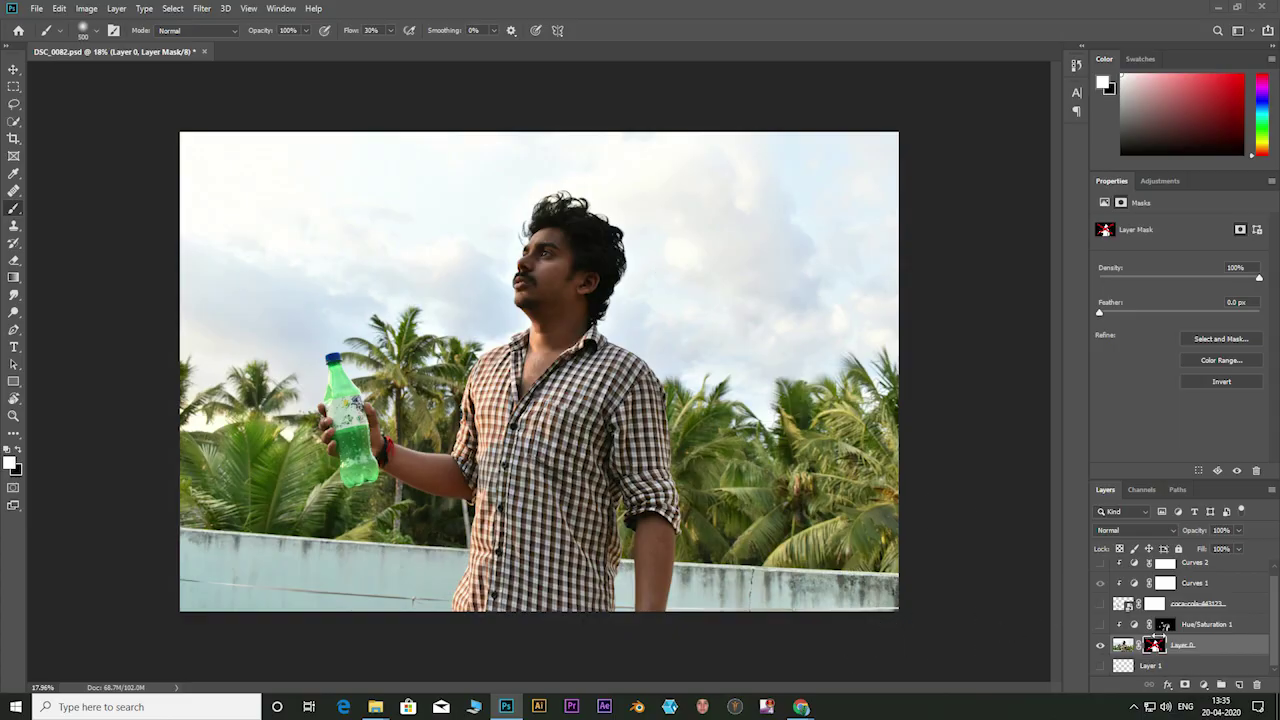
Step: Enable the man's layer mask and show the Hue/Saturation and cola can layers
right_click(1155, 648)
left_click(1149, 533)
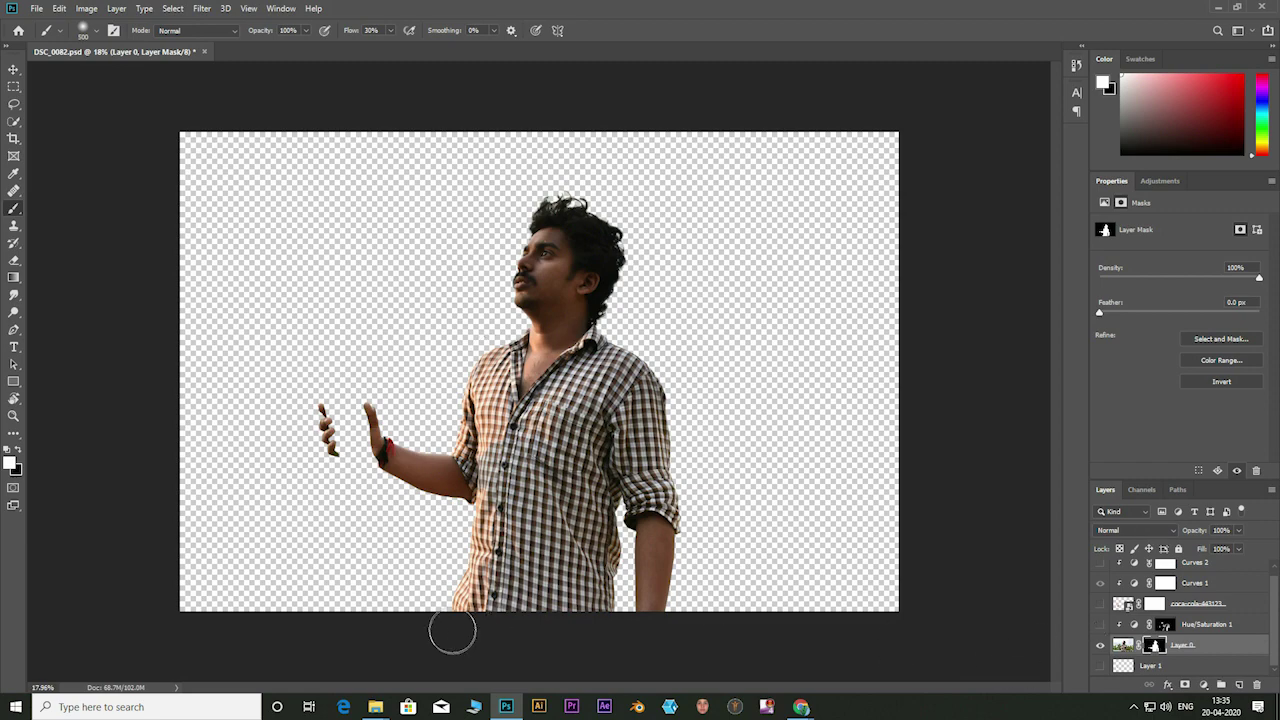
scroll(362, 449, "up", 3)
scroll(362, 449, "up", 4)
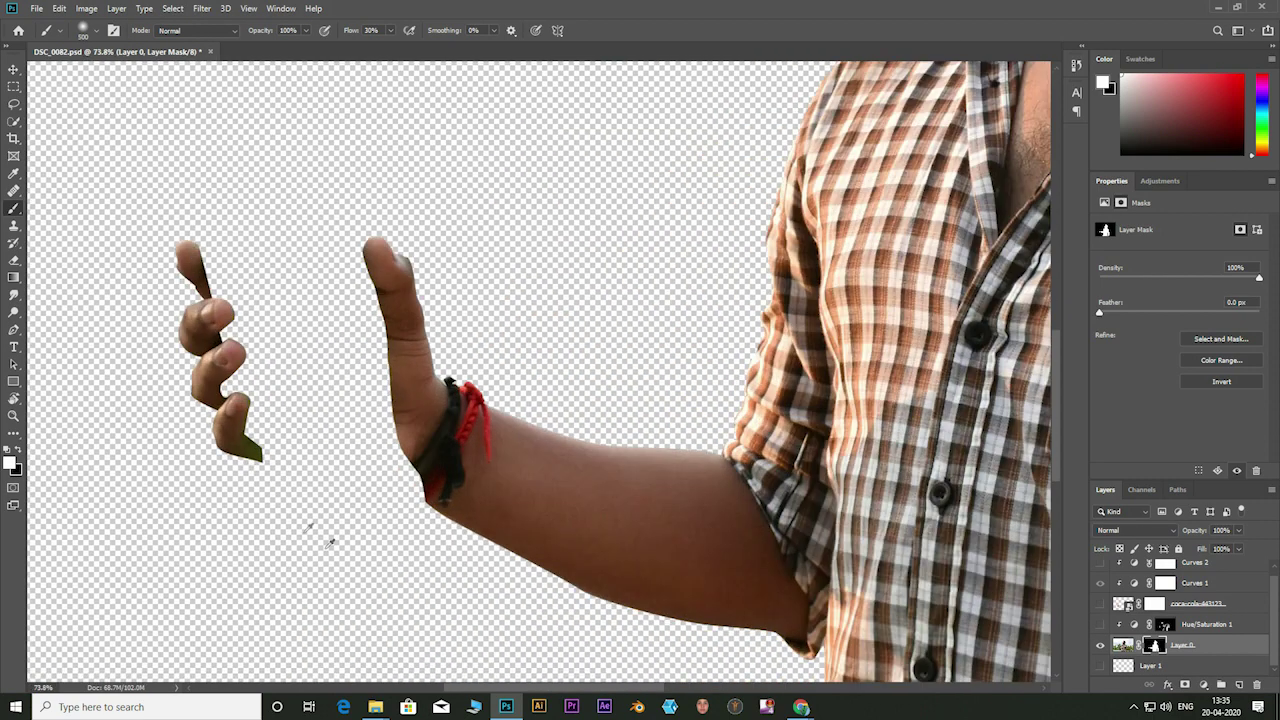
left_click(1101, 624)
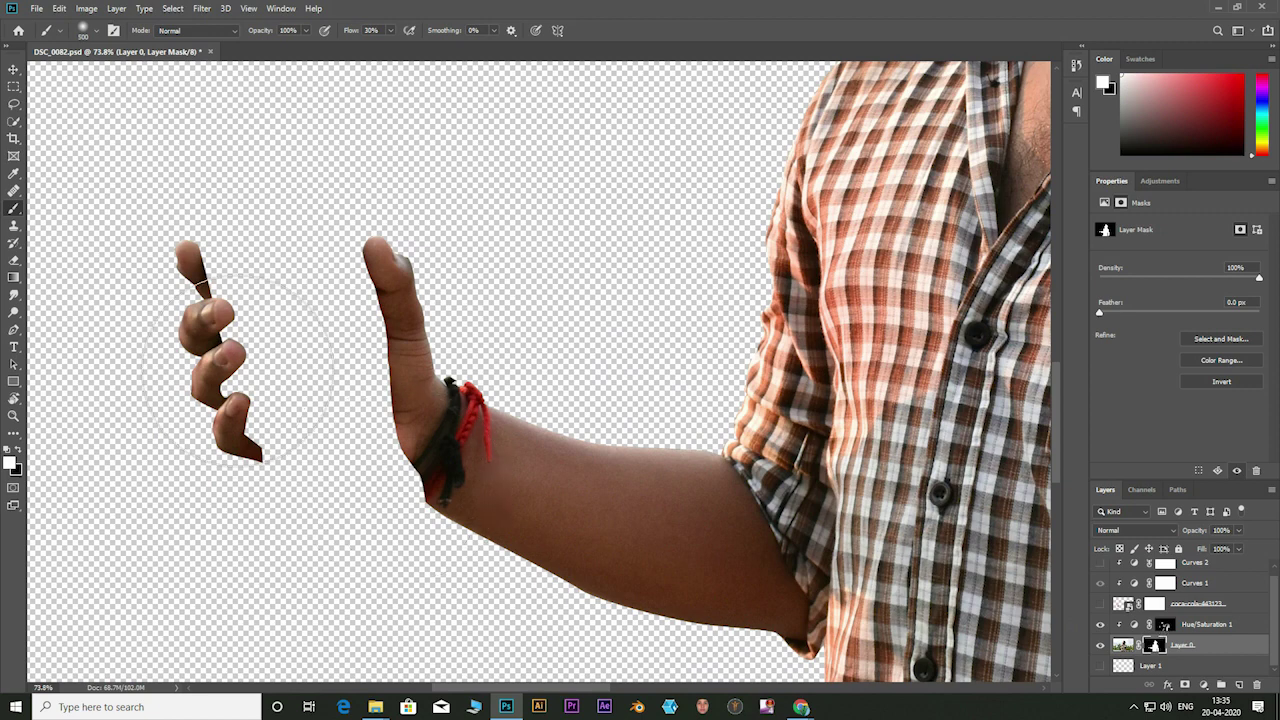
left_click(1100, 604)
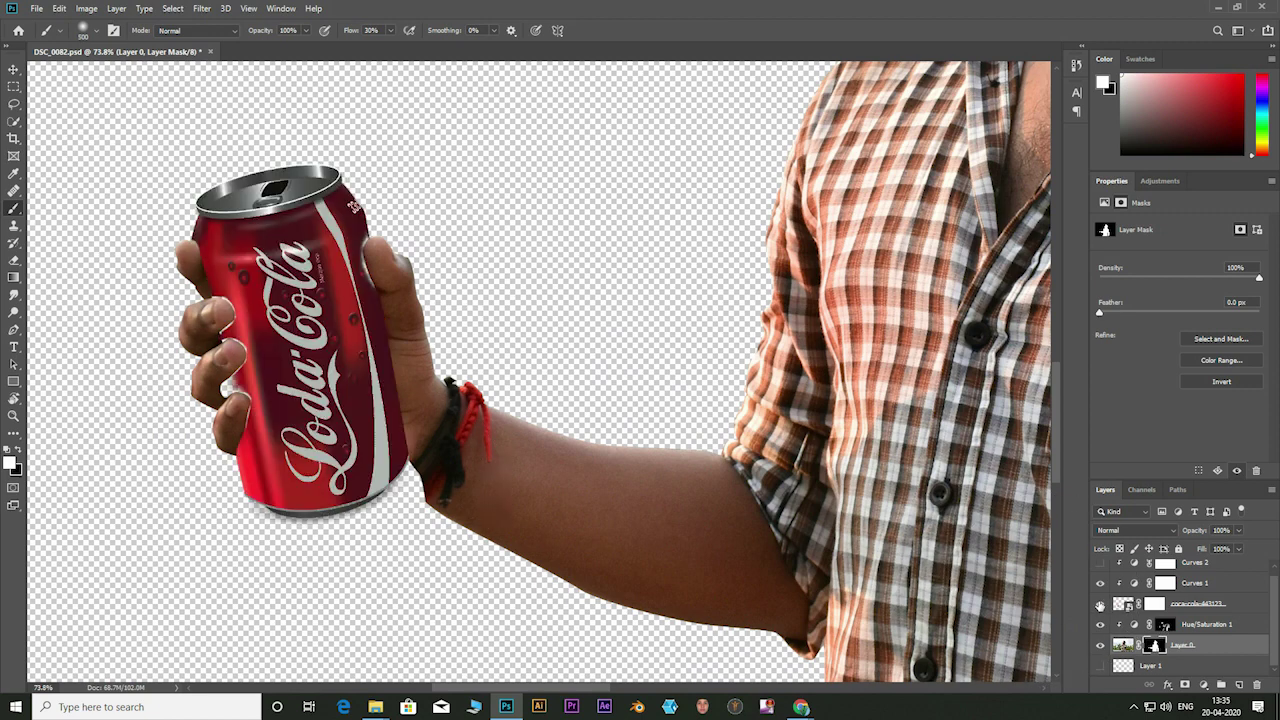
Step: Turn on the remaining hidden layers, including the Curves 2 adjustment
scroll(188, 400, "up", 3)
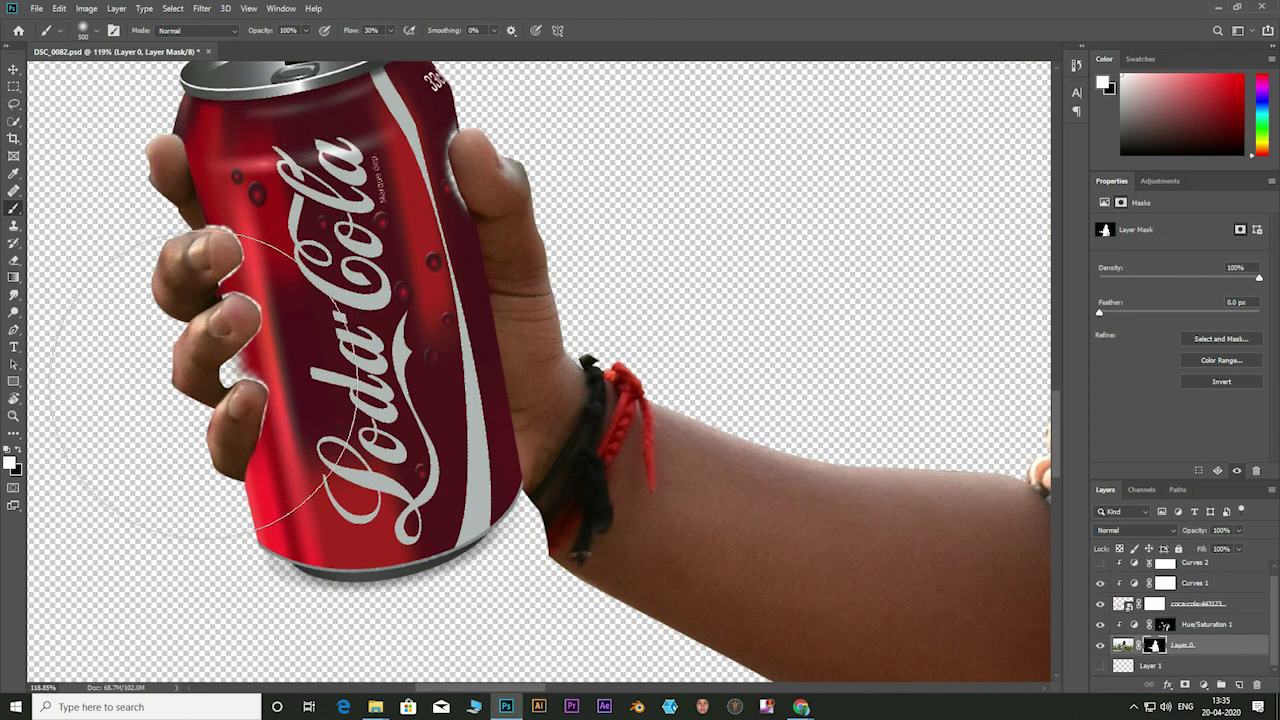
key("v")
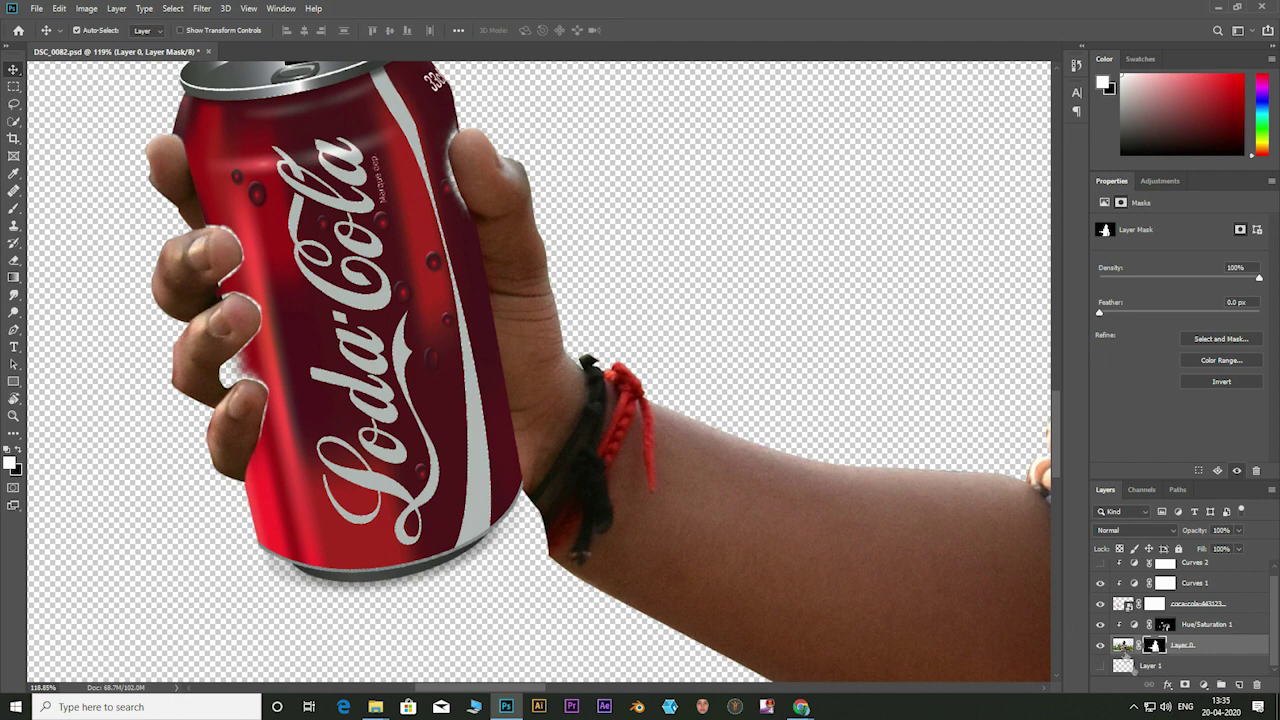
left_click(1101, 666)
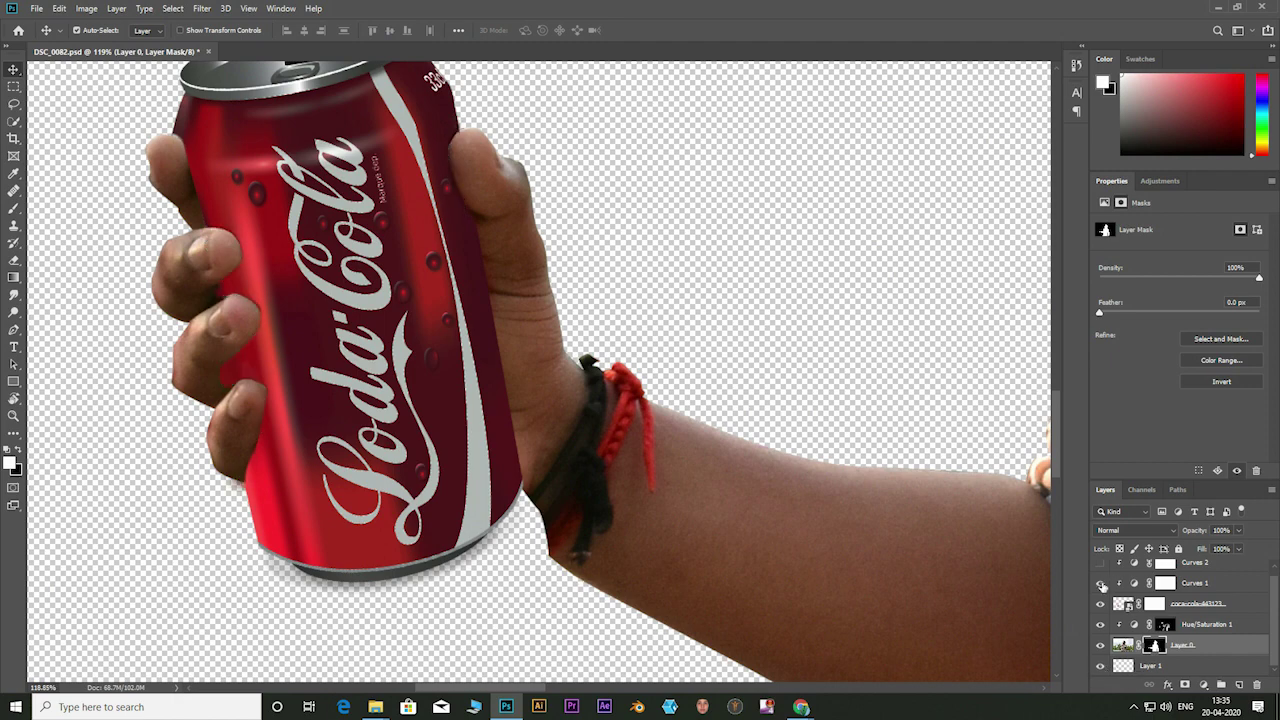
left_click(1100, 583)
left_click(1100, 583)
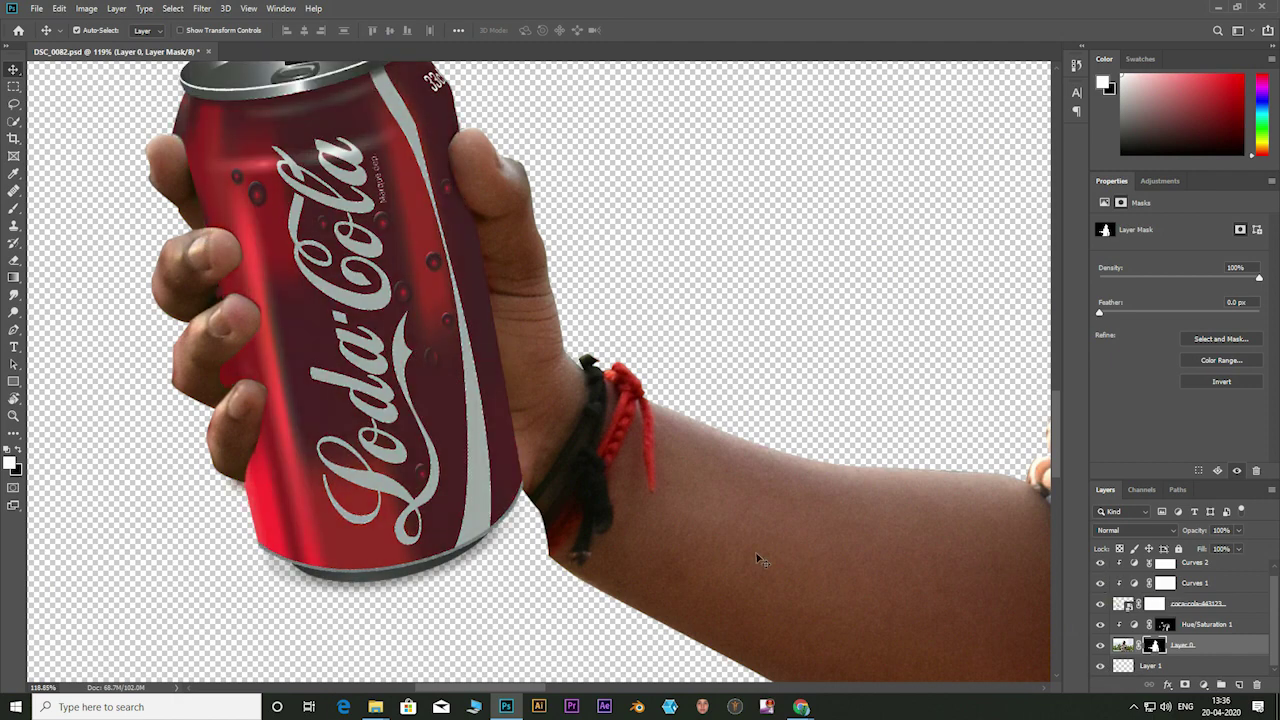
scroll(420, 432, "down", 2)
scroll(420, 432, "down", 5)
scroll(420, 432, "down", 2)
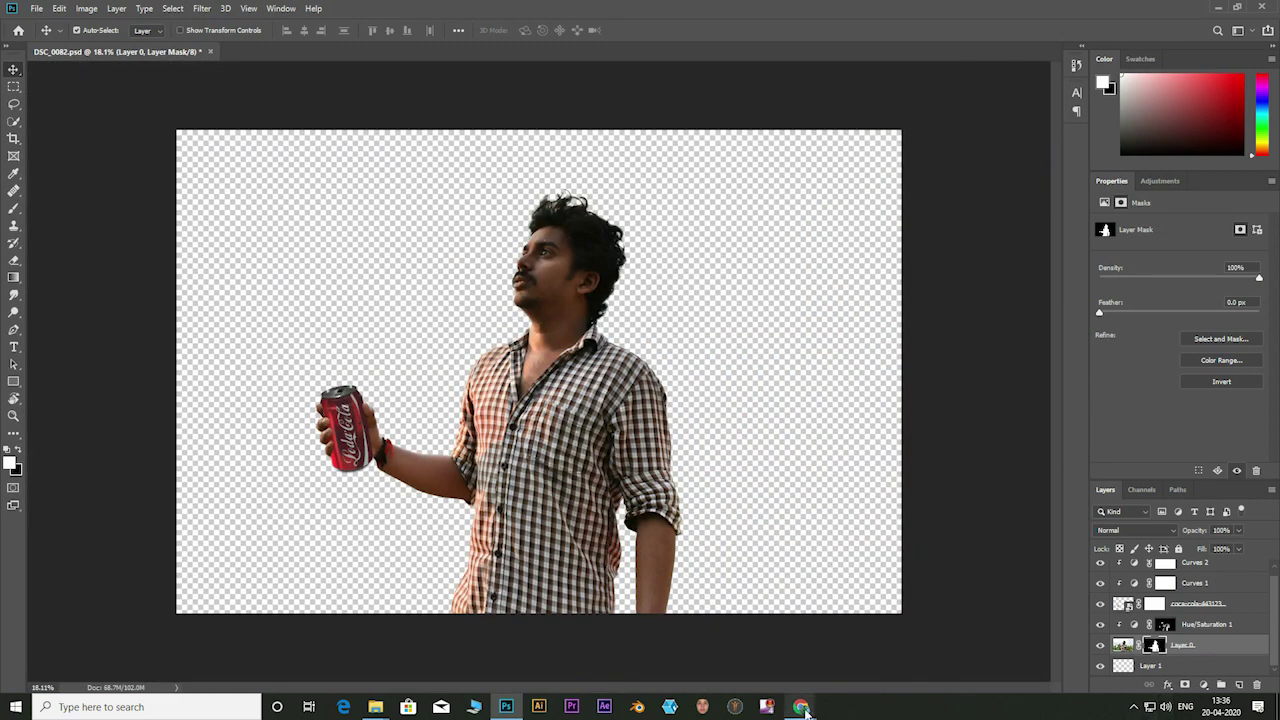
Step: Drag the street photo from the source-images folder onto the canvas and commit the placement
left_click(1134, 707)
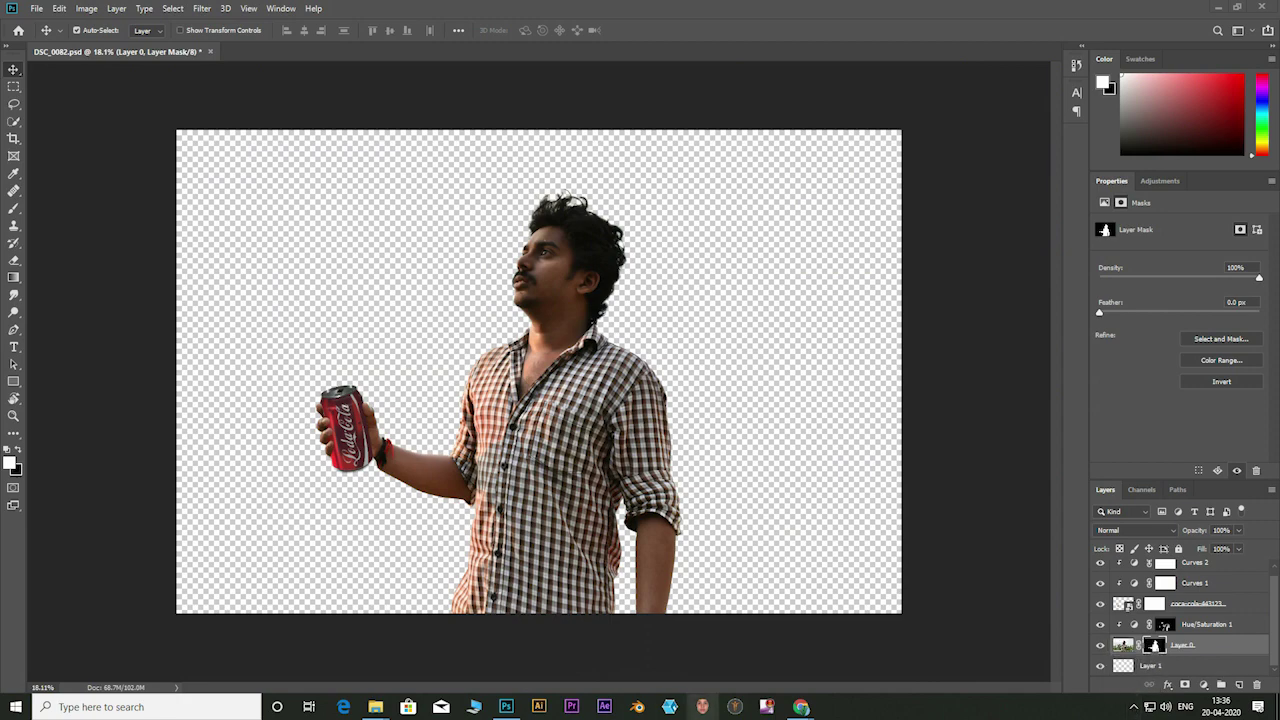
mouse_move(375, 707)
left_click(443, 655)
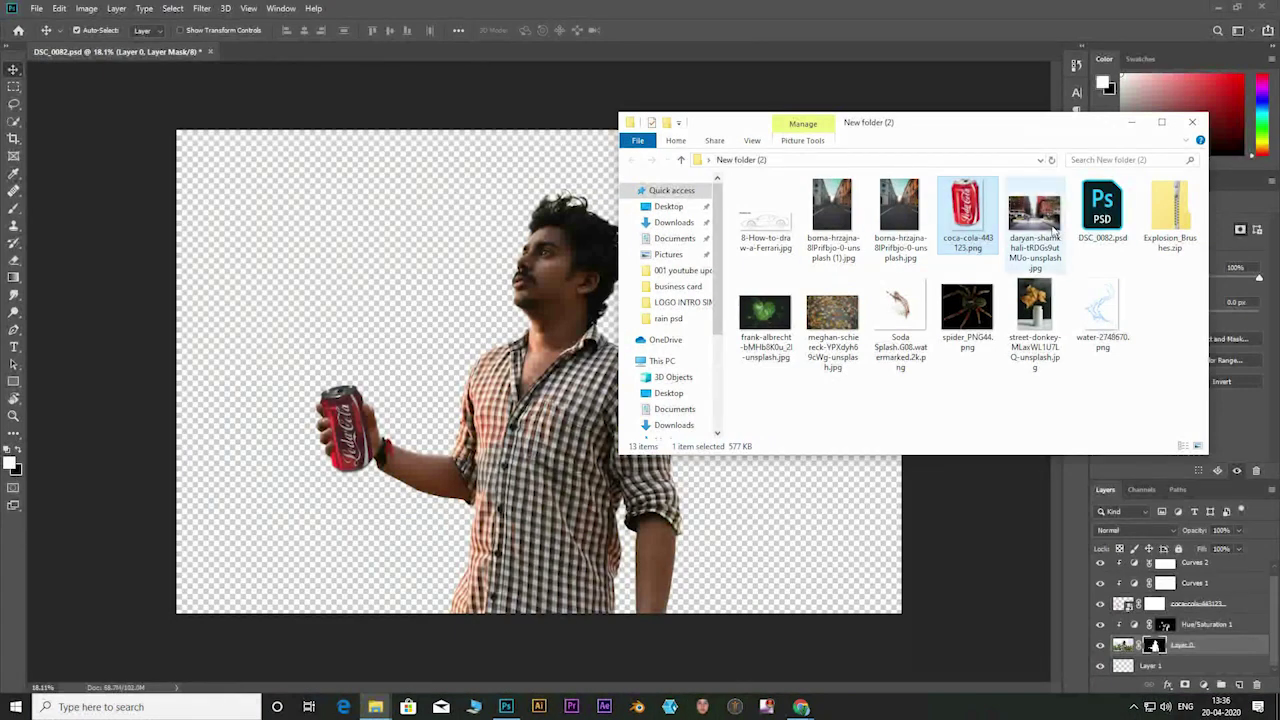
left_click_drag(1034, 210, 443, 328)
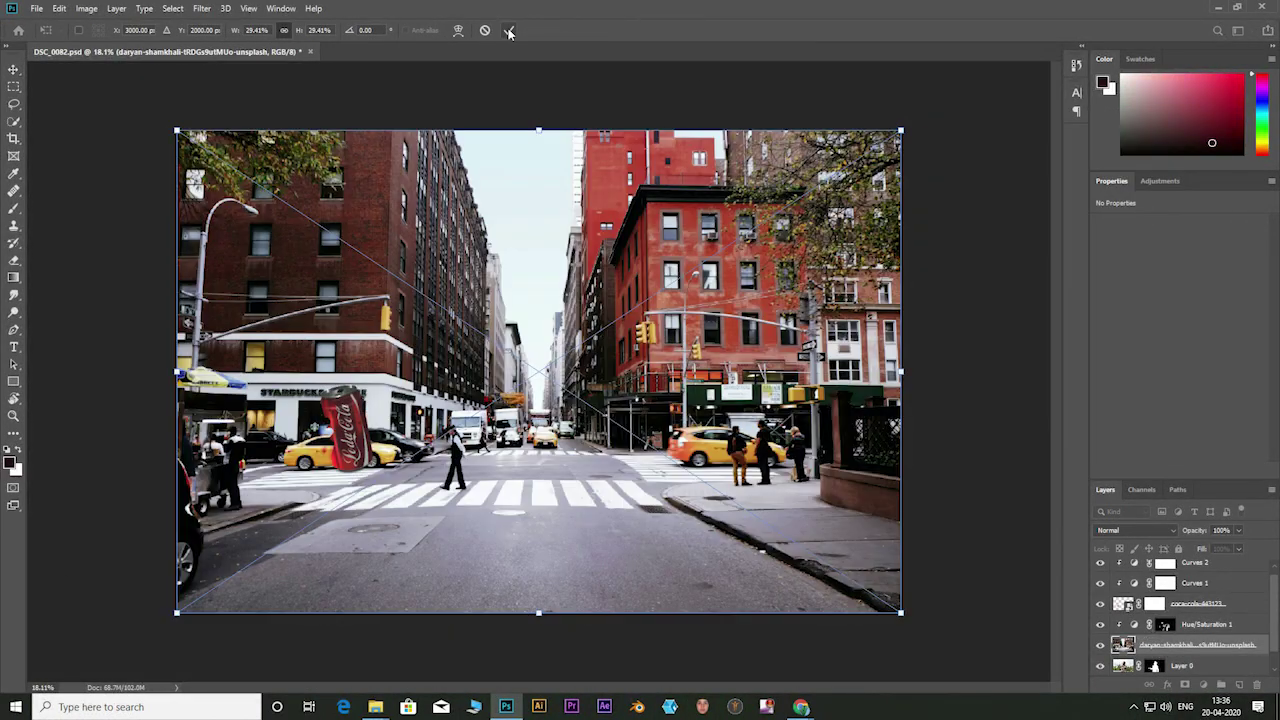
left_click(509, 31)
Step: Merge the man, can and adjustment layers with Merge Visible, keeping the street photo above
key("ctrl+0")
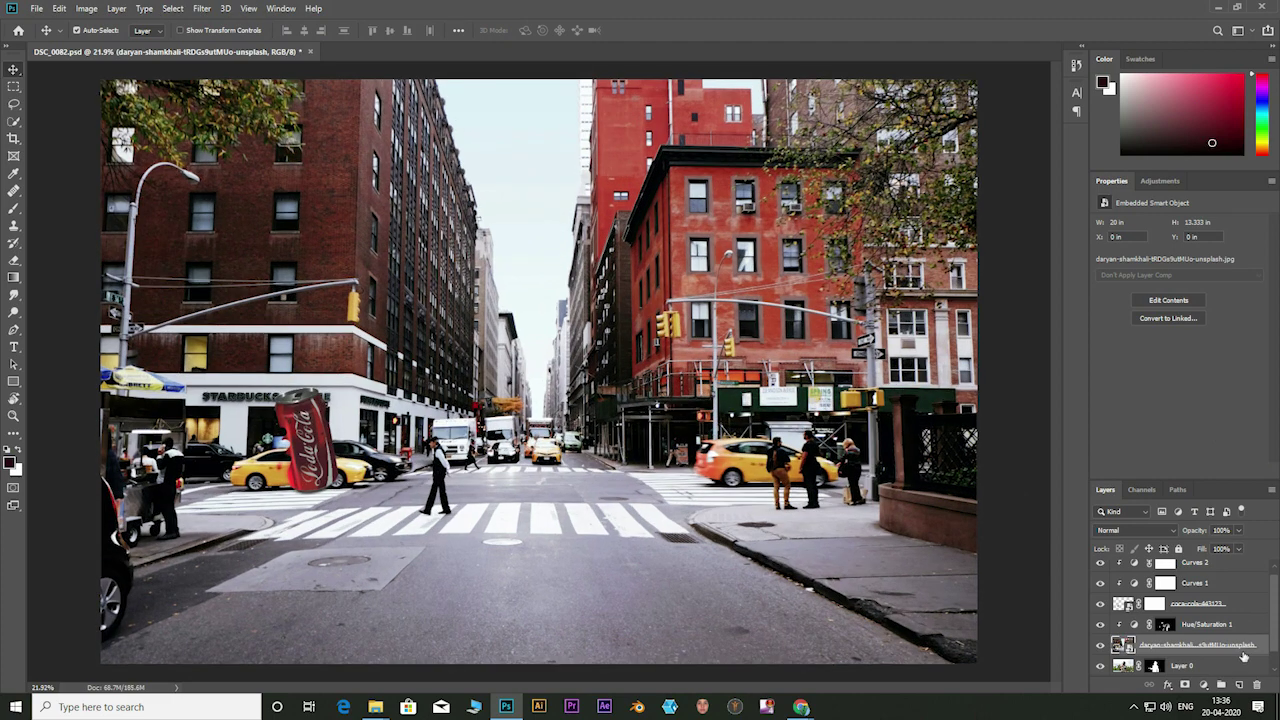
scroll(1257, 645, "up", 1)
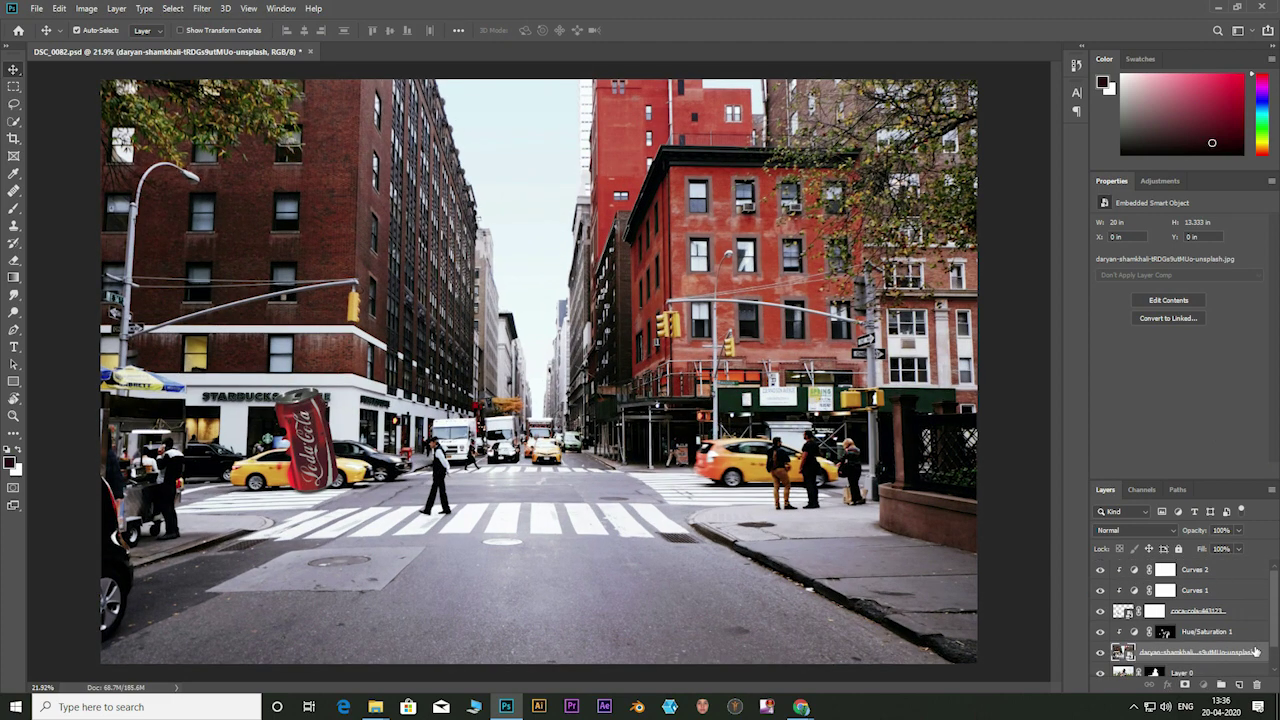
key("ctrl+z")
key("ctrl+z")
key("ctrl+z")
key("ctrl+z")
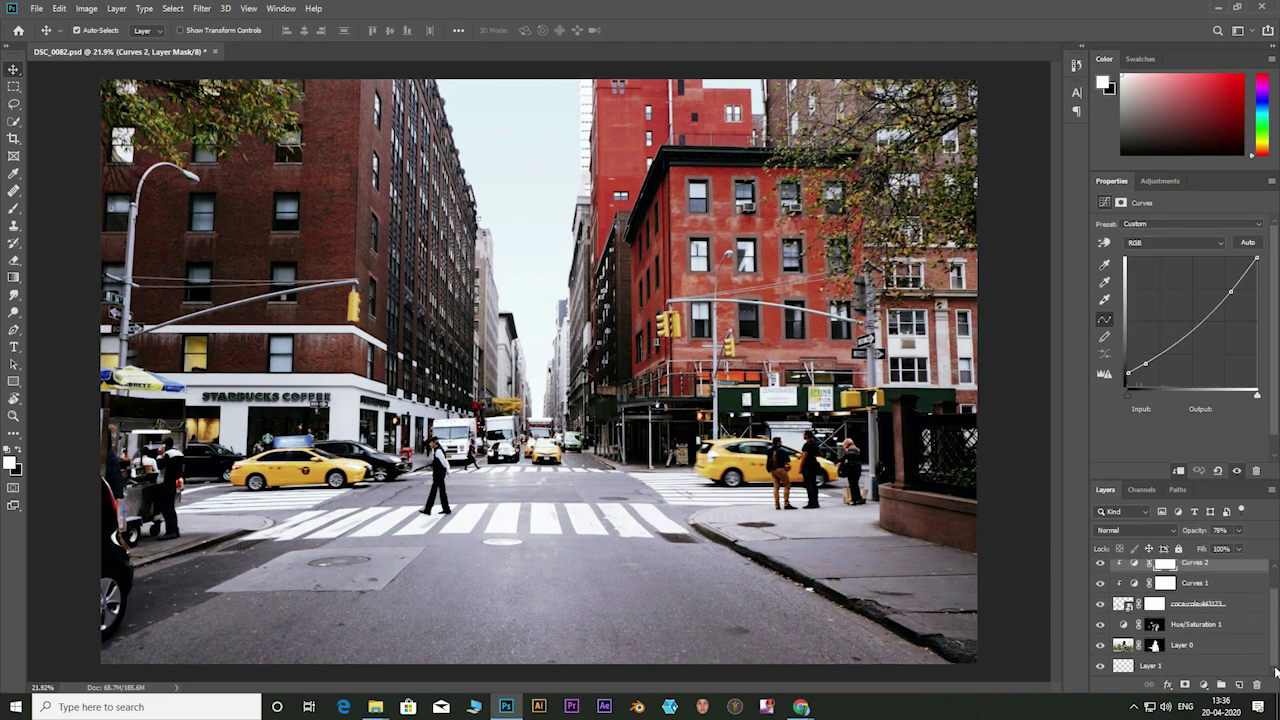
right_click(1183, 665)
left_click(1175, 448)
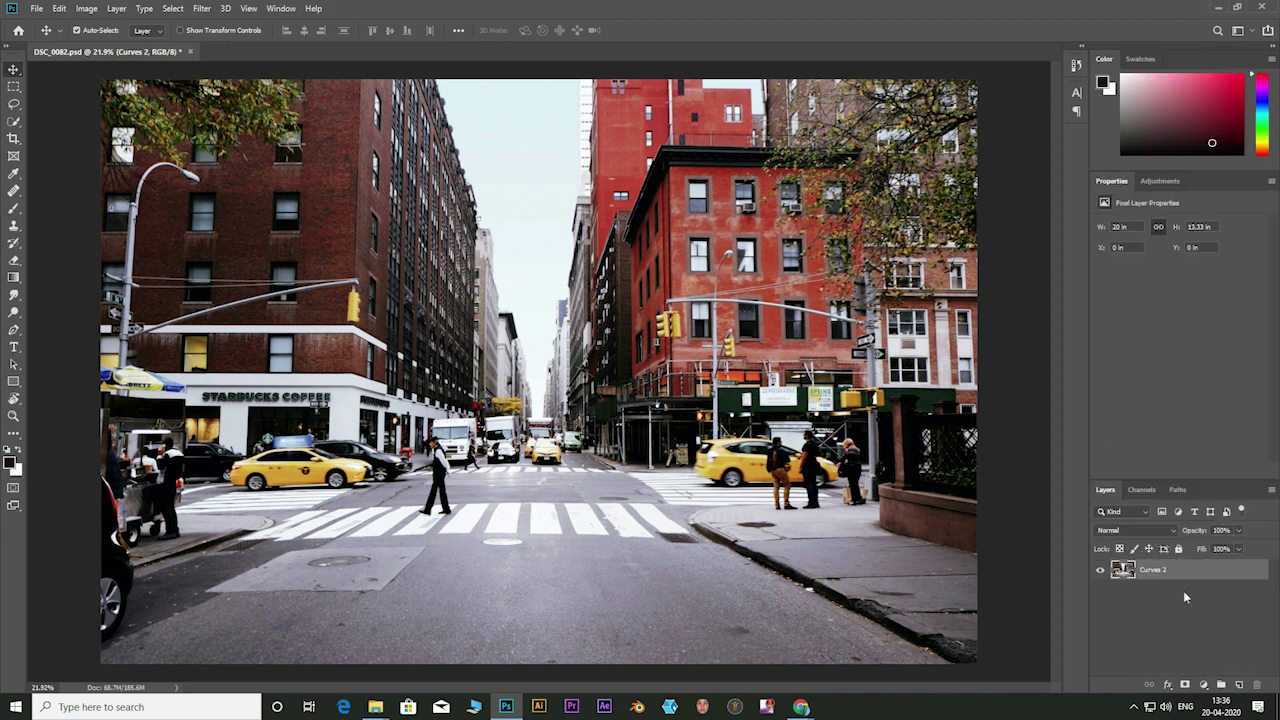
key("ctrl+z")
right_click(1166, 595)
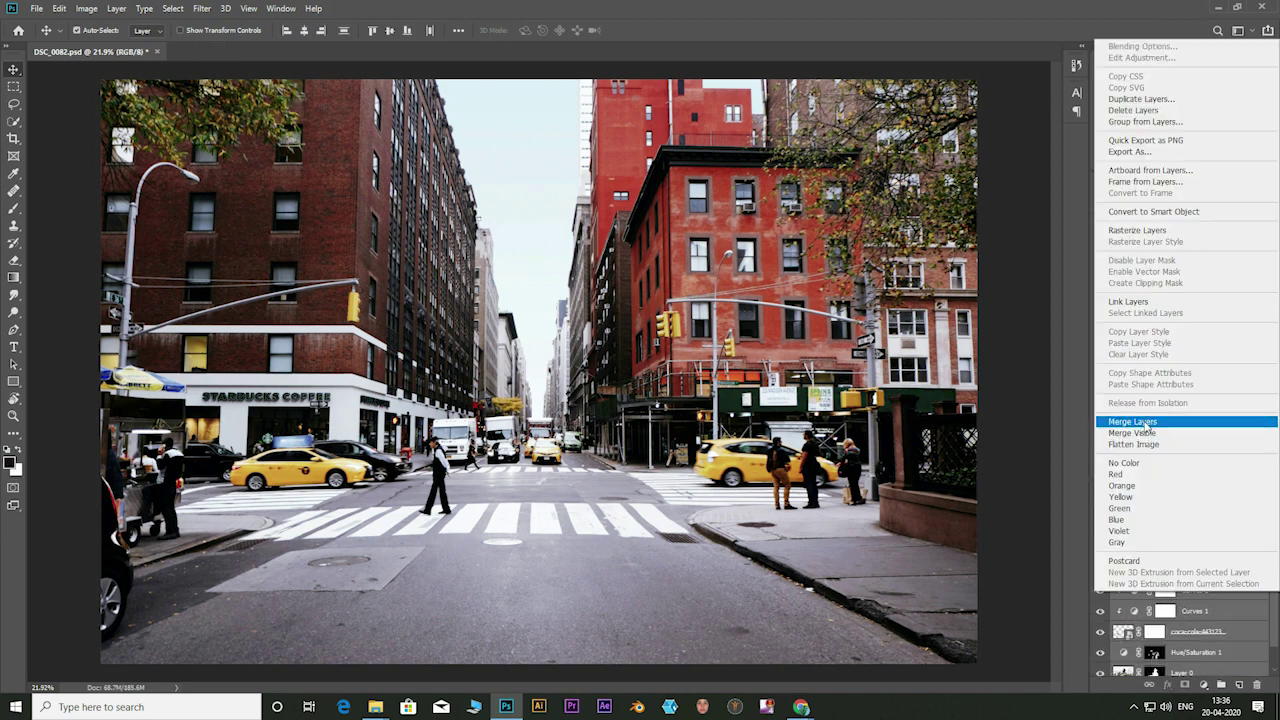
left_click(1170, 418)
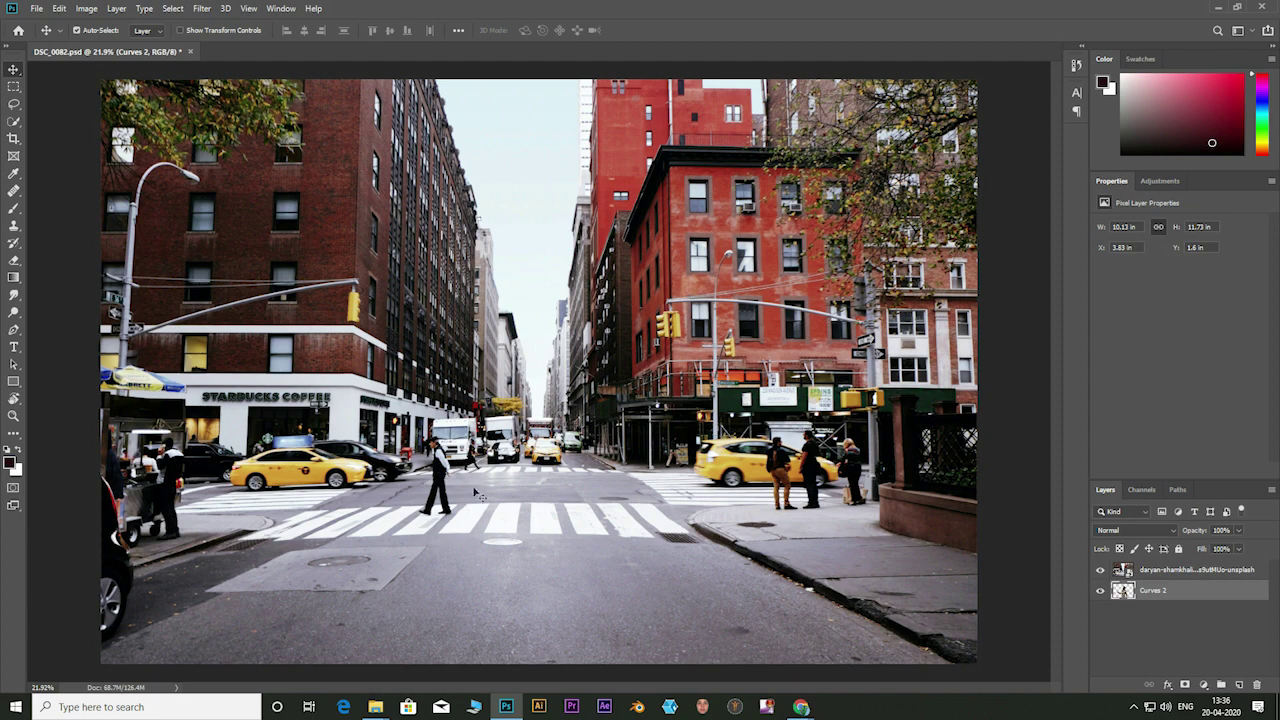
Step: Trace and select the walking man and the pedestrians at the left edge
left_click(14, 121)
key("ctrl+d")
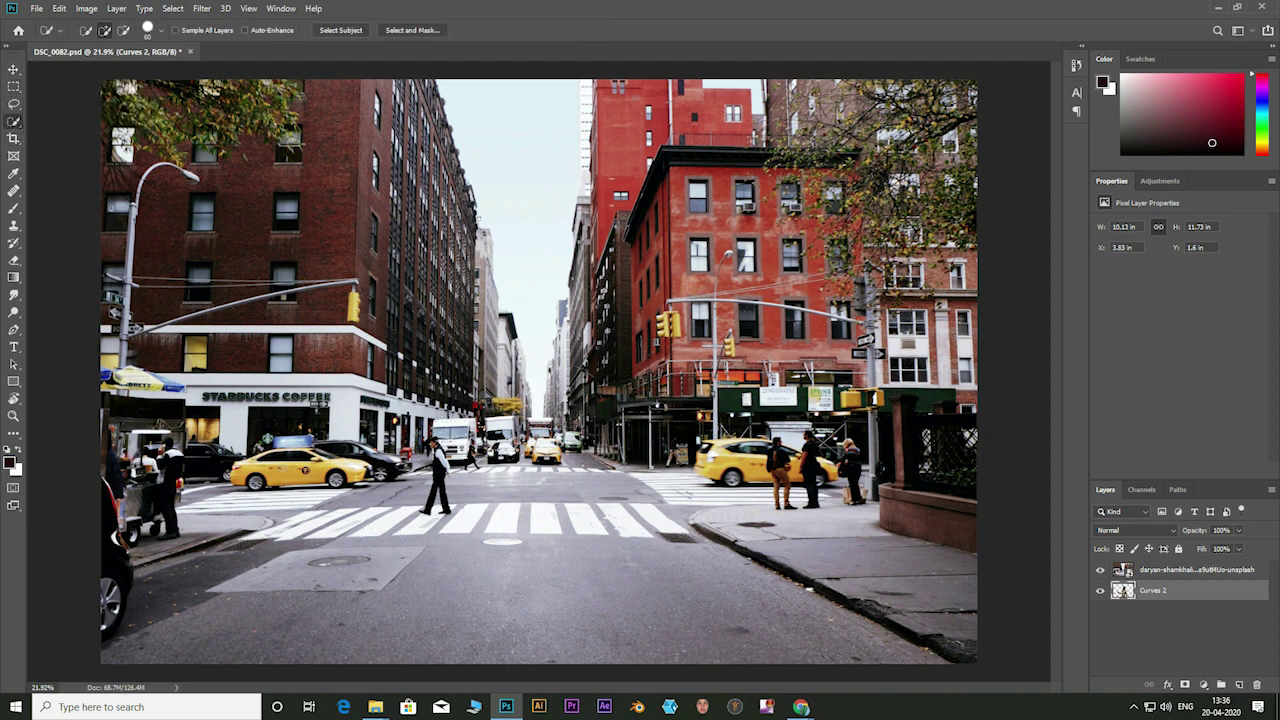
key("p")
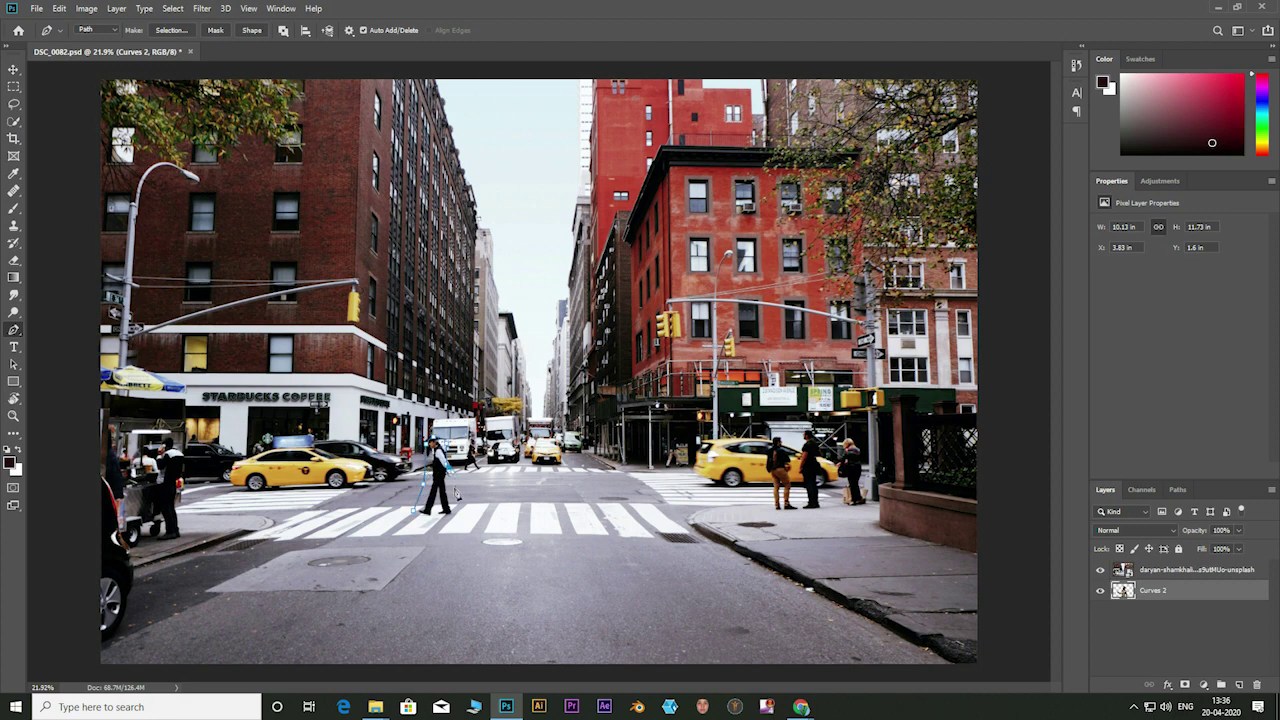
key("ctrl+Return")
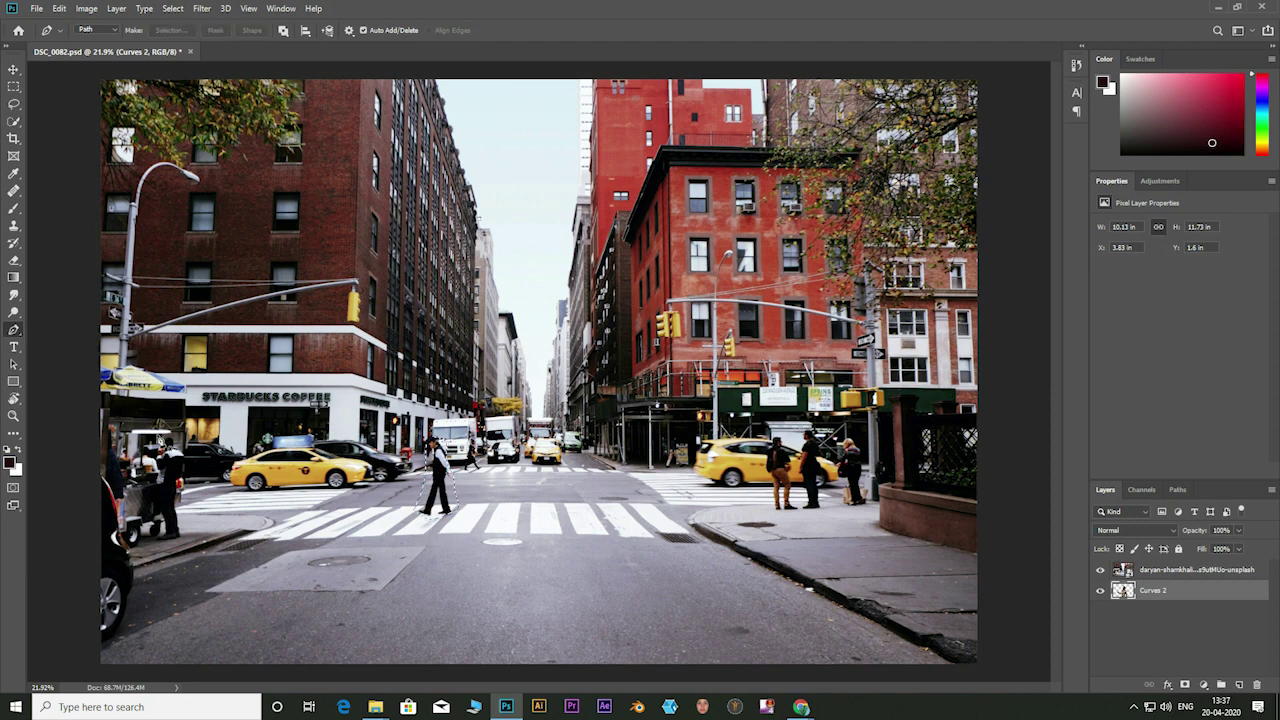
left_click(168, 440)
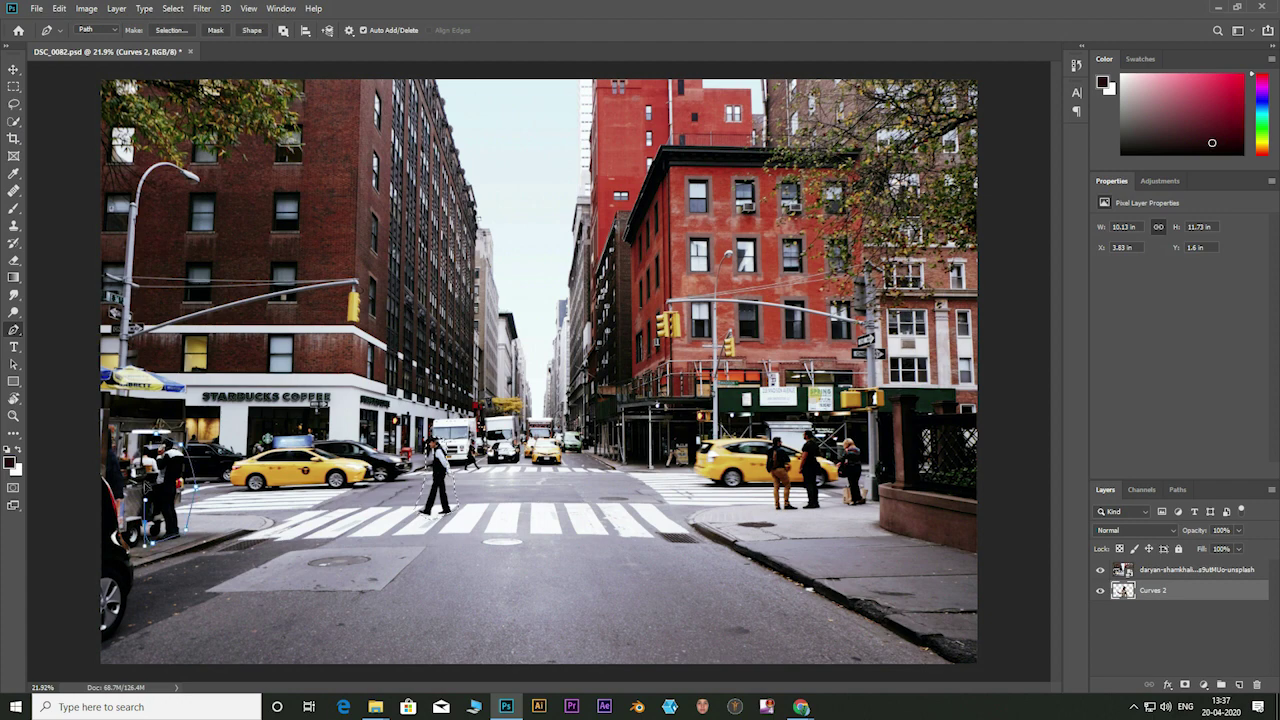
key("ctrl+Return")
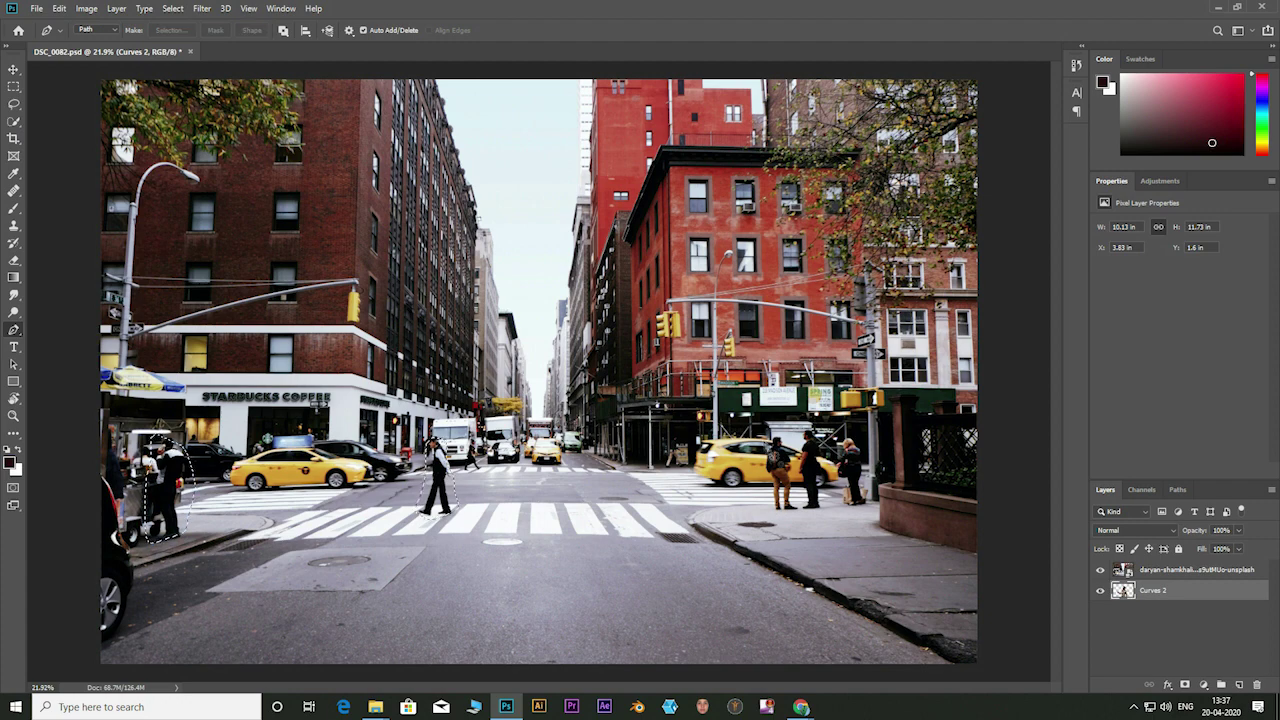
Step: Outline the group of pedestrians on the right sidewalk and add them to the selection
left_click(770, 512)
left_click(828, 514)
left_click(852, 434)
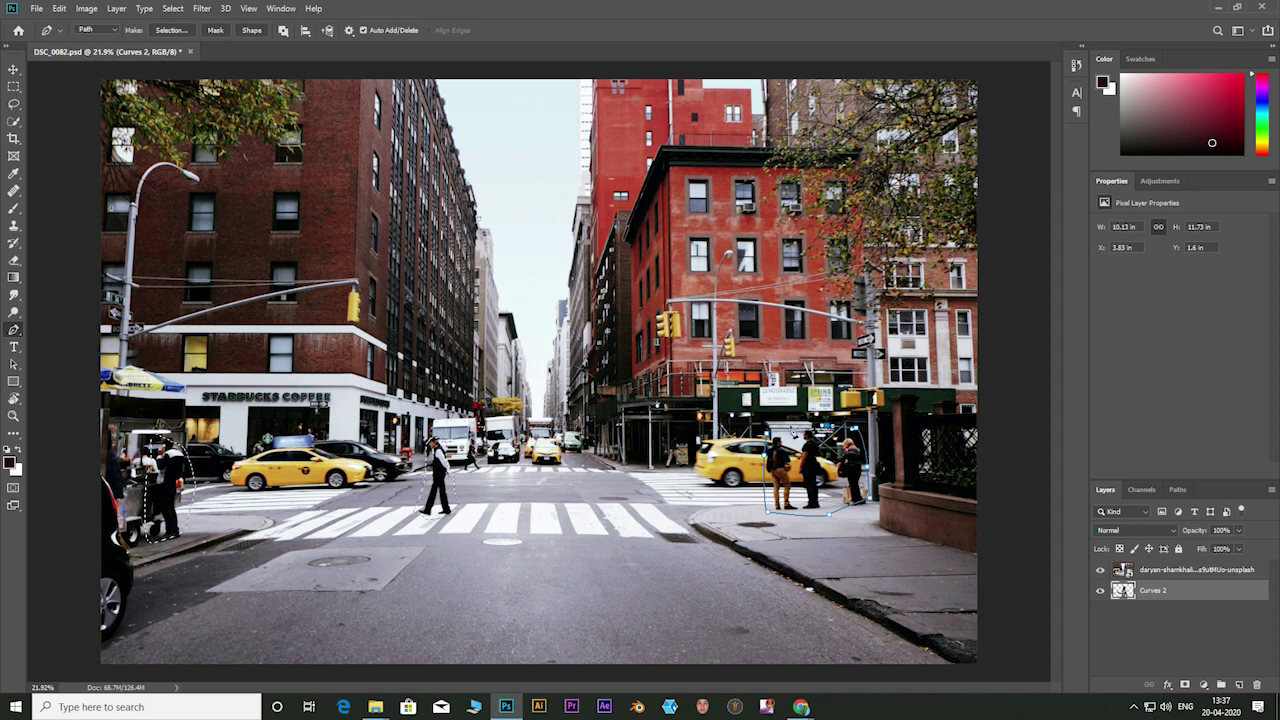
left_click(768, 432)
key("ctrl+Return")
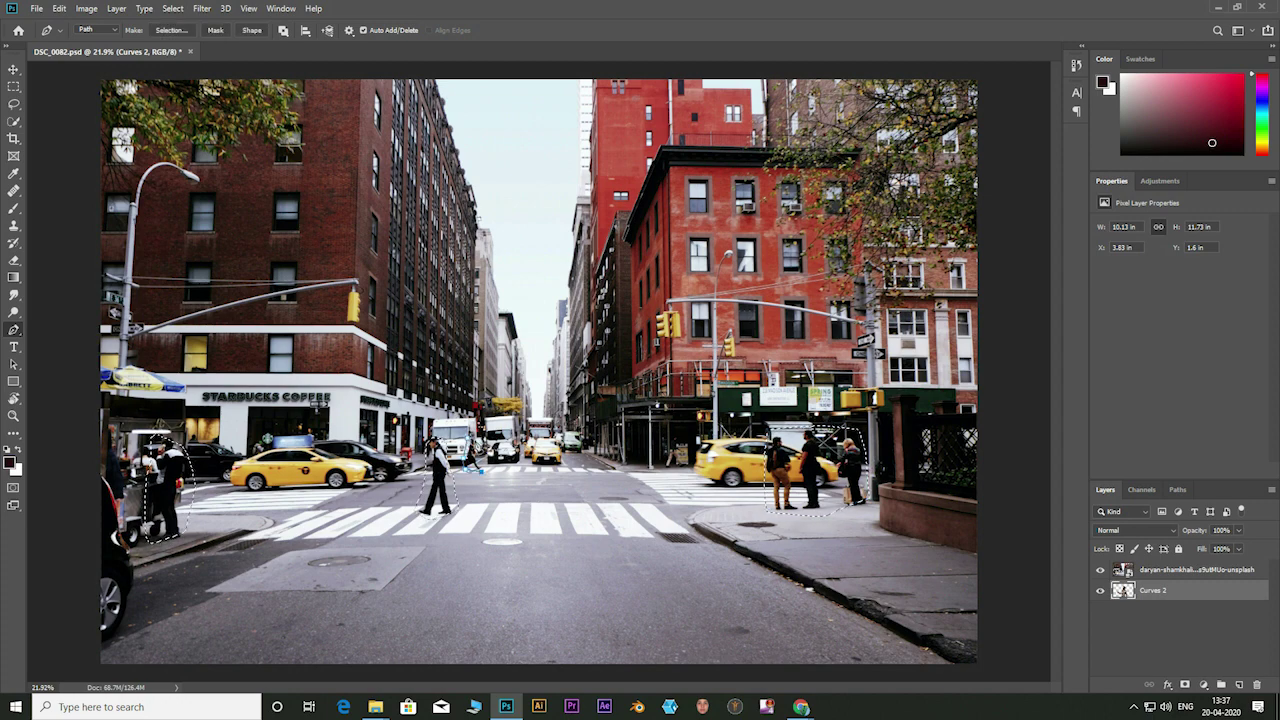
left_click(60, 8)
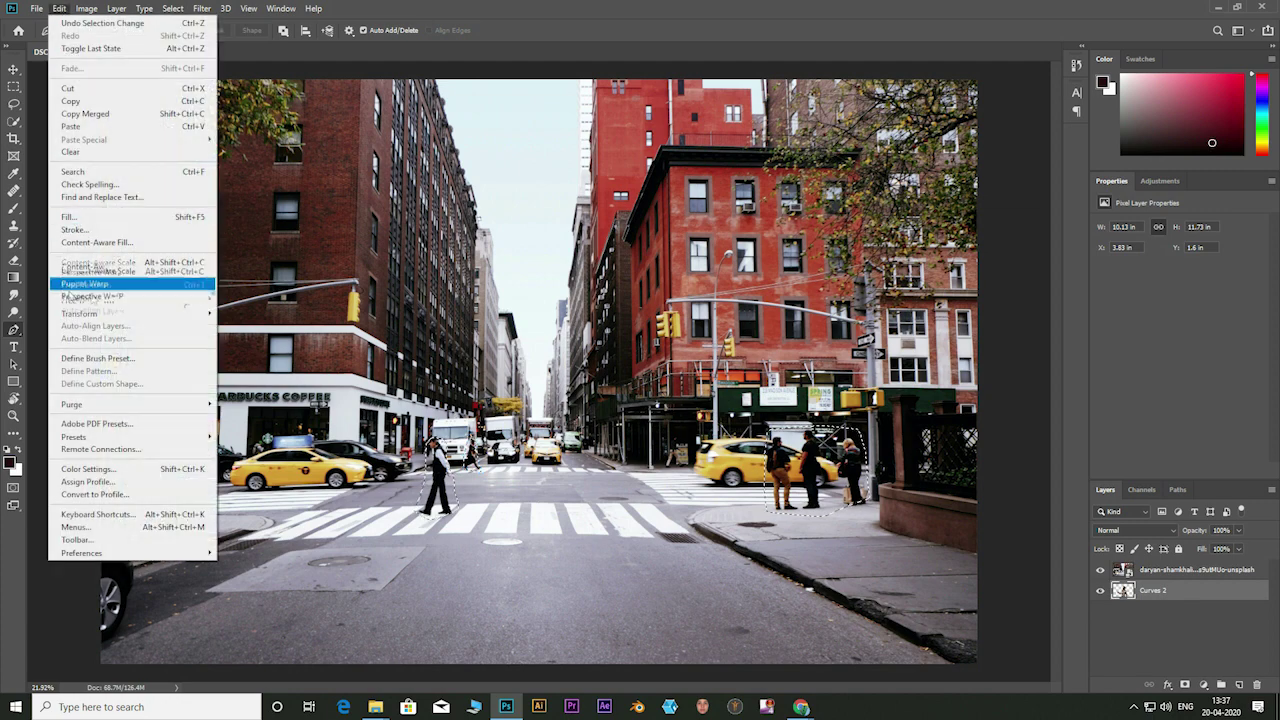
Step: Run Content-Aware Fill on the street photo layer to erase the selected pedestrians
left_click(91, 243)
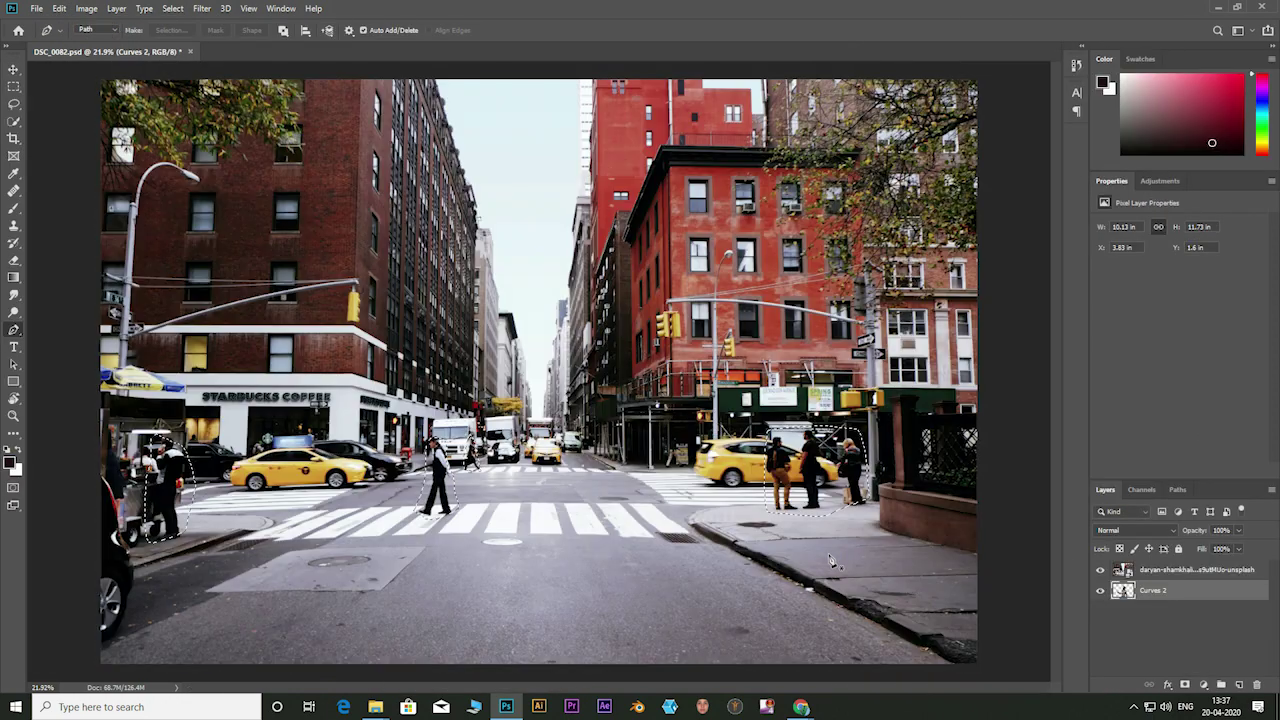
left_click(1190, 569)
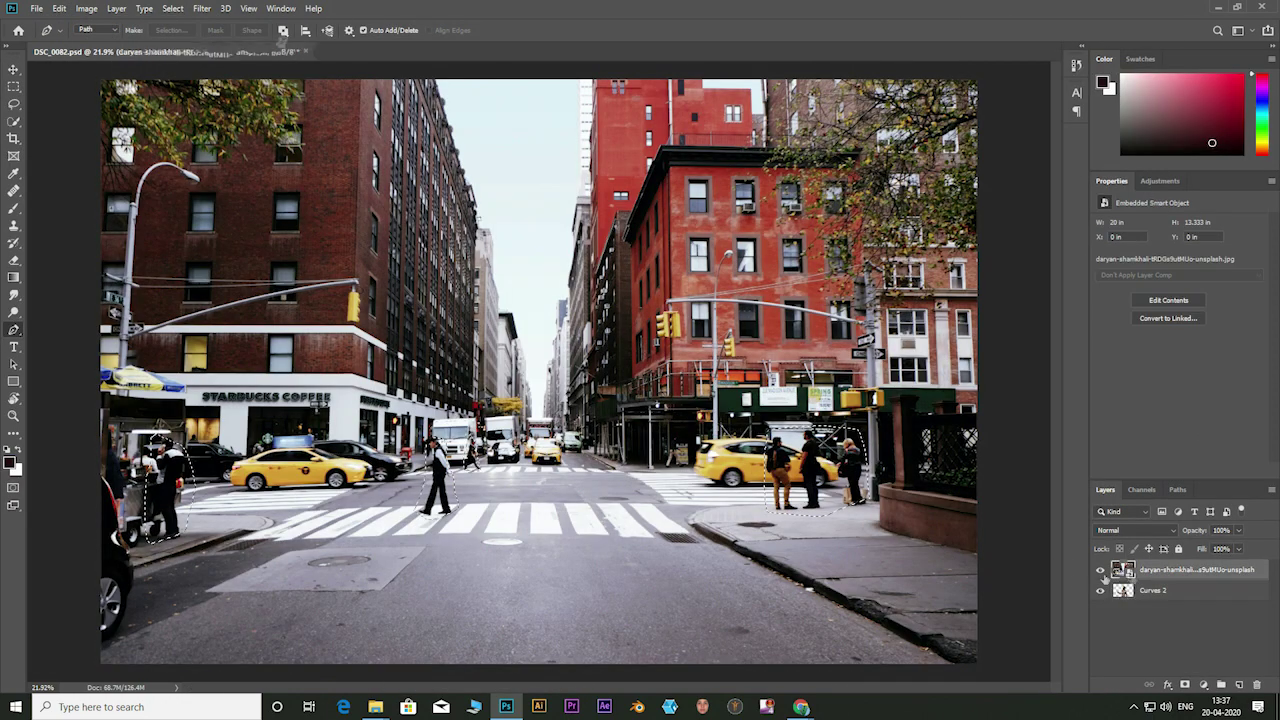
left_click(60, 8)
right_click(1124, 569)
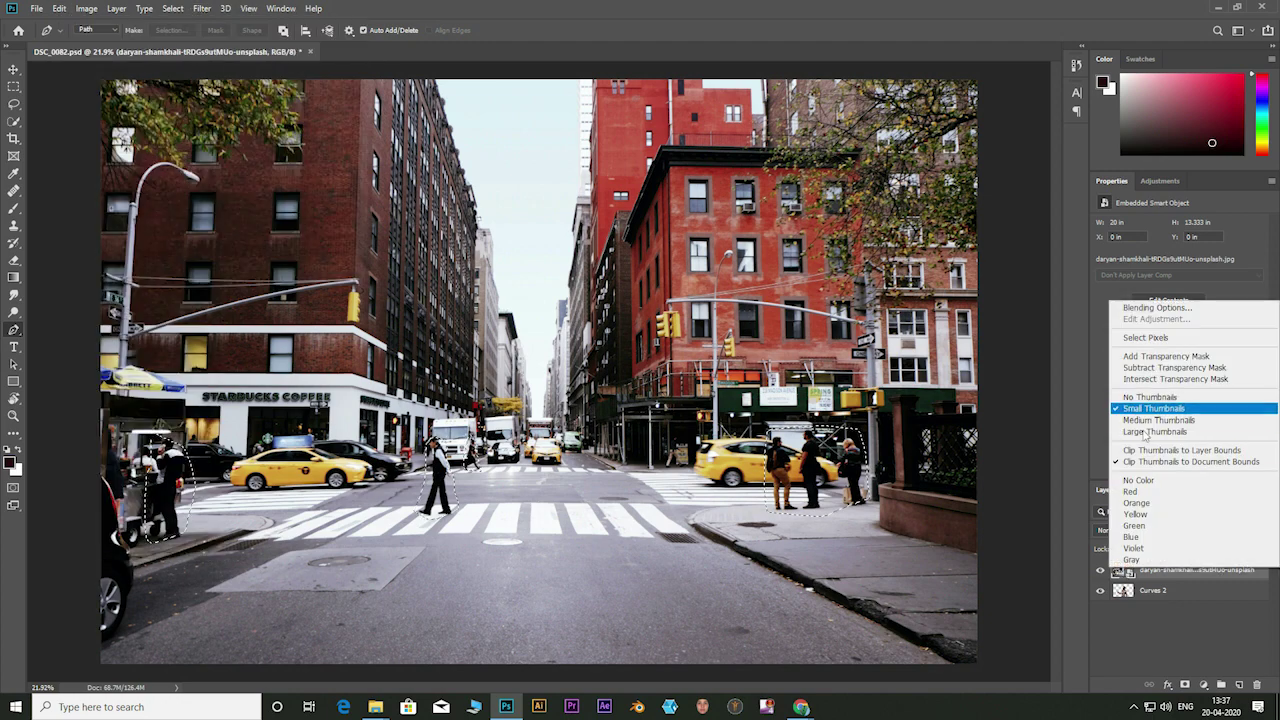
right_click(1190, 569)
key("Escape")
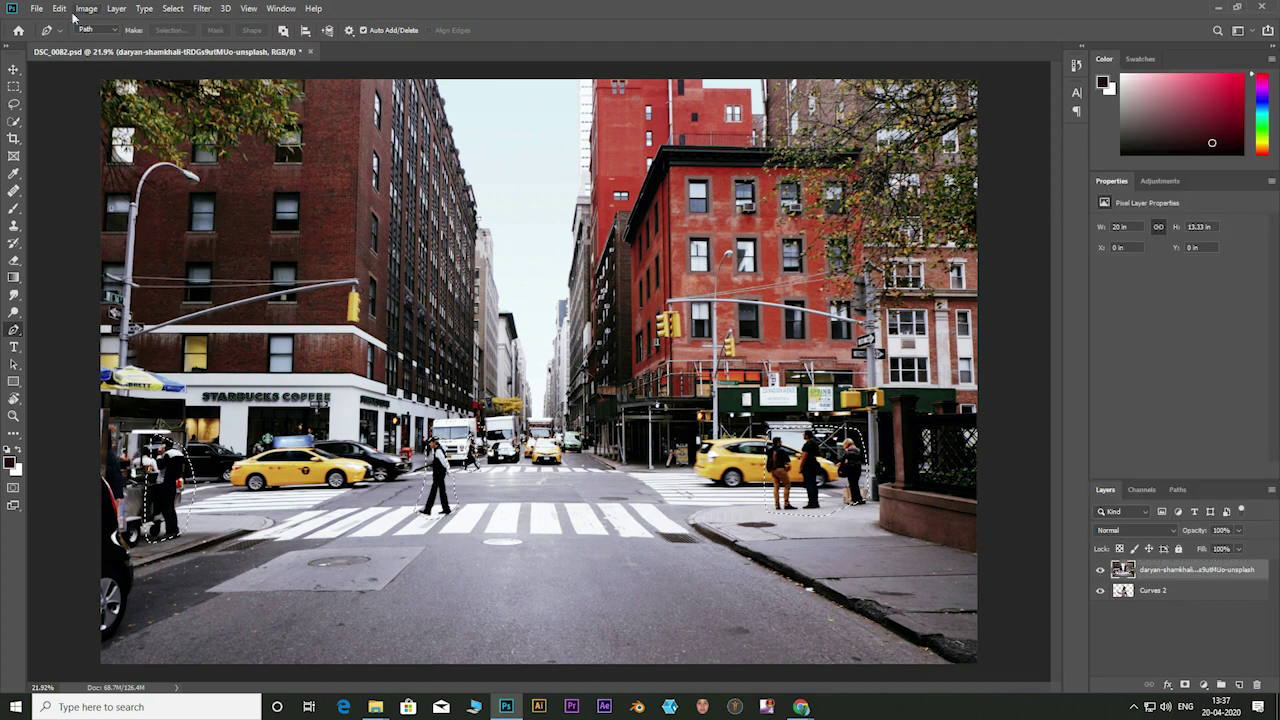
left_click(60, 8)
left_click(80, 240)
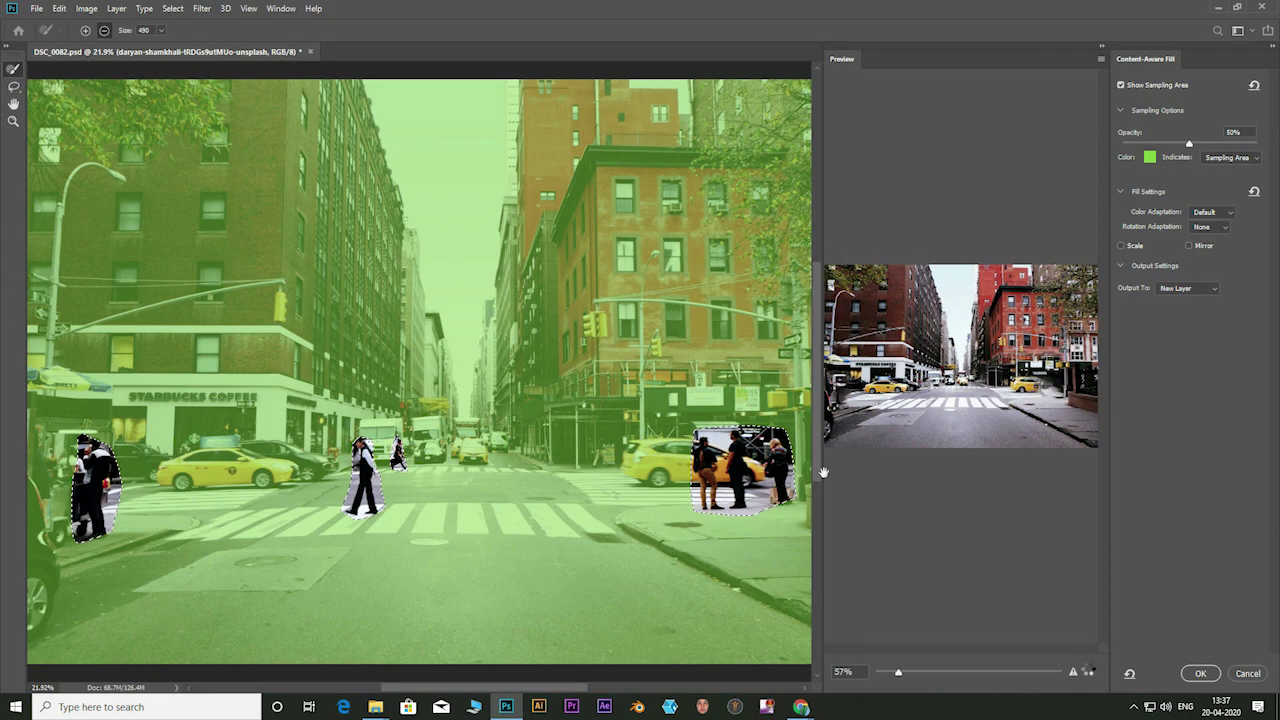
left_click(1201, 674)
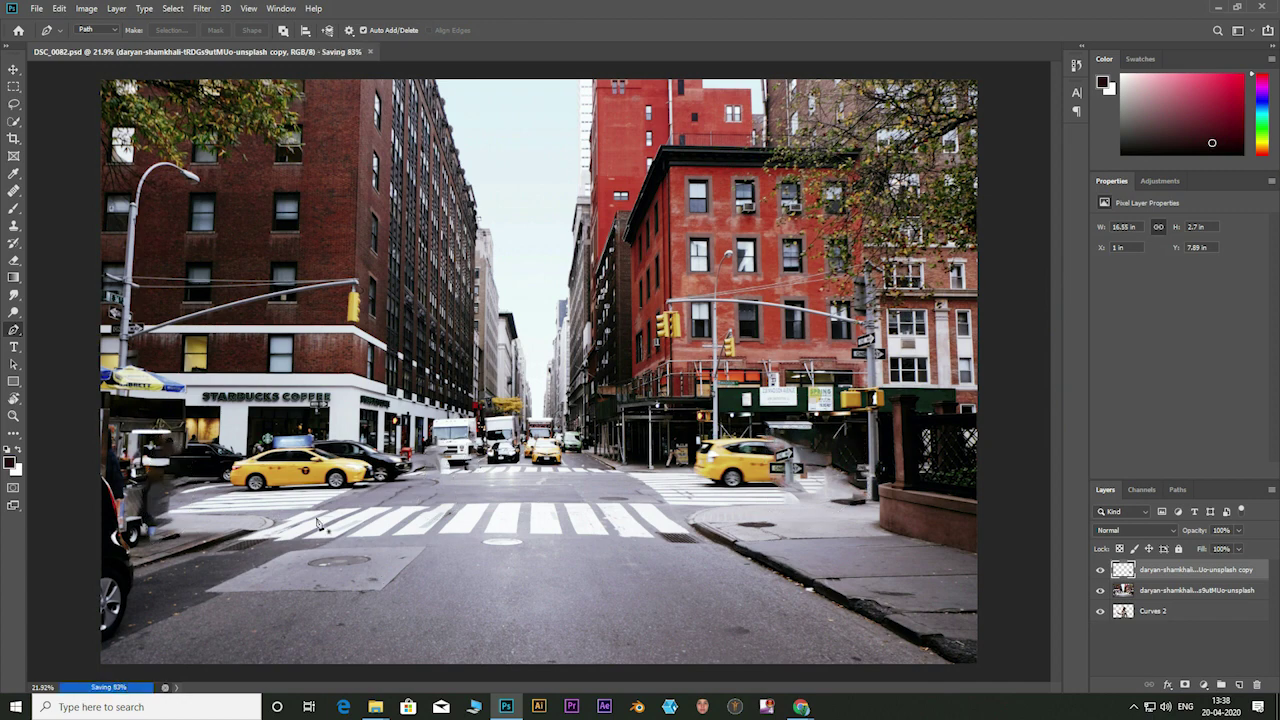
scroll(257, 472, "up", 6)
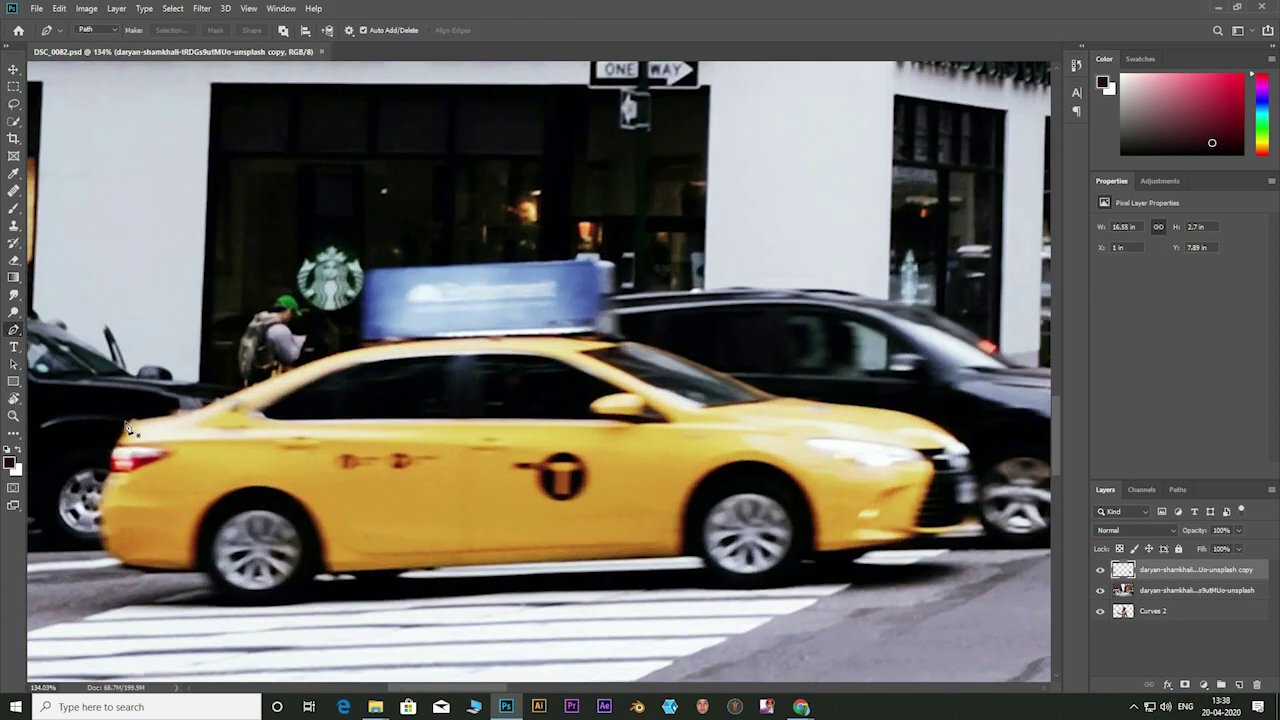
Step: Trace the yellow taxi's outline with curved path segments and turn it into a selection
left_click(128, 421)
left_click(257, 597)
left_click(307, 589)
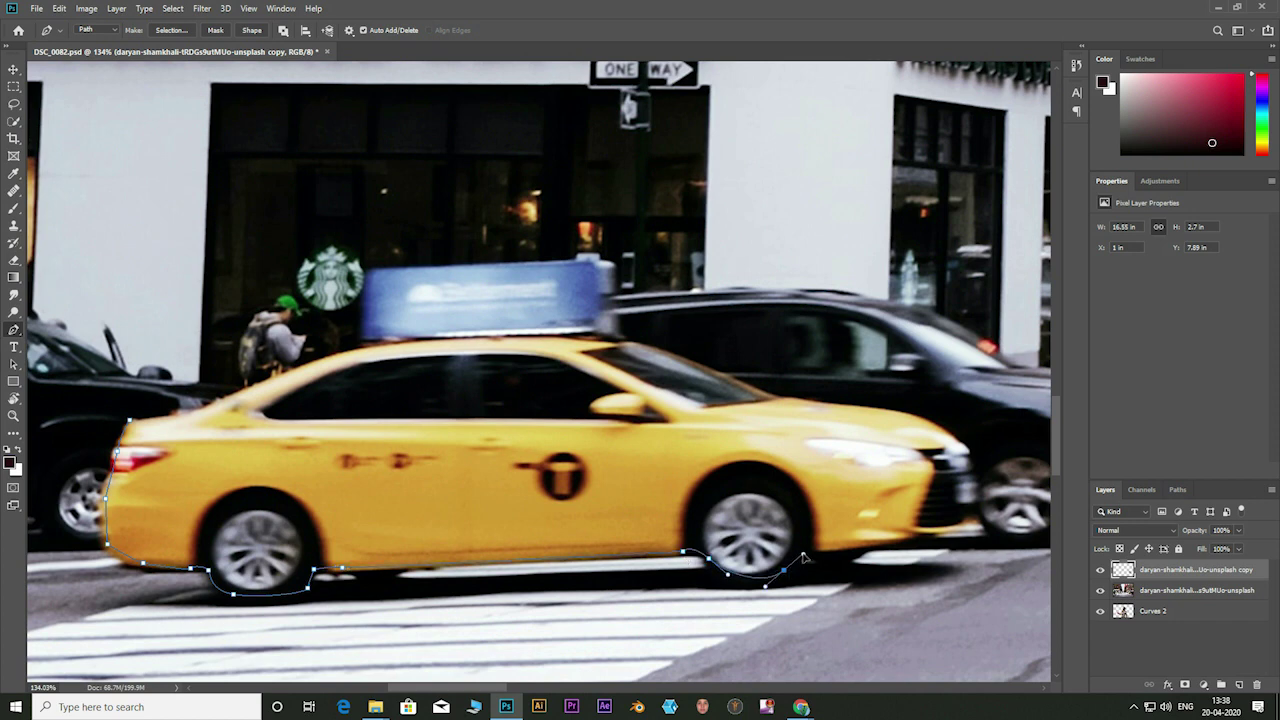
left_click_drag(816, 551, 856, 545)
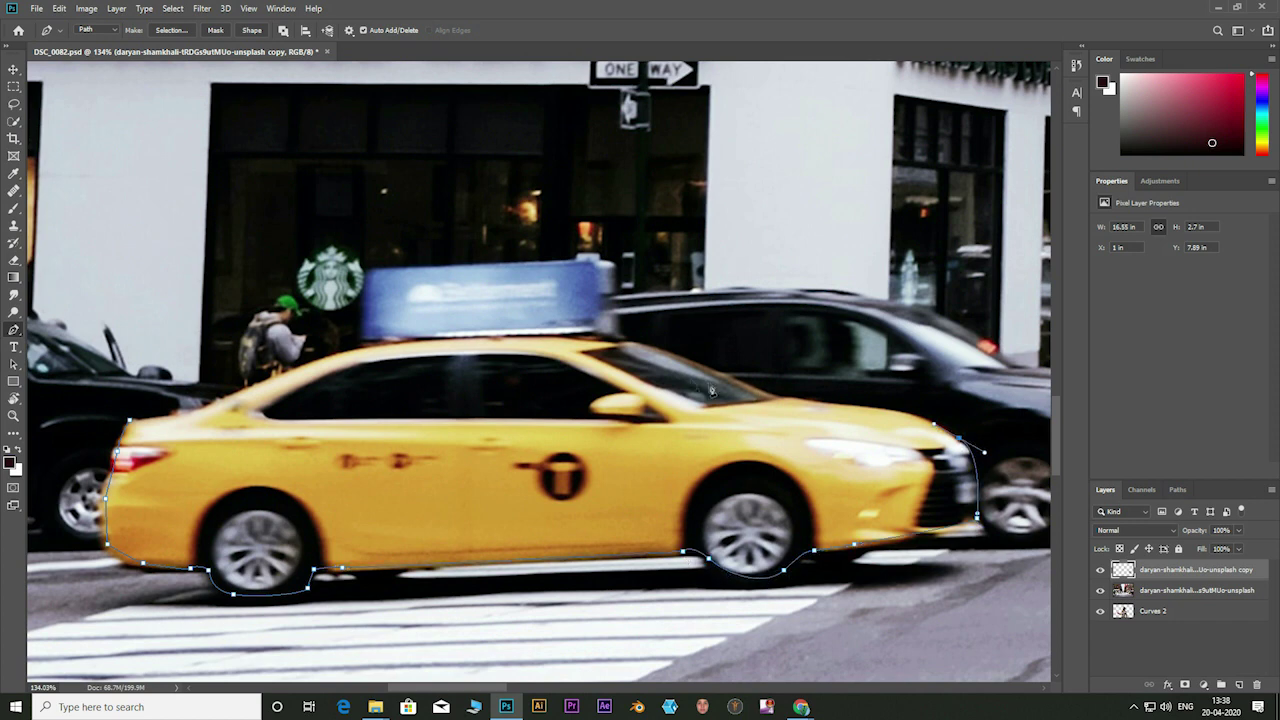
left_click_drag(773, 395, 675, 364)
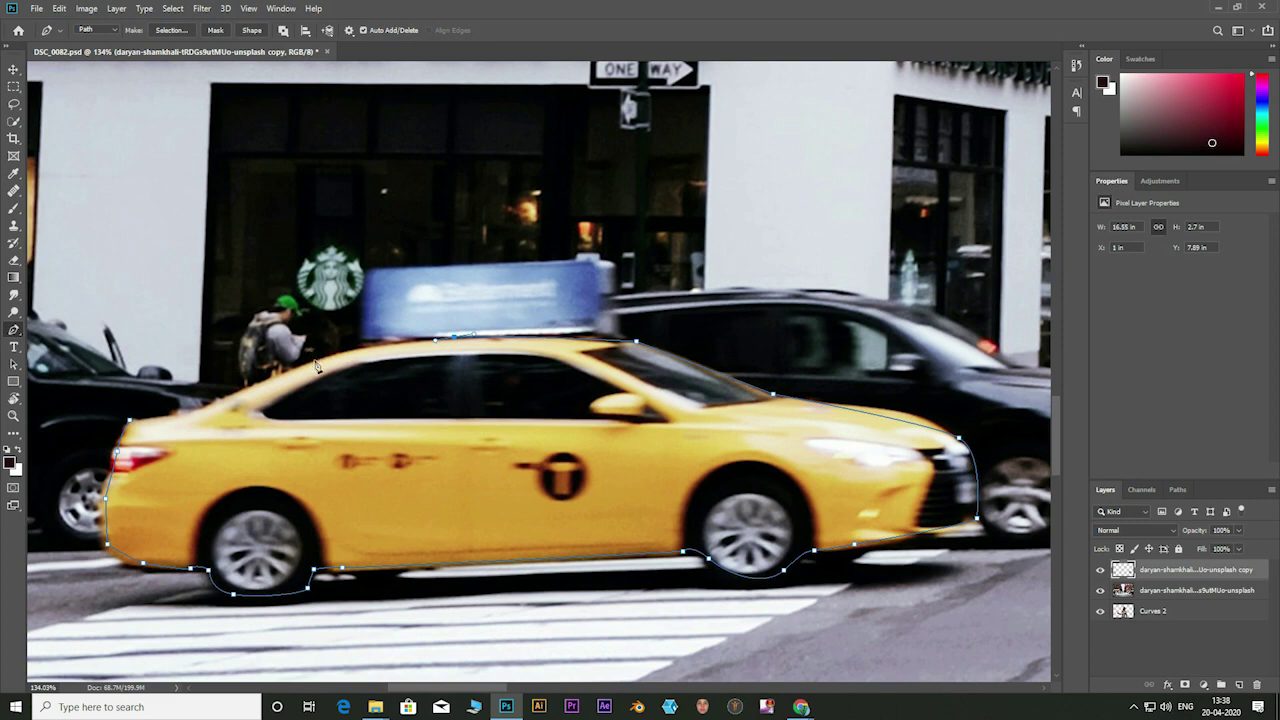
left_click_drag(316, 366, 296, 372)
left_click(131, 422)
key("ctrl+Return")
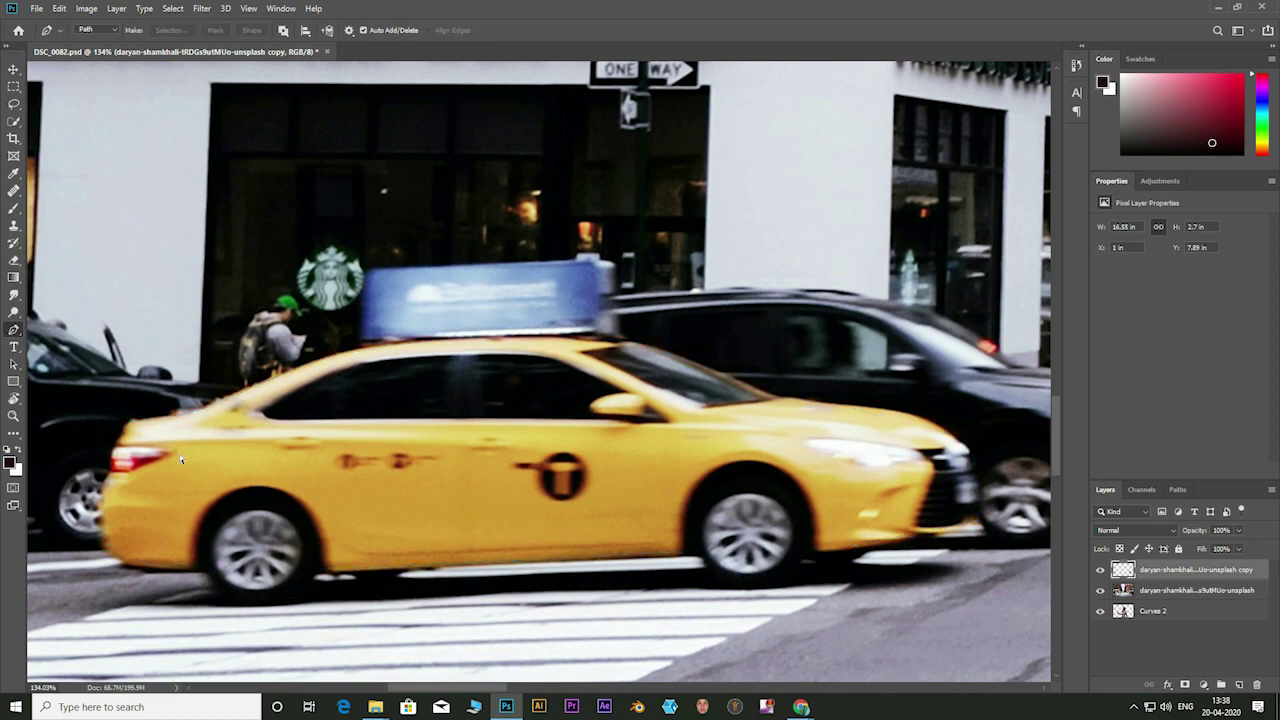
Step: Delete the empty copy layer and copy the selected taxi onto new Layer 1
scroll(179, 454, "down", 3)
scroll(179, 454, "down", 2)
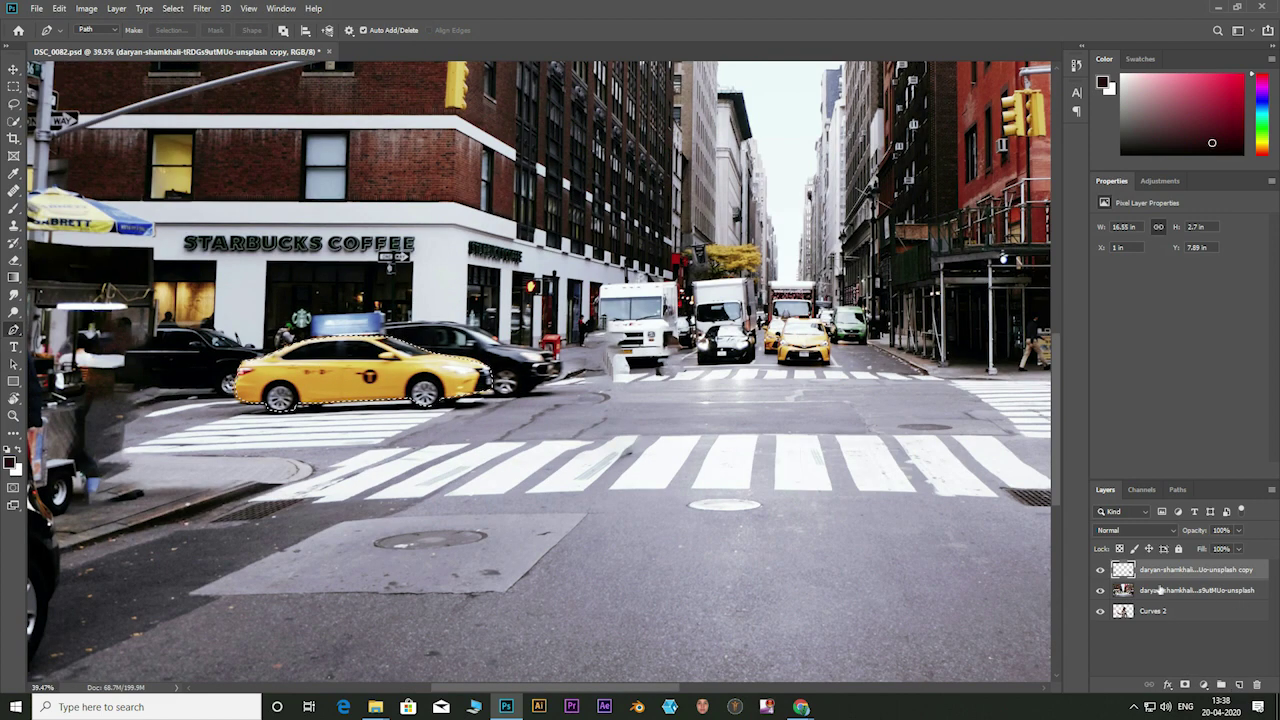
key("ctrl+j")
key("Return")
right_click(1197, 572)
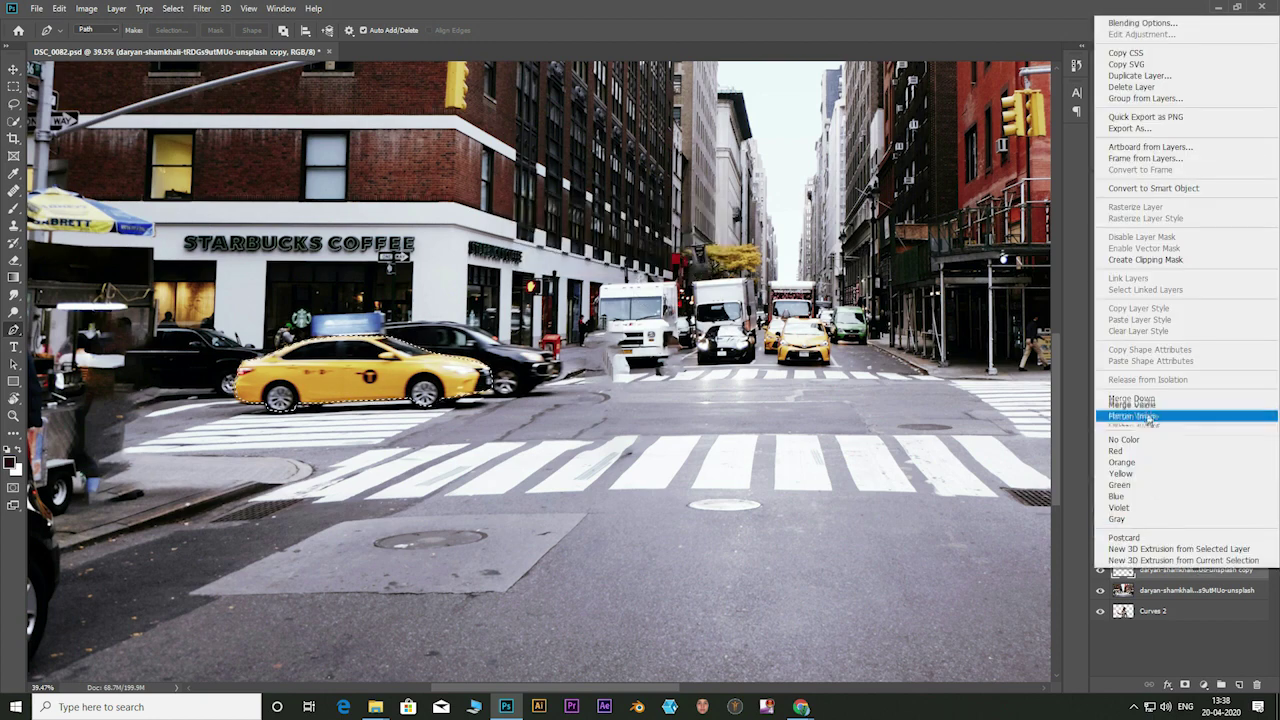
left_click(1140, 97)
key("ctrl+j")
Step: Rotate the taxi copy about 19 degrees, raise it above the Starbucks storefront and skew it
scroll(483, 423, "down", 2)
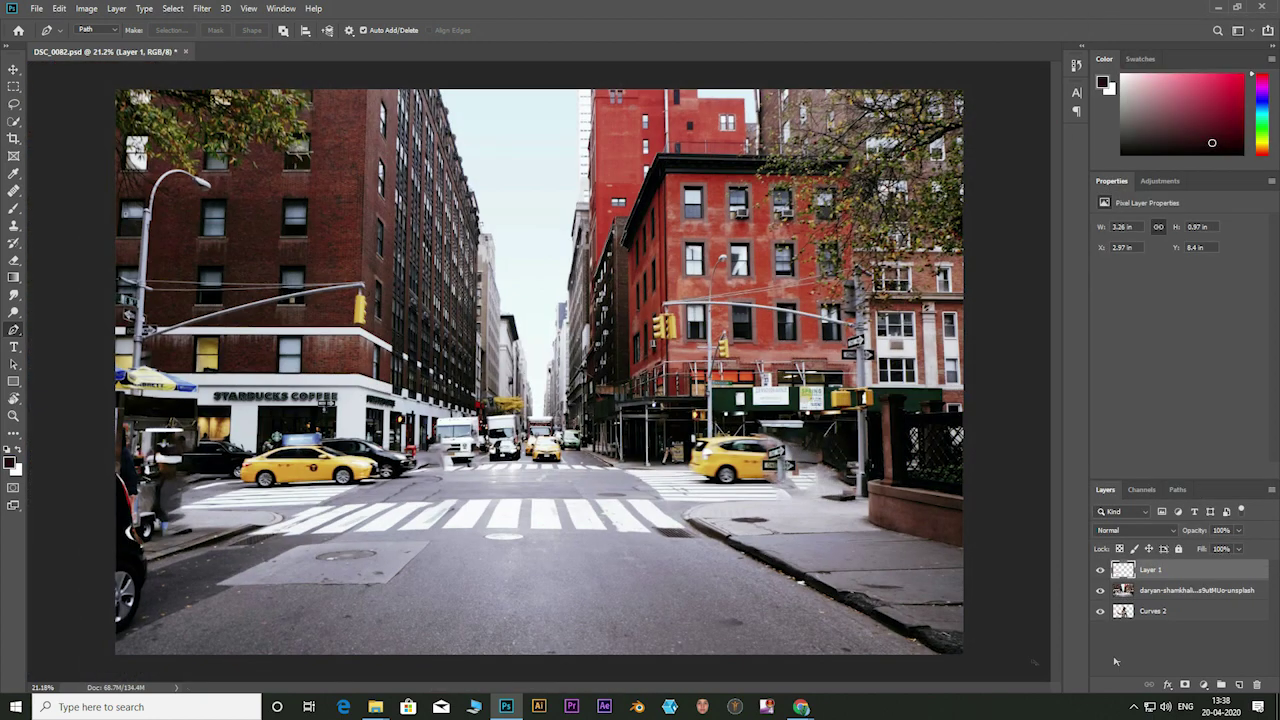
key("ctrl+t")
left_click_drag(387, 431, 392, 470)
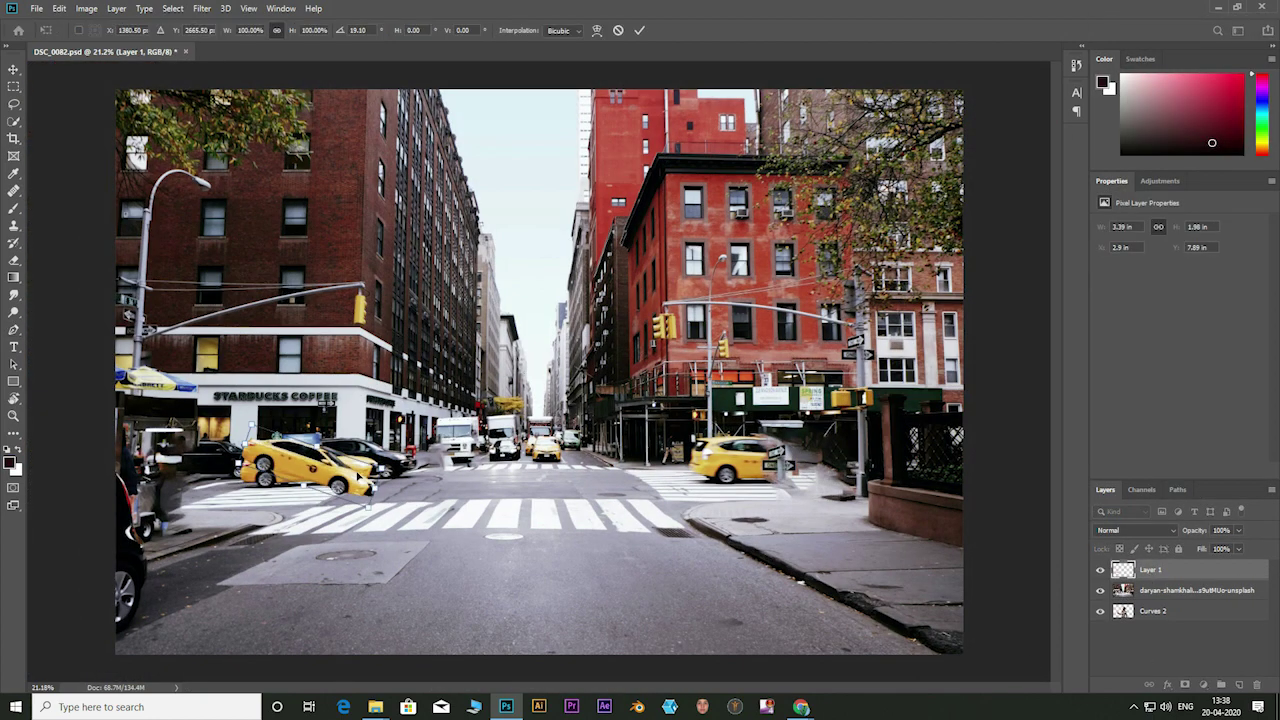
mouse_move(308, 462)
left_mouse_down()
mouse_move(527, 388)
mouse_move(485, 342)
left_mouse_up()
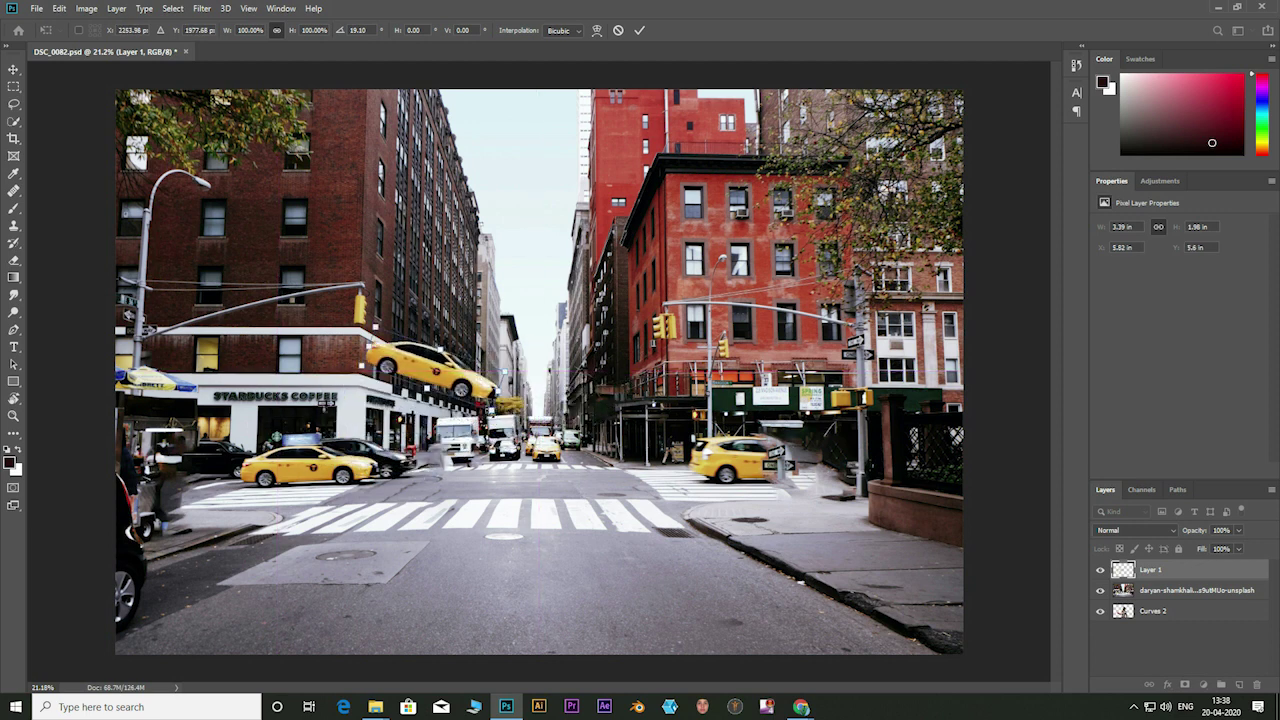
mouse_move(495, 396)
left_mouse_down()
mouse_move(466, 402)
mouse_move(530, 350)
left_mouse_up()
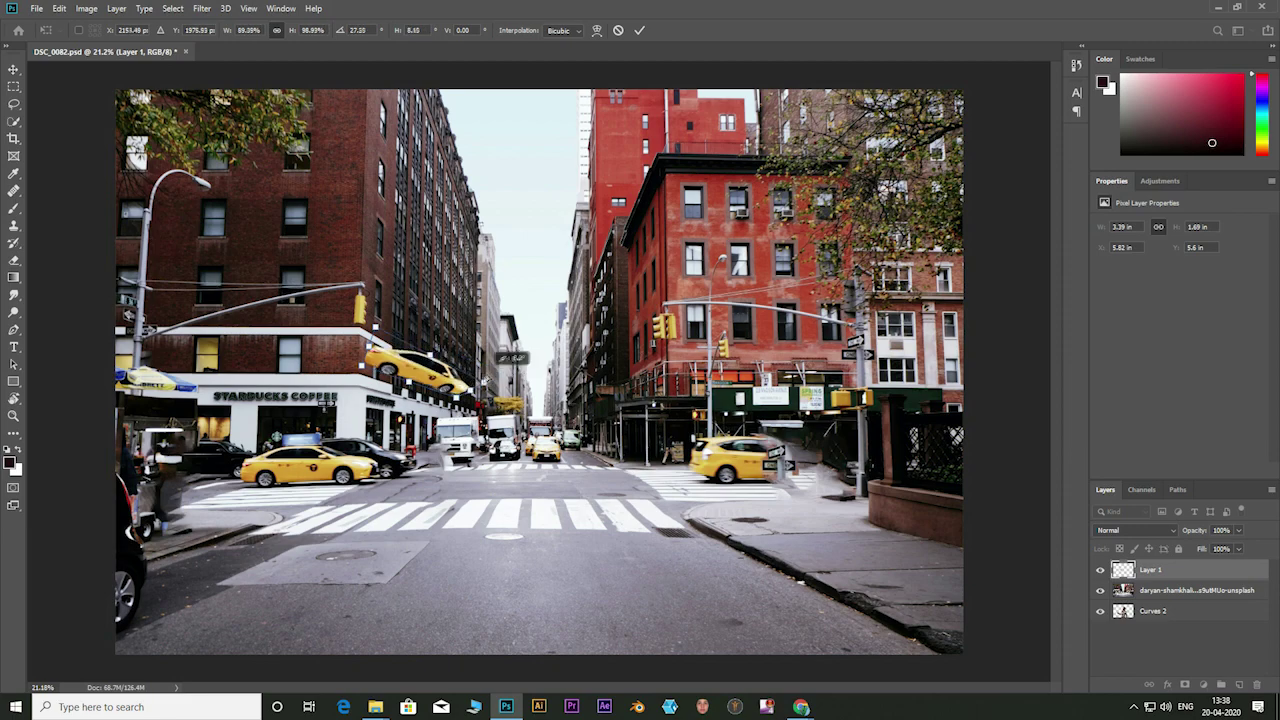
key("Return")
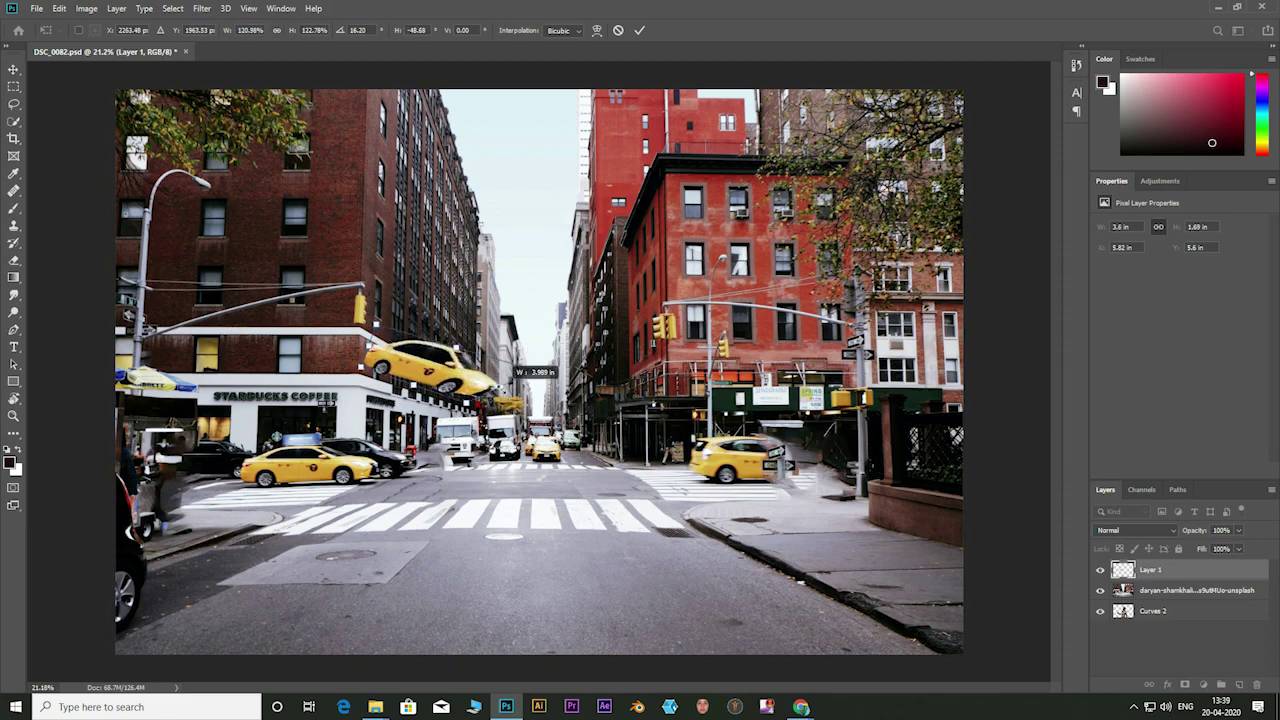
Step: Trace the distant black car, select it and copy it onto new Layer 2
key("p")
scroll(553, 459, "up", 3)
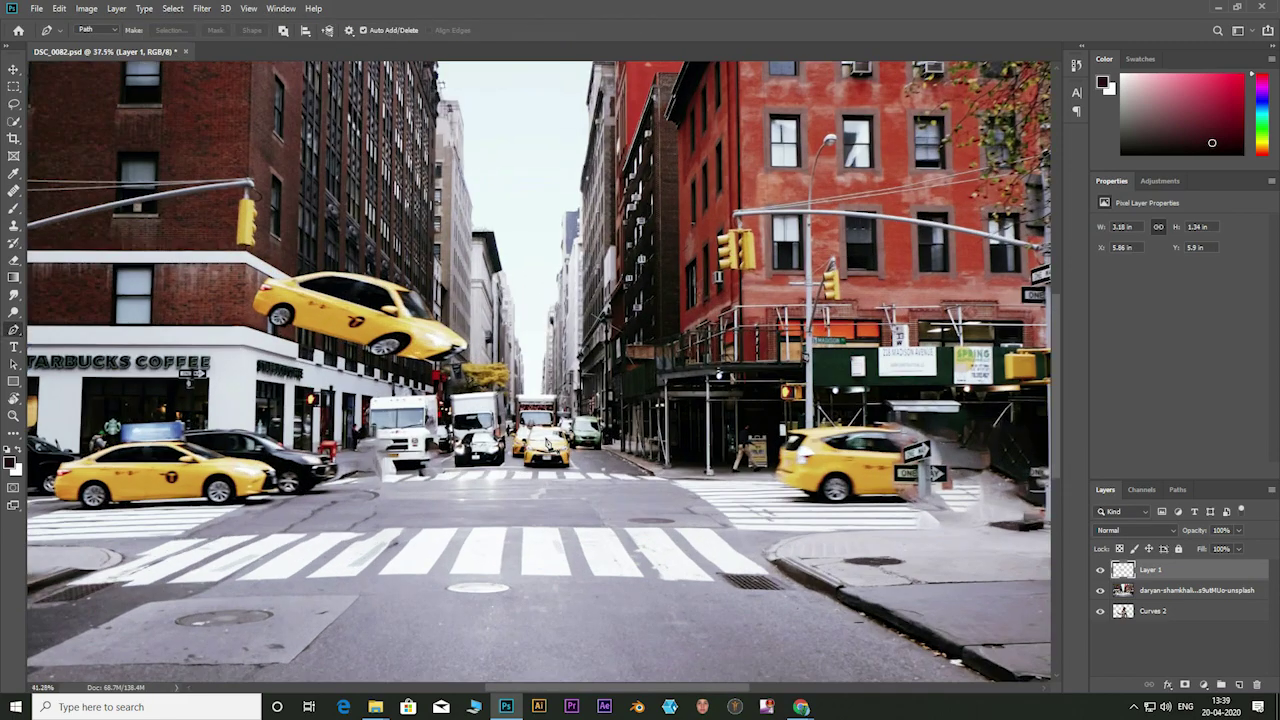
scroll(540, 452, "up", 6)
scroll(185, 472, "up", 1)
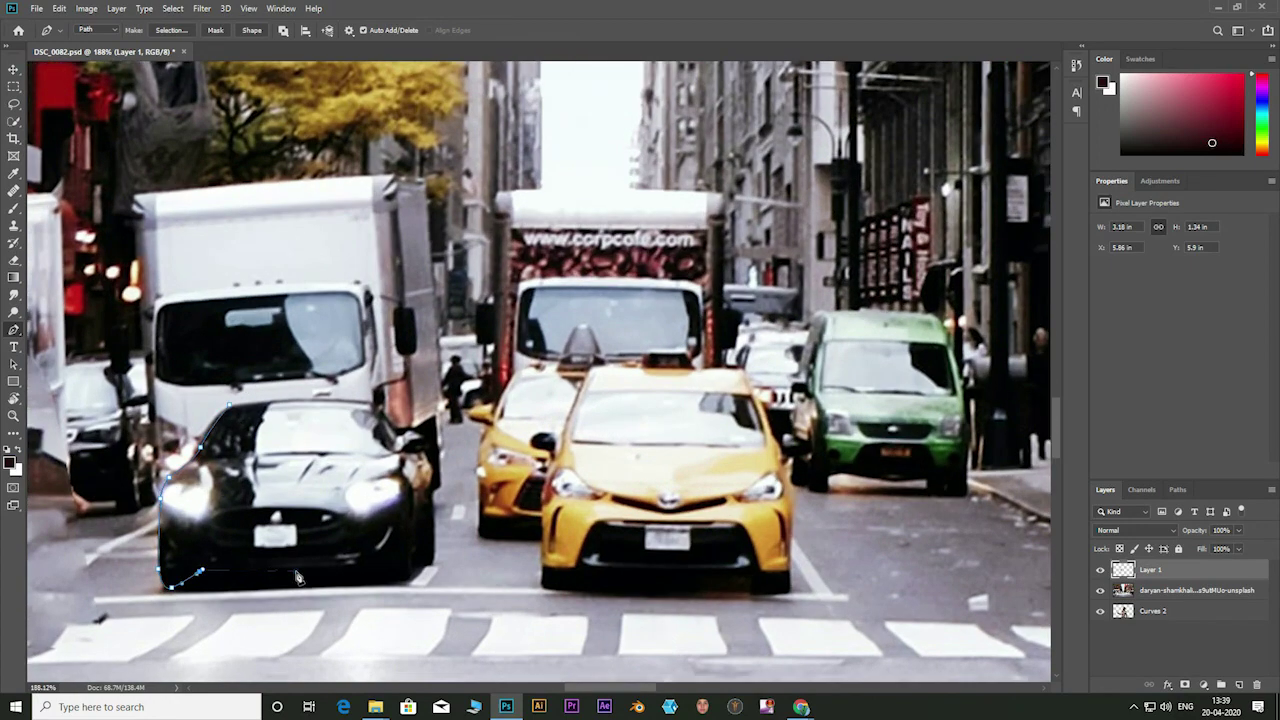
left_click_drag(297, 573, 355, 570)
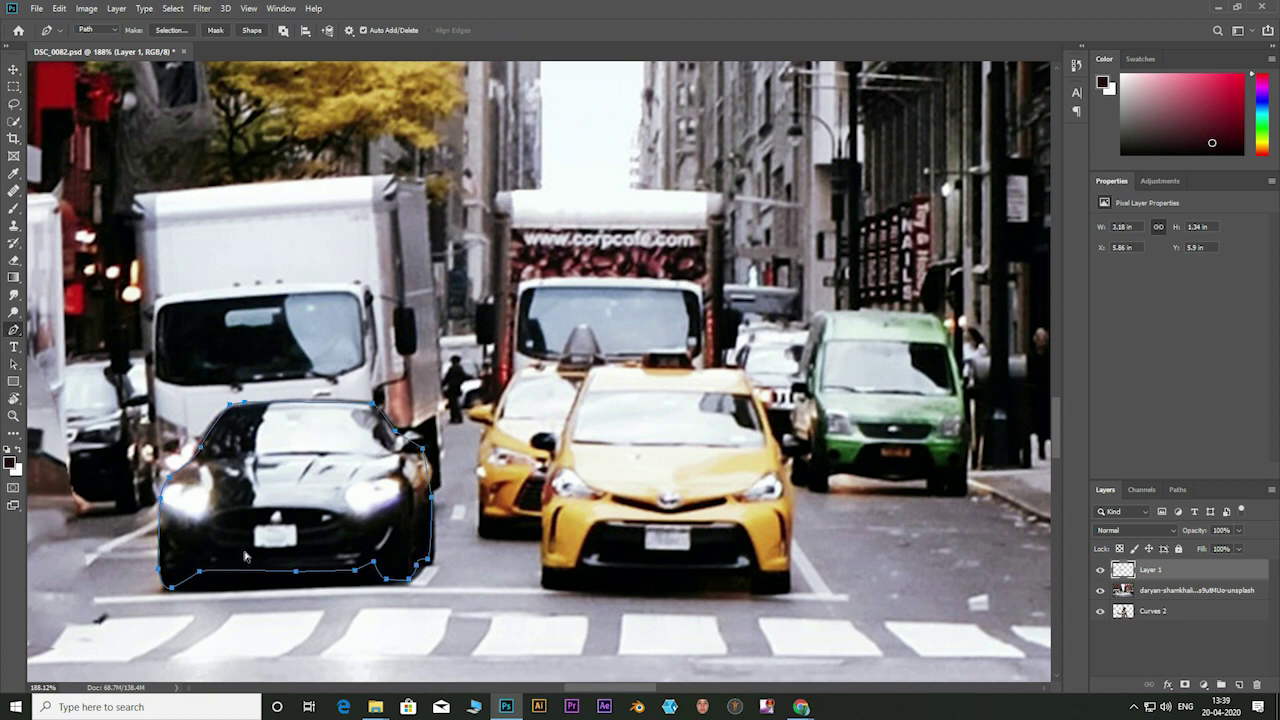
key("ctrl+Return")
key("ctrl+0")
key("ctrl+j")
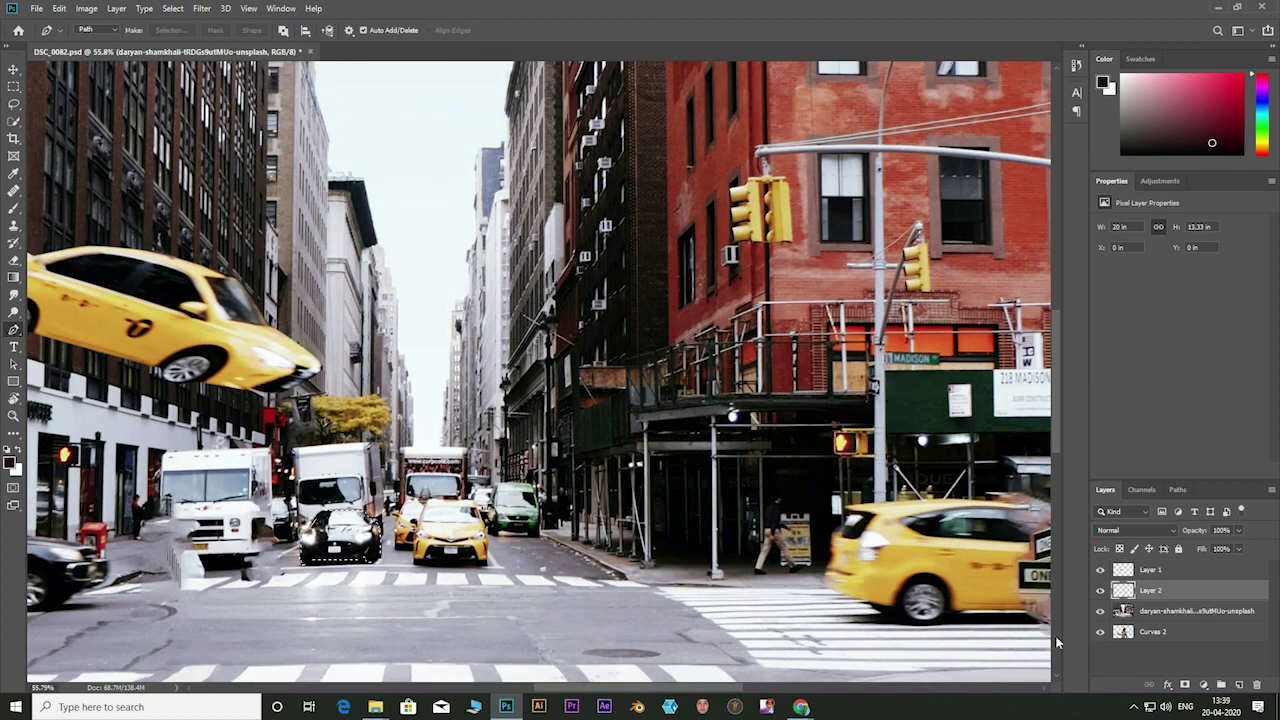
Step: Enlarge the black car, move it up and right, and skew it into a tilt
key("ctrl+t")
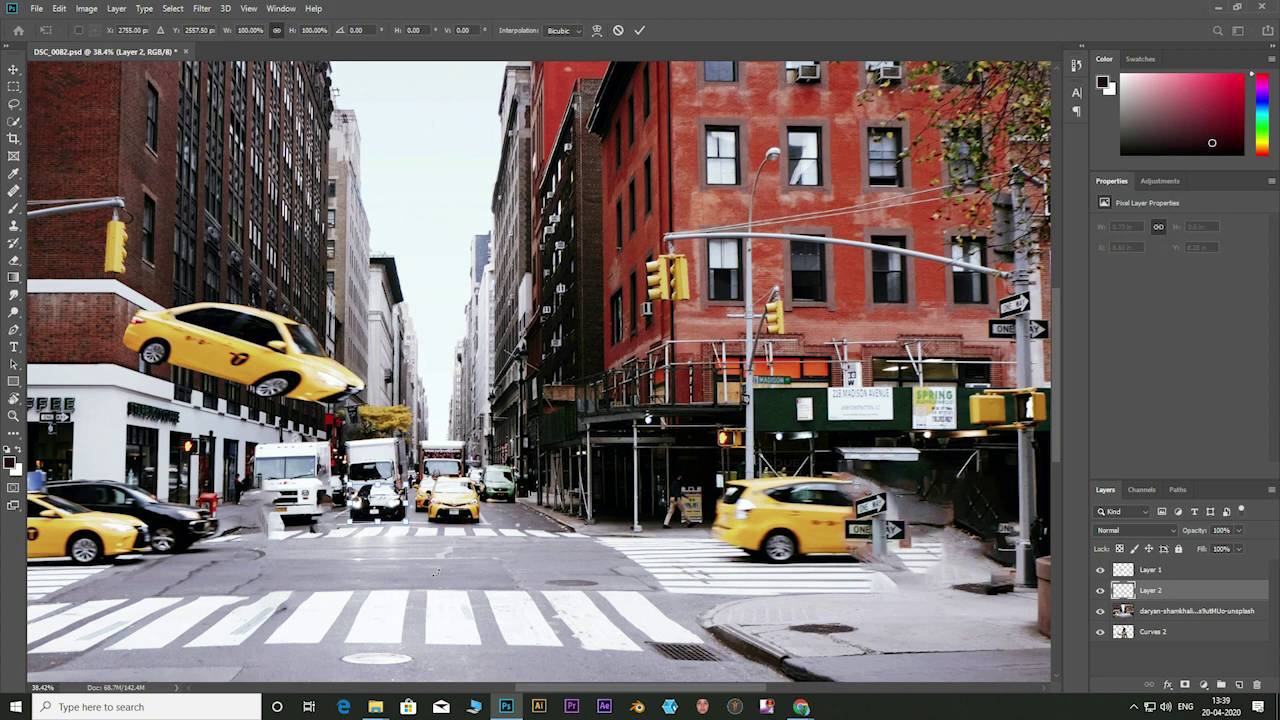
mouse_move(405, 515)
left_mouse_down()
mouse_move(495, 560)
mouse_move(570, 430)
mouse_move(644, 450)
left_mouse_up()
scroll(597, 517, "down", 1)
scroll(597, 517, "down", 2)
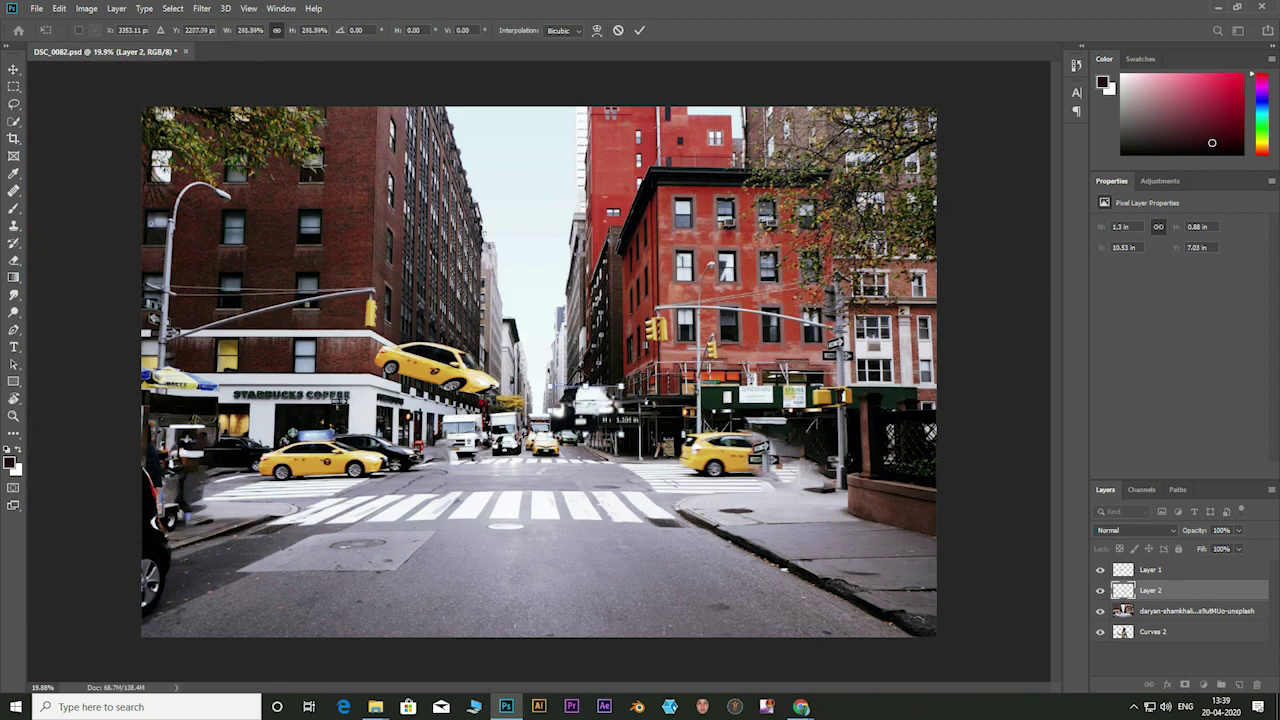
left_click_drag(596, 385, 530, 345)
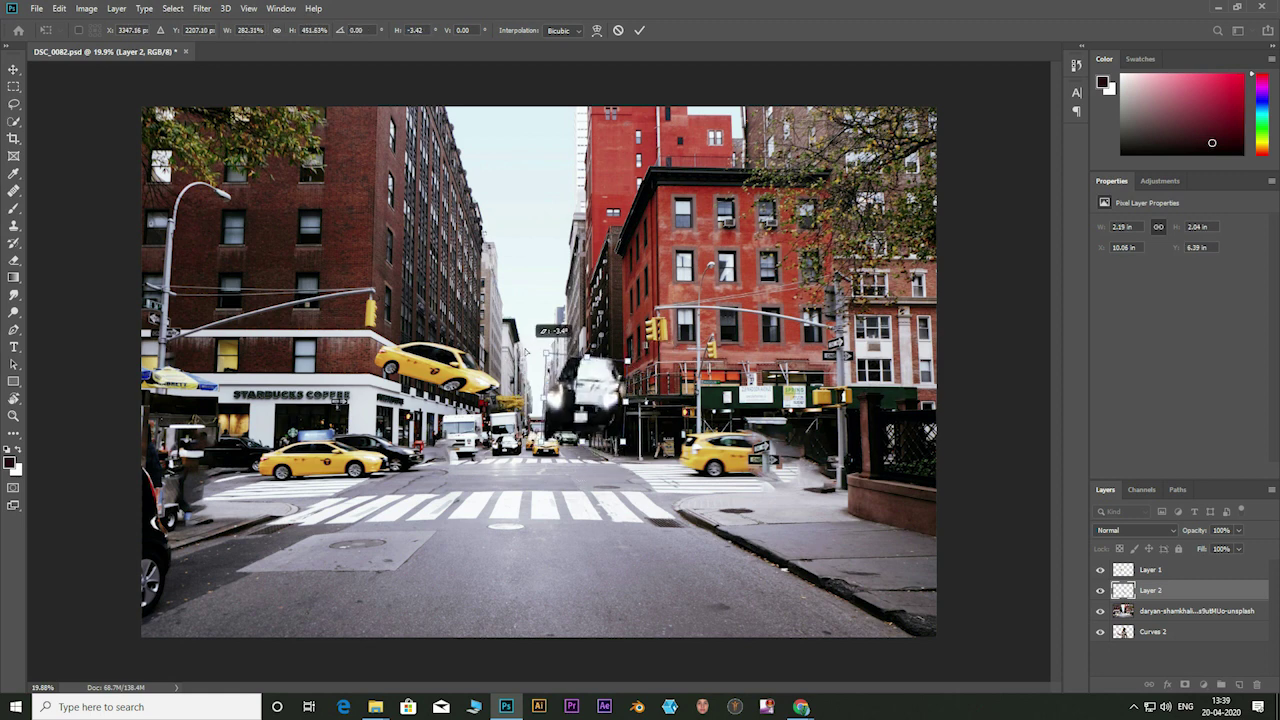
Step: Warp the black car, widening its top corners and bulging its lower right side
left_click(597, 30)
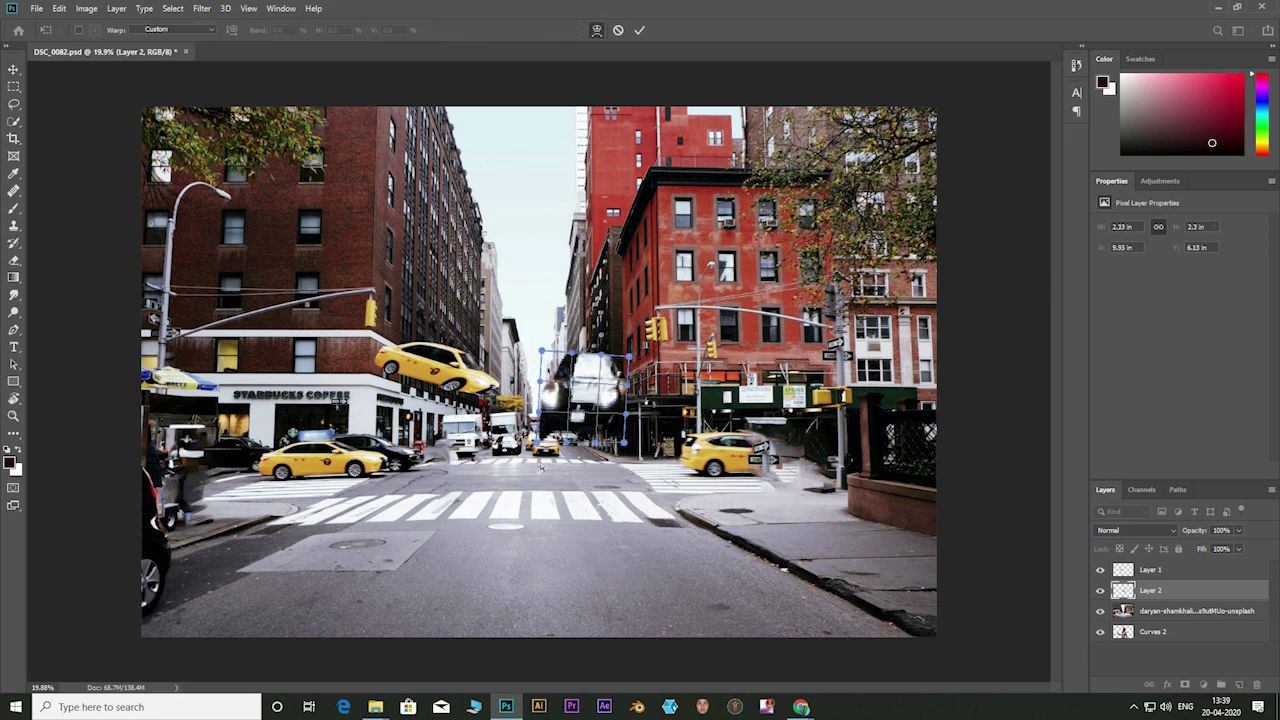
left_click_drag(541, 351, 510, 343)
left_click_drag(627, 356, 645, 350)
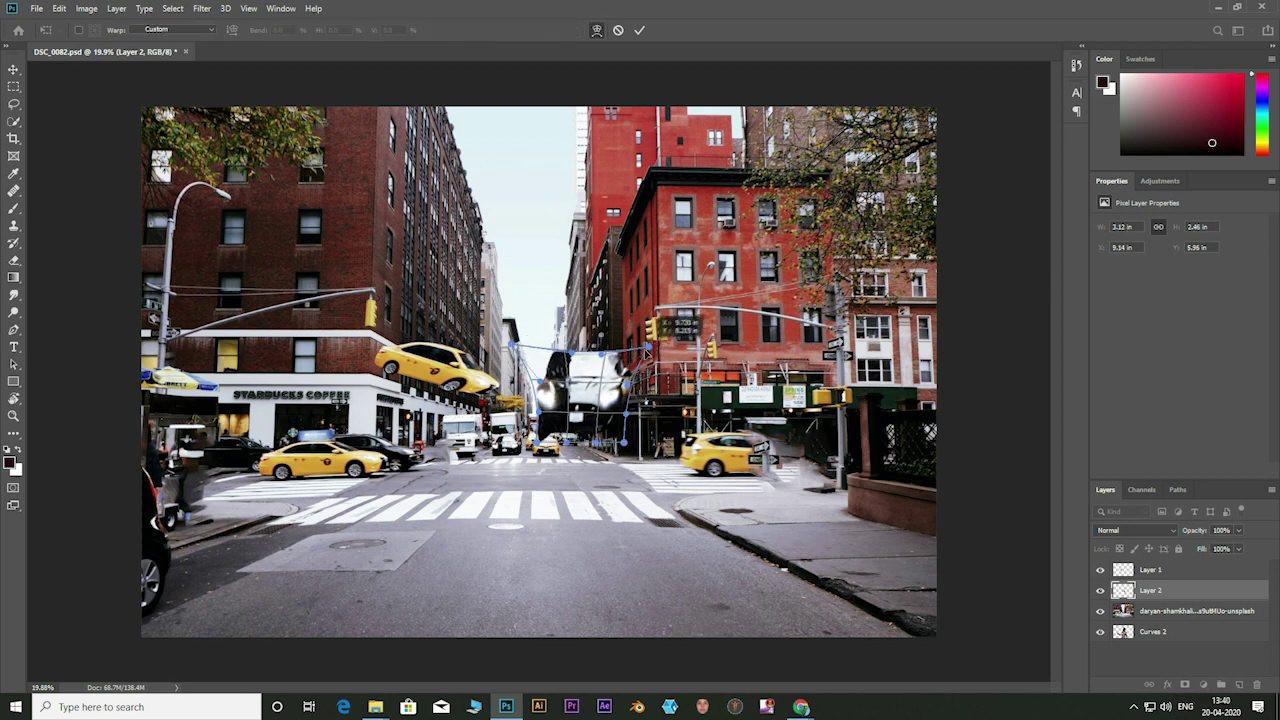
left_click_drag(624, 420, 634, 413)
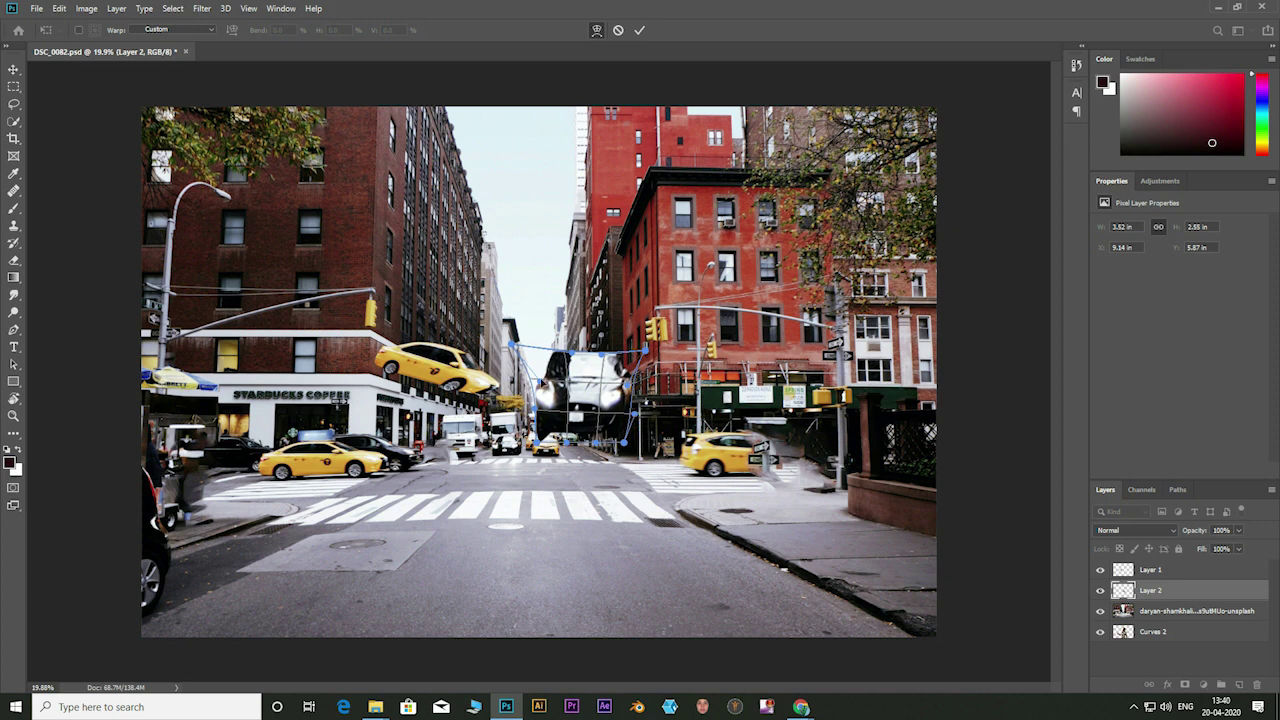
left_click(639, 30)
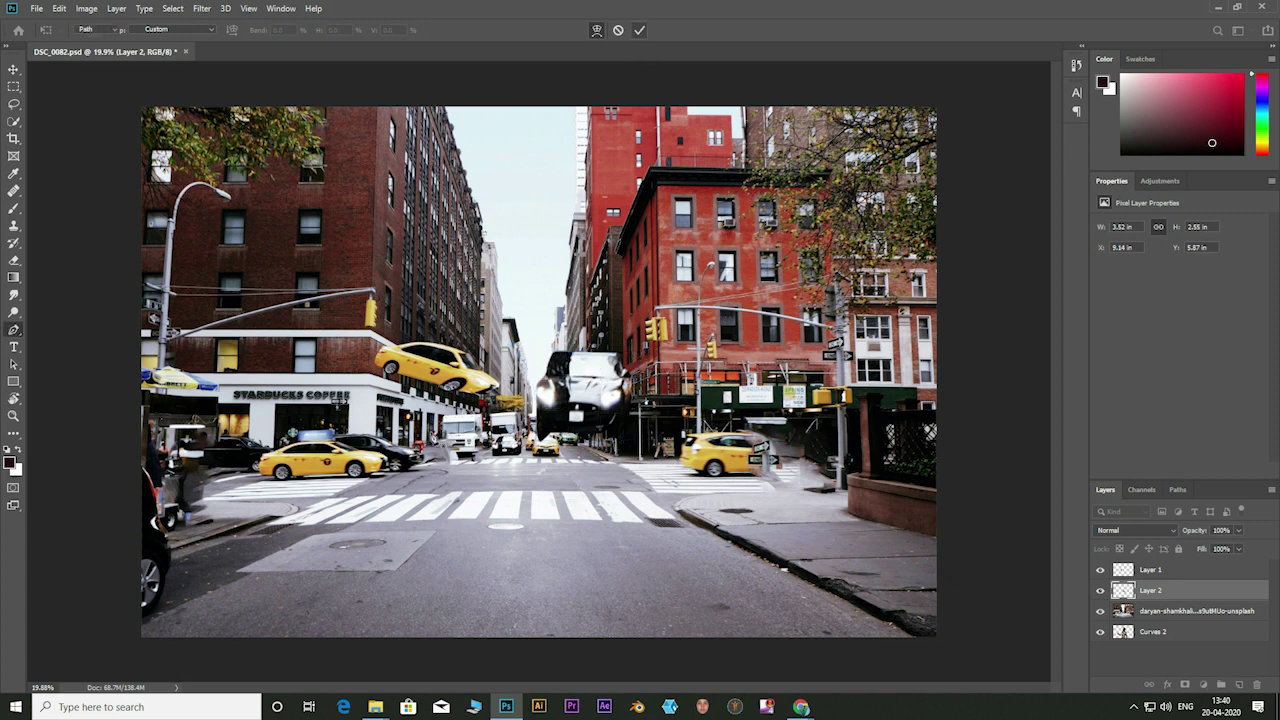
key("p")
left_click(1150, 570)
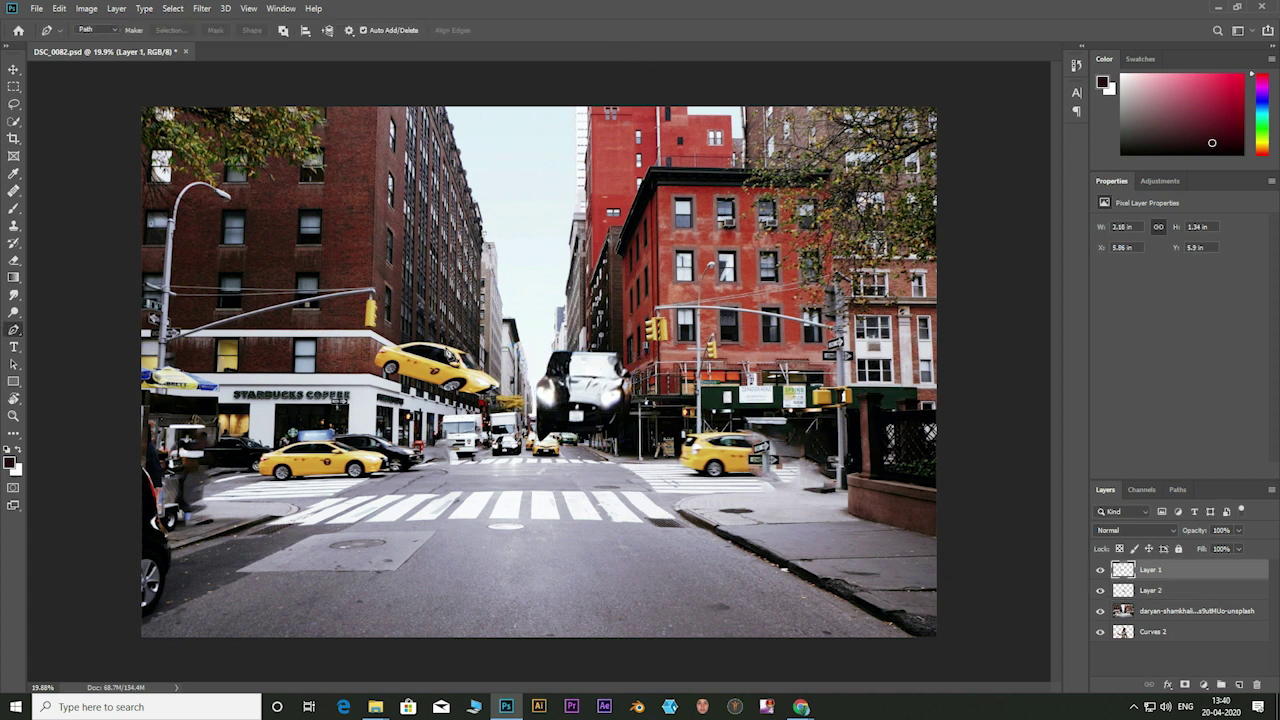
Step: Move the flying taxi on Layer 1 up-left with a slight extra tilt
left_click(1178, 594)
key("ctrl+t")
left_click(621, 278)
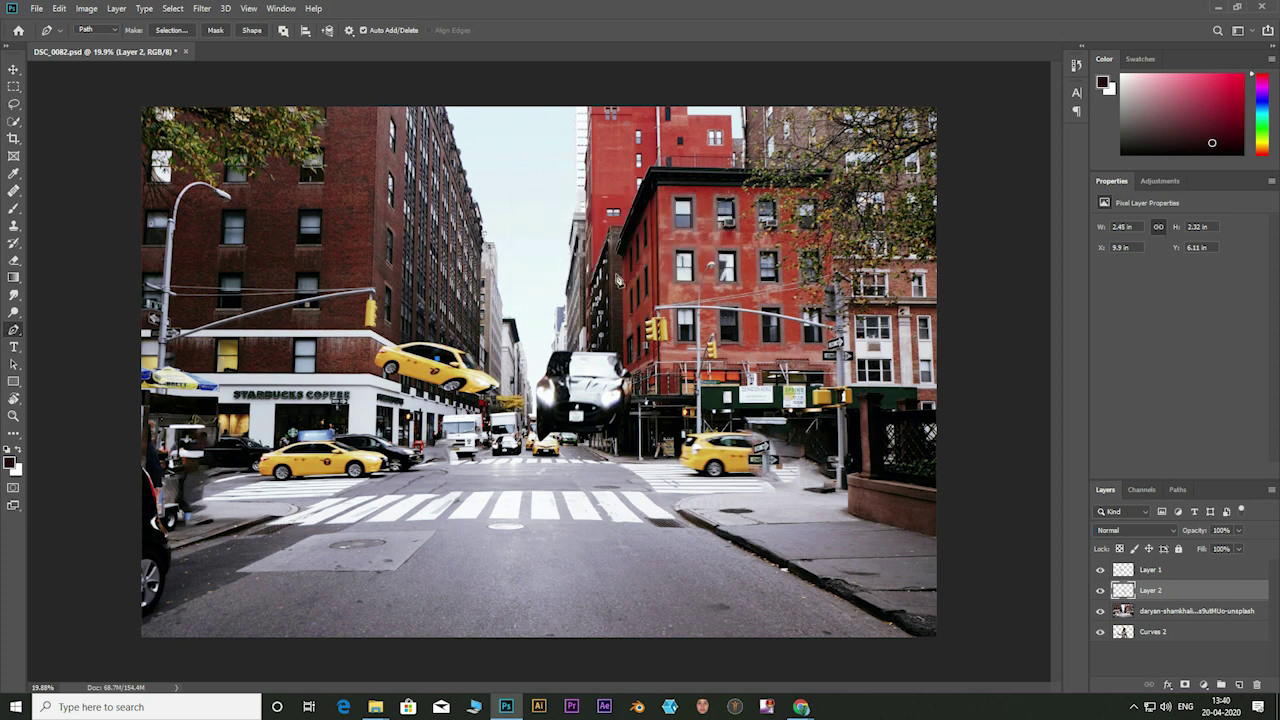
key("v")
key("ctrl+t")
double_click(1200, 570)
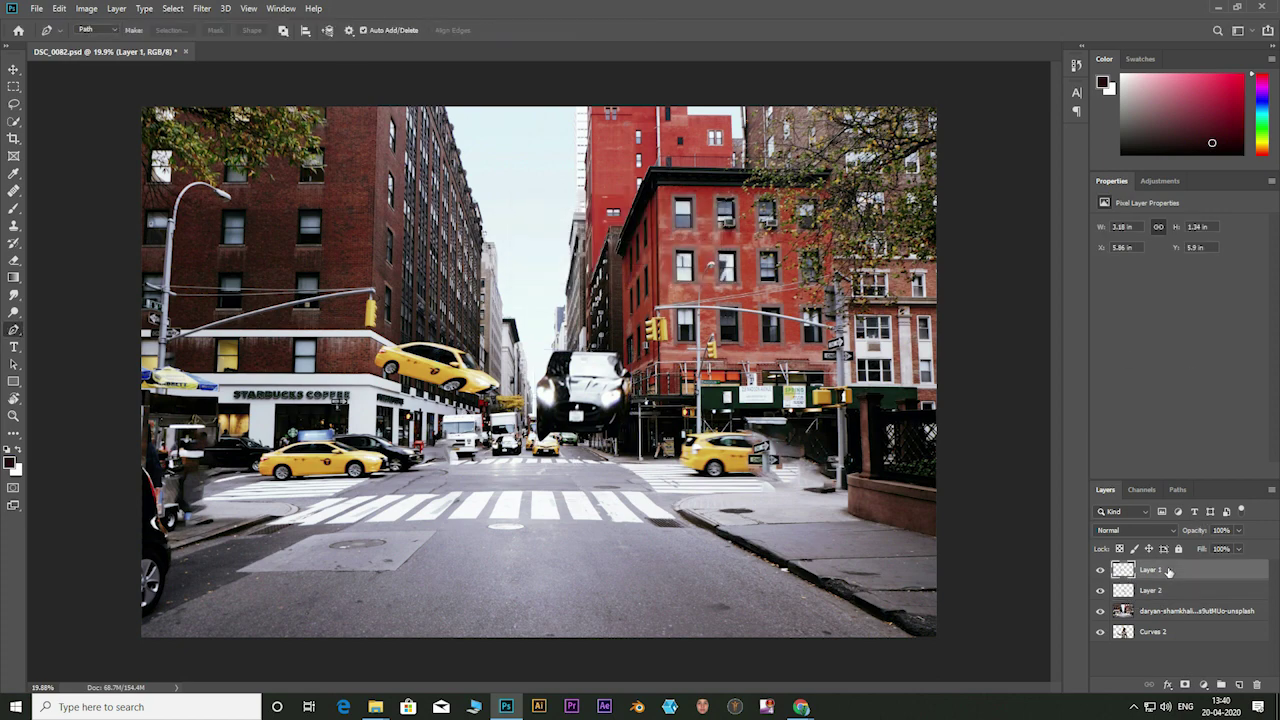
left_click(1148, 141)
key("p")
key("ctrl+t")
mouse_move(435, 370)
left_mouse_down()
mouse_move(382, 350)
mouse_move(455, 356)
left_mouse_up()
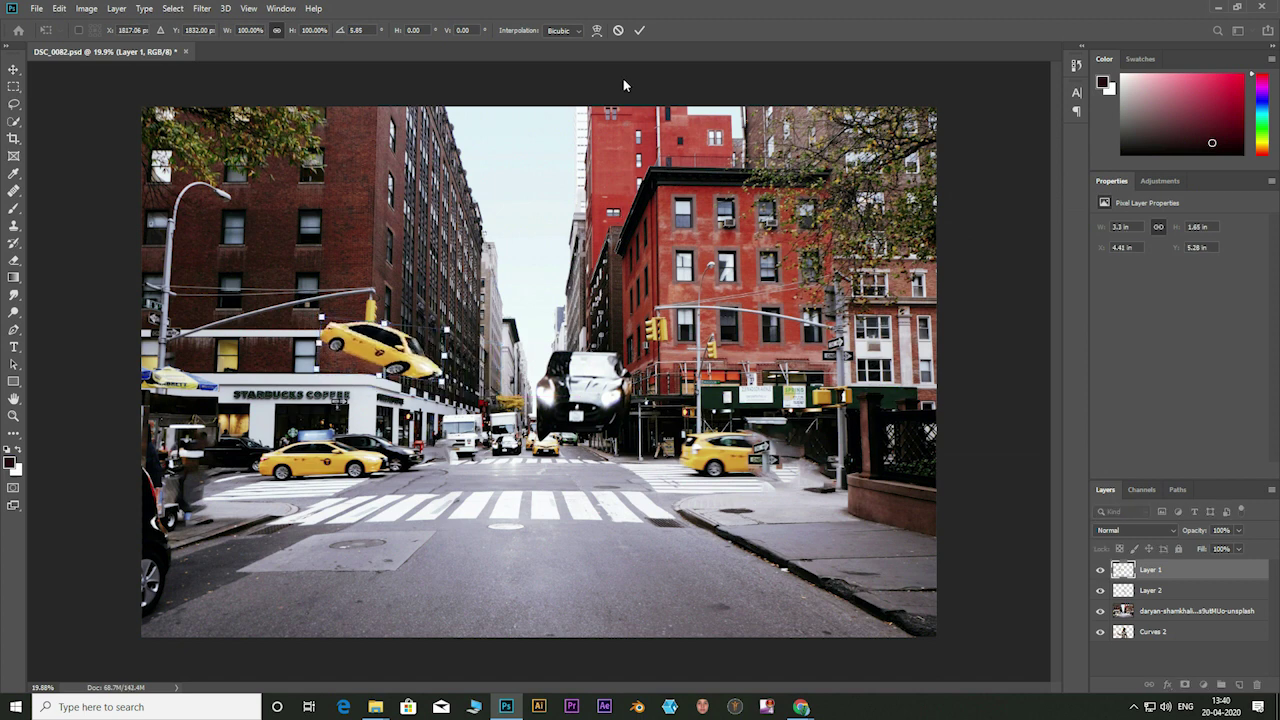
left_click(640, 30)
Step: Move the black car on Layer 2 up and right and rotate it to a tilt
left_click(1150, 590)
key("ctrl+t")
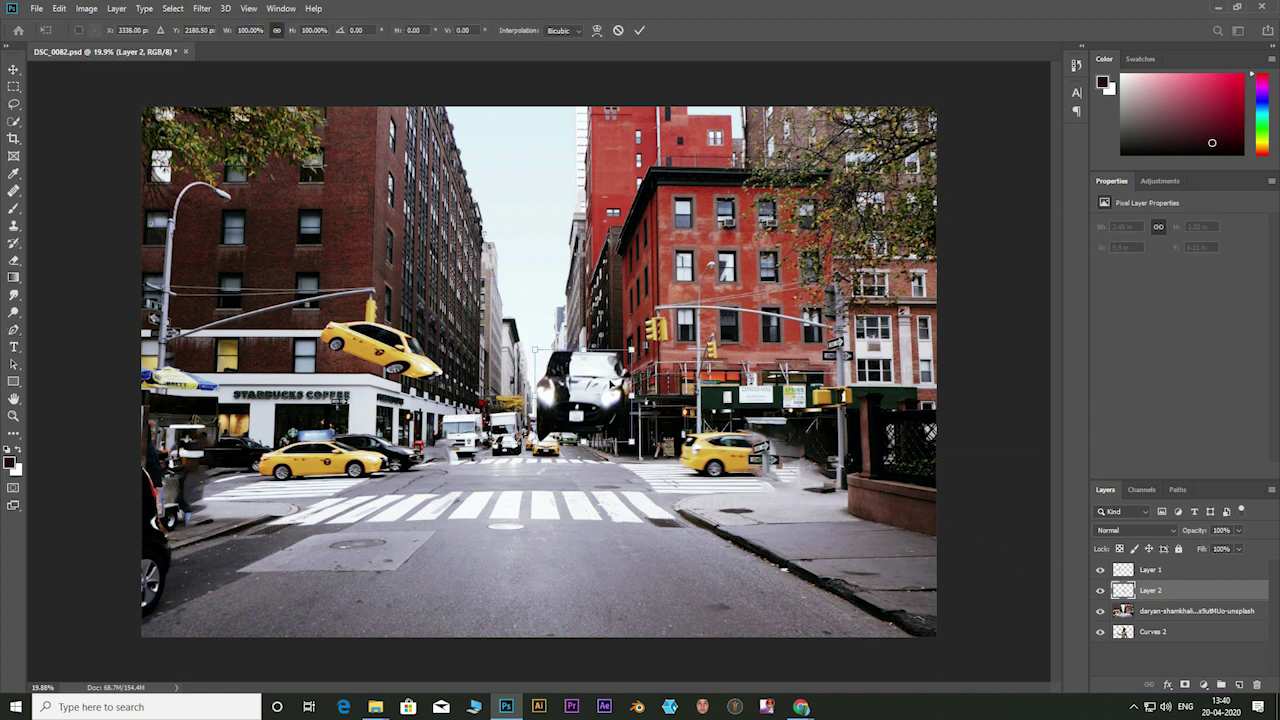
left_click_drag(600, 400, 677, 340)
left_click_drag(708, 287, 738, 265)
left_click(13, 330)
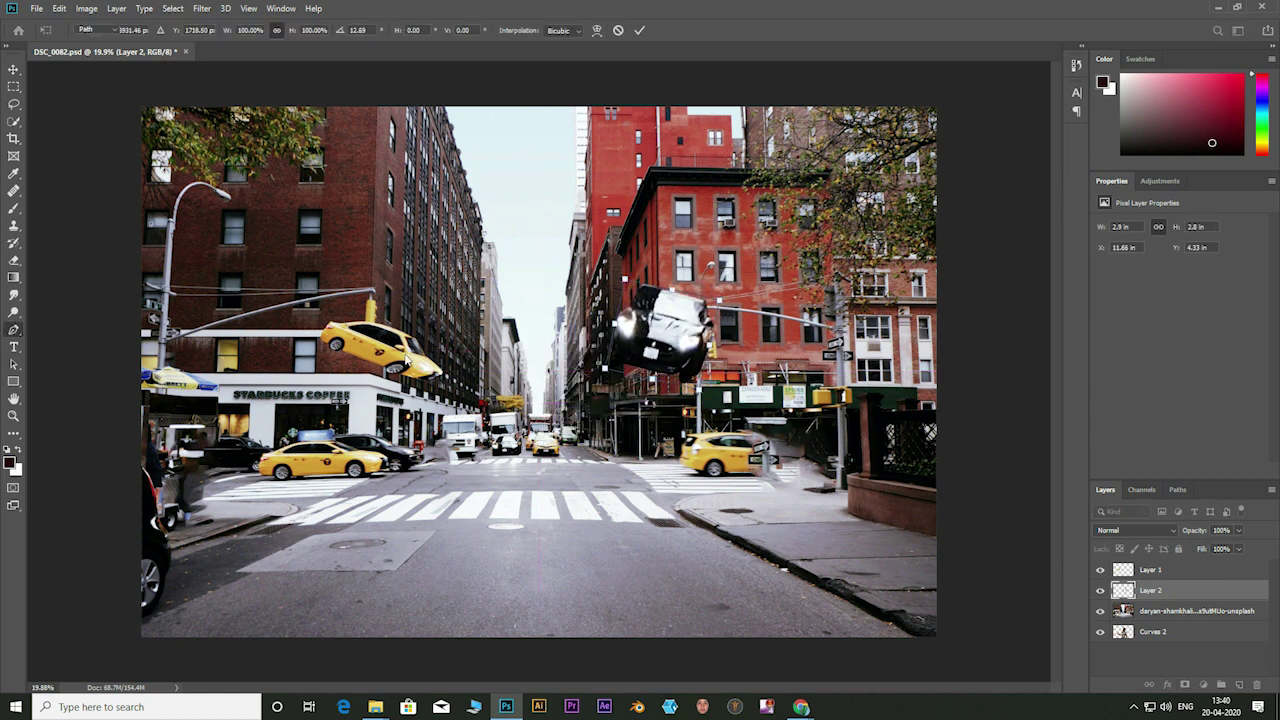
Step: Rotate the taxi nearly upside down and shift it left above Starbucks
left_click(1150, 569)
key("ctrl+t")
left_click_drag(450, 305, 450, 395)
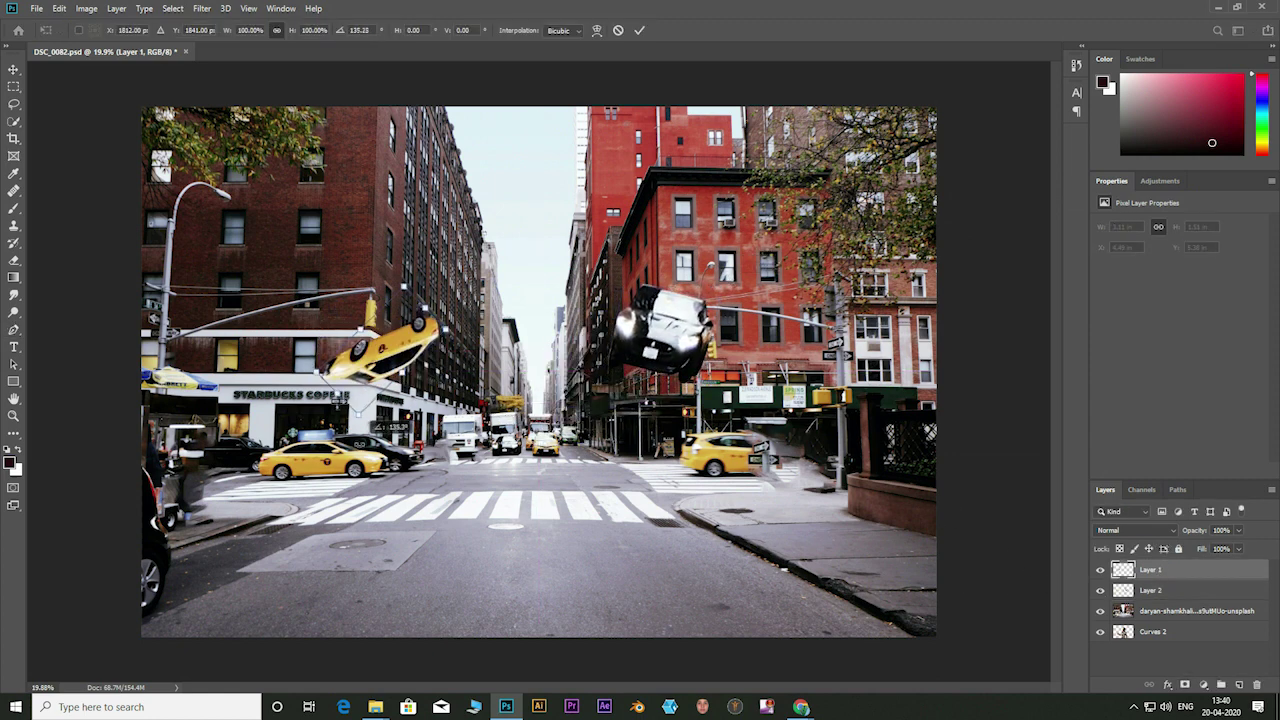
mouse_move(390, 350)
left_mouse_down()
mouse_move(405, 343)
mouse_move(365, 330)
left_mouse_up()
left_click_drag(395, 285, 400, 305)
key("Return")
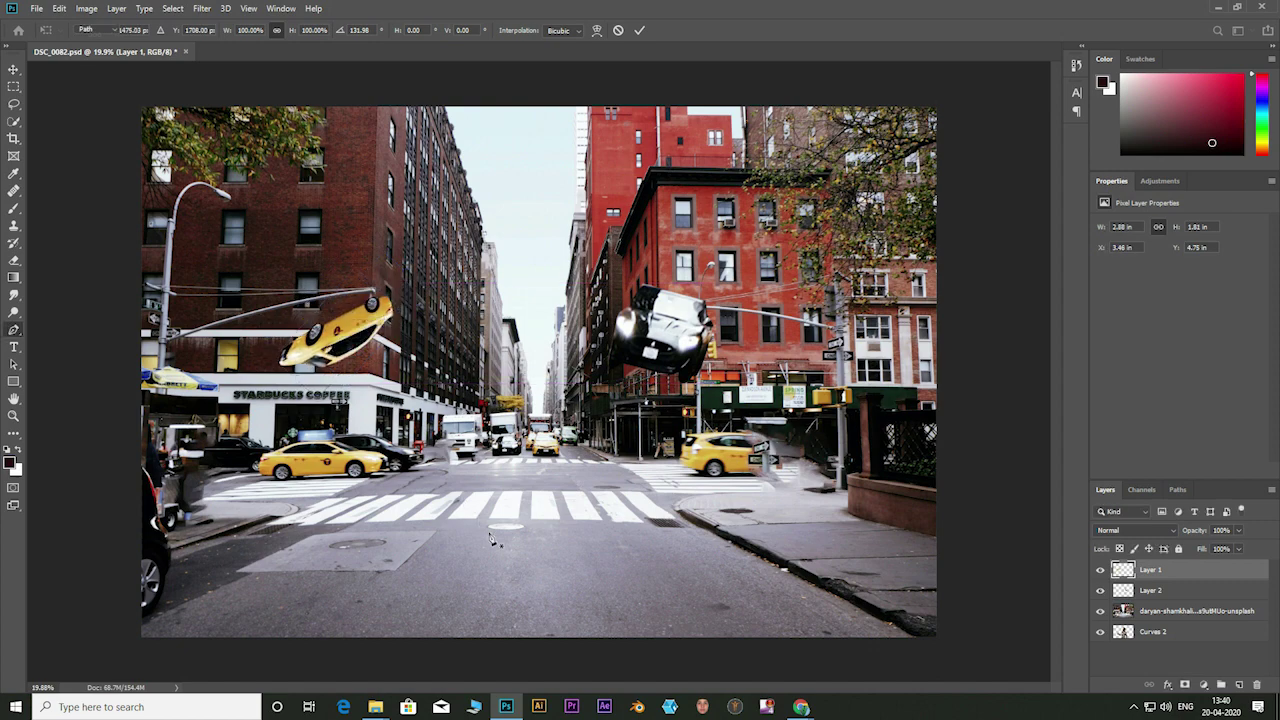
scroll(258, 484, "up", 2)
scroll(258, 484, "up", 3)
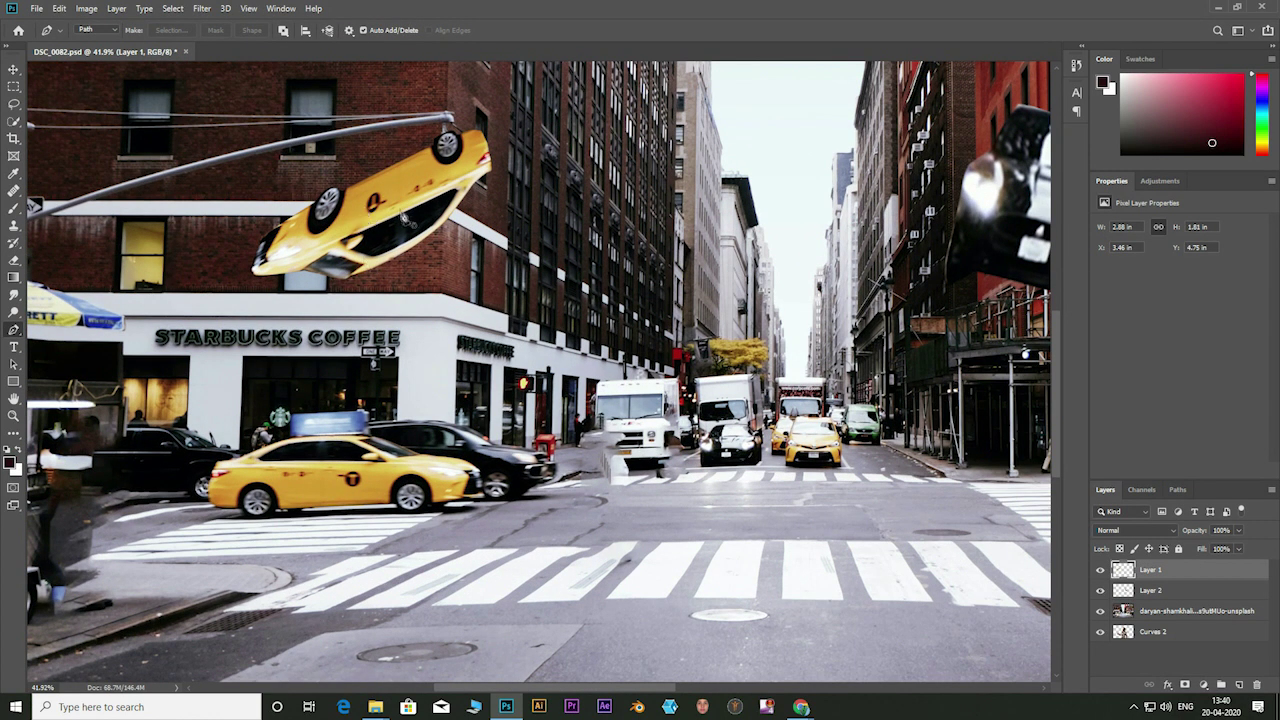
Step: Select the street photo layer and discard a stray path started on the taxi
left_click(399, 201)
left_click(1180, 611)
left_click(221, 473)
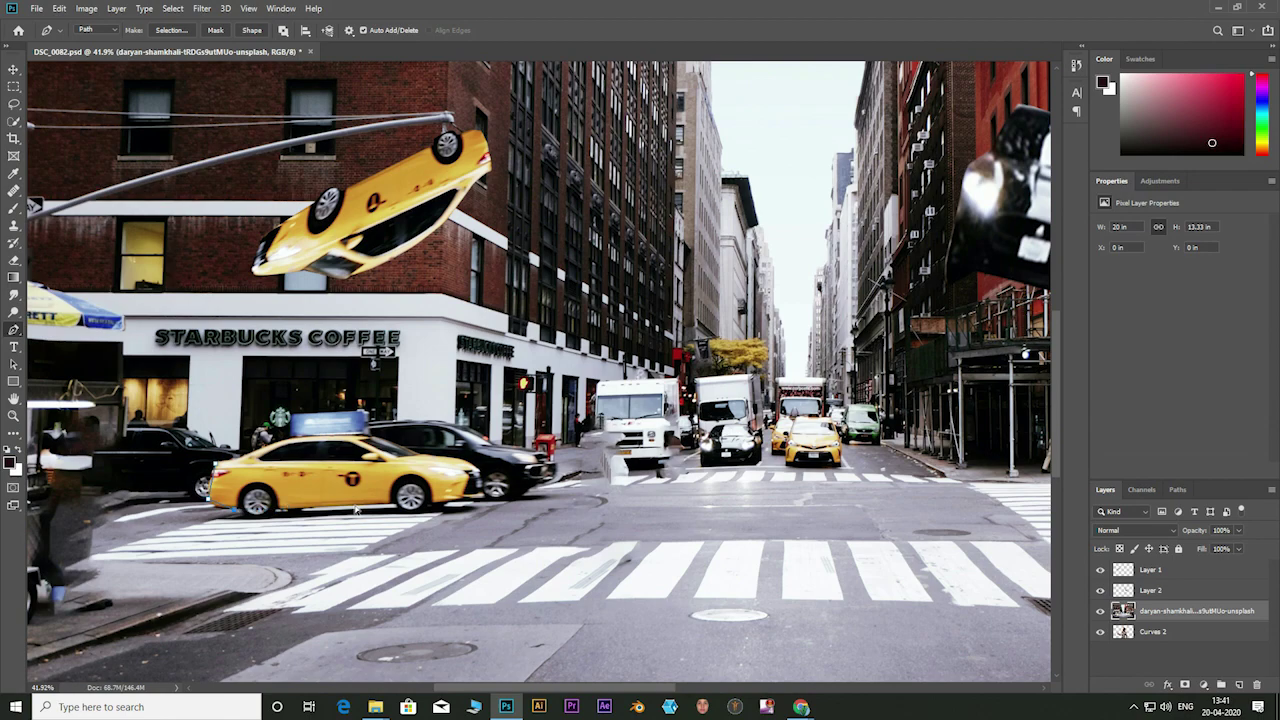
key("ctrl+0")
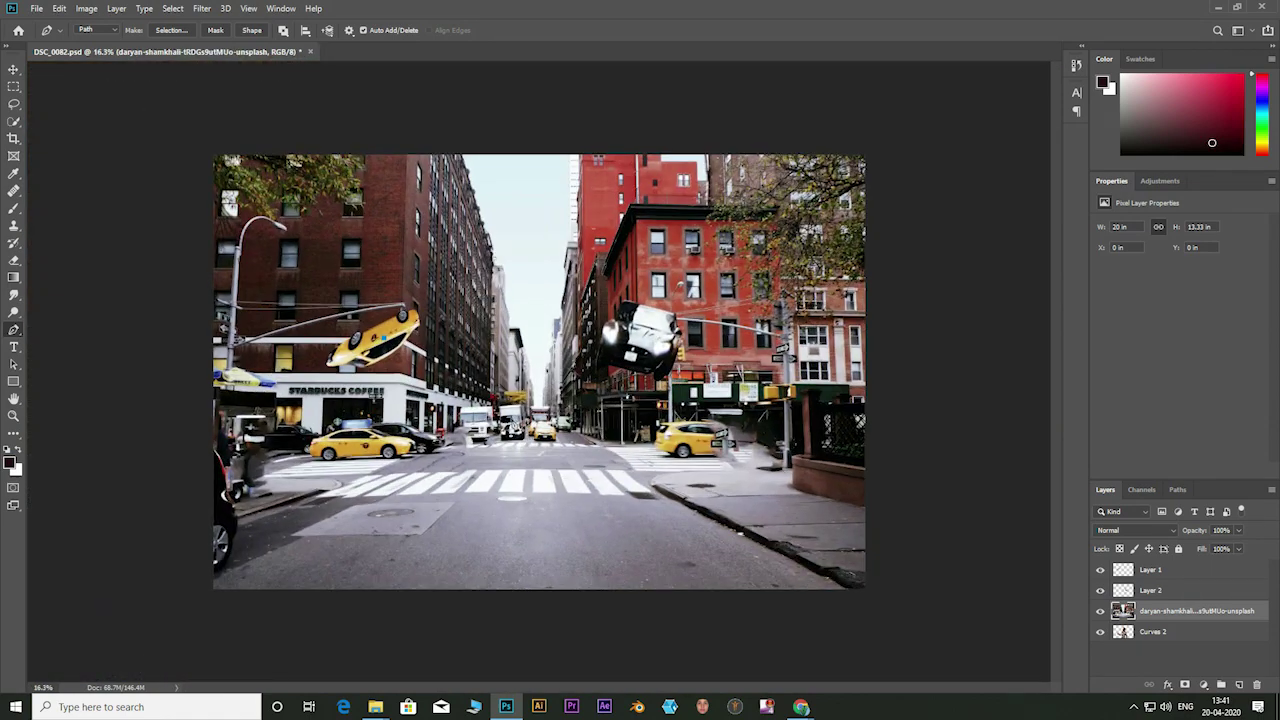
scroll(519, 388, "up", 2)
scroll(519, 388, "up", 3)
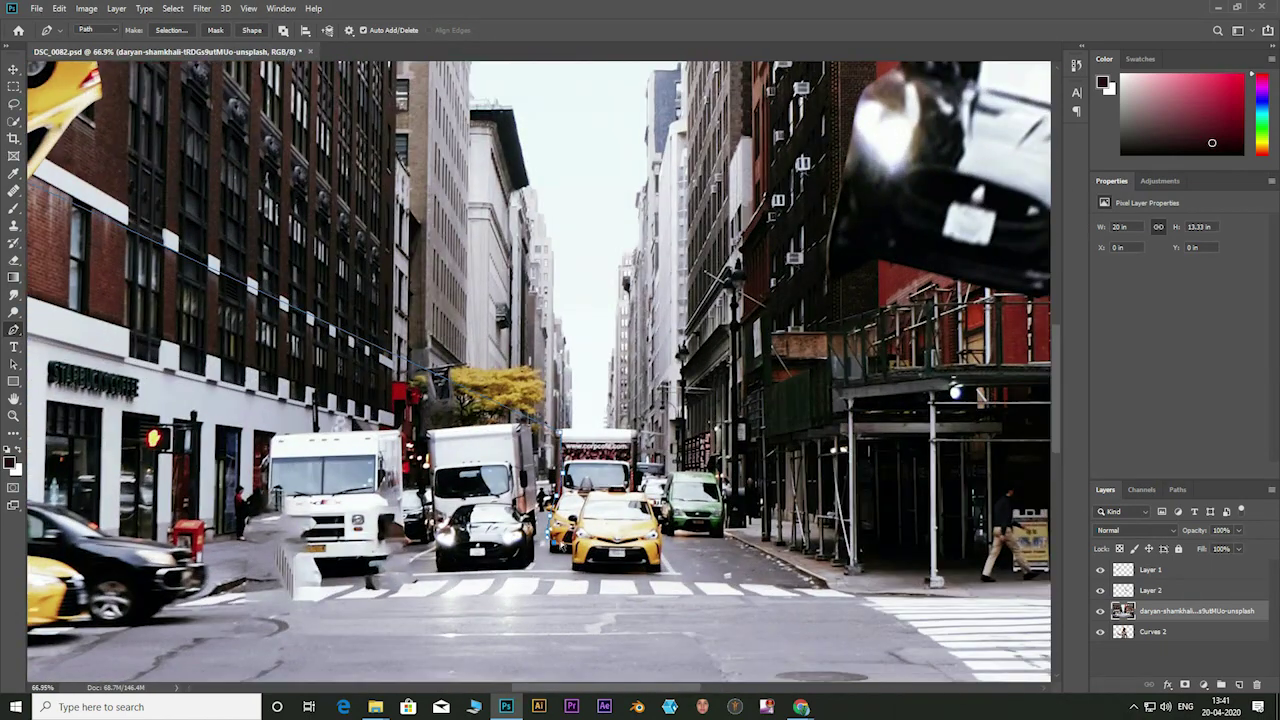
key("Escape")
Step: Cut the truck onto Layer 3 and flip it nearly upside down, lowered onto the taxi
left_click(566, 466)
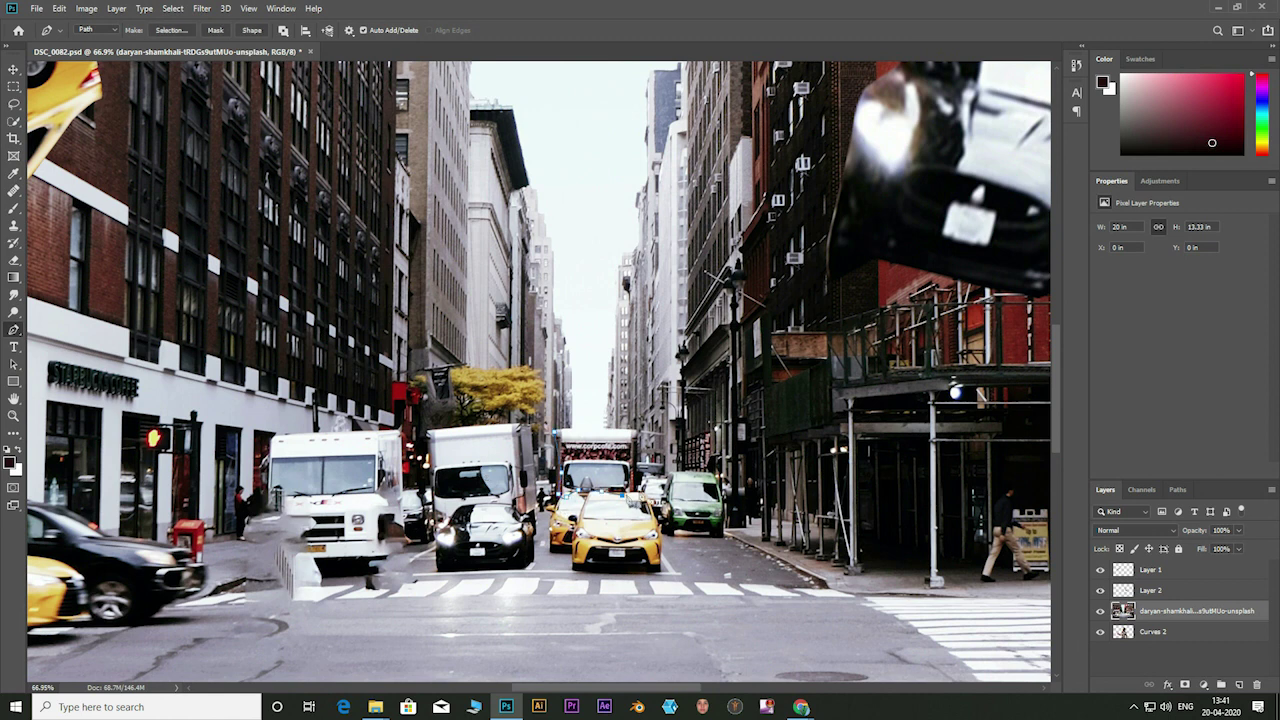
key("ctrl+Return")
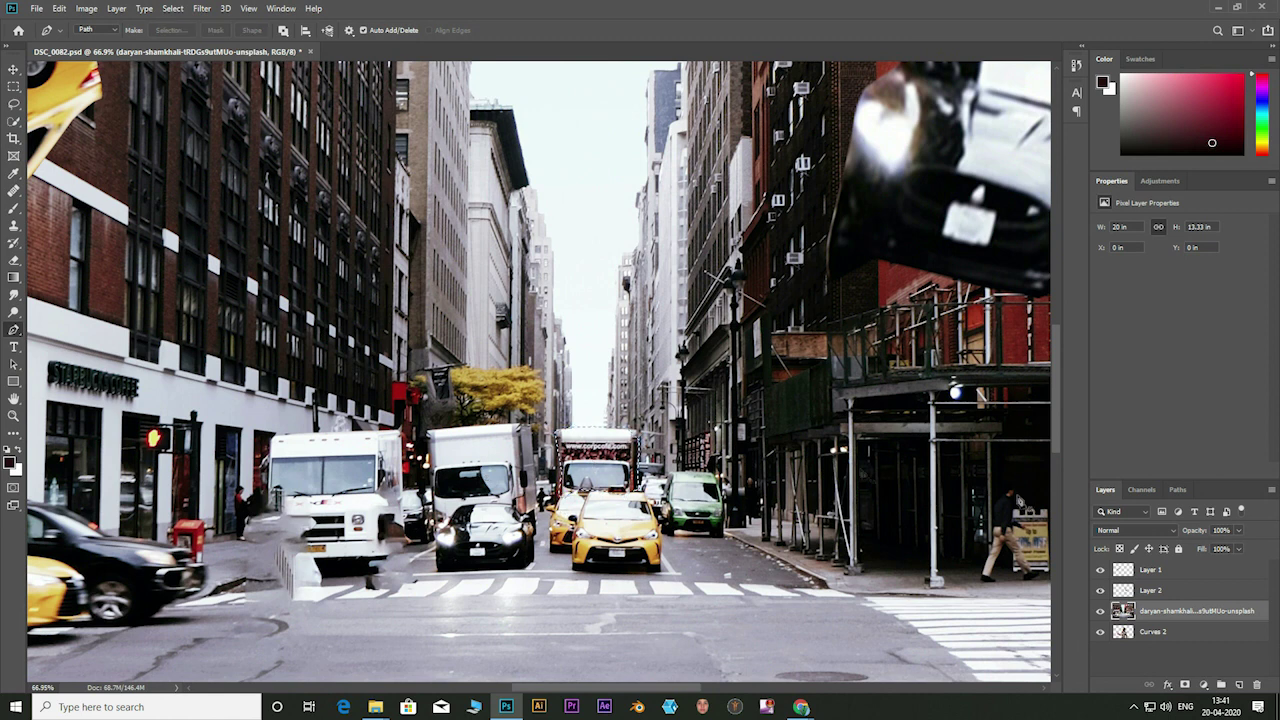
key("ctrl+j")
key("ctrl+t")
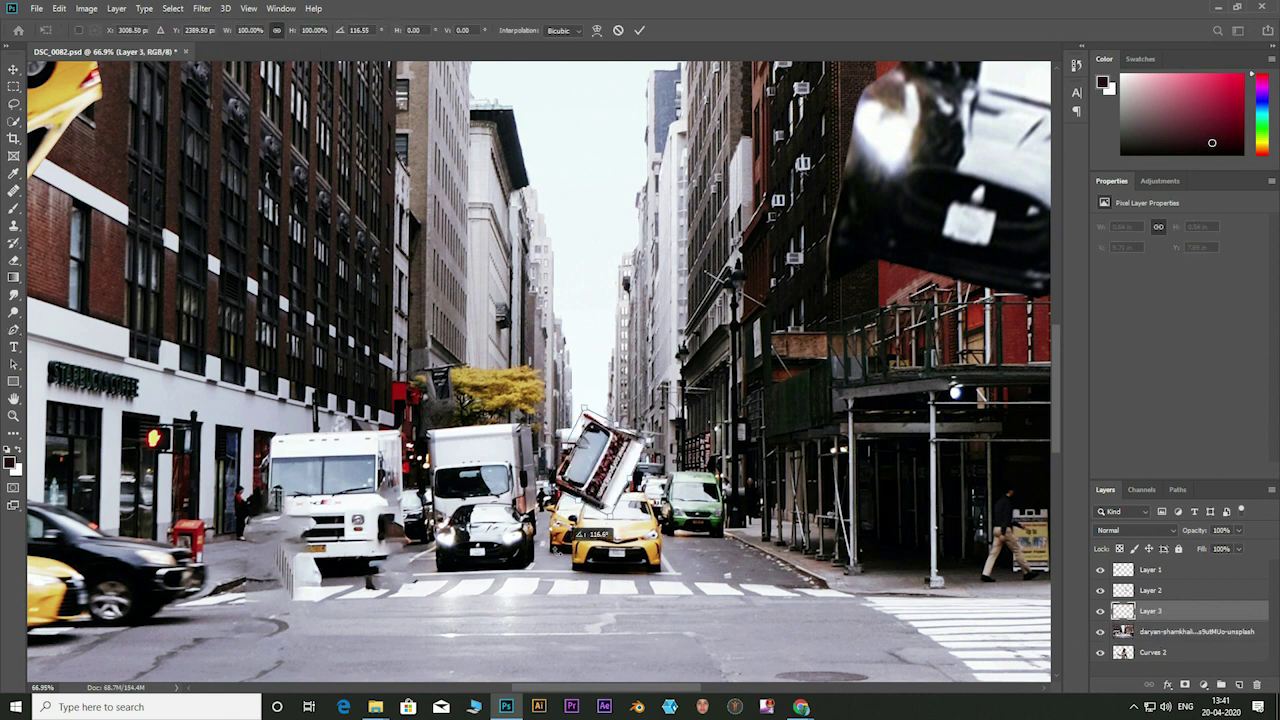
mouse_move(645, 440)
left_mouse_down()
mouse_move(550, 462)
mouse_move(570, 397)
mouse_move(525, 385)
left_mouse_up()
left_click_drag(585, 352, 640, 440)
left_click_drag(600, 372, 630, 452)
left_click(639, 30)
Step: Copy the green car from the street photo onto Layer 4, lower it and tilt it to tumble
key("p")
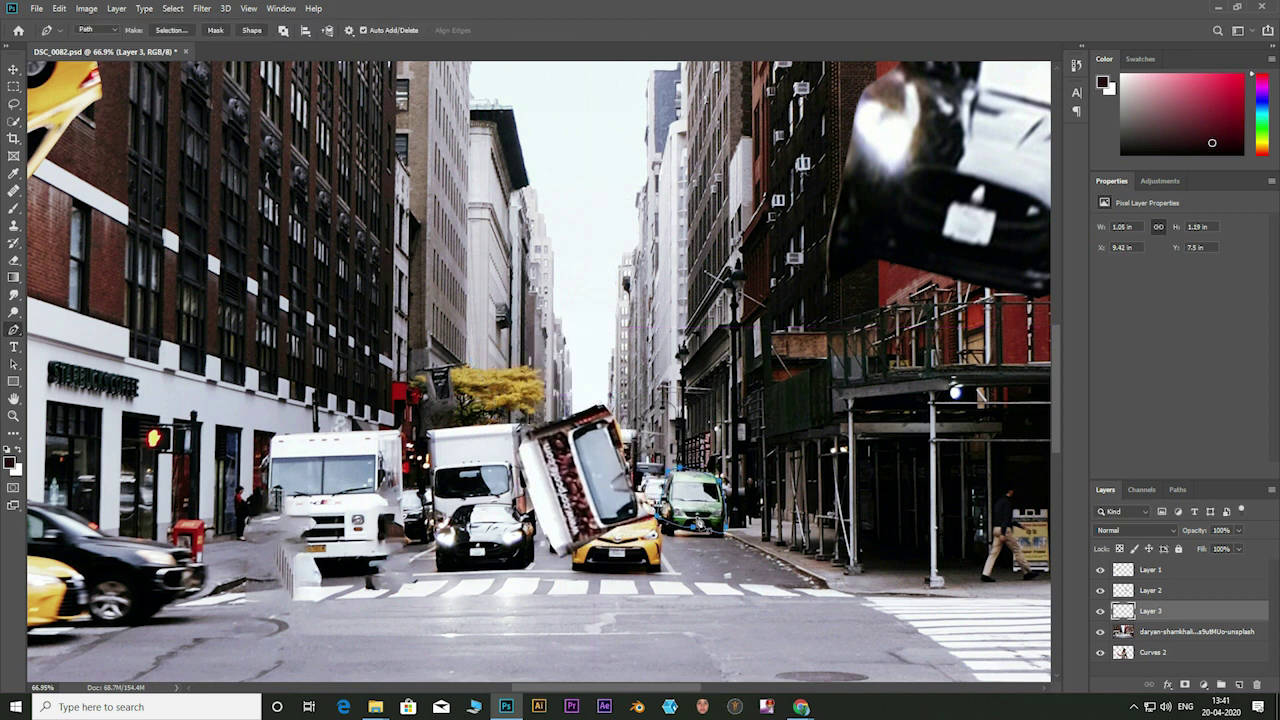
left_click(623, 262)
left_click(1175, 634)
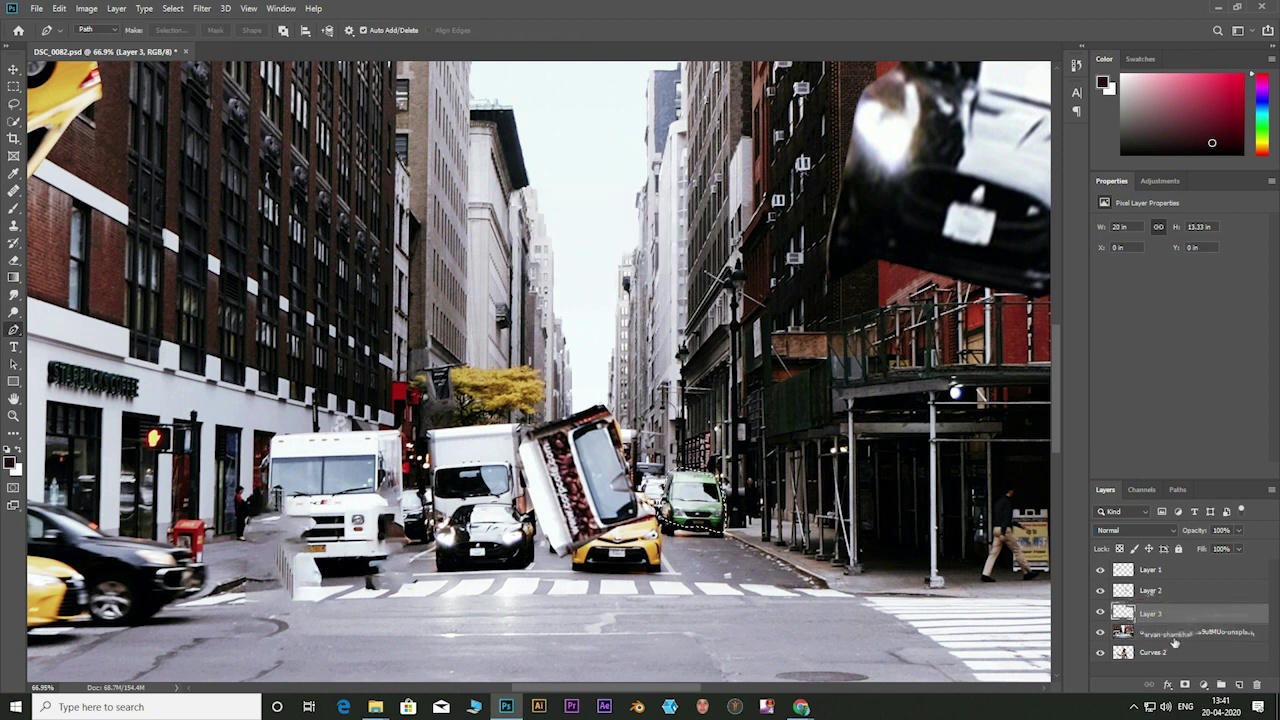
key("ctrl+j")
mouse_move(697, 510)
left_mouse_down()
mouse_move(705, 570)
mouse_move(690, 618)
left_mouse_up()
mouse_move(700, 560)
left_mouse_down()
mouse_move(695, 530)
mouse_move(390, 440)
mouse_move(455, 510)
left_mouse_up()
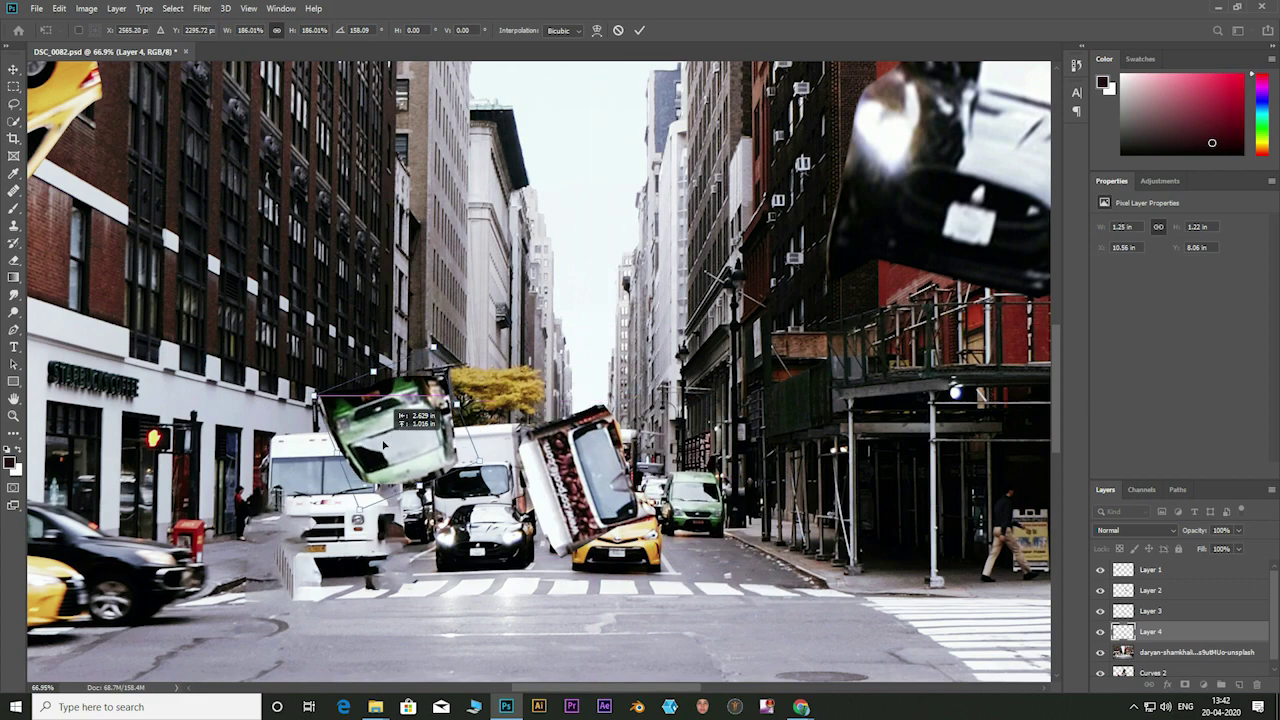
left_click(640, 31)
key("p")
scroll(648, 505, "down", 5)
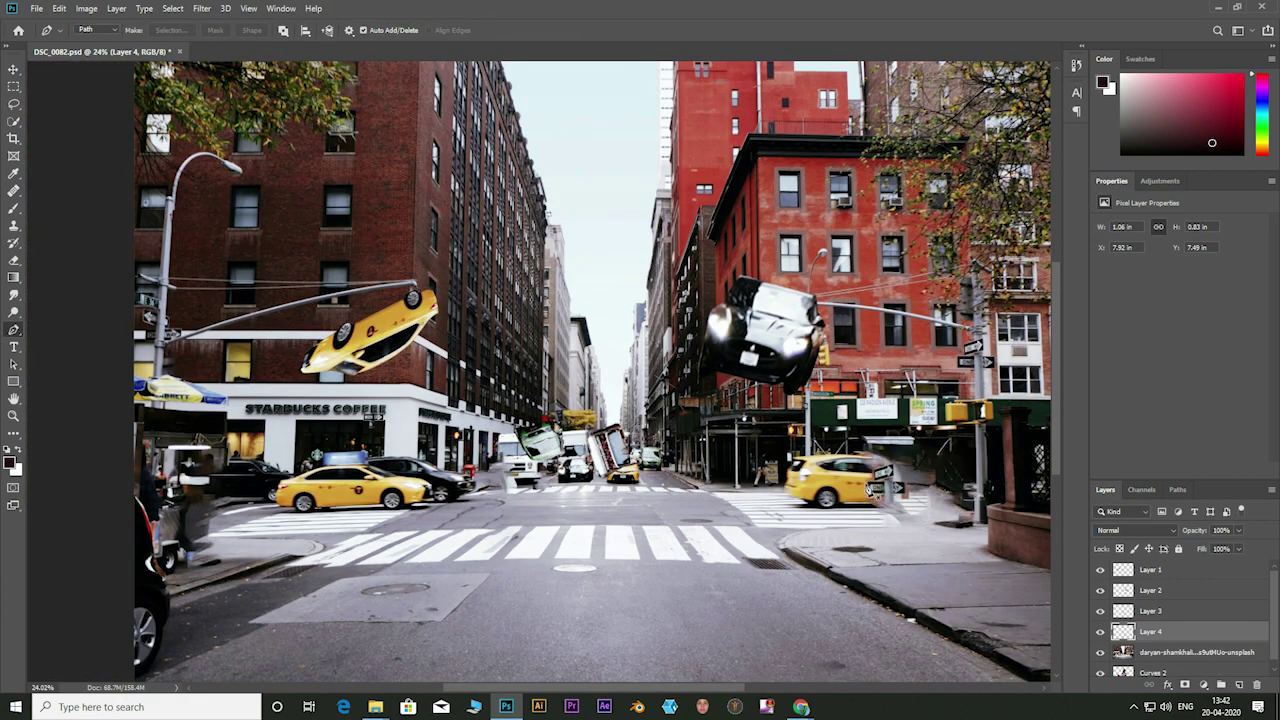
Step: Pen-trace the yellow taxi beside the ONE WAY sign and turn the outline into a selection
scroll(872, 490, "up", 3)
scroll(872, 490, "up", 2)
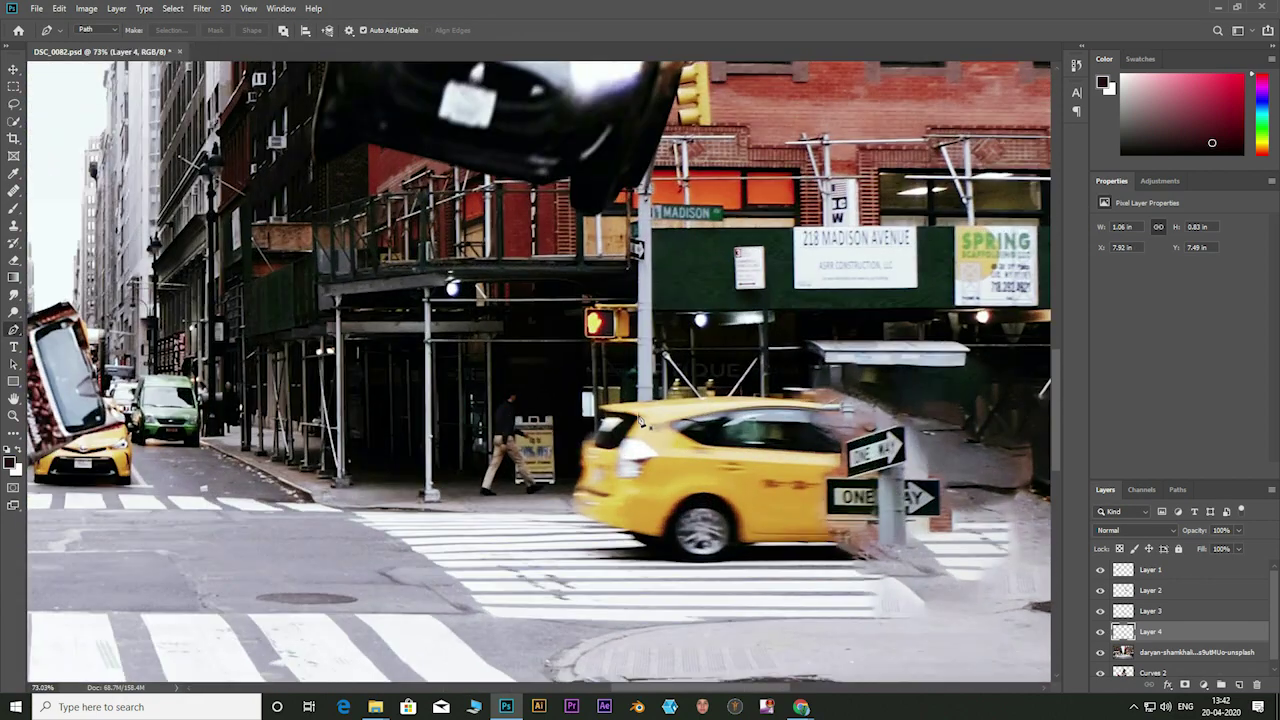
left_click(636, 536)
left_click(712, 556)
left_click(792, 556)
left_click(845, 550)
left_click(945, 532)
left_click(912, 434)
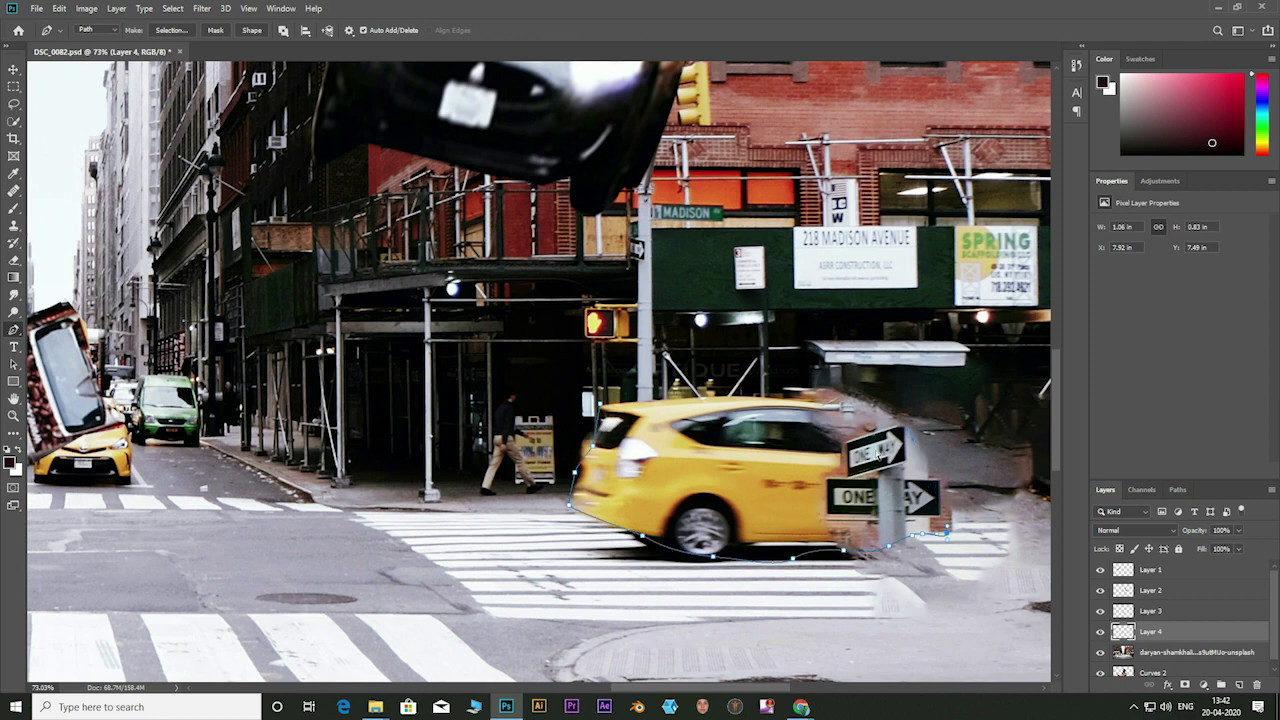
left_click(828, 486)
key("ctrl+Return")
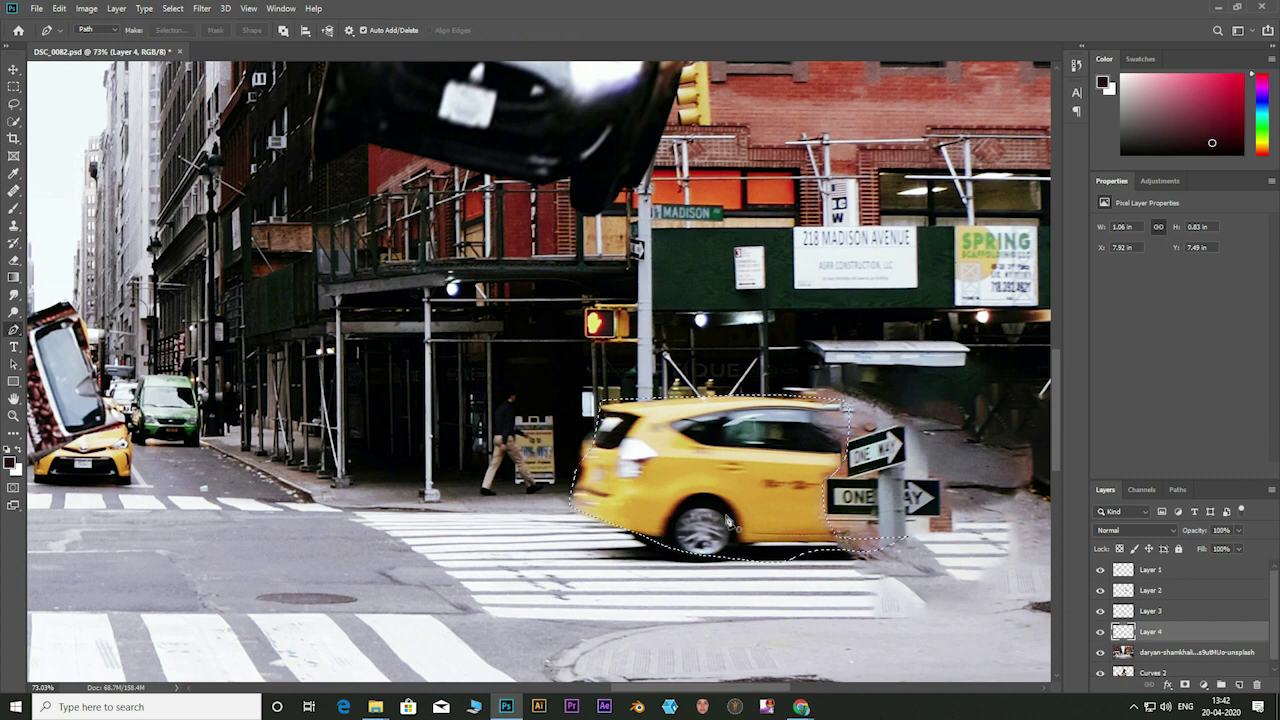
Step: Copy the selected taxi from the street photo onto its own Layer 5
key("ctrl+j")
key("Return")
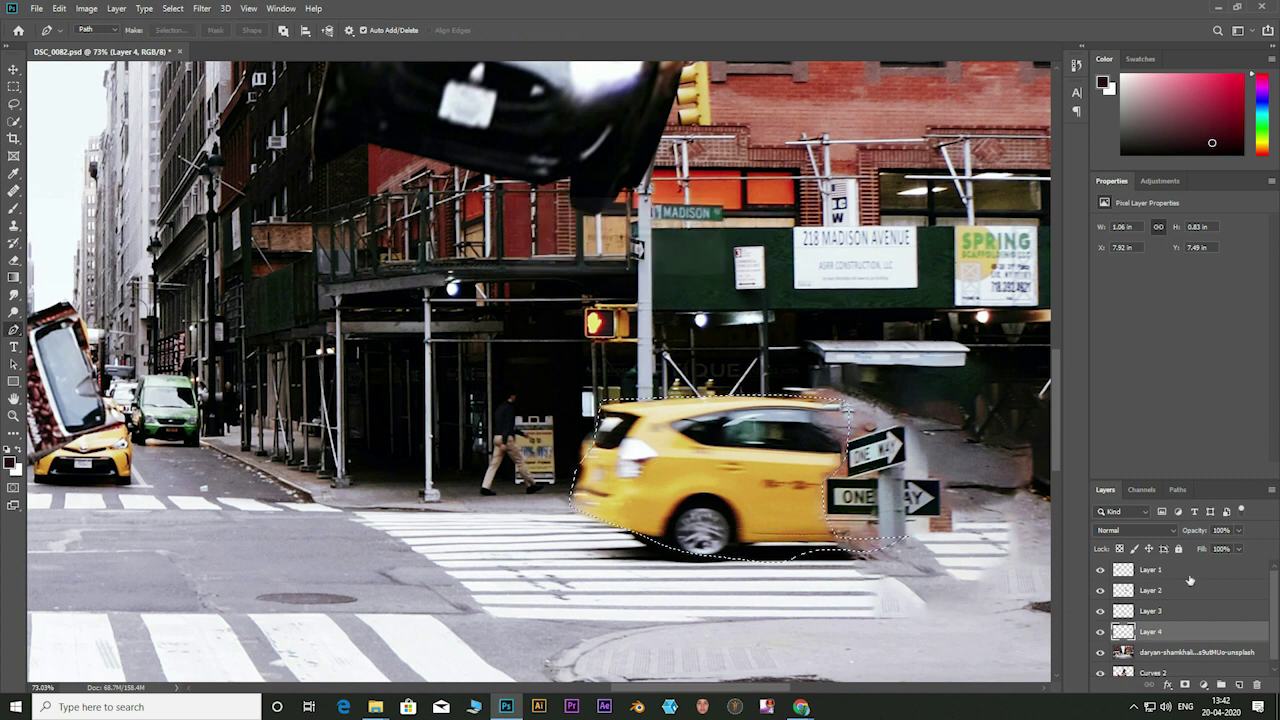
left_click(1177, 652)
key("ctrl+j")
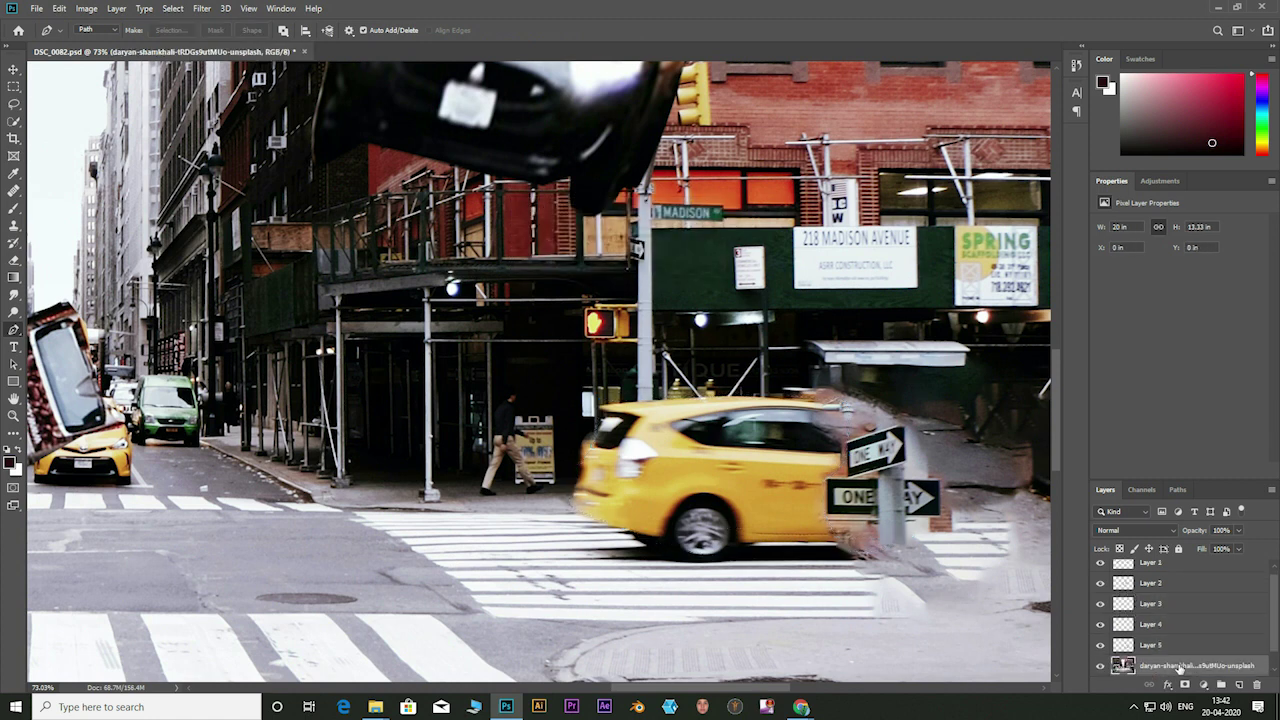
right_click(1123, 650)
left_click(1150, 414)
left_click(1150, 668)
Step: Fill the taxi's original spot using Content-Aware Fill, output to a new layer
right_click(1148, 670)
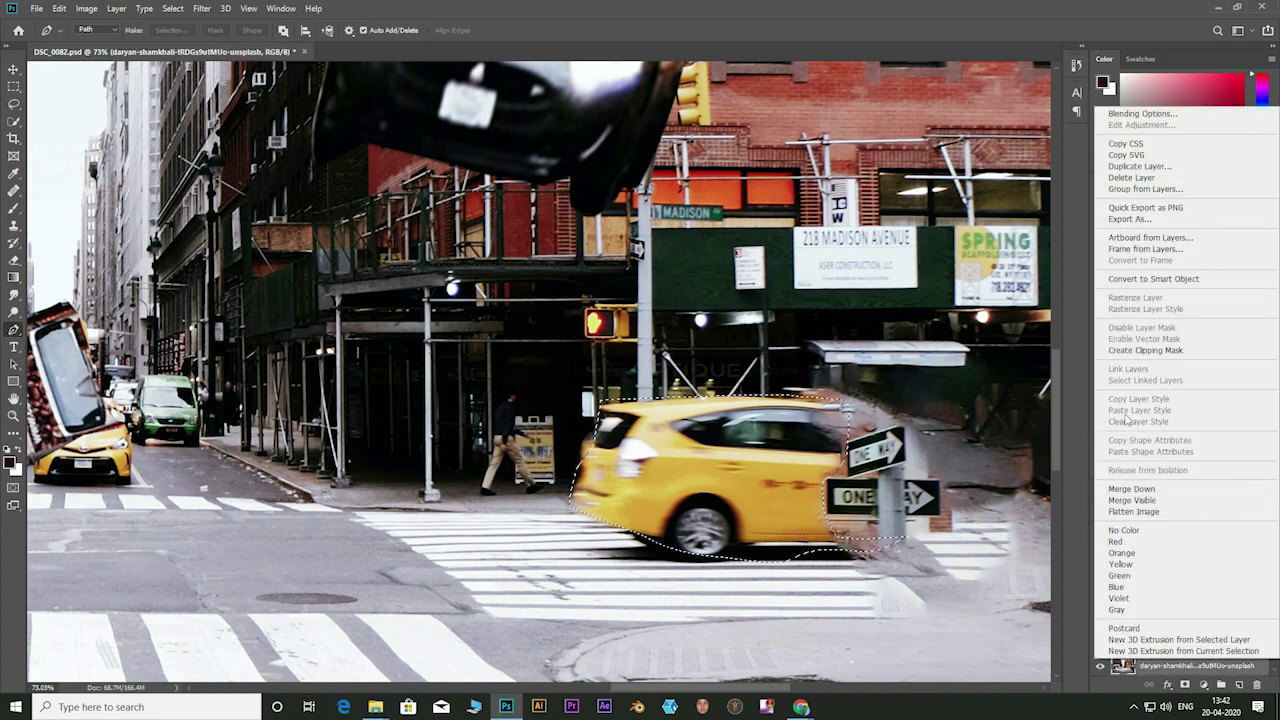
left_click(60, 10)
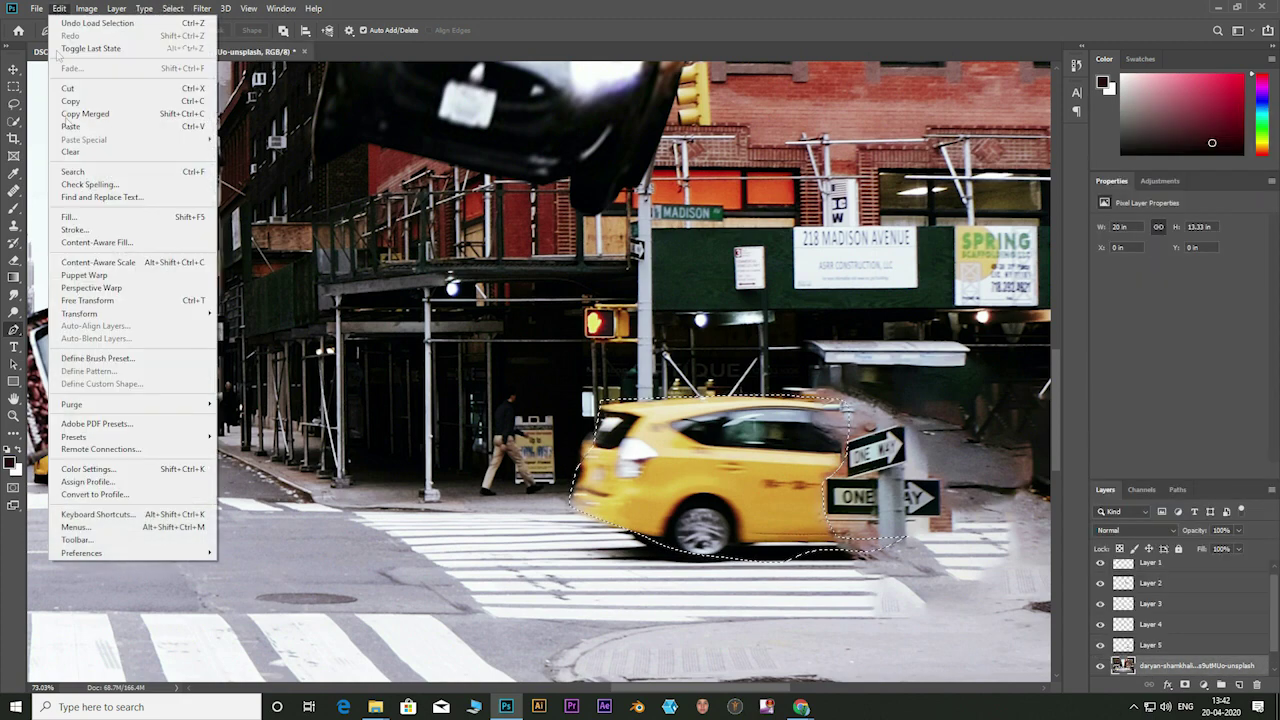
left_click(90, 245)
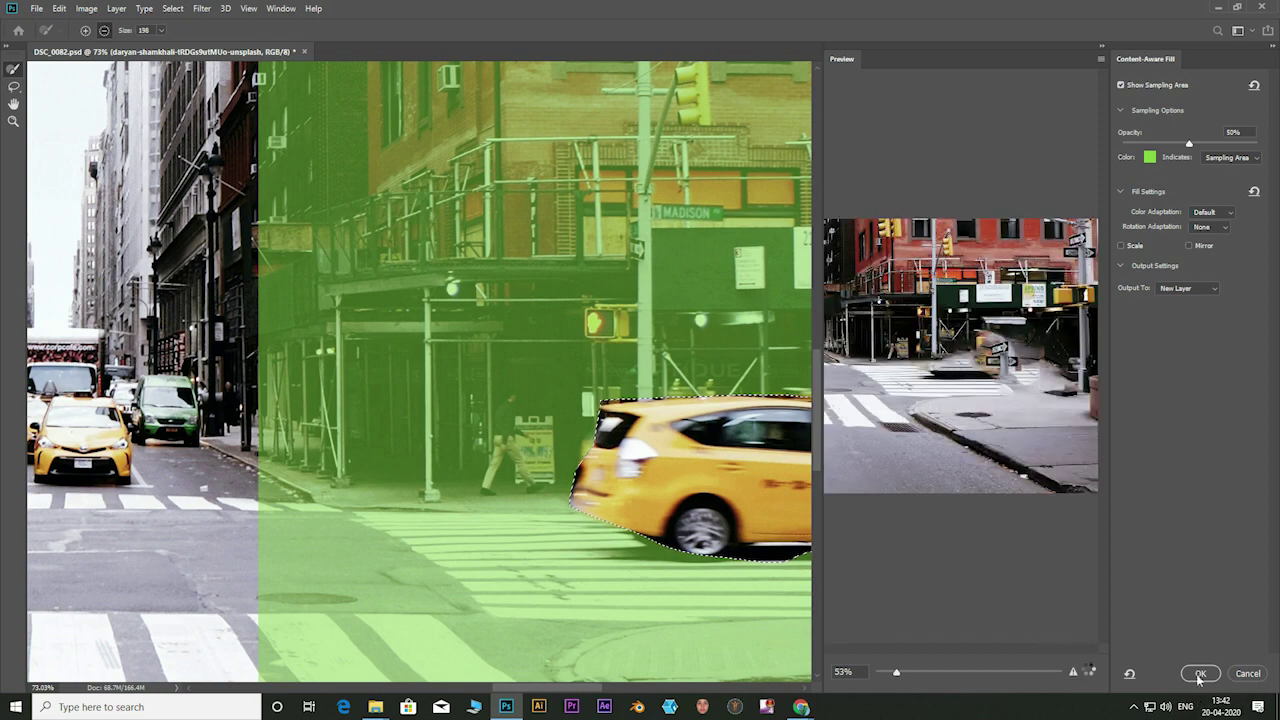
left_click(1200, 673)
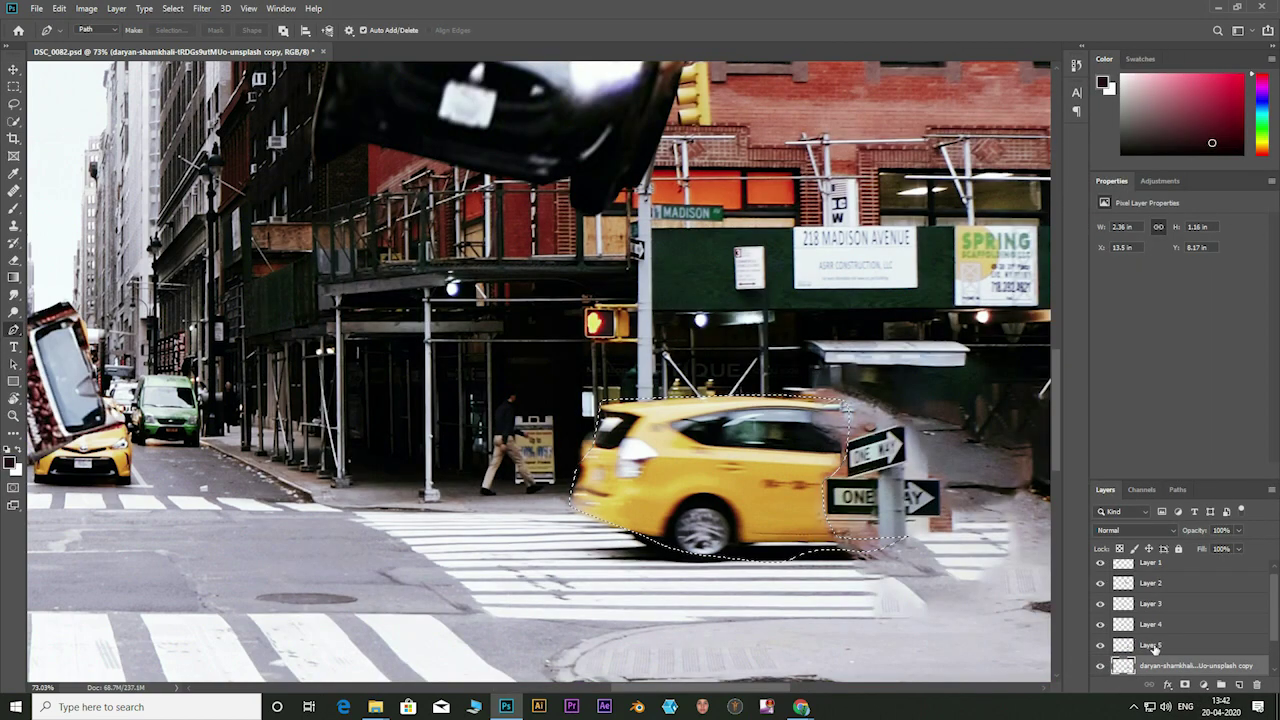
Step: Rotate Layer 5's taxi 180°, flip it horizontally, and nudge it into place
left_click(1158, 648)
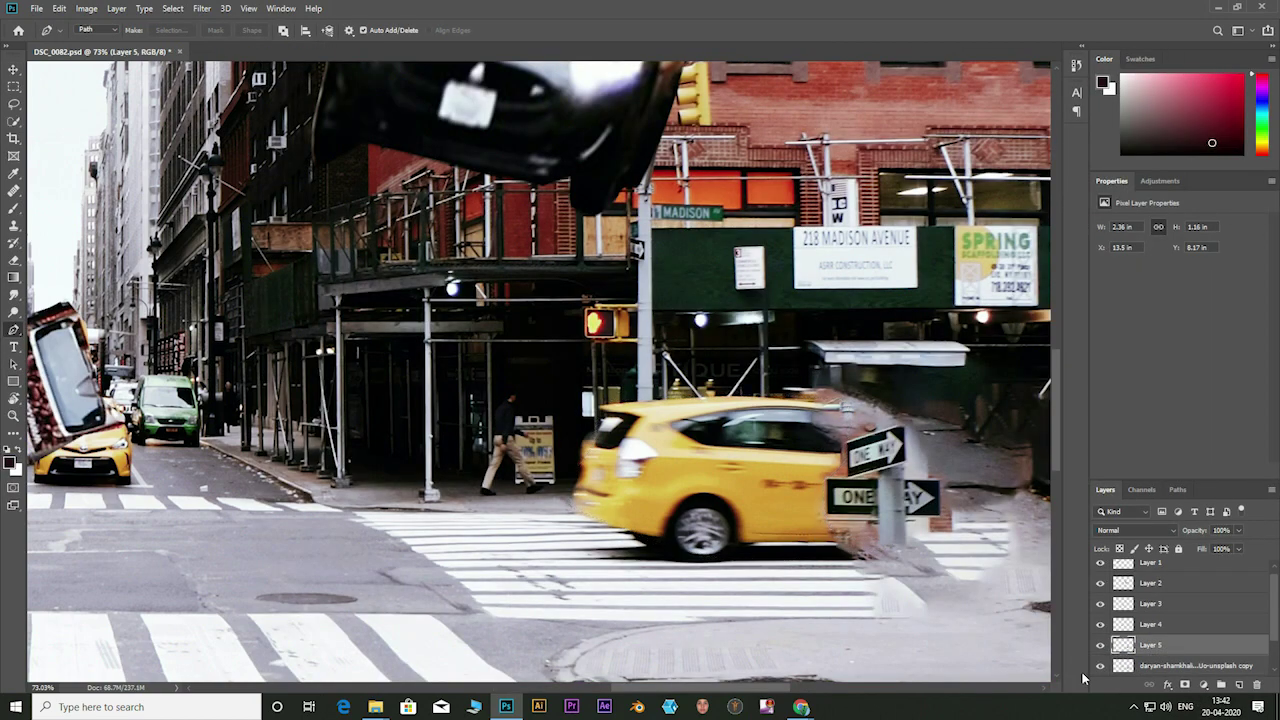
key("ctrl+t")
mouse_move(860, 433)
left_mouse_down()
mouse_move(660, 528)
mouse_move(719, 487)
left_mouse_up()
right_click(719, 487)
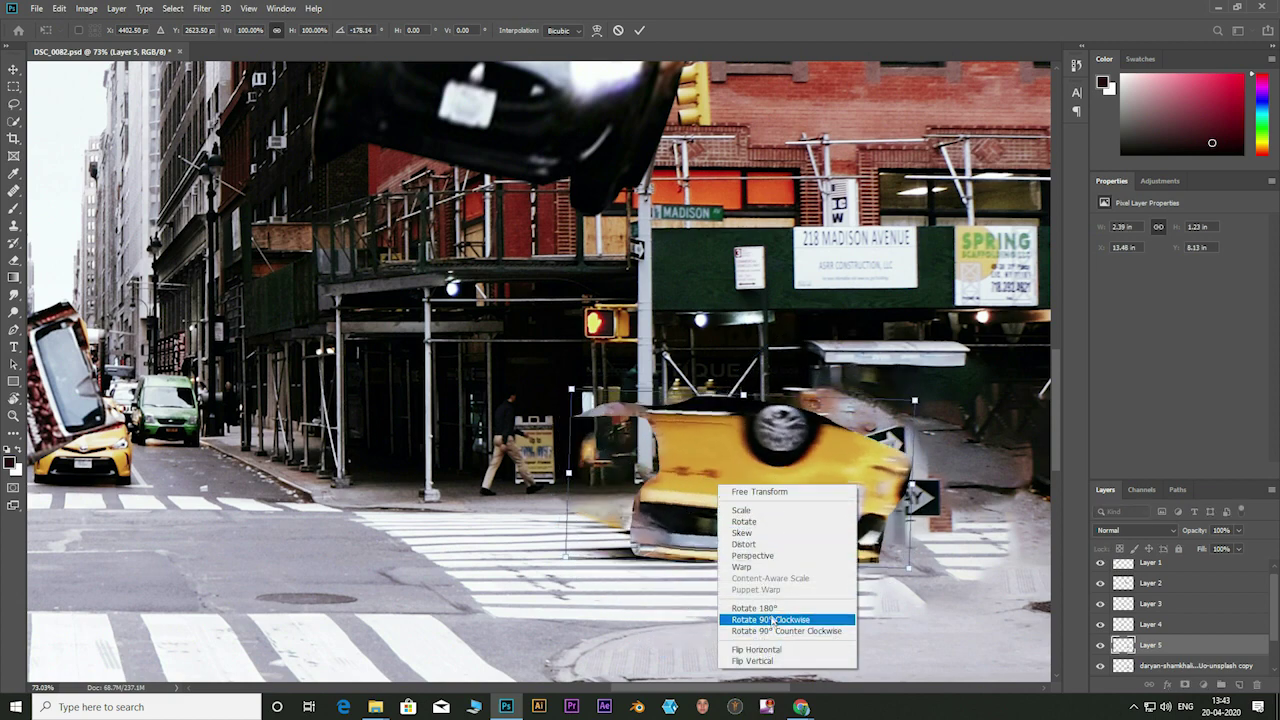
left_click(771, 607)
right_click(797, 466)
left_click(831, 581)
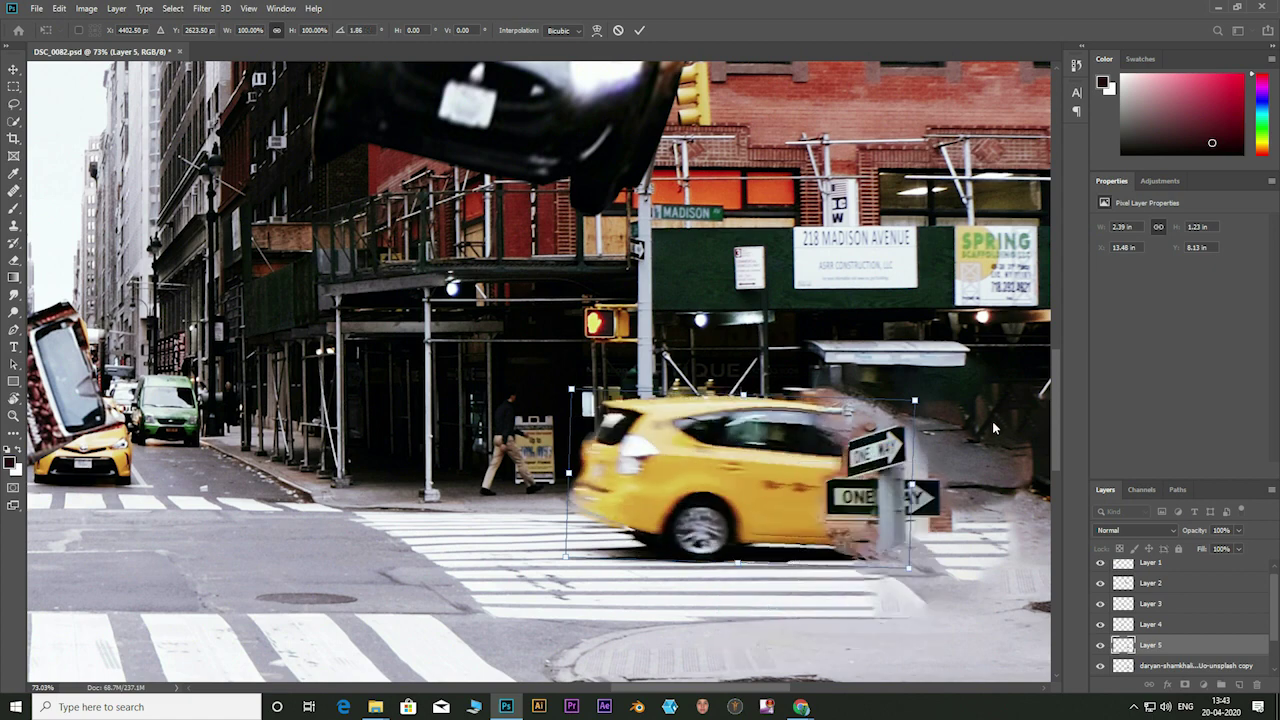
right_click(809, 459)
left_click(866, 627)
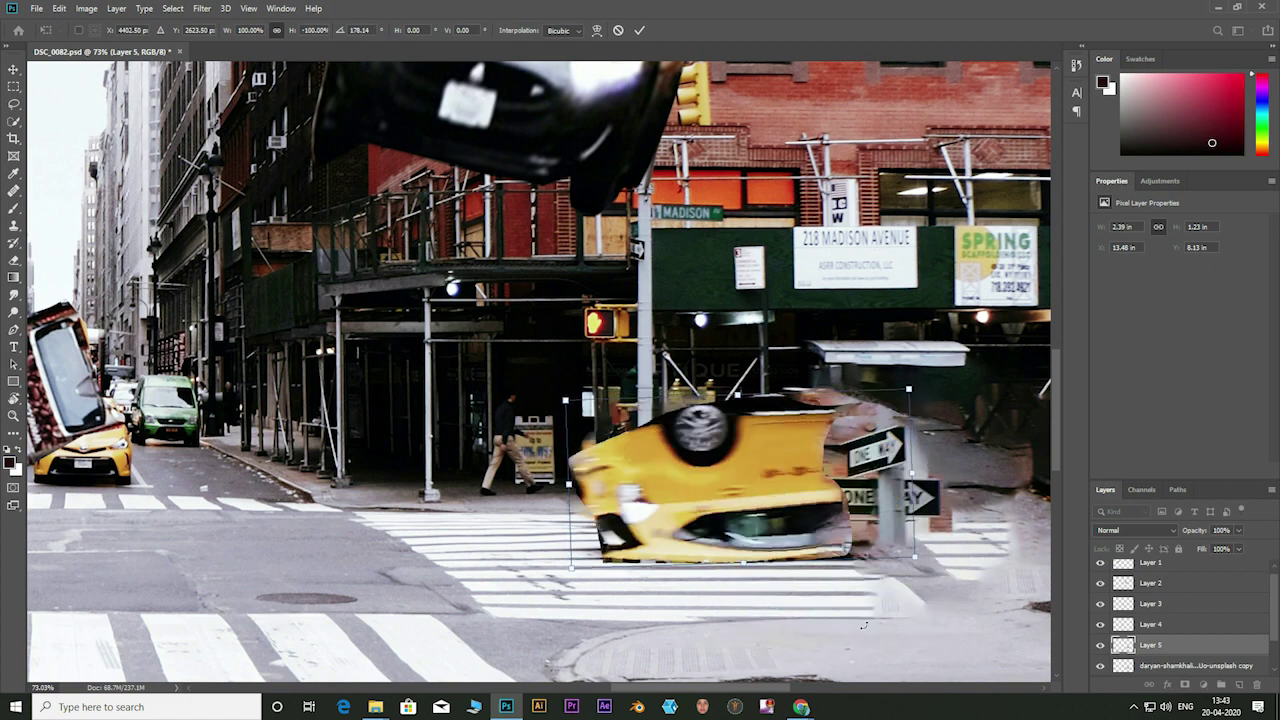
mouse_move(768, 492)
left_mouse_down()
mouse_move(738, 492)
mouse_move(768, 483)
left_mouse_up()
Step: Commit the transform, then soft-erase the taxi's rear edge near the ONE WAY sign with a soft round brush
left_click(641, 30)
key("p")
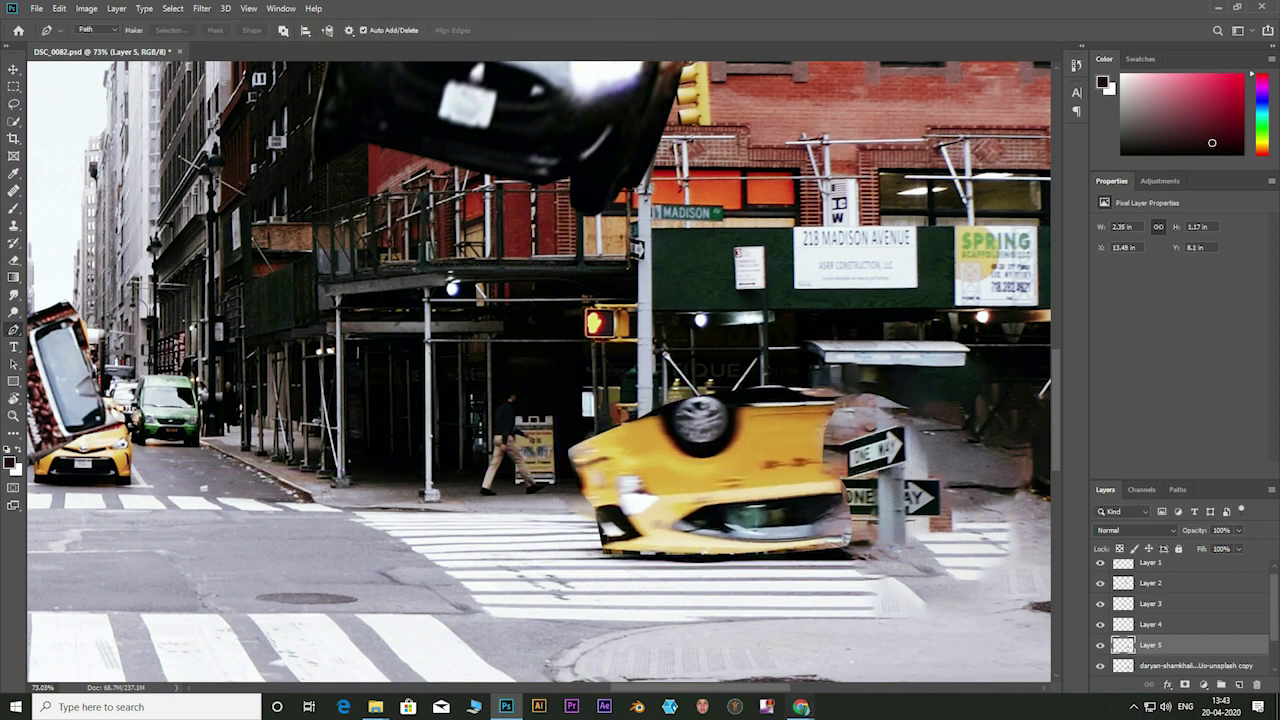
key("e")
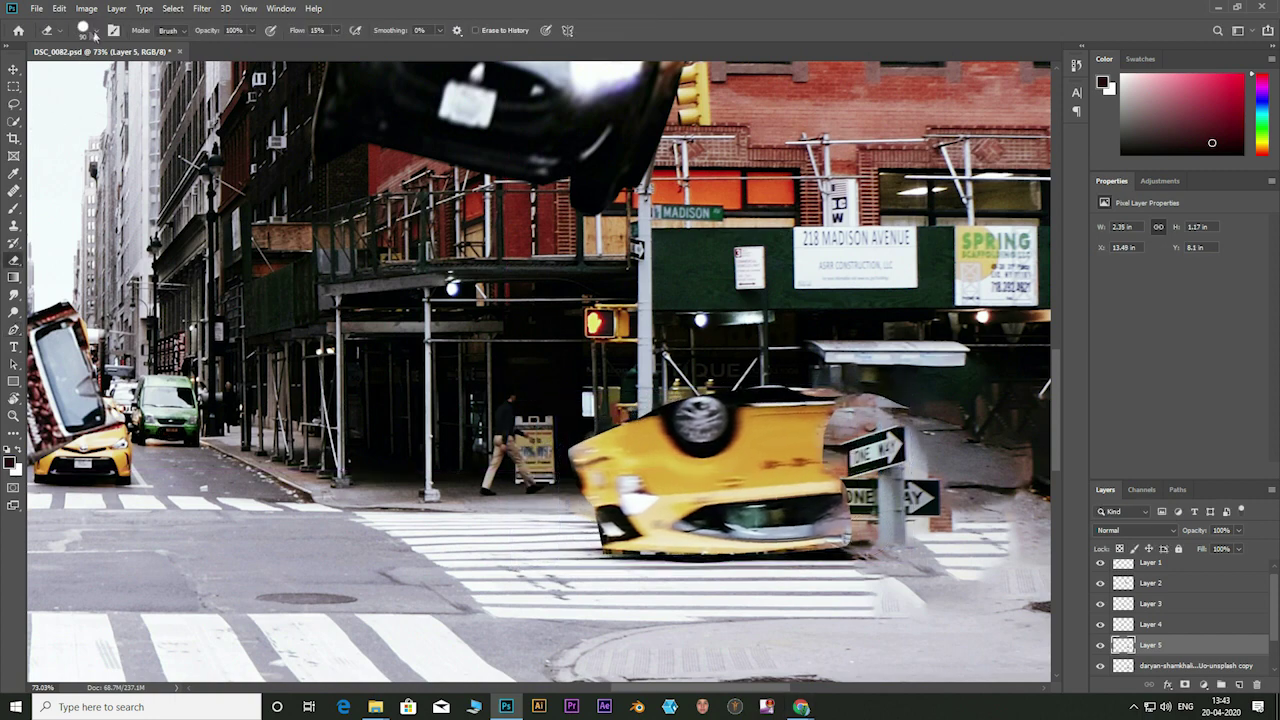
left_click(95, 35)
left_click(60, 186)
left_click(865, 505)
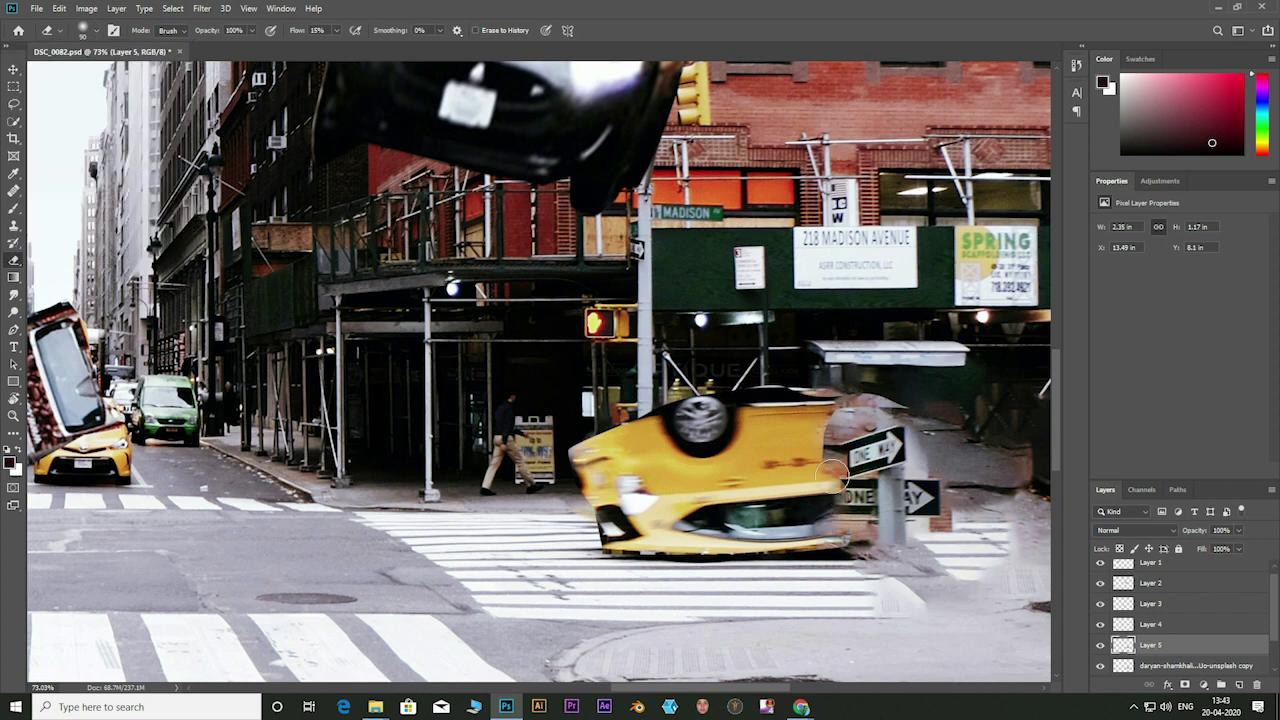
mouse_move(835, 470)
left_mouse_down()
mouse_move(838, 445)
mouse_move(848, 540)
left_mouse_up()
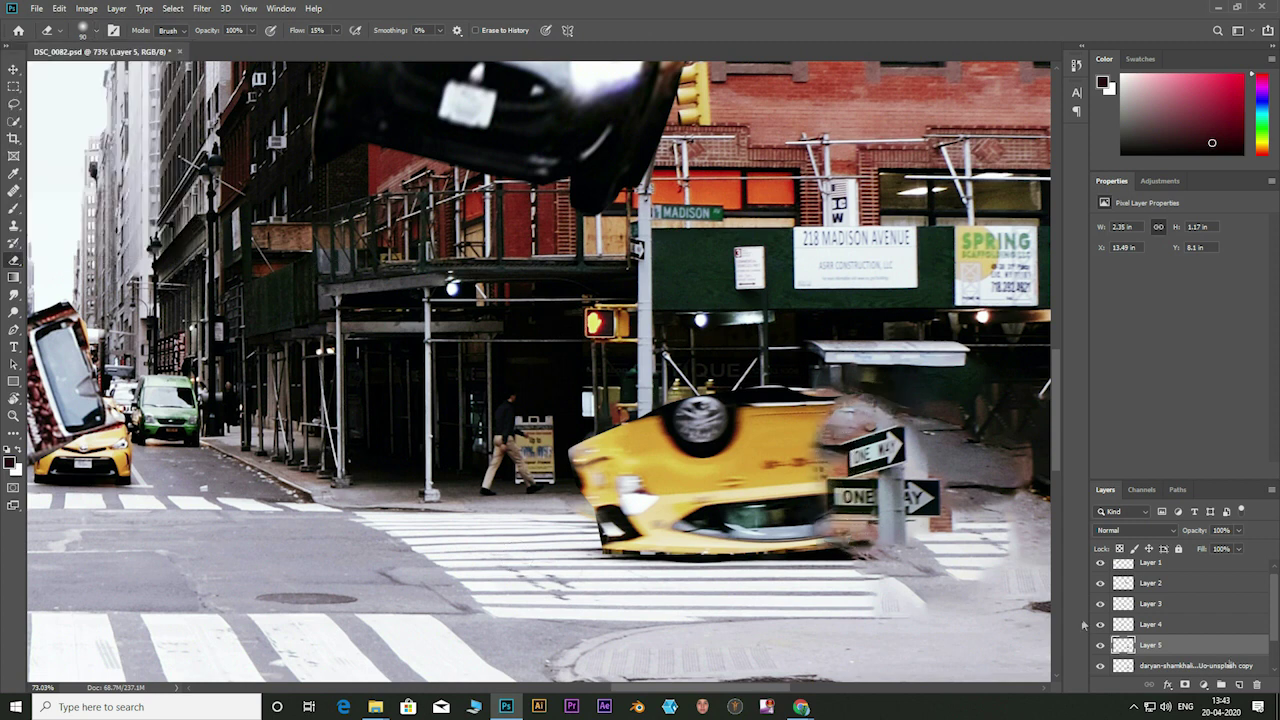
Step: Group Layers 1–5 and toggle the filled background copy to compare results
left_click(1160, 578, "shift")
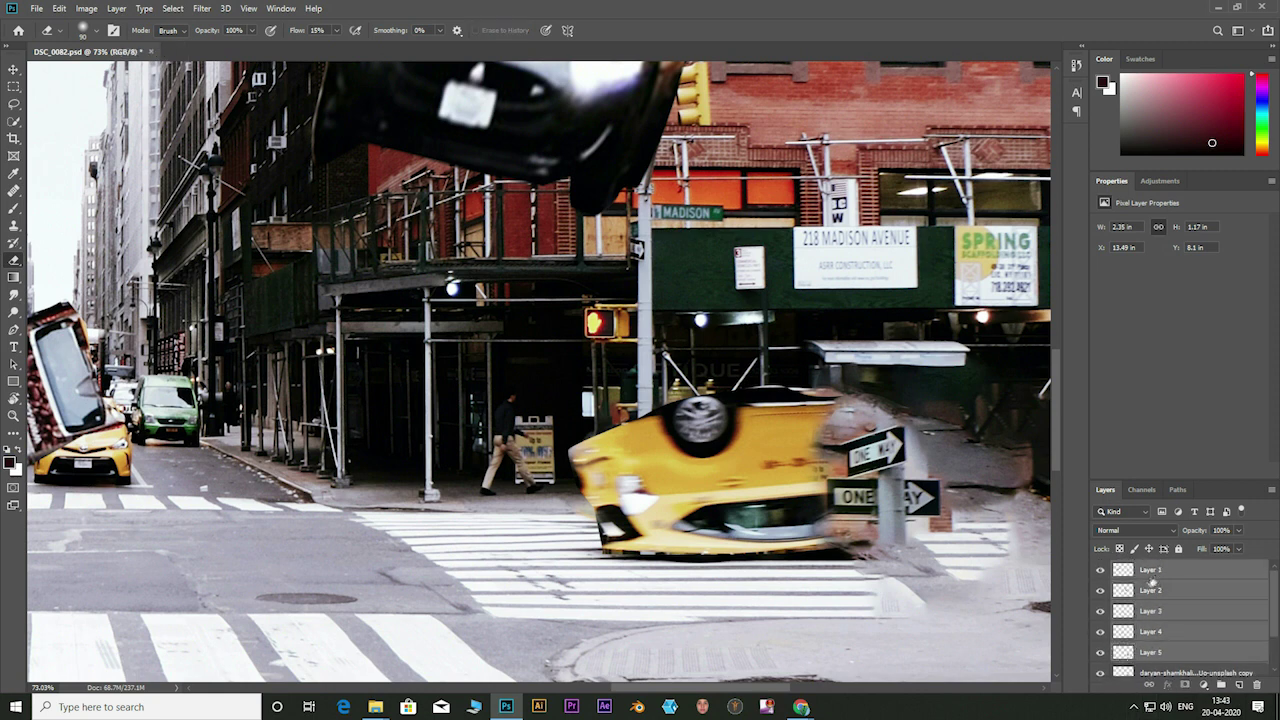
key("ctrl+g")
left_click(1157, 590)
key("Delete")
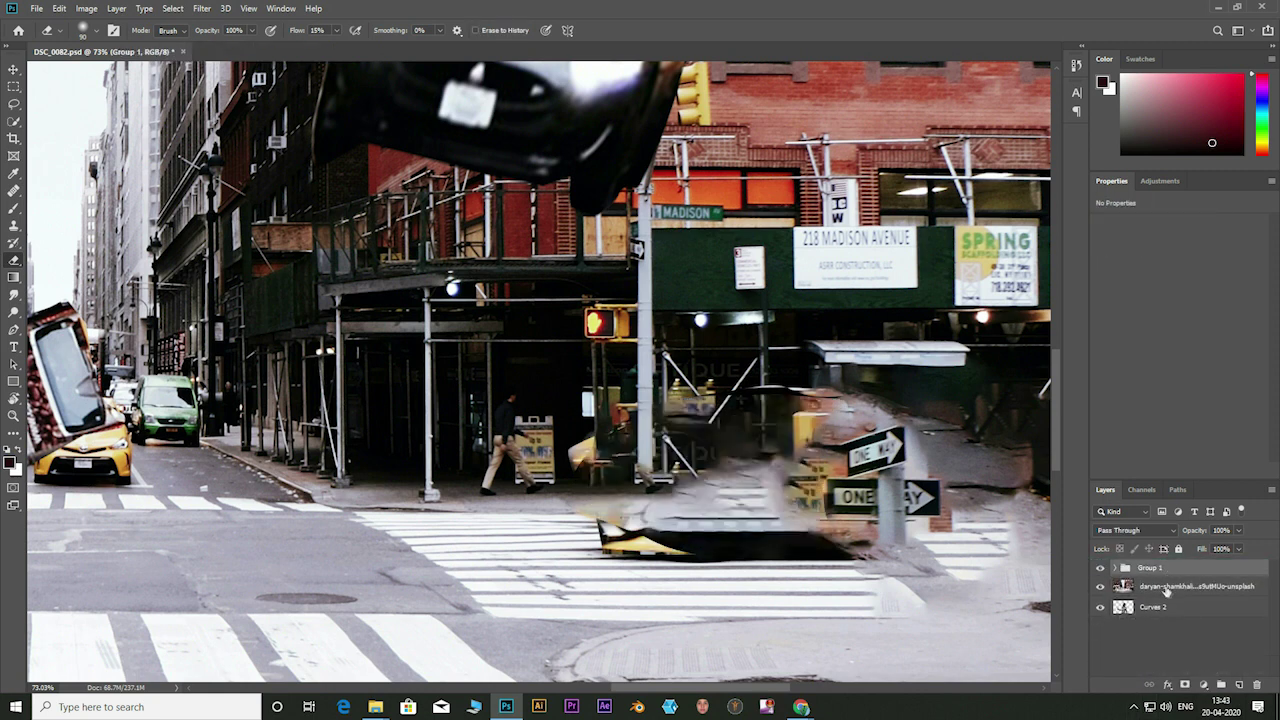
left_click(1116, 568)
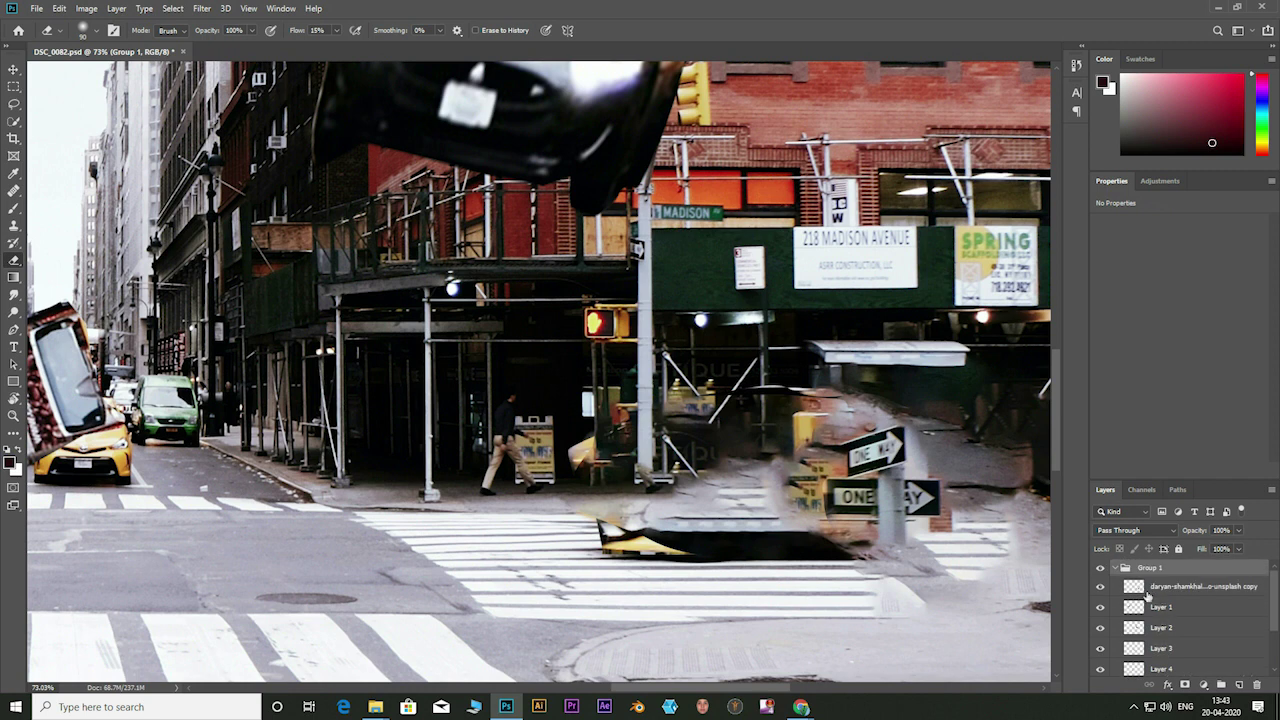
left_click(1101, 588)
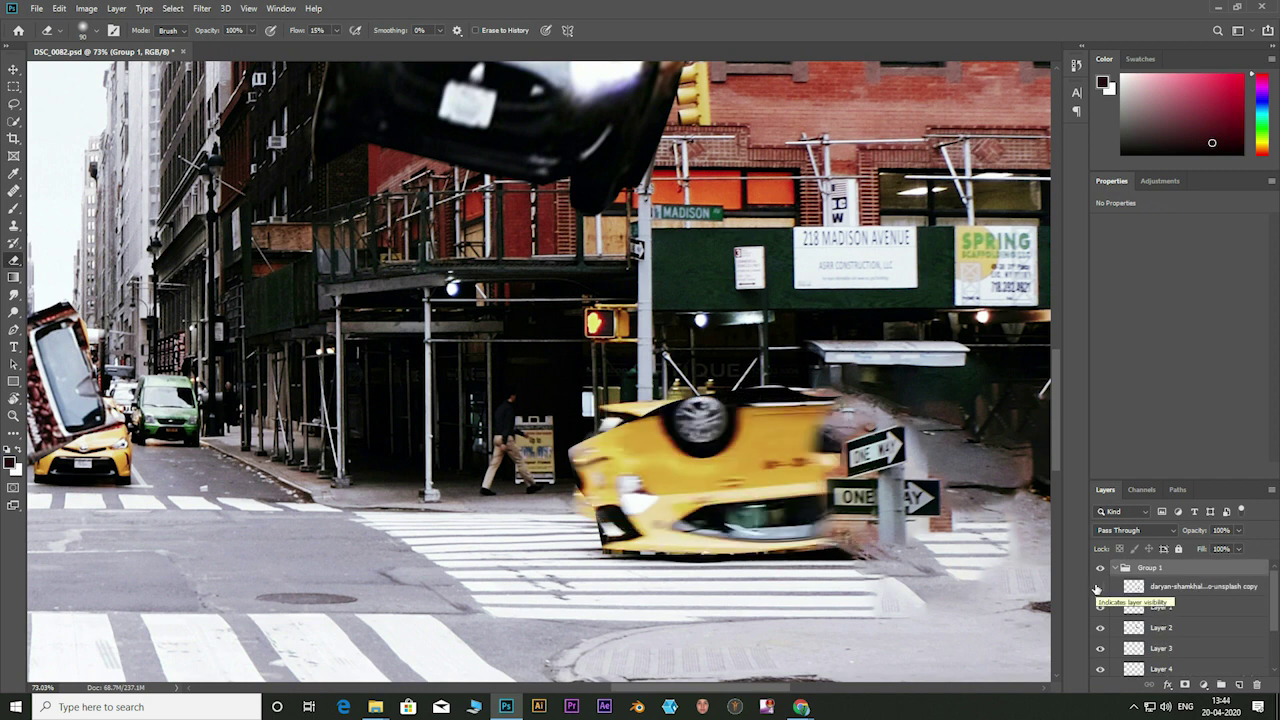
left_click(1100, 588)
left_click(1100, 588)
Step: Toggle Layer 5, the taxi layer and the street photo to check each layer's contents
left_click_drag(1272, 603, 1272, 645)
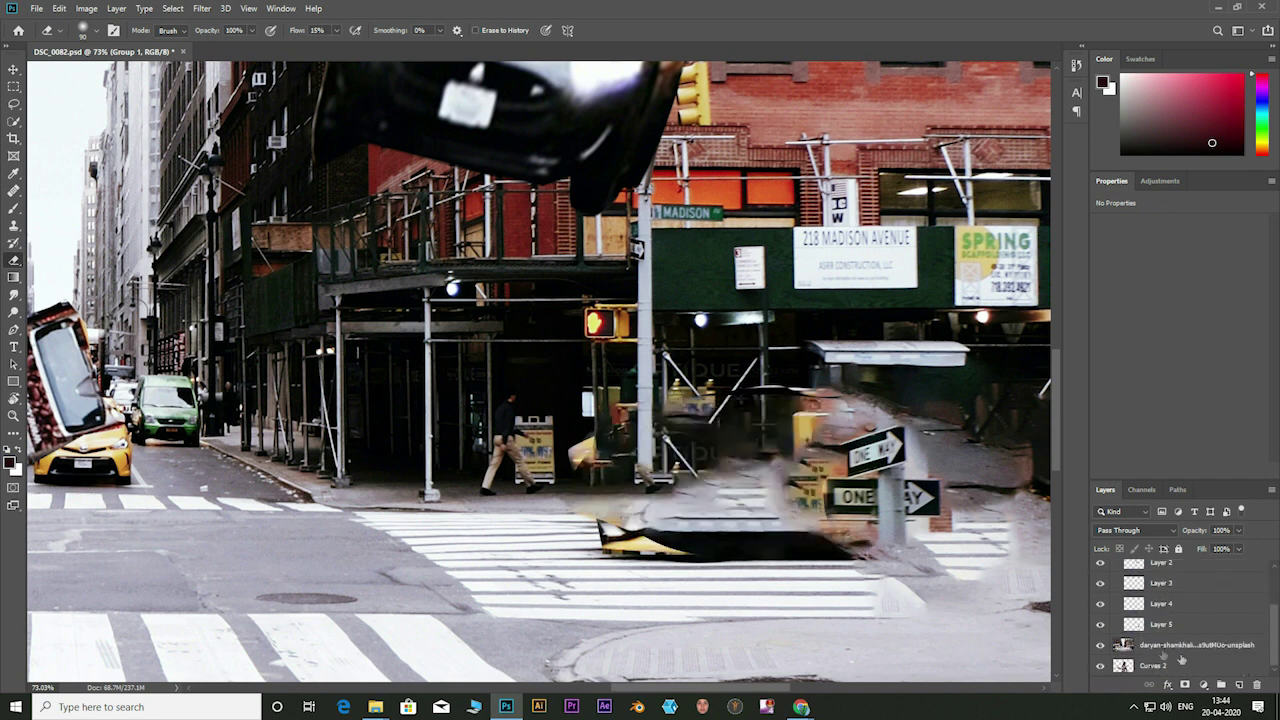
left_click(1160, 625)
left_click(1100, 624)
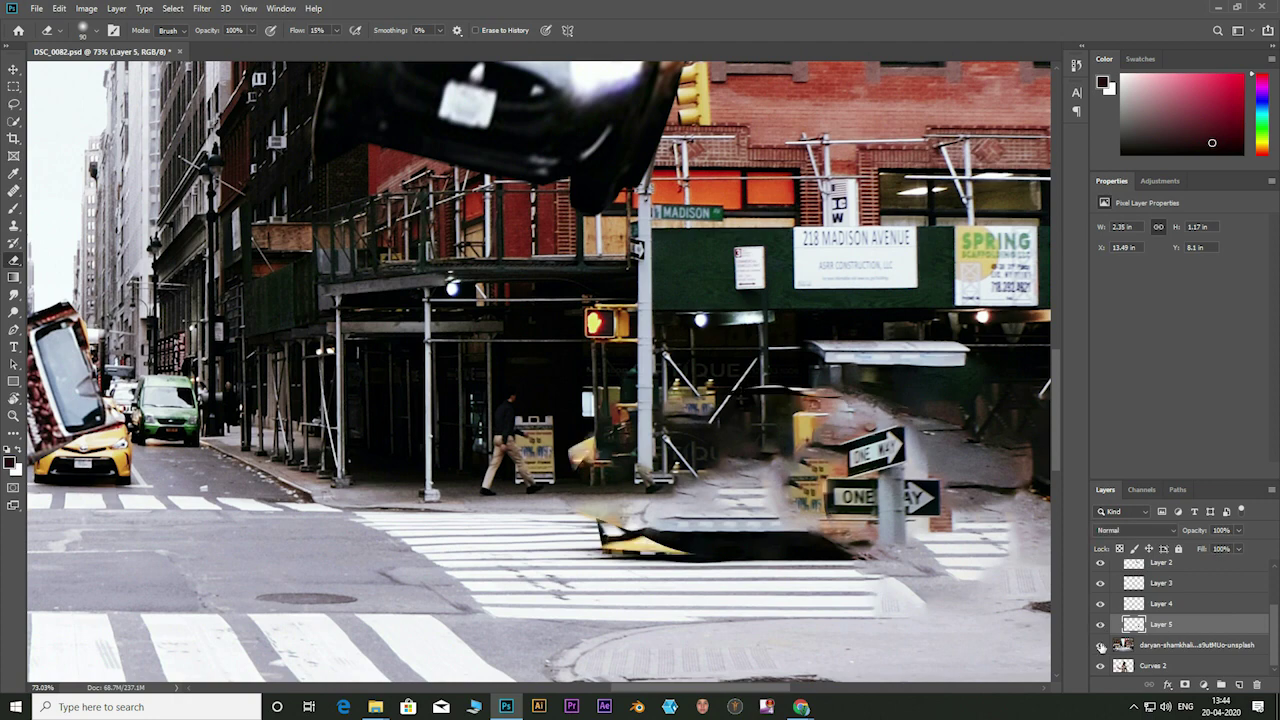
left_click(1101, 645)
scroll(1101, 645, "up", 3)
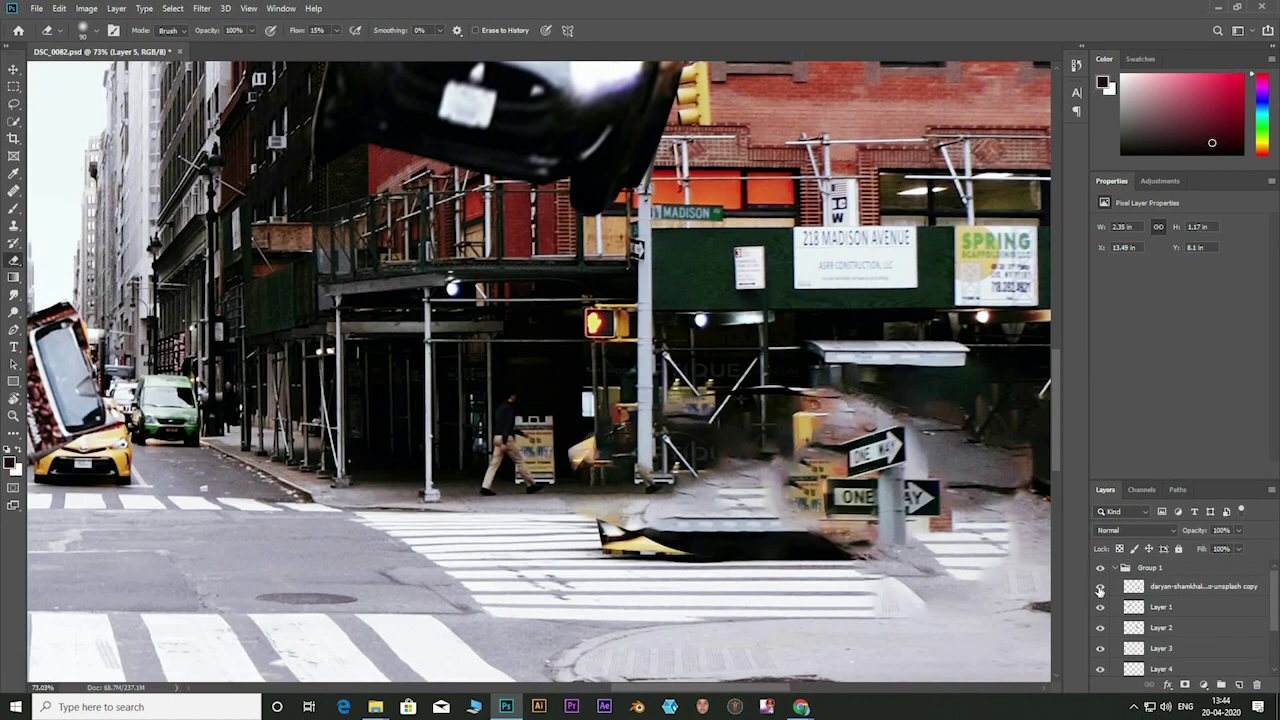
left_click(1100, 586)
scroll(1190, 640, "down", 1)
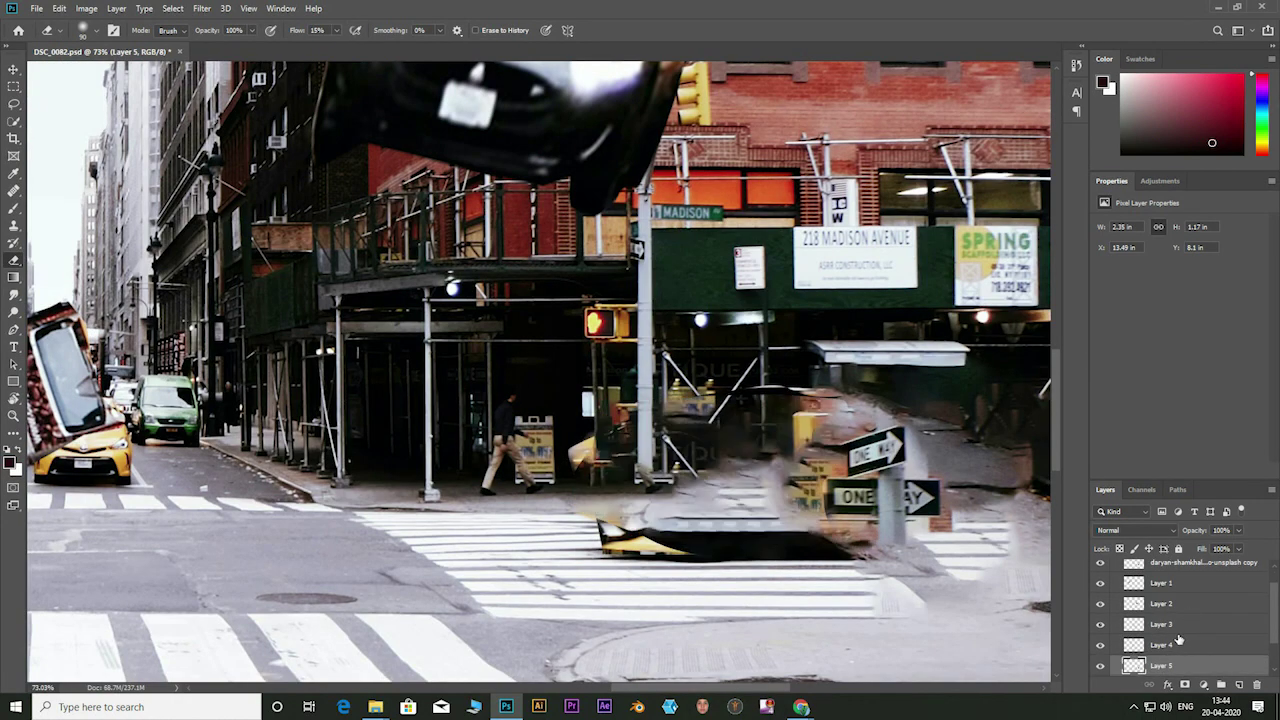
key("ctrl+comma")
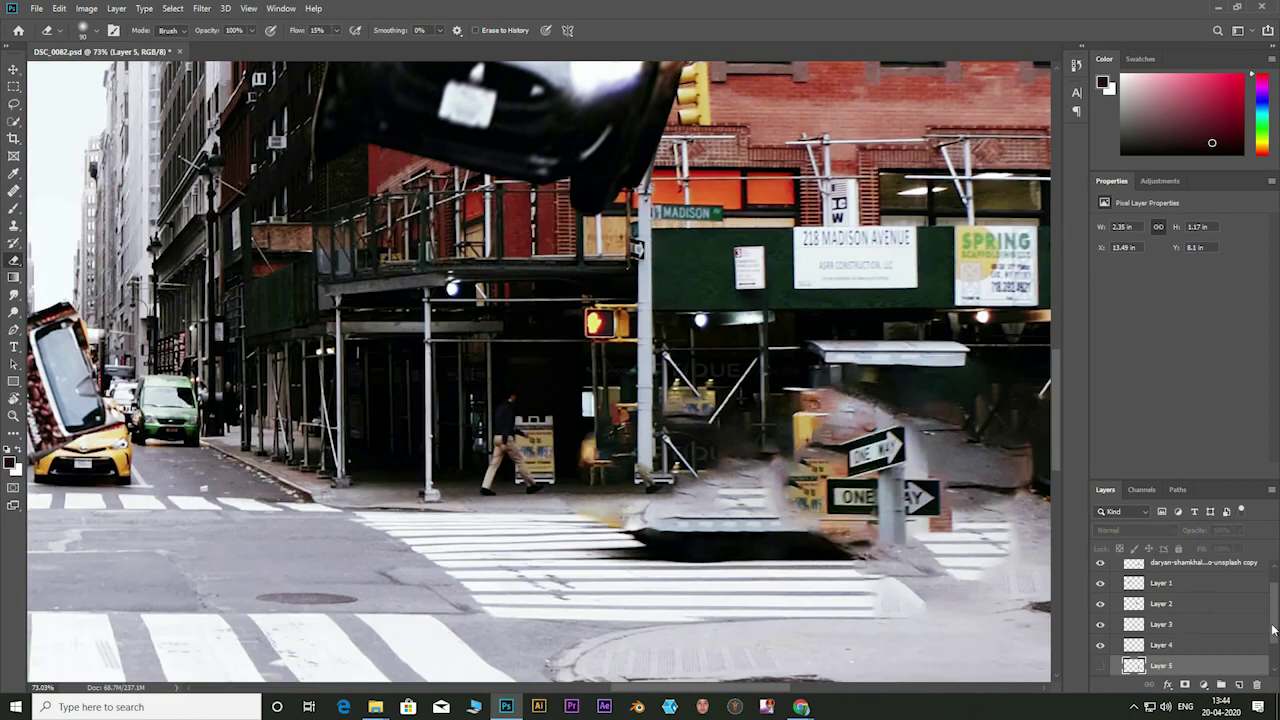
scroll(1273, 628, "down", 3)
left_click(1097, 627)
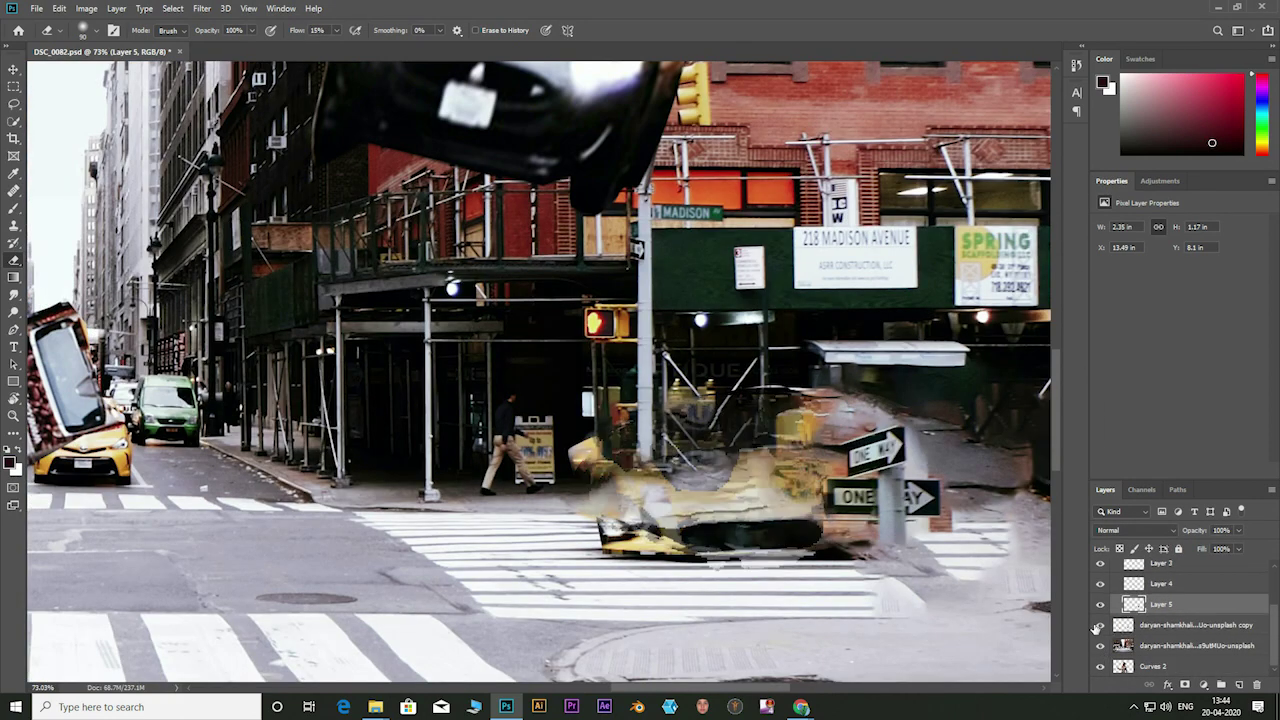
Step: Regroup Layers 1–5 into Group 1, check its visibility, and collapse it
key("ctrl+g")
left_click(1112, 568)
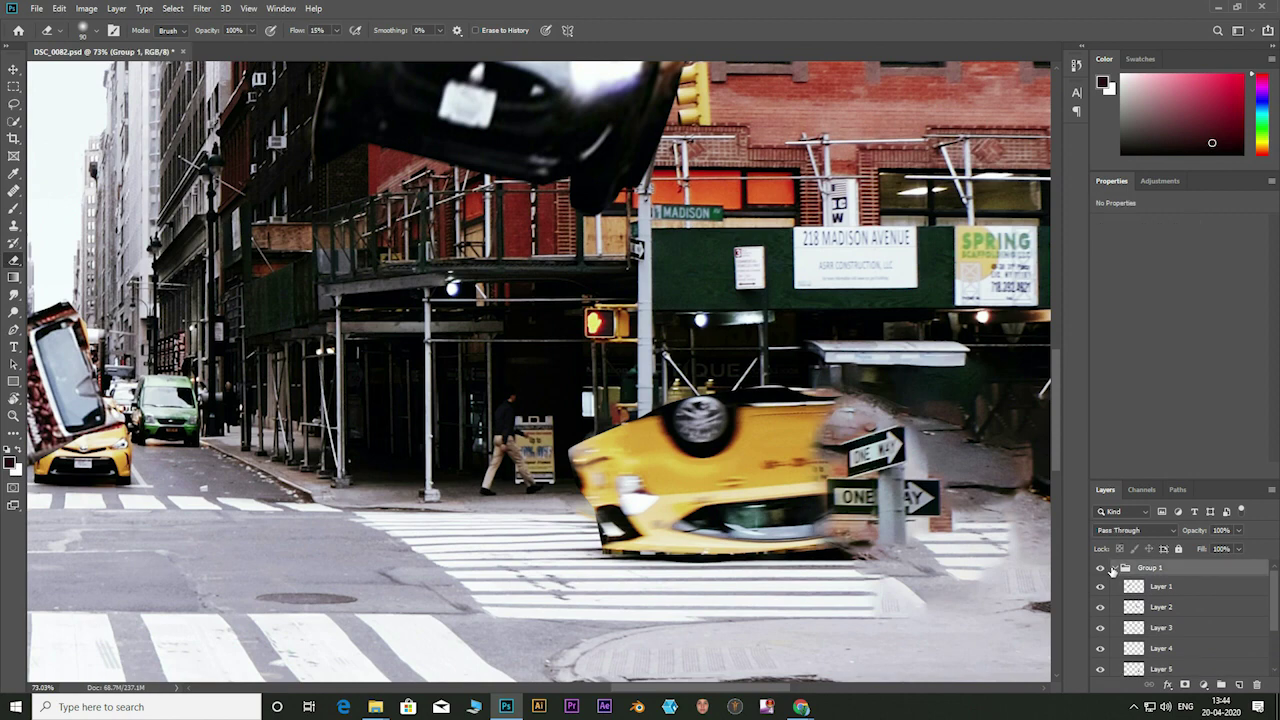
left_click(1101, 568)
left_click(1112, 568)
Step: Merge the filled street photo copy down into the original street photo
right_click(1160, 588)
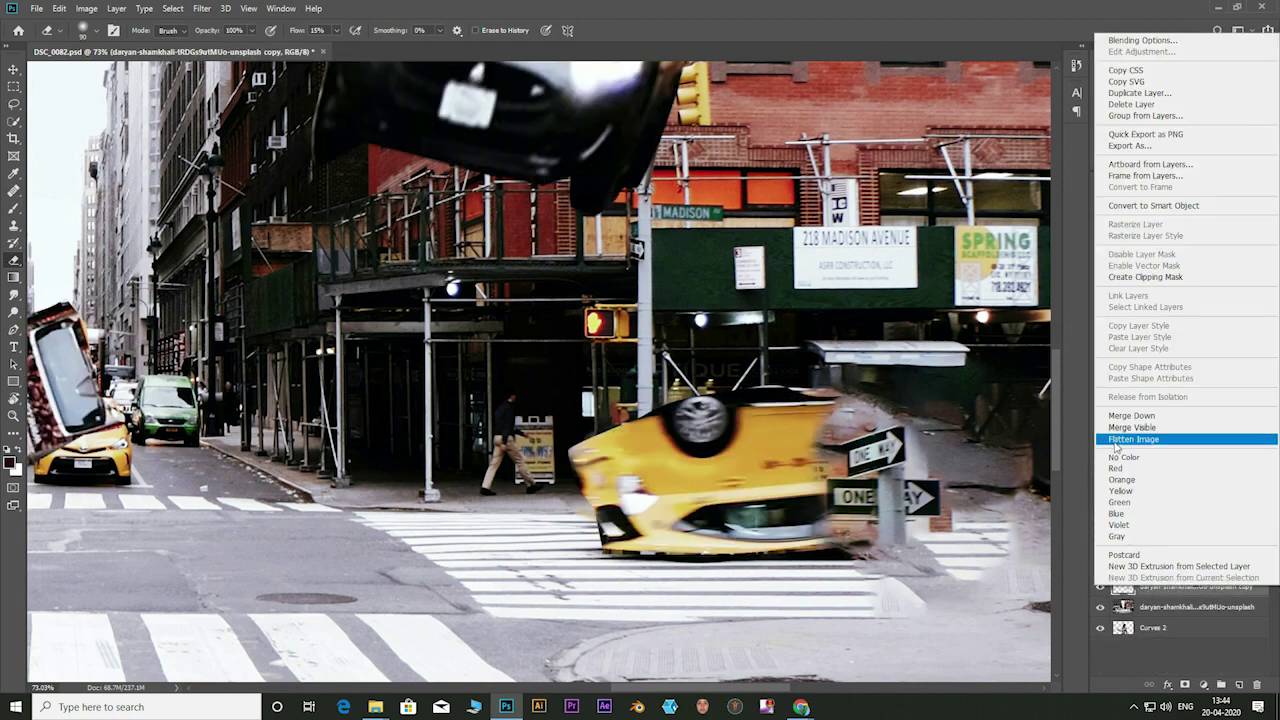
left_click(1150, 437)
key("ctrl+0")
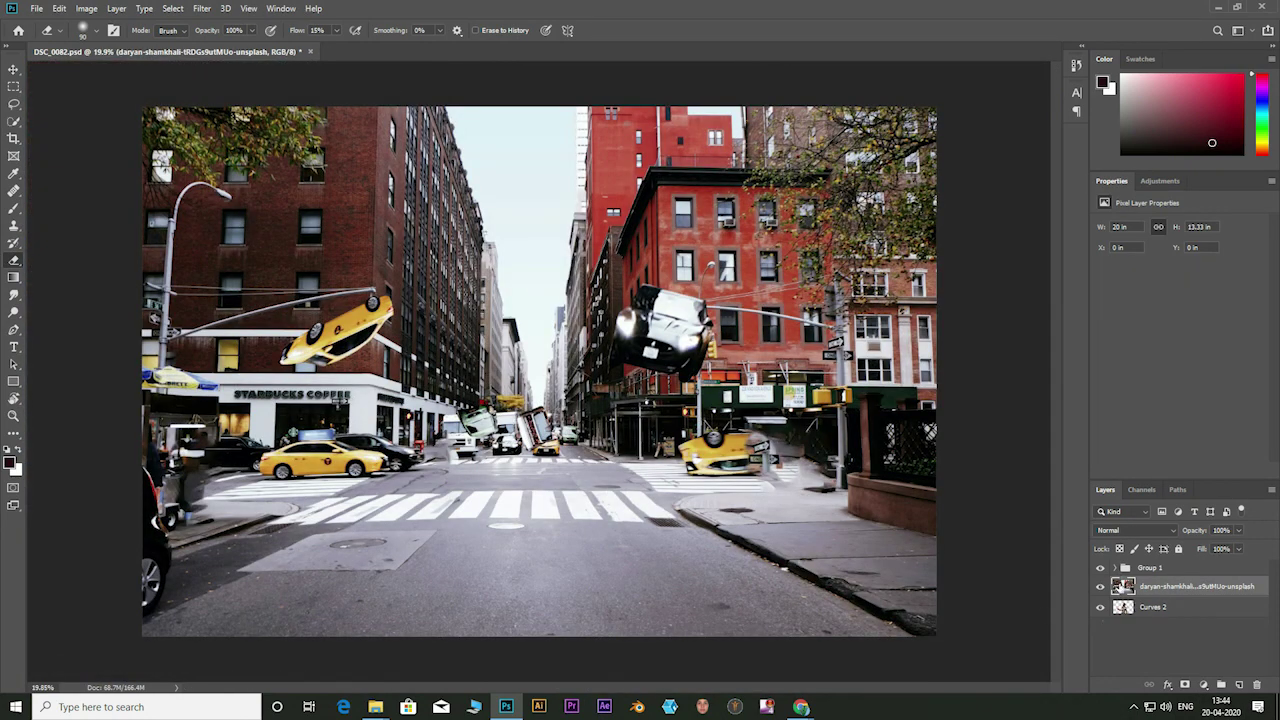
Step: Add a new empty Layer 6 above the street photo, just below Group 1
left_click(1150, 568)
left_click(202, 9)
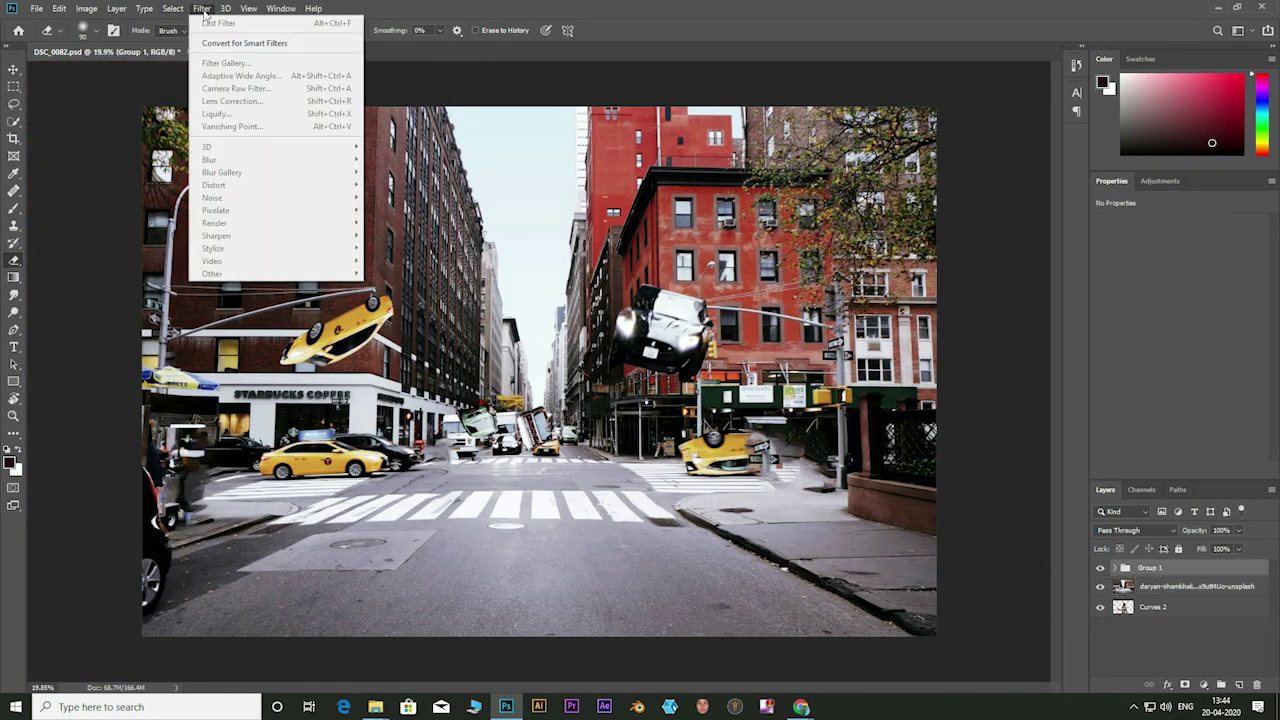
left_click(1170, 586)
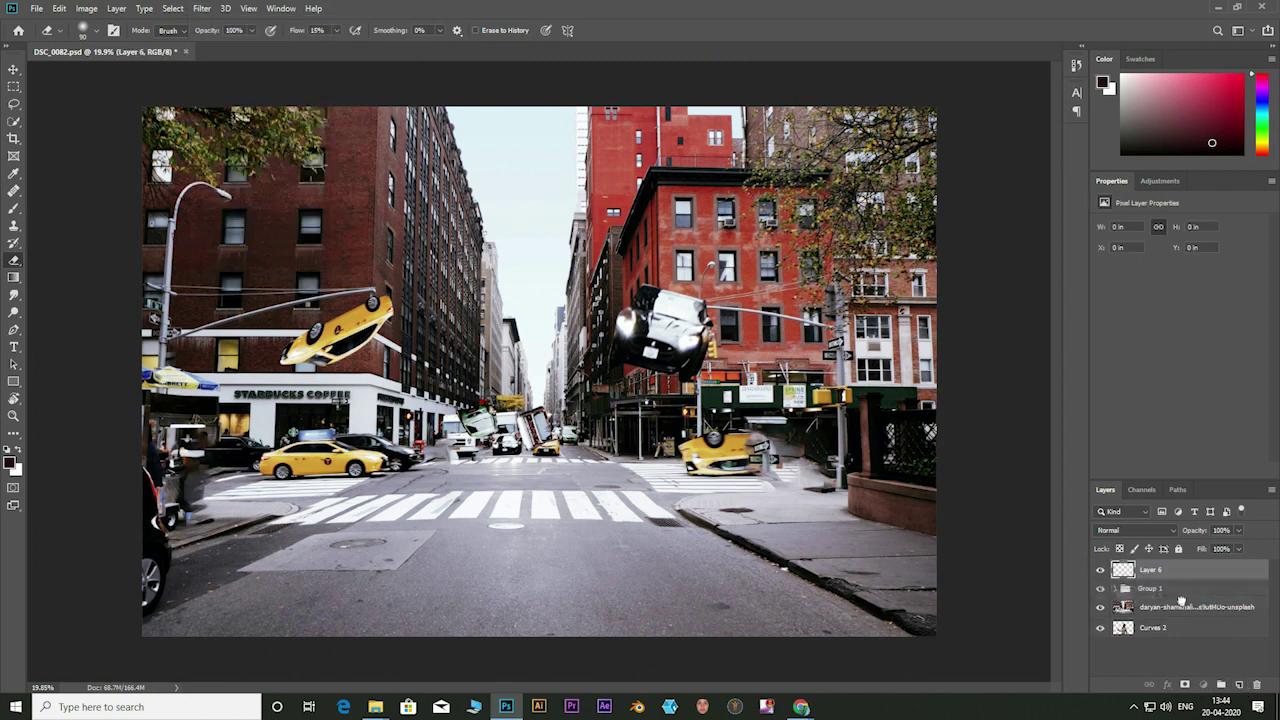
key("ctrl+shift+alt+n")
scroll(762, 542, "up", 2)
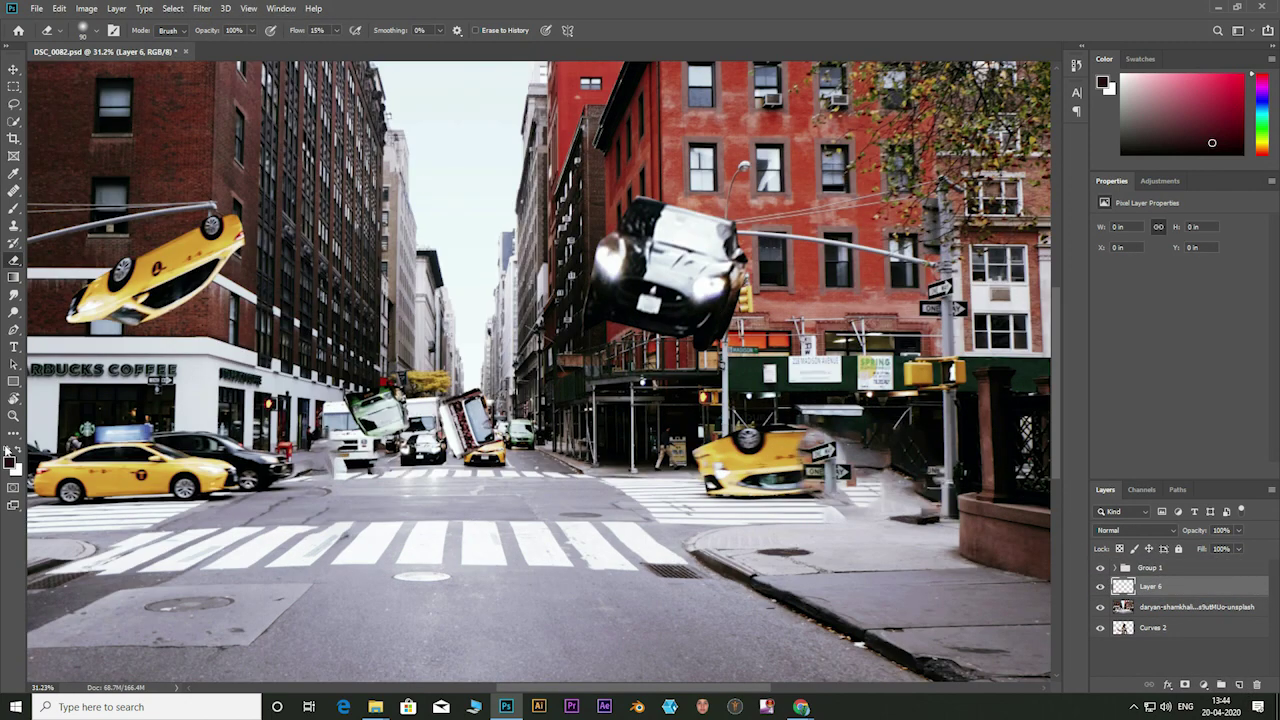
Step: With an 8% flow, size 100 black brush, paint shadows under the taxis, mid-street cars and road
key("b")
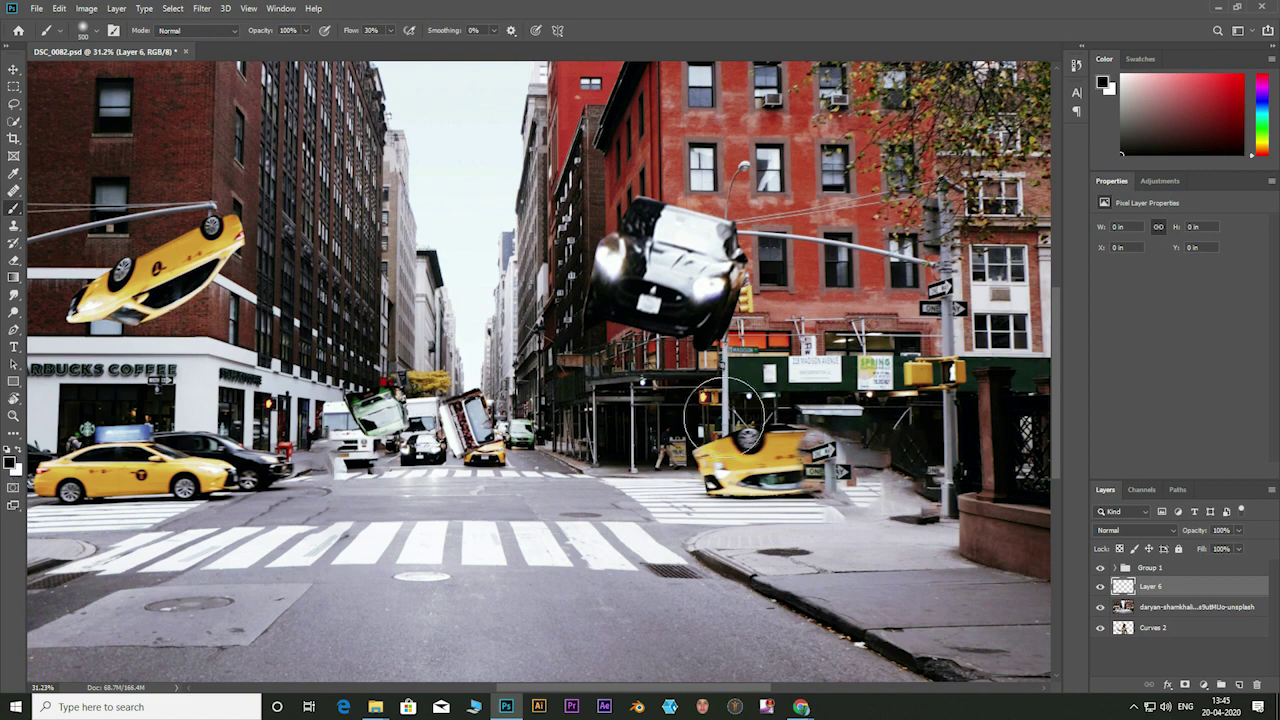
left_click(391, 30)
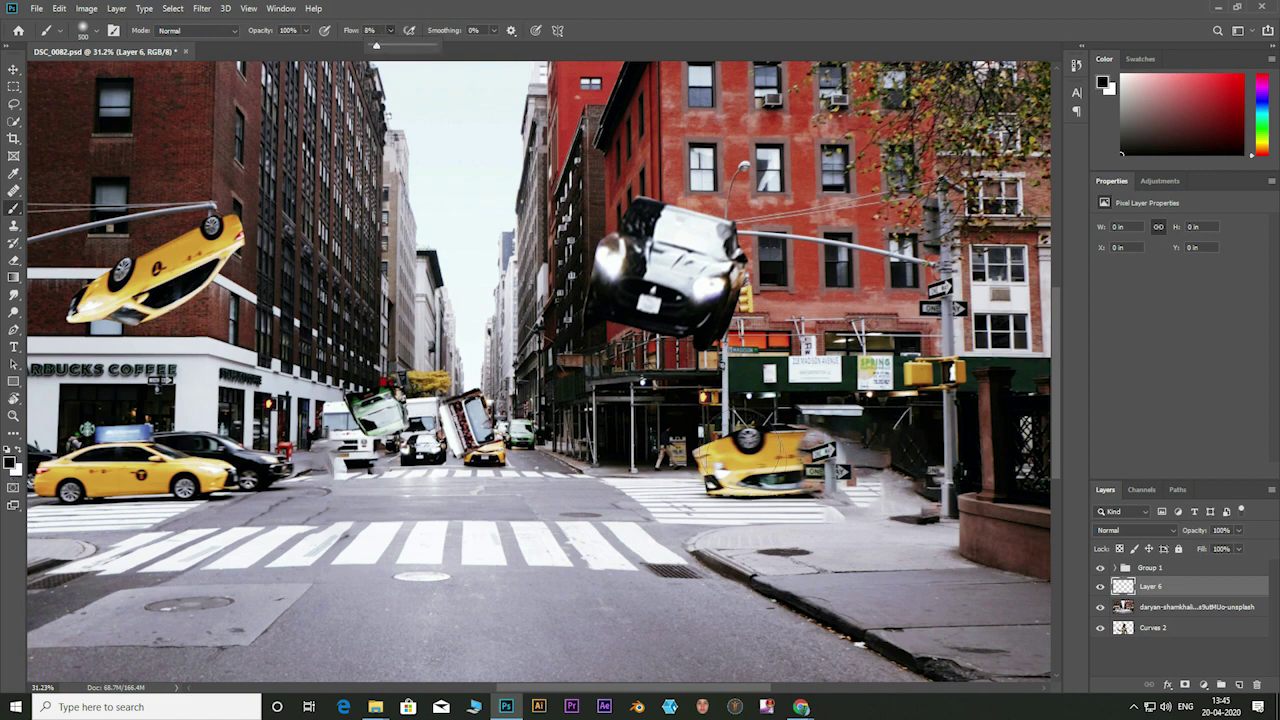
left_click(738, 490)
key("]")
left_click_drag(712, 494, 785, 500)
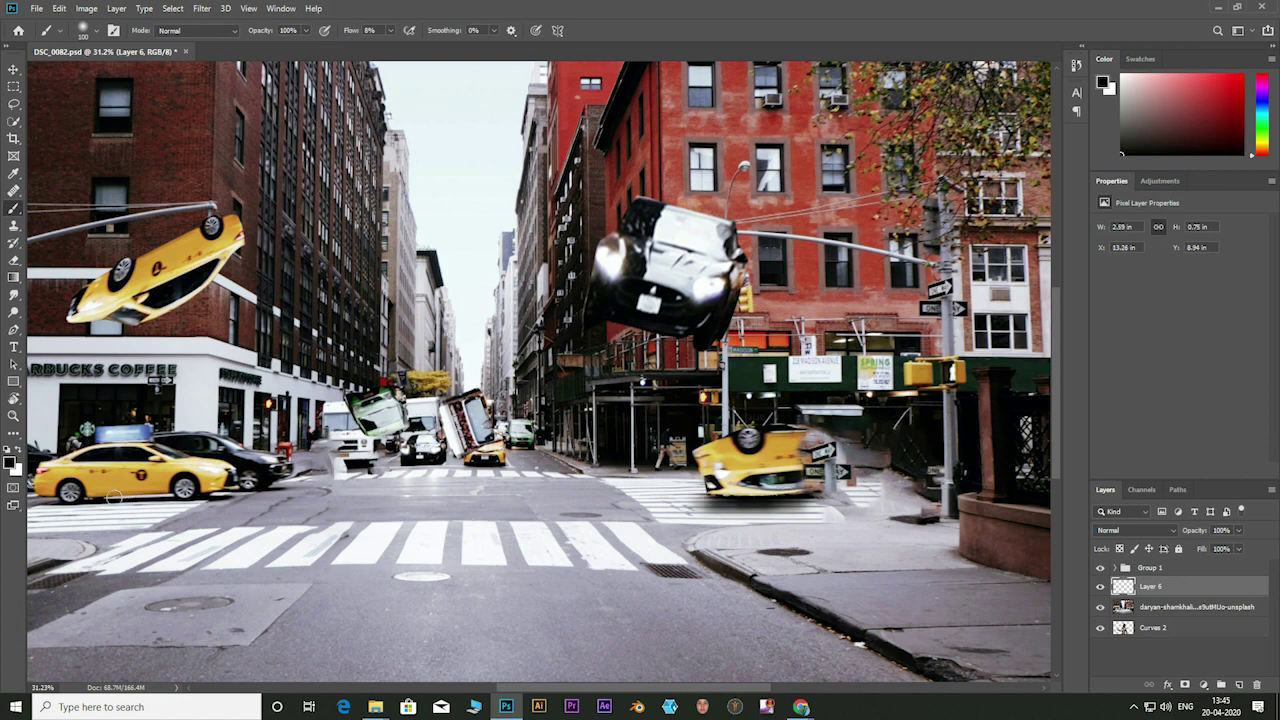
left_click_drag(78, 496, 228, 500)
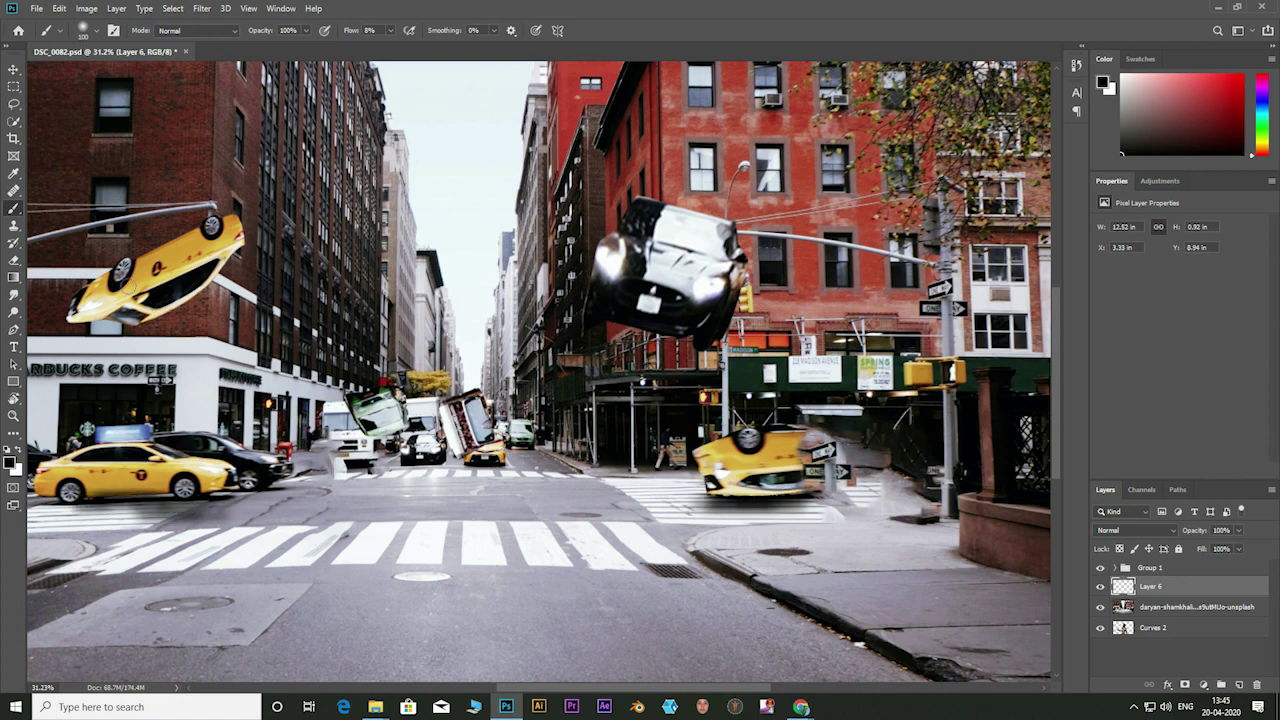
left_click_drag(366, 468, 482, 486)
left_click_drag(610, 630, 720, 652)
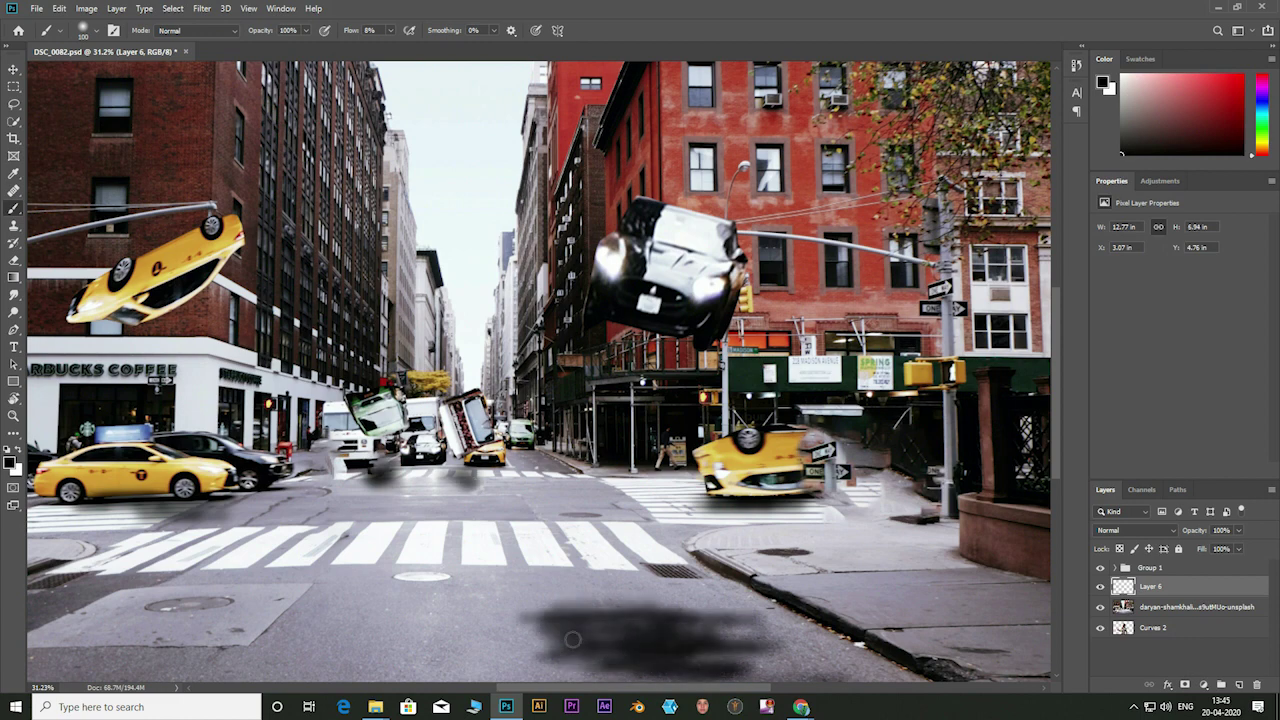
left_click_drag(621, 563, 700, 615)
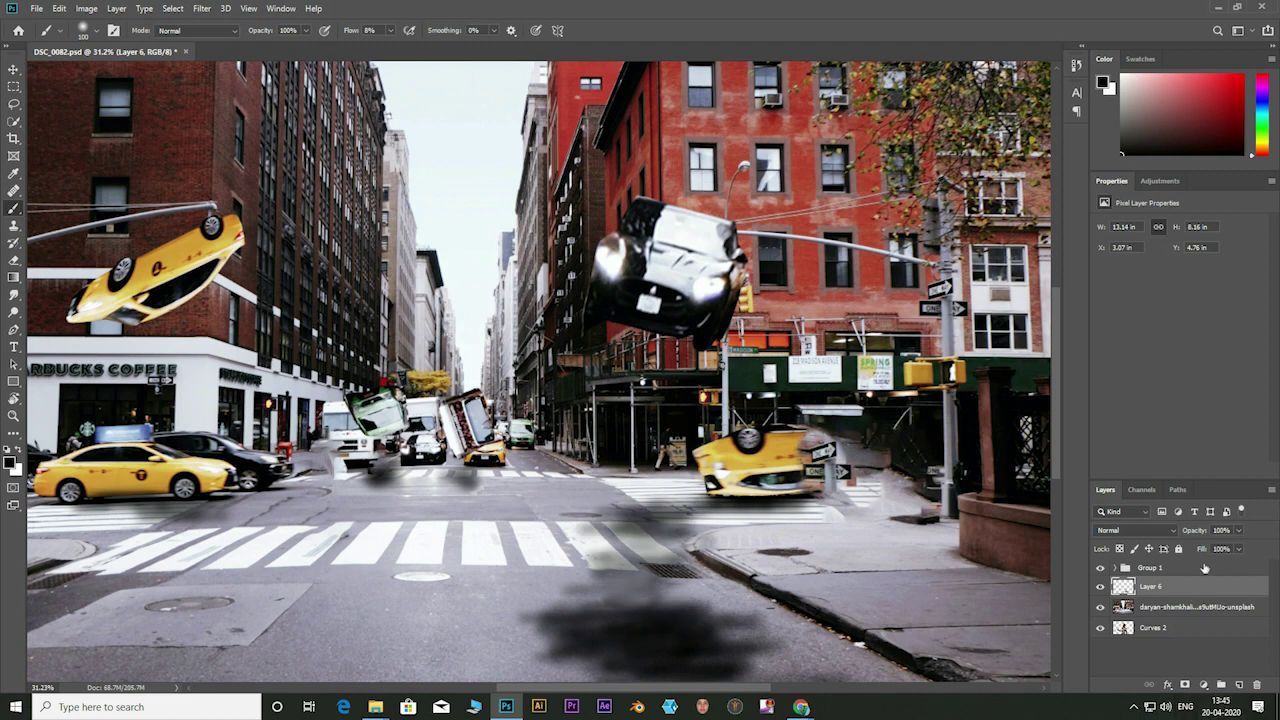
left_click(190, 8)
Step: Apply a 52.4-pixel Gaussian Blur to Layer 6 and set its opacity to 75%
left_click(400, 207)
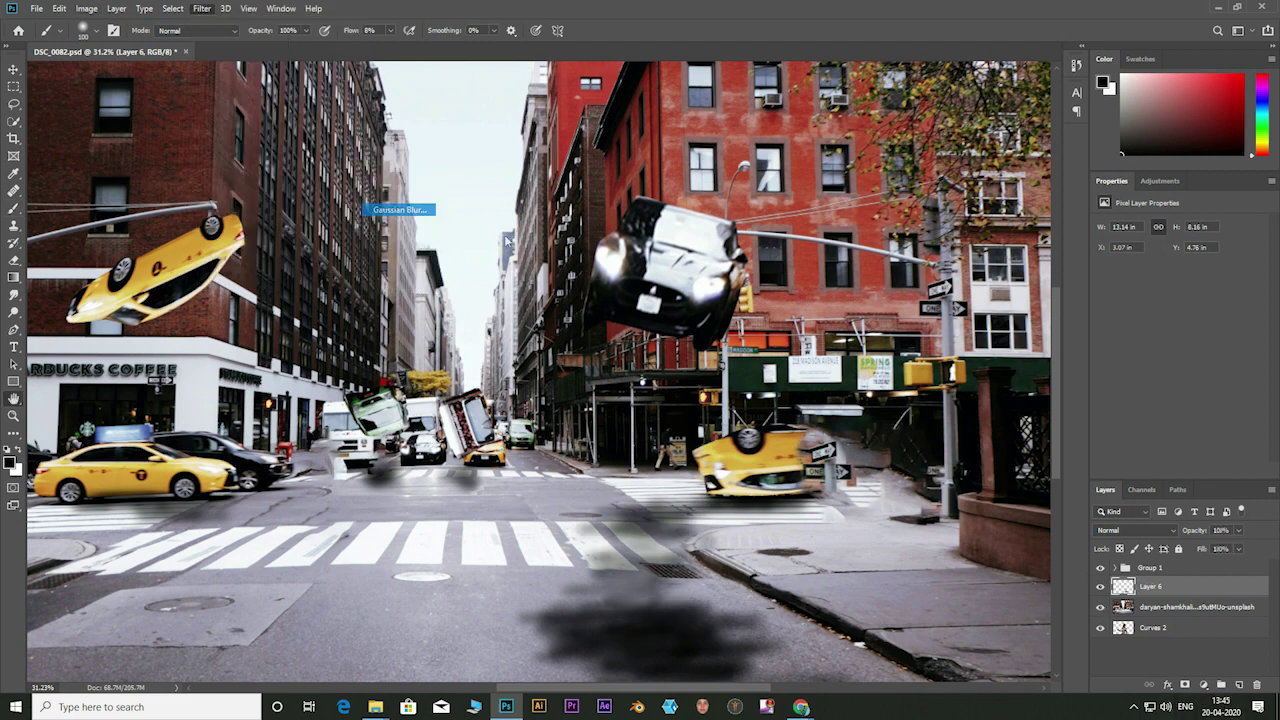
left_click_drag(993, 365, 998, 366)
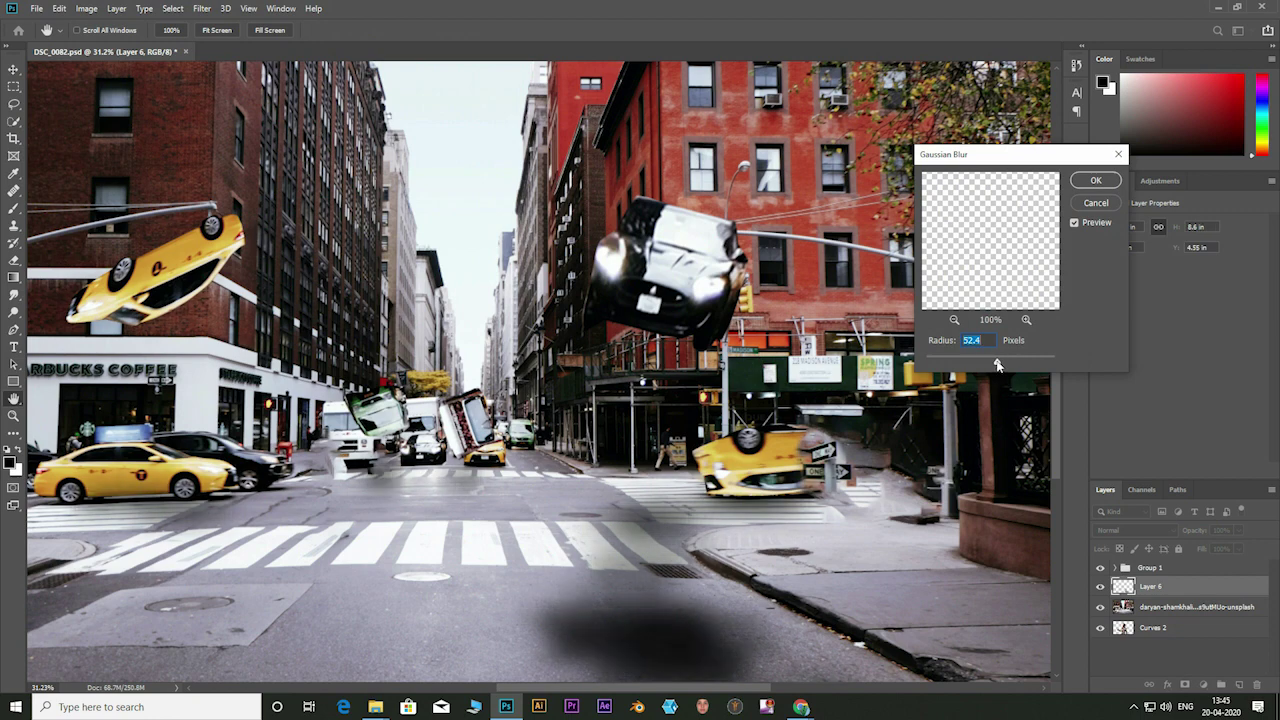
left_click(1096, 180)
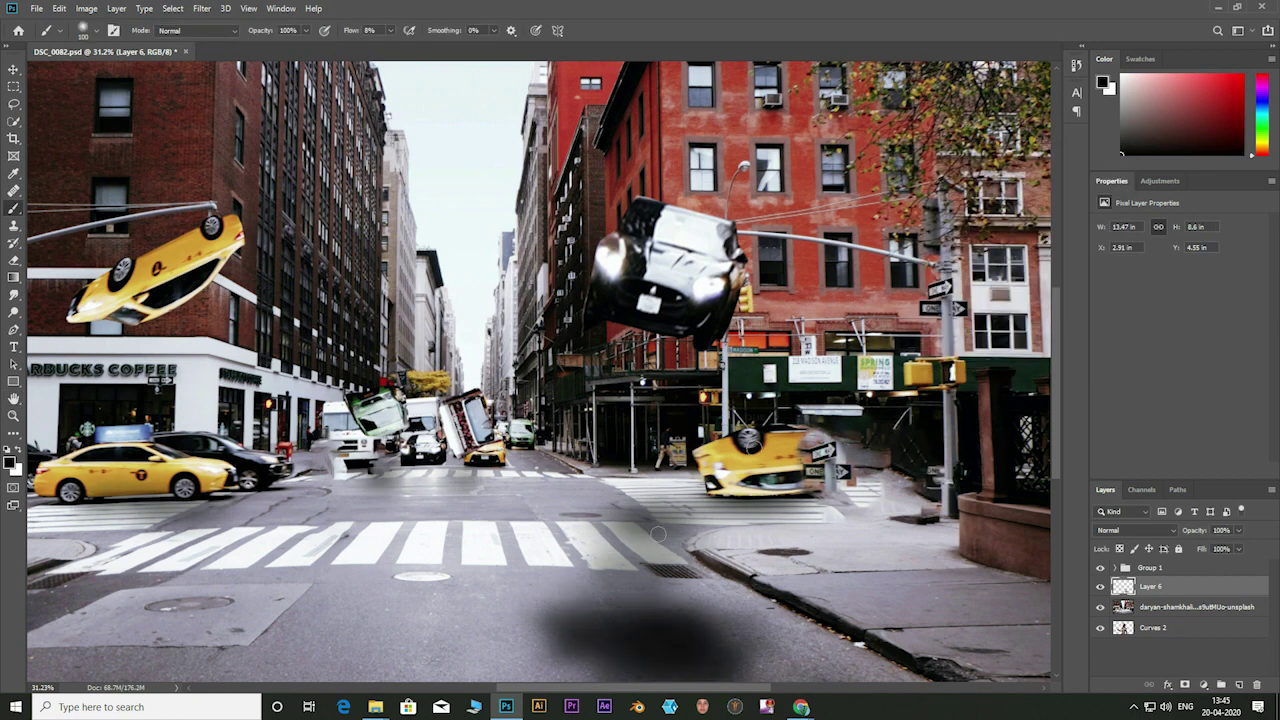
left_click(1238, 530)
left_click_drag(1240, 548, 1225, 550)
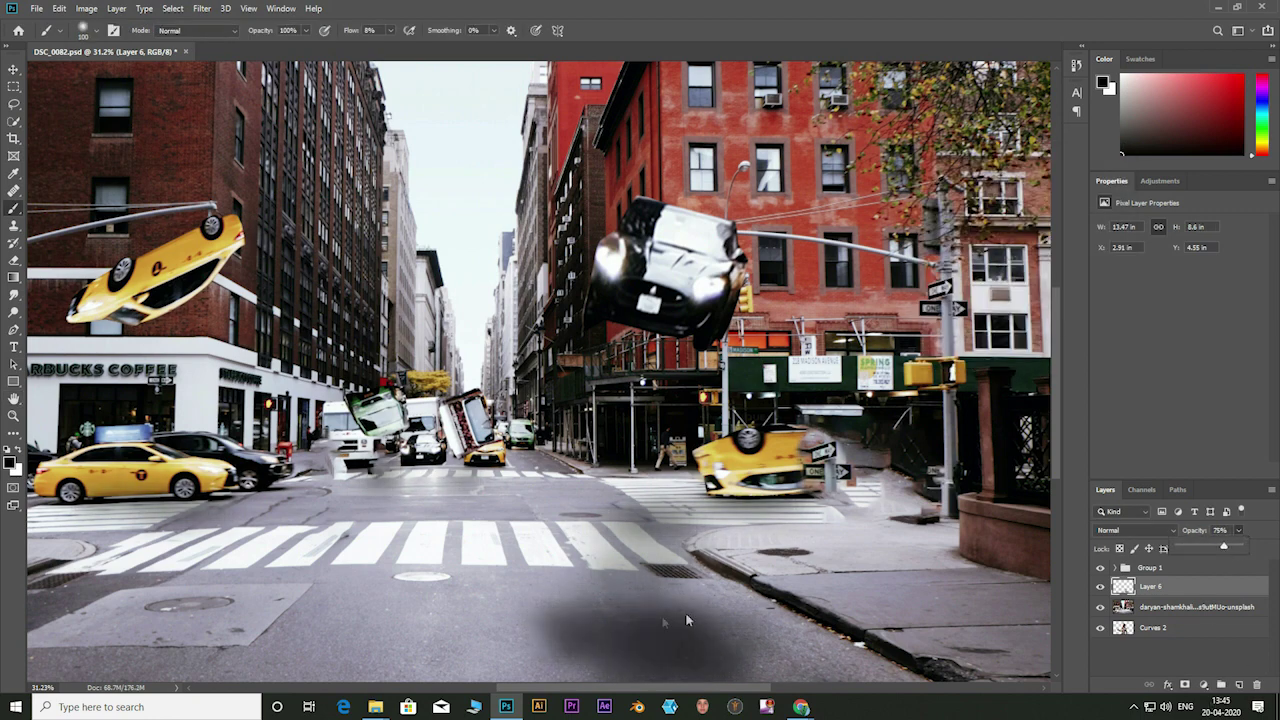
left_click(640, 314)
Step: Keep Layer 6 after the delete prompt and add a new empty Layer 7
left_click(1256, 684)
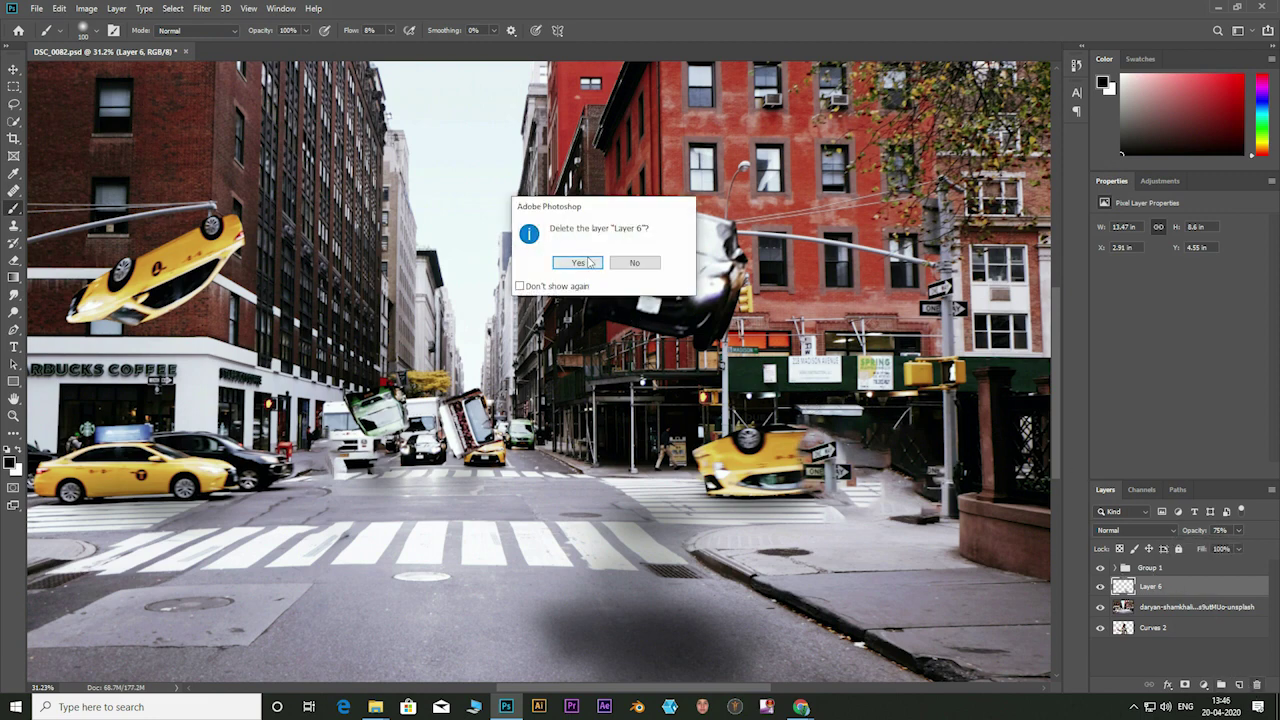
left_click(636, 264)
left_click(1239, 684)
key("ctrl+z")
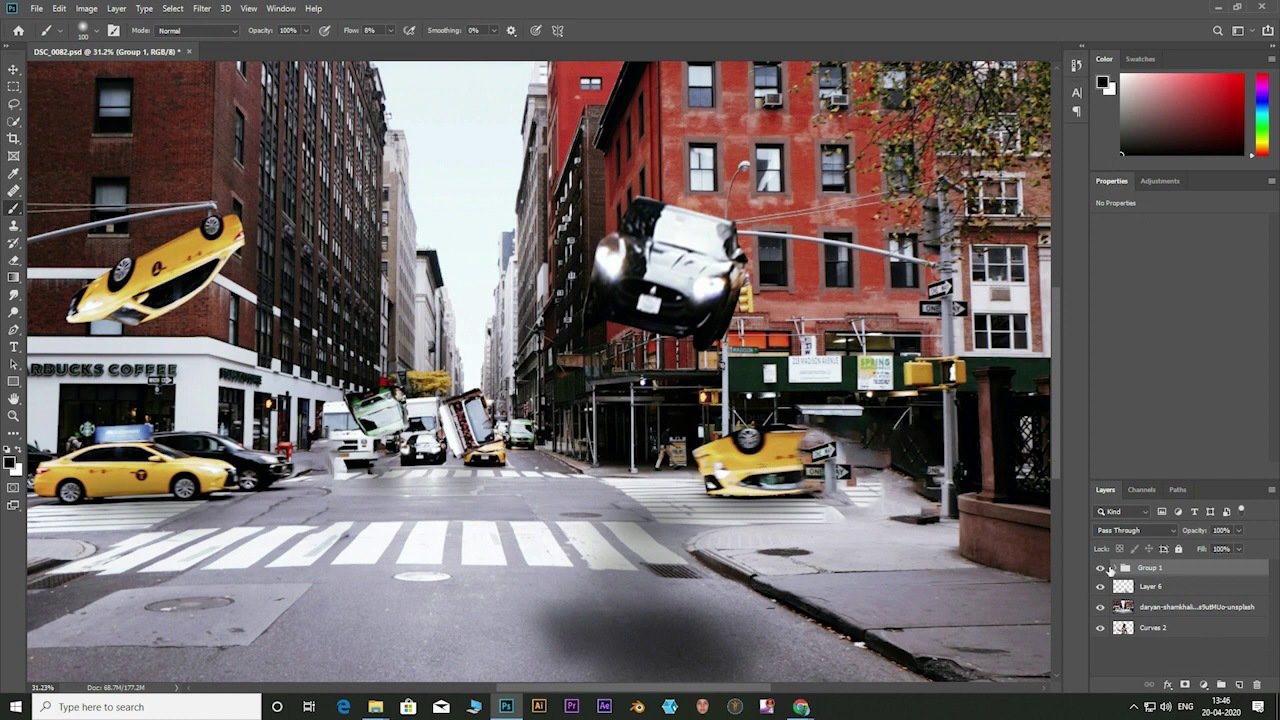
Step: On Layer 7 in Group 1, shade the flying black car, upper-left yellow car and overturned cars
left_click(1121, 567)
left_click(1160, 586)
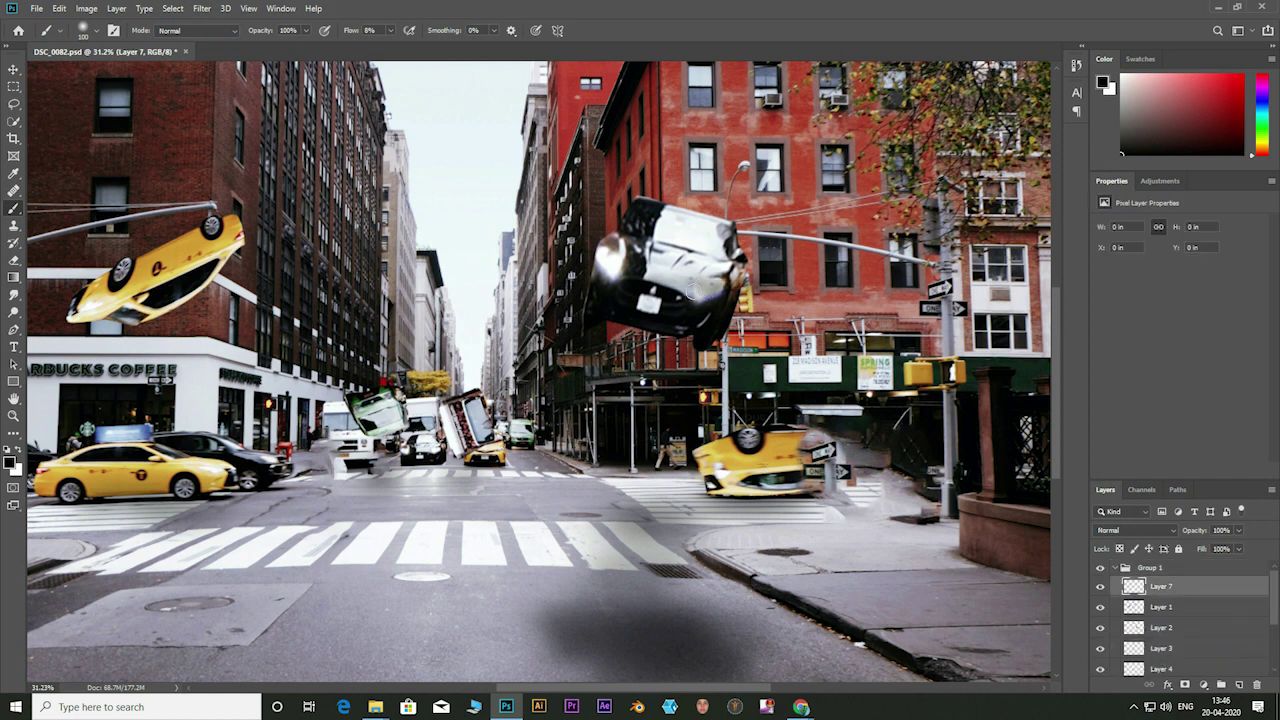
mouse_move(607, 261)
left_mouse_down()
mouse_move(695, 258)
mouse_move(650, 325)
left_mouse_up()
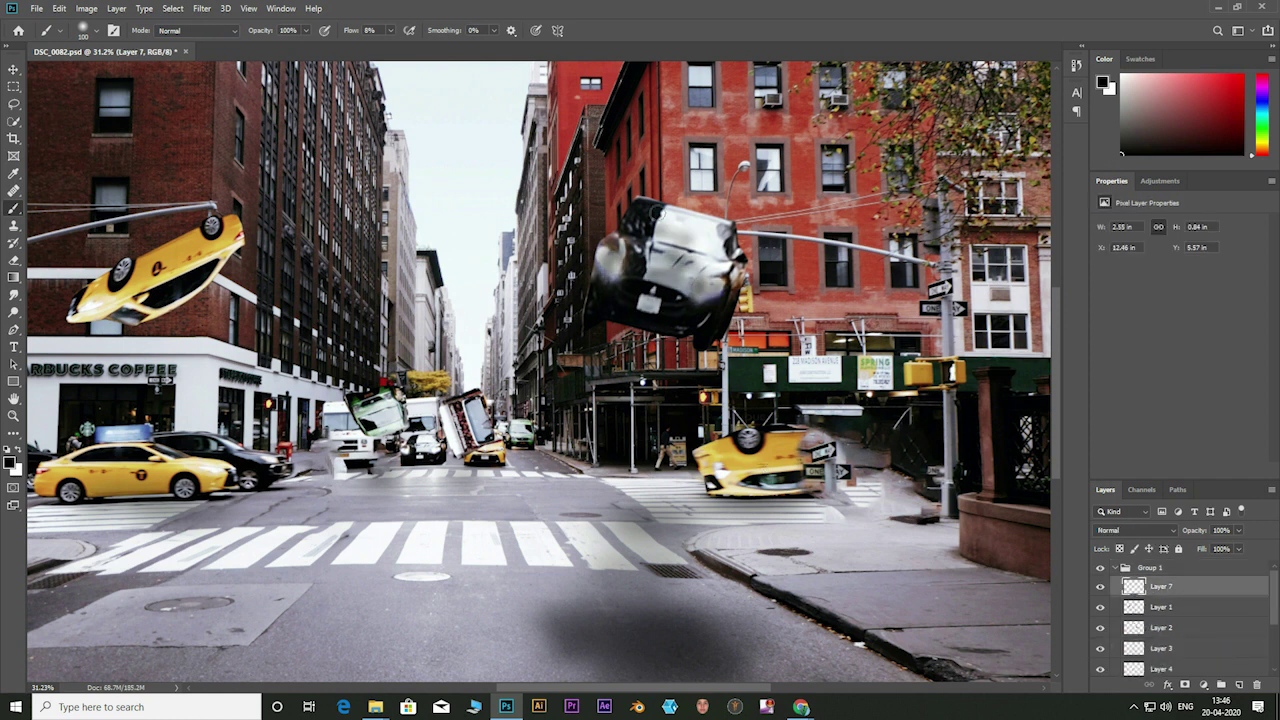
left_click_drag(655, 210, 735, 270)
mouse_move(90, 300)
left_mouse_down()
mouse_move(235, 225)
mouse_move(190, 265)
left_mouse_up()
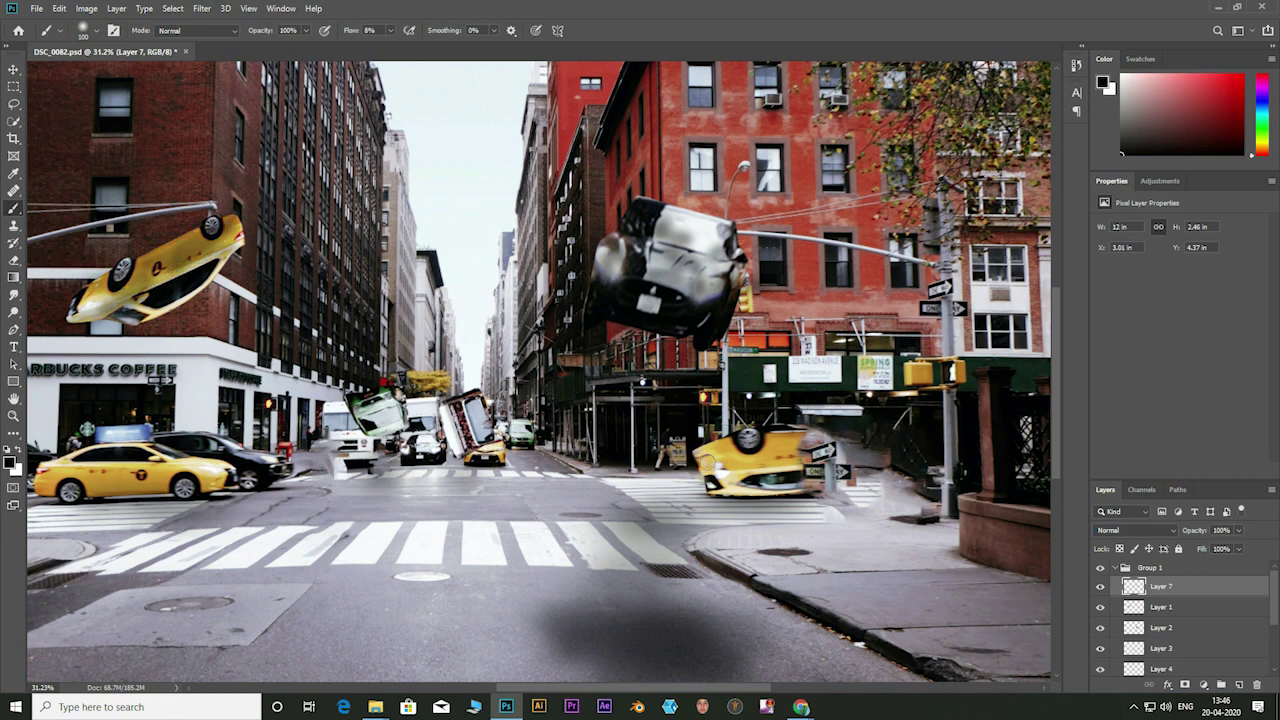
left_click_drag(700, 450, 835, 470)
left_click_drag(715, 490, 790, 500)
Step: Shade around the left taxi and mid-street cars, then lower Layer 7 to 74% opacity
left_click_drag(85, 470, 250, 510)
left_click_drag(445, 415, 500, 460)
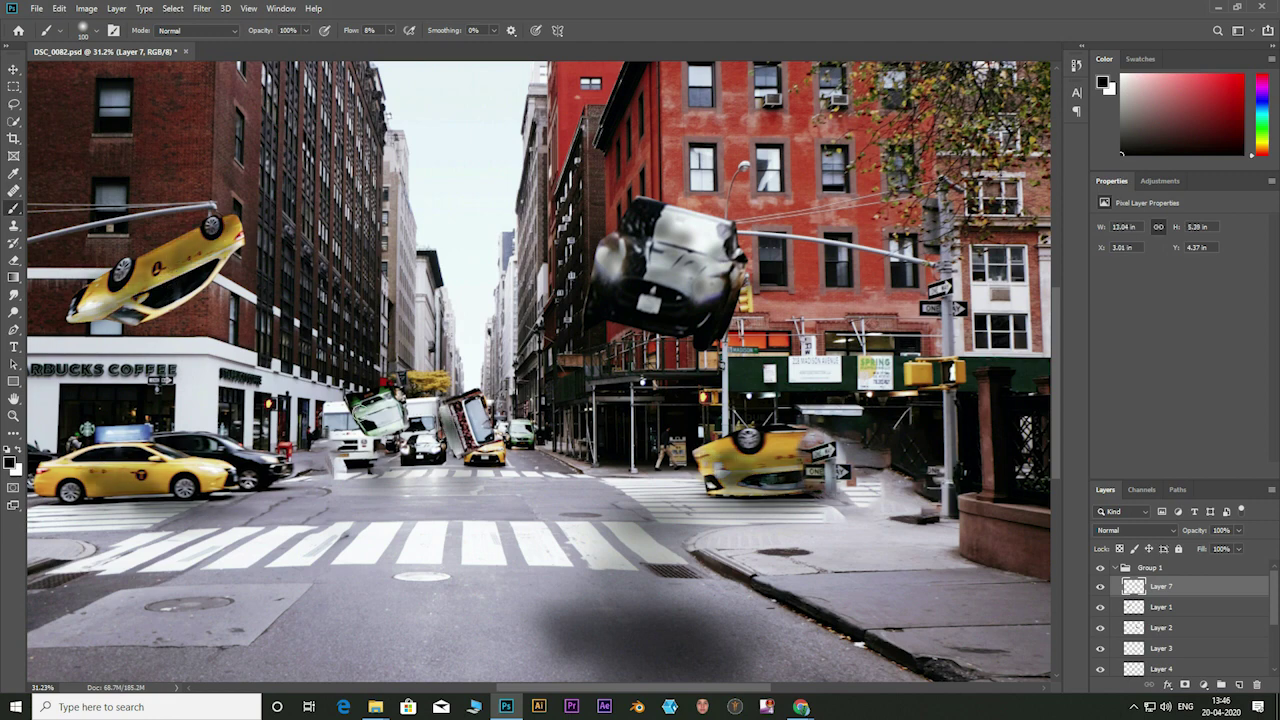
mouse_move(360, 400)
left_mouse_down()
mouse_move(435, 440)
mouse_move(525, 455)
left_mouse_up()
left_click_drag(400, 452, 440, 455)
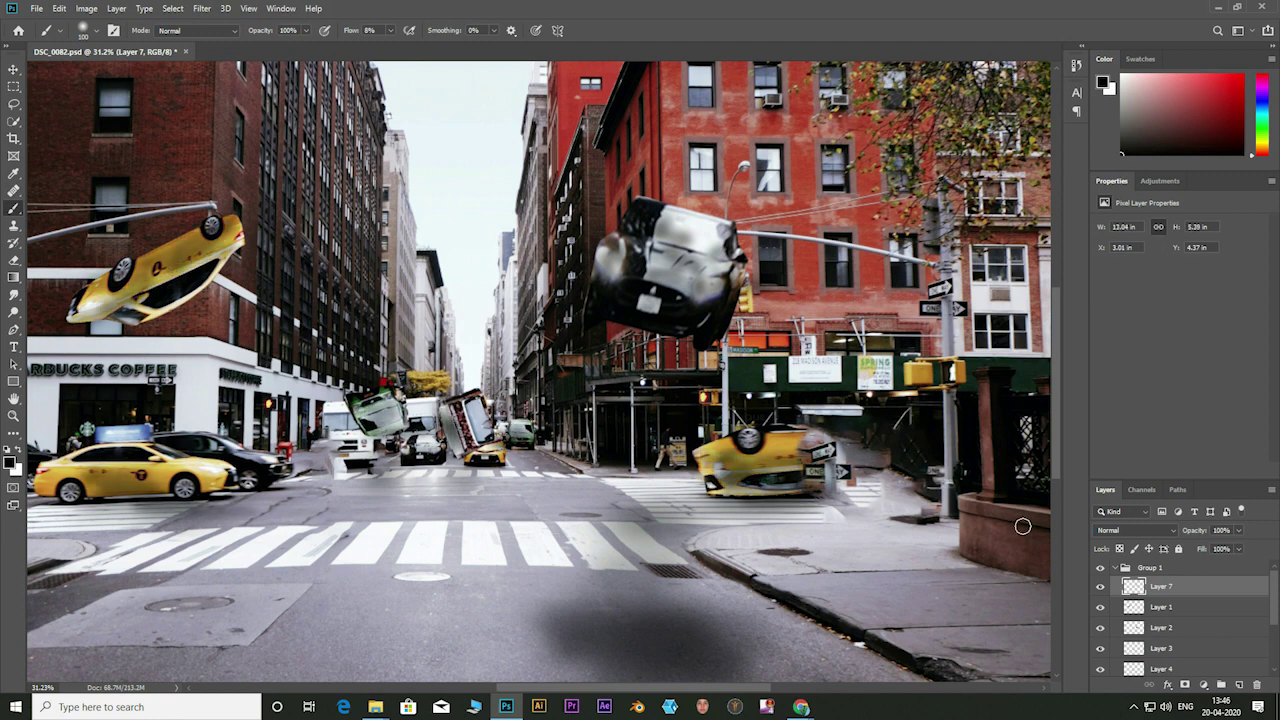
left_click_drag(650, 230, 710, 290)
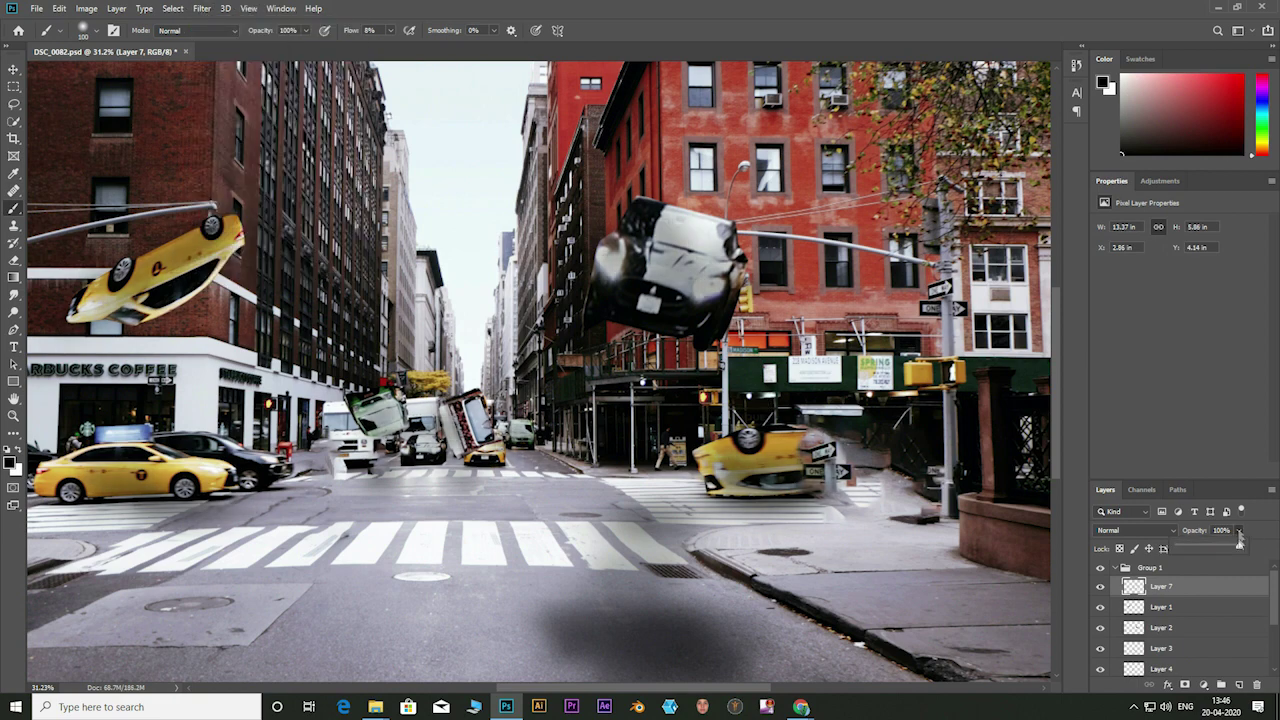
left_click(1276, 614)
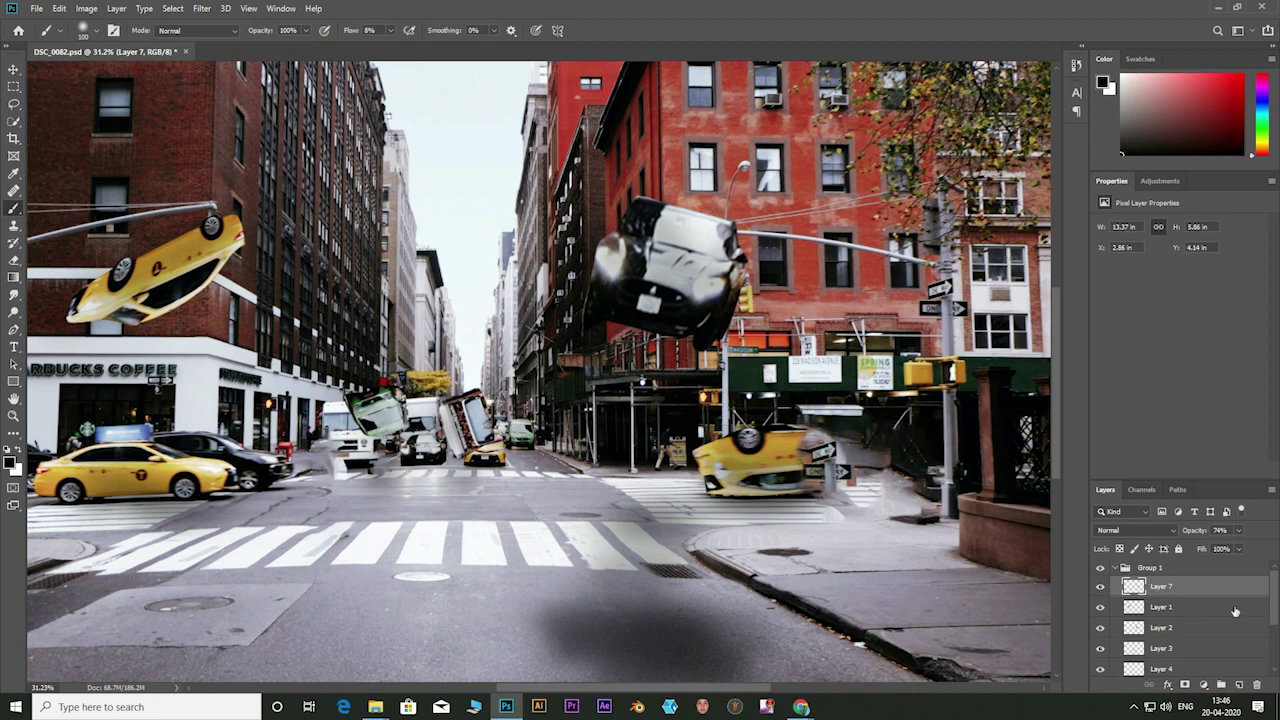
Step: Combine the vehicle layers with Layer 7 and preview Motion Blur at angle 70, distance 78 pixels
scroll(1235, 611, "down", 2)
left_click(1181, 624, "shift")
right_click(1160, 610)
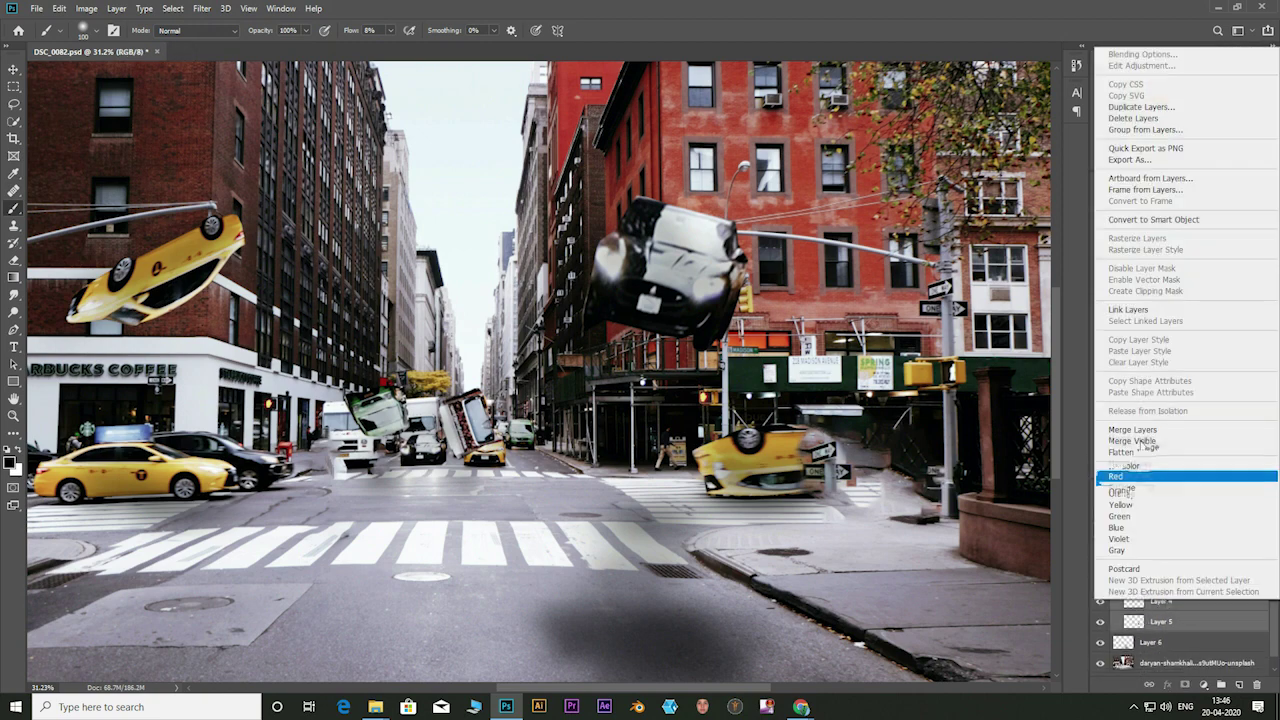
left_click(1188, 428)
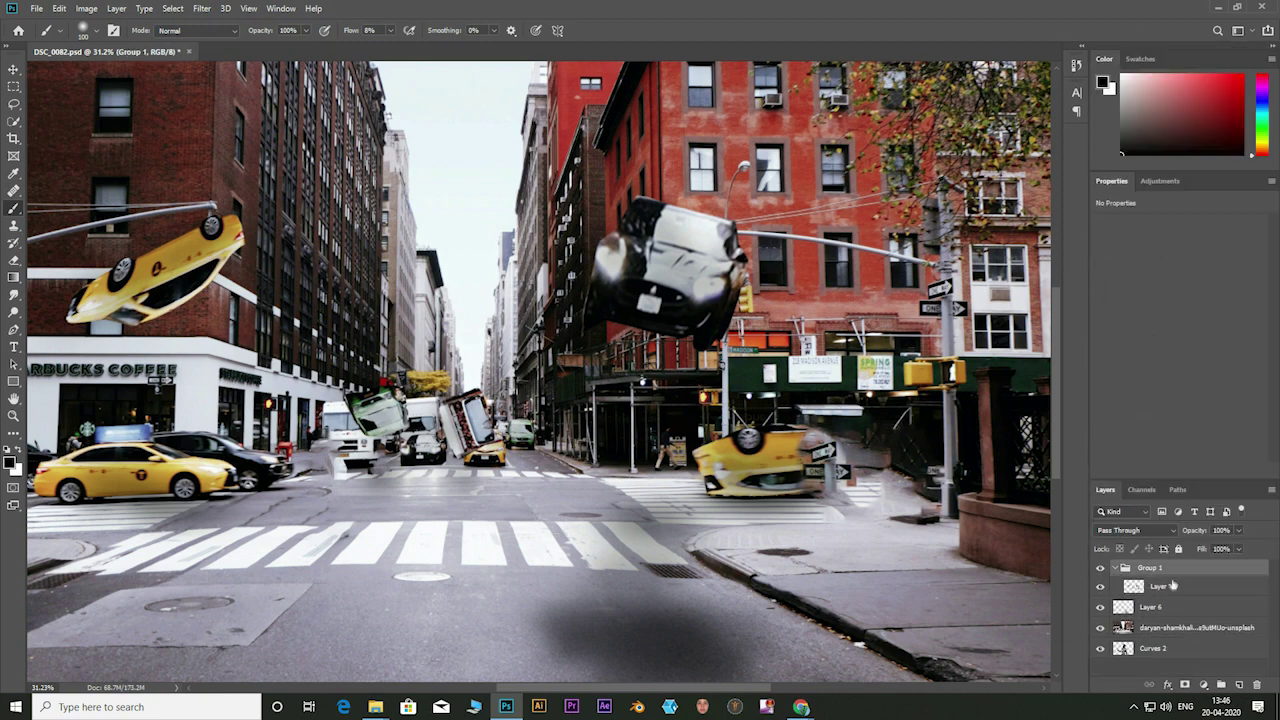
right_click(1167, 590)
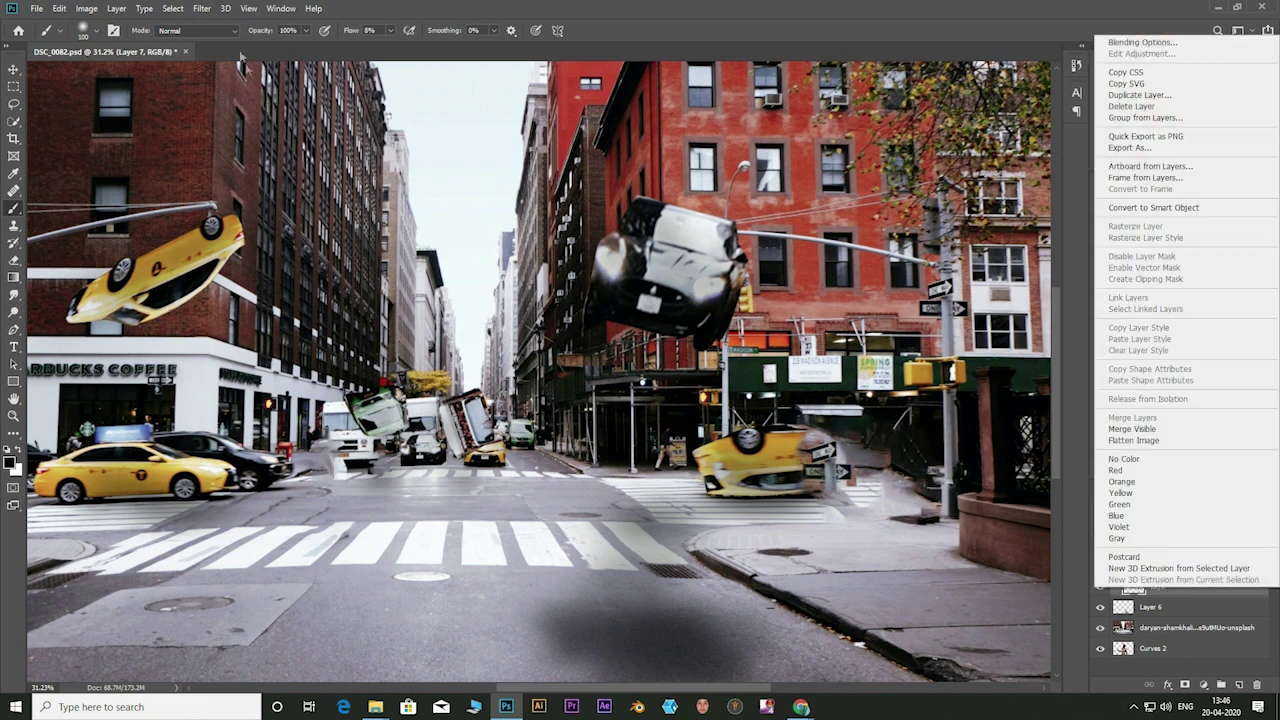
left_click(202, 8)
left_click(400, 234)
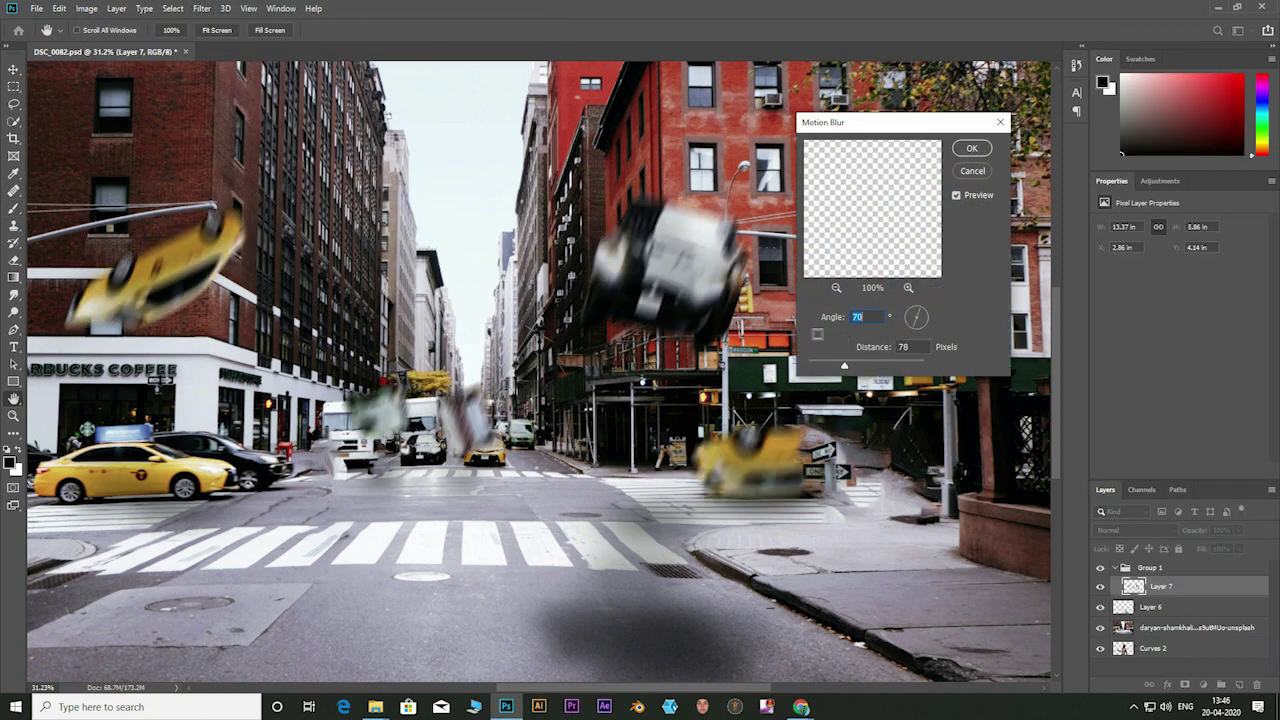
Step: Cancel the blur, undo the merge, and motion-blur Layer 1's top-left yellow taxi
left_click_drag(838, 368, 836, 368)
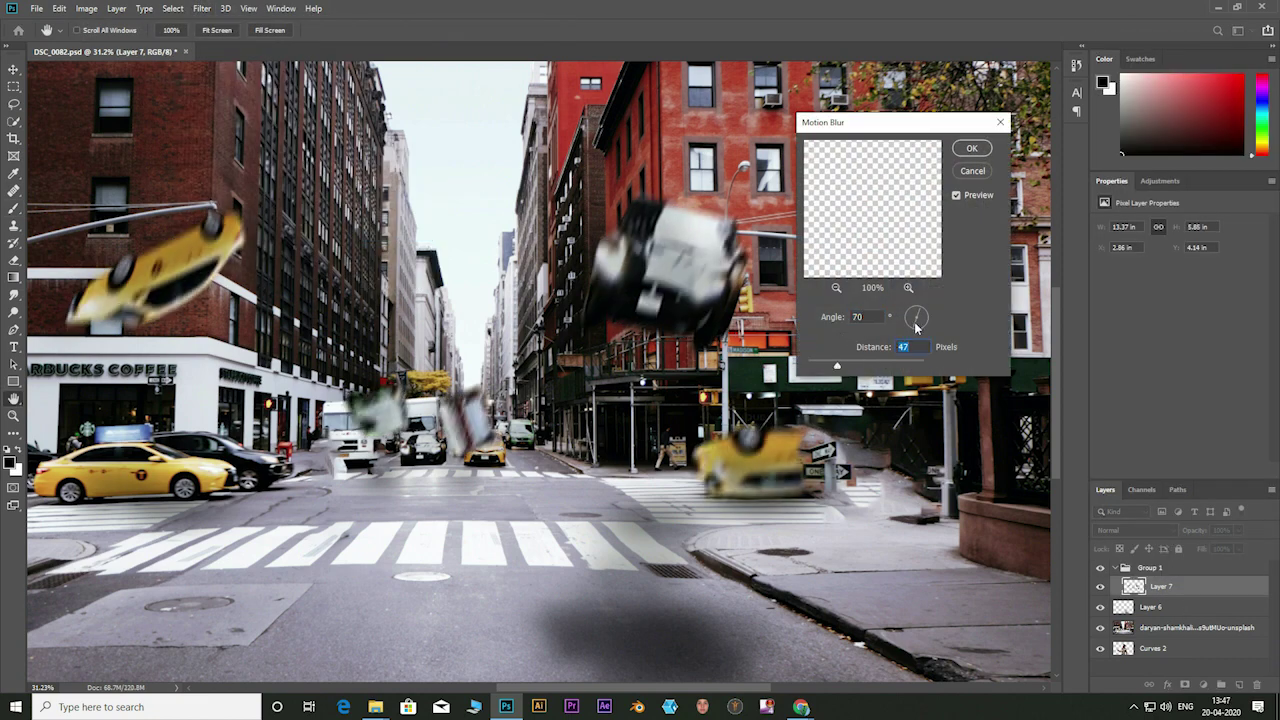
key("Escape")
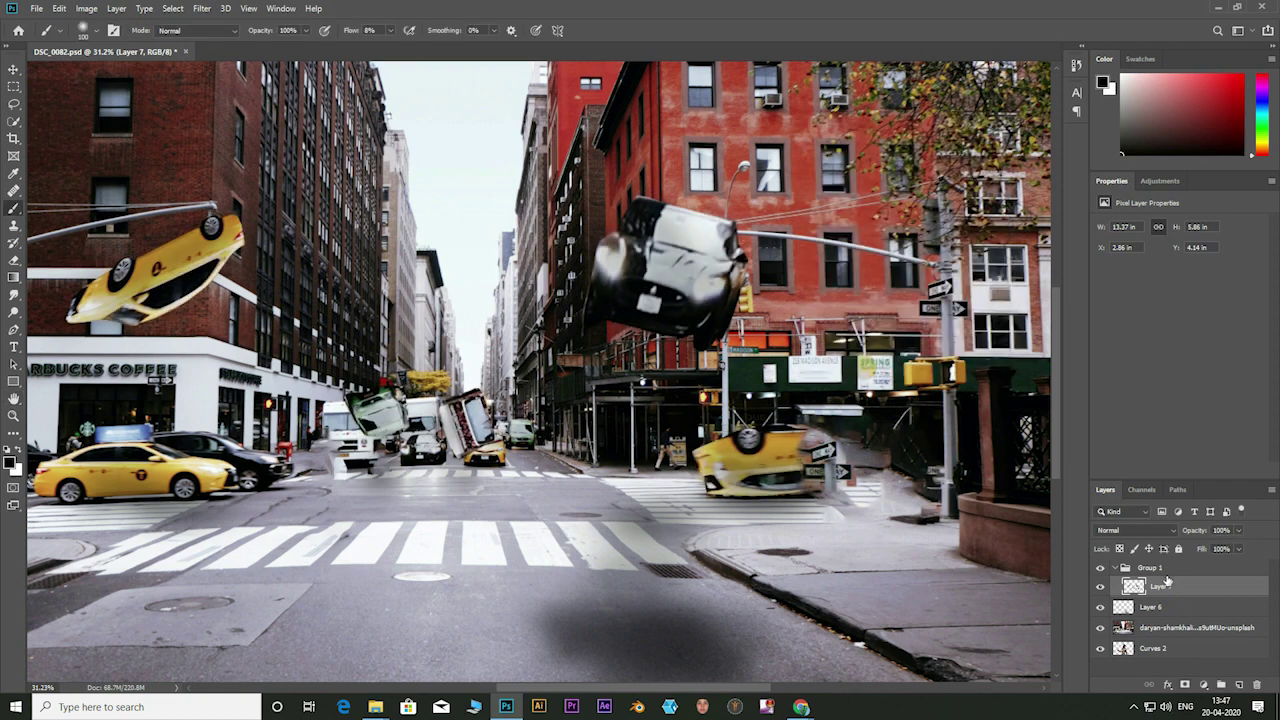
key("ctrl+z")
left_click(1100, 608)
left_click(1100, 608)
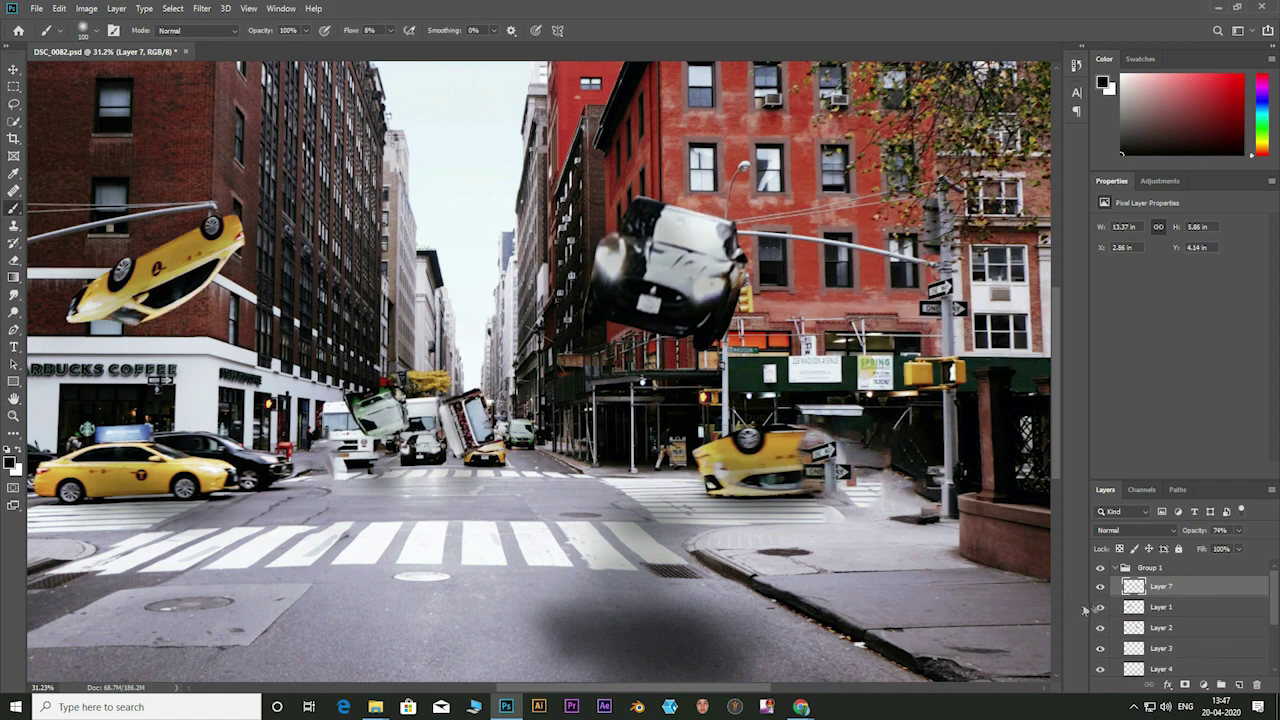
left_click(1177, 613)
left_click(201, 8)
mouse_move(210, 160)
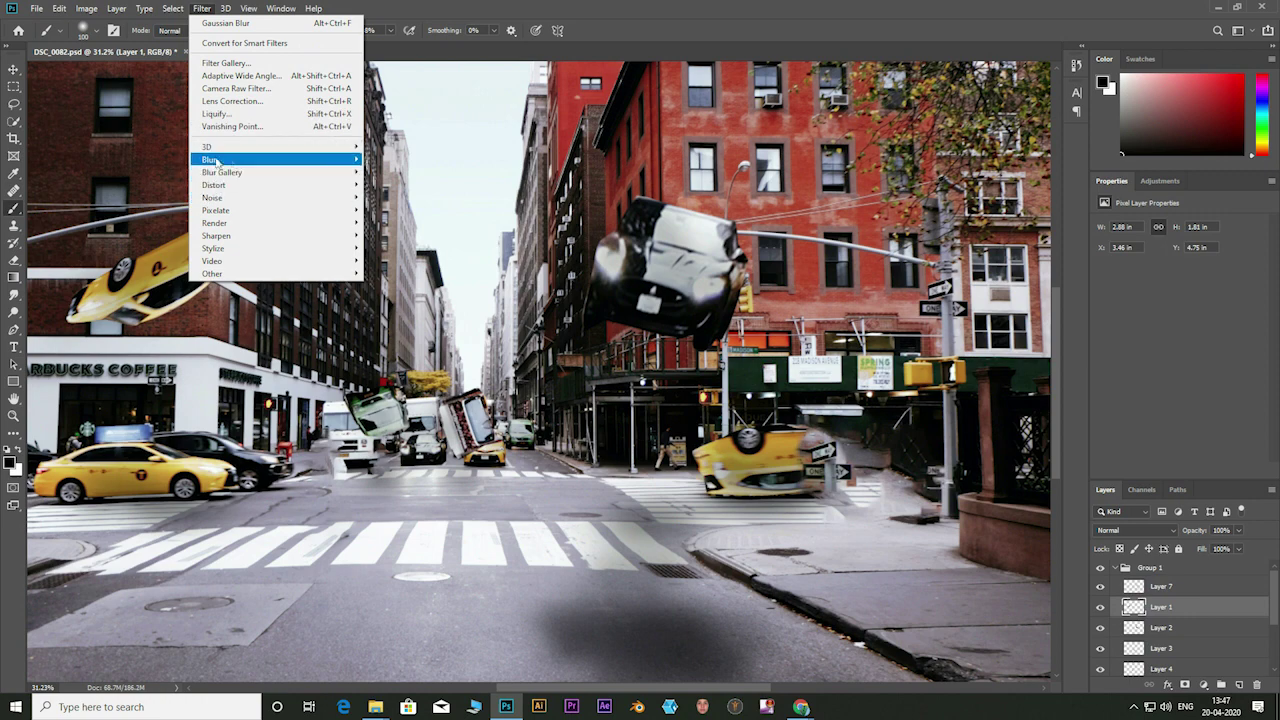
left_click(400, 234)
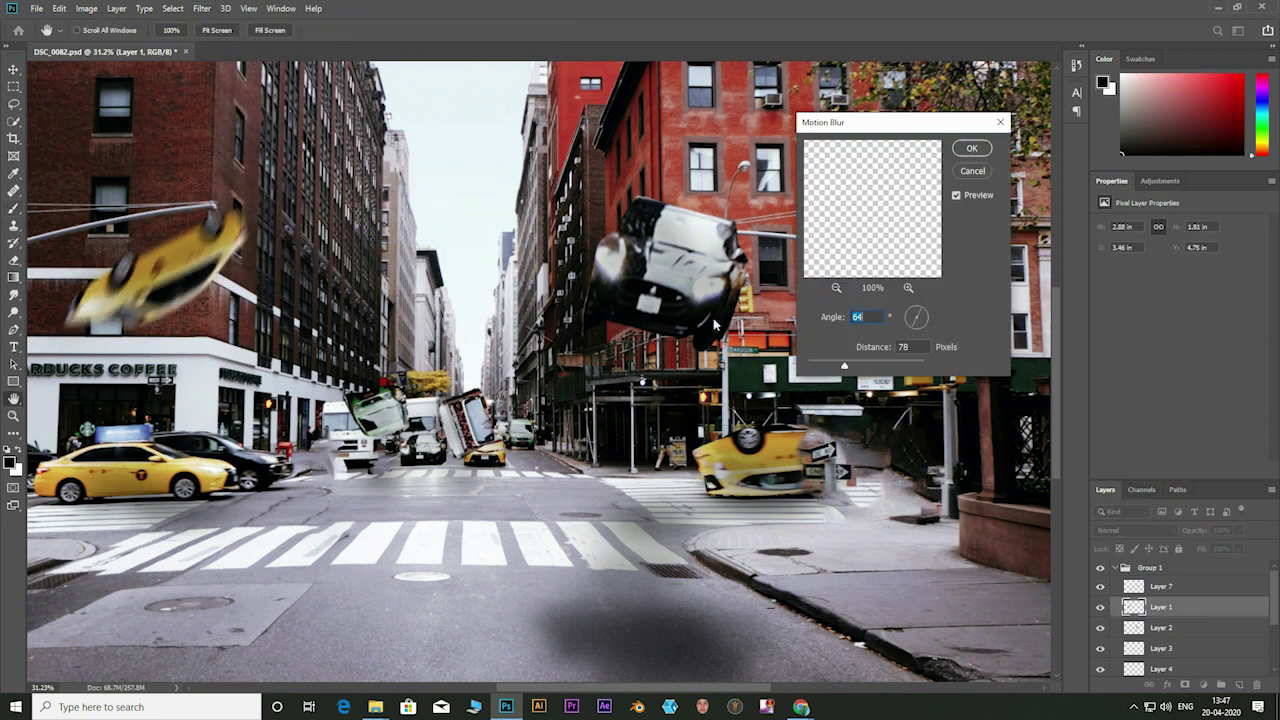
left_click(973, 149)
Step: Apply a shorter-distance motion blur to the black flying car on Layer 2
left_click(1195, 628)
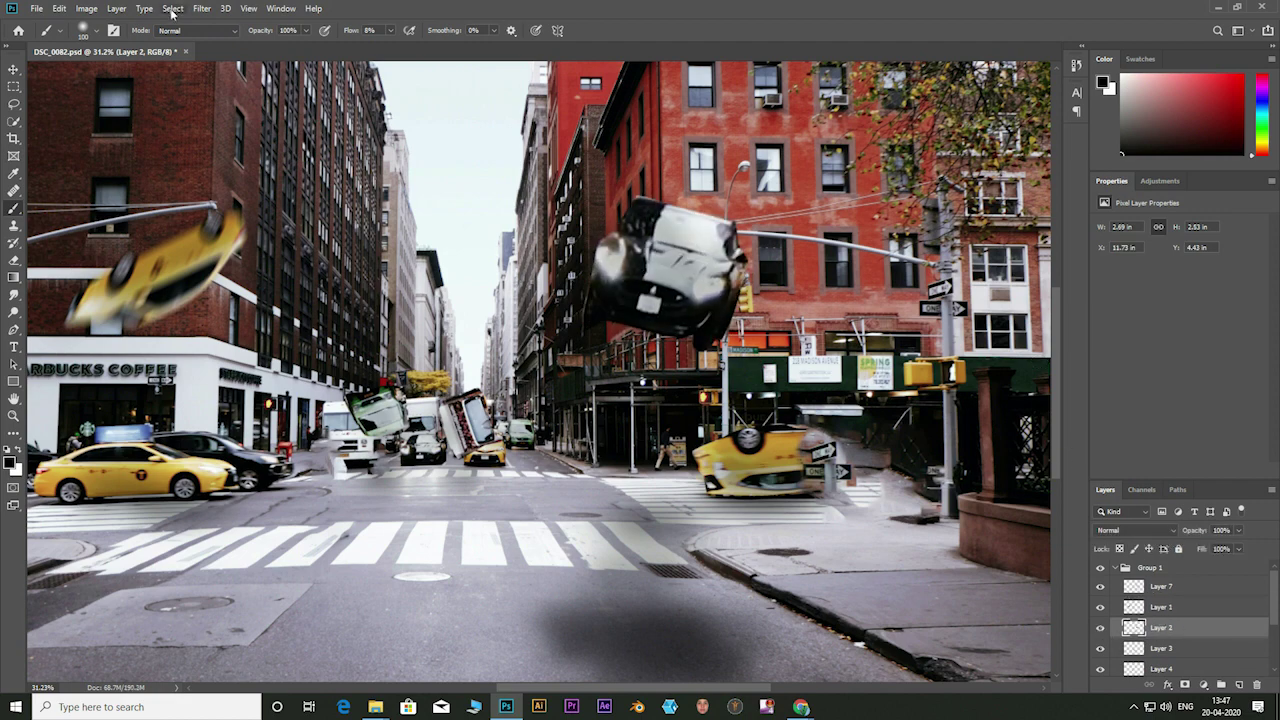
left_click(202, 8)
left_click(400, 243)
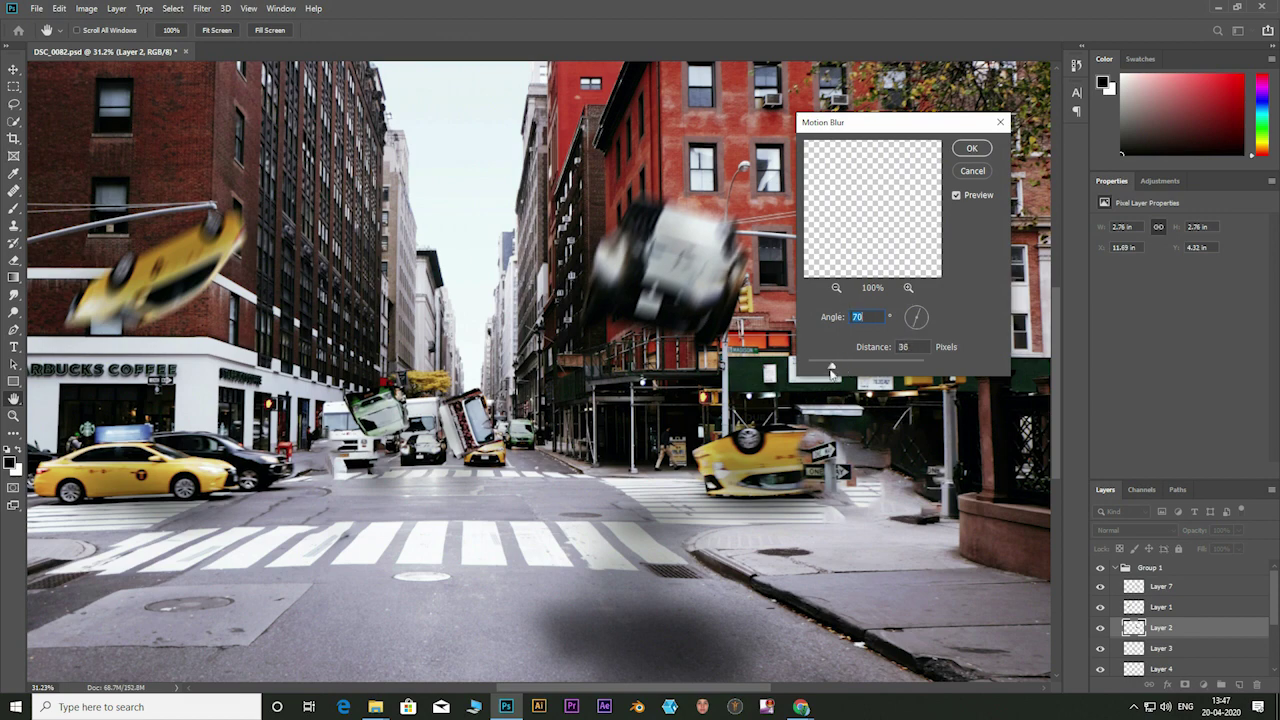
left_click_drag(831, 371, 828, 372)
left_click(975, 151)
key("b")
Step: Motion-blur the overturned truck on Layer 3 at angle -77, distance 38
left_click(1160, 648)
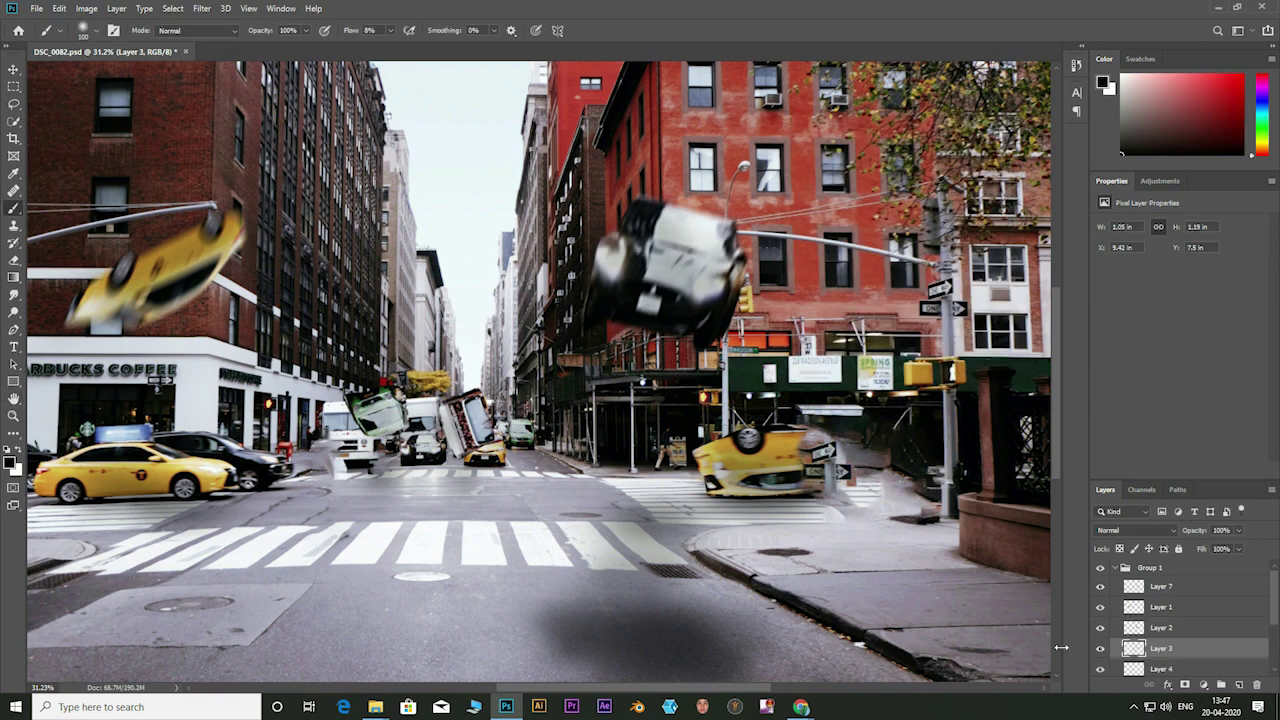
left_click(1100, 648)
left_click(1100, 648)
left_click(202, 8)
mouse_move(209, 159)
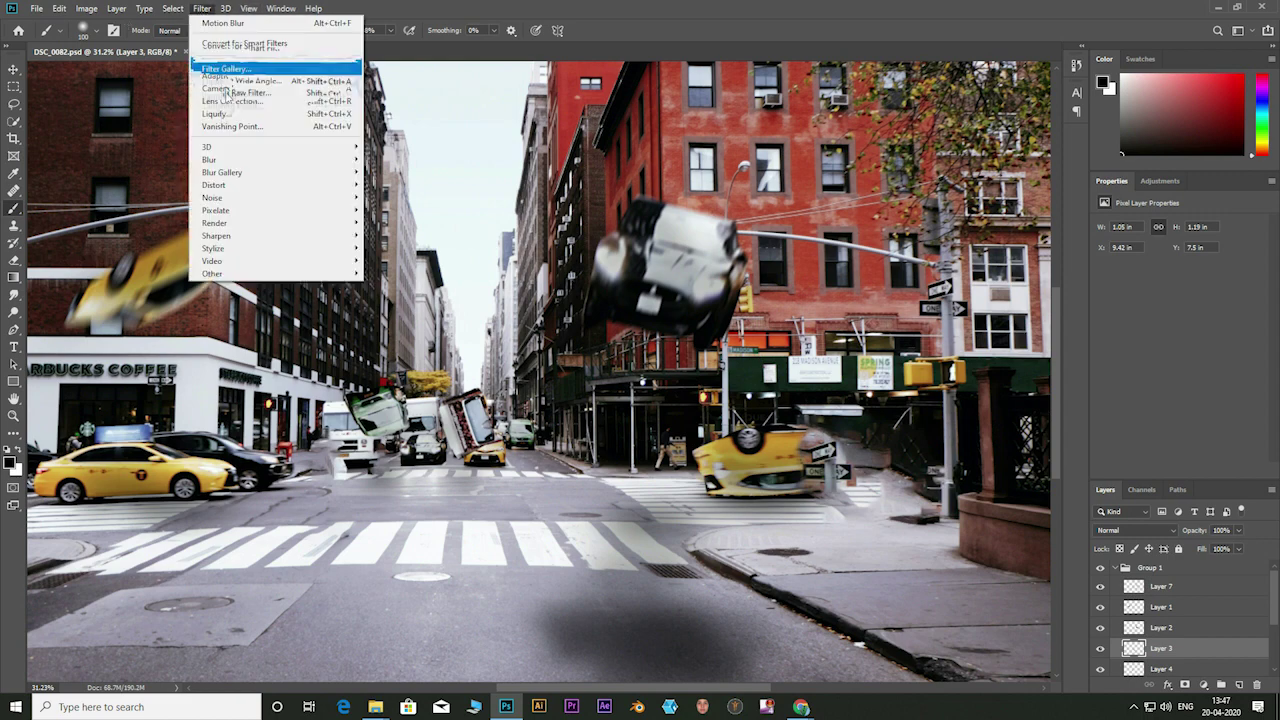
left_click(400, 235)
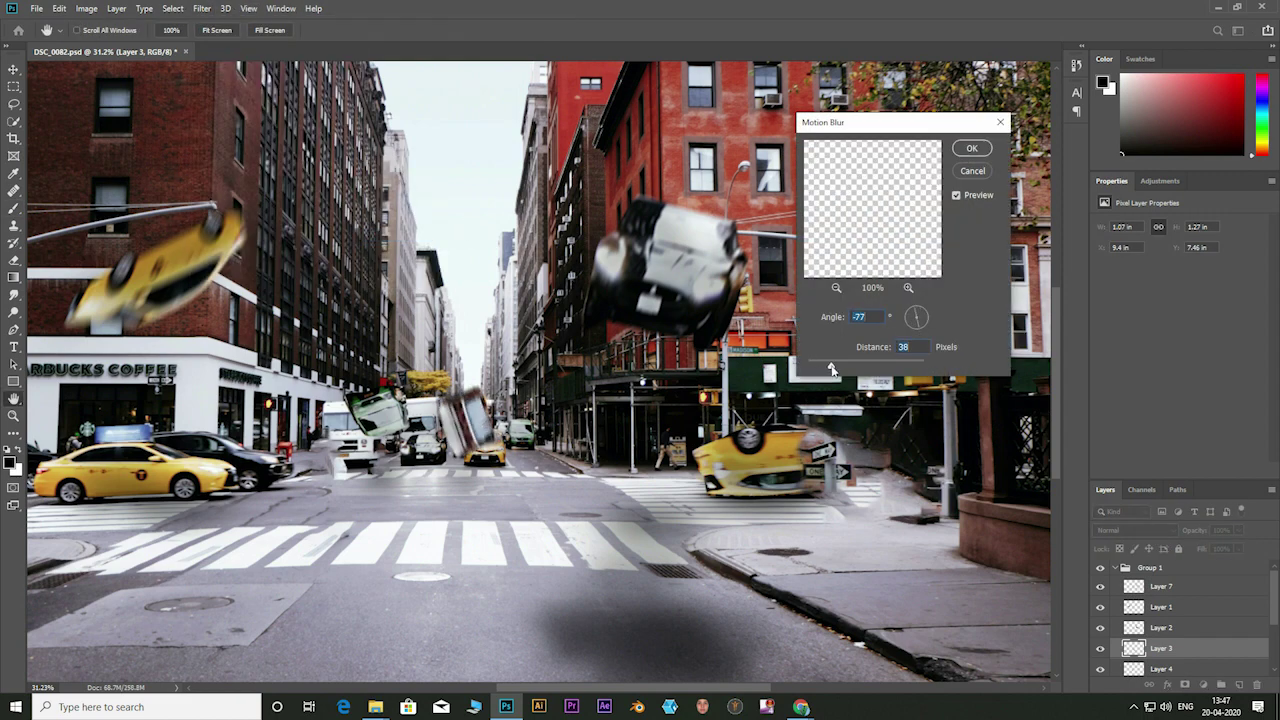
left_click(971, 148)
left_click(202, 8)
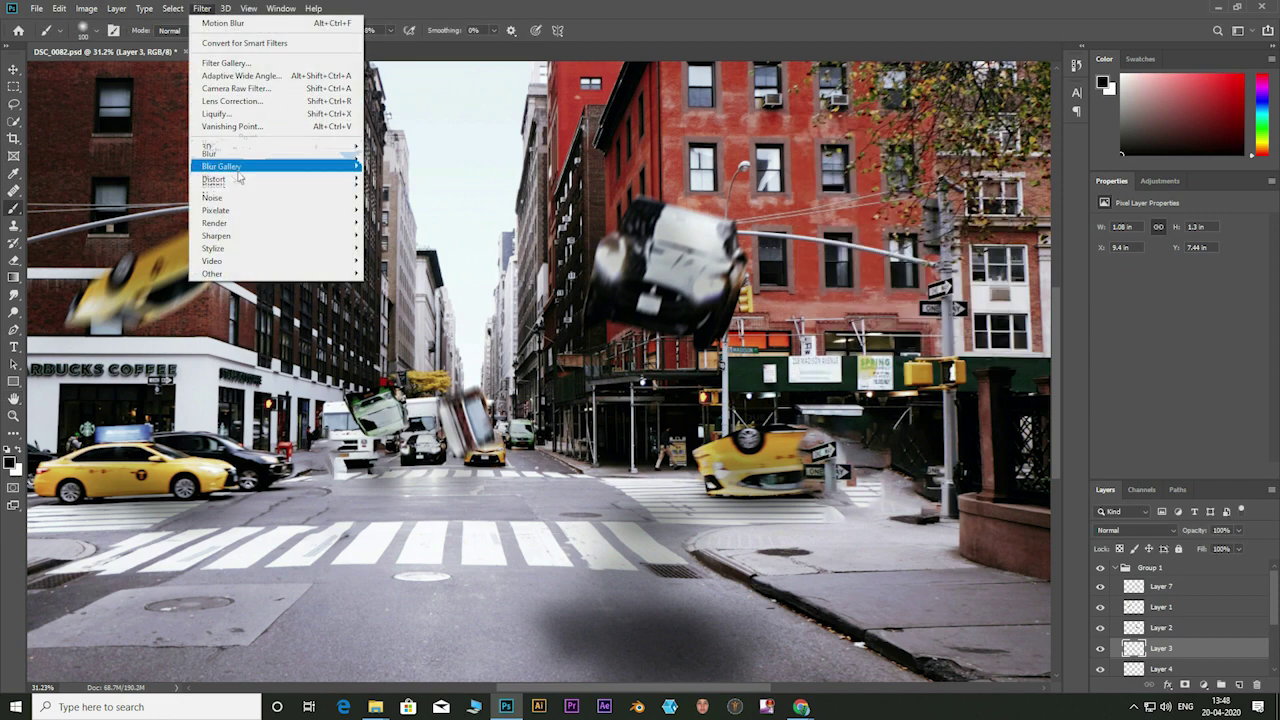
left_click(400, 235)
left_click(972, 165)
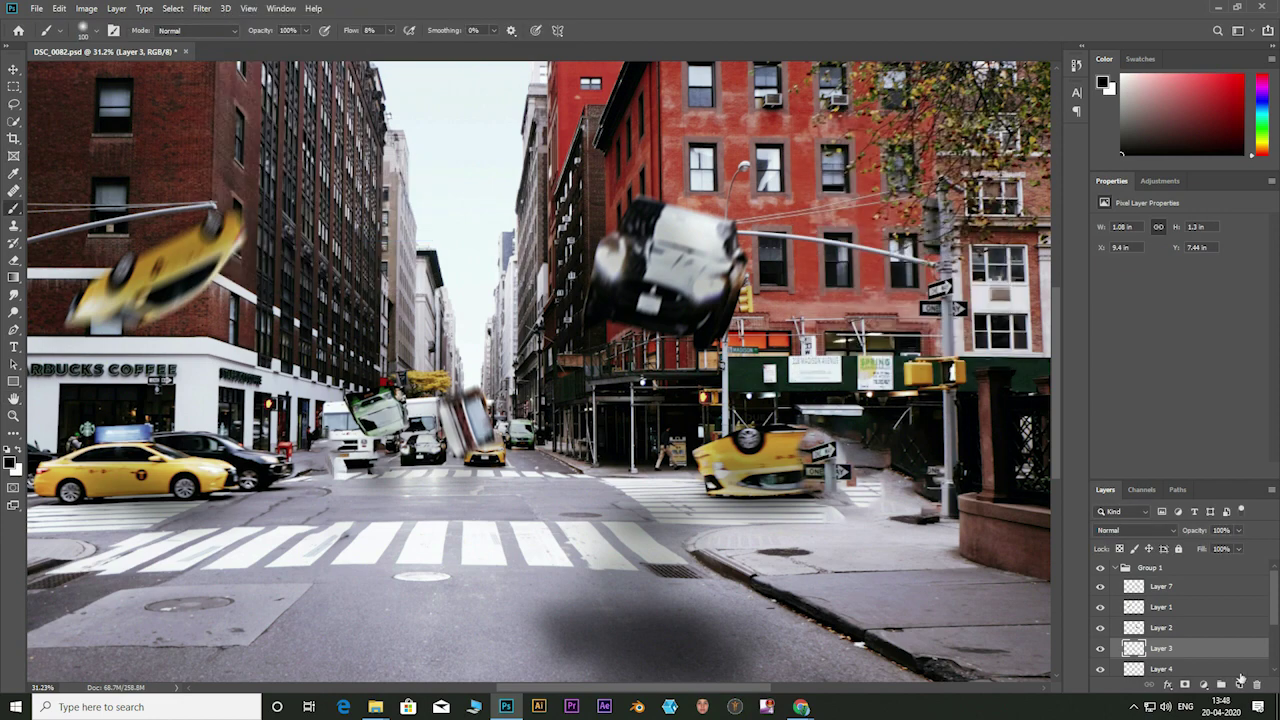
Step: Select Layer 4, the small green car, and open the blur filters
scroll(1190, 620, "down", 2)
left_click(1160, 635)
left_click(202, 8)
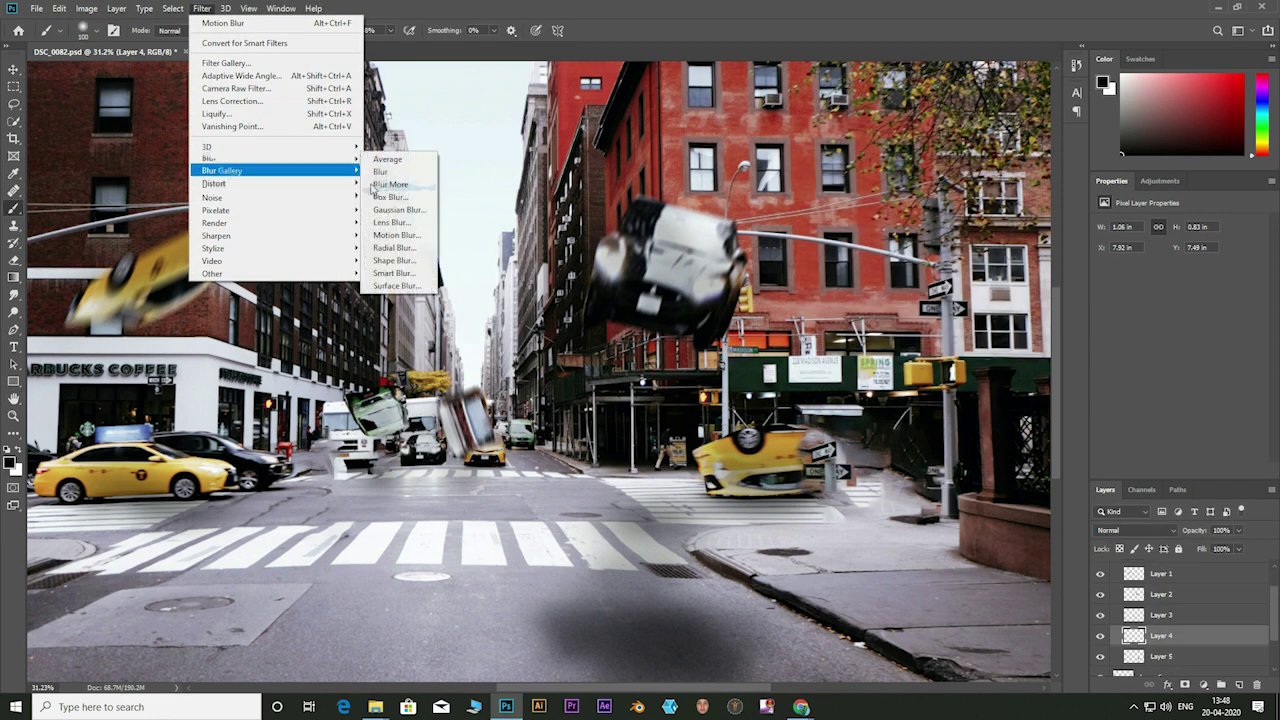
Step: Apply Motion Blur at angle 71, distance 25 to the green car on Layer 4
left_click(396, 235)
left_click_drag(869, 372, 829, 371)
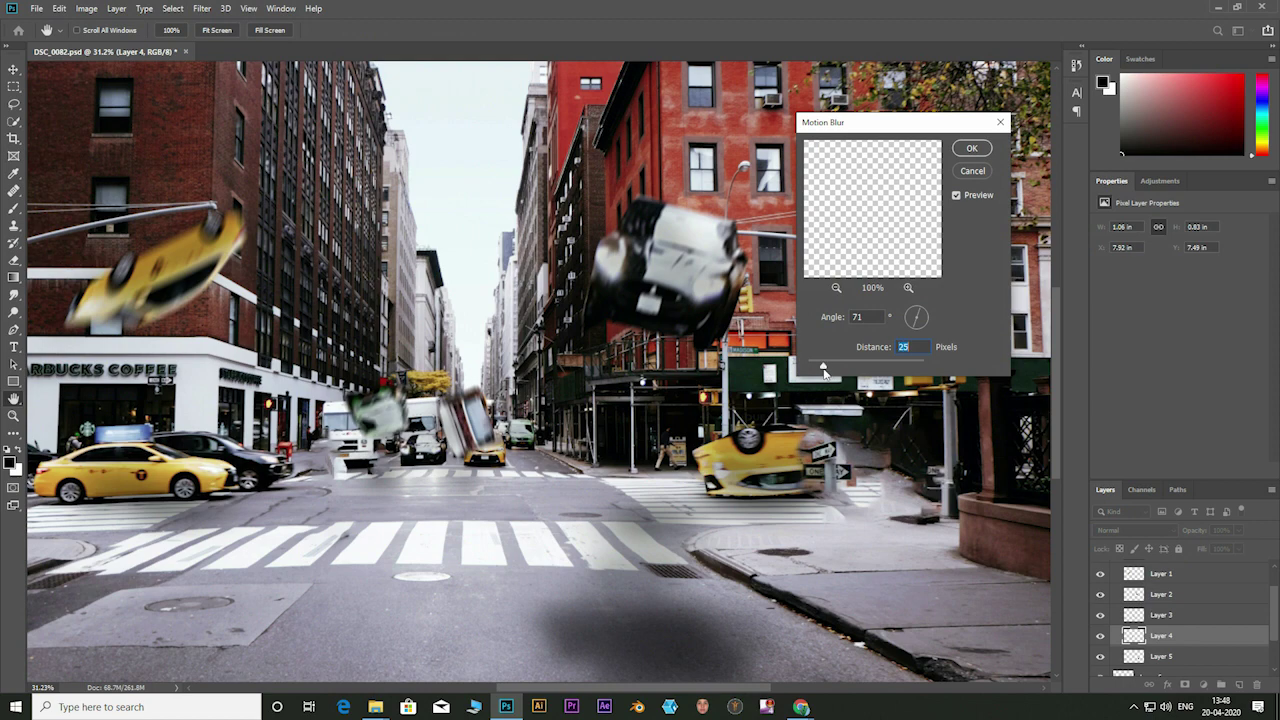
left_click(971, 148)
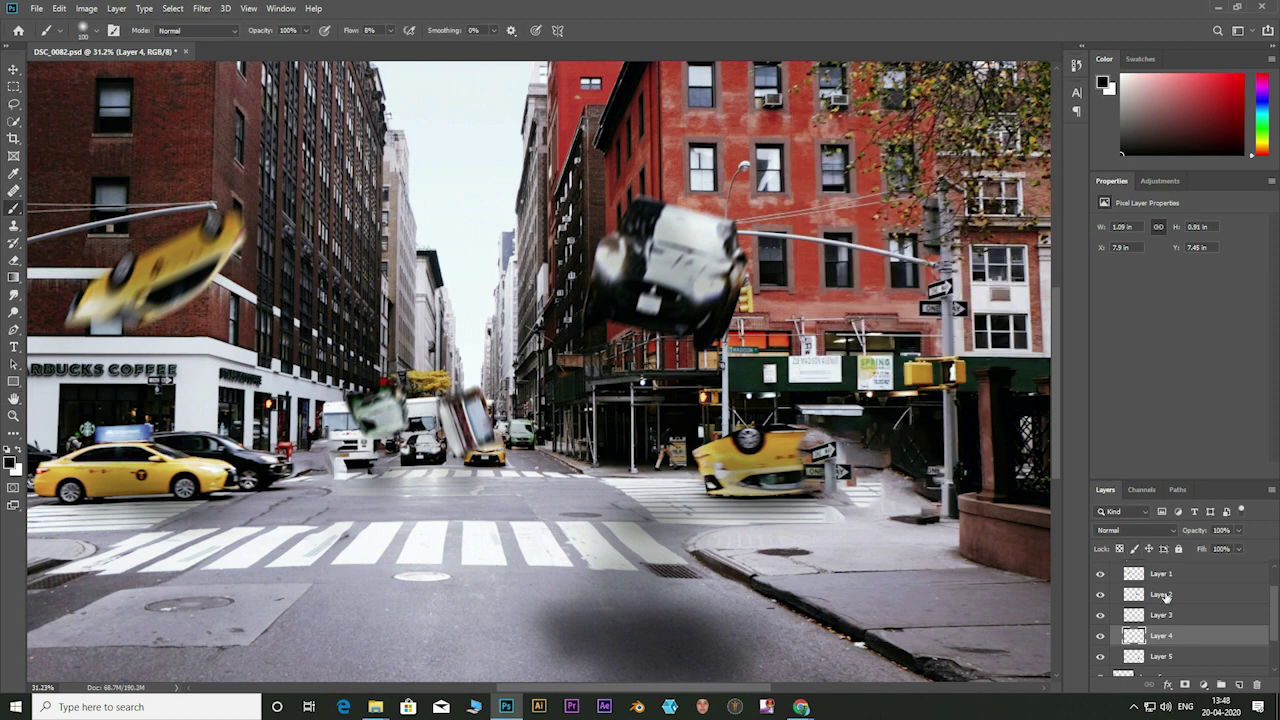
scroll(1276, 627, "down", 1)
Step: Give the upside-down yellow car on Layer 5 a lighter Motion Blur at distance 8
key("alt+bracketleft")
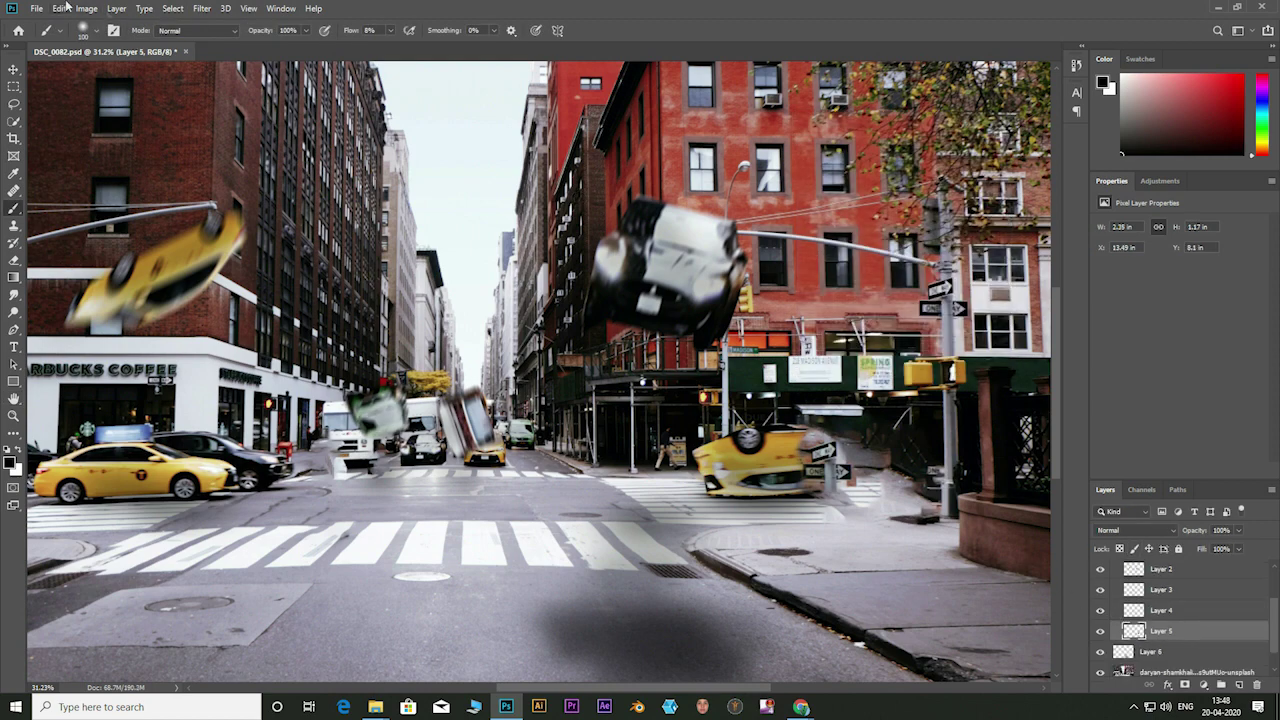
left_click(201, 8)
left_click(400, 229)
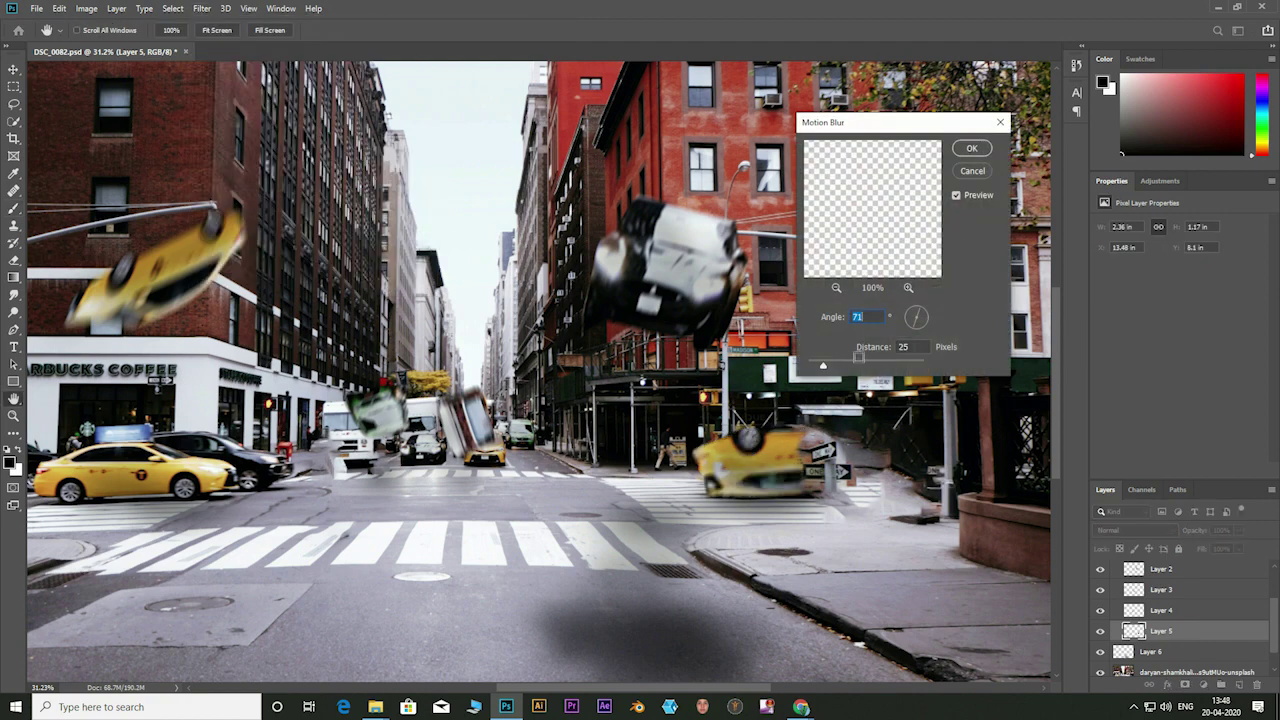
left_click(975, 171)
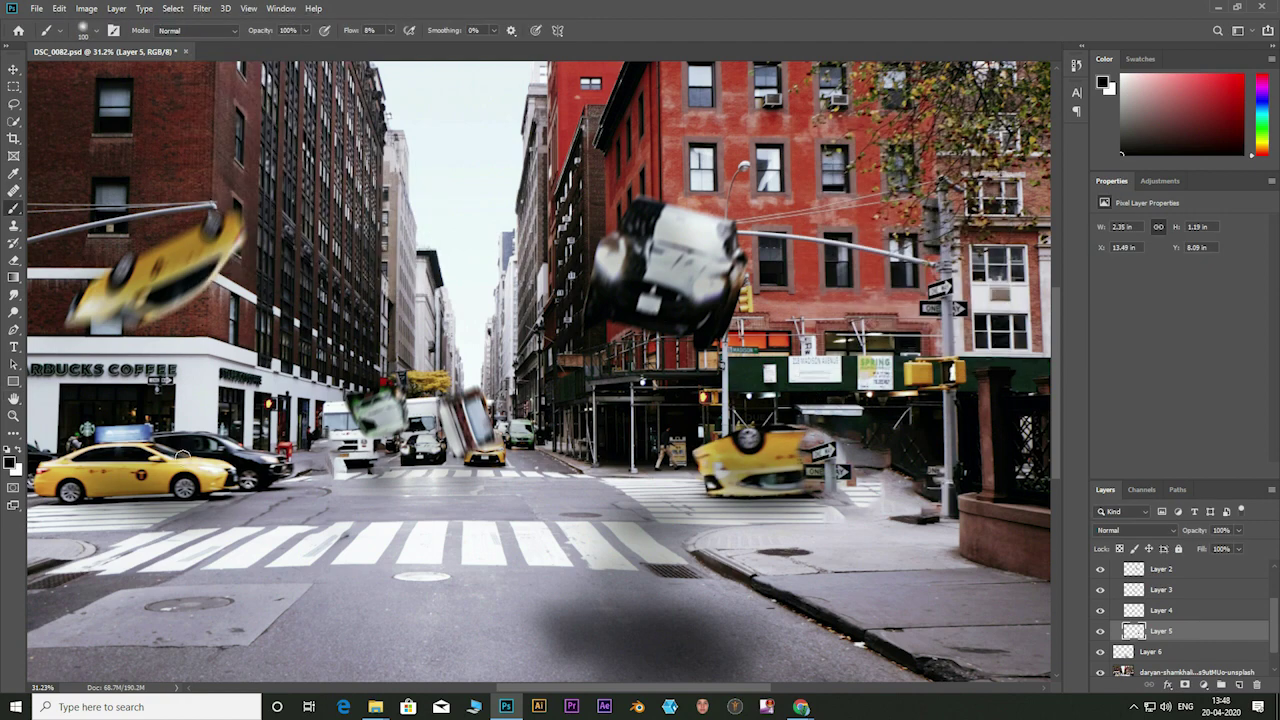
scroll(1170, 640, "down", 1)
Step: Trace the parked yellow taxi with the Pen tool and copy it onto its own layer
left_click(1195, 645)
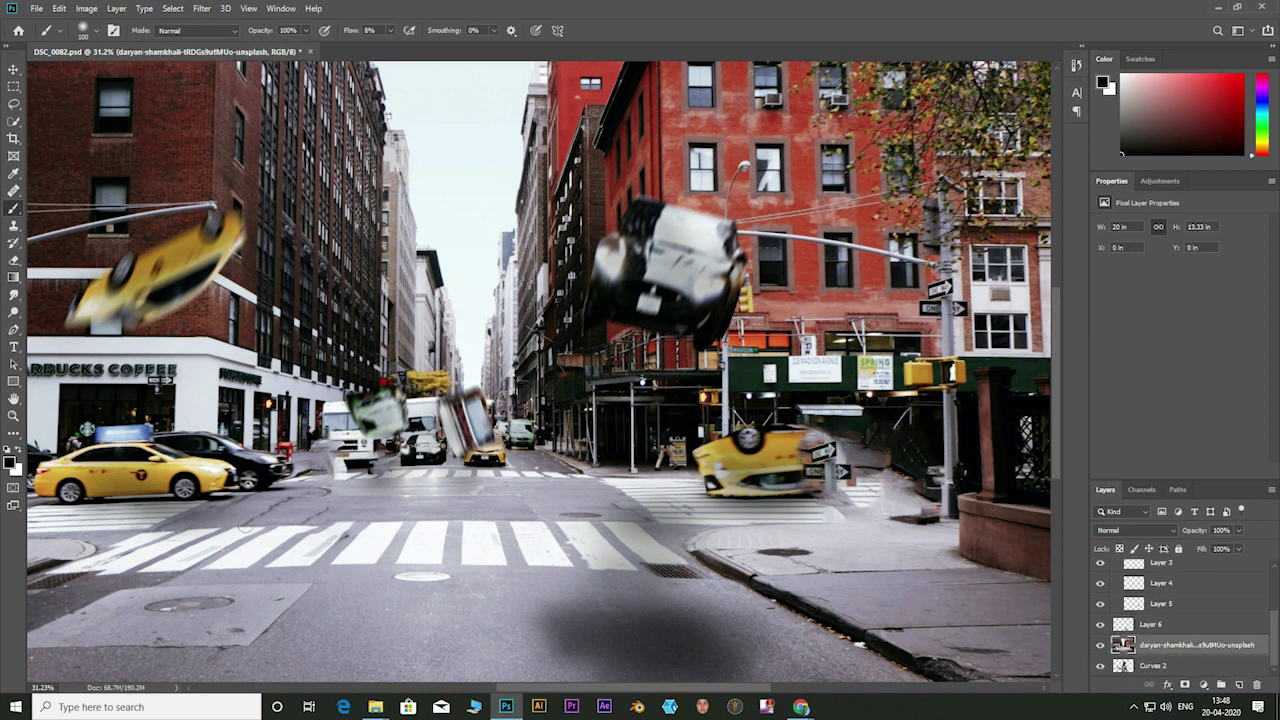
key("p")
left_click(48, 495)
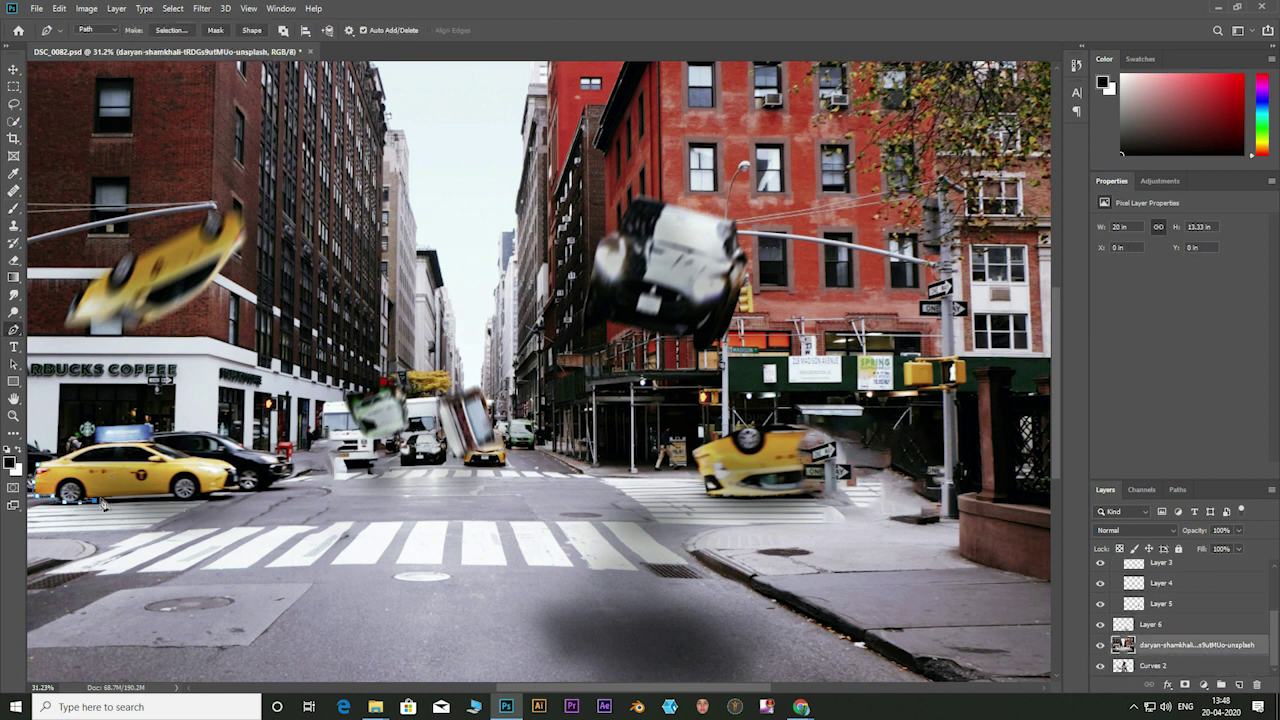
left_click_drag(237, 492, 232, 458)
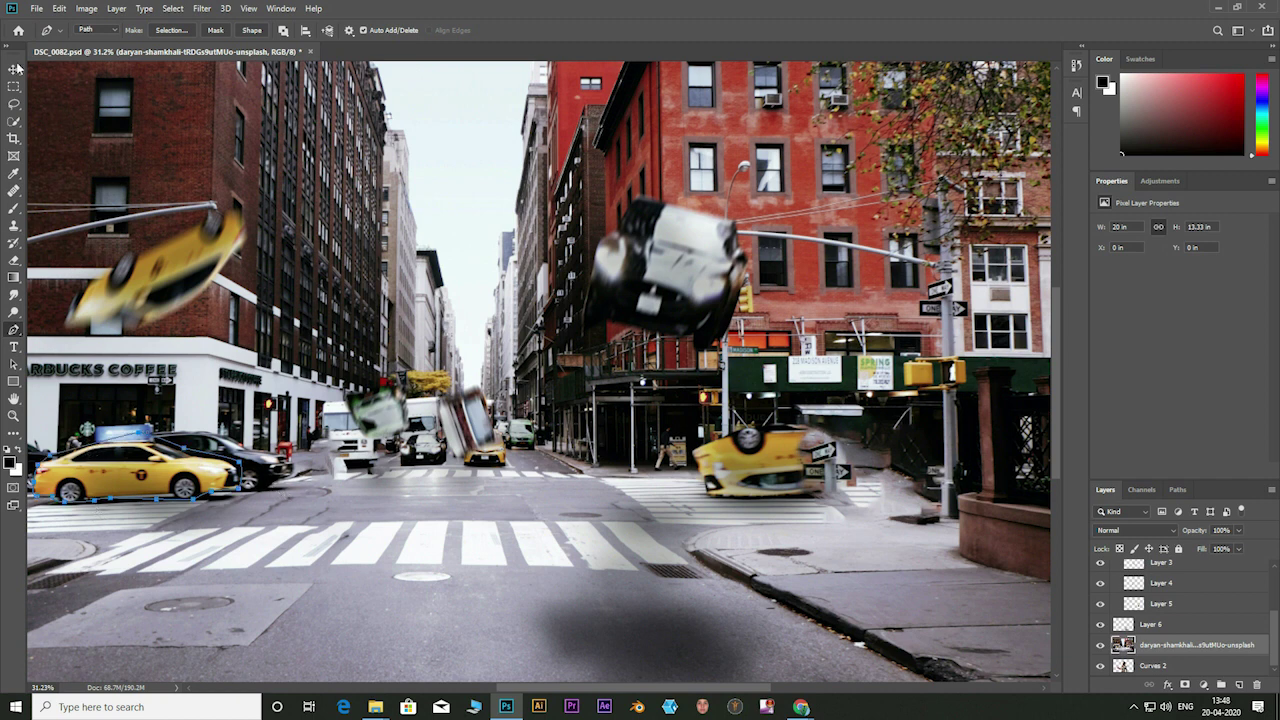
key("ctrl+Return")
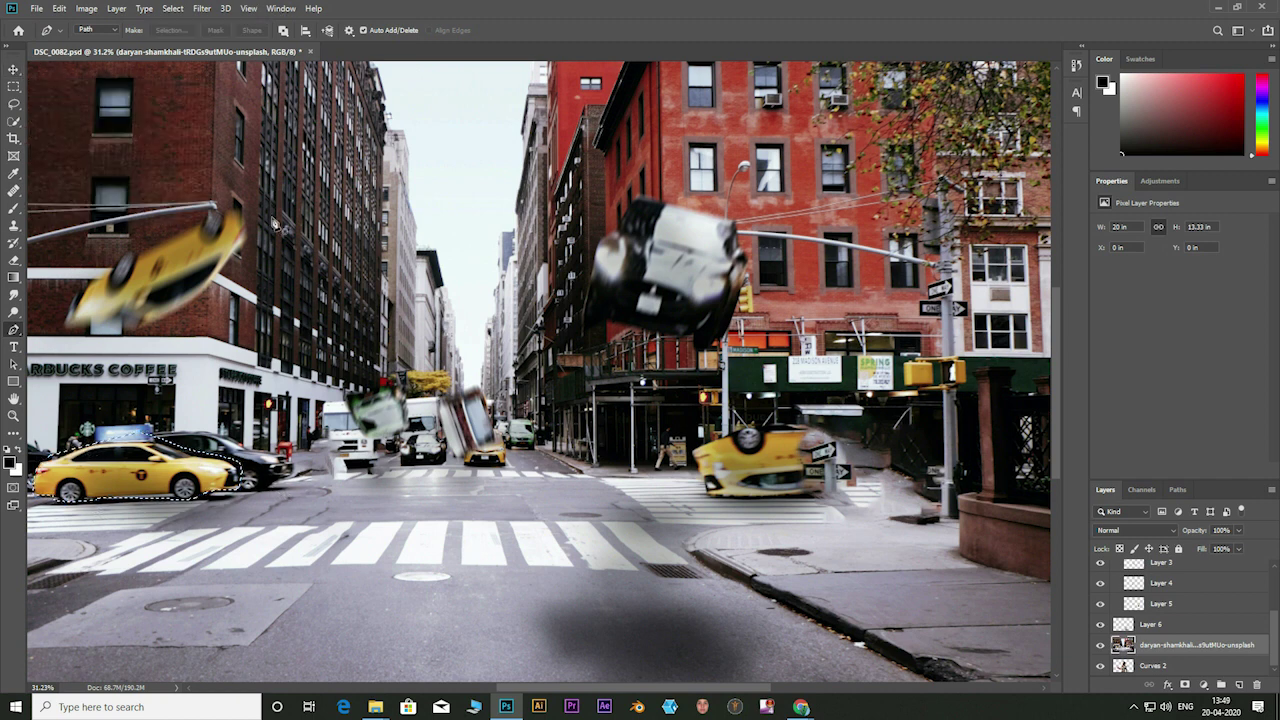
key("ctrl+j")
Step: Content-Aware Fill the taxi's original spot on the street photo using Layer 8's outline
right_click(1122, 647)
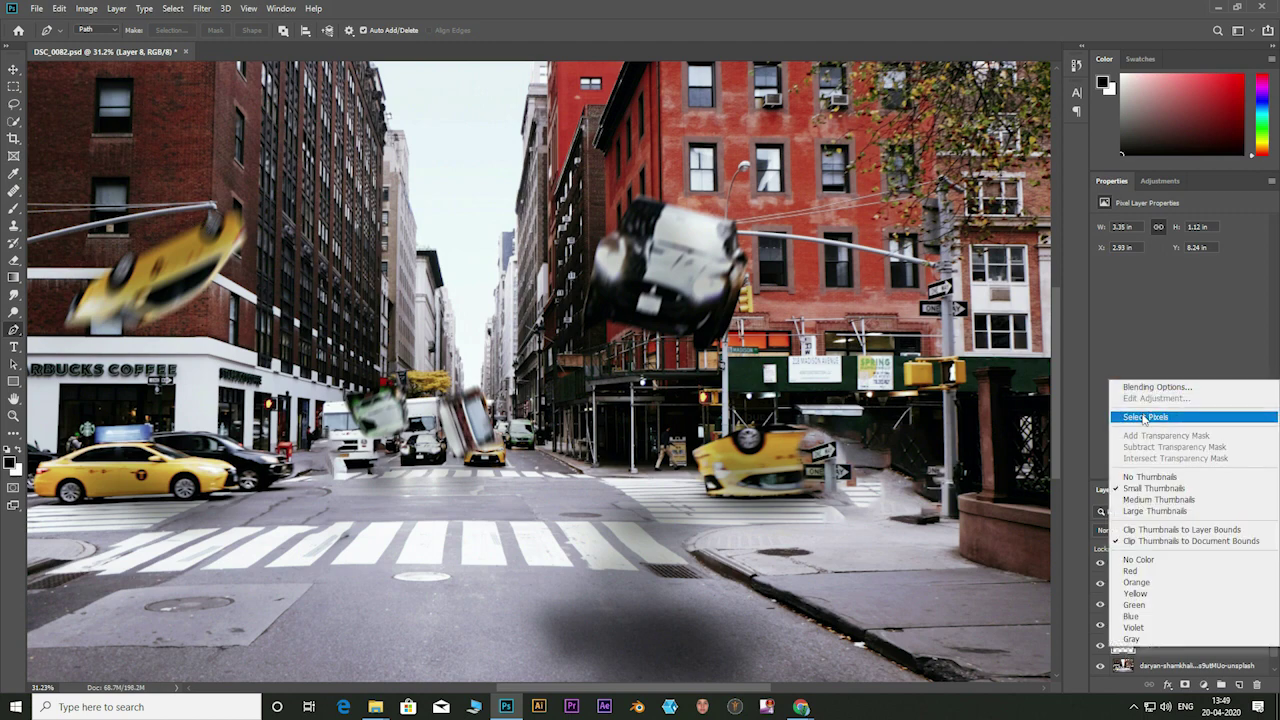
left_click(1150, 419)
left_click(1190, 665)
left_click(59, 8)
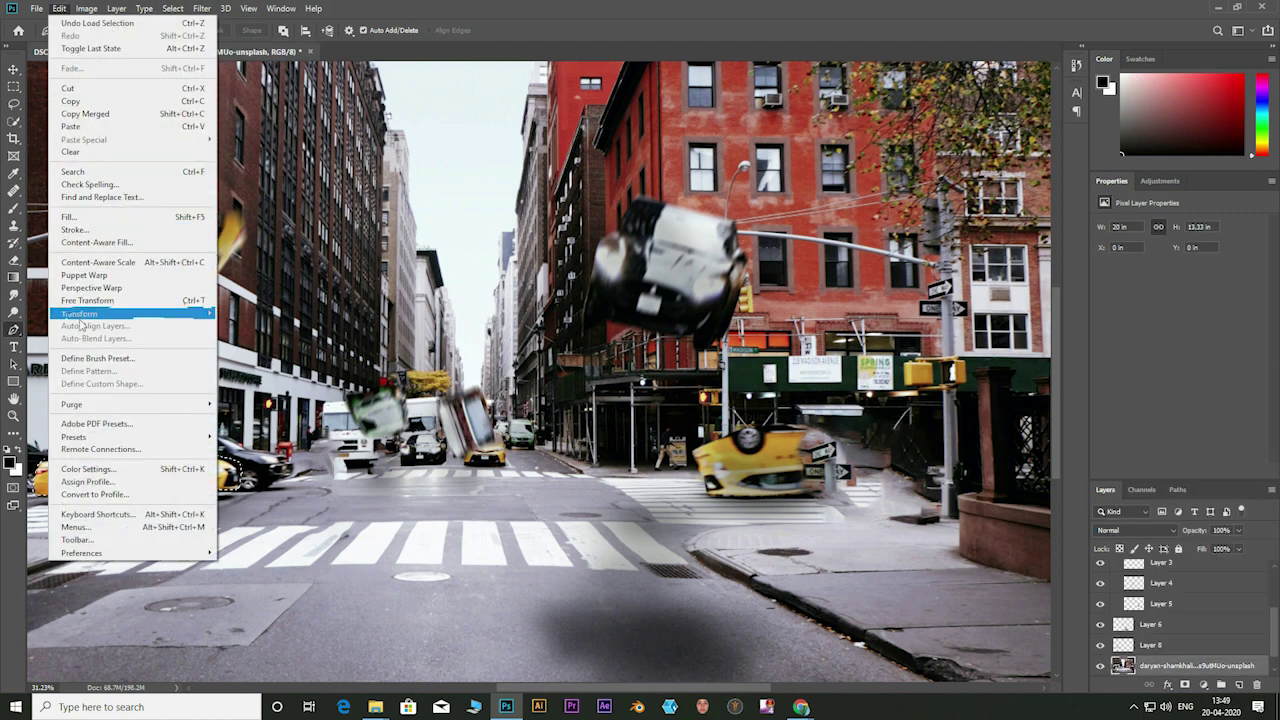
left_click(80, 242)
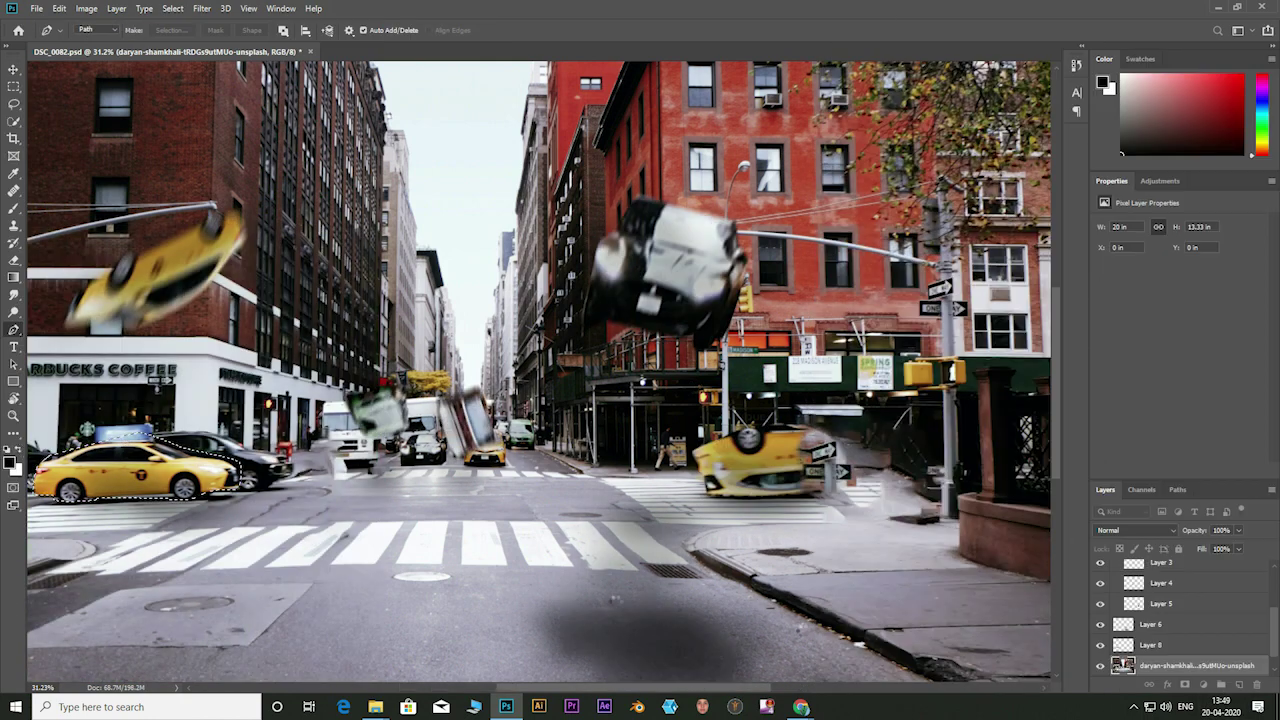
left_click(1177, 648)
Step: Rotate the lower-left taxi about 13 degrees counter-clockwise and clear the selection
key("ctrl+t")
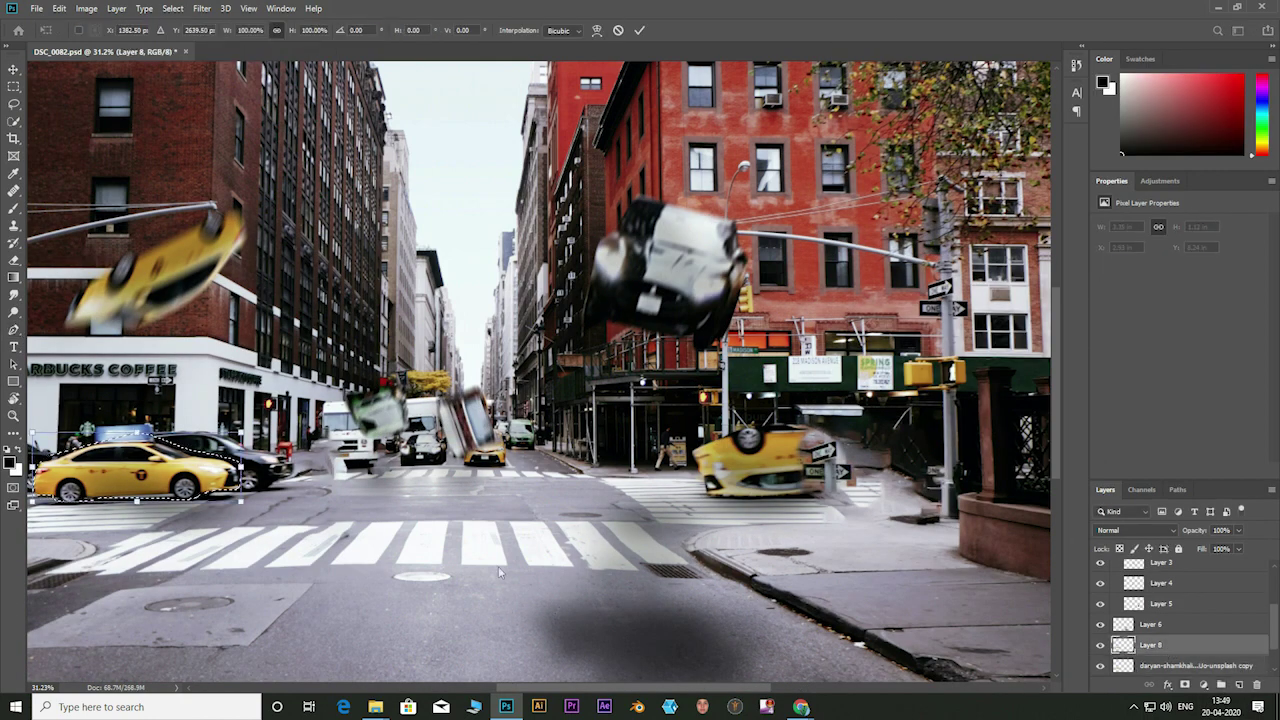
left_click_drag(290, 403, 289, 380)
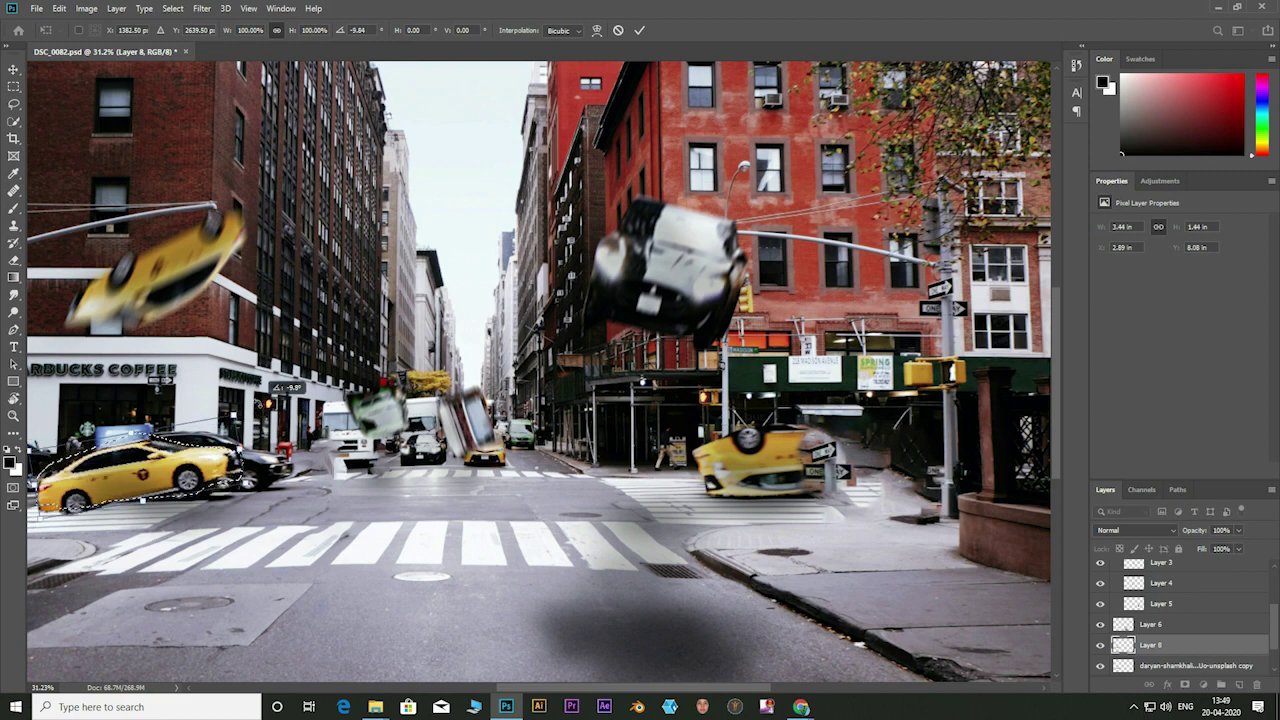
key("Return")
key("p")
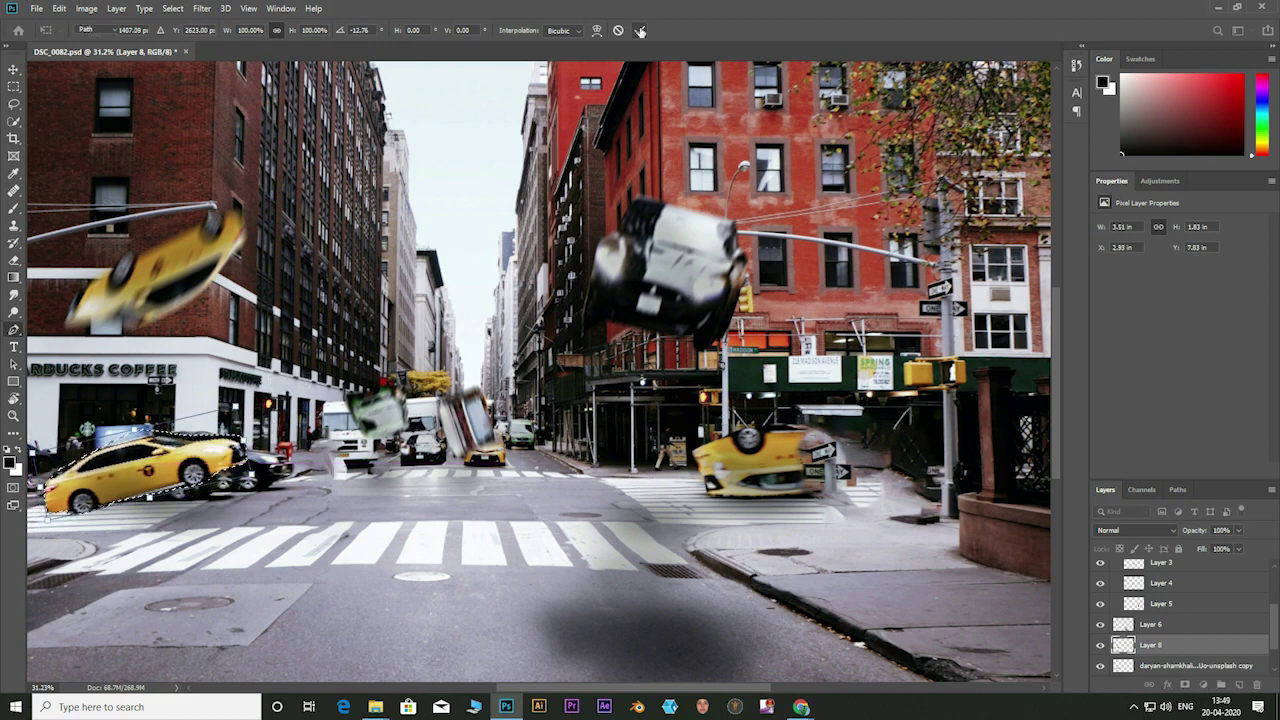
key("ctrl+d")
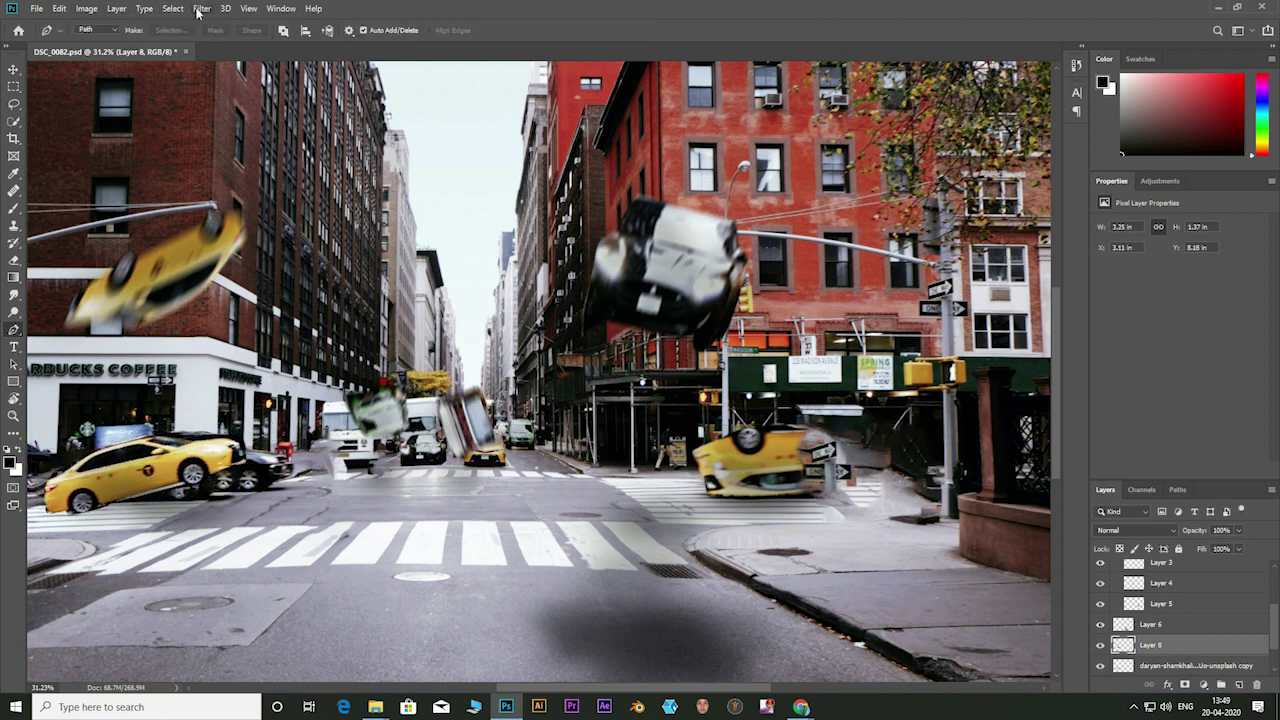
Step: Apply Motion Blur at angle 62, distance 57 px to the lower-left taxi
left_click(200, 9)
mouse_move(222, 172)
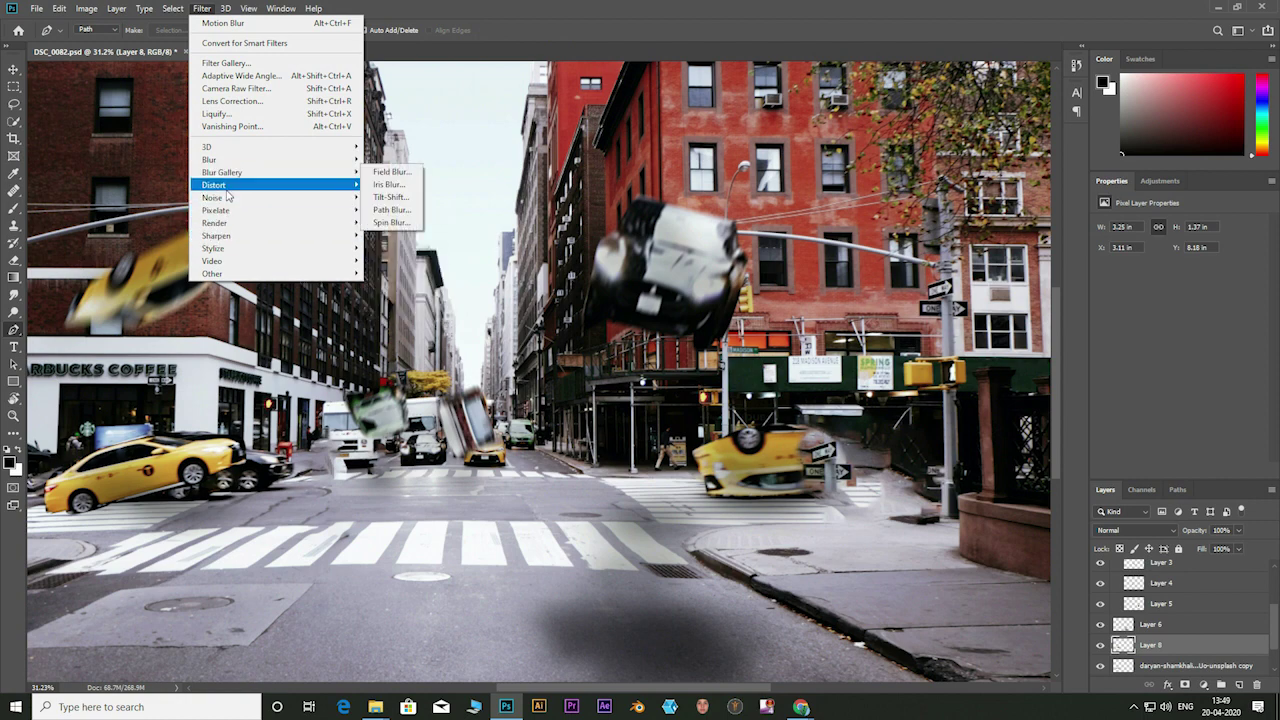
left_click(395, 235)
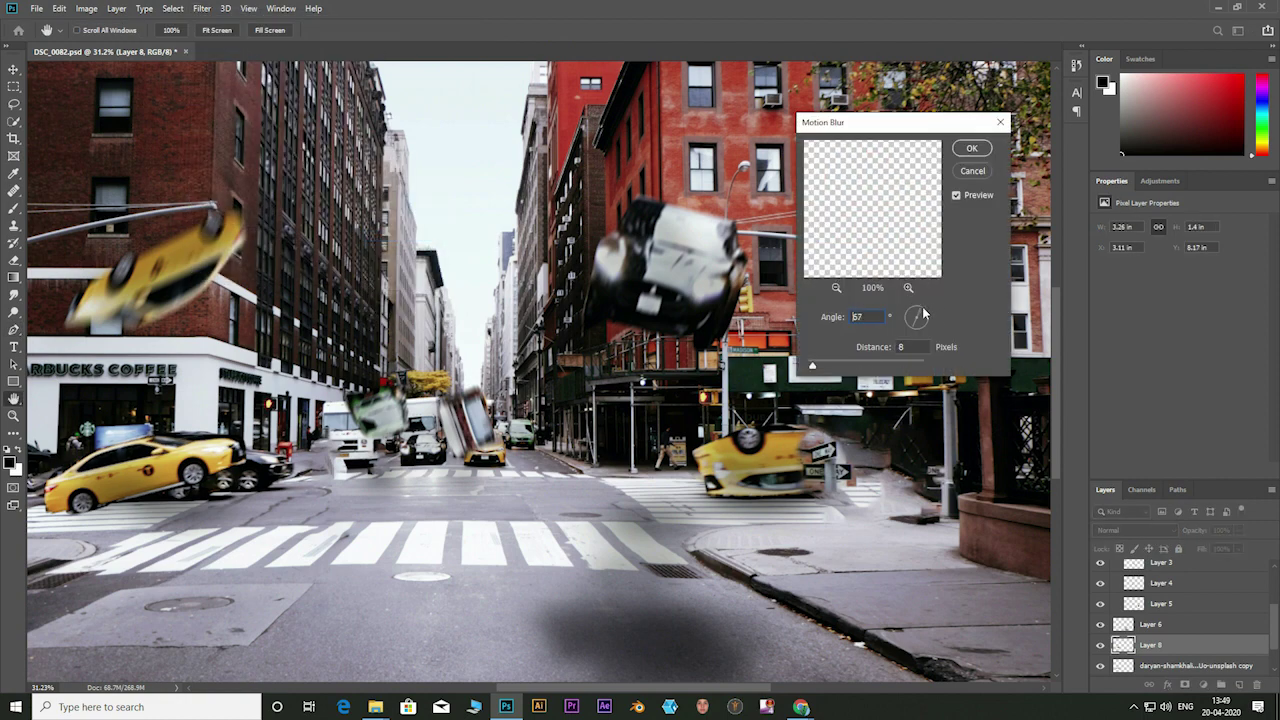
key("Tab")
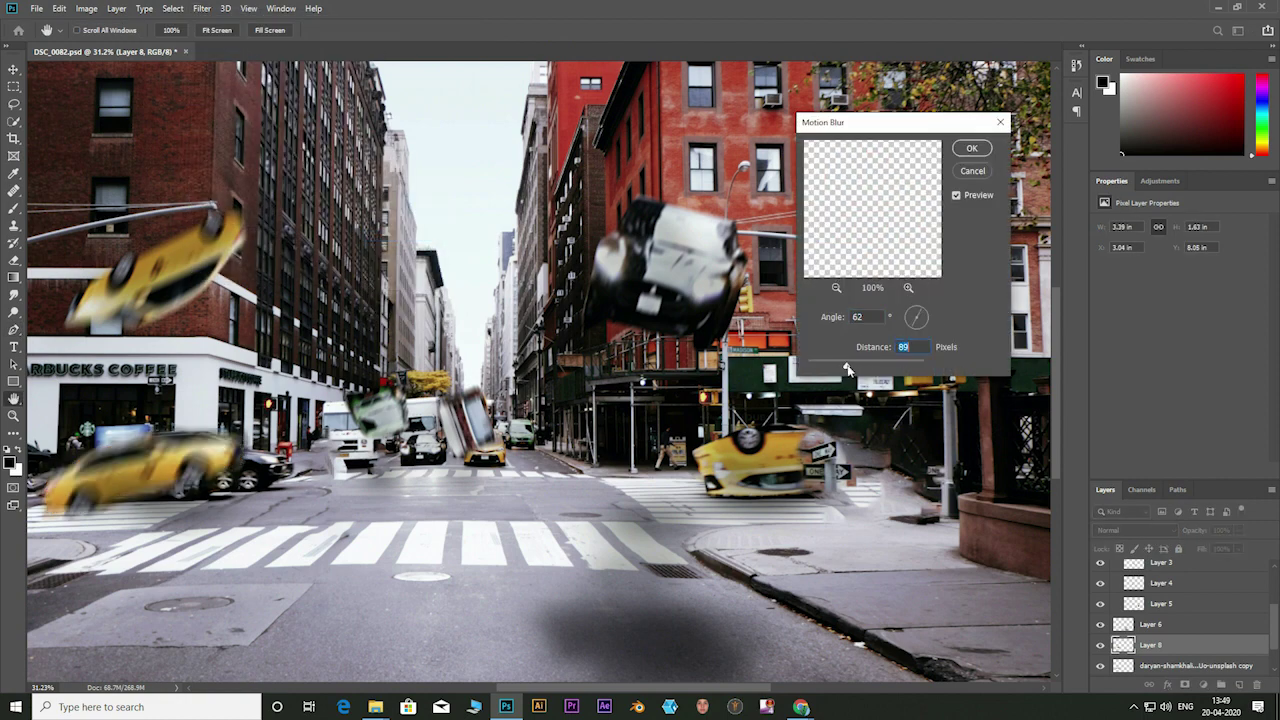
left_click_drag(847, 370, 840, 371)
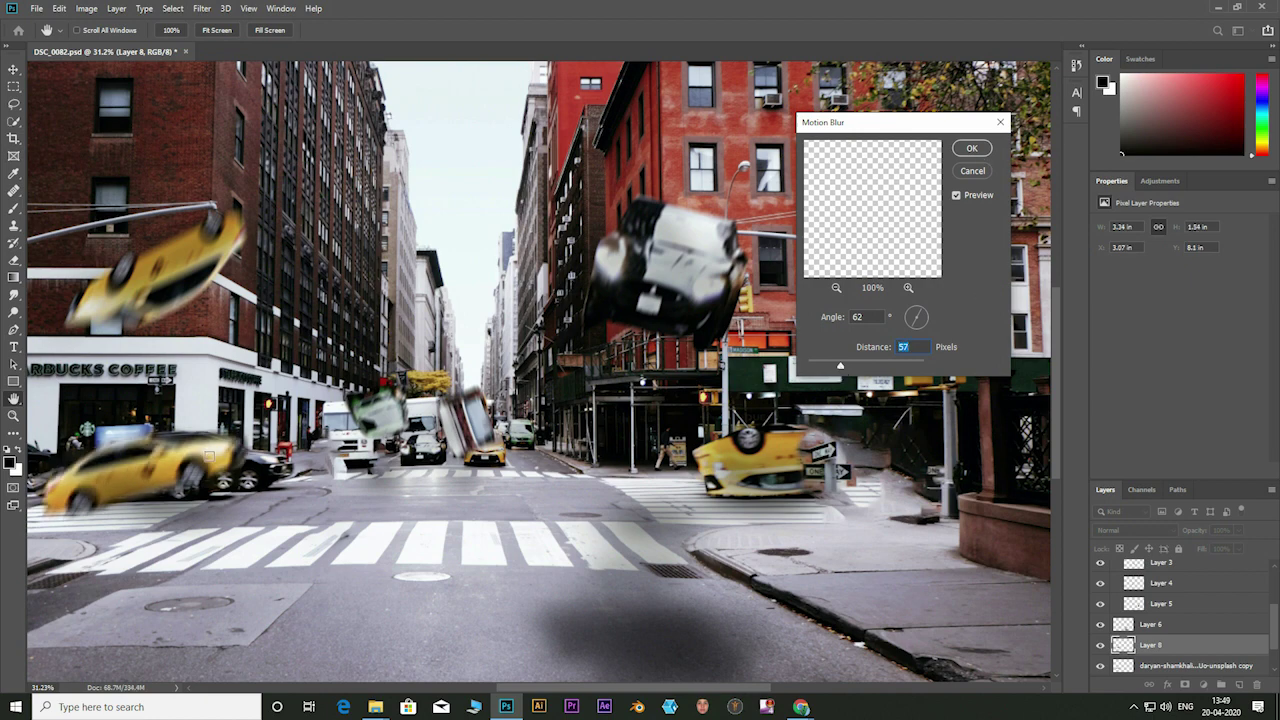
left_click(968, 148)
key("ctrl+t")
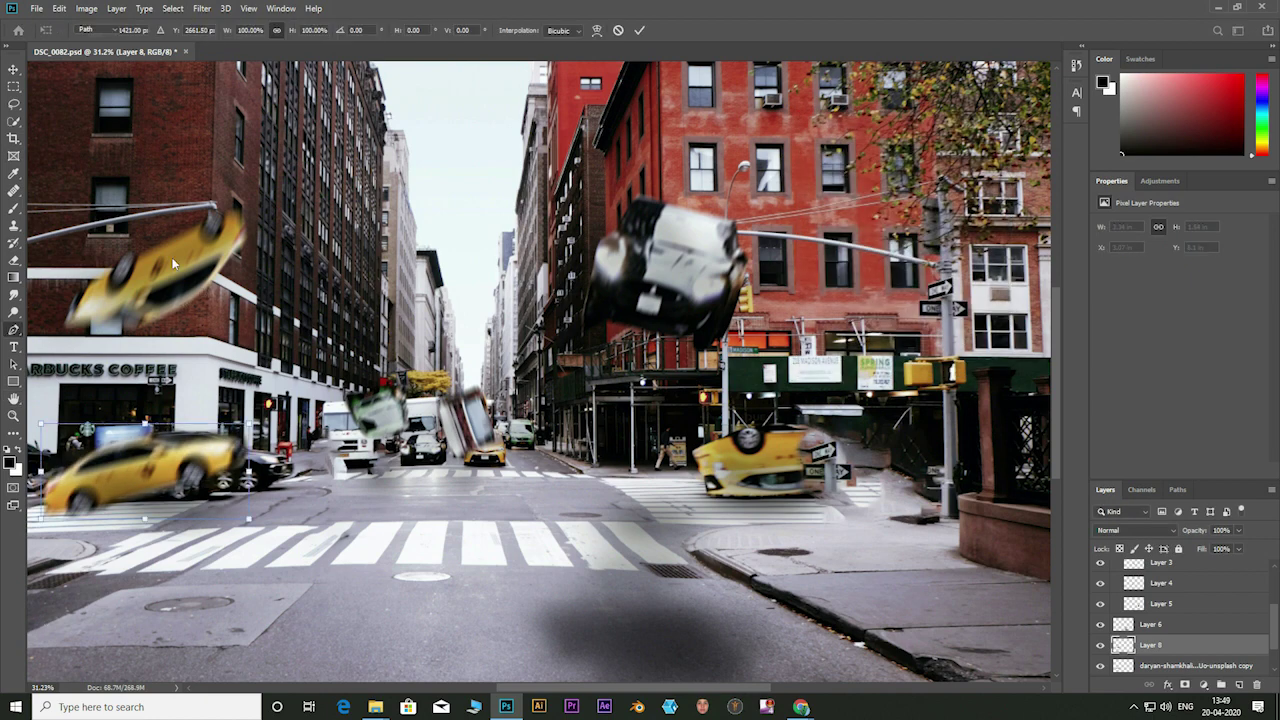
key("Return")
scroll(1230, 590, "up", 3)
left_click(1178, 607)
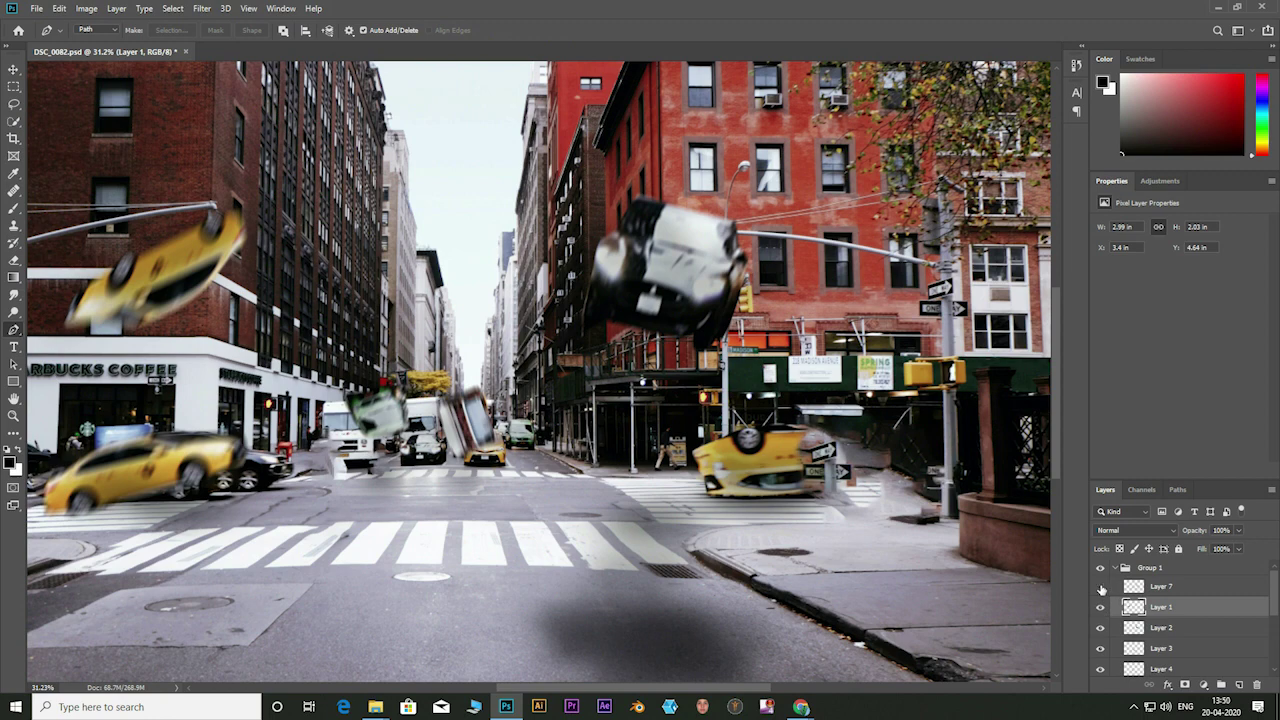
Step: Move and scale the upper flying taxi into the top-left corner over the building
key("ctrl+t")
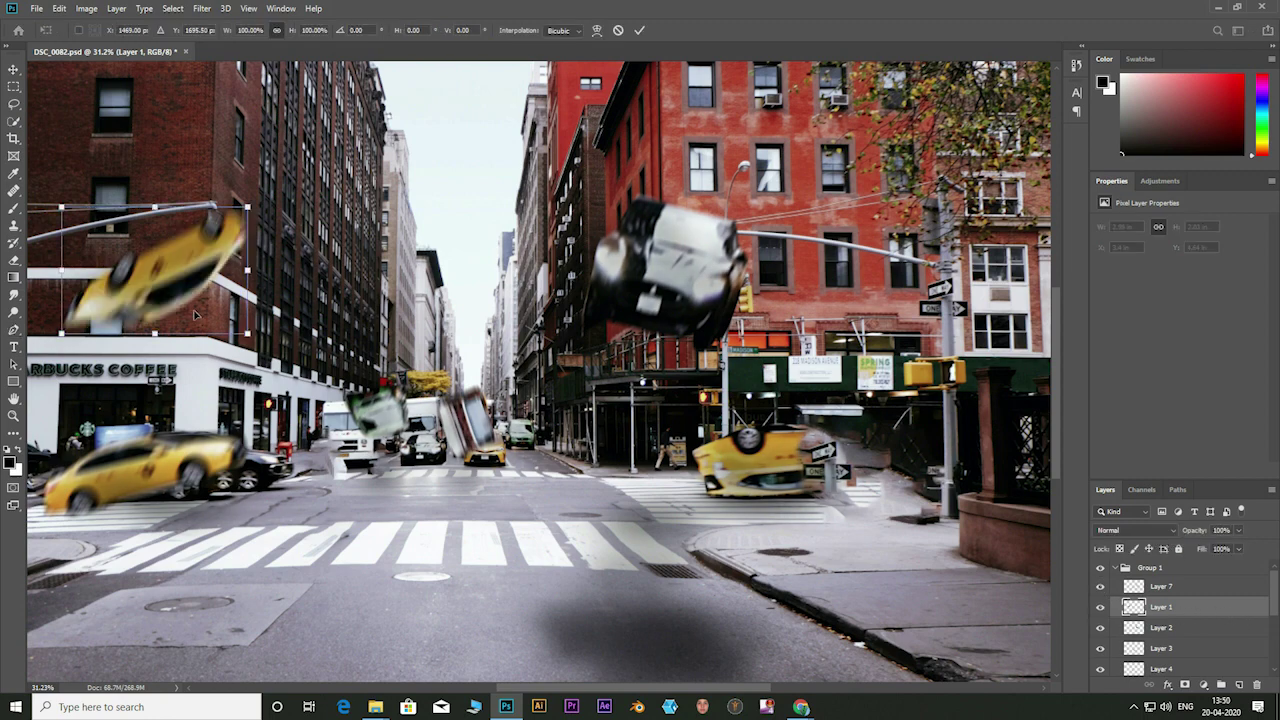
left_click_drag(196, 315, 399, 378)
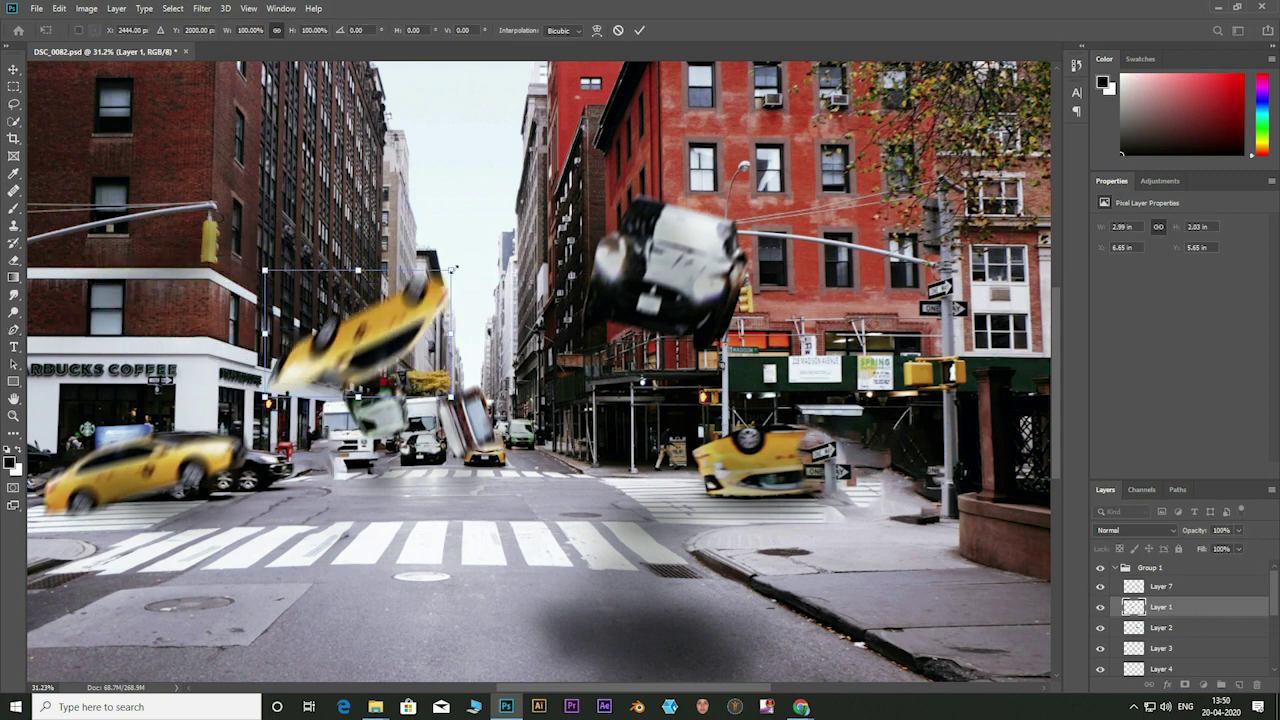
mouse_move(453, 270)
left_mouse_down()
mouse_move(381, 384)
mouse_move(115, 280)
left_mouse_up()
left_click_drag(22, 228, 8, 150)
left_click_drag(101, 224, 127, 224)
key("Return")
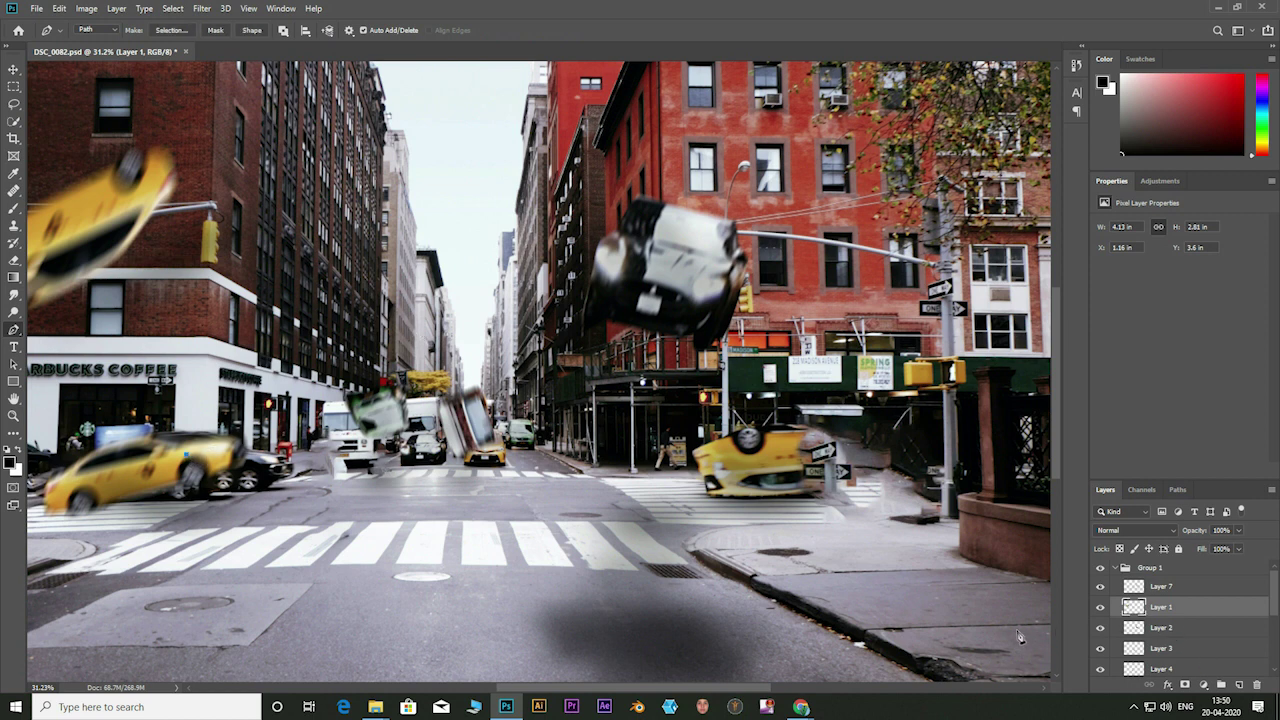
Step: Toggle layer visibility to identify the lower taxi, then select Layer 8
scroll(1160, 620, "down", 3)
left_click(1165, 625)
double_click(1101, 622)
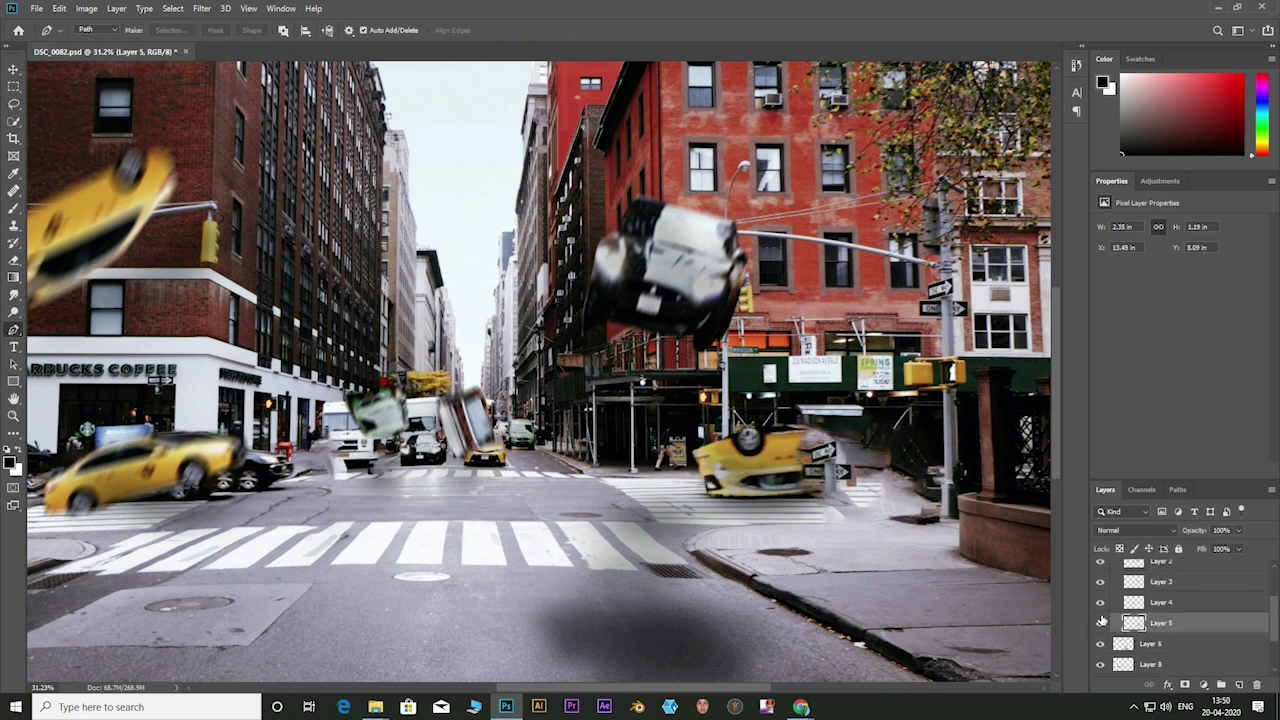
left_click(1101, 644)
left_click(1101, 664)
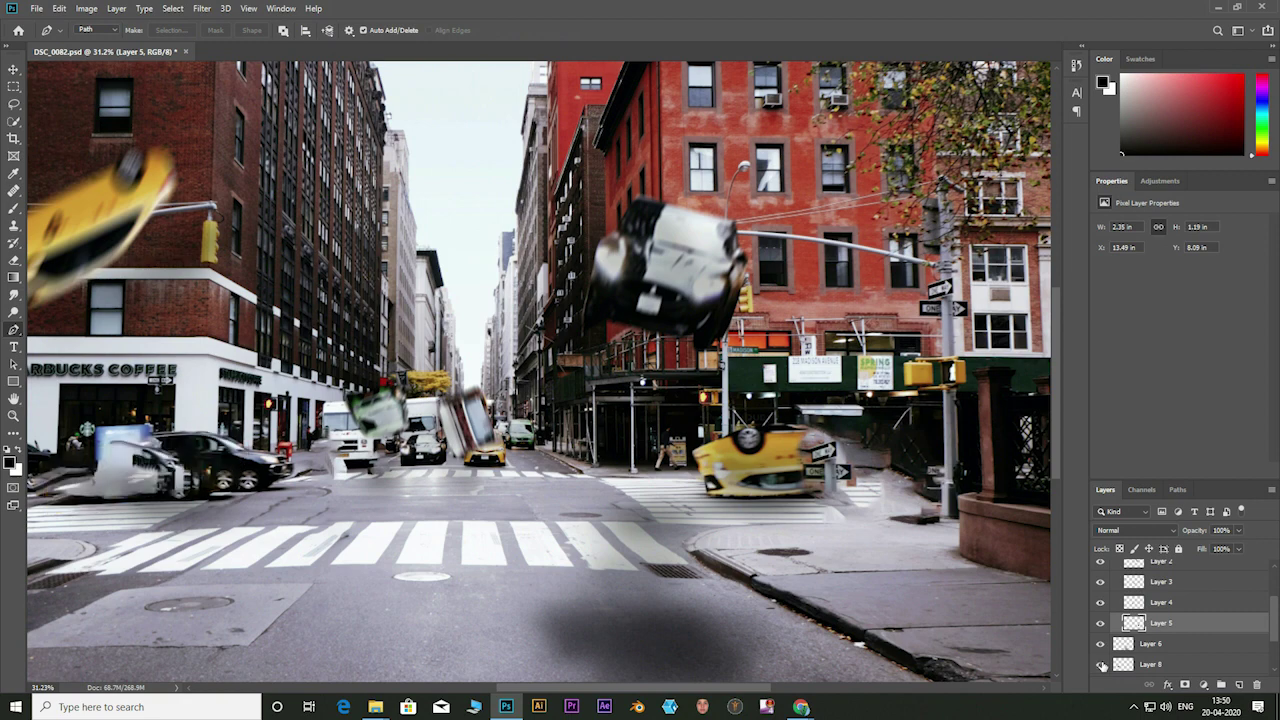
left_click(1165, 664)
Step: Rotate the lower-left taxi, move it toward the street centre and resize it to about 87%
key("ctrl+t")
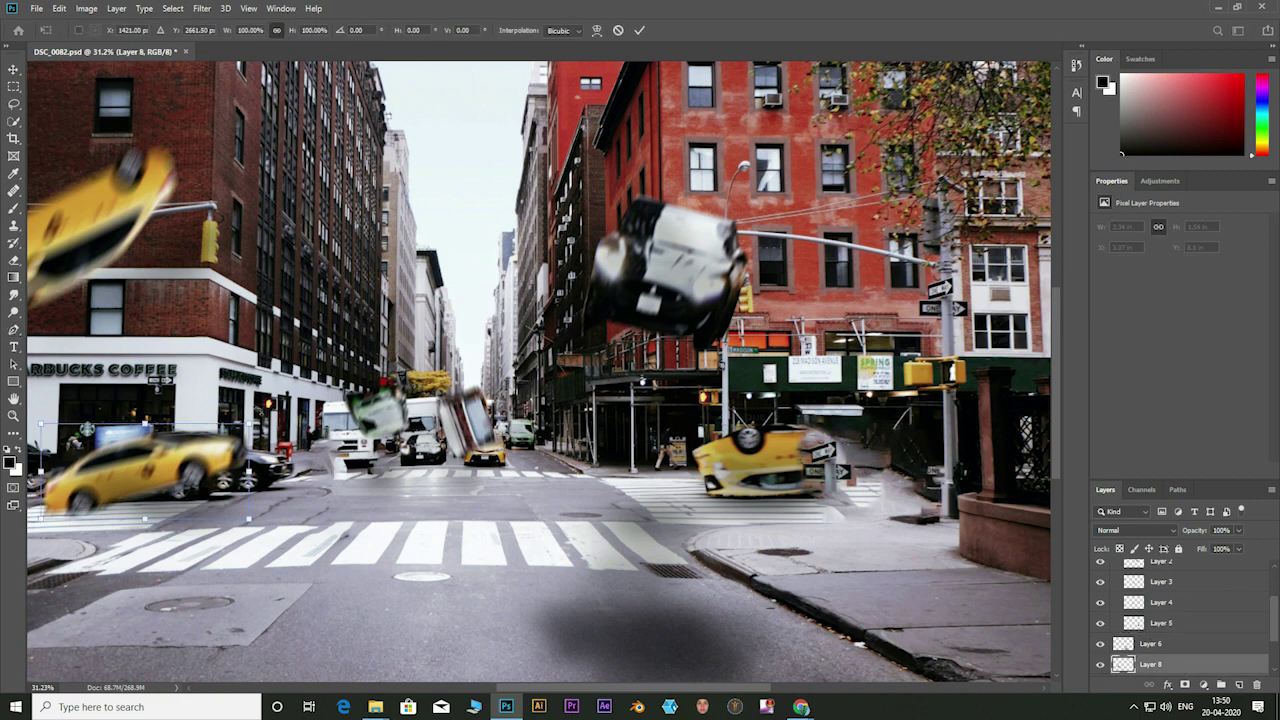
left_click_drag(255, 525, 258, 500)
mouse_move(202, 457)
left_mouse_down()
mouse_move(432, 437)
mouse_move(404, 420)
left_mouse_up()
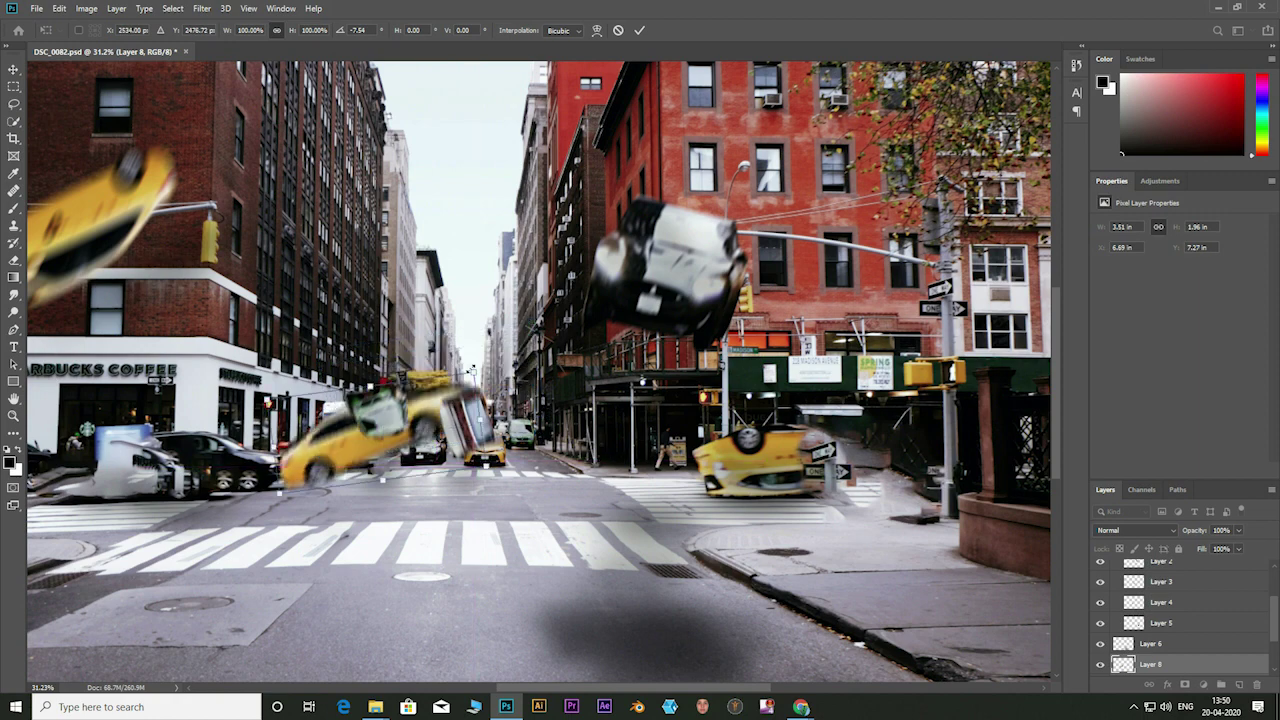
mouse_move(498, 372)
left_mouse_down()
mouse_move(510, 318)
mouse_move(491, 287)
mouse_move(1040, 268)
mouse_move(253, 470)
left_mouse_up()
left_click_drag(272, 420, 286, 398)
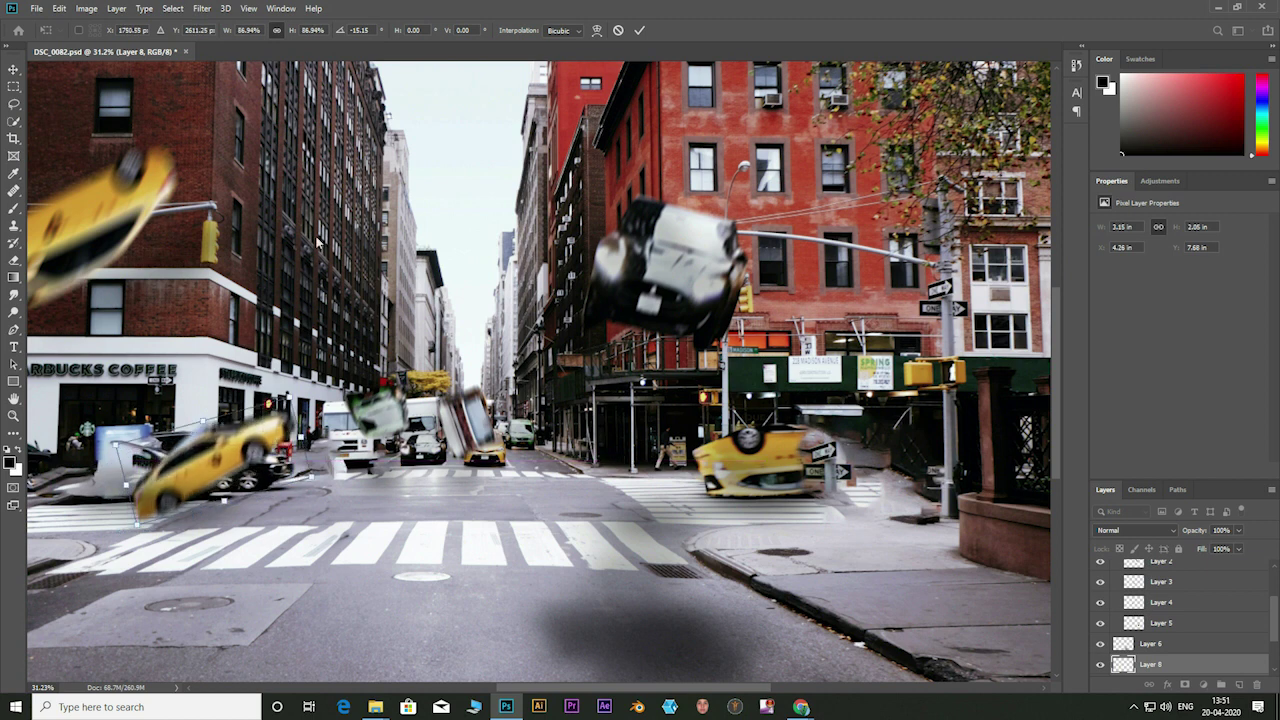
left_click(642, 31)
Step: Select the street photo background layer with the Brush tool active
key("p")
left_click(1152, 644)
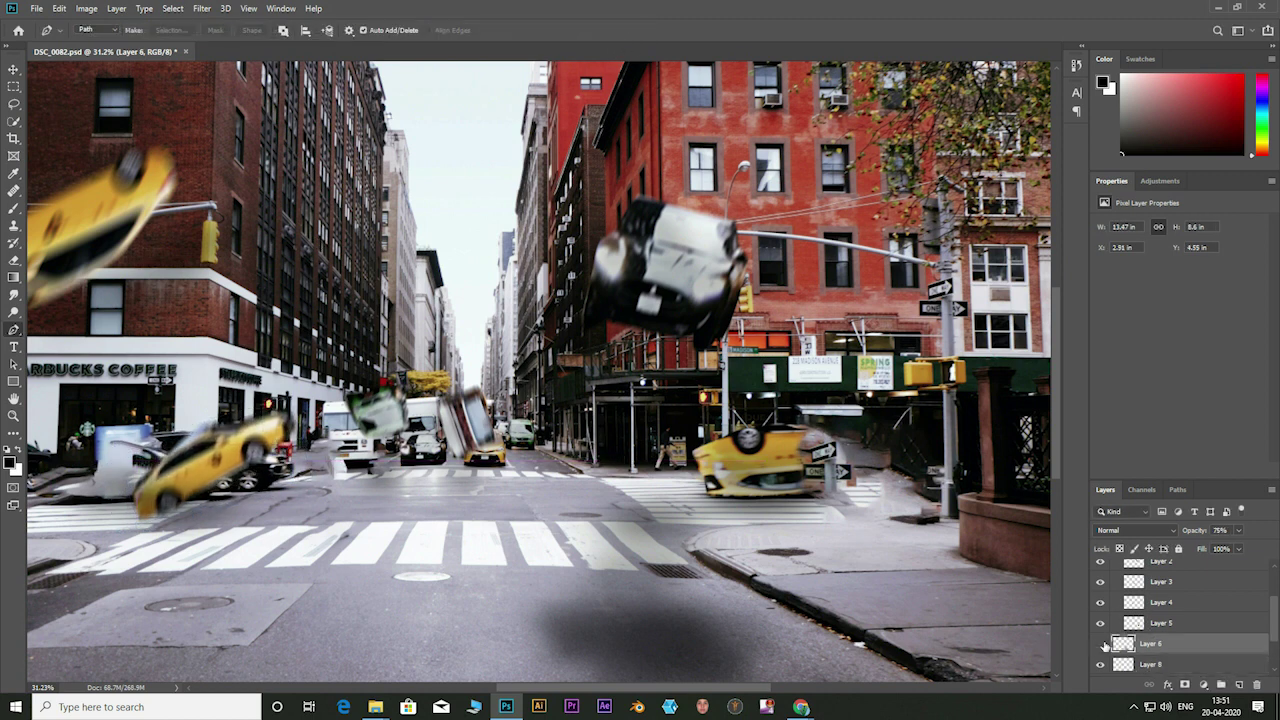
key("b")
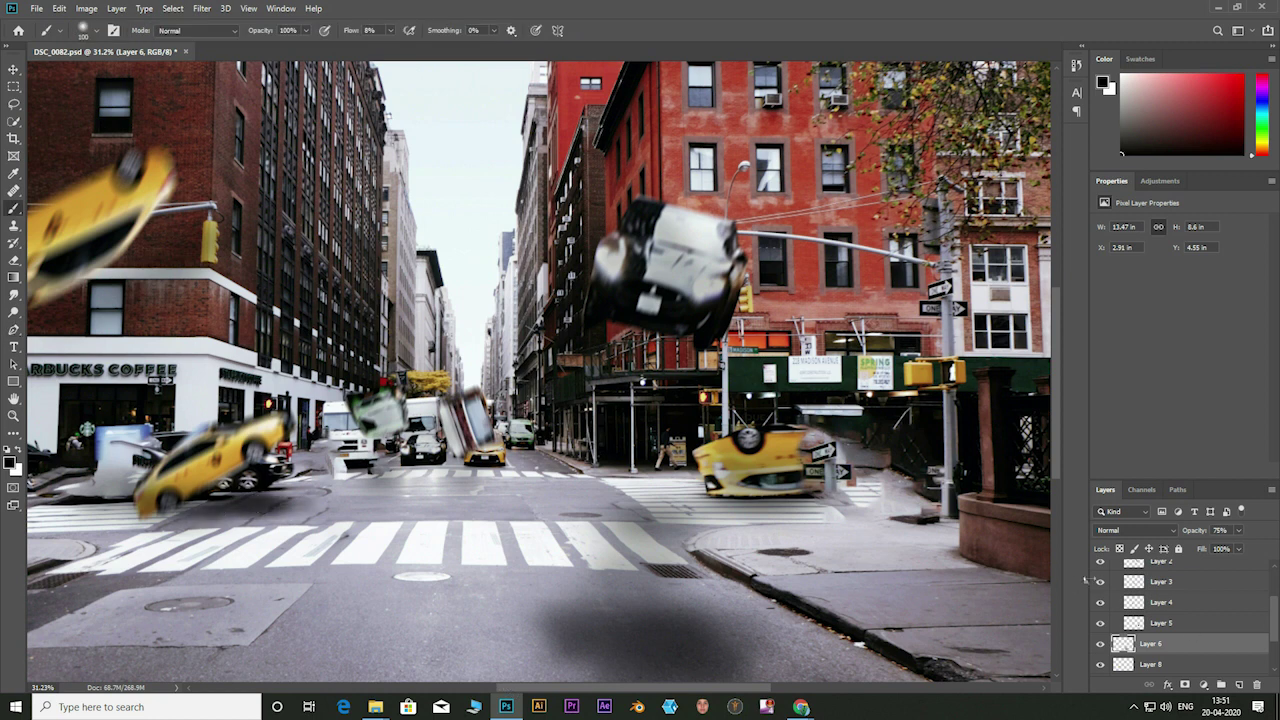
scroll(1188, 618, "down", 3)
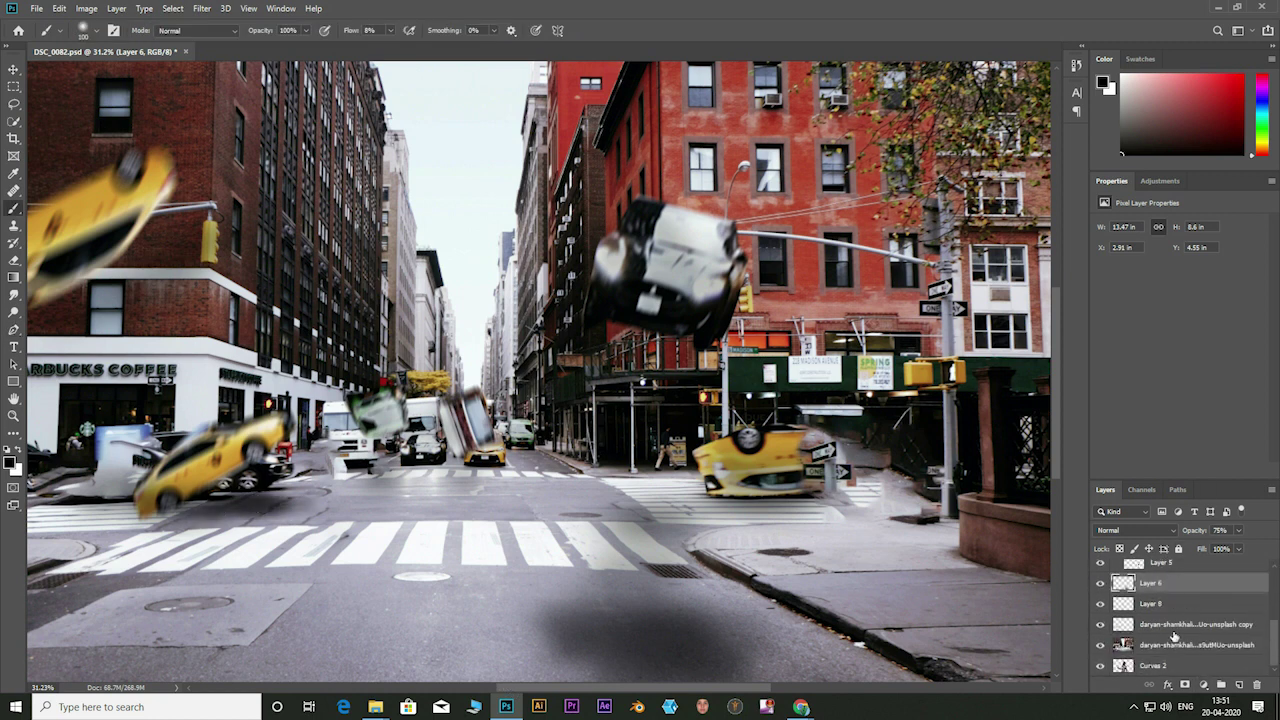
left_click(1187, 645)
left_click(202, 8)
mouse_move(270, 159)
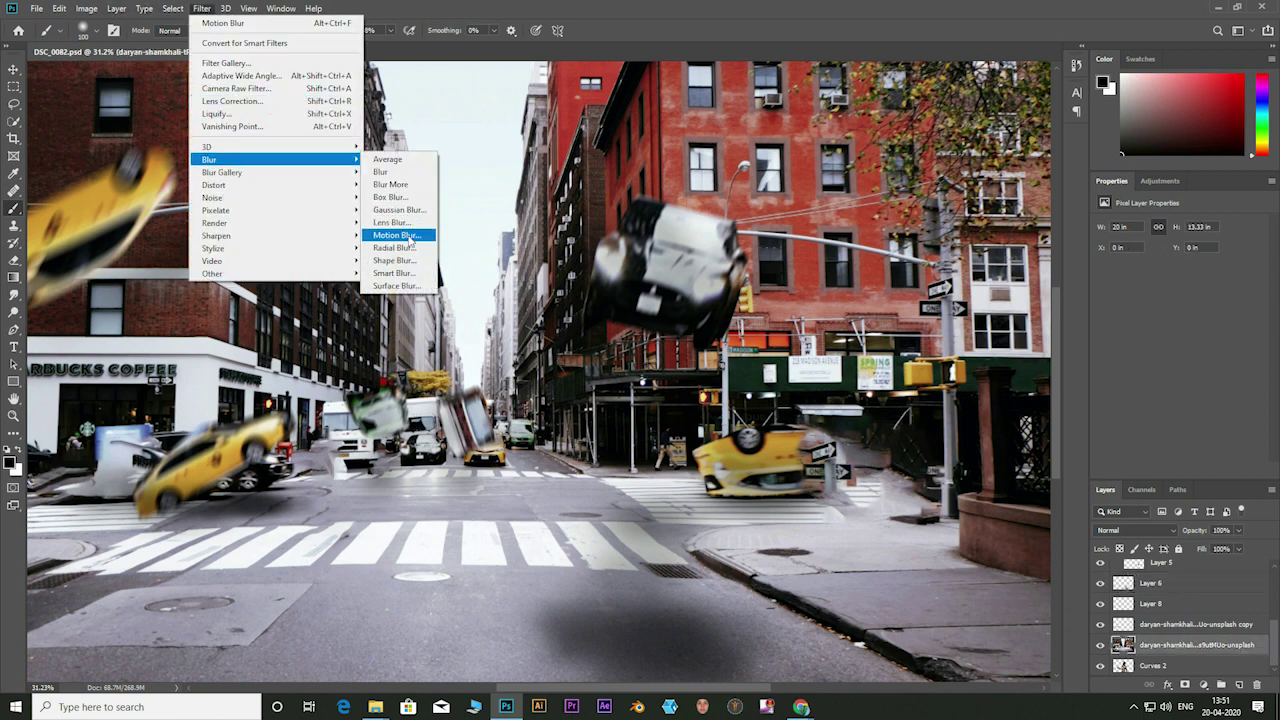
left_click(485, 328)
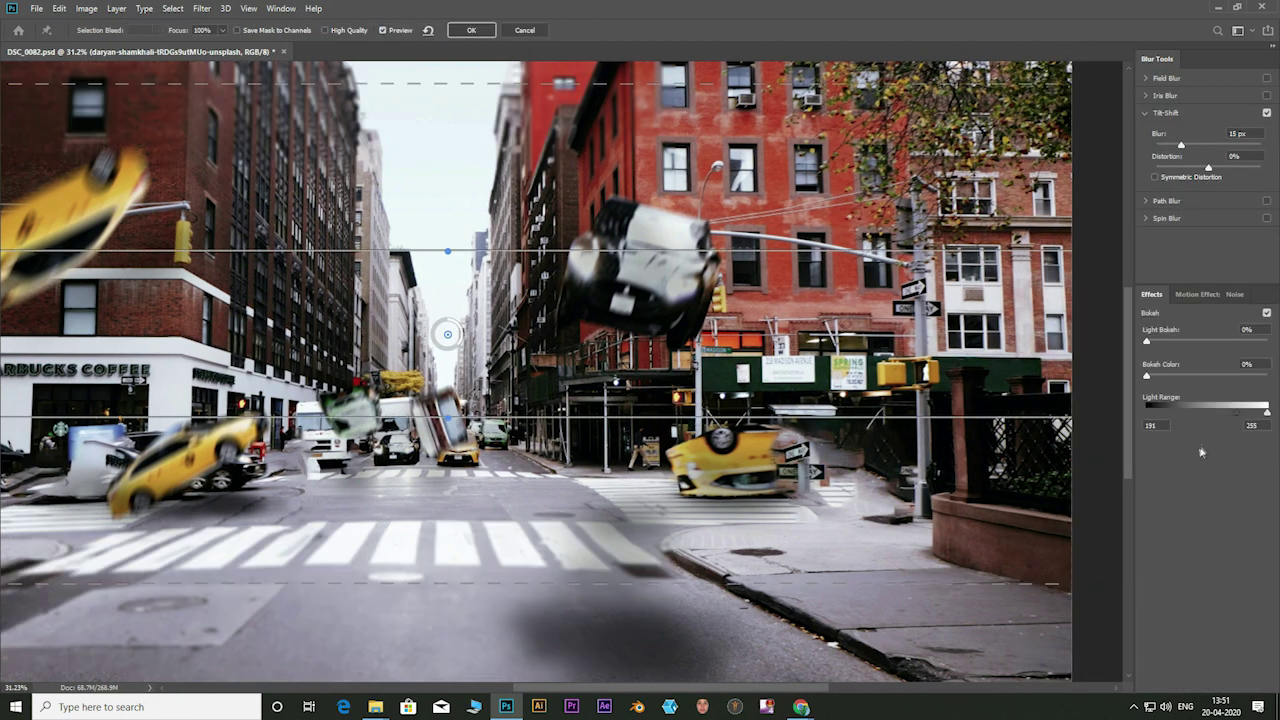
scroll(568, 677, "down", 2)
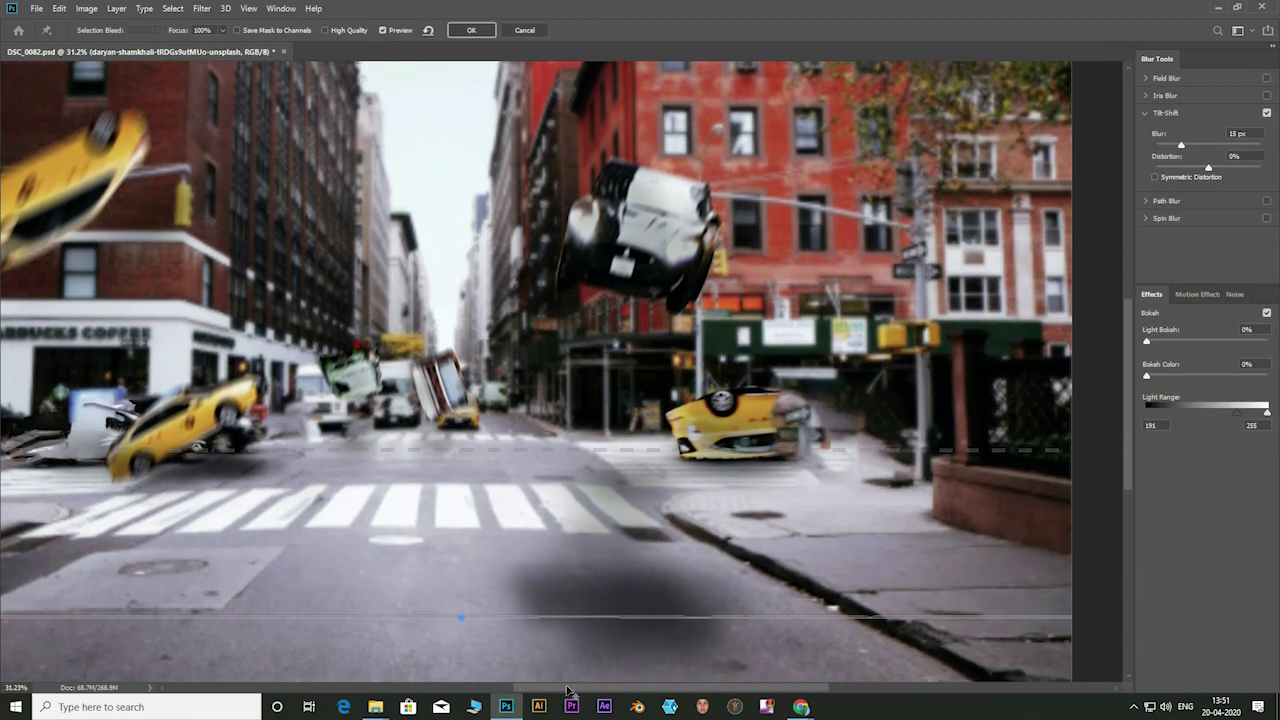
scroll(570, 670, "down", 2)
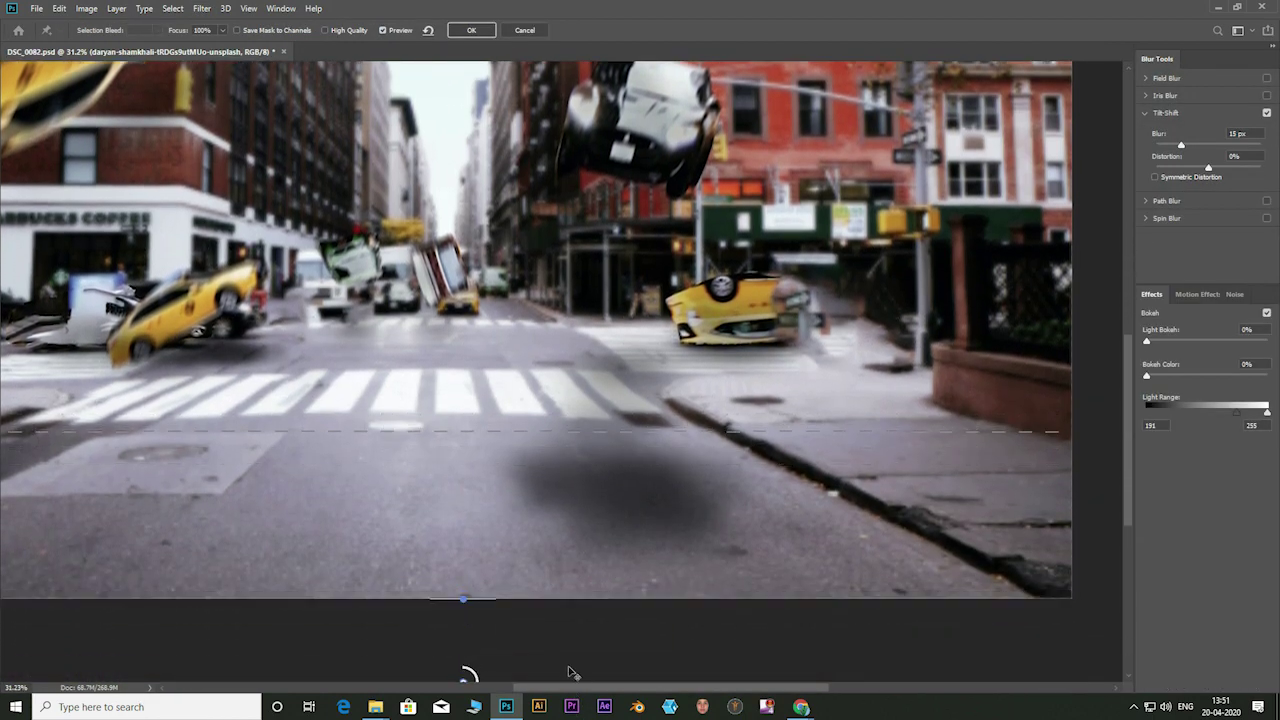
scroll(452, 498, "up", 2)
scroll(462, 502, "up", 2)
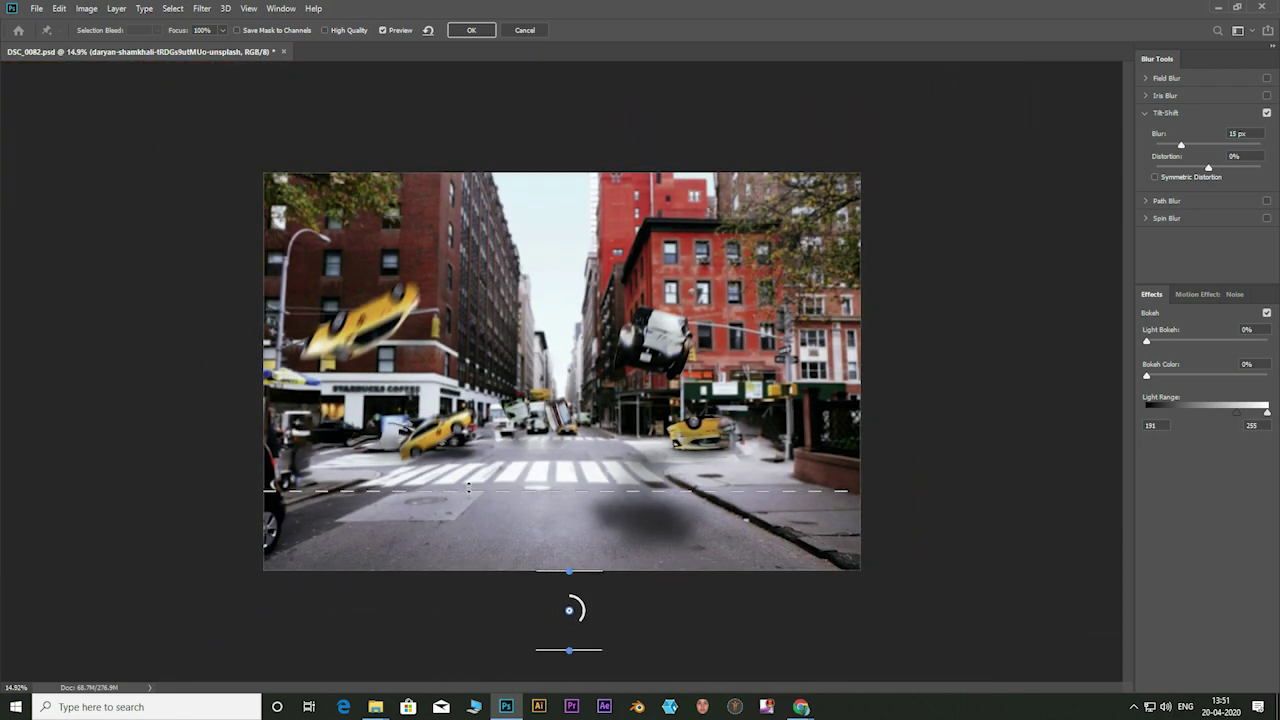
left_click_drag(468, 488, 470, 471)
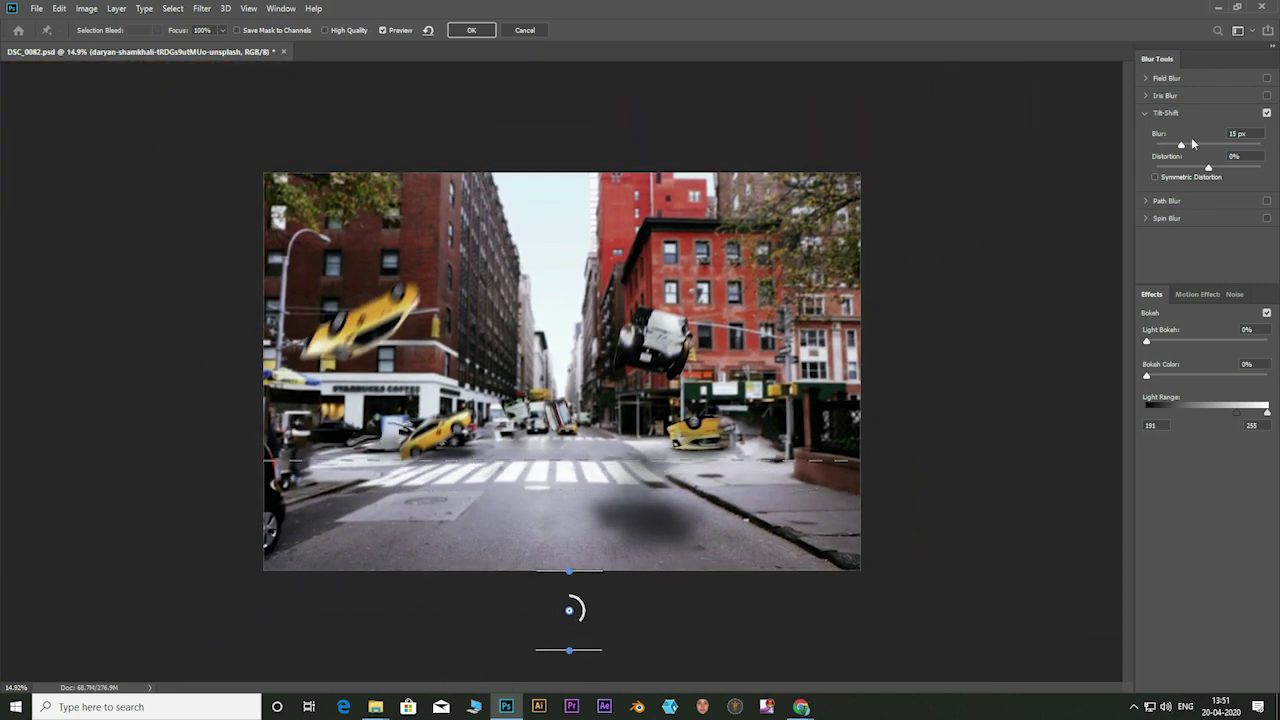
left_click_drag(1191, 144, 1194, 146)
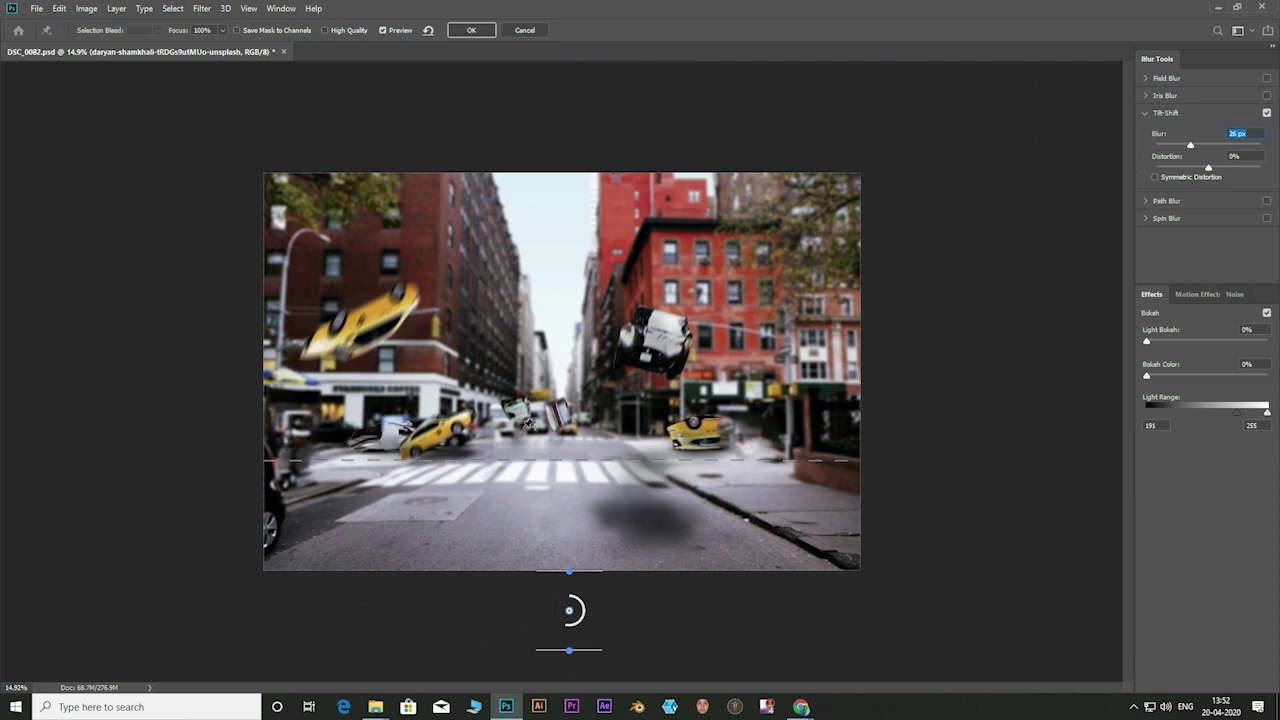
left_click(525, 30)
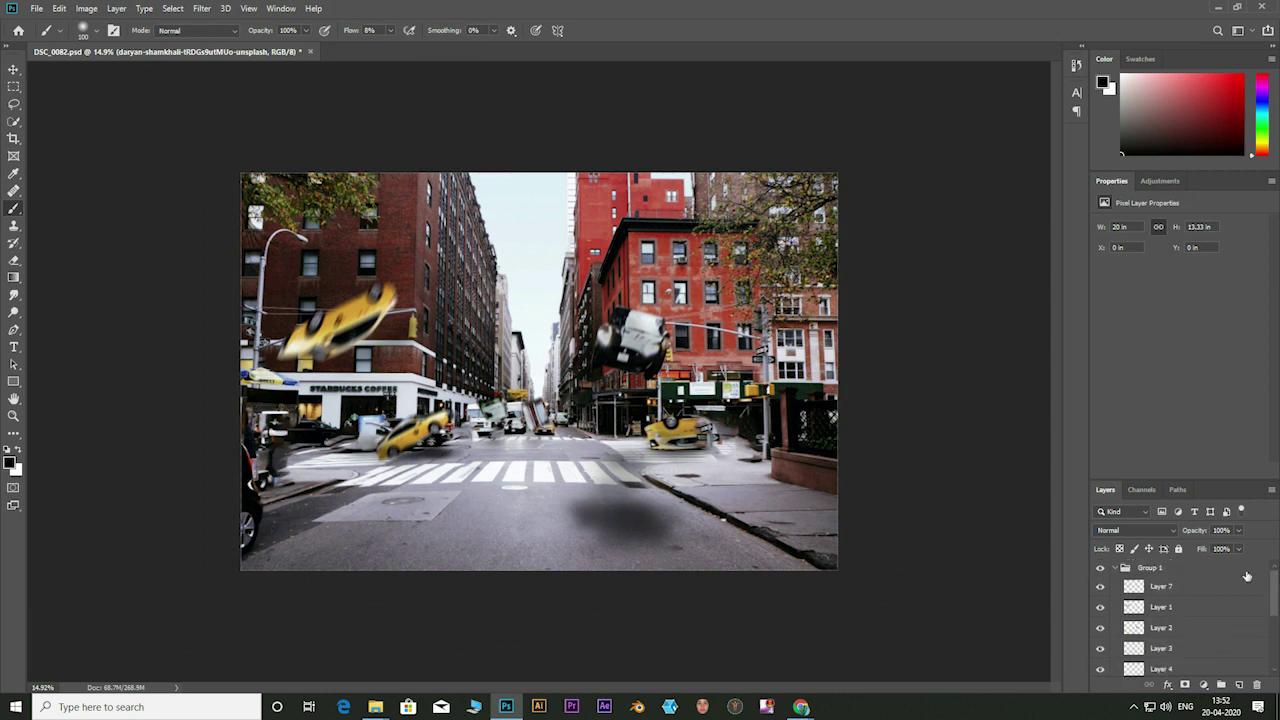
Step: Group the composite layers and merge the group into a single layer
key("ctrl+g")
right_click(1152, 570)
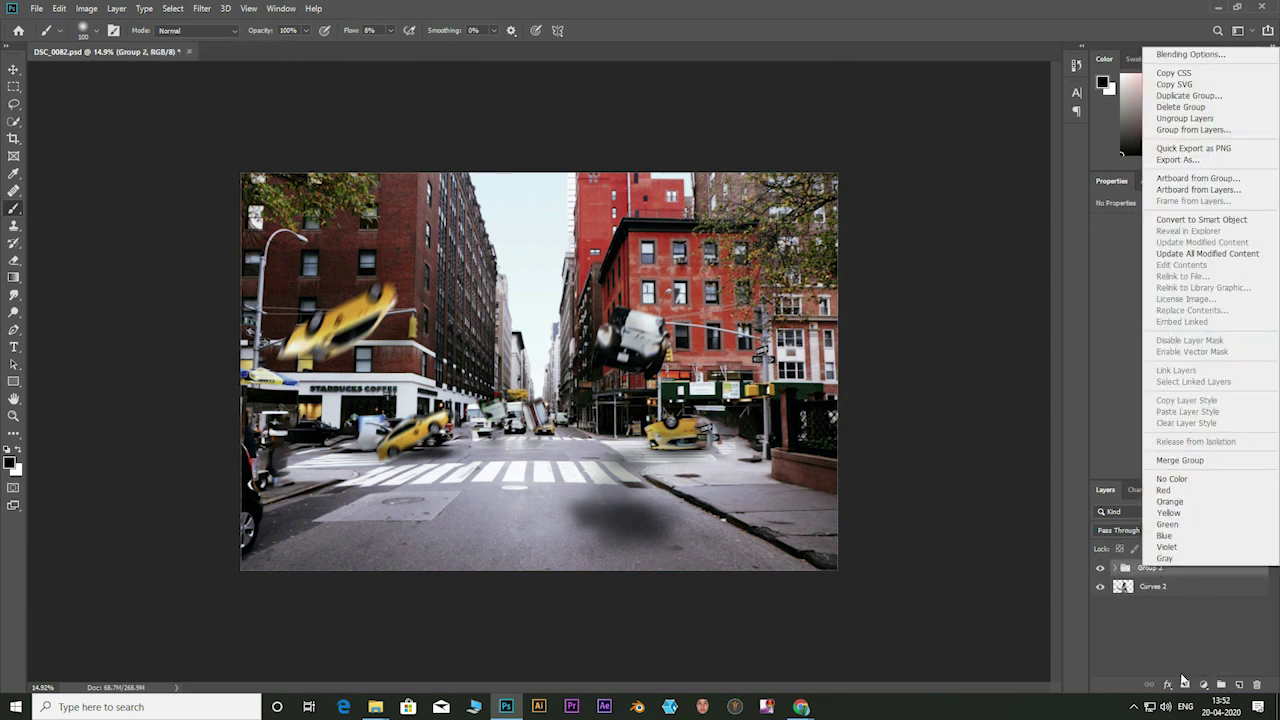
left_click(1116, 584)
right_click(1136, 571)
left_click(1170, 460)
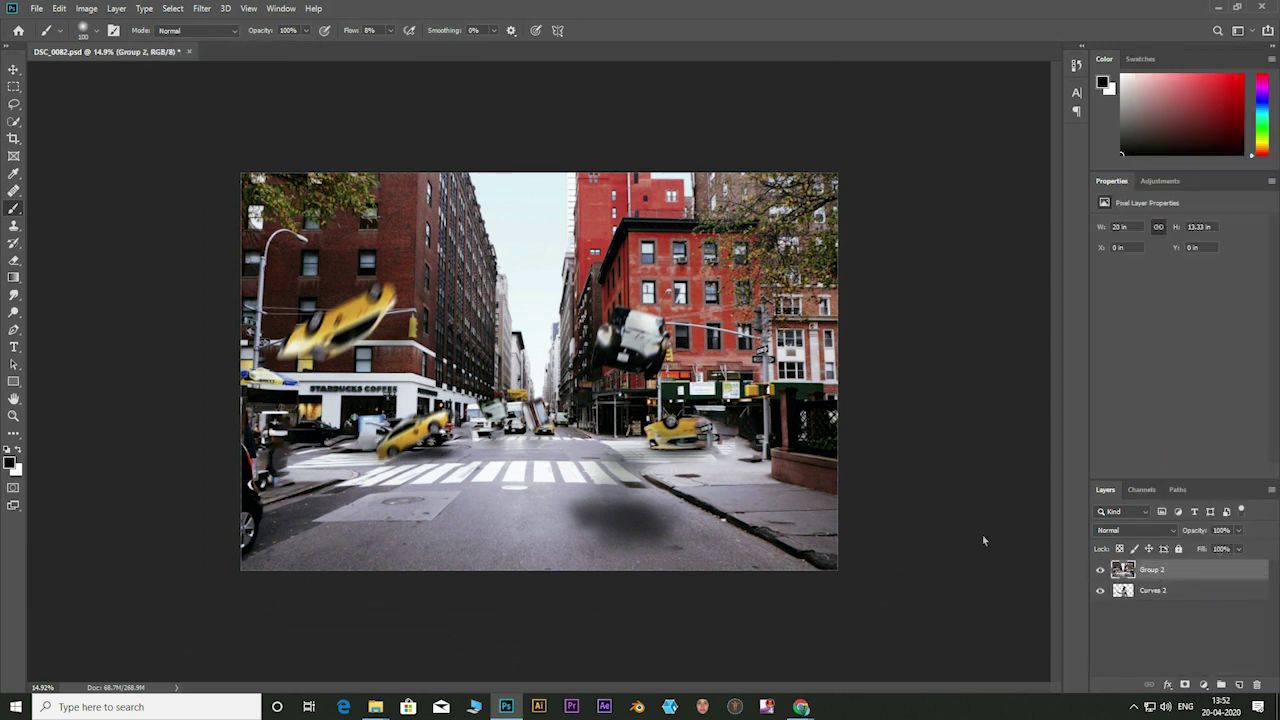
Step: Apply a 35 px Tilt-Shift blur, keeping the crosswalk and storefronts sharp
left_click(202, 9)
mouse_move(222, 172)
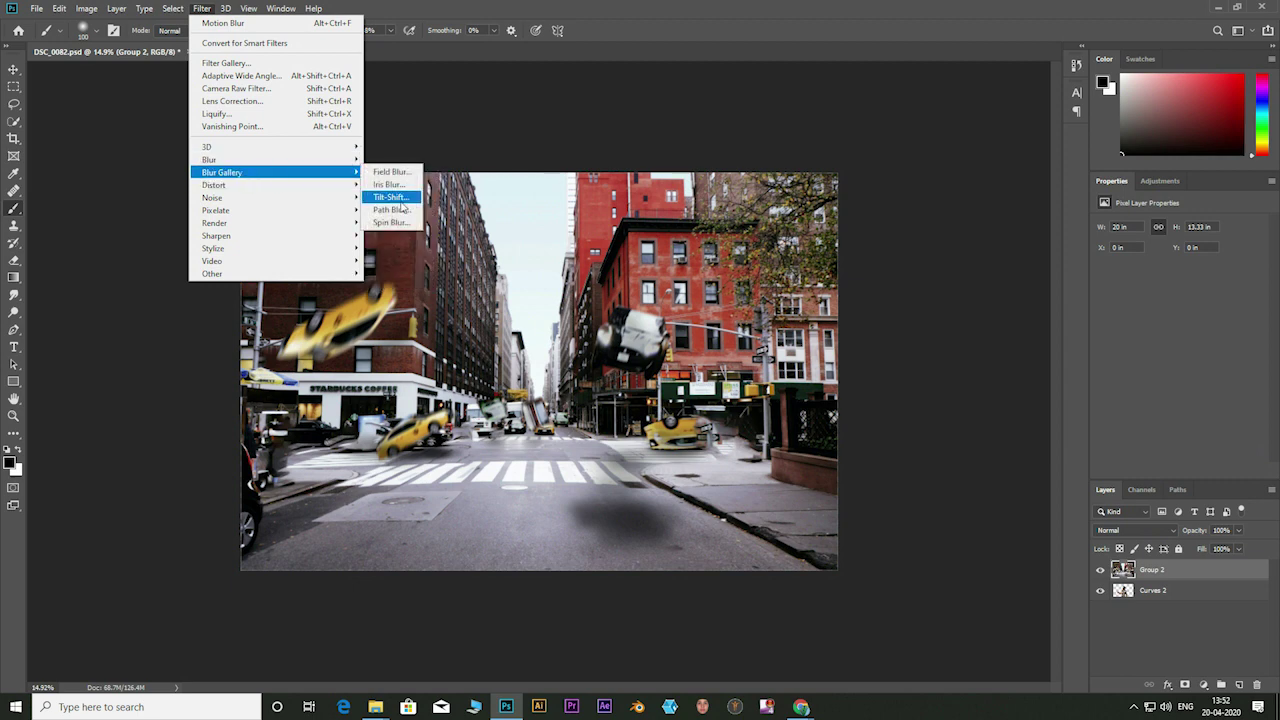
left_click(400, 199)
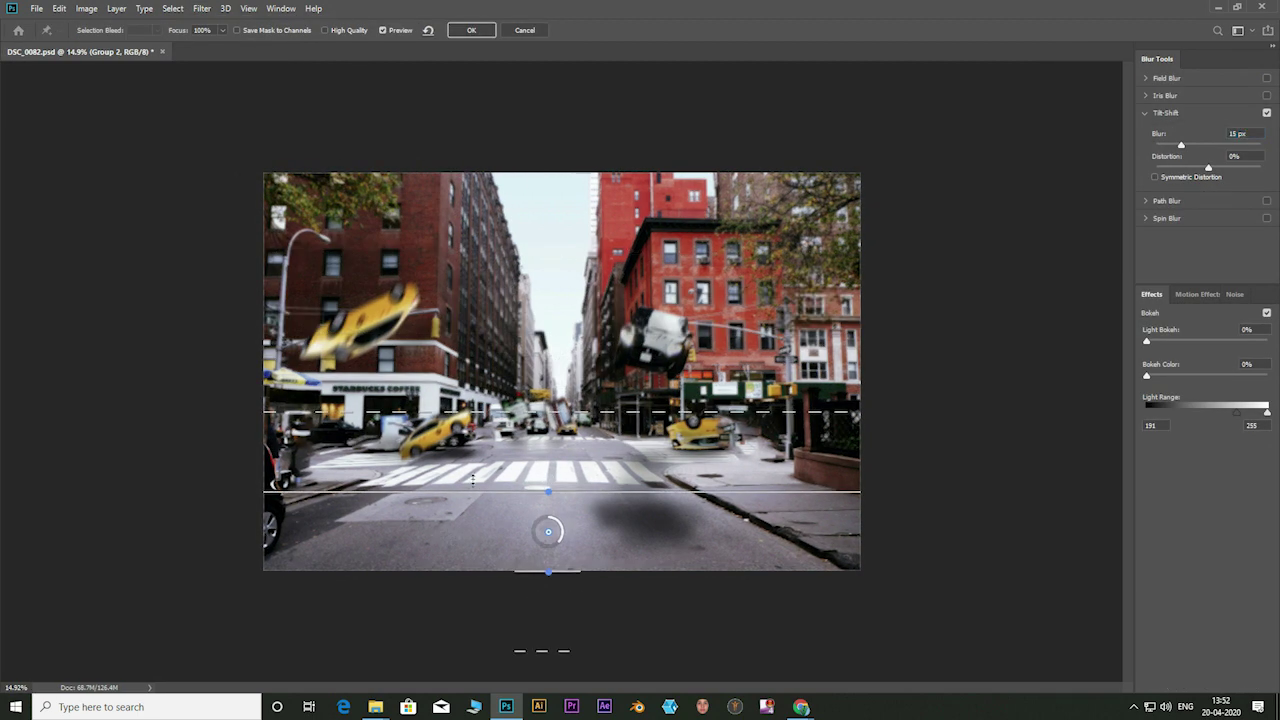
left_click_drag(473, 479, 490, 461)
left_click_drag(492, 411, 502, 340)
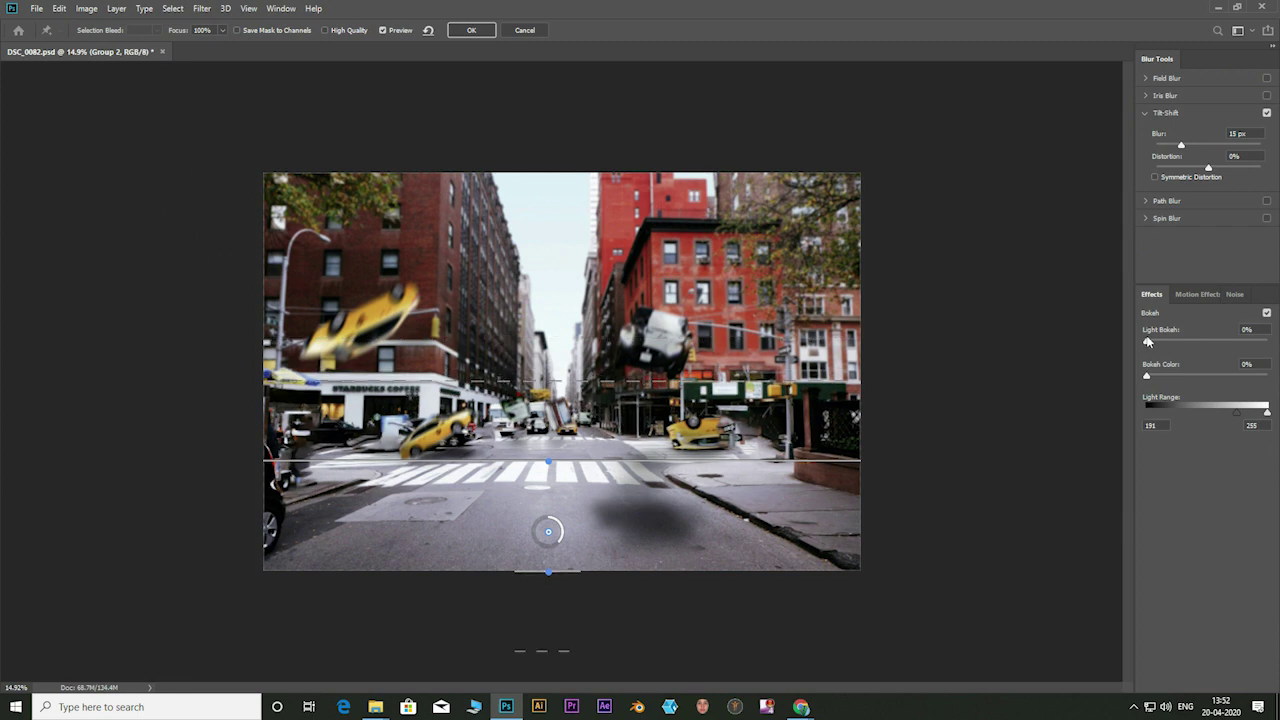
left_click(1202, 146)
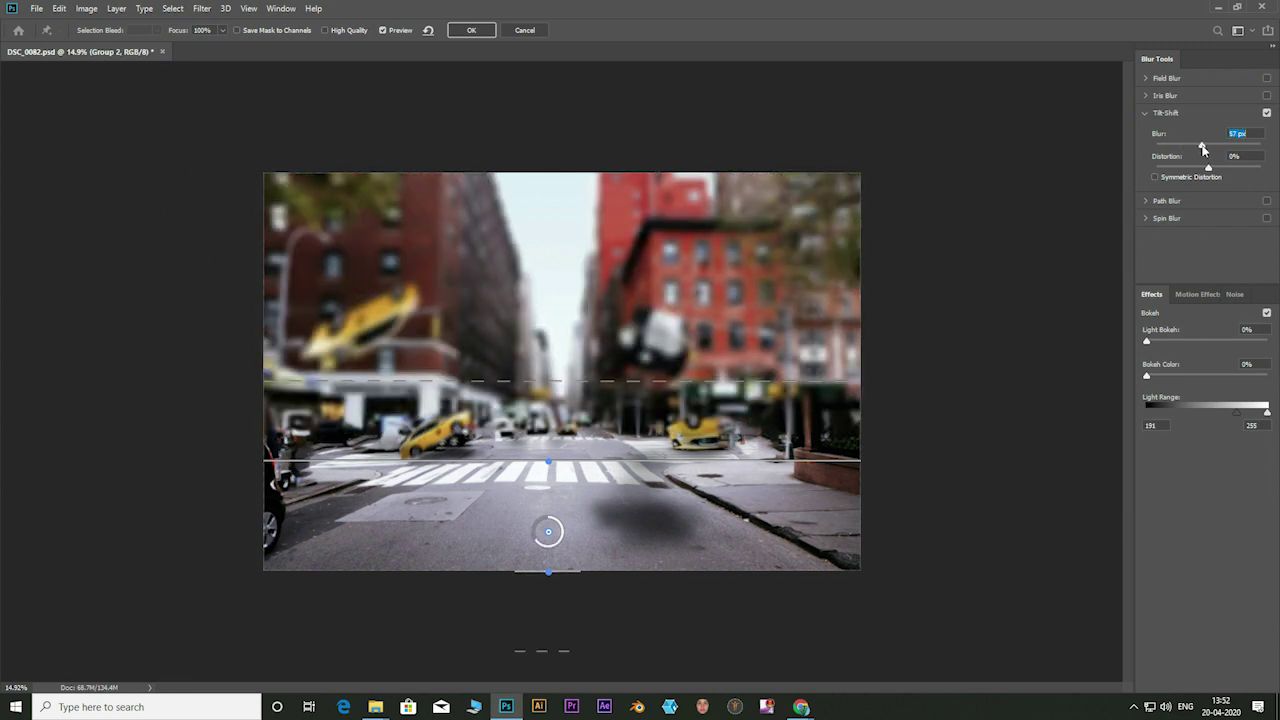
left_click_drag(1202, 146, 1197, 146)
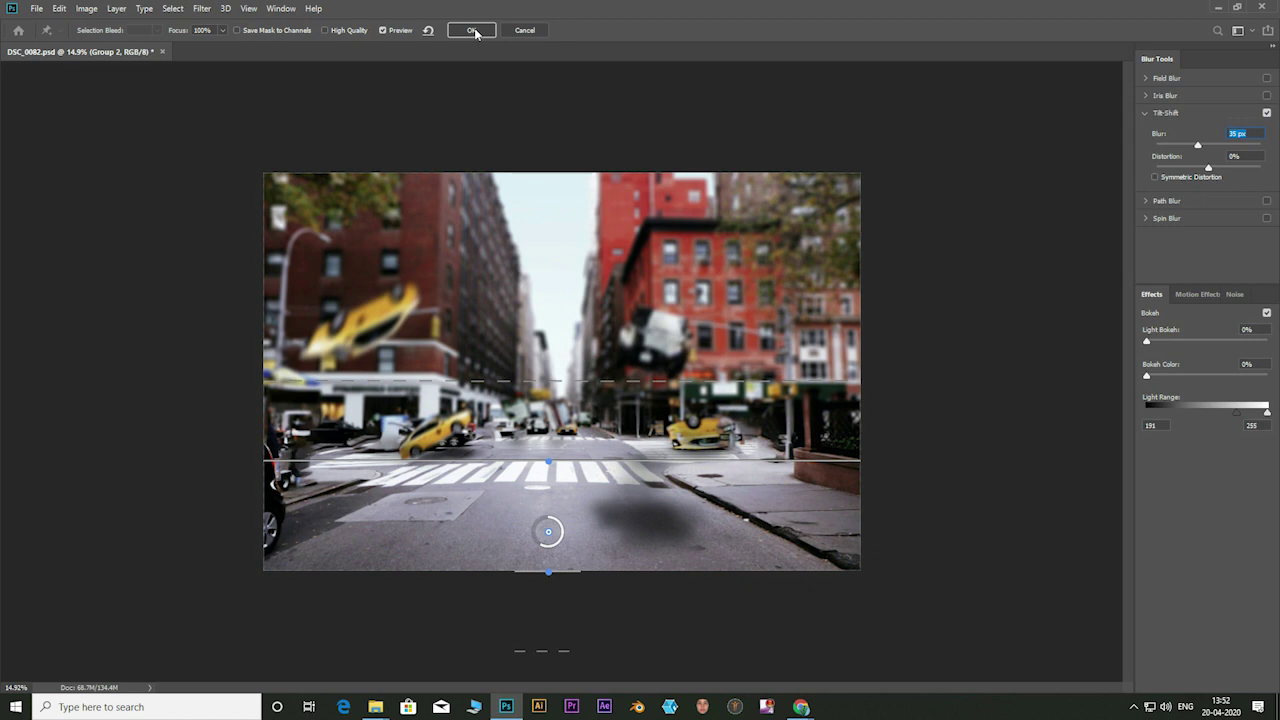
left_click_drag(519, 381, 522, 319)
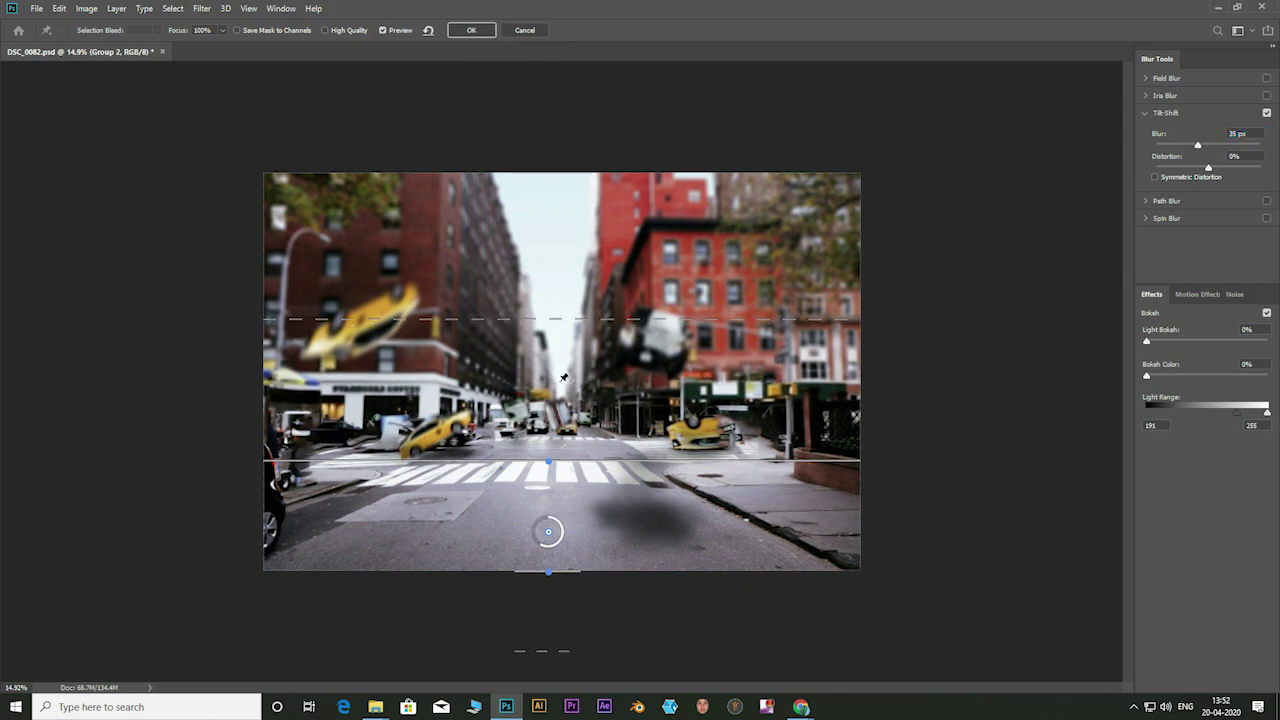
left_click(472, 30)
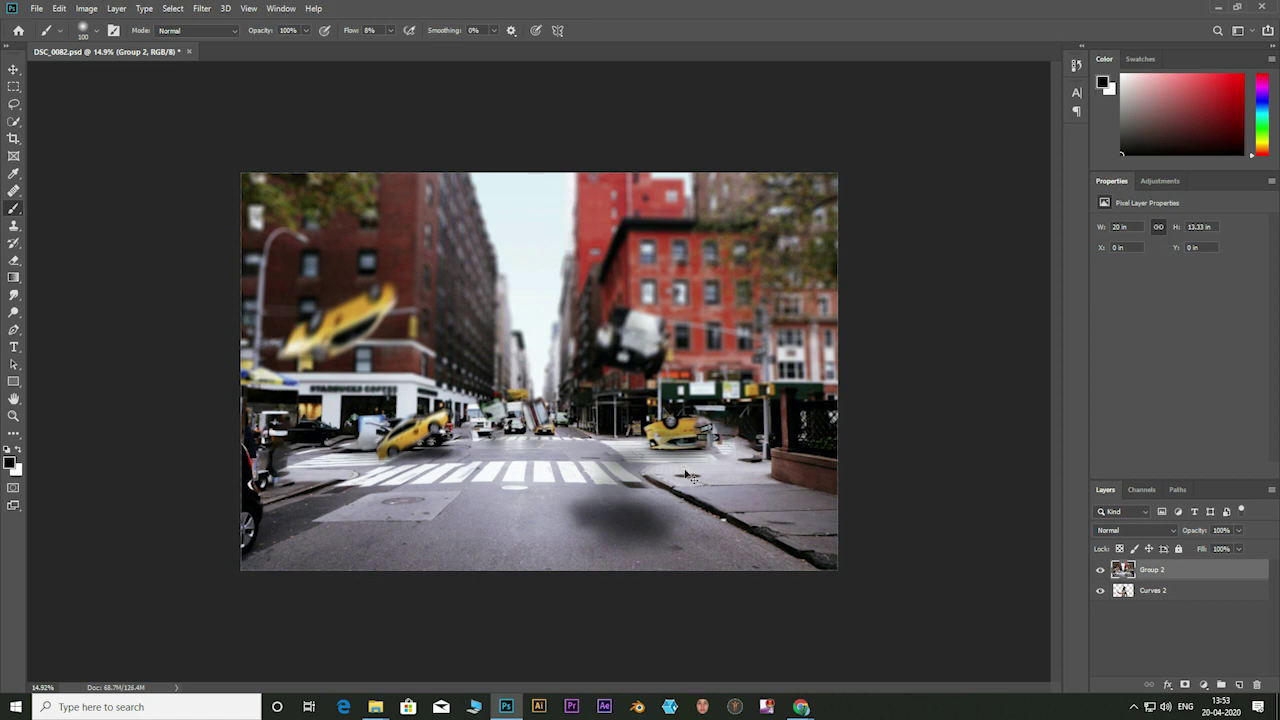
Step: Undo the blur, duplicate Group 2 and convert the copy to a smart object
key("ctrl+z")
right_click(1148, 572)
key("Escape")
left_click_drag(1200, 572, 1241, 685)
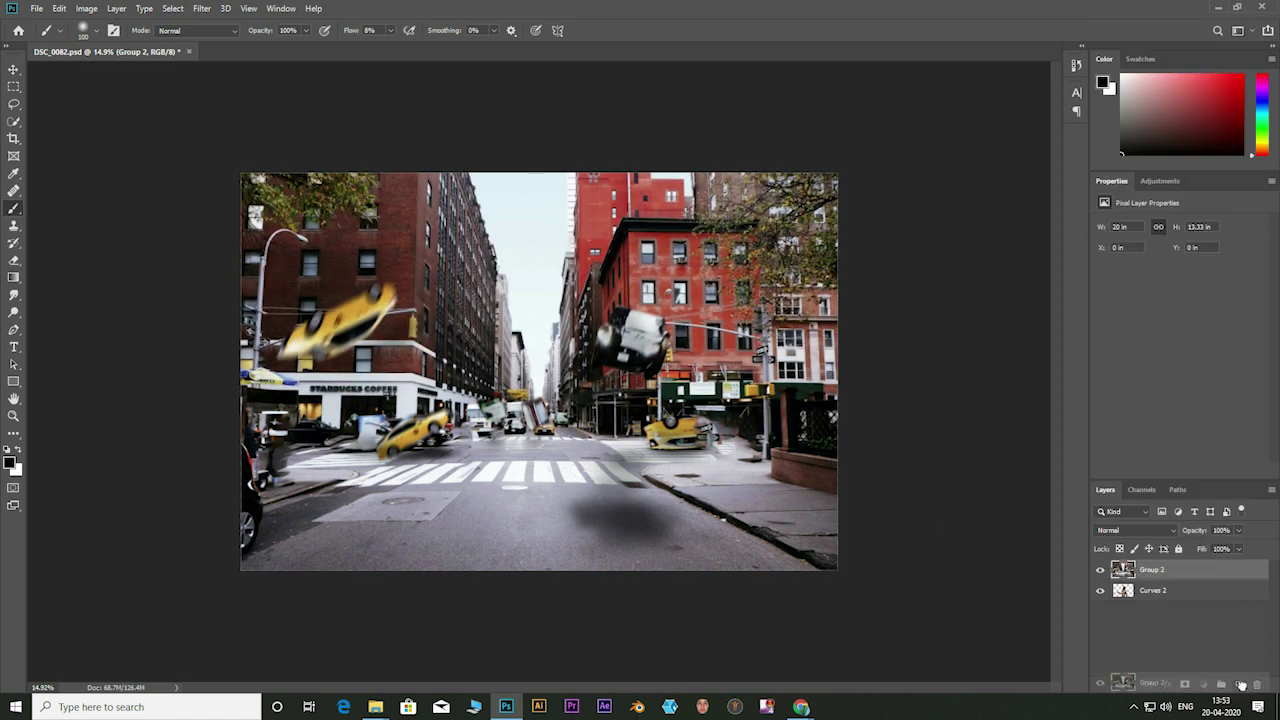
right_click(1160, 570)
left_click(1160, 190)
Step: Apply a Tilt-Shift blur to the copy with the focus band lowered to the crosswalk
left_click(202, 8)
left_click(222, 22)
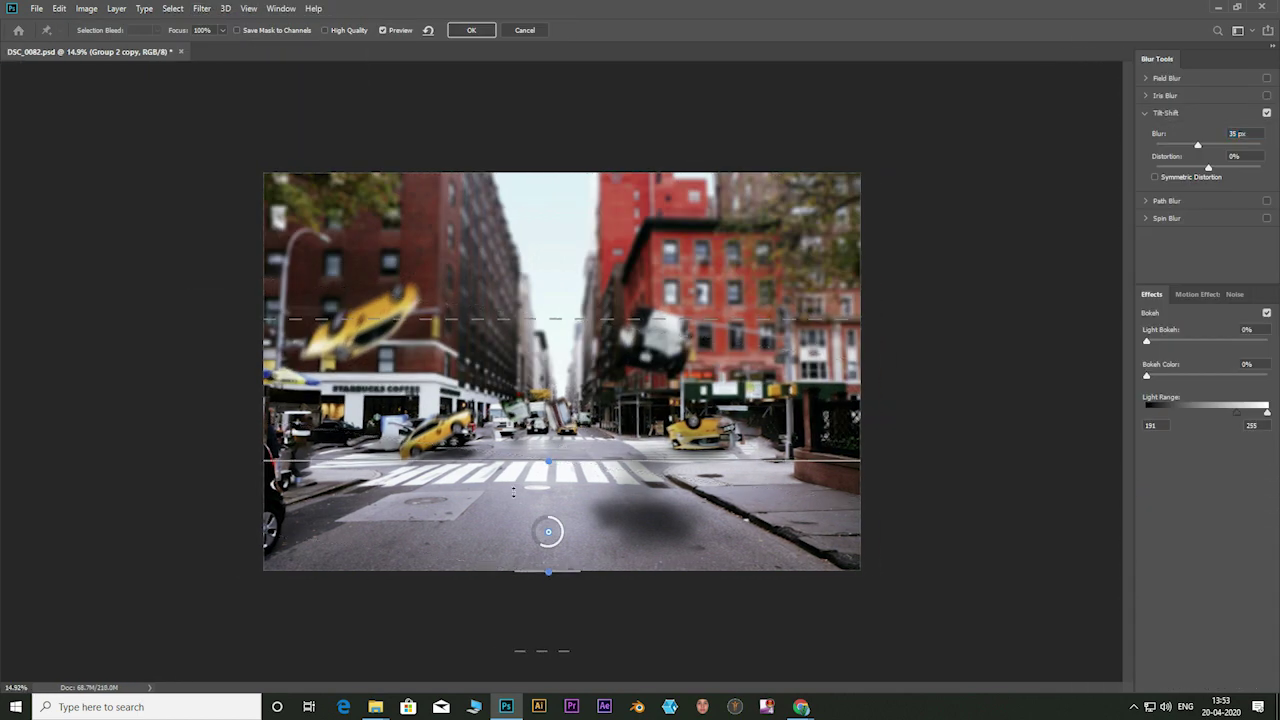
left_click_drag(548, 531, 547, 555)
left_click_drag(528, 343, 530, 366)
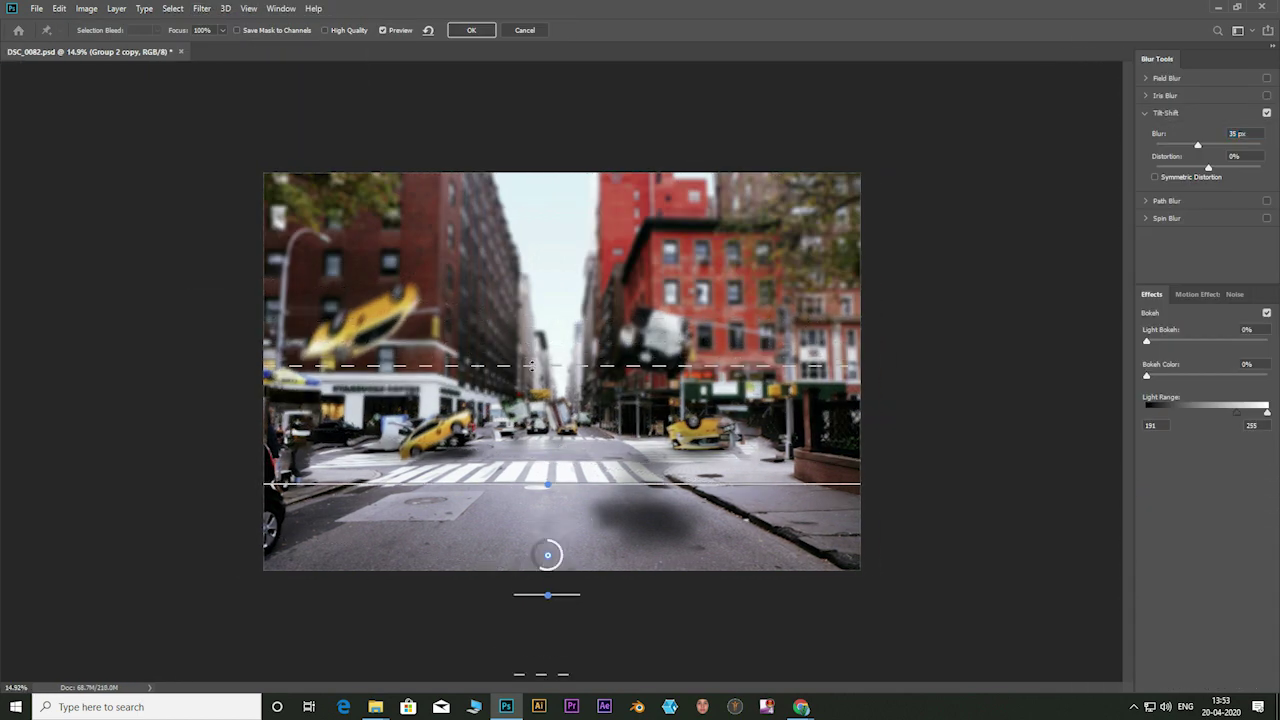
key("Return")
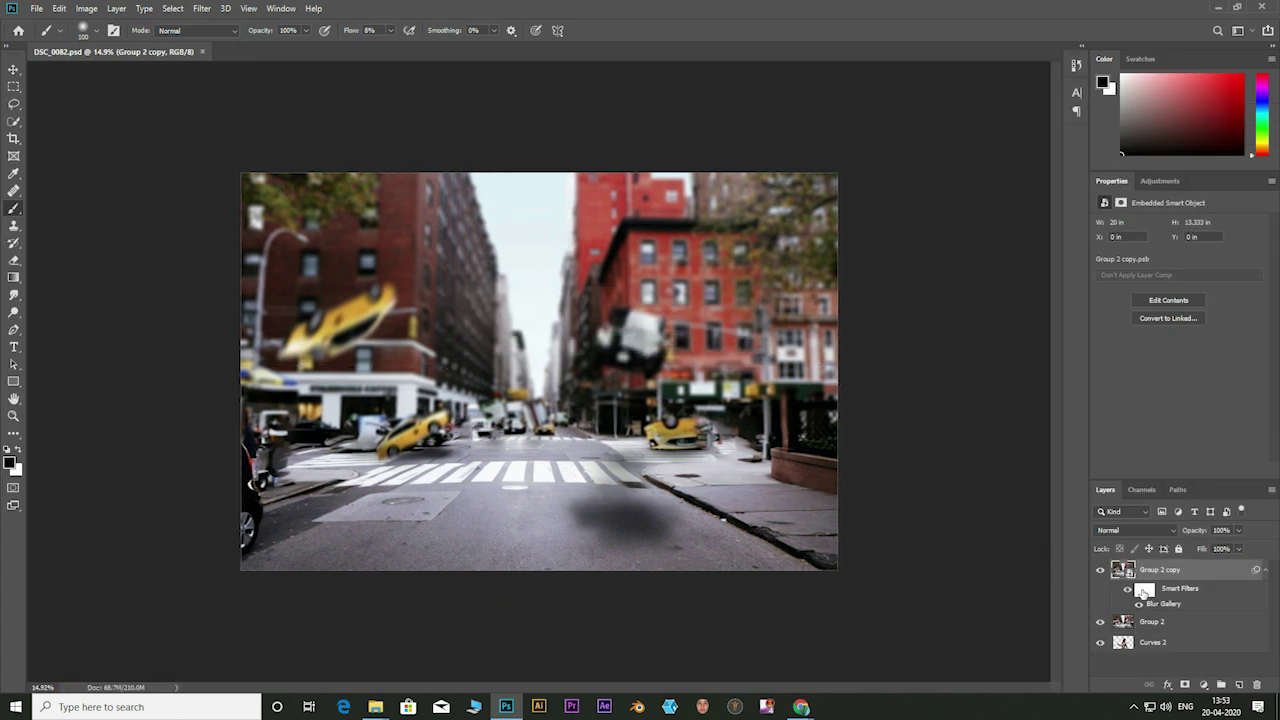
Step: Paint black on the blur filter mask to restore sharpness on the flying car and yellow taxi
left_click(1143, 590)
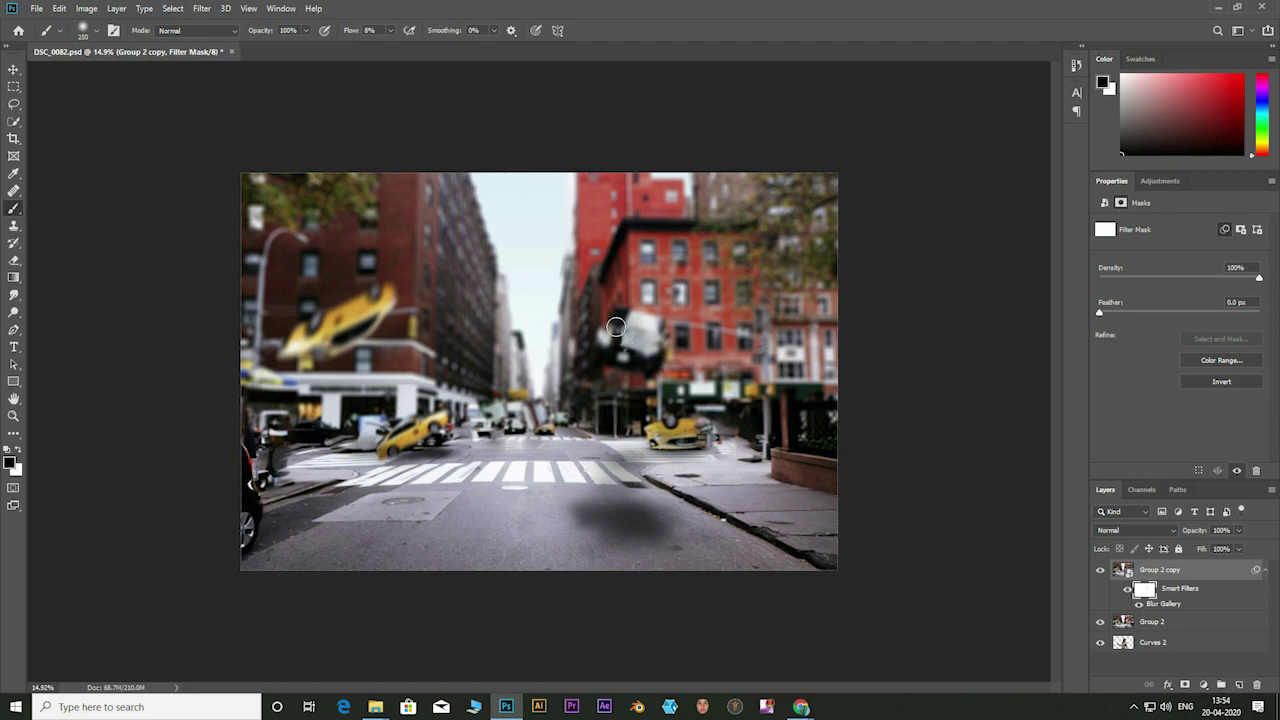
scroll(615, 327, "up", 5)
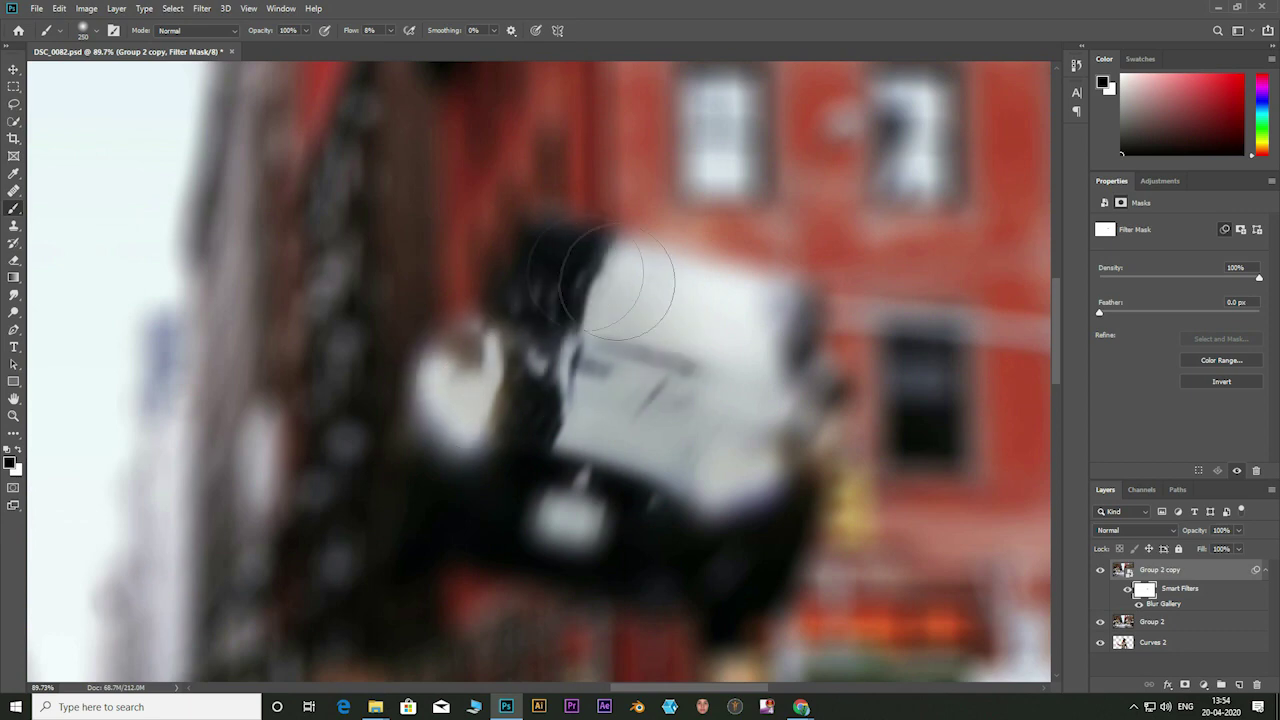
left_click_drag(792, 352, 688, 328)
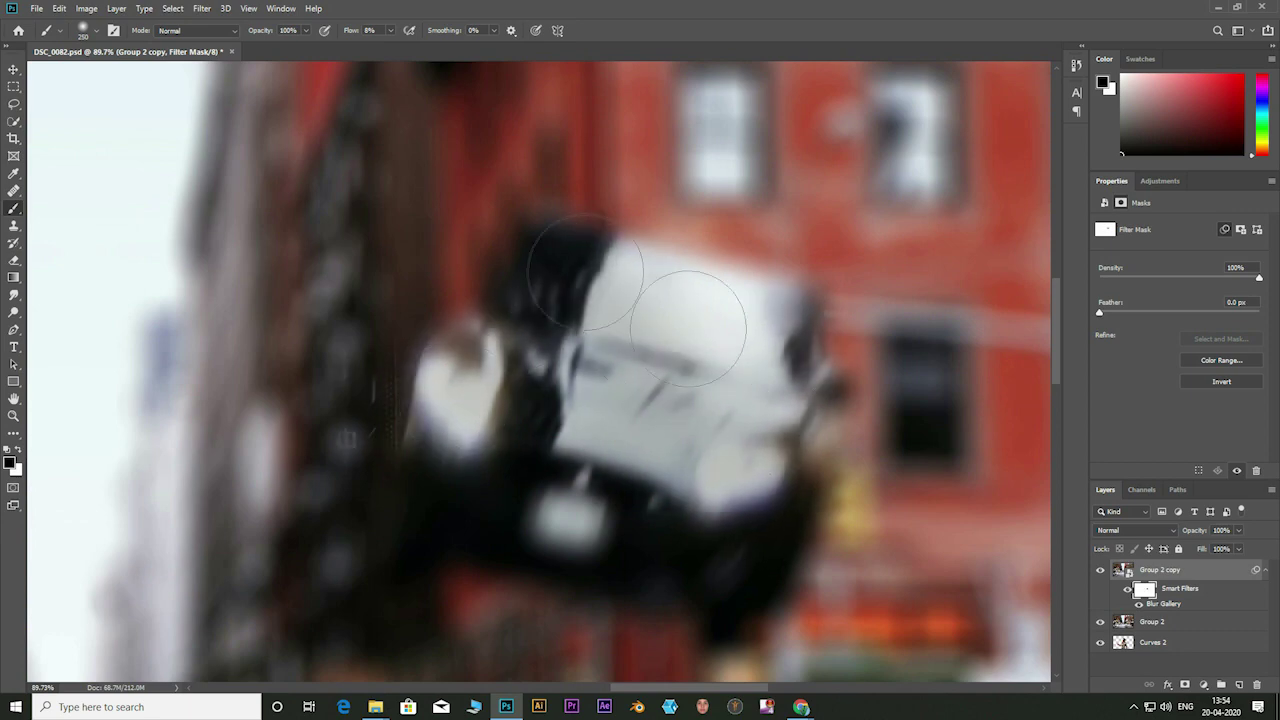
scroll(557, 467, "down", 5)
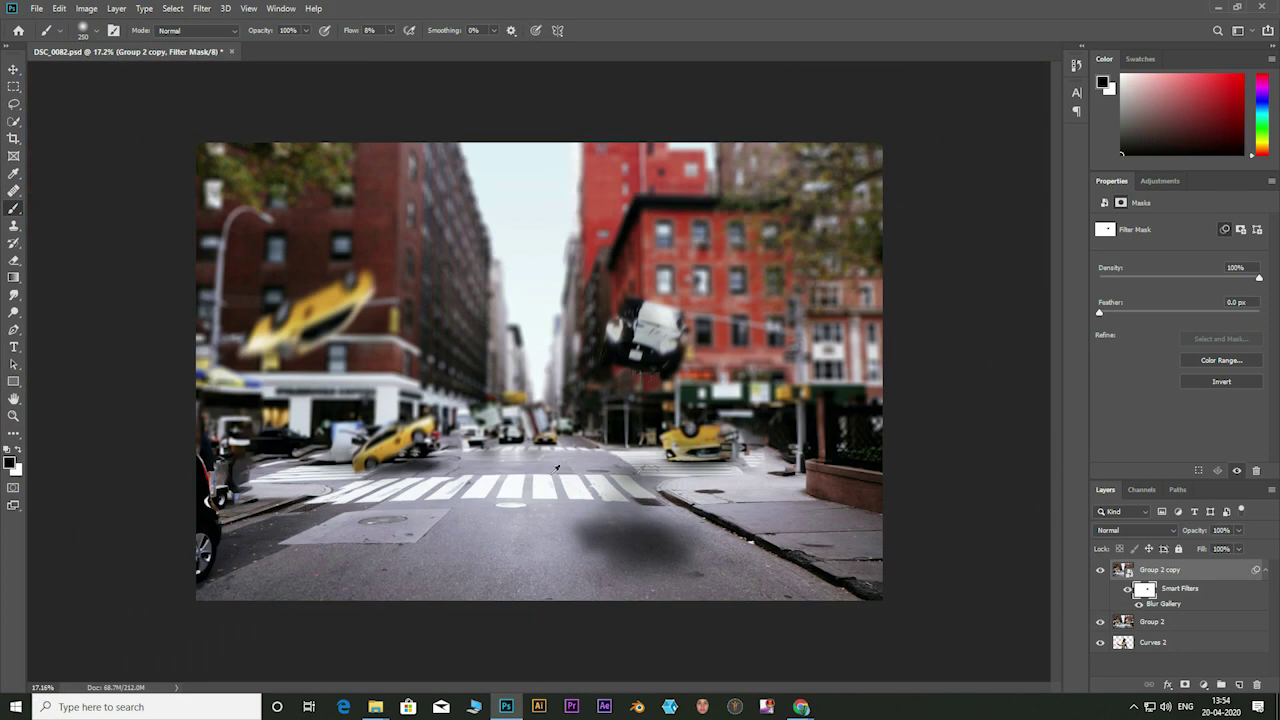
scroll(674, 391, "up", 4)
scroll(597, 414, "up", 2)
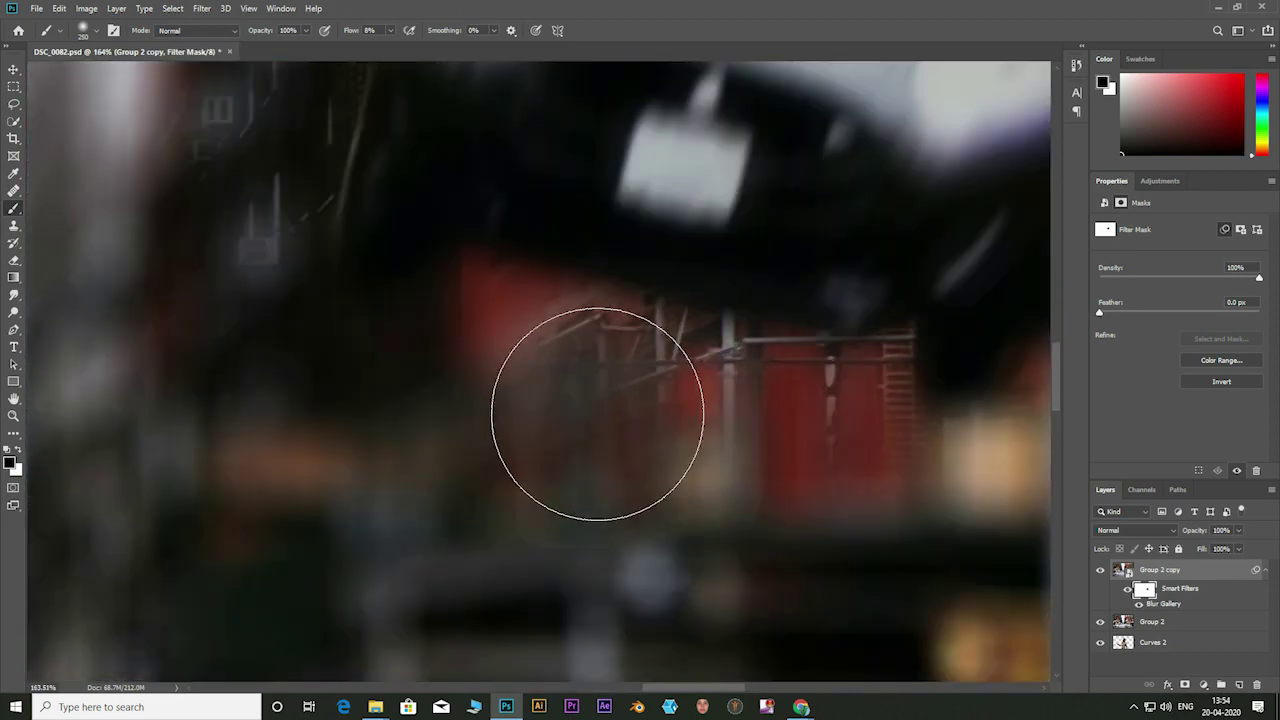
scroll(709, 429, "down", 5)
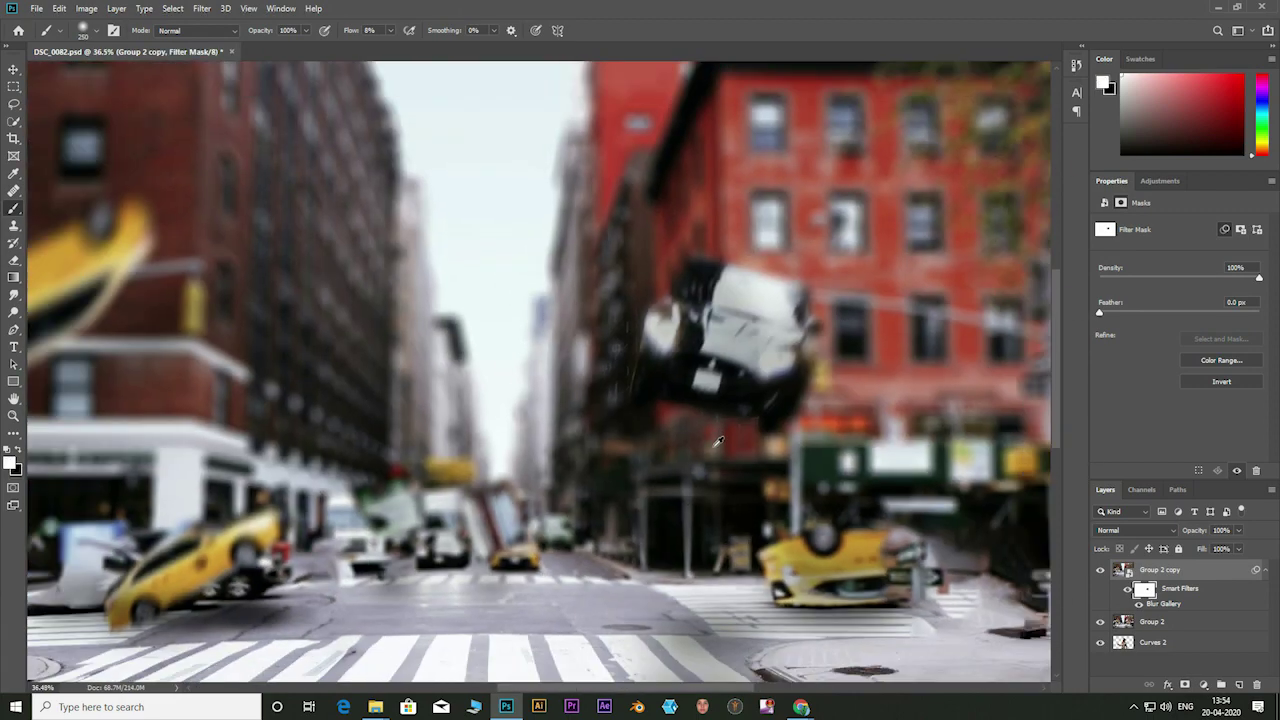
scroll(163, 313, "up", 3)
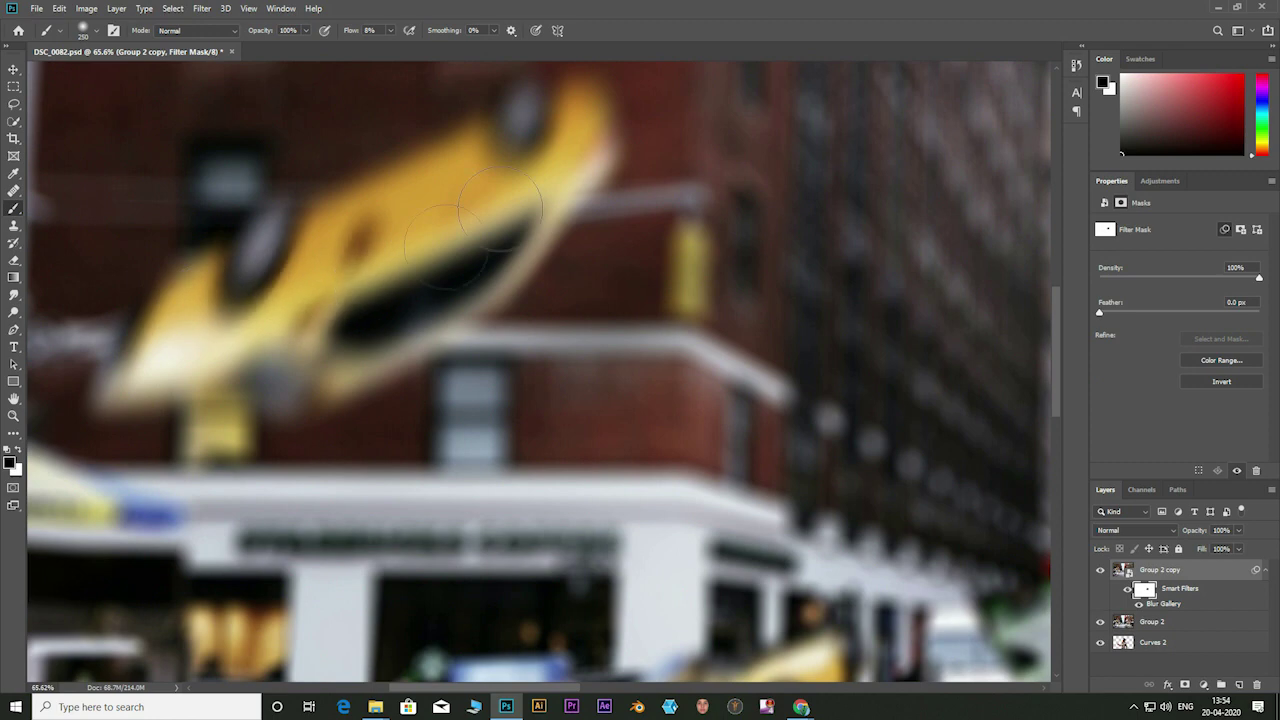
mouse_move(538, 145)
left_mouse_down()
mouse_move(175, 350)
mouse_move(515, 255)
mouse_move(230, 360)
mouse_move(545, 185)
mouse_move(586, 400)
left_mouse_up()
key("x")
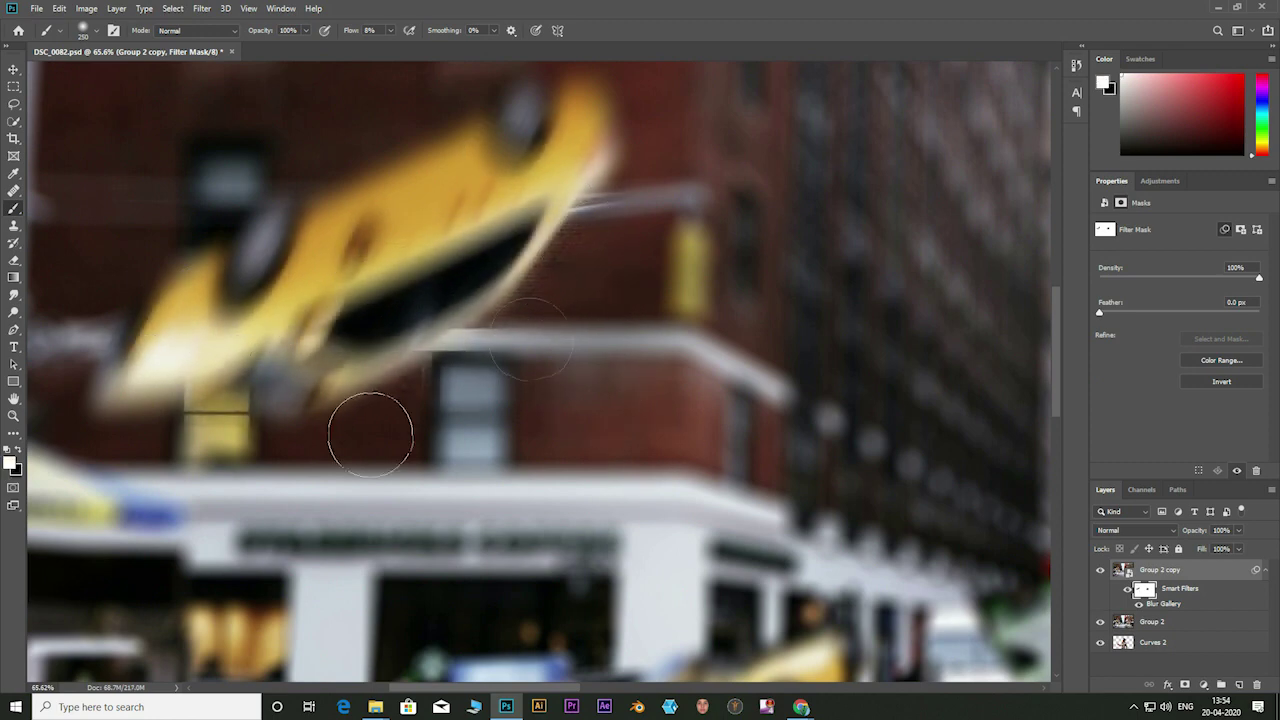
scroll(559, 346, "down", 5)
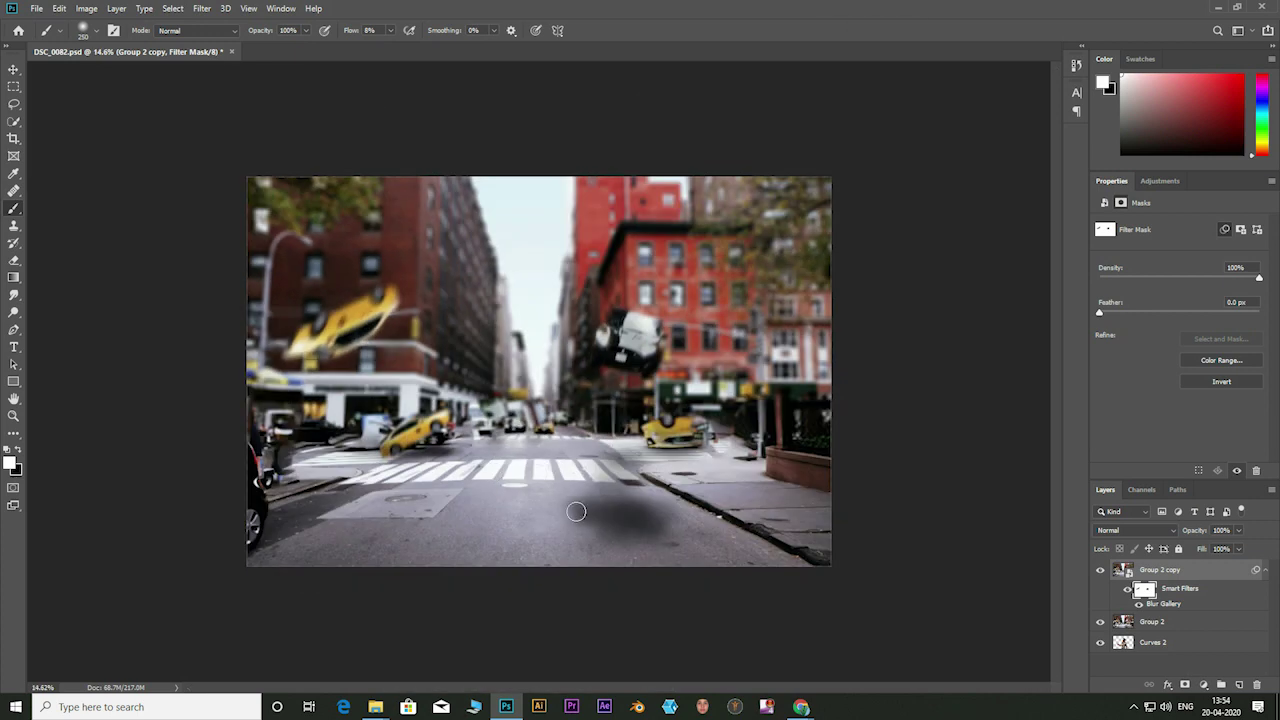
Step: Move the Curves 2 man layer to the top of the stack and scale him to 83.53%
left_click_drag(1177, 648, 1160, 566)
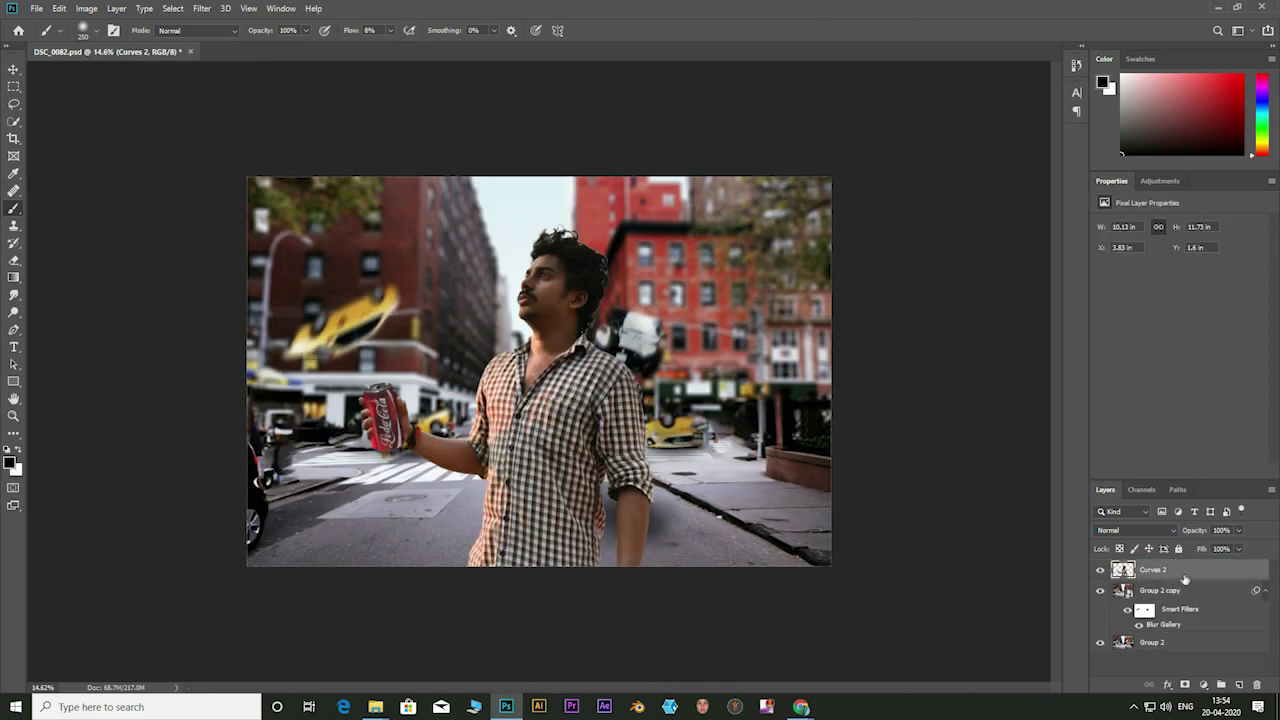
key("ctrl+t")
left_click_drag(651, 221, 627, 280)
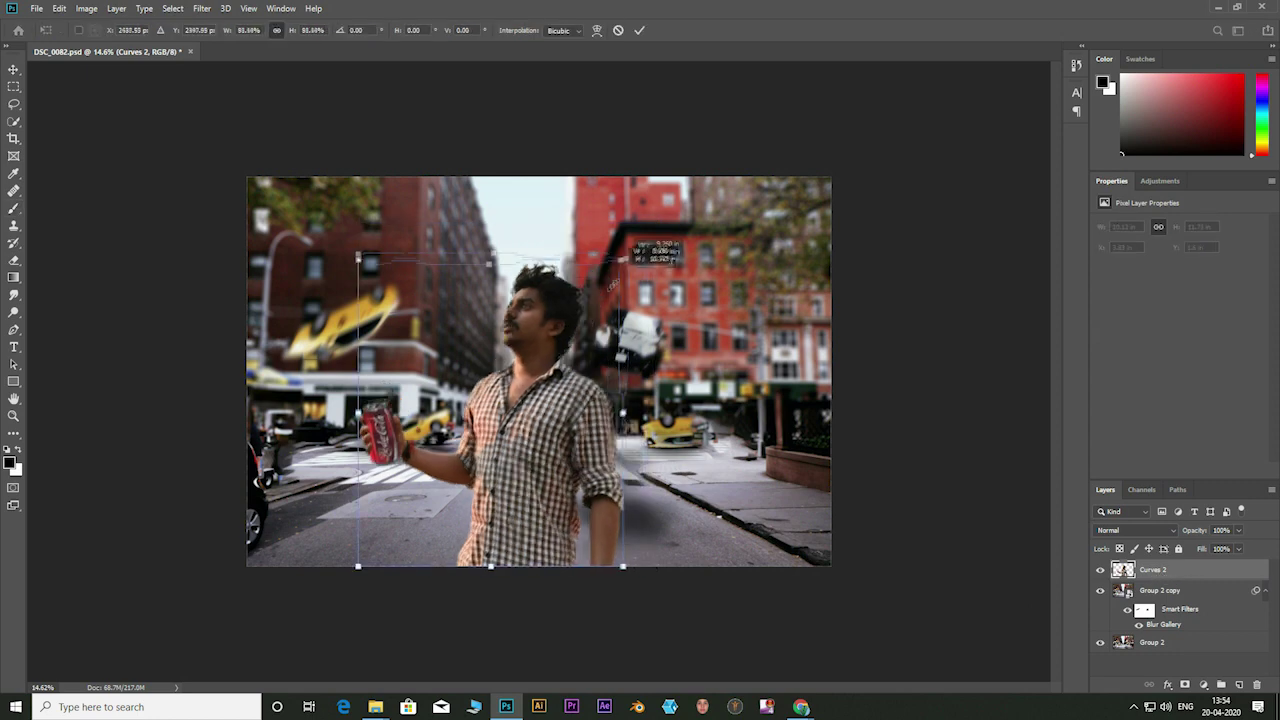
left_click(641, 30)
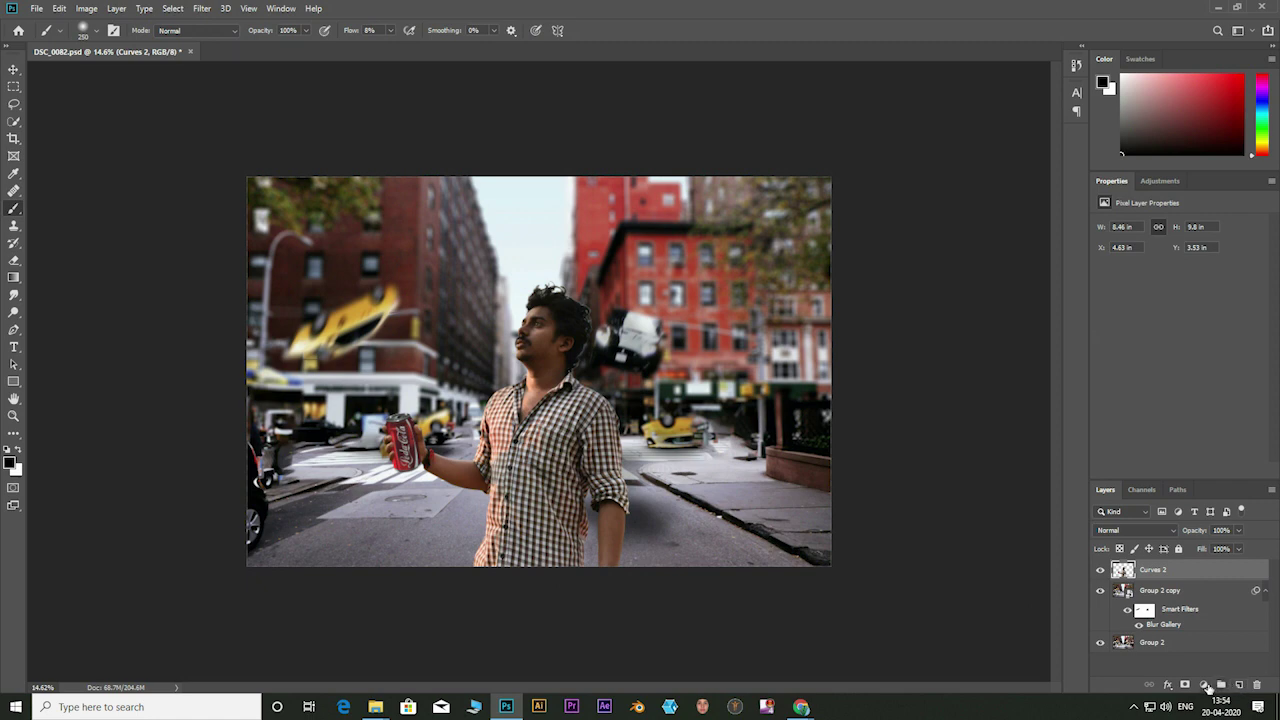
Step: Add a Curves adjustment and a Hue/Saturation layer with Saturation -100
left_click(1204, 686)
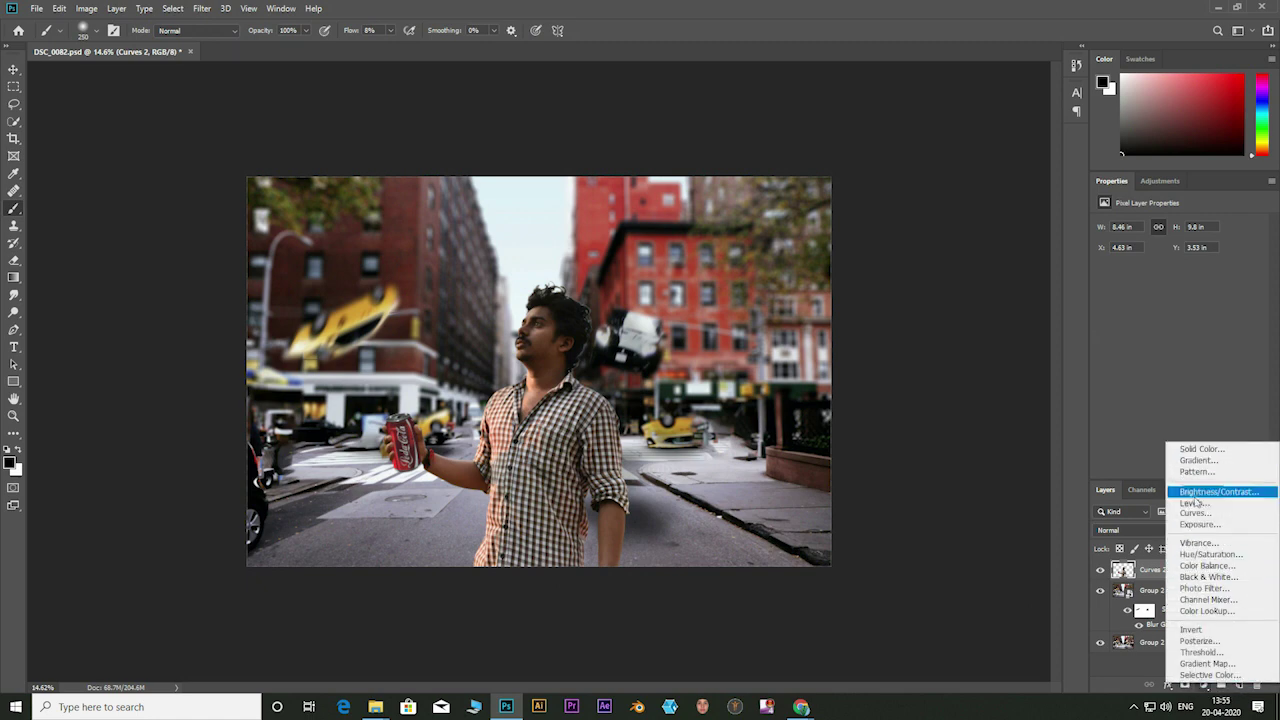
left_click(1212, 512)
left_click(1204, 686)
left_click(1200, 551)
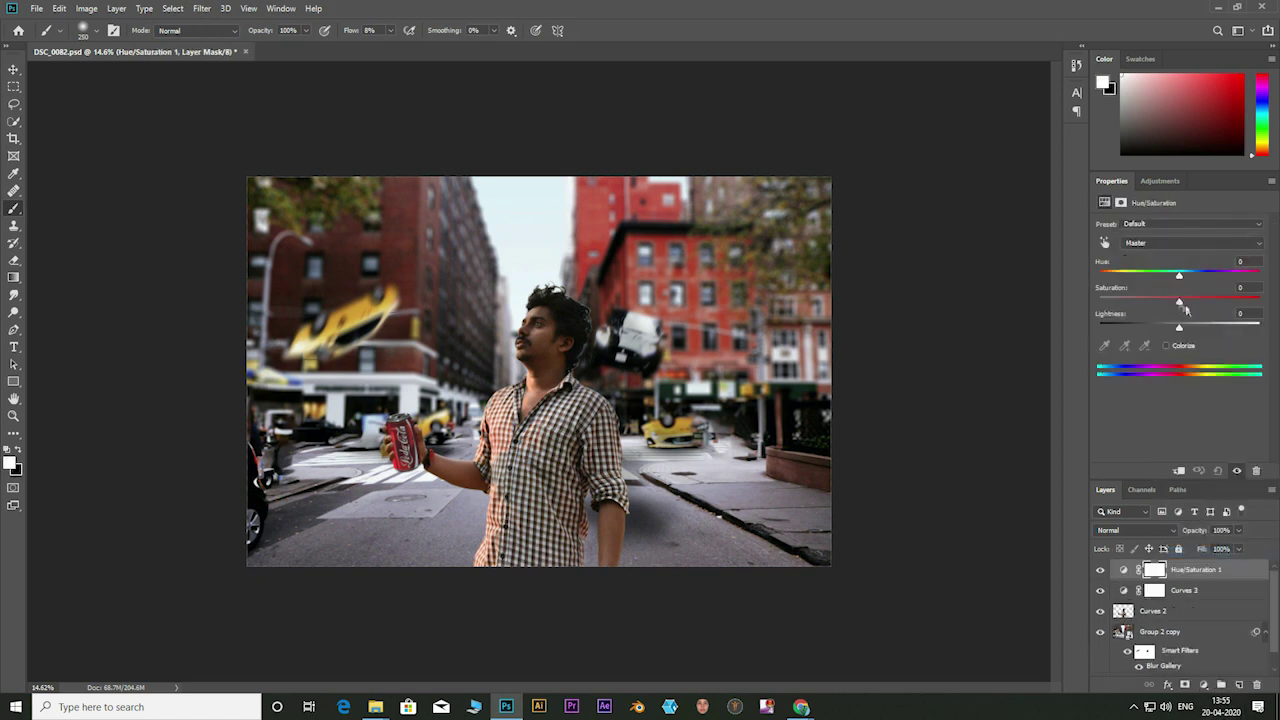
left_click_drag(1179, 300, 1066, 300)
Step: Shape Curves 3 to brighten highlights, lift shadows and slightly darken lower midtones
left_click(1125, 590)
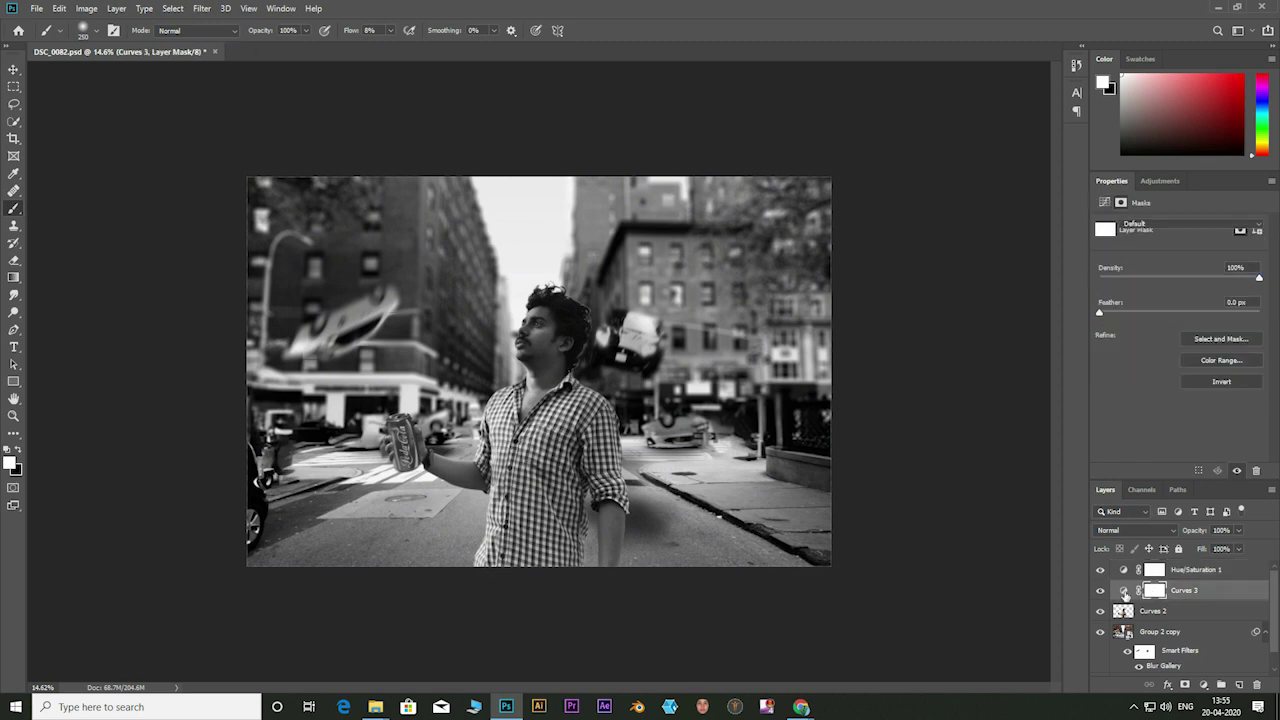
left_click(1104, 243)
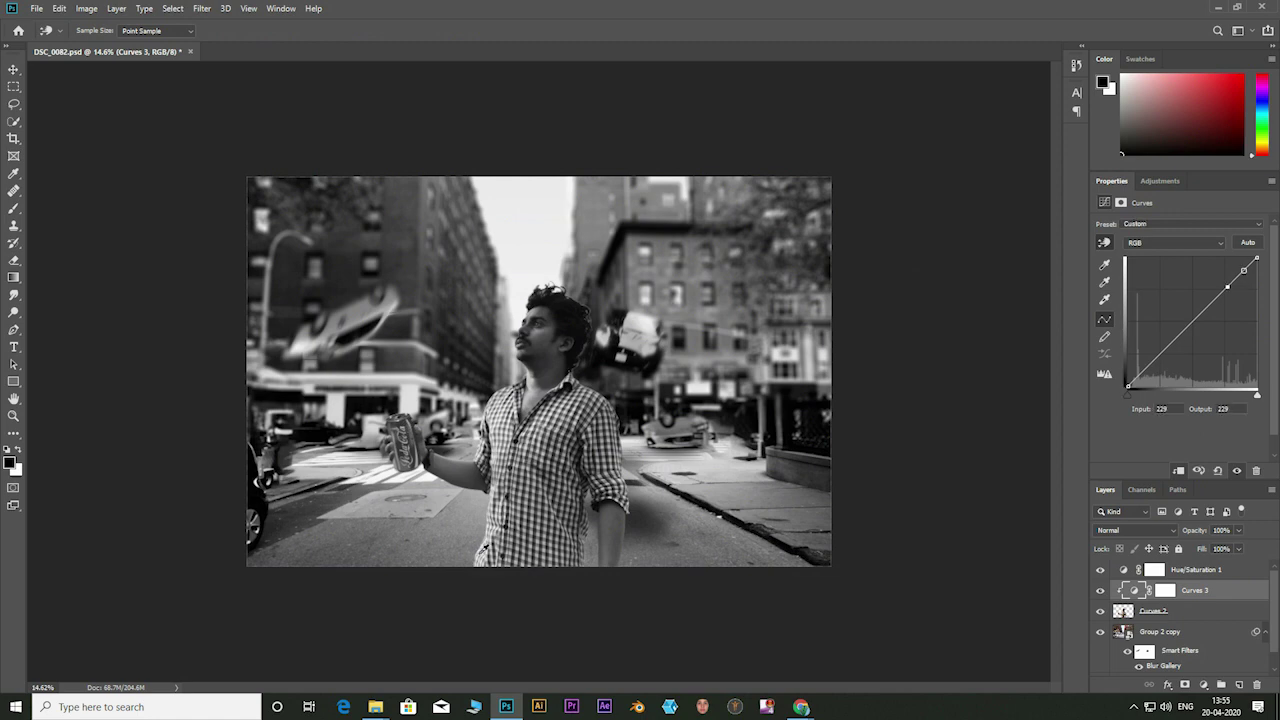
left_click_drag(481, 550, 487, 538)
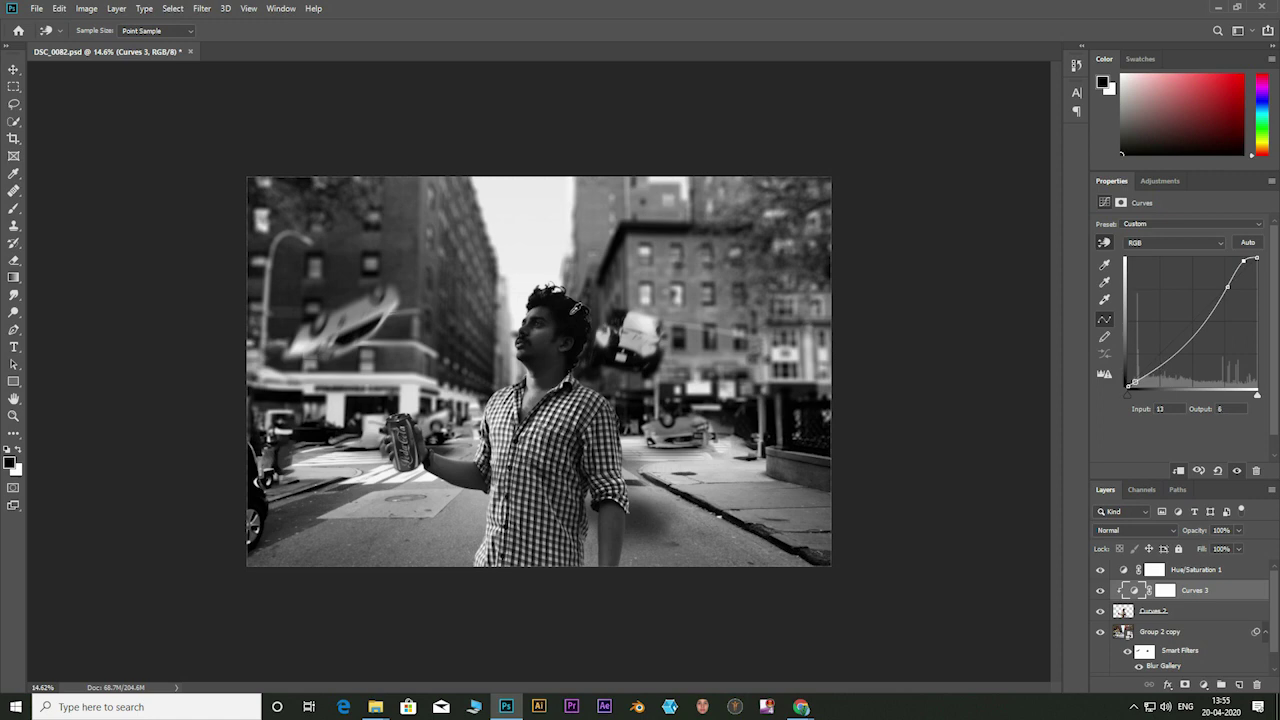
left_click_drag(575, 313, 577, 302)
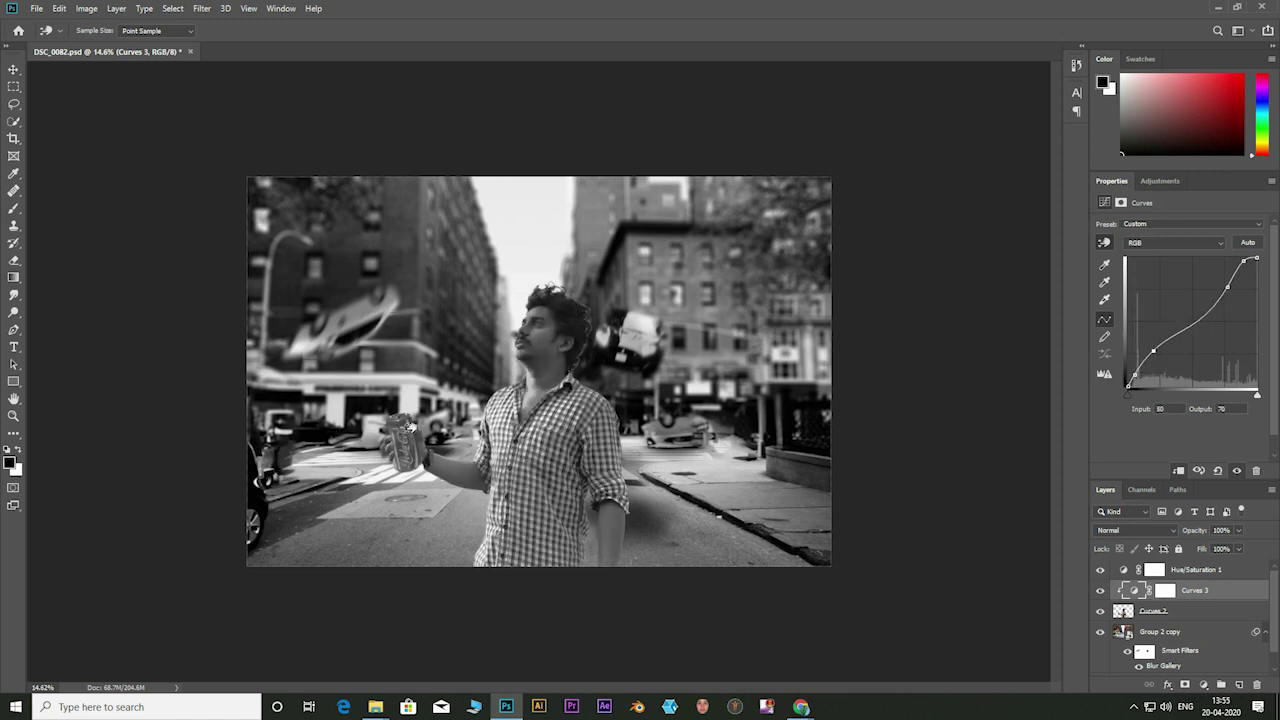
left_click_drag(411, 429, 412, 431)
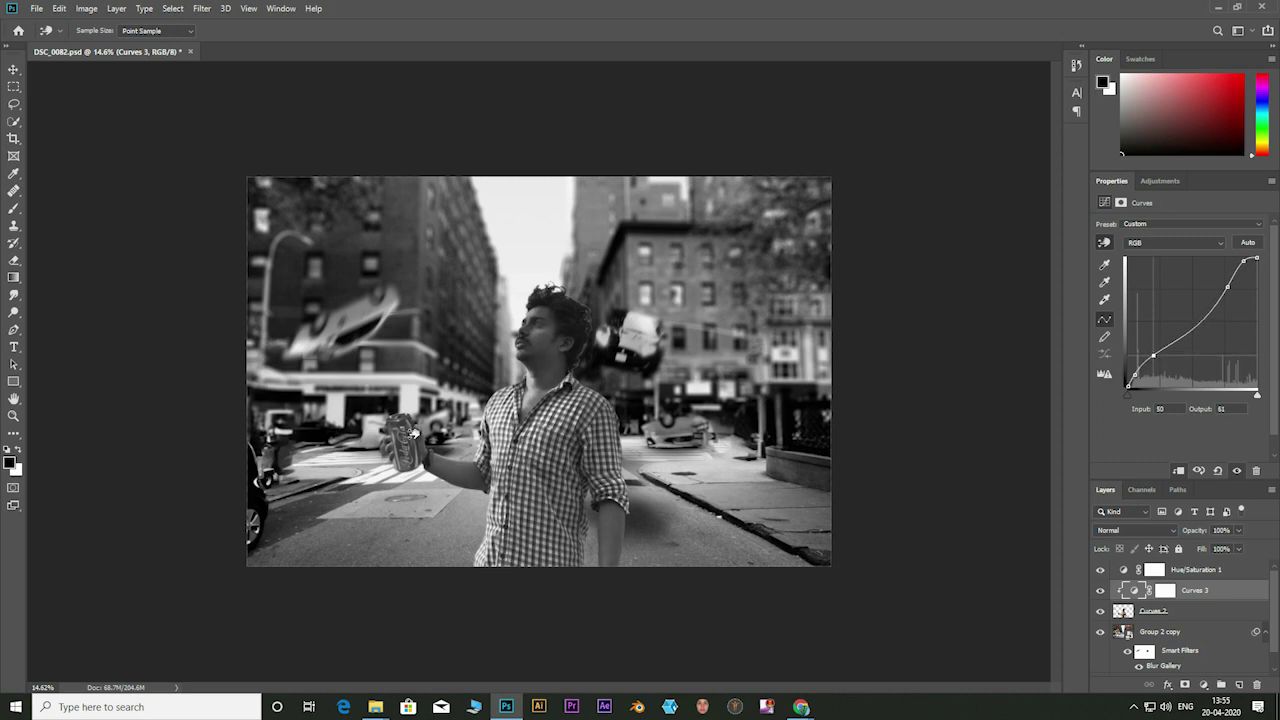
Step: Hide Hue/Saturation 1 and toggle Curves 3 to compare before and after
left_click(1100, 570)
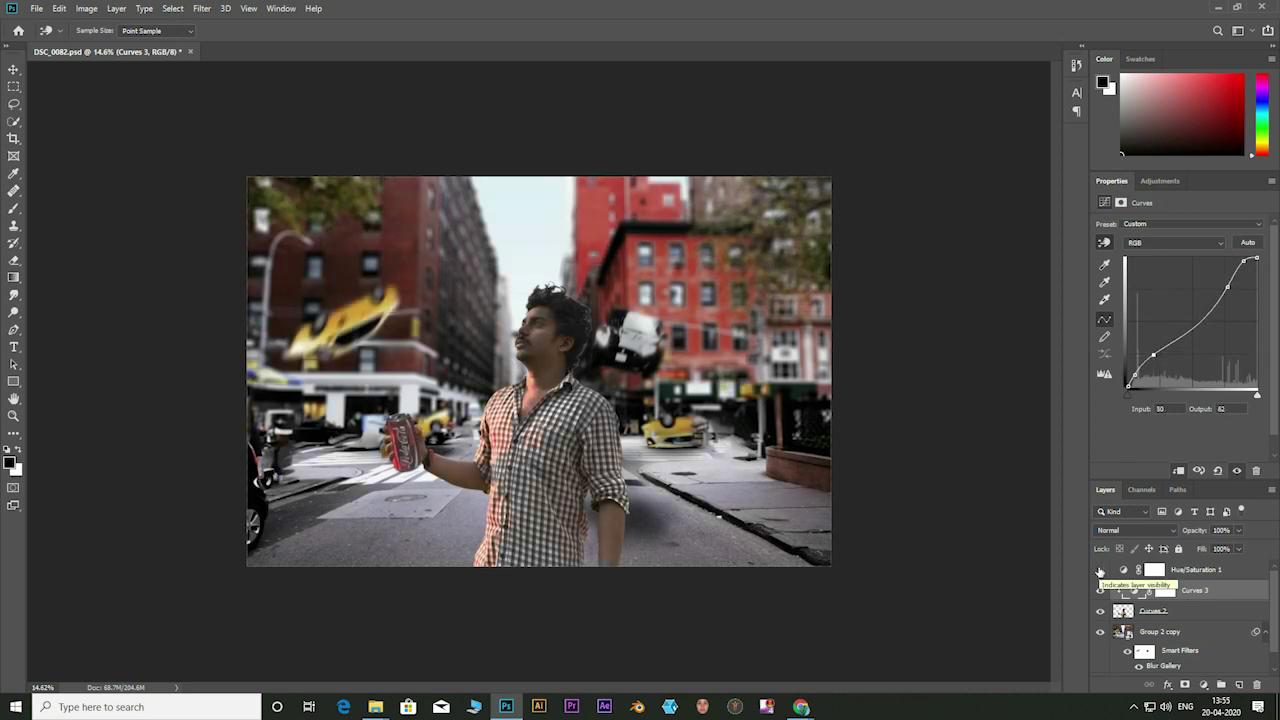
left_click(1100, 591)
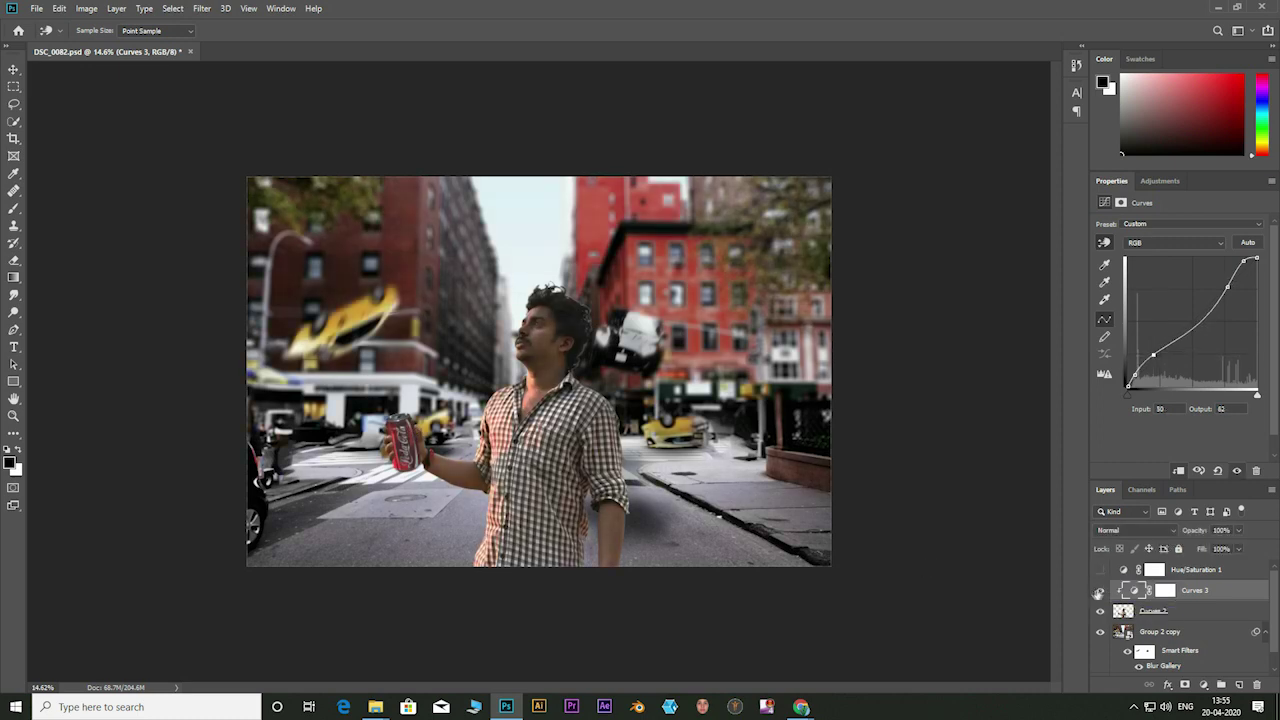
left_click(1100, 591)
left_click(1100, 591)
left_click(1100, 591)
left_click(1100, 591)
Step: Add a Curves 4 adjustment clipped to the layer below and show the black-and-white layer
left_click(1205, 685)
left_click(1195, 508)
key("b")
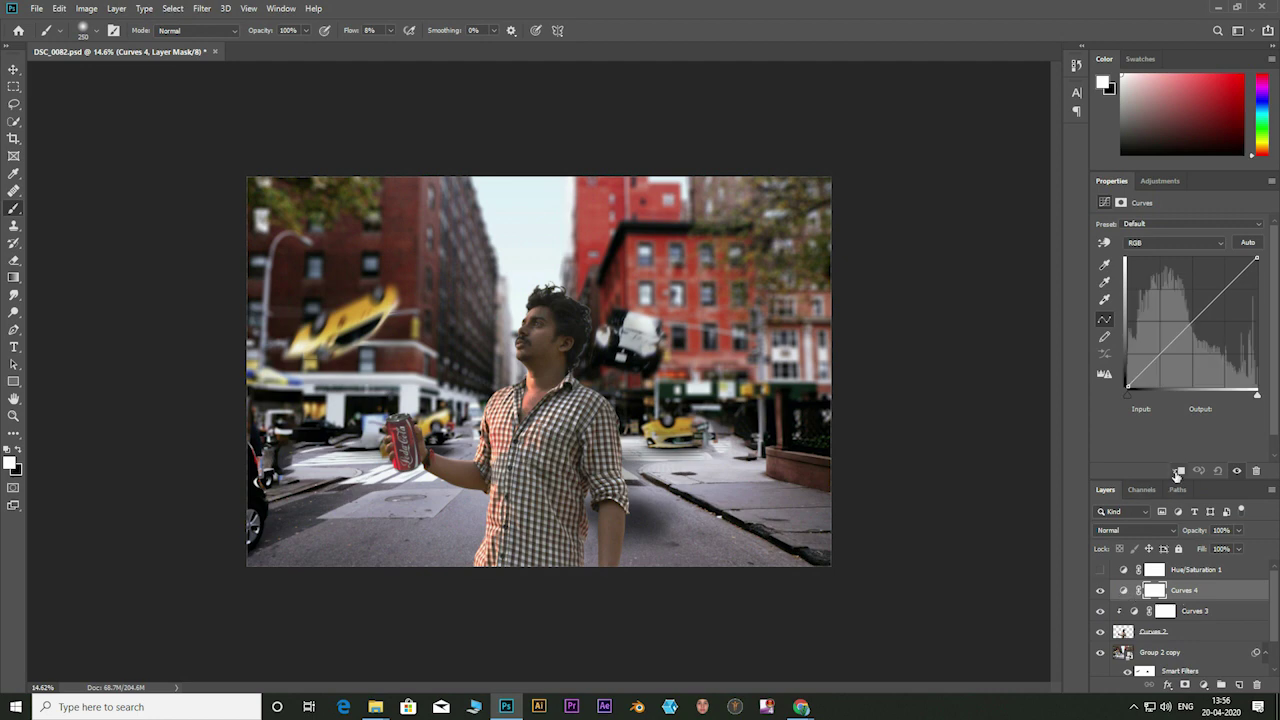
key("ctrl+alt+g")
left_click(1099, 570)
Step: Sample Curves 4 on the image to darken midtones and brighten shadows, then check colour
left_click(1104, 242)
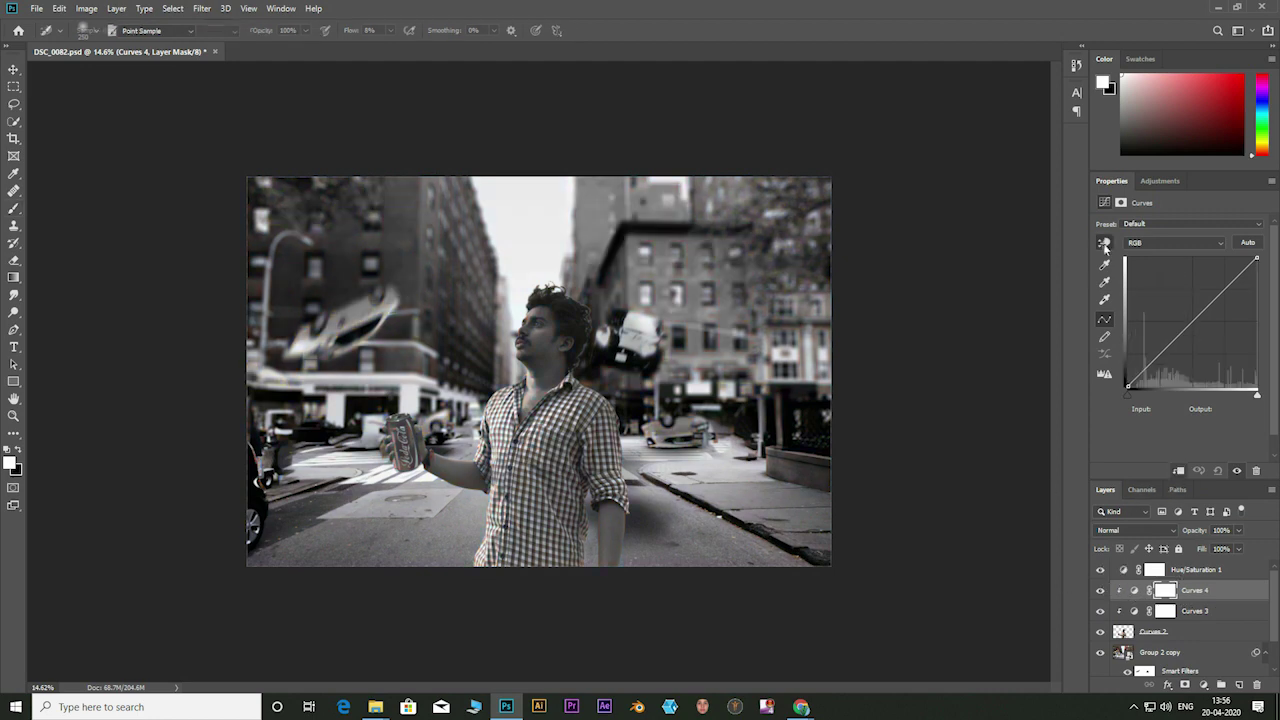
left_click_drag(413, 430, 406, 462)
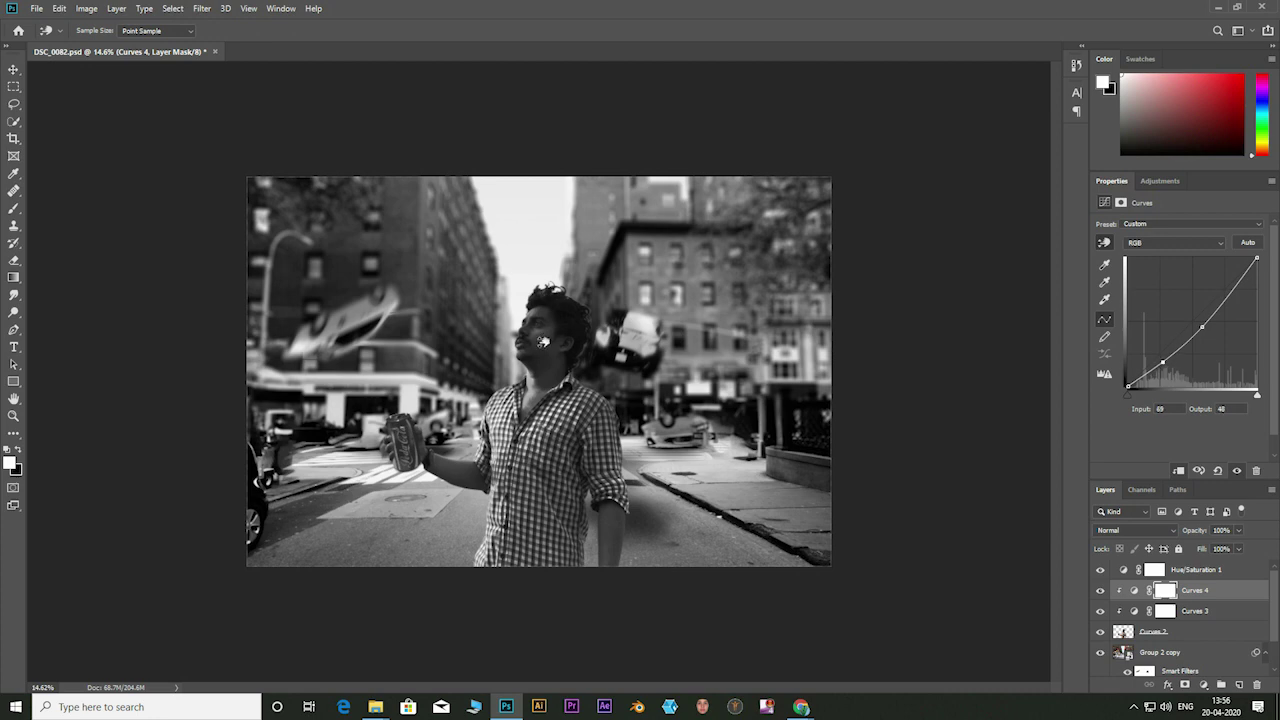
left_click_drag(543, 342, 553, 327)
left_click(1102, 571)
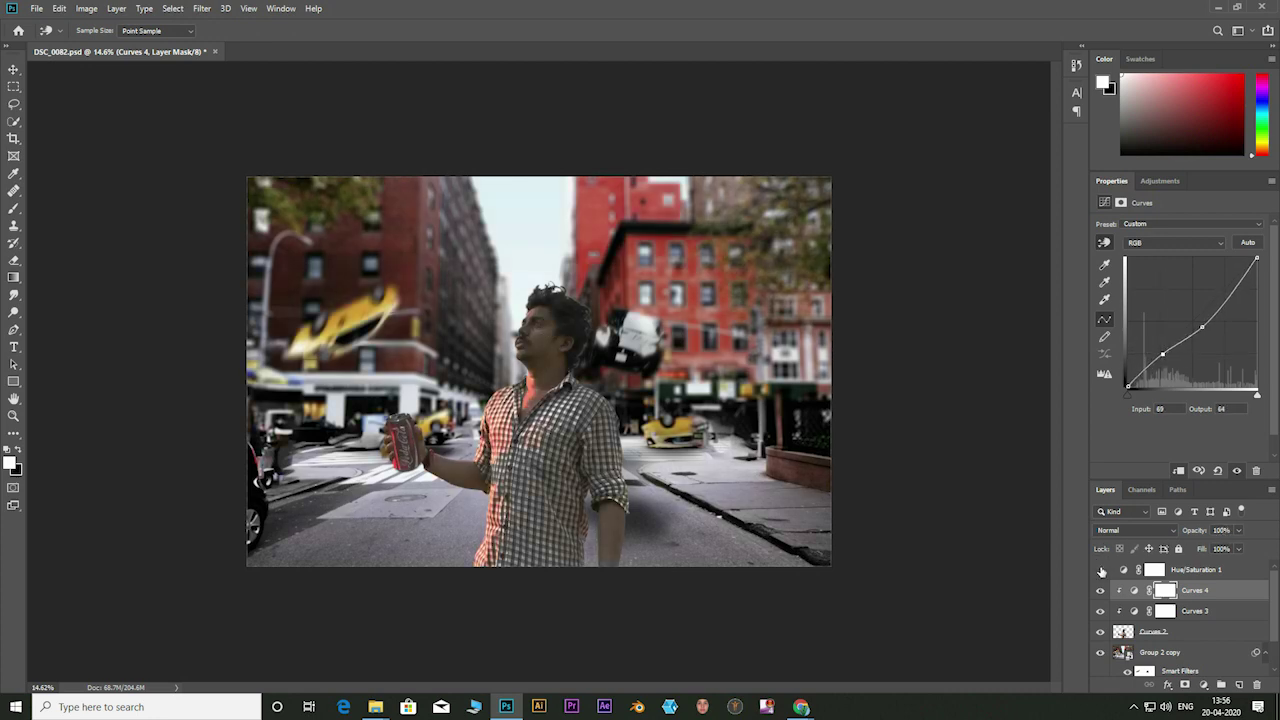
scroll(549, 289, "up", 3)
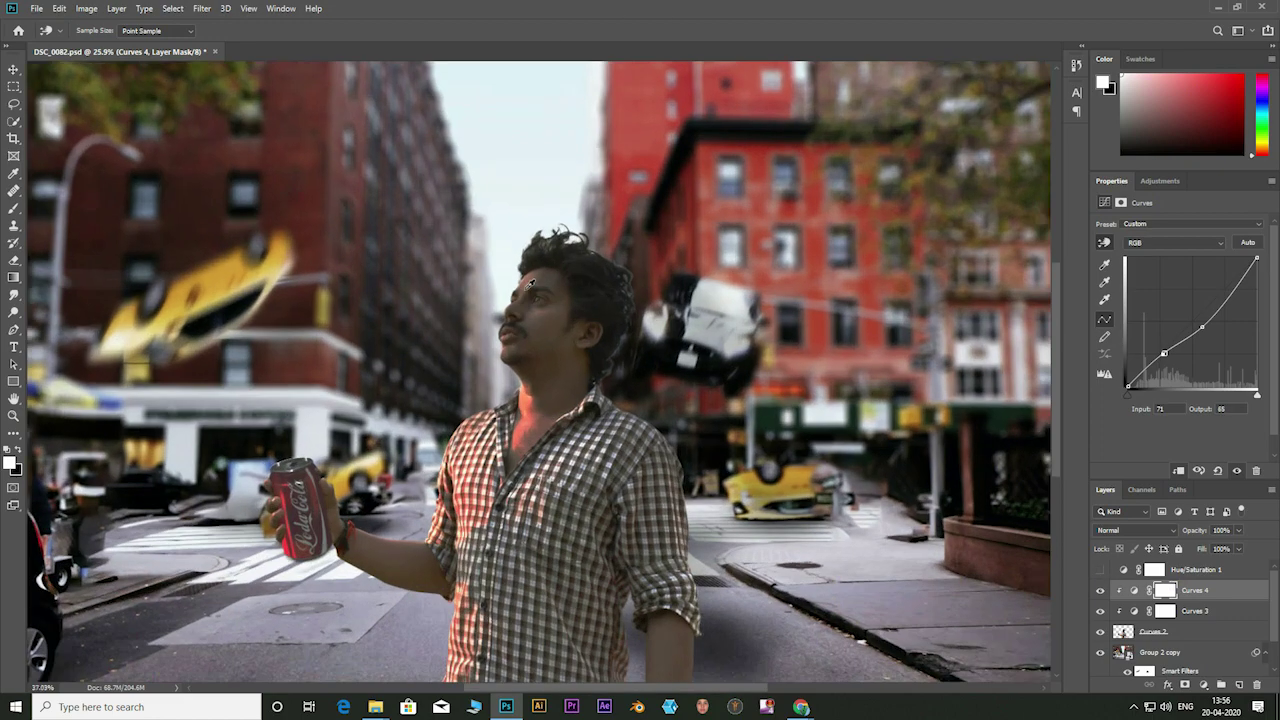
scroll(549, 289, "up", 3)
scroll(549, 289, "down", 1)
scroll(549, 289, "down", 4)
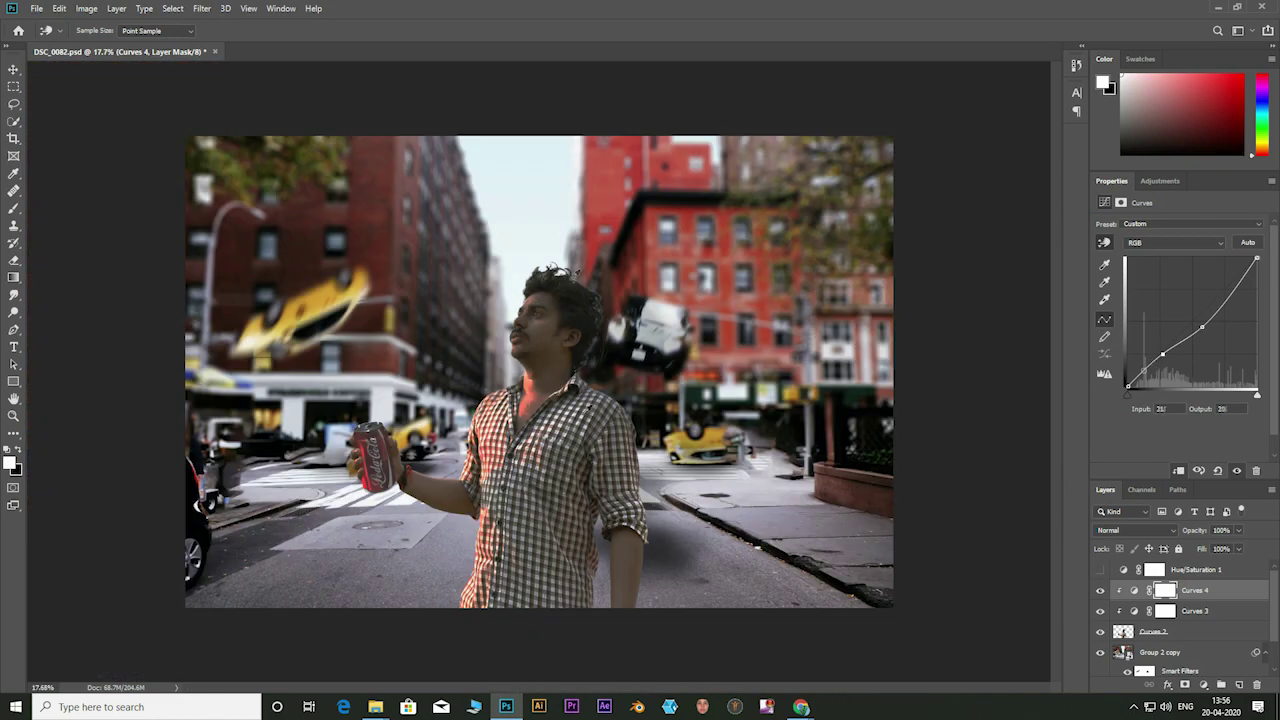
scroll(524, 400, "up", 4)
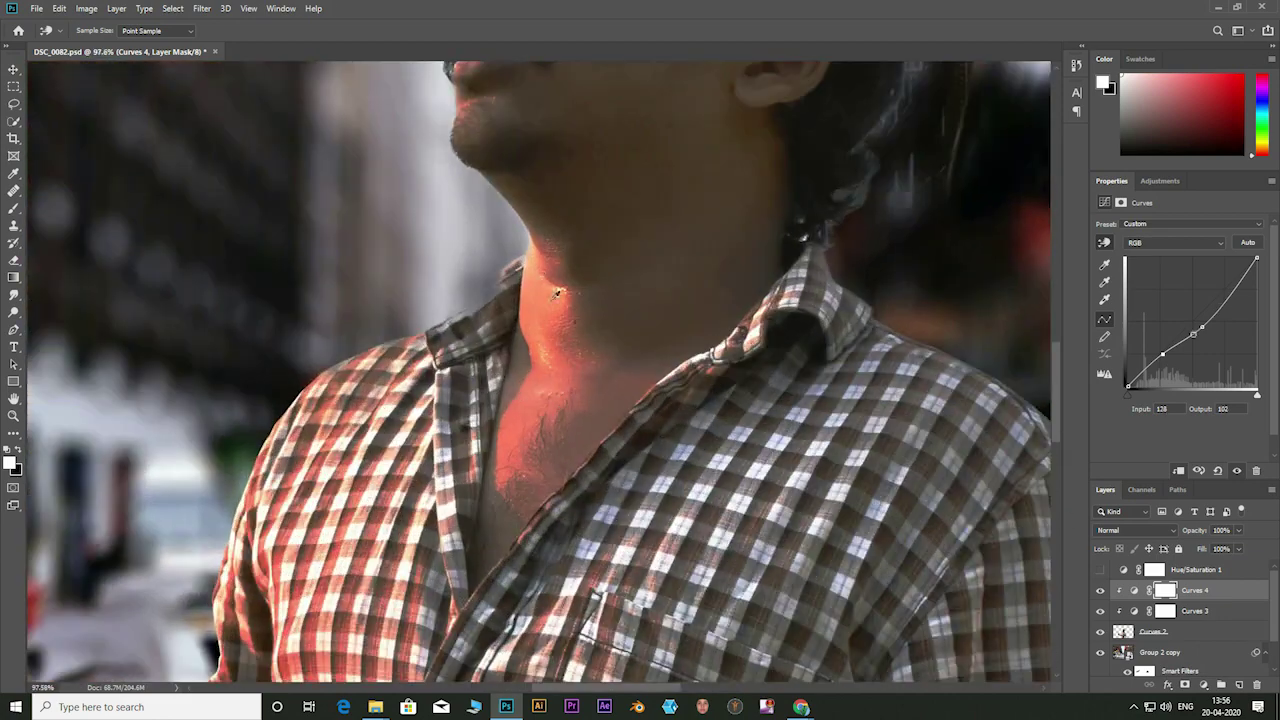
scroll(580, 335, "down", 5)
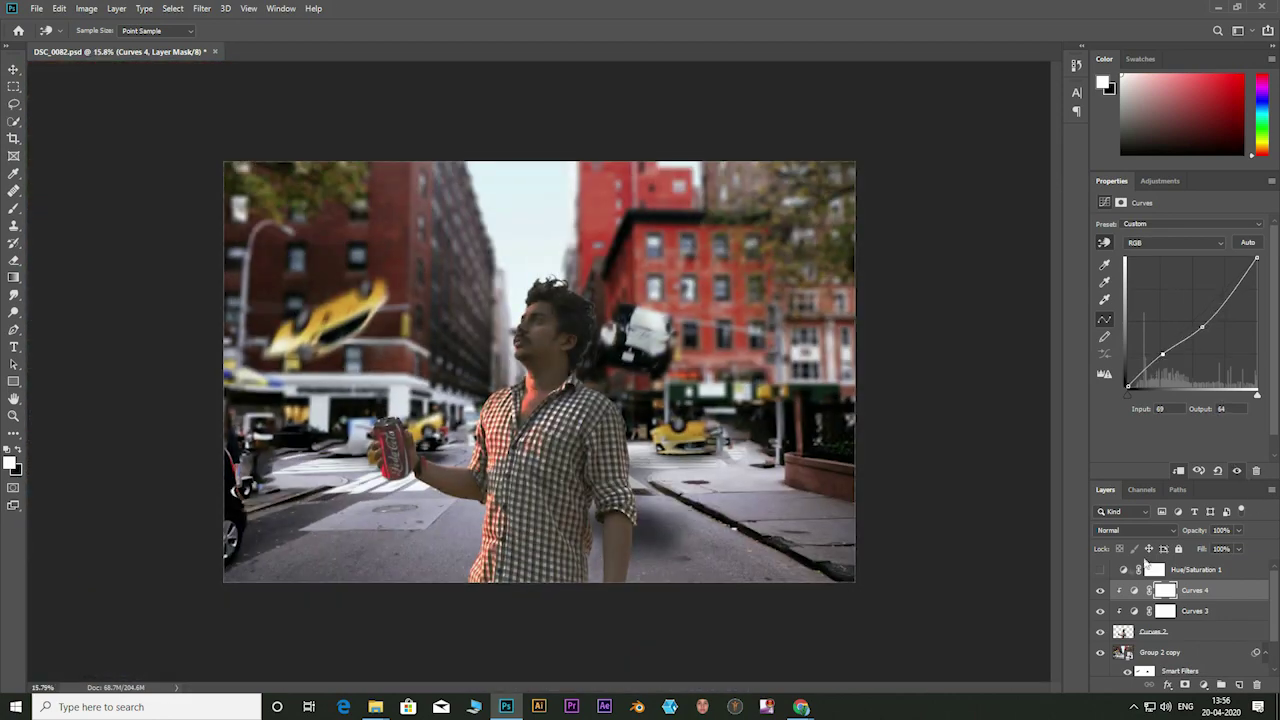
Step: Preview in black and white and nudge the curve up to brighten the neck highlights
left_click(1100, 569)
scroll(567, 370, "up", 4)
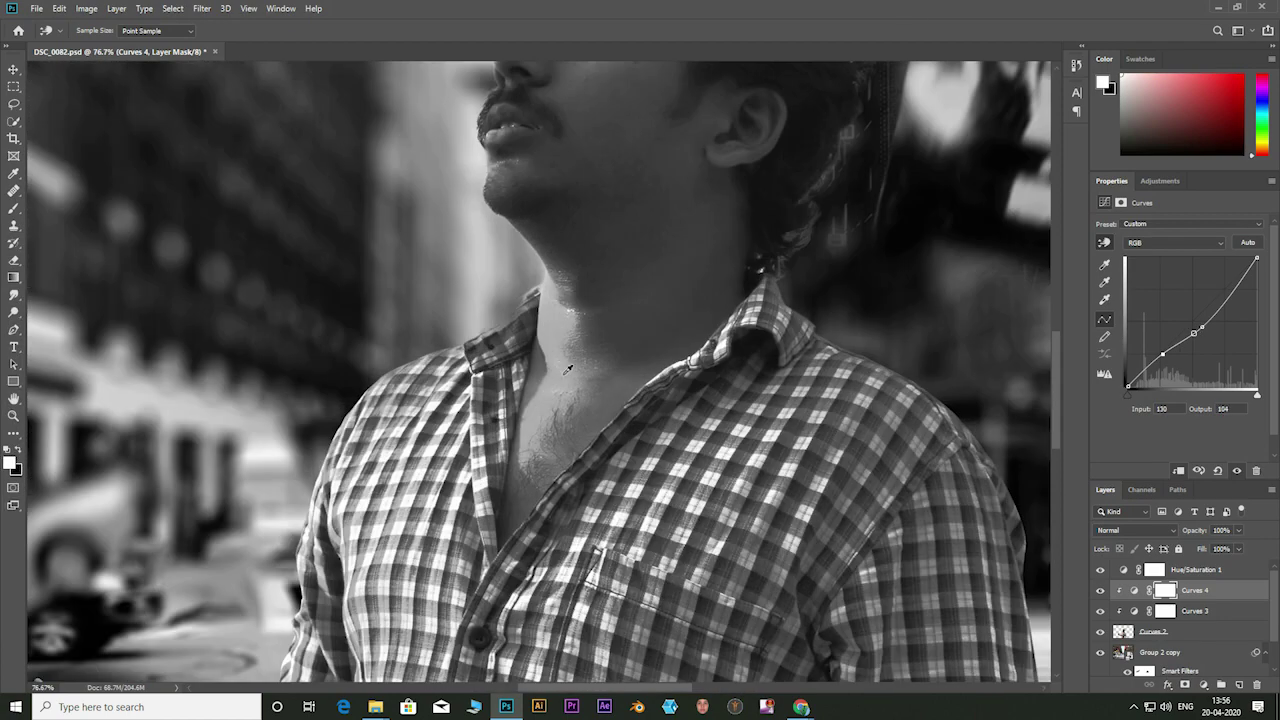
mouse_move(553, 323)
left_mouse_down()
mouse_move(539, 316)
mouse_move(552, 327)
left_mouse_up()
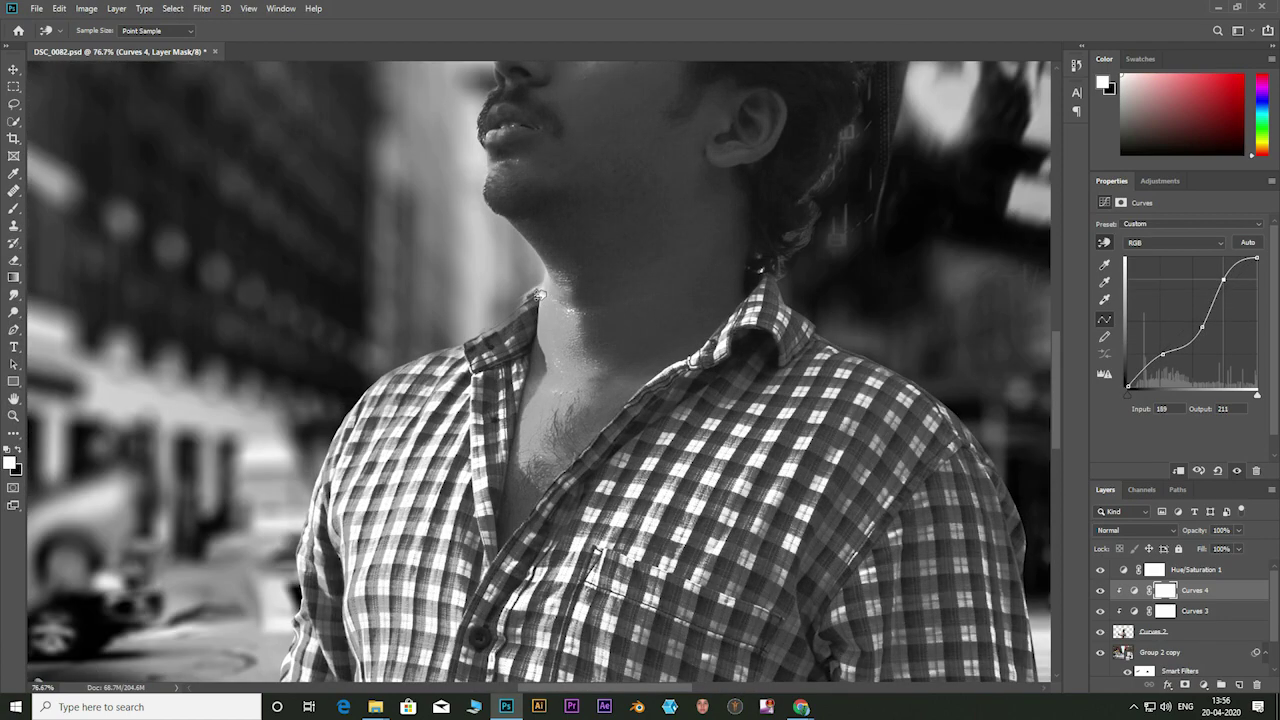
scroll(552, 327, "down", 5)
scroll(552, 327, "down", 2)
scroll(552, 327, "down", 2)
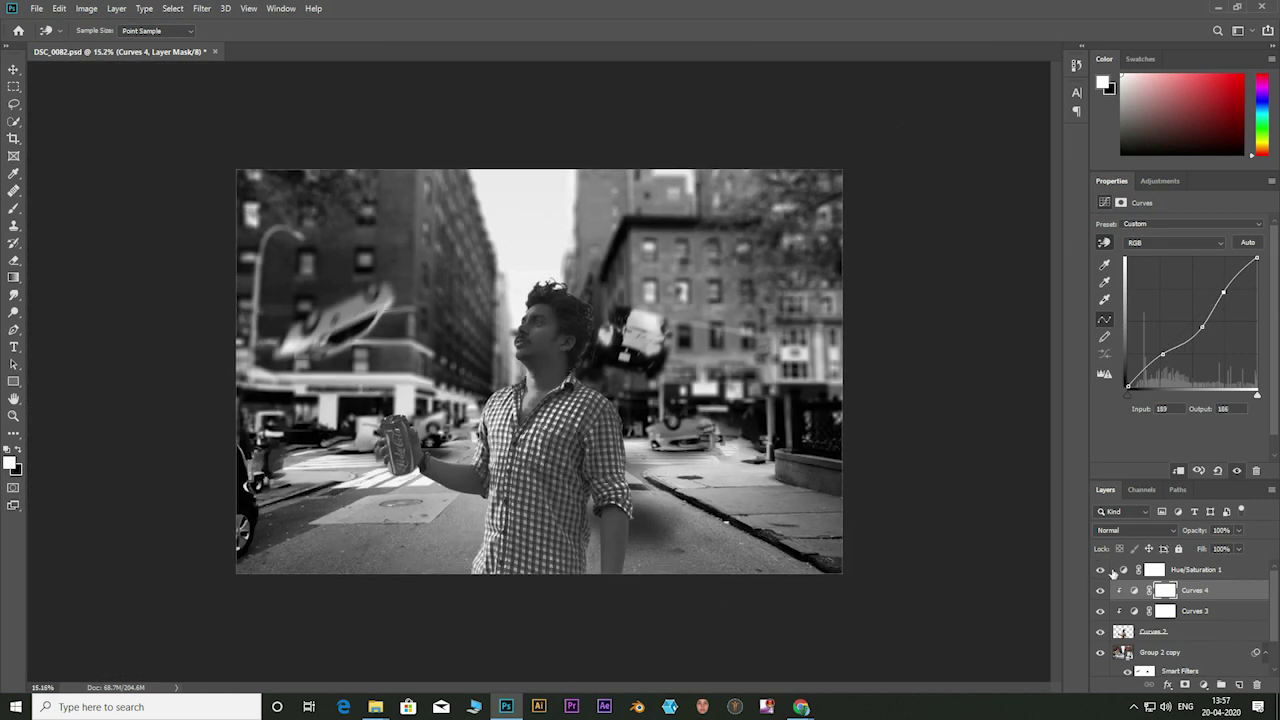
left_click(1099, 570)
Step: Reset Curves 4 and pull its lower point down slightly, mapping input 84 to output 76
left_click(620, 298)
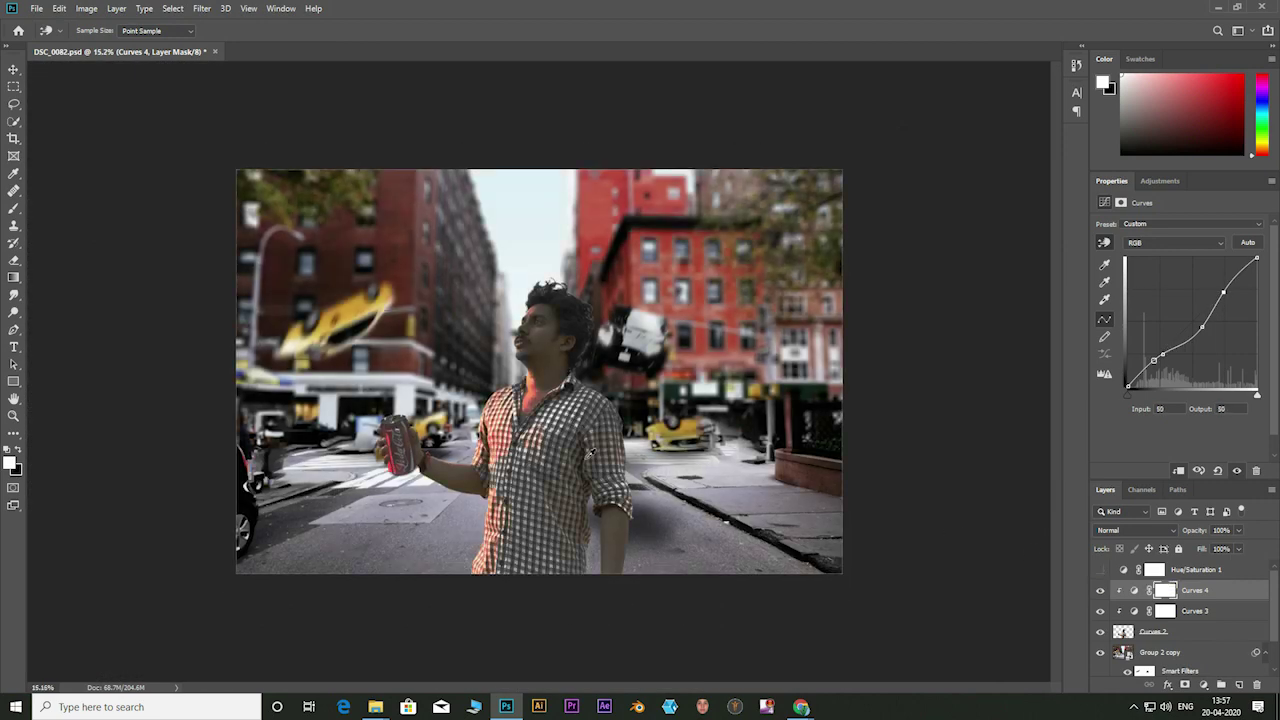
key("ctrl+z")
key("ctrl+z")
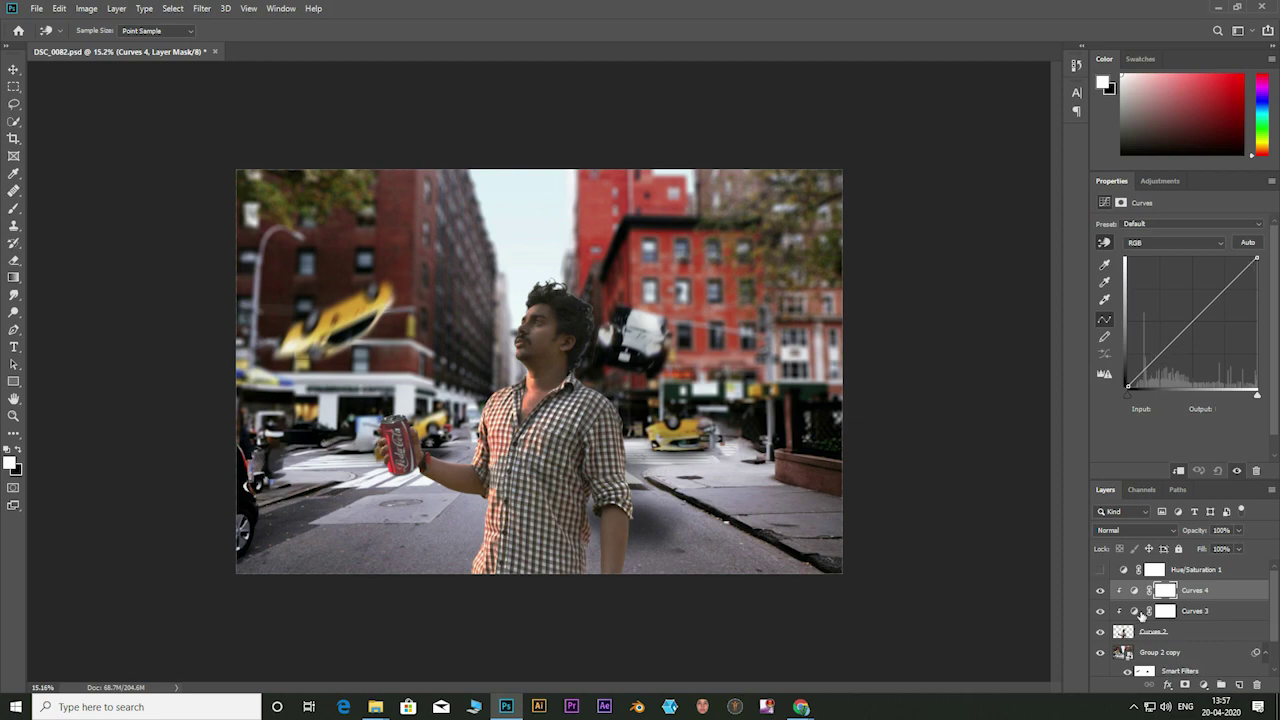
scroll(425, 436, "up", 2)
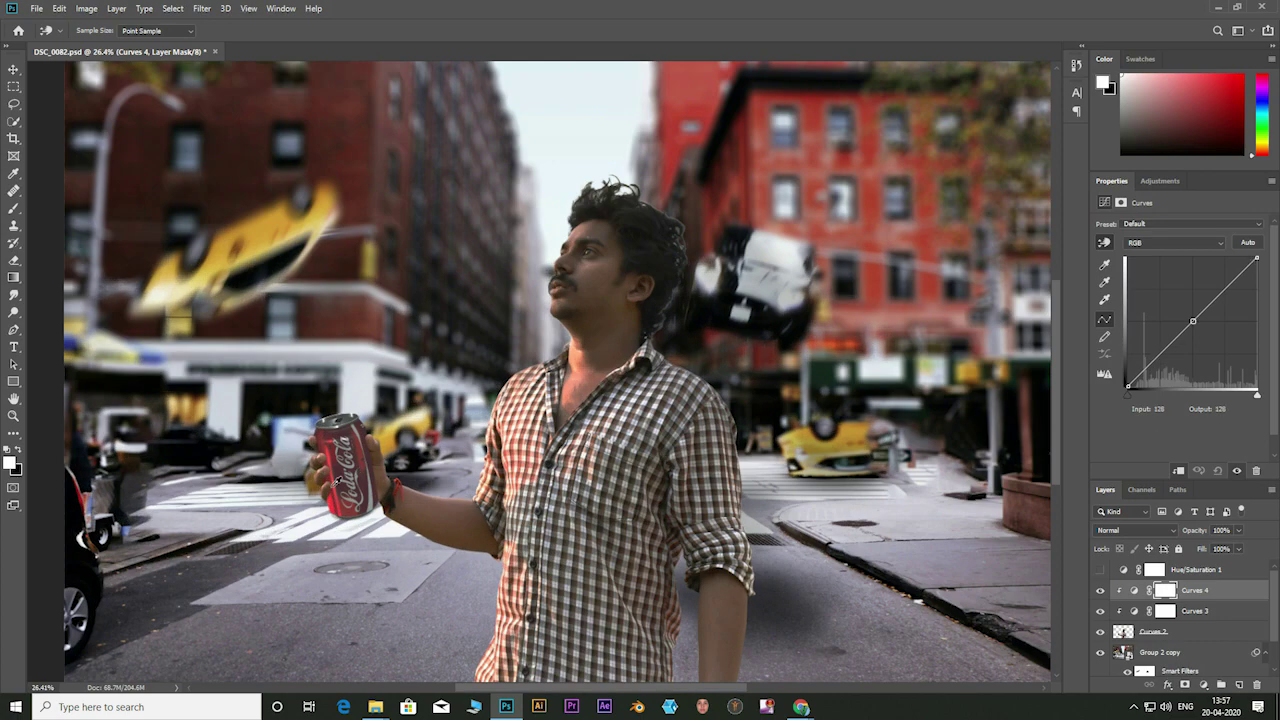
scroll(425, 436, "up", 2)
scroll(390, 431, "down", 3)
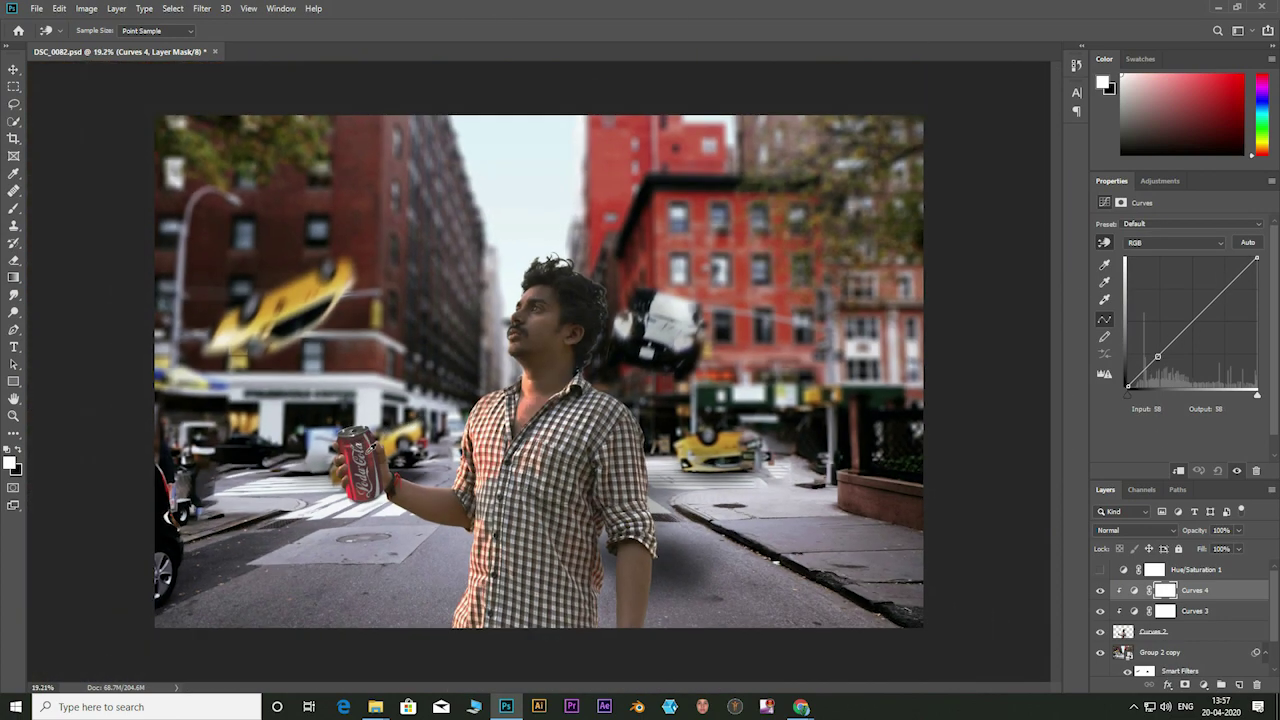
mouse_move(370, 443)
left_mouse_down()
mouse_move(373, 458)
mouse_move(374, 446)
left_mouse_up()
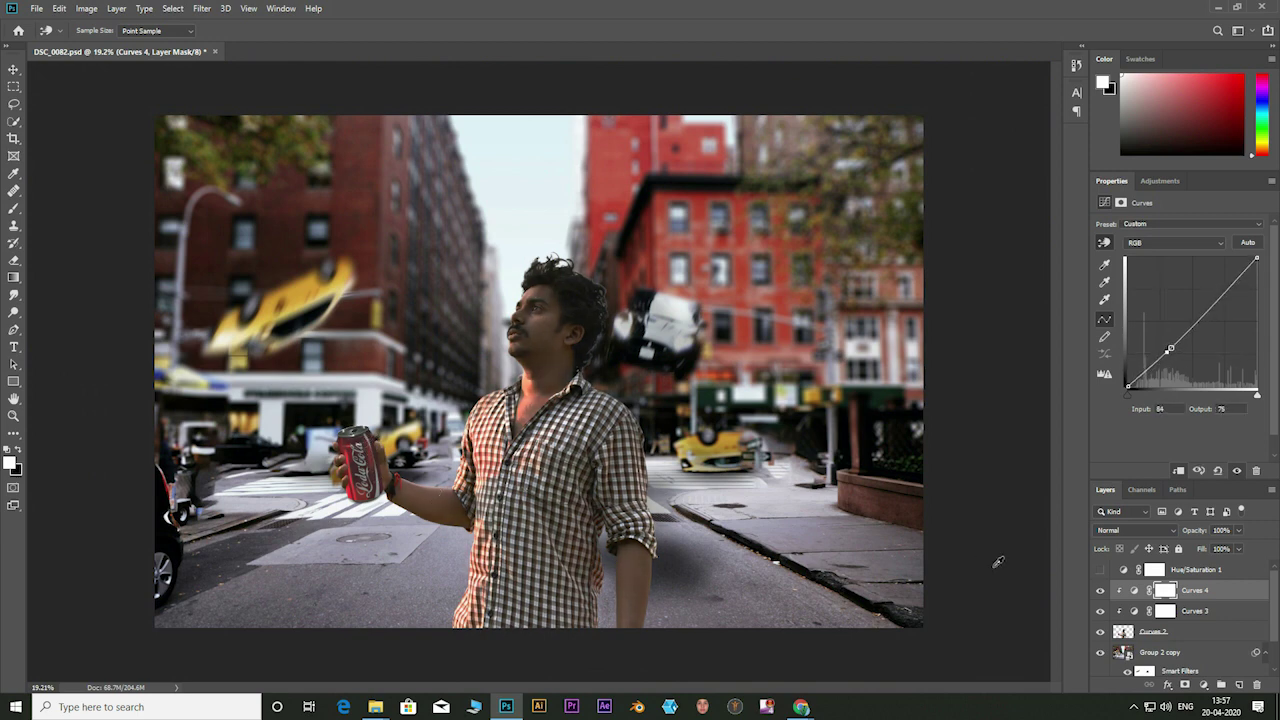
Step: Add a Curves 5 adjustment clipped to the layer below, lifting the curve to brighten the man
left_click(1203, 685)
left_click(1195, 508)
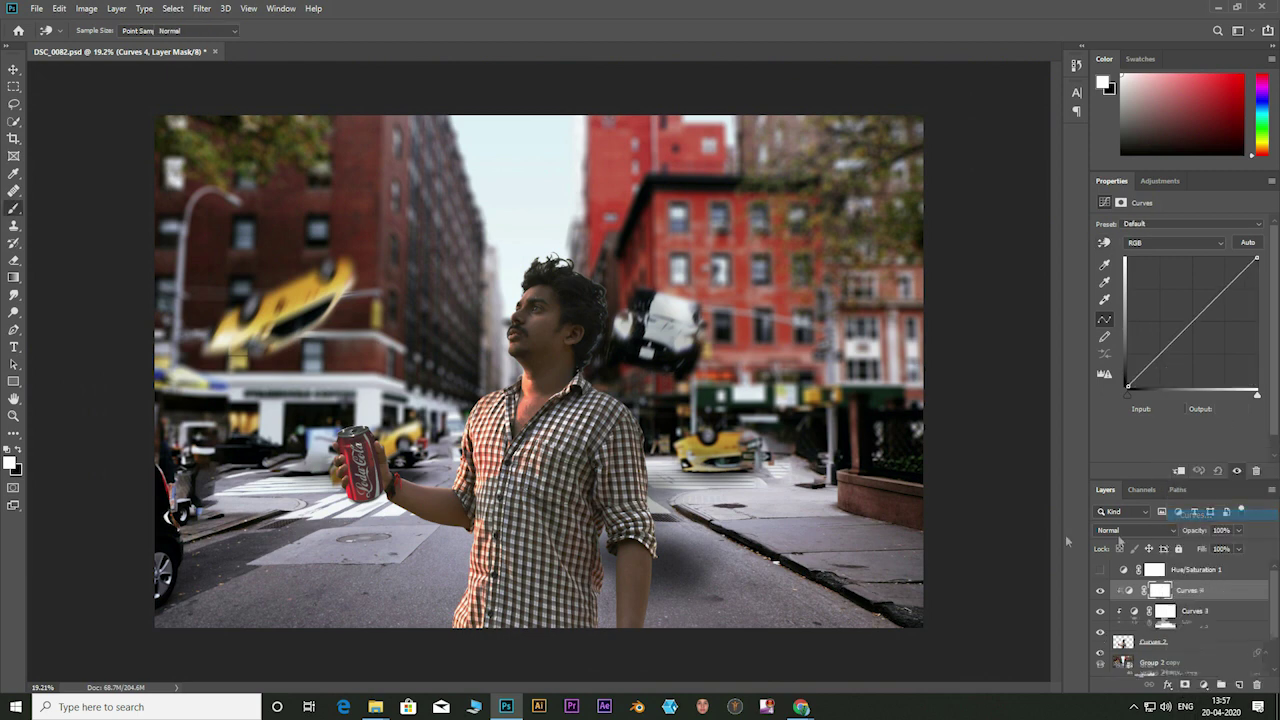
left_click(1180, 471)
left_click(1104, 242)
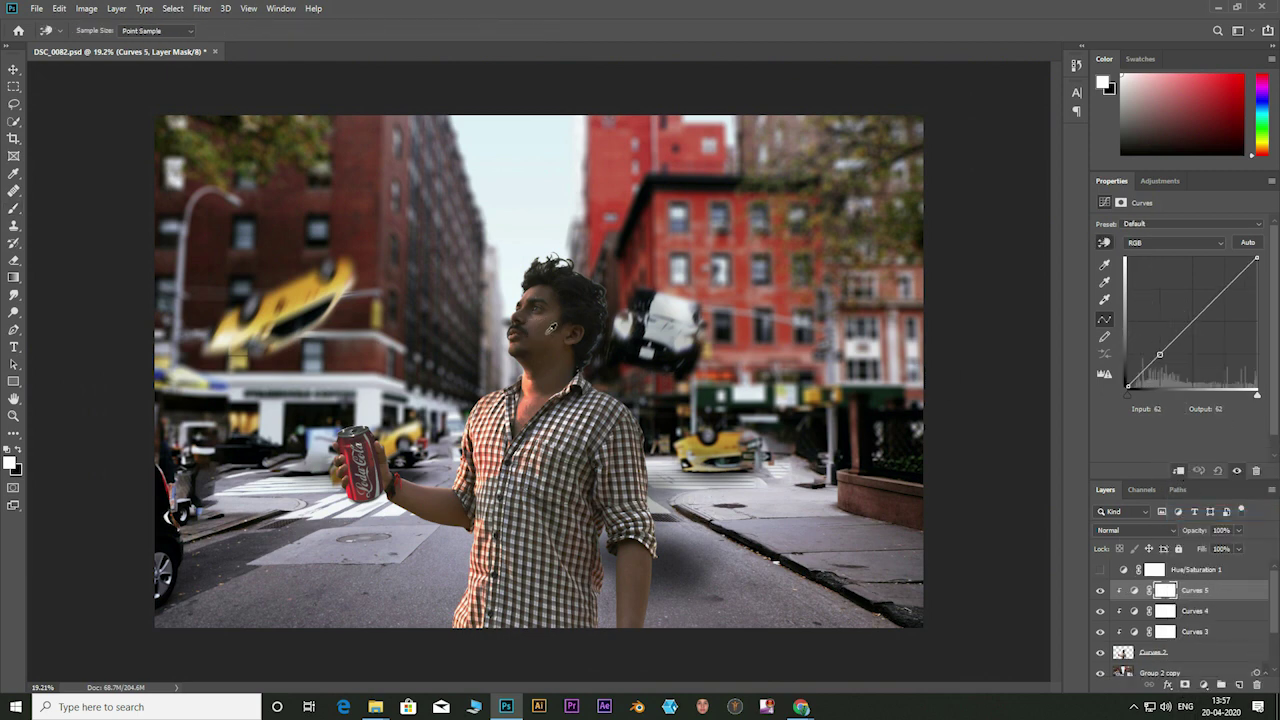
left_click_drag(660, 335, 663, 322)
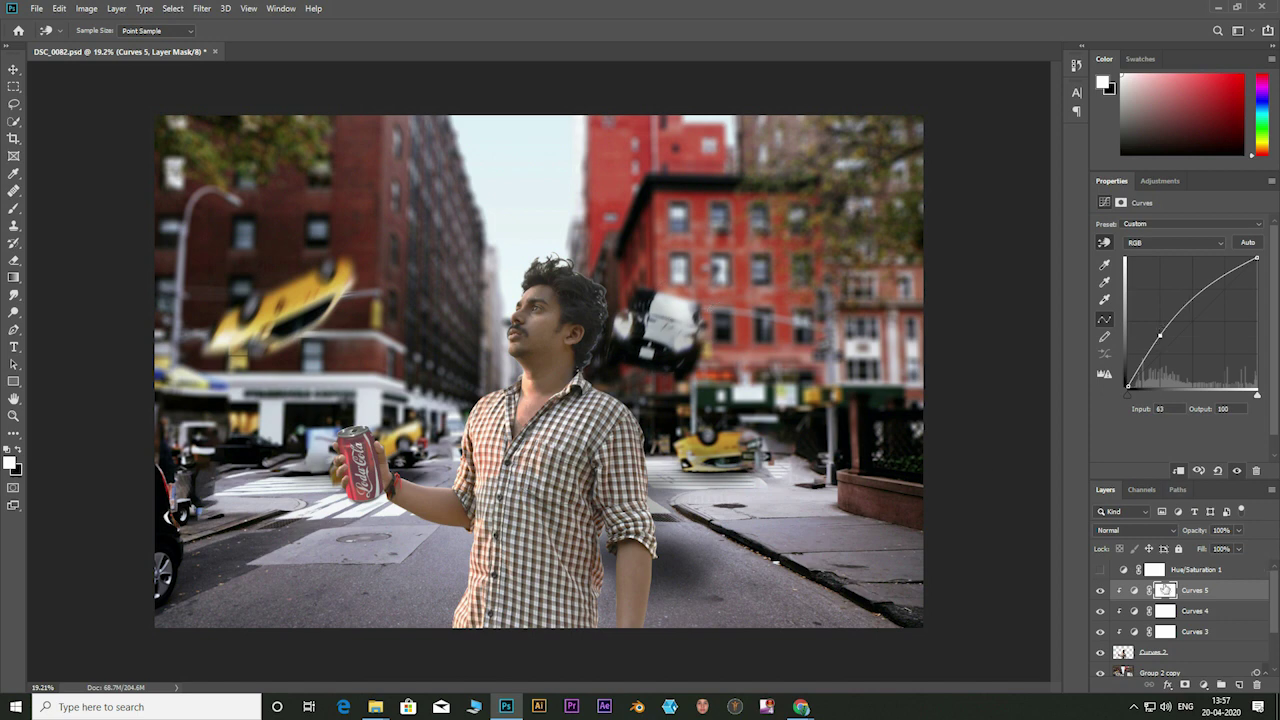
Step: Invert the Curves 5 mask to black, paint at 67% flow over face, neck, arm and chest, then invert Curves 4's mask
left_click(1165, 590)
key("ctrl+i")
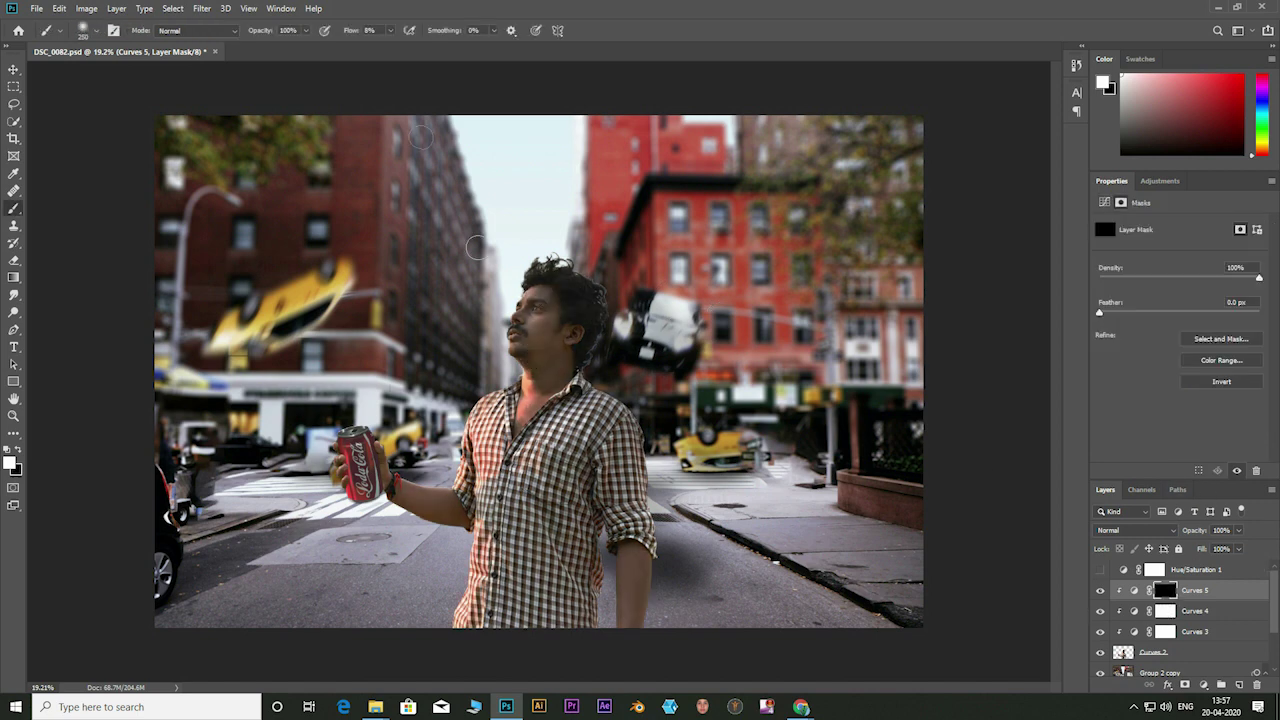
left_click_drag(390, 30, 427, 46)
mouse_move(530, 330)
left_mouse_down()
mouse_move(535, 430)
mouse_move(548, 312)
mouse_move(575, 350)
left_mouse_up()
key("bracketright")
key("bracketright")
key("bracketright")
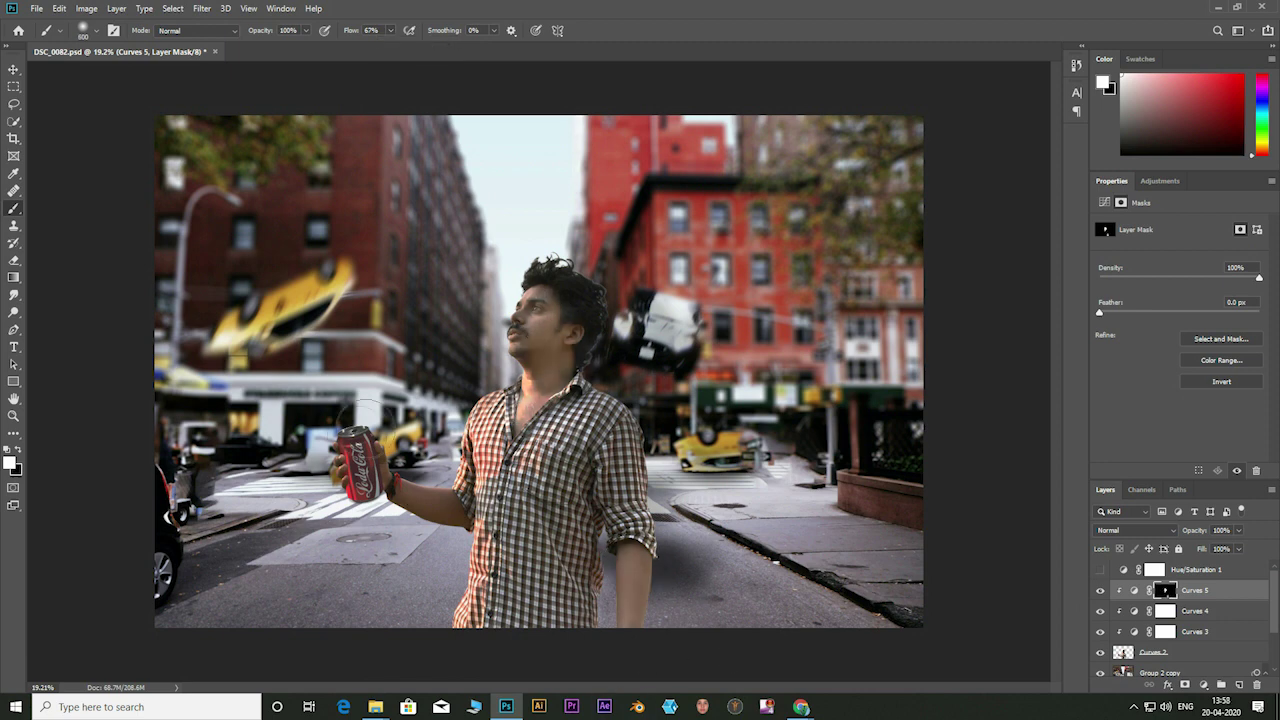
left_click_drag(430, 495, 455, 518)
mouse_move(490, 475)
left_mouse_down()
mouse_move(560, 545)
mouse_move(556, 435)
left_mouse_up()
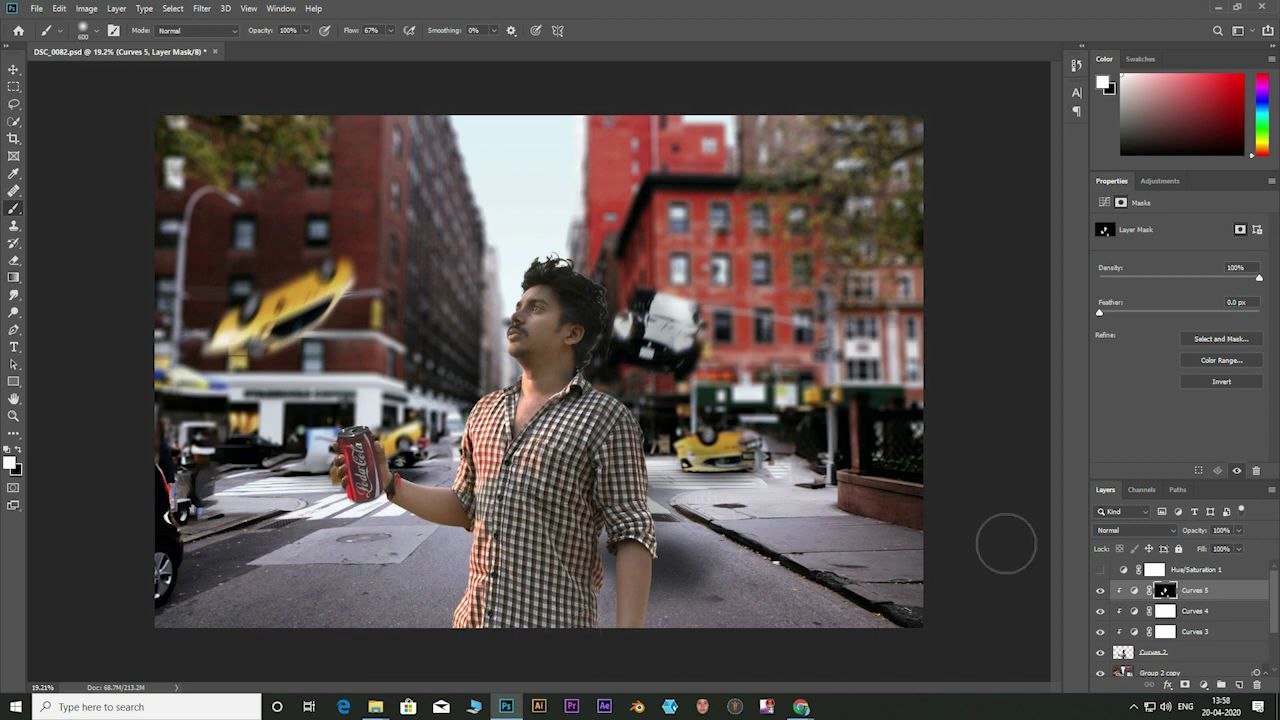
left_click(1165, 611)
key("ctrl+i")
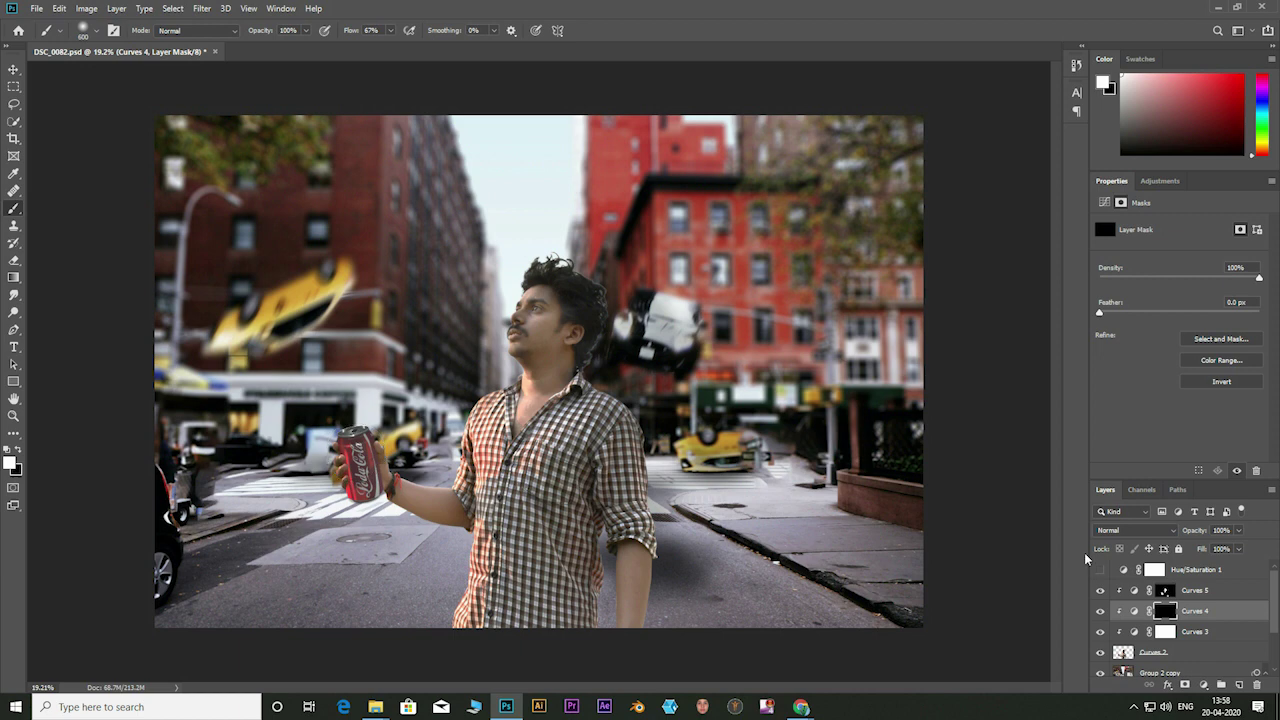
Step: Restore the Curves 4 mask, compare the face with Curves 4 hidden, and set Curves 5 opacity to 54%
key("ctrl+i")
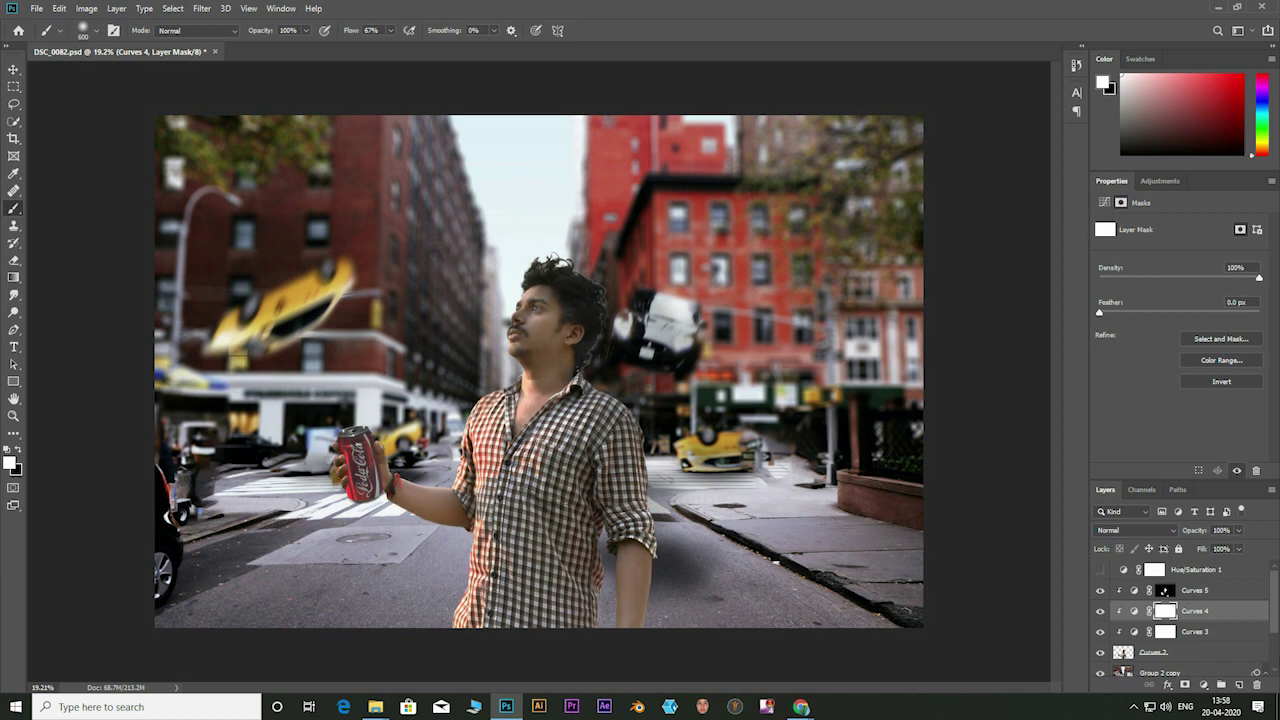
left_click(1100, 611)
left_click(1165, 591)
left_click(1238, 530)
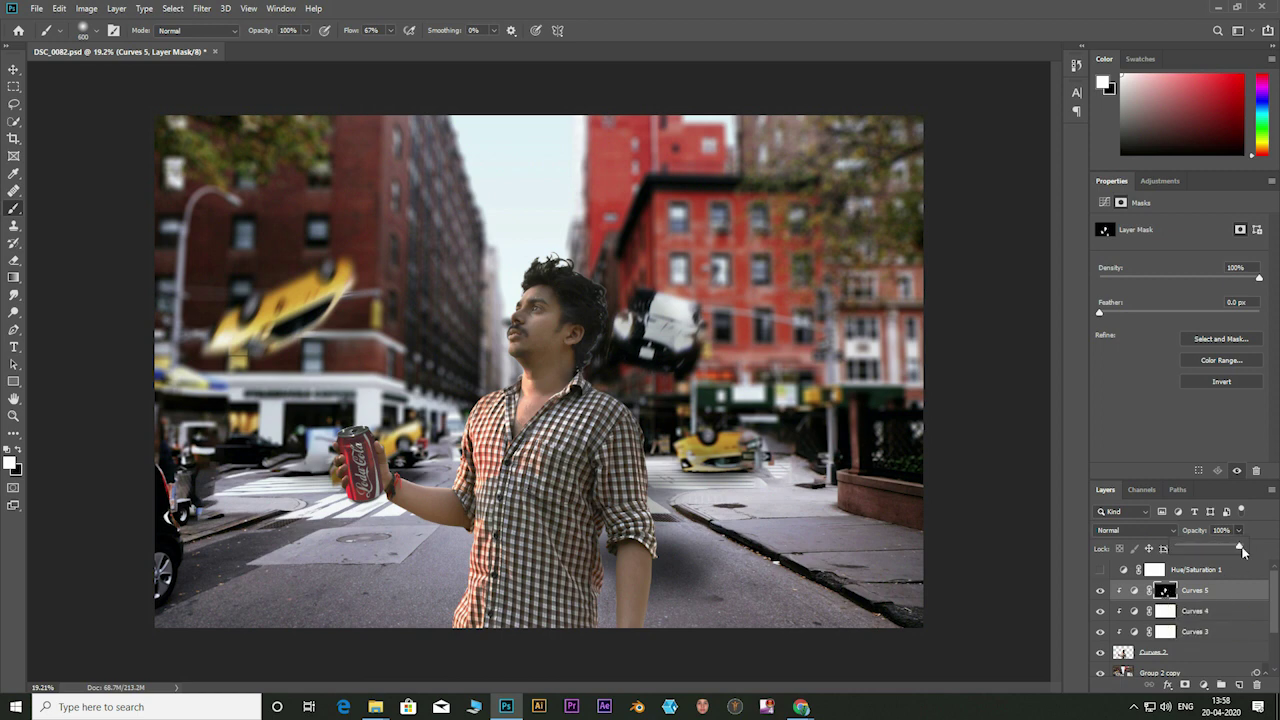
left_click_drag(1243, 548, 1222, 550)
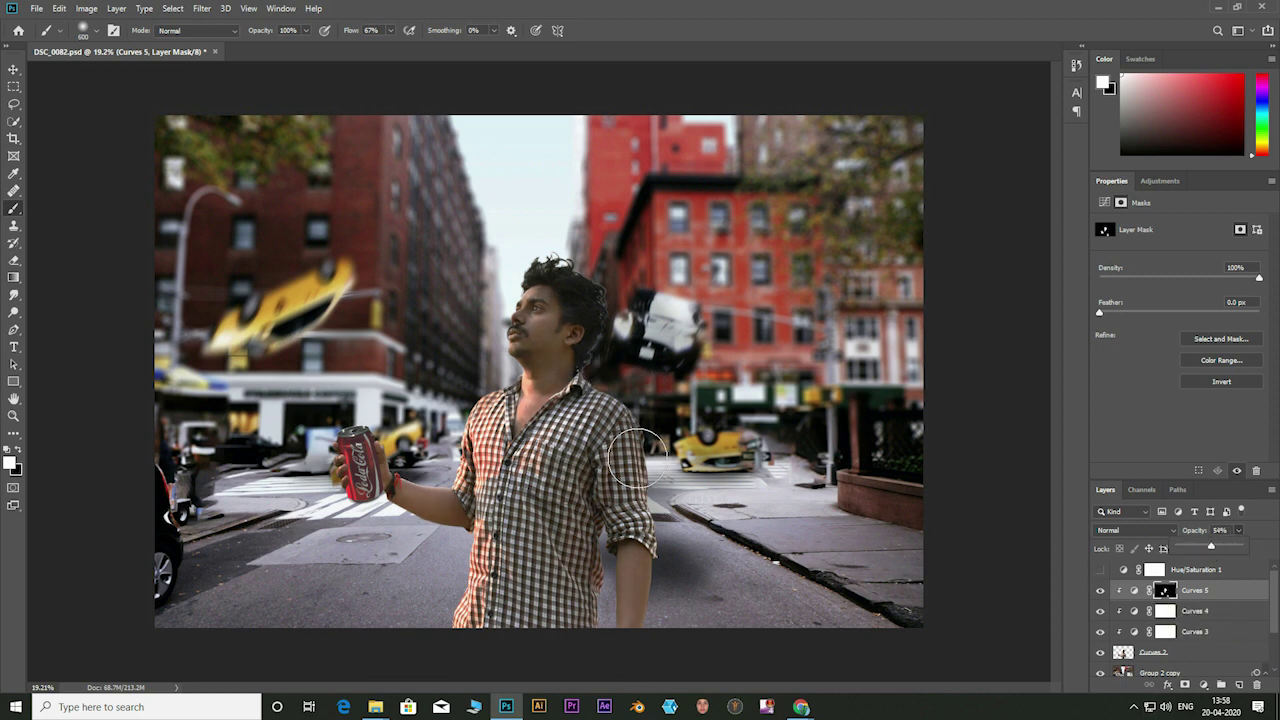
Step: Toggle Hue/Saturation to compare black-and-white against full colour, then select the Group 2 street layer
scroll(535, 318, "up", 3)
scroll(533, 315, "up", 5)
scroll(533, 315, "down", 5)
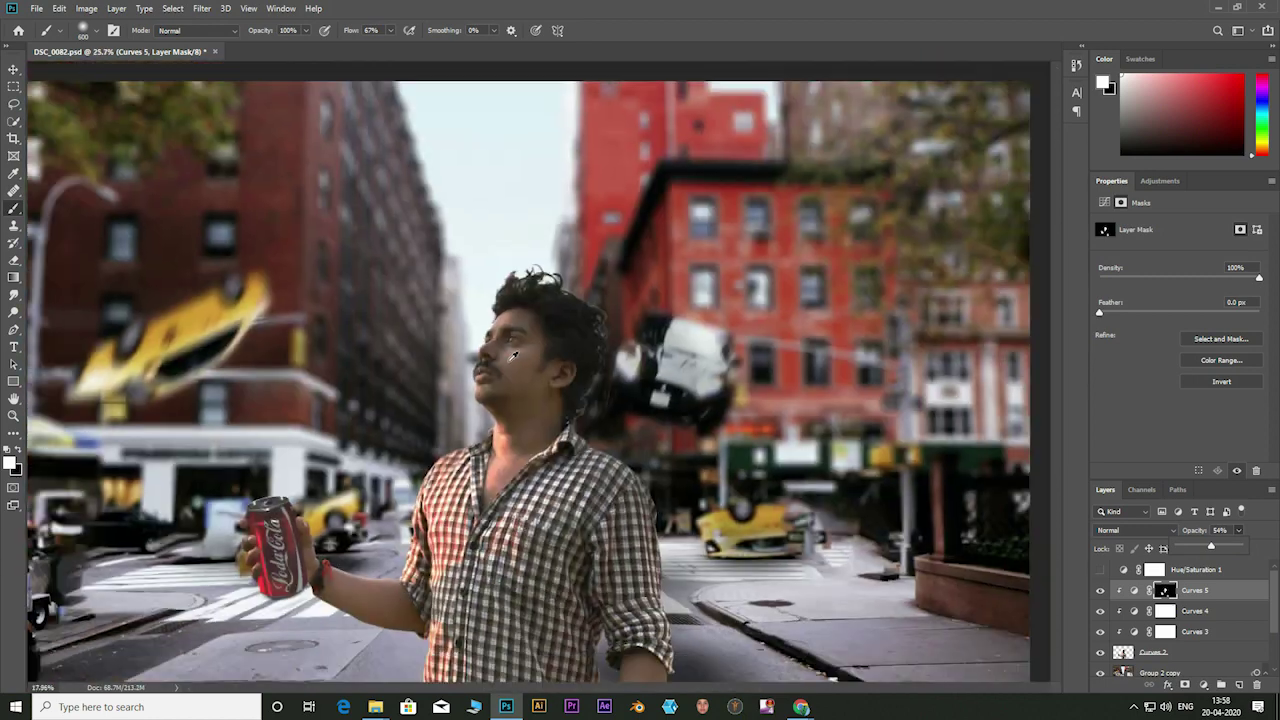
scroll(700, 420, "down", 3)
left_click(1100, 569)
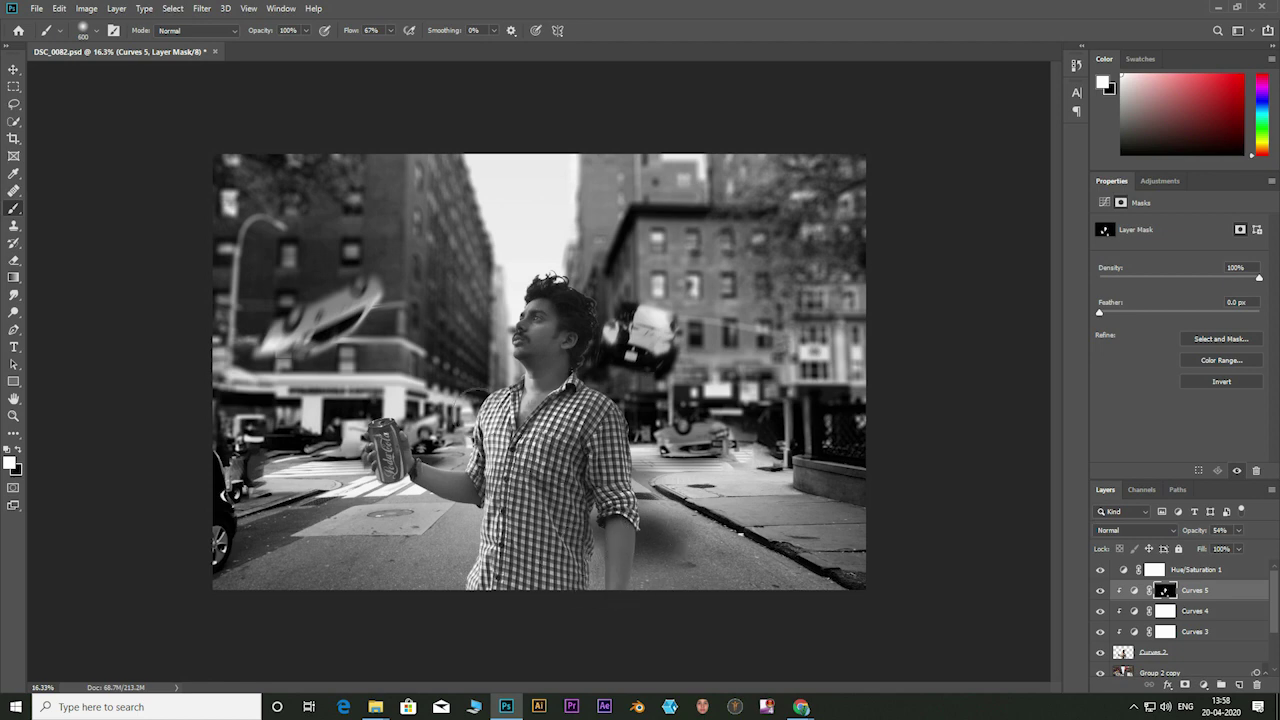
left_click(1100, 570)
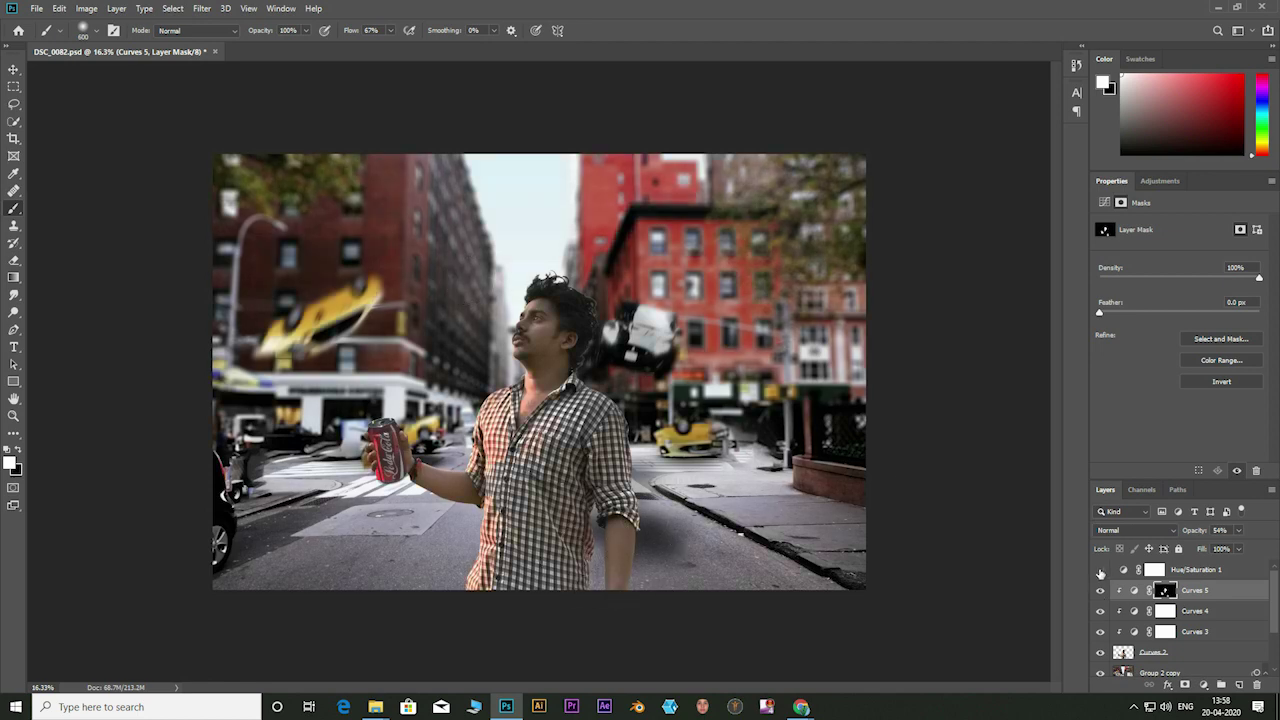
left_click_drag(1100, 572, 1182, 670)
left_click(1182, 668)
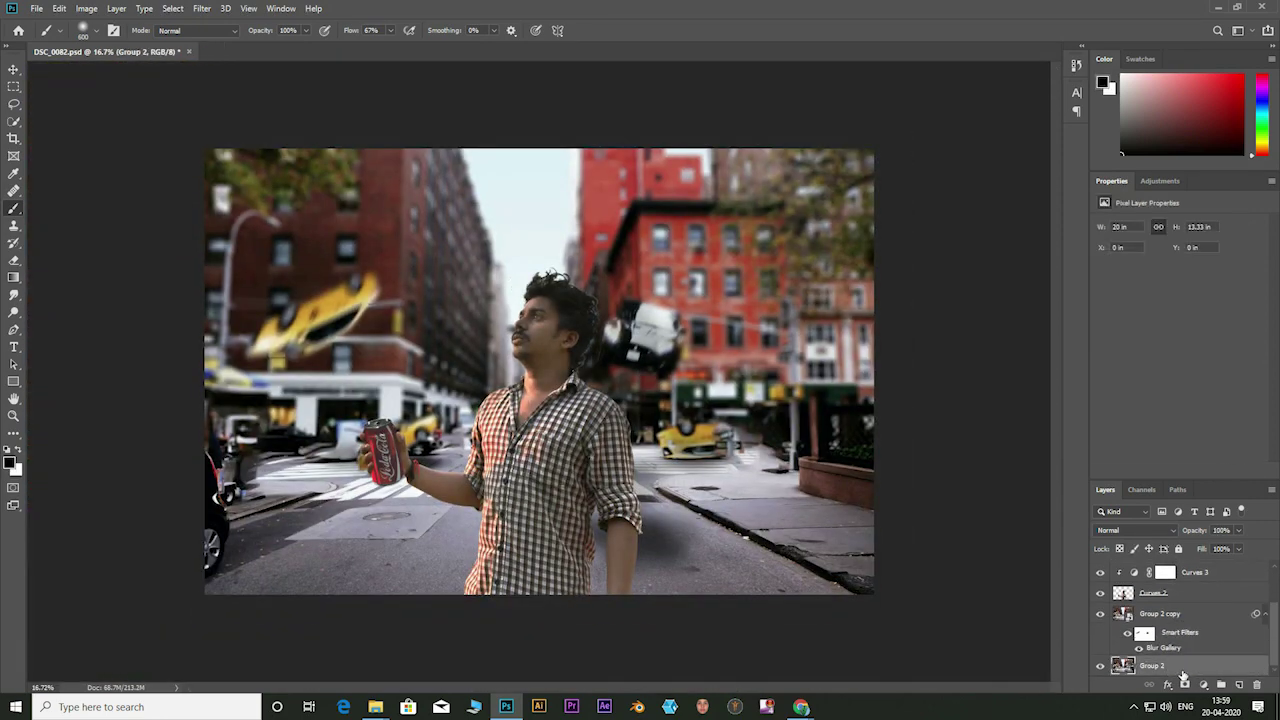
Step: Duplicate Group 2 above the curves, Gaussian-blur it at 470.4 px, and place it under Hue/Saturation 1
left_click_drag(1172, 668, 1195, 566)
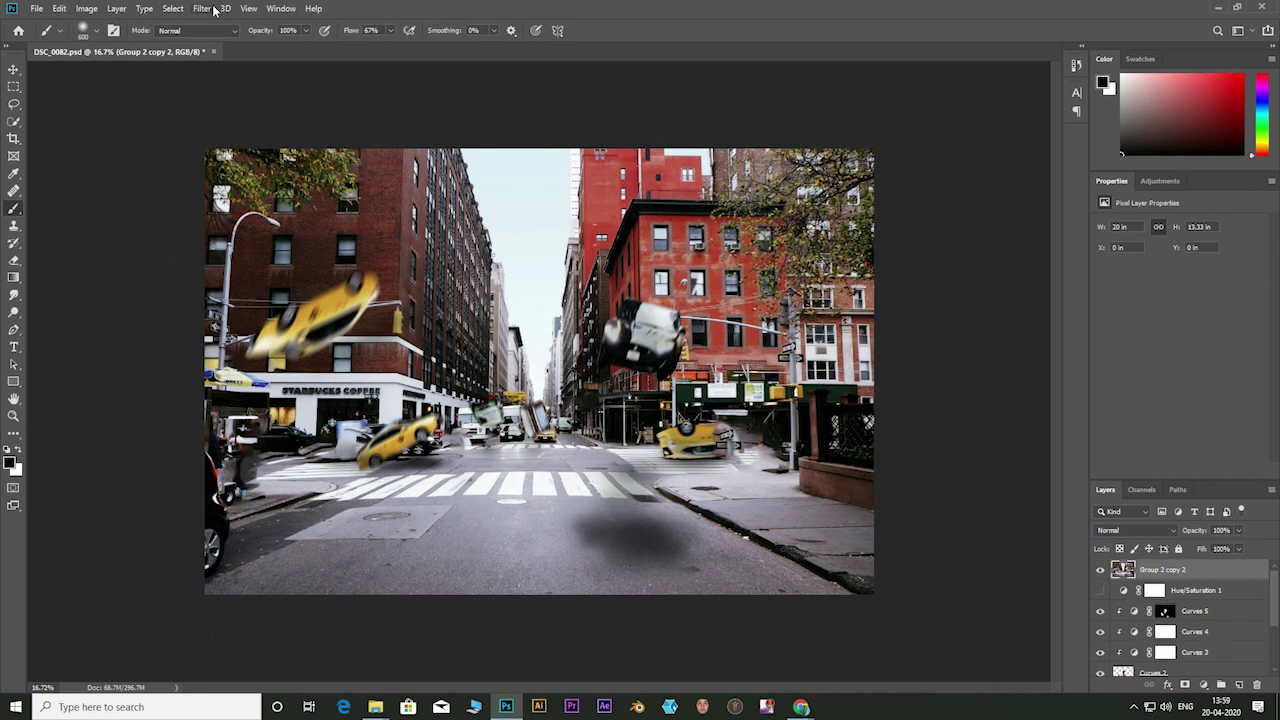
left_click(204, 9)
left_click(398, 210)
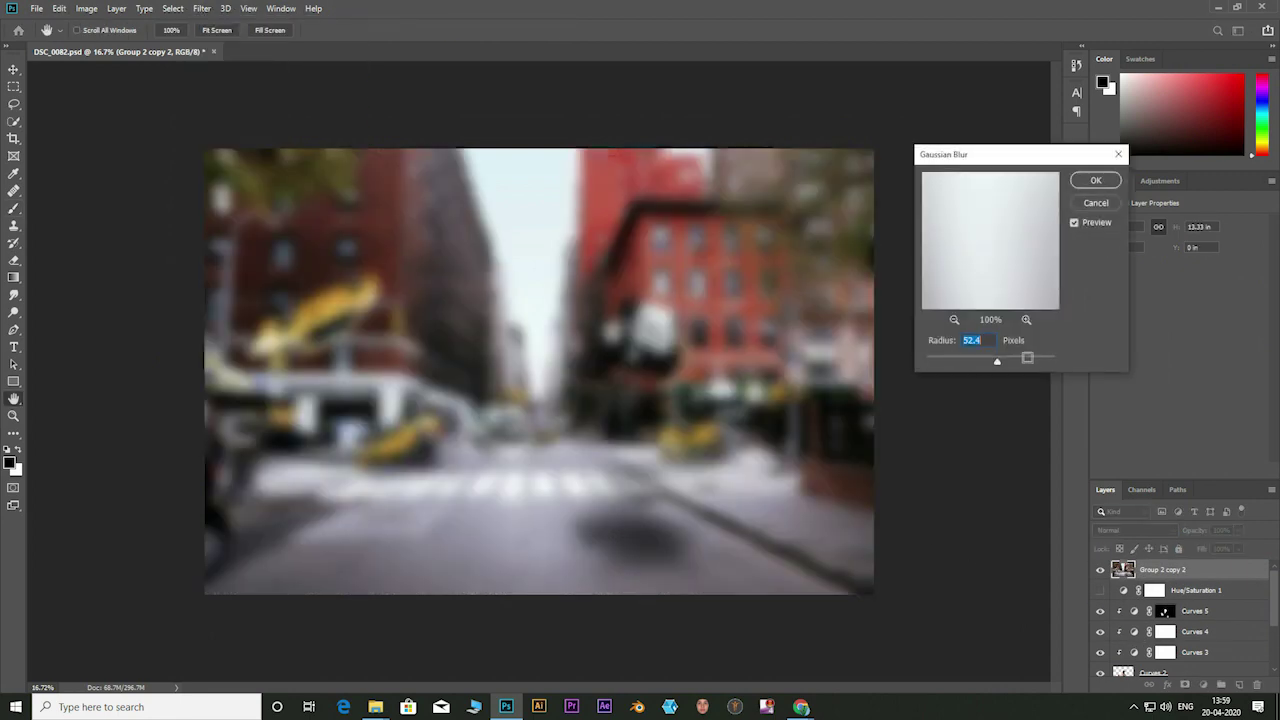
left_click(1039, 361)
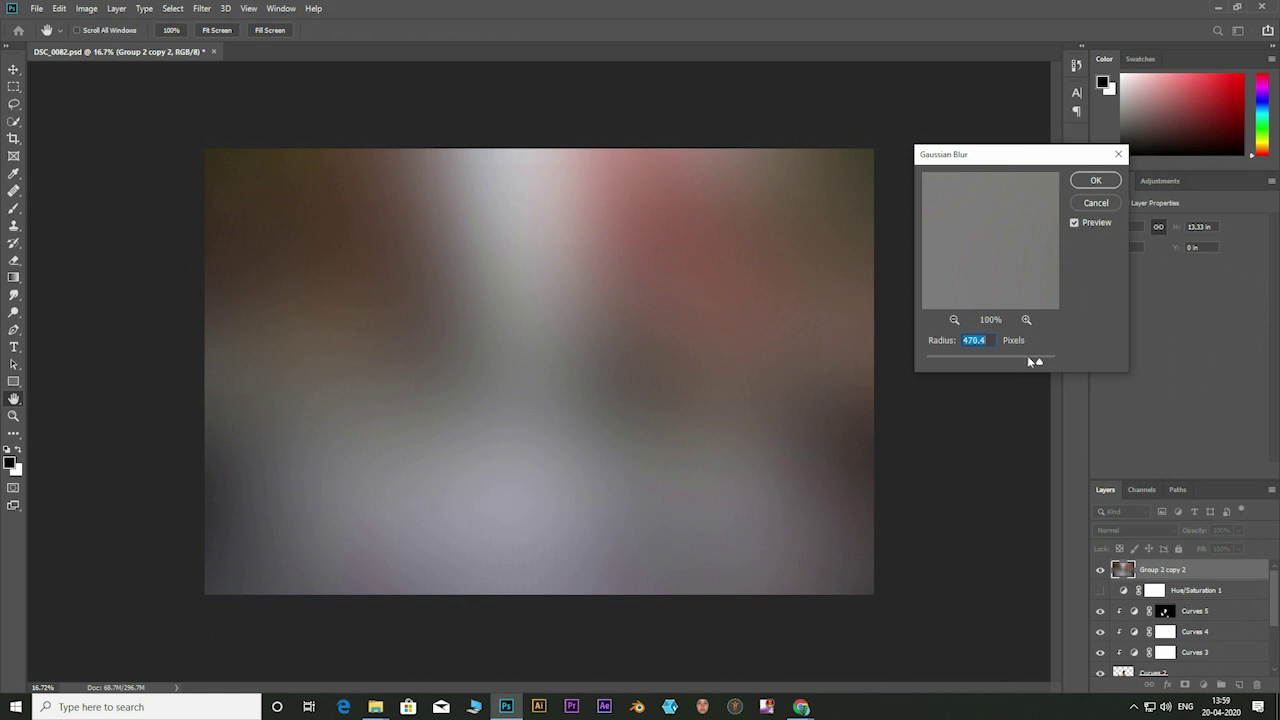
left_click(1095, 180)
mouse_move(1195, 590)
left_mouse_down()
mouse_move(1215, 598)
mouse_move(1188, 568)
left_mouse_up()
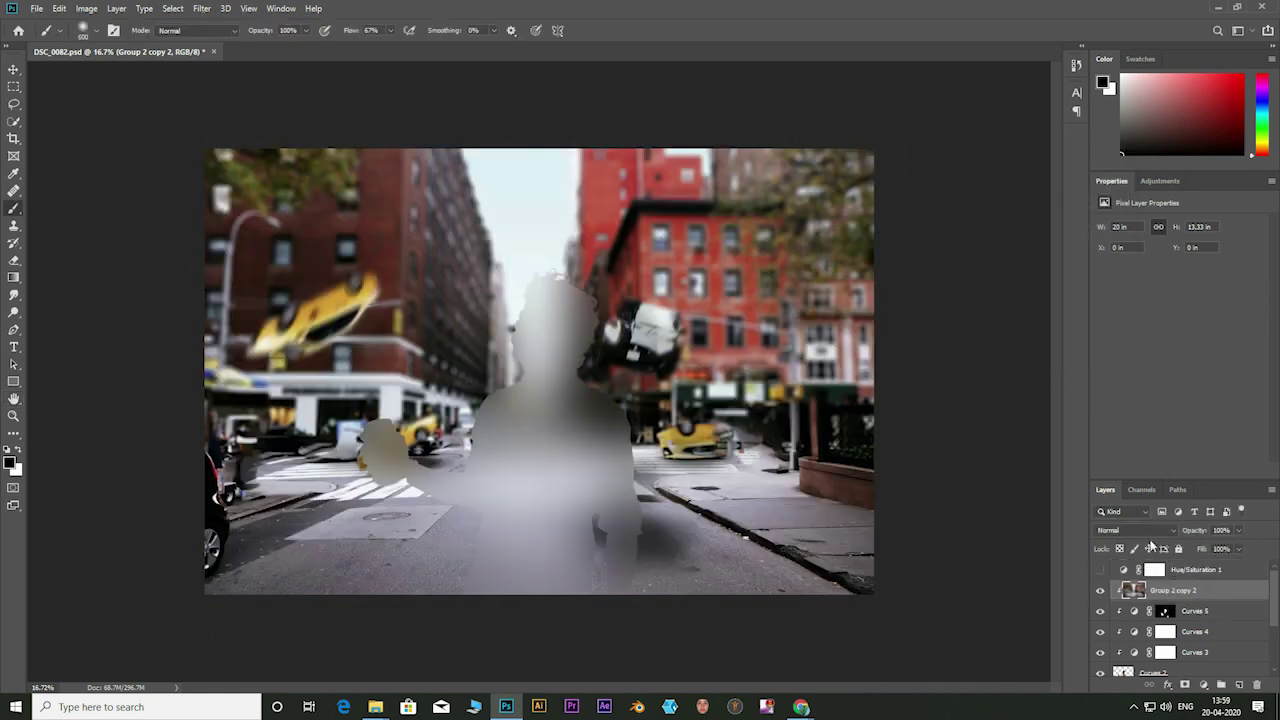
left_click(1135, 530)
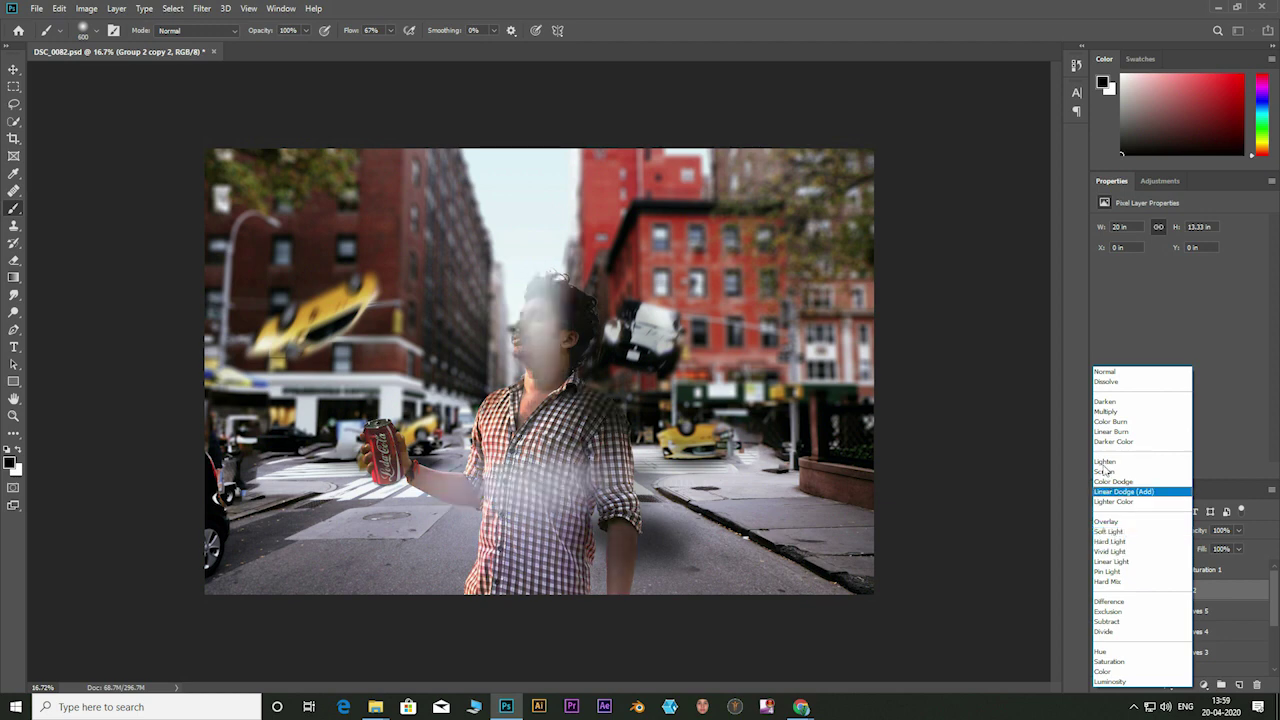
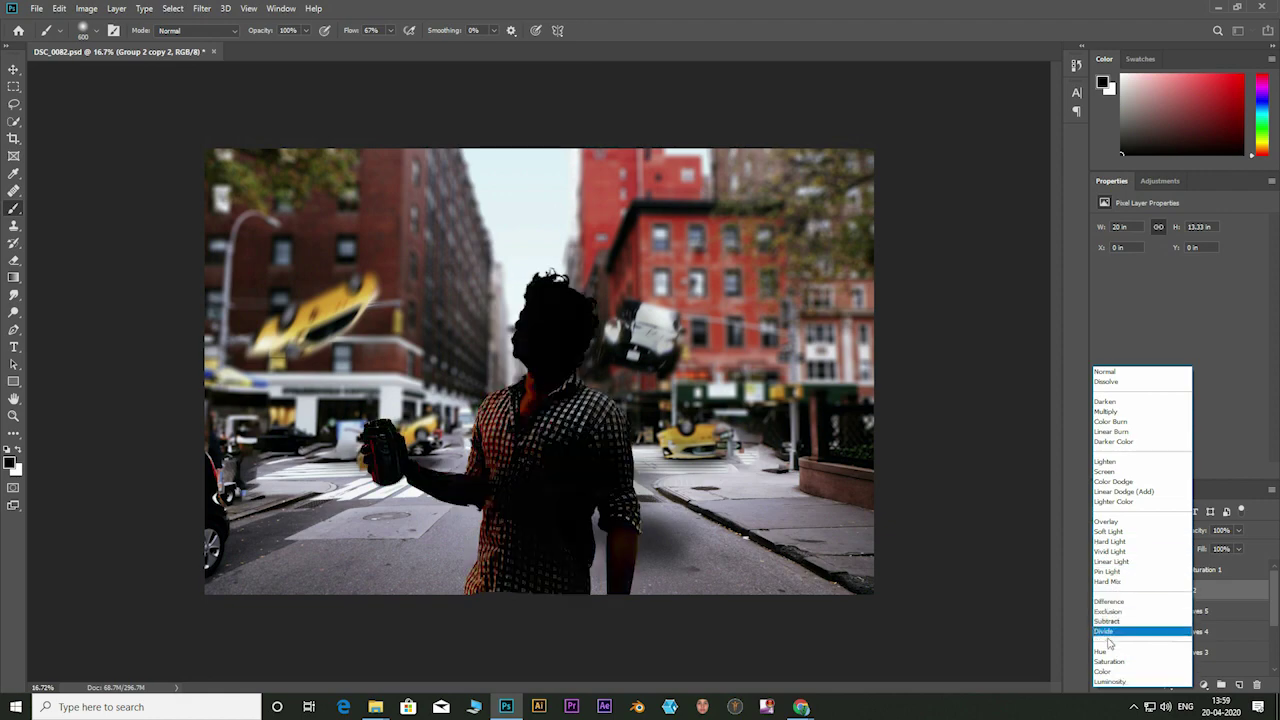
Step: Set the Group 2 copy 2 layer to Multiply with Fill lowered to about 68%
left_click(1105, 413)
left_click(1238, 548)
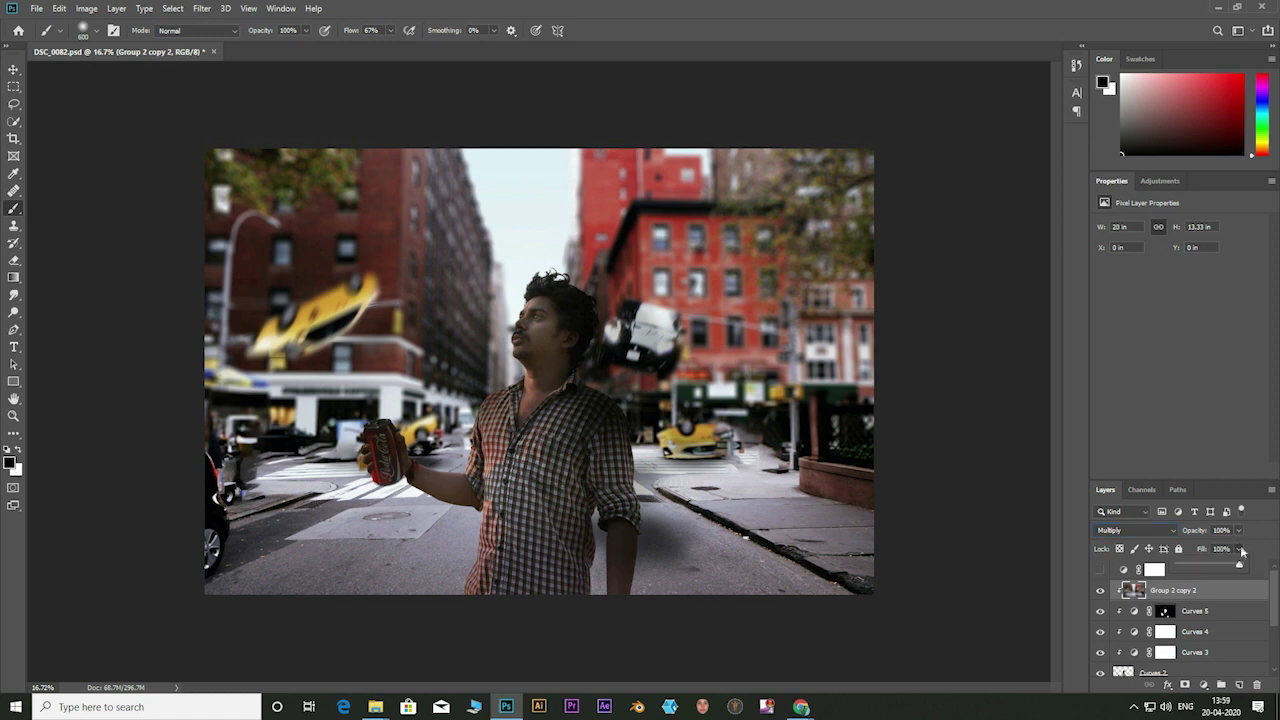
mouse_move(1244, 566)
left_mouse_down()
mouse_move(1205, 568)
mouse_move(1219, 566)
left_mouse_up()
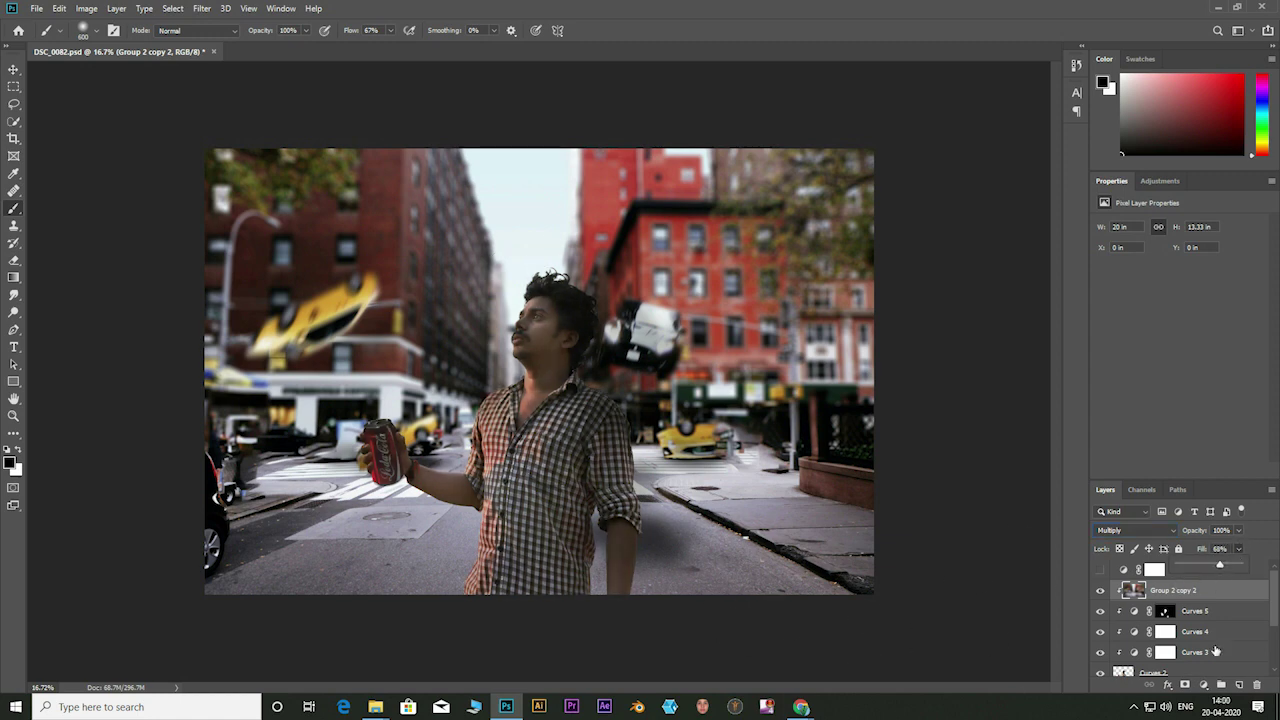
left_click(1244, 543)
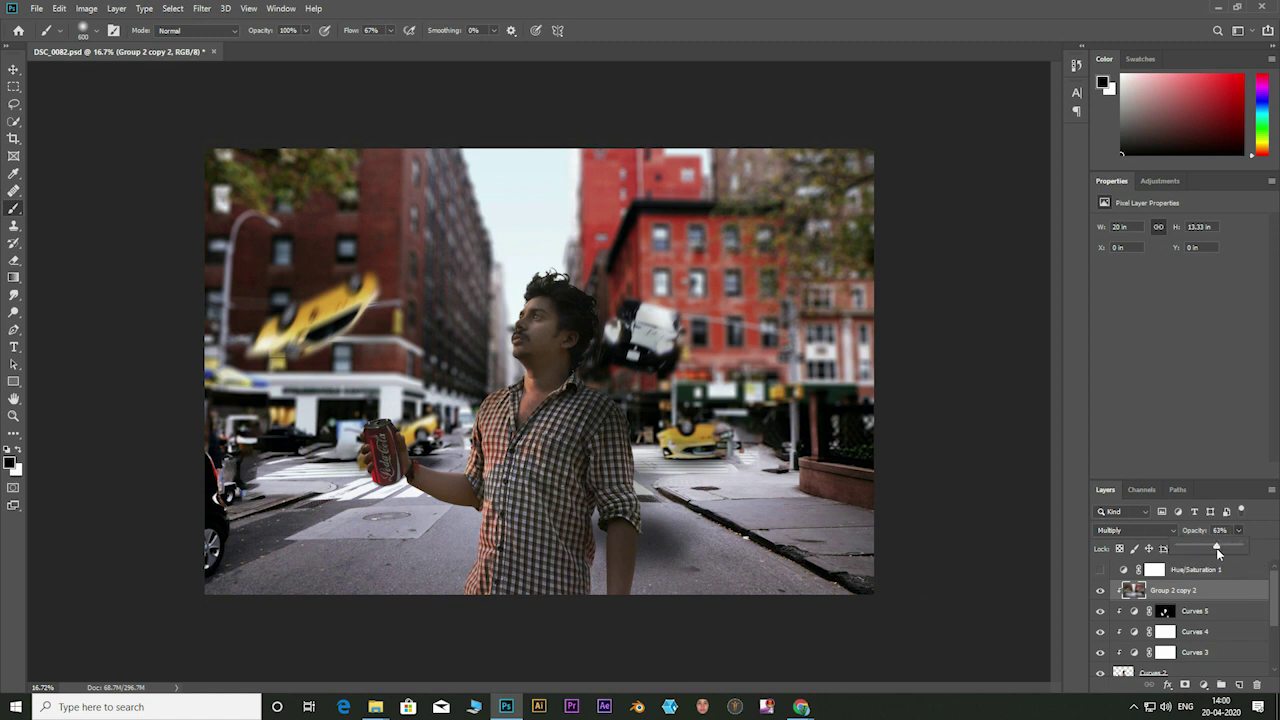
Step: Flatten the image into one Background layer, discarding hidden layers
left_click(1251, 571)
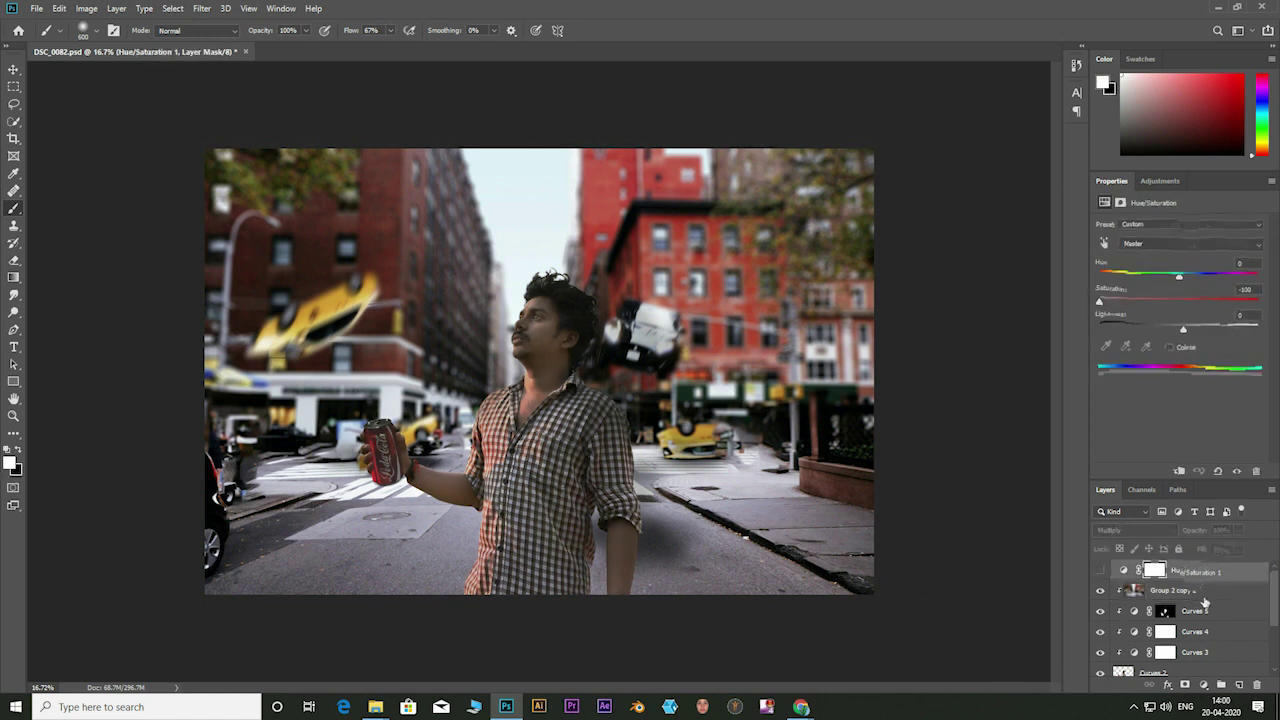
left_click(1180, 592)
left_click(1240, 572)
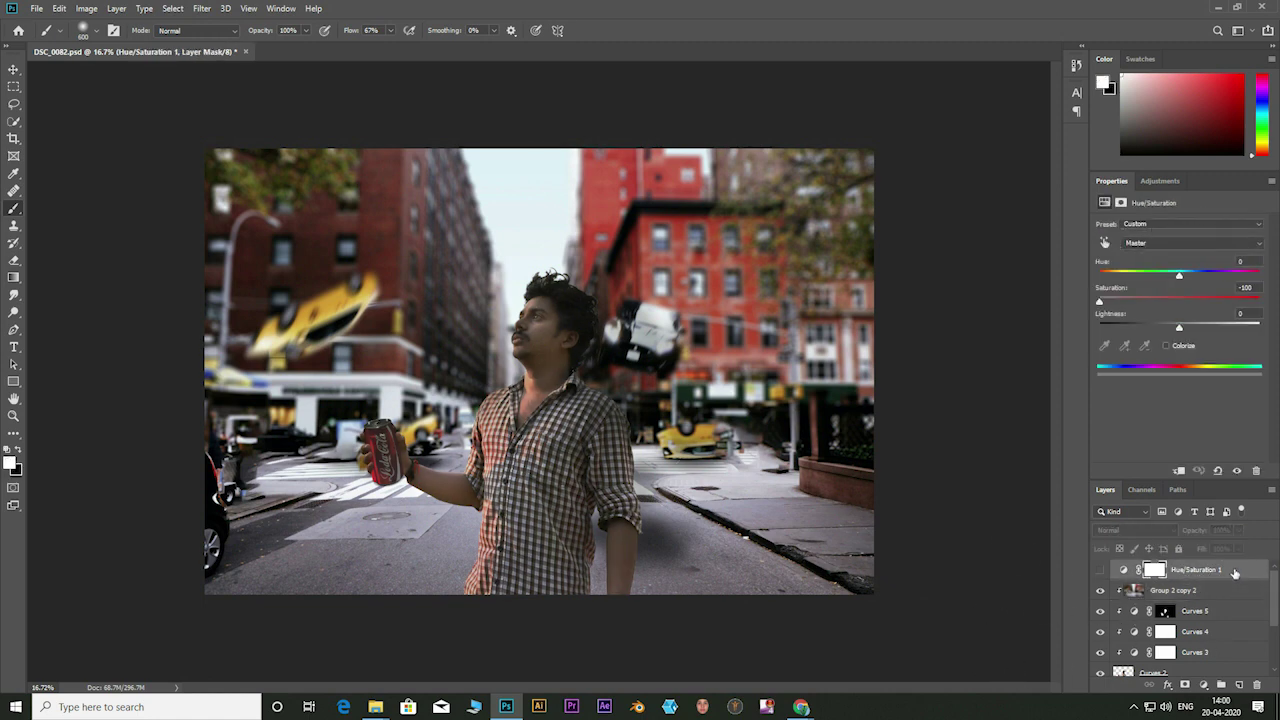
right_click(1240, 572)
left_click(1132, 419)
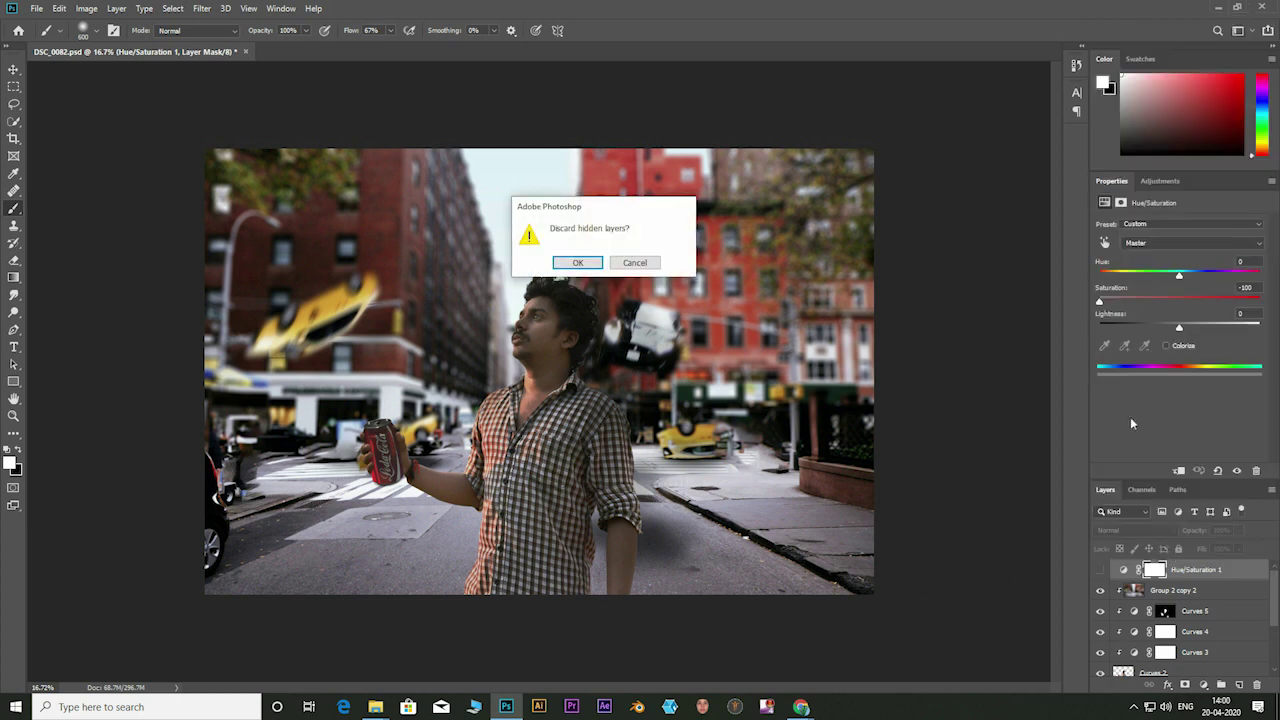
left_click(577, 262)
Step: Add a Selective Color layer, adjusting magenta in Reds and reducing cyan in Blacks
left_click(1203, 685)
left_click(1205, 679)
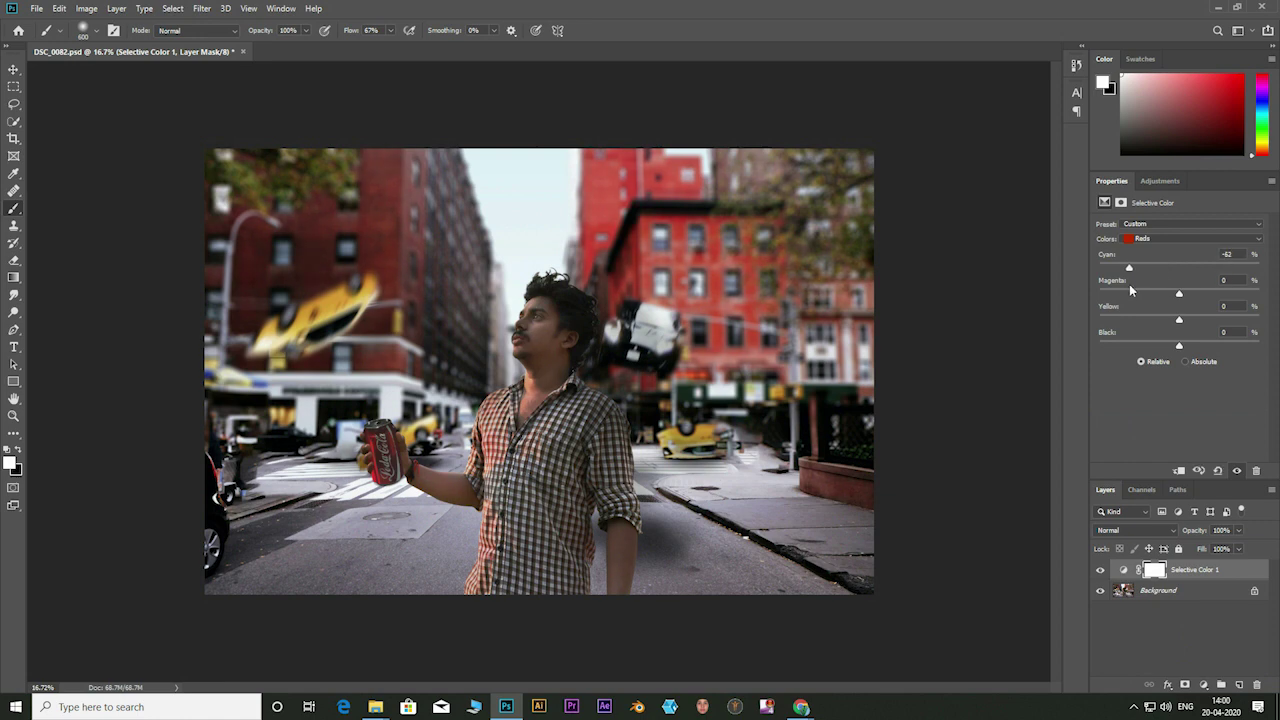
mouse_move(1180, 298)
left_mouse_down()
mouse_move(1199, 305)
mouse_move(1151, 348)
left_mouse_up()
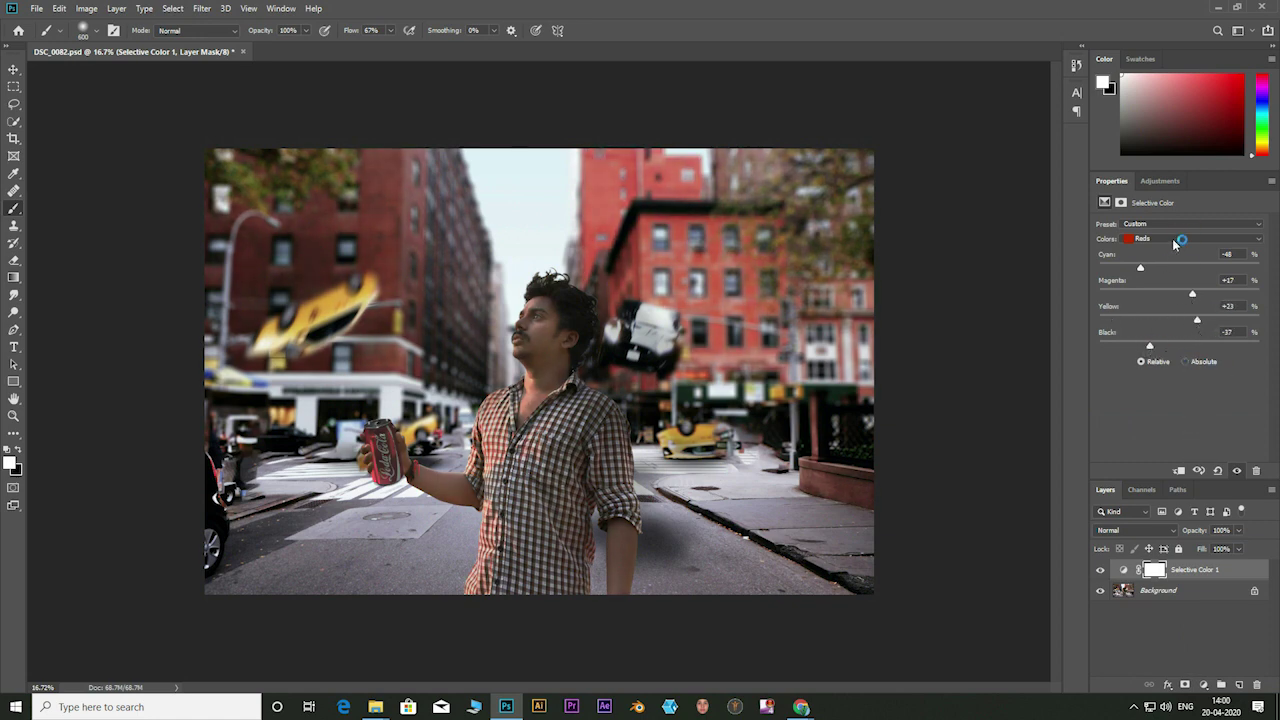
left_click(1175, 240)
left_click(1154, 340)
mouse_move(1224, 271)
left_mouse_down()
mouse_move(1143, 274)
mouse_move(1174, 278)
mouse_move(1181, 294)
left_mouse_up()
Step: Tweak Neutrals magenta and yellow, and set Whites to Cyan -37, Magenta -8, Yellow +23, Black -22
left_click(1170, 238)
left_click(1153, 331)
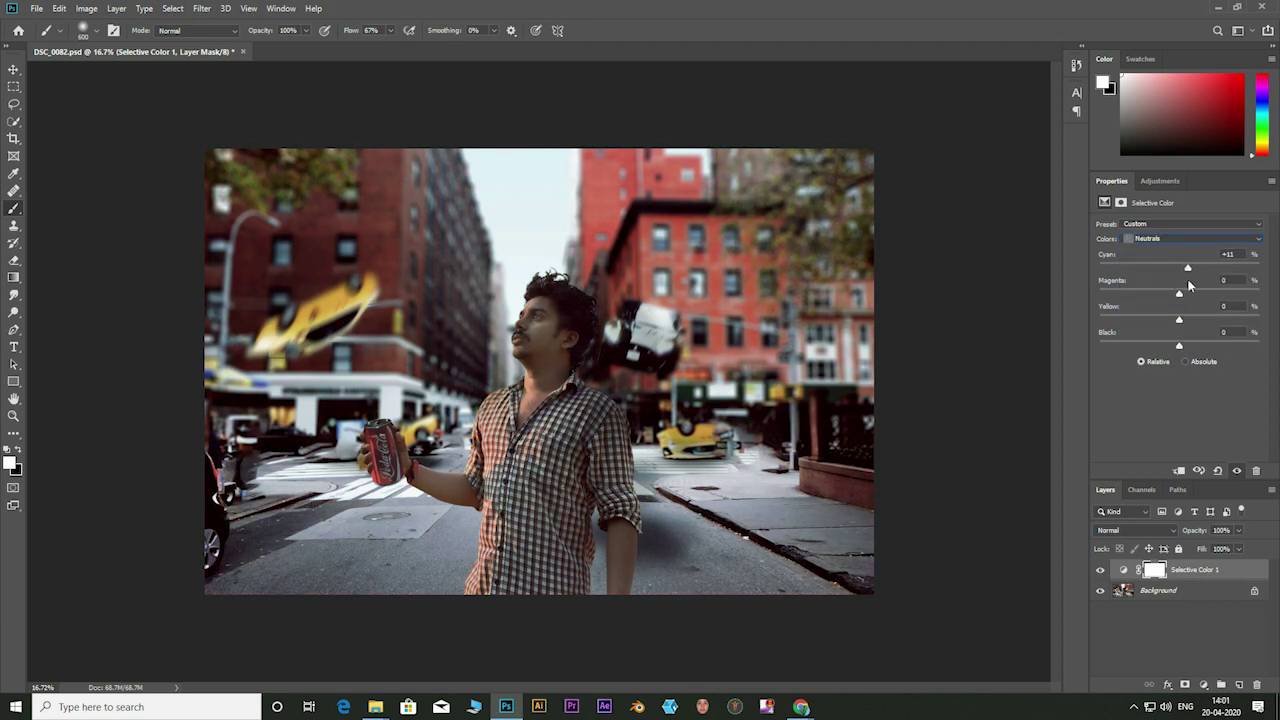
left_click_drag(1165, 298, 1177, 307)
mouse_move(1162, 320)
left_mouse_down()
mouse_move(1176, 320)
mouse_move(1186, 347)
left_mouse_up()
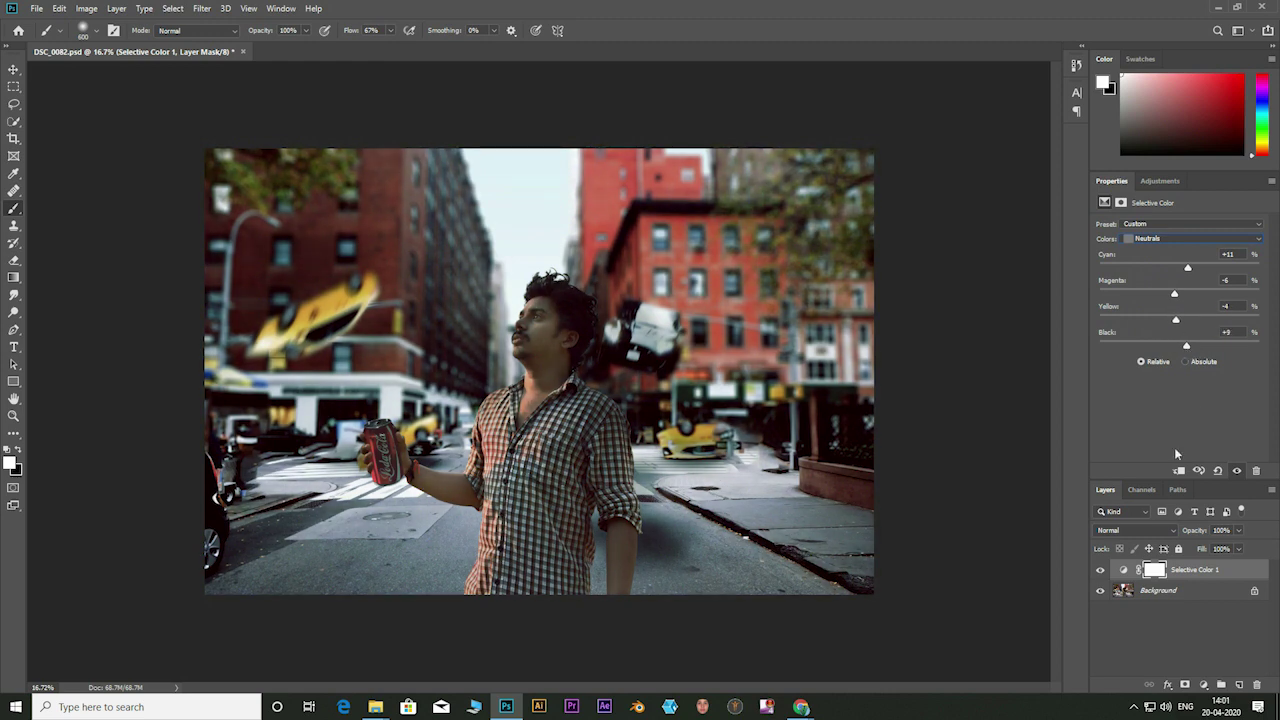
left_click(1161, 238)
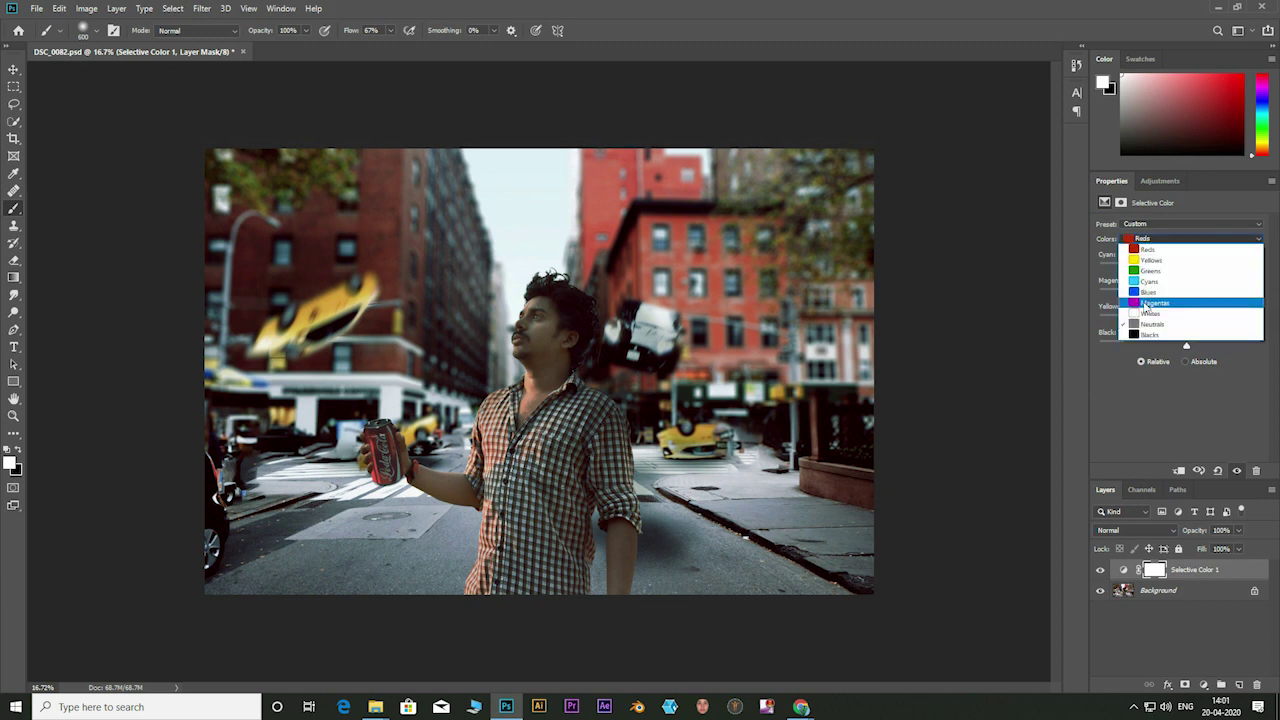
left_click(1150, 320)
left_click_drag(1134, 280, 1138, 282)
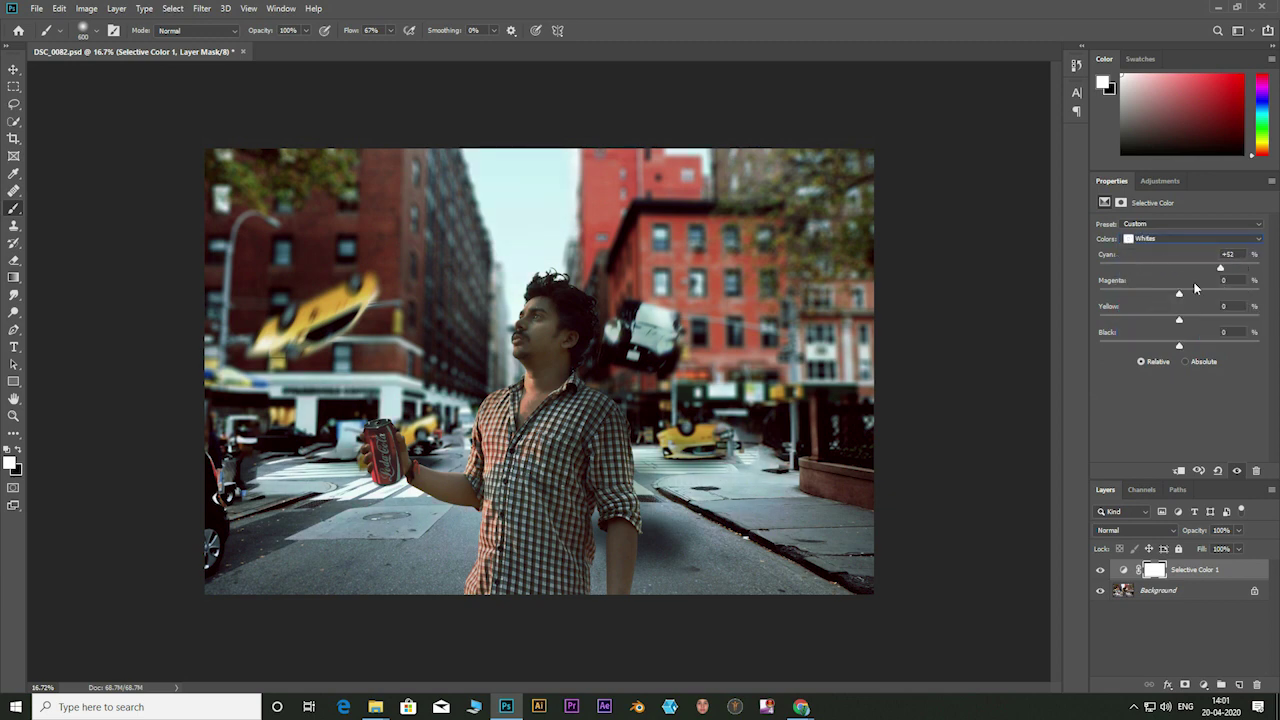
left_click_drag(1200, 313, 1157, 322)
left_click_drag(1183, 352, 1155, 355)
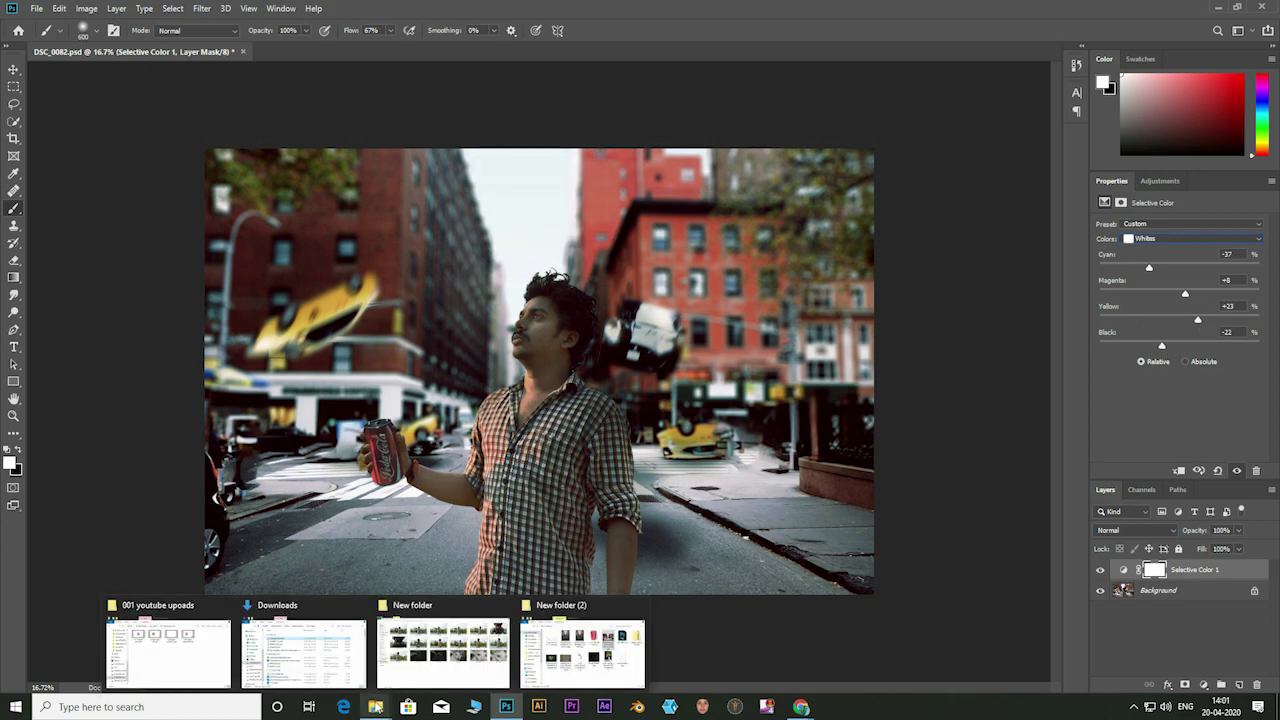
Step: Select the Soda Splash and water splash images in the source folder
left_click(587, 650)
left_click(900, 320)
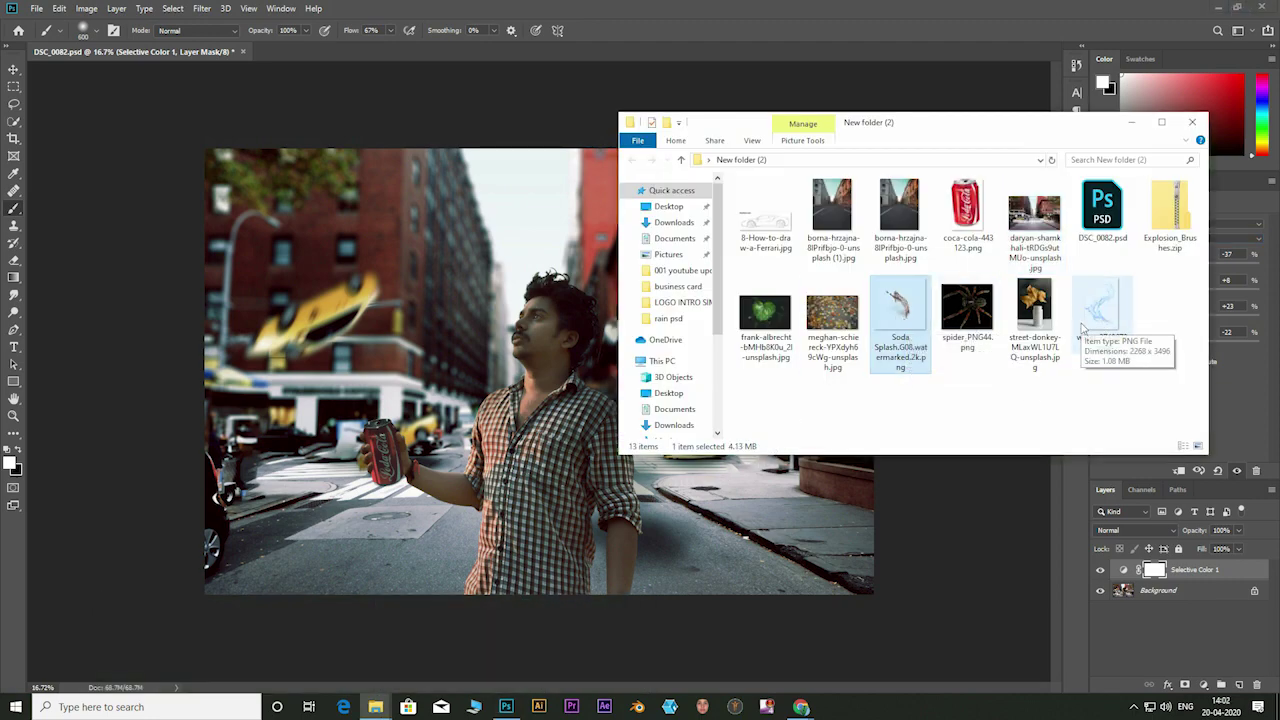
left_click(1092, 338, "ctrl")
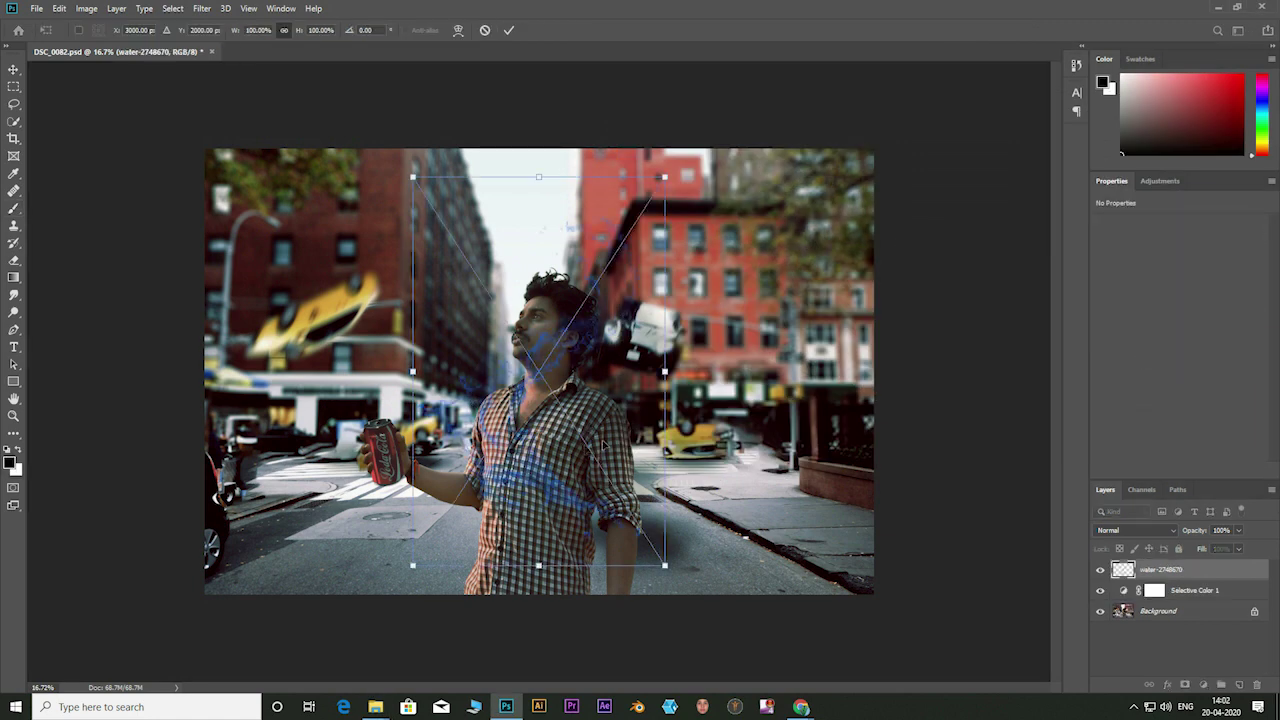
Step: Place the water splash rotated about 32°, place Soda Splash, and hide the water layer
left_click_drag(690, 87, 778, 224)
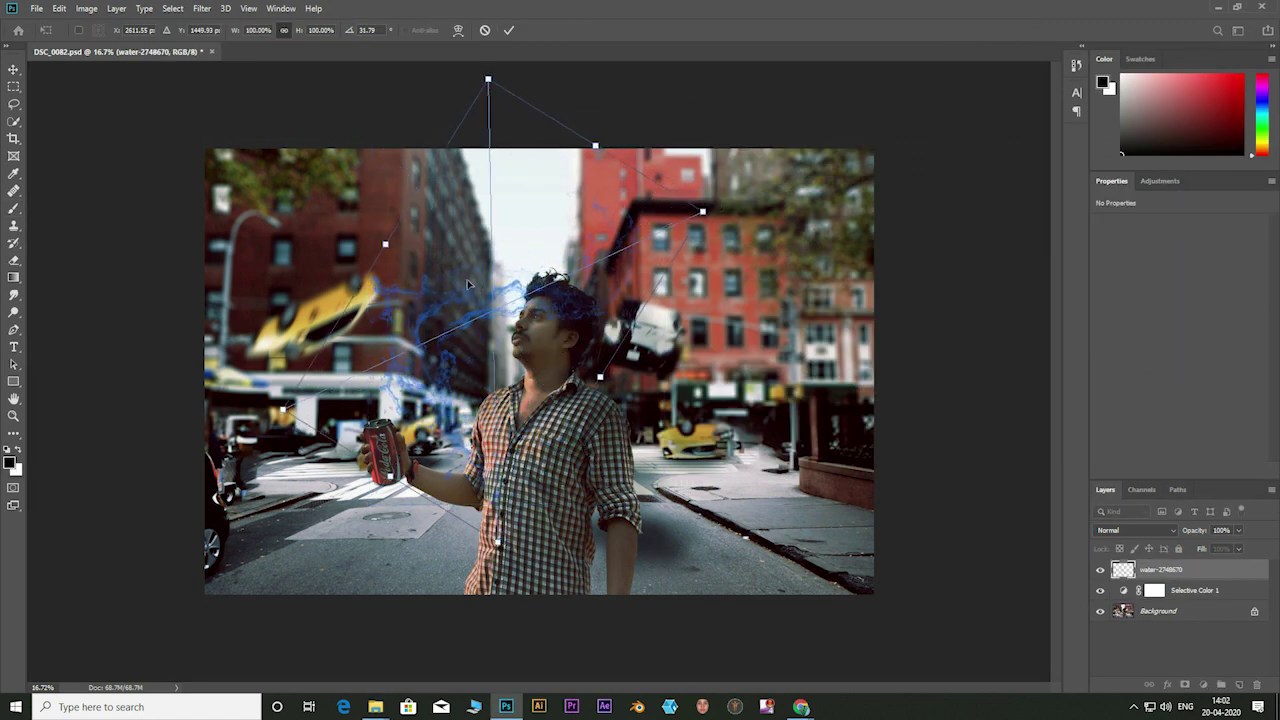
left_click_drag(584, 294, 463, 238)
left_click(508, 30)
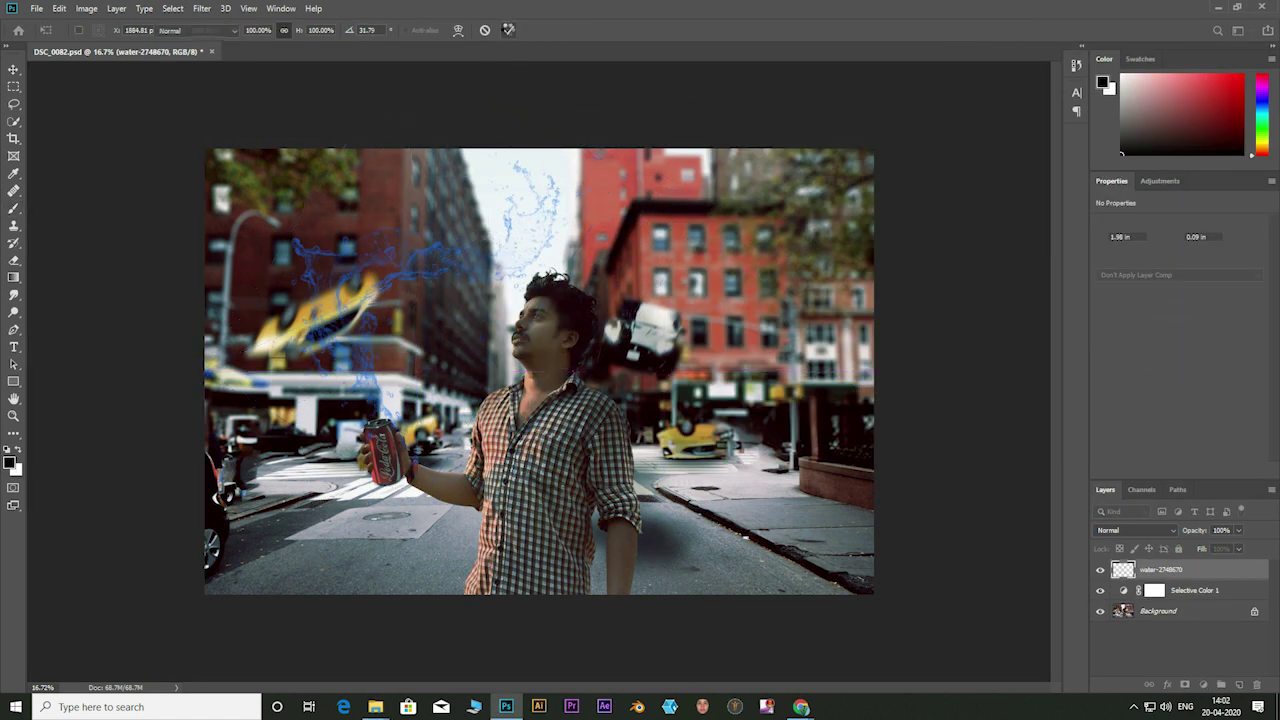
left_click(508, 30)
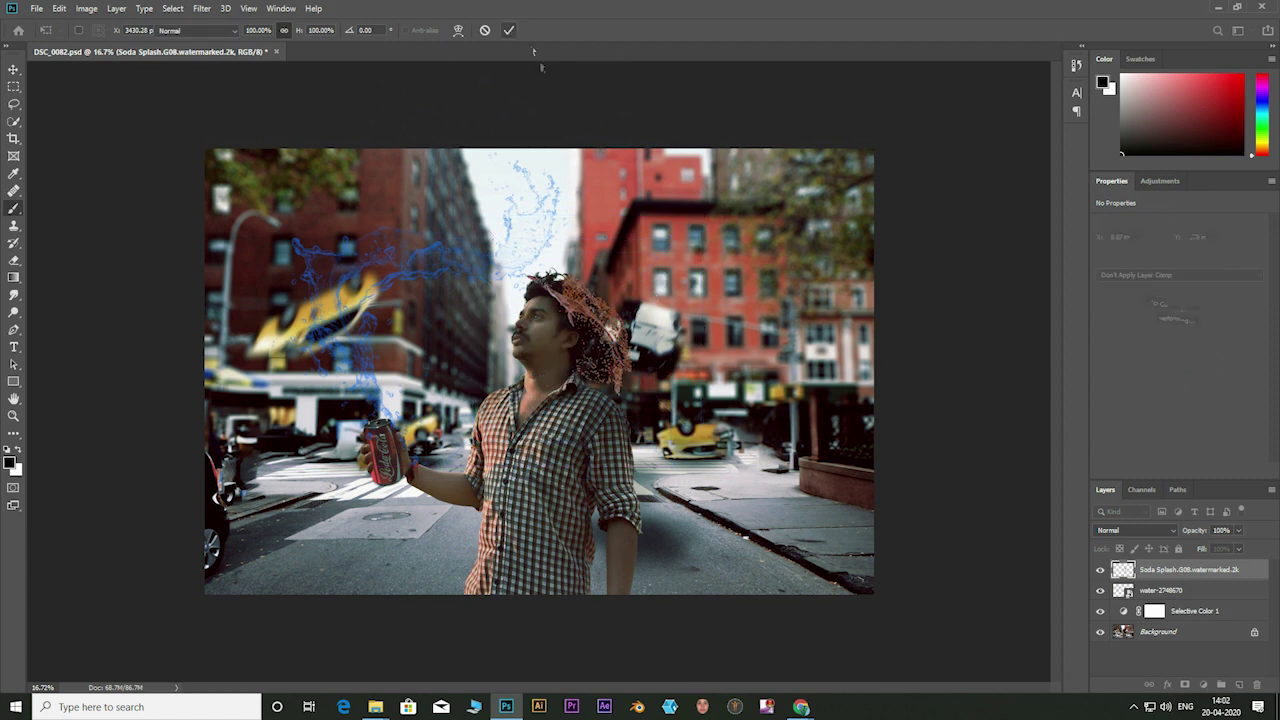
left_click(1100, 590)
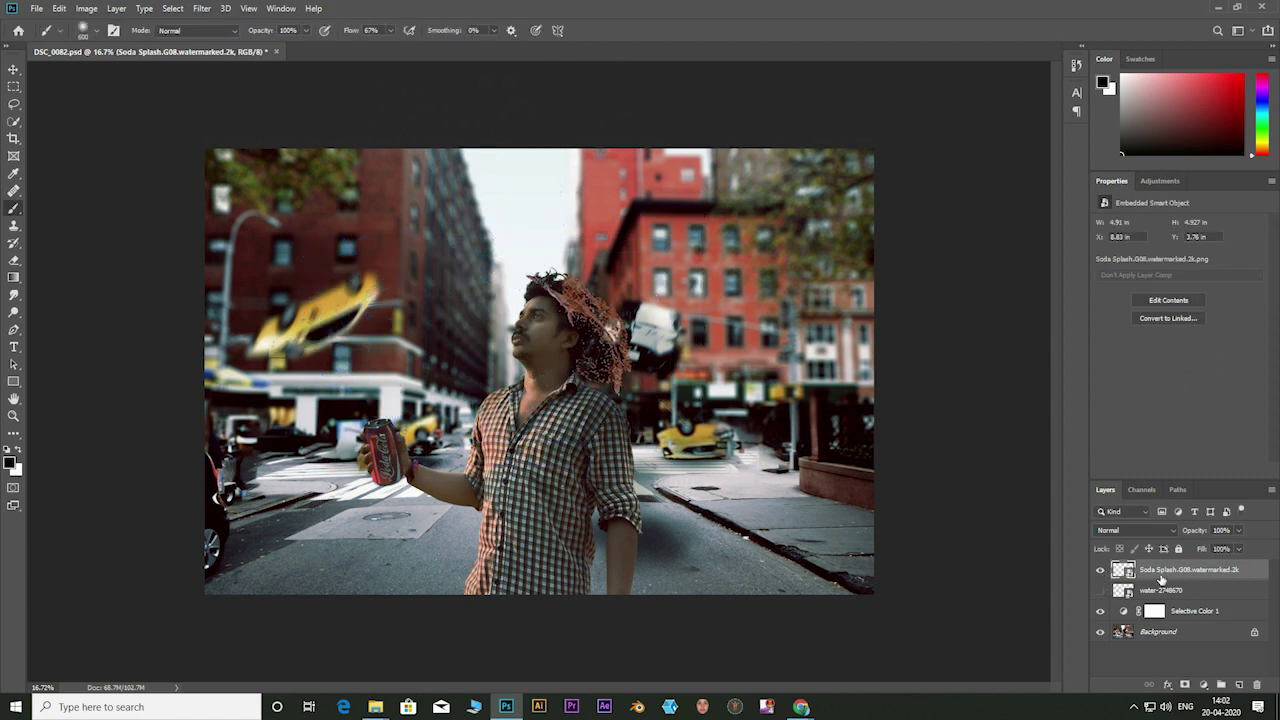
Step: Rotate the soda splash to about -120° and warp it so it rises from the can
key("ctrl+t")
mouse_move(650, 400)
left_mouse_down()
mouse_move(575, 303)
mouse_move(370, 320)
left_mouse_up()
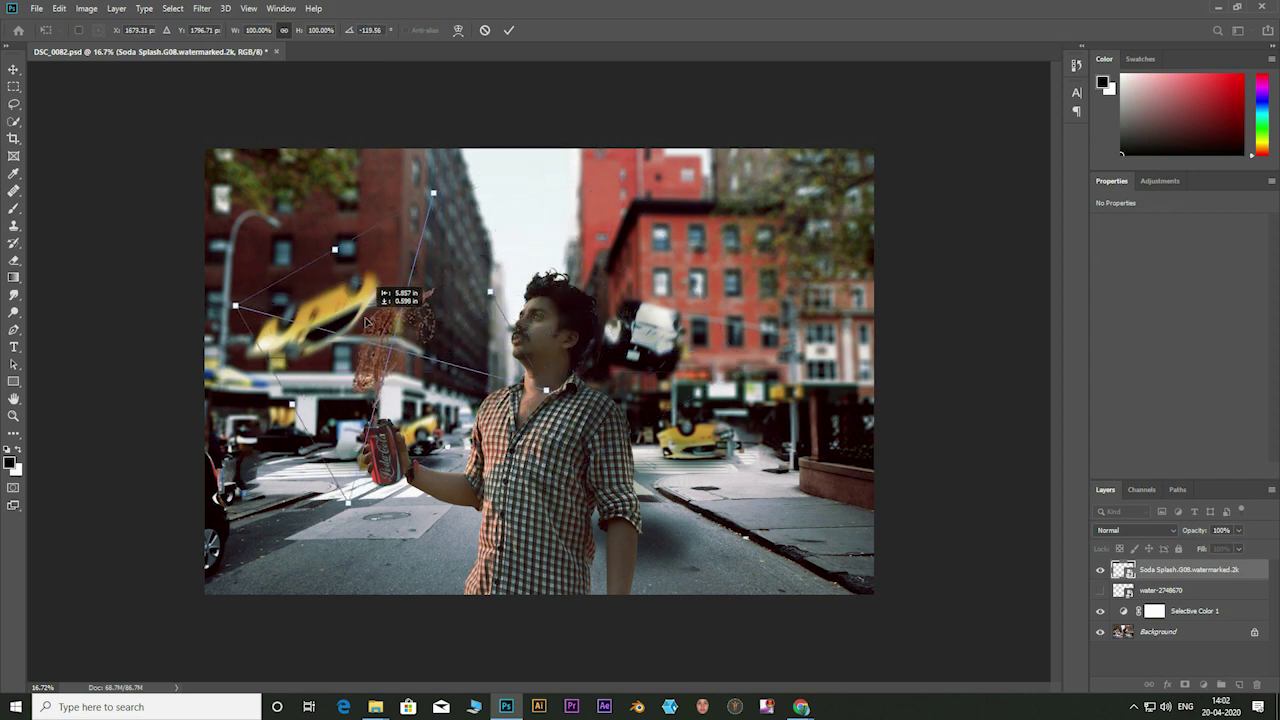
left_click(458, 29)
left_click_drag(478, 330, 523, 355)
left_click_drag(310, 307, 287, 304)
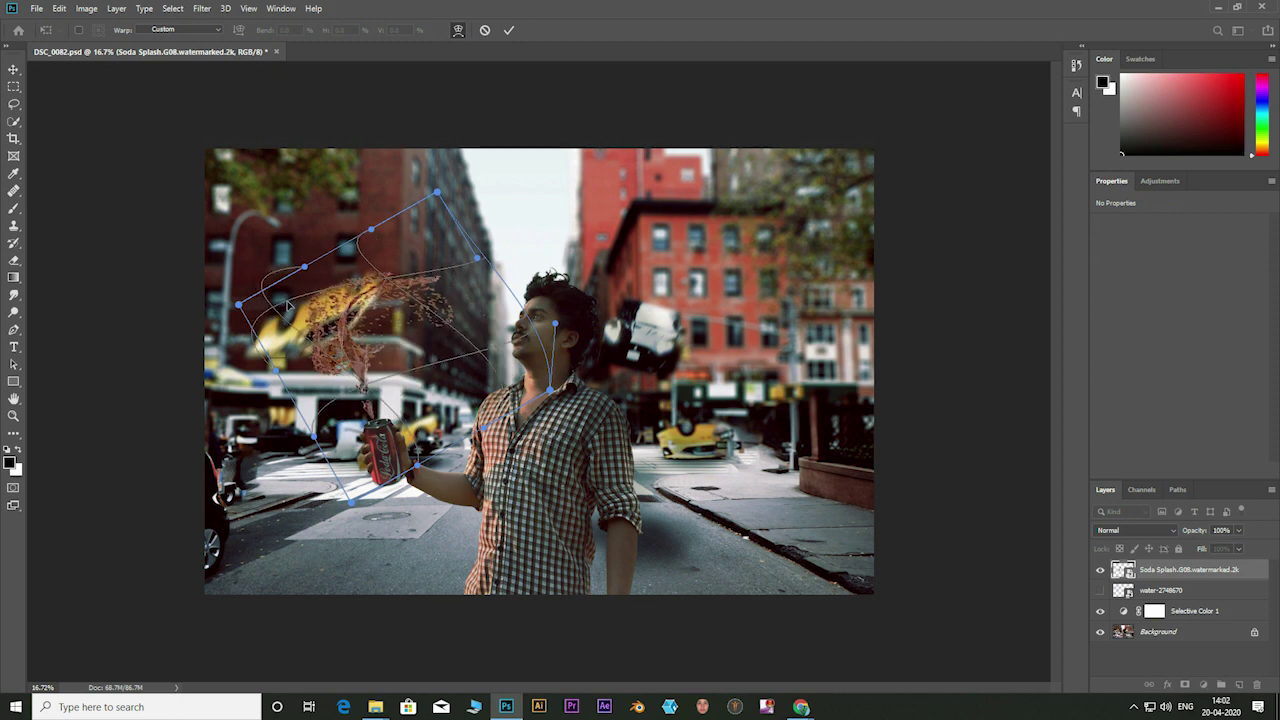
left_click_drag(372, 234, 679, 114)
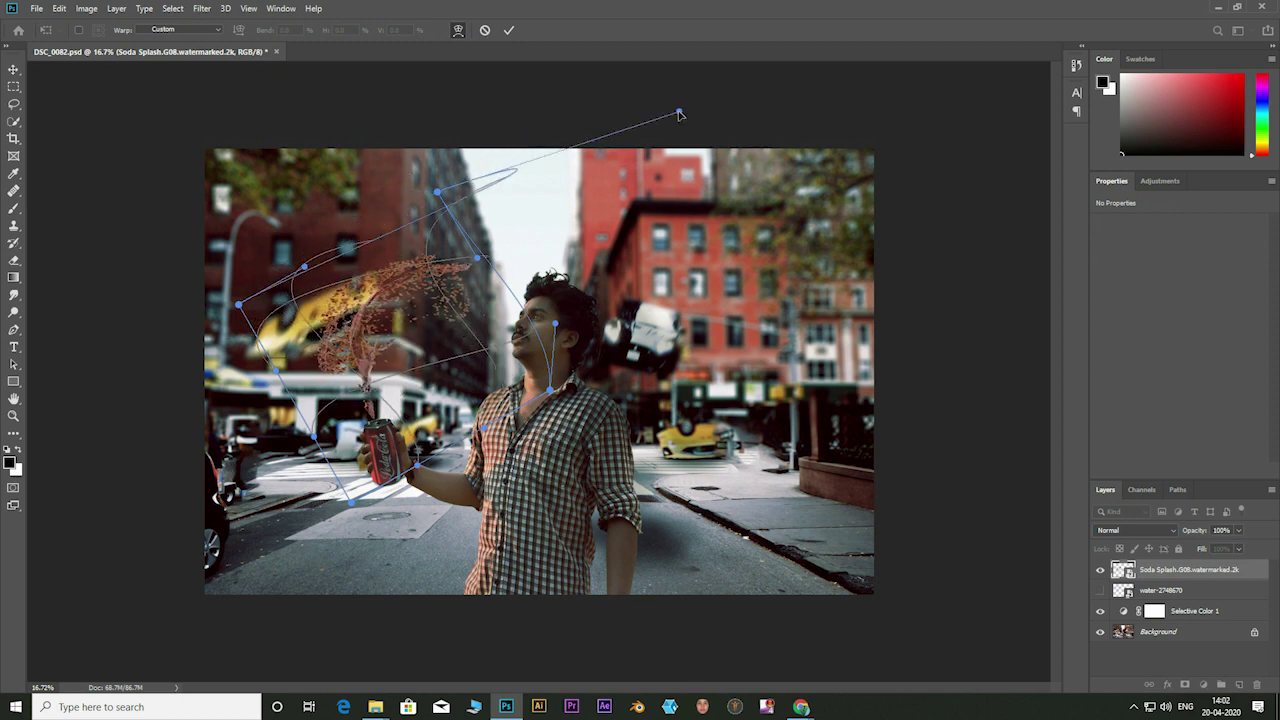
left_click_drag(474, 410, 567, 616)
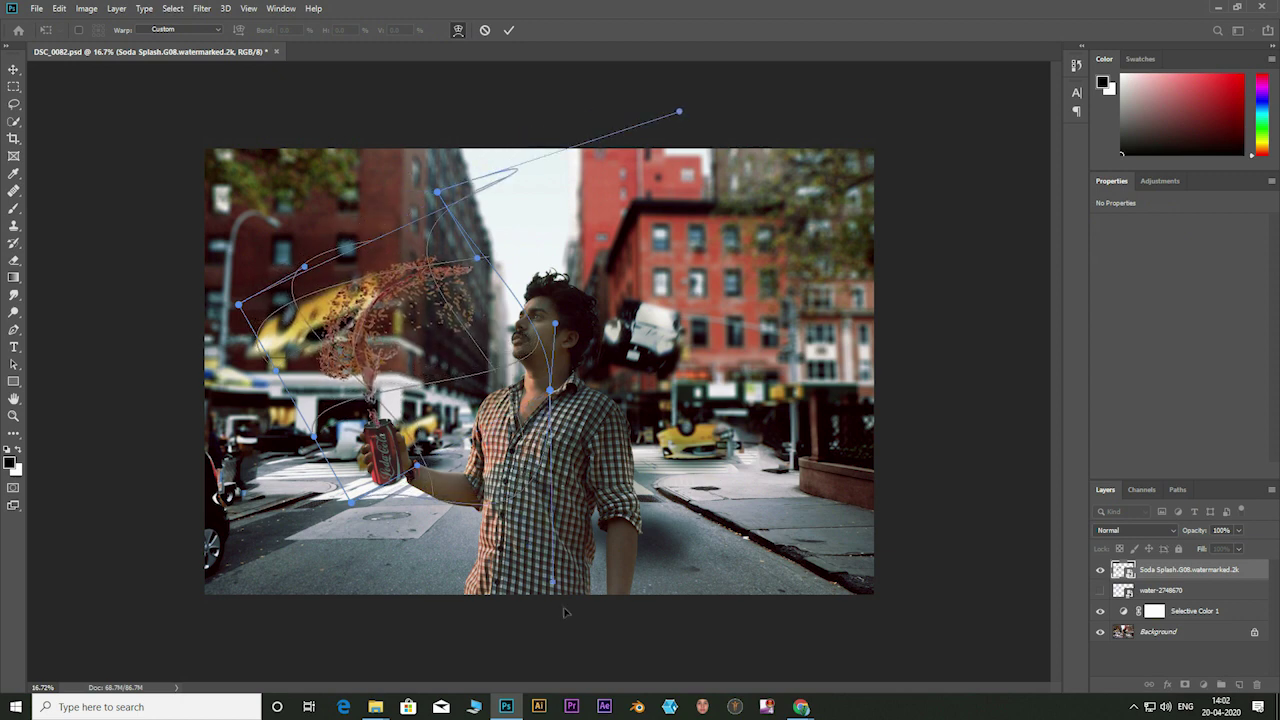
left_click(508, 29)
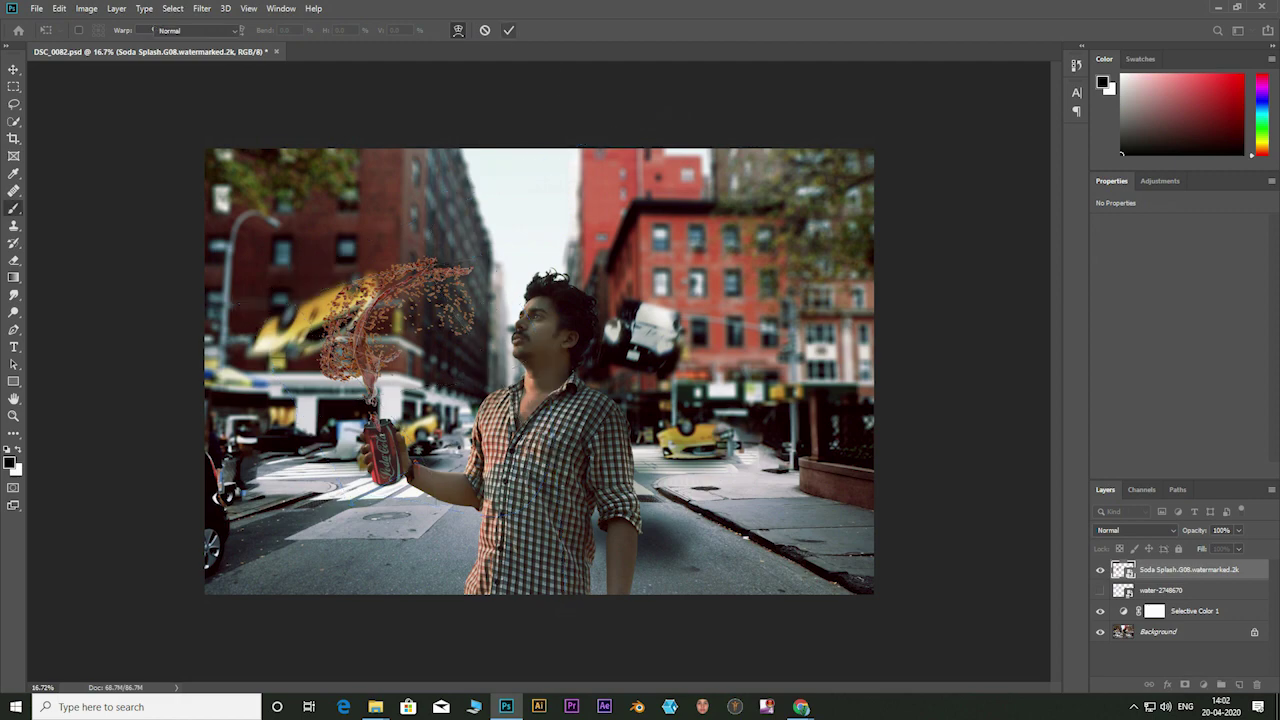
scroll(380, 430, "up", 3)
scroll(450, 520, "up", 2)
Step: Add a mask to the Soda Splash layer and pick a 45 px hard round brush
scroll(466, 535, "up", 2)
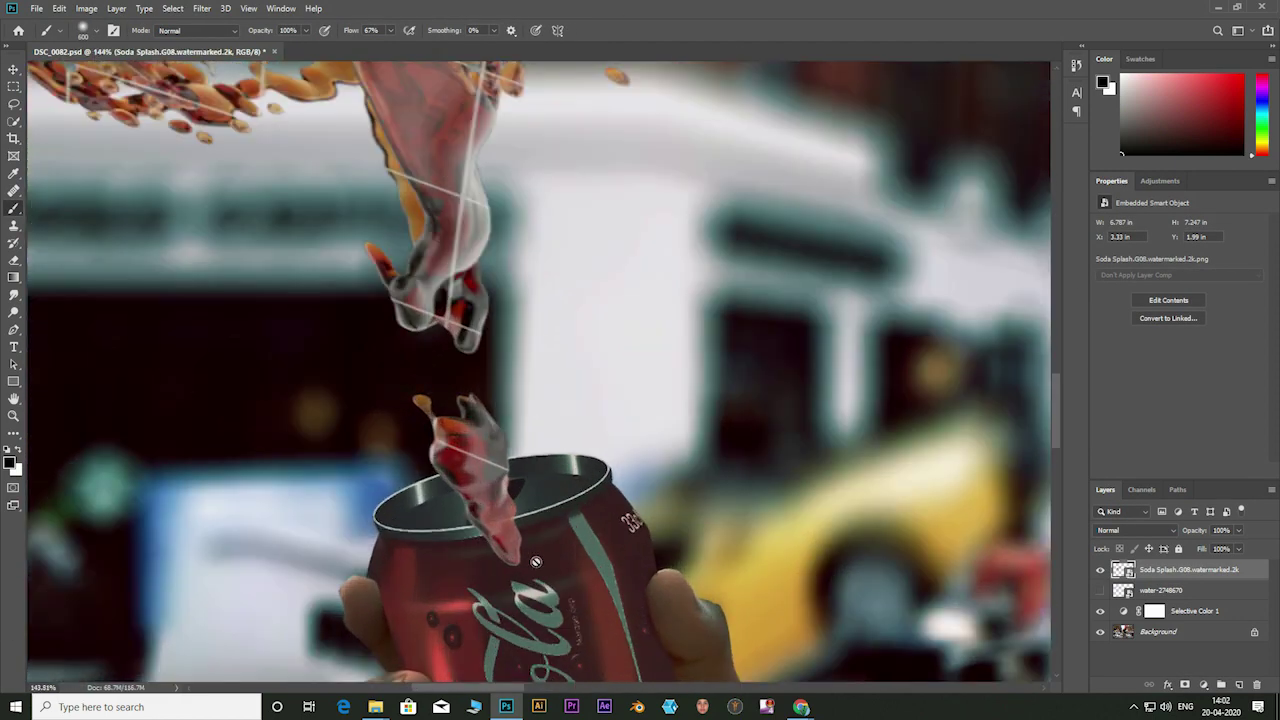
left_click(1203, 685)
key("x")
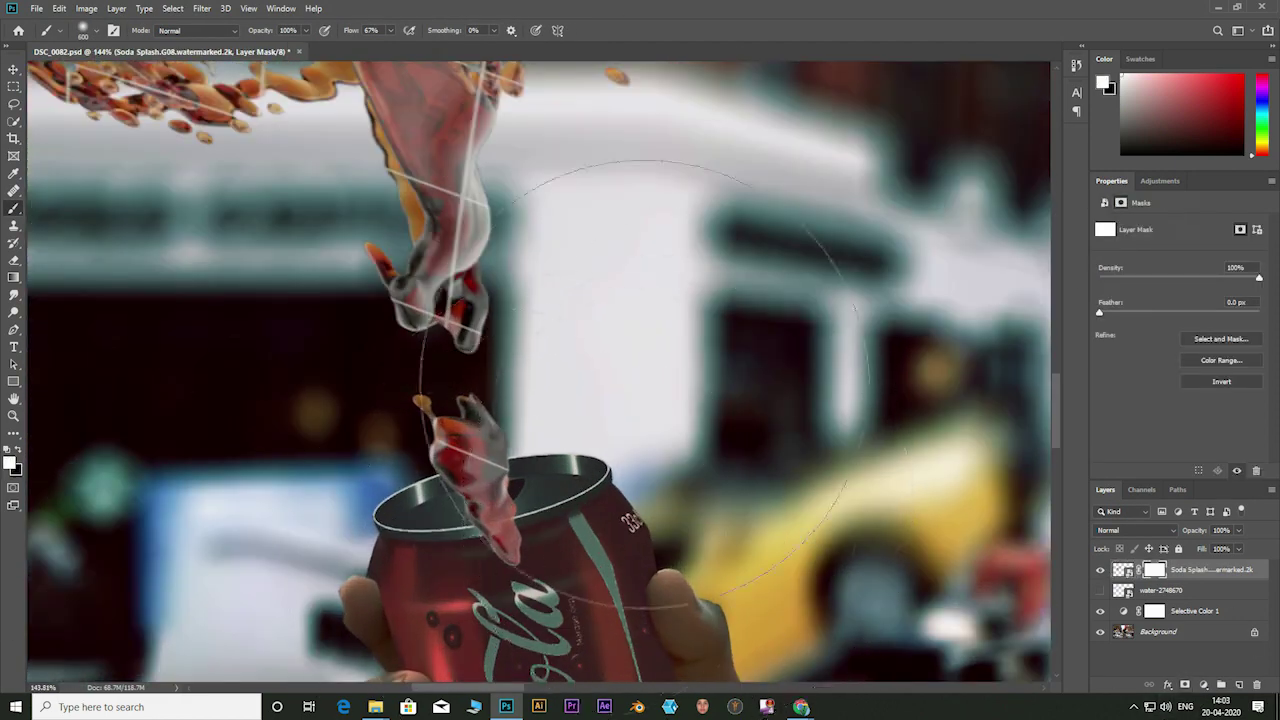
left_click(88, 30)
left_click(95, 212)
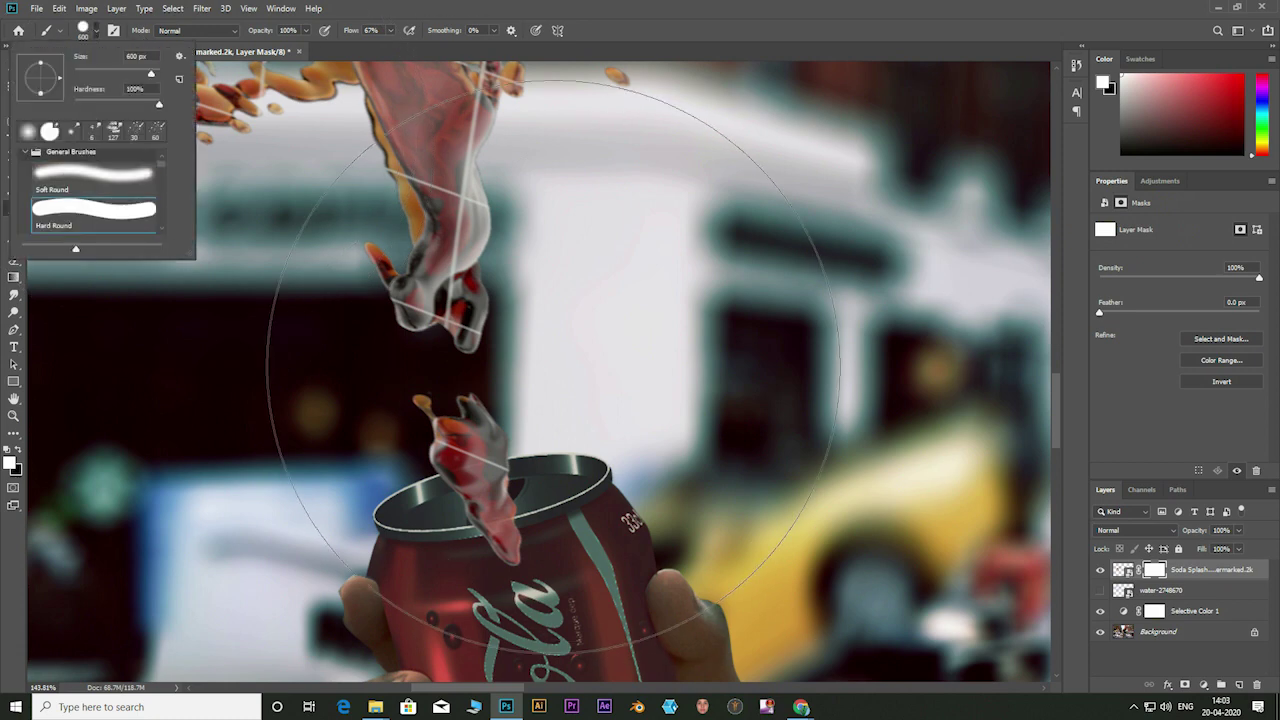
key("Return")
key("bracketleft")
key("bracketleft")
key("bracketleft")
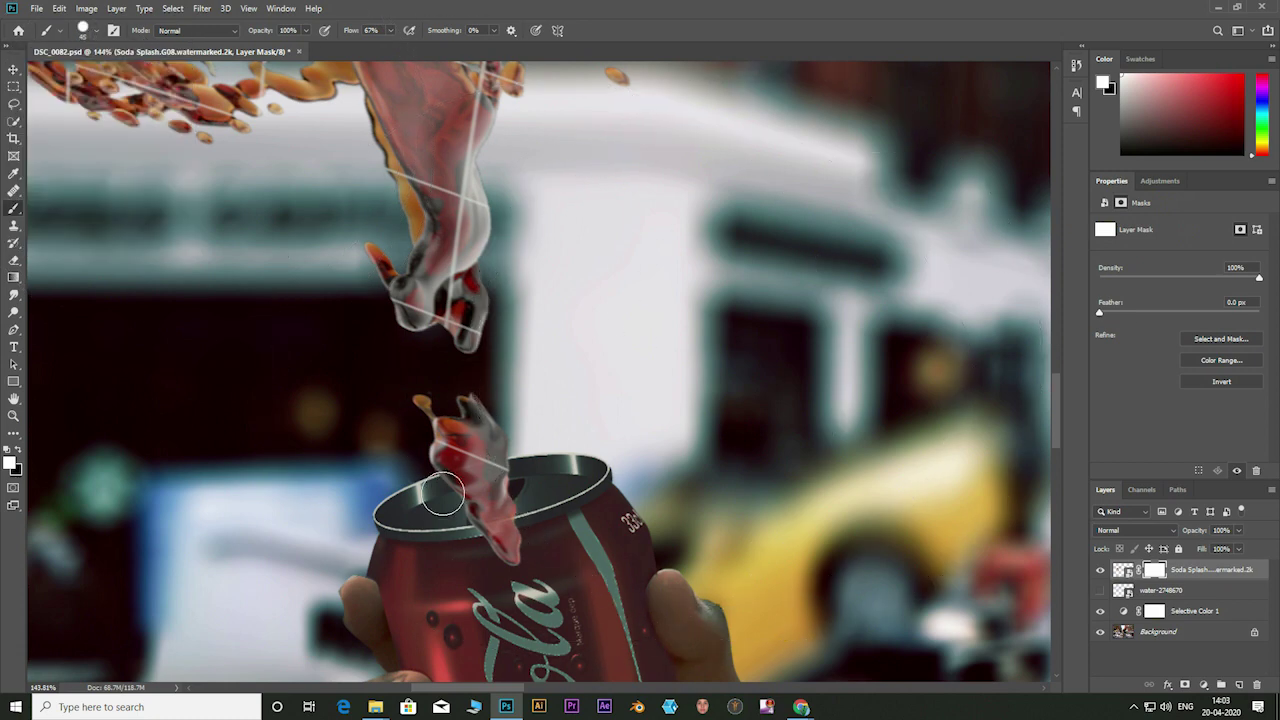
Step: Paint black on the mask to hide the splash liquid overlapping the can
key("x")
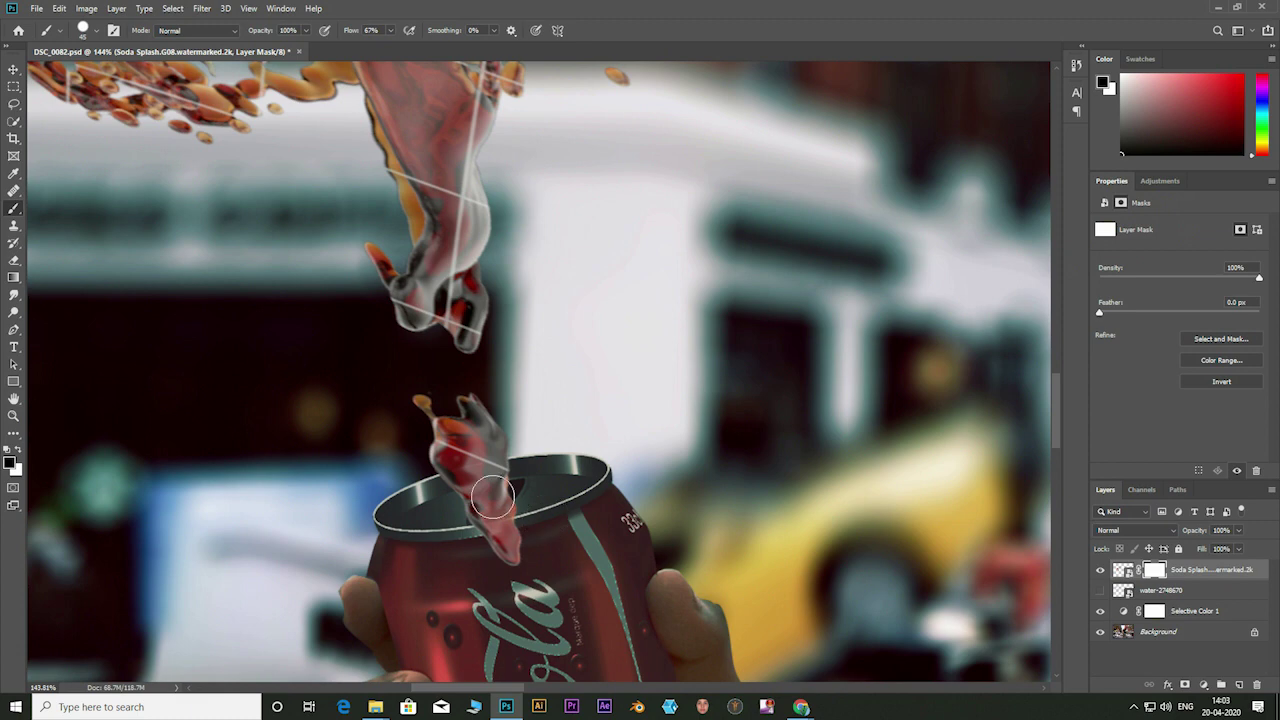
mouse_move(493, 497)
left_mouse_down()
mouse_move(490, 555)
mouse_move(465, 485)
mouse_move(520, 490)
mouse_move(465, 440)
mouse_move(500, 465)
mouse_move(471, 500)
left_mouse_up()
scroll(493, 497, "up", 3)
key("x")
scroll(521, 560, "up", 2)
key("x")
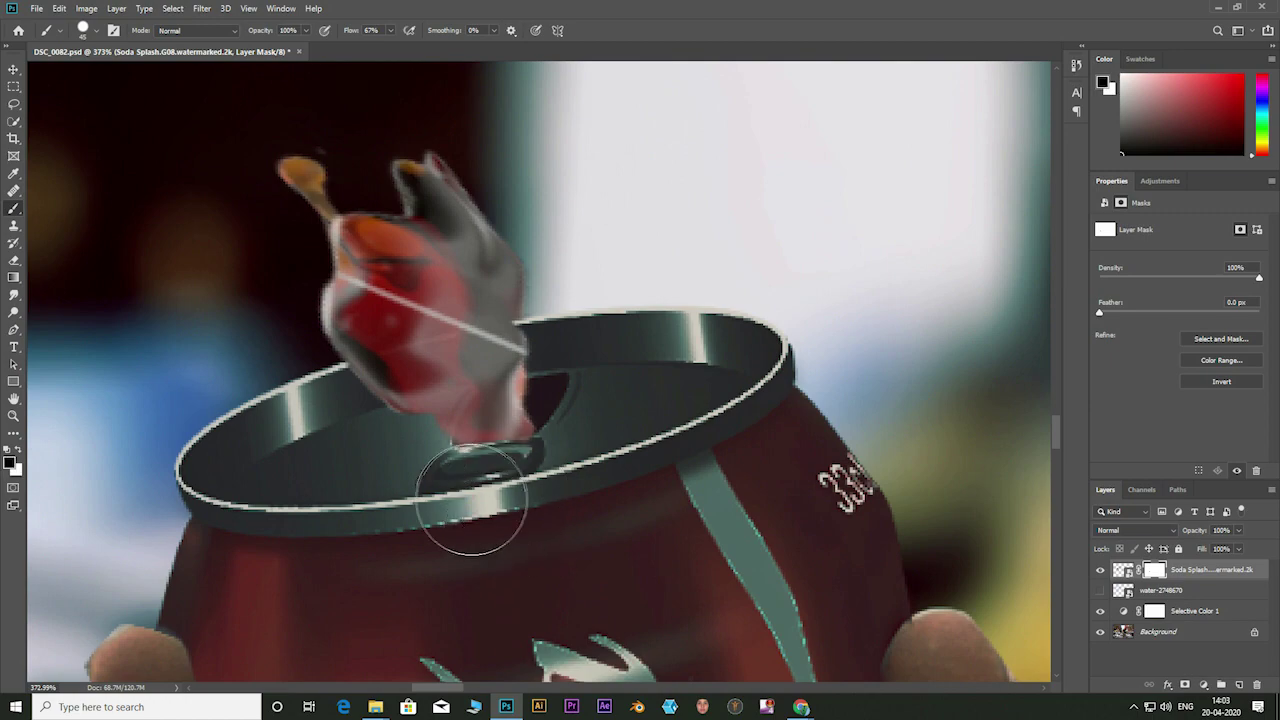
scroll(671, 493, "down", 3)
scroll(671, 493, "down", 2)
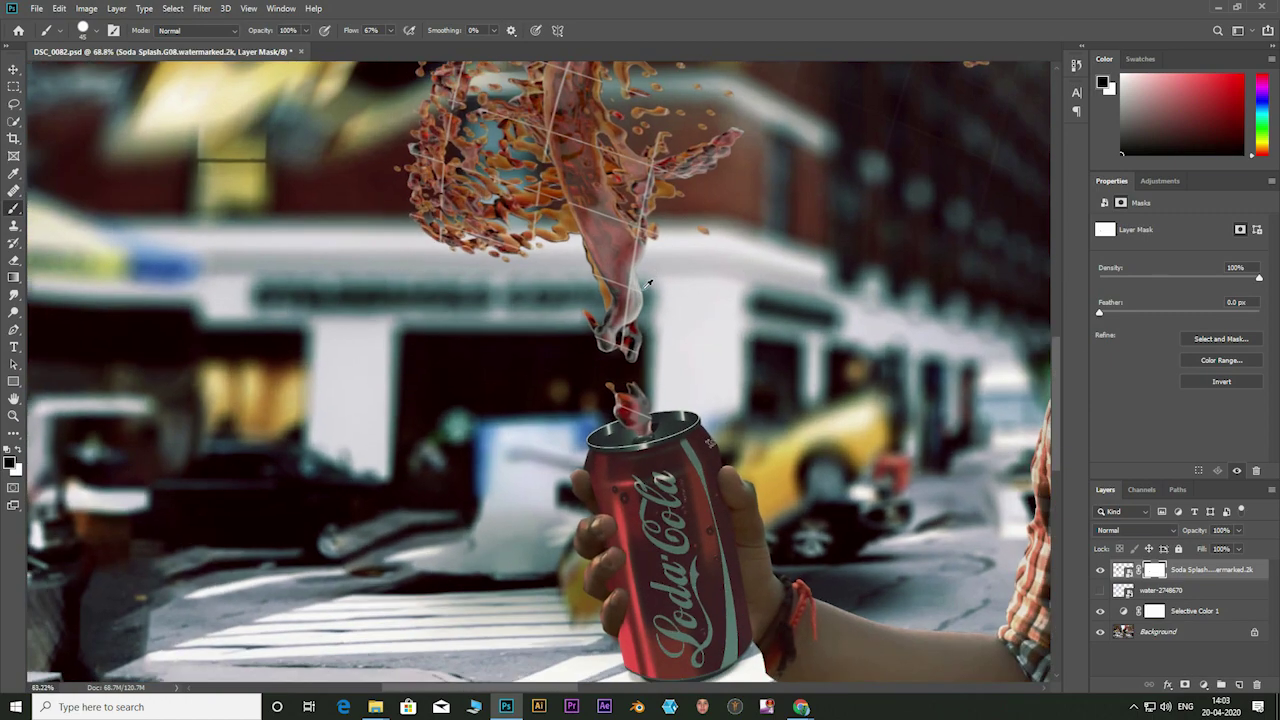
scroll(622, 296, "up", 4)
scroll(622, 296, "down", 2)
scroll(560, 480, "up", 1)
scroll(560, 480, "up", 1)
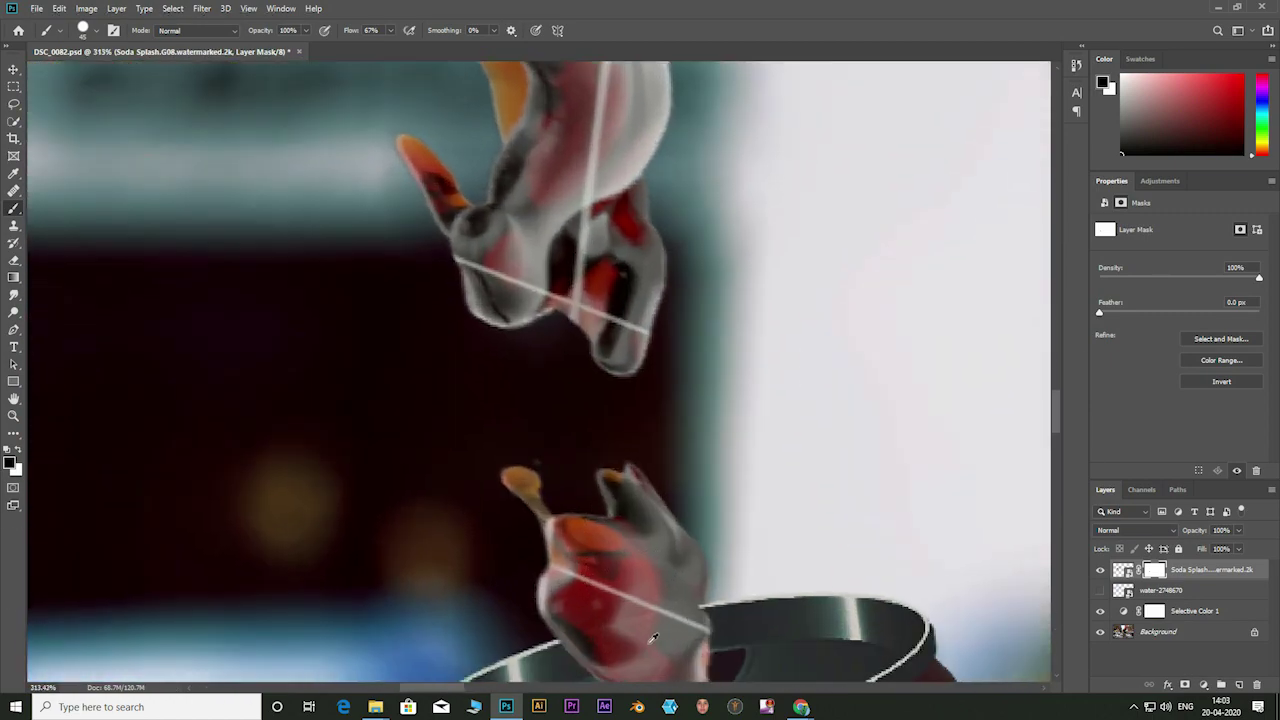
scroll(560, 480, "up", 1)
left_click(14, 121)
Step: Add a new retouching layer and heal the white line across the lower red splash with a small Healing Brush
left_click(1239, 685)
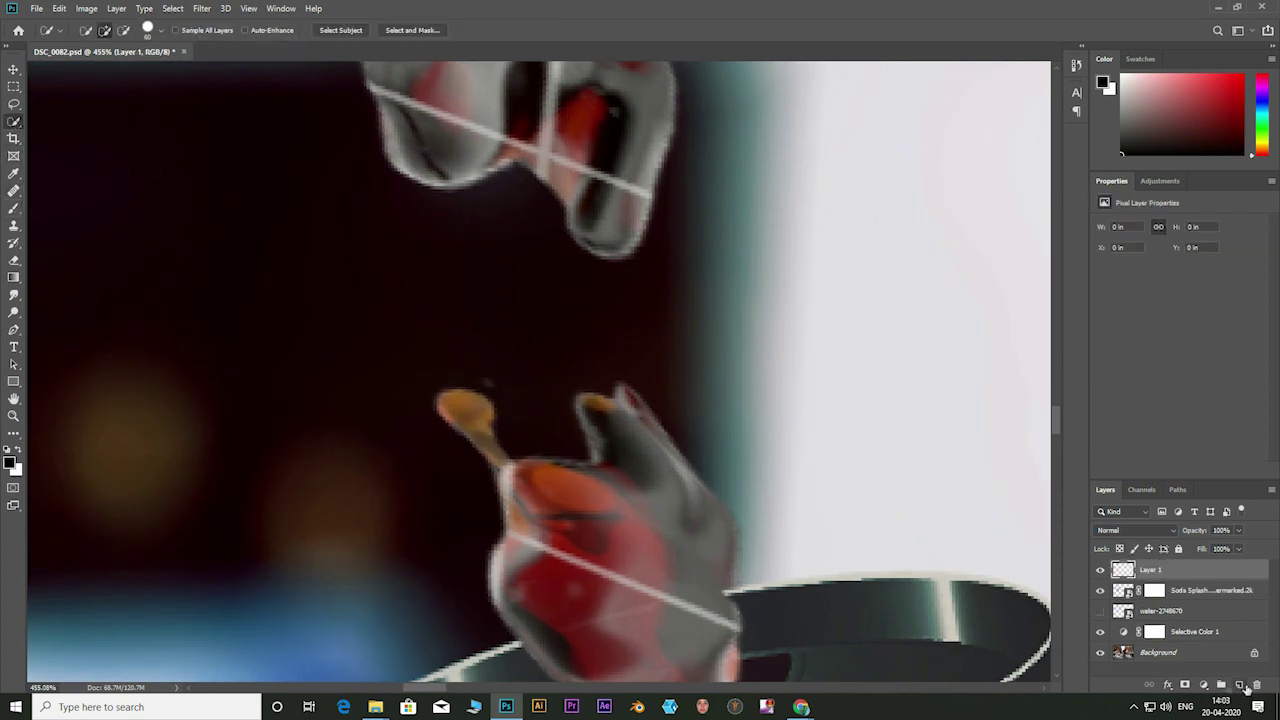
left_click(14, 190)
right_click(14, 190)
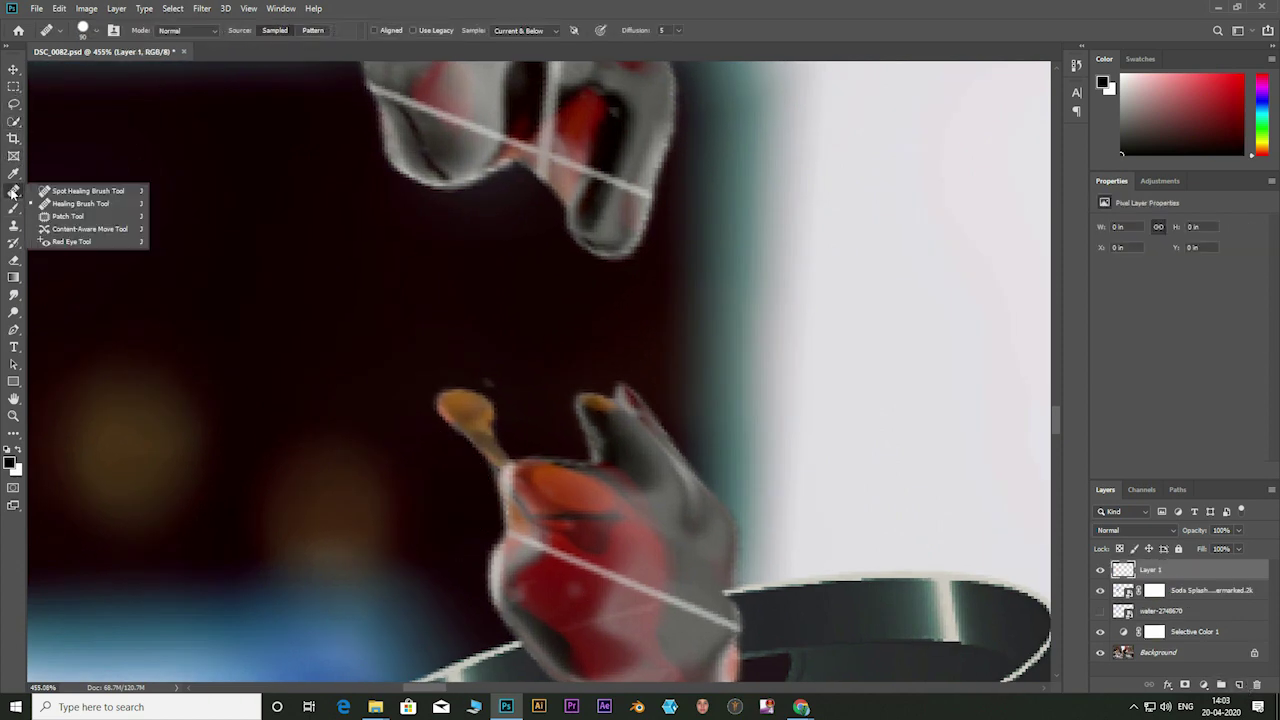
left_click(90, 204)
key("bracketleft")
key("bracketleft")
key("bracketleft")
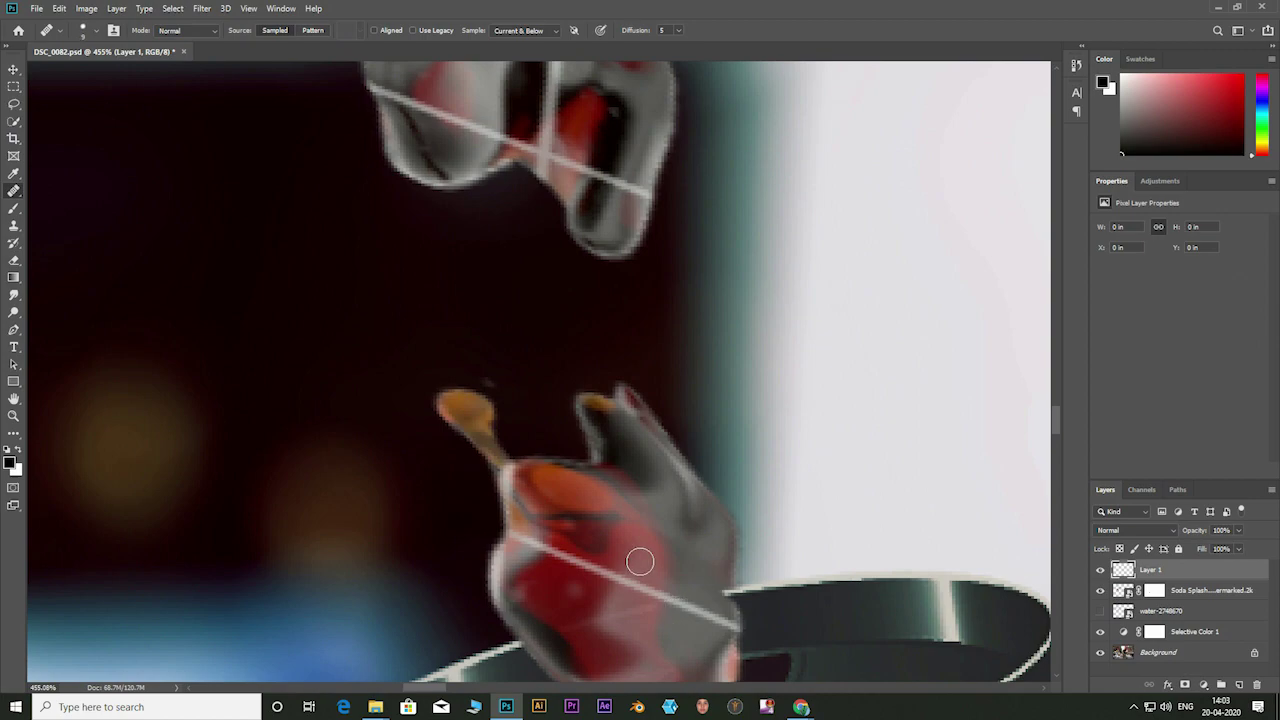
left_click_drag(686, 576, 549, 545)
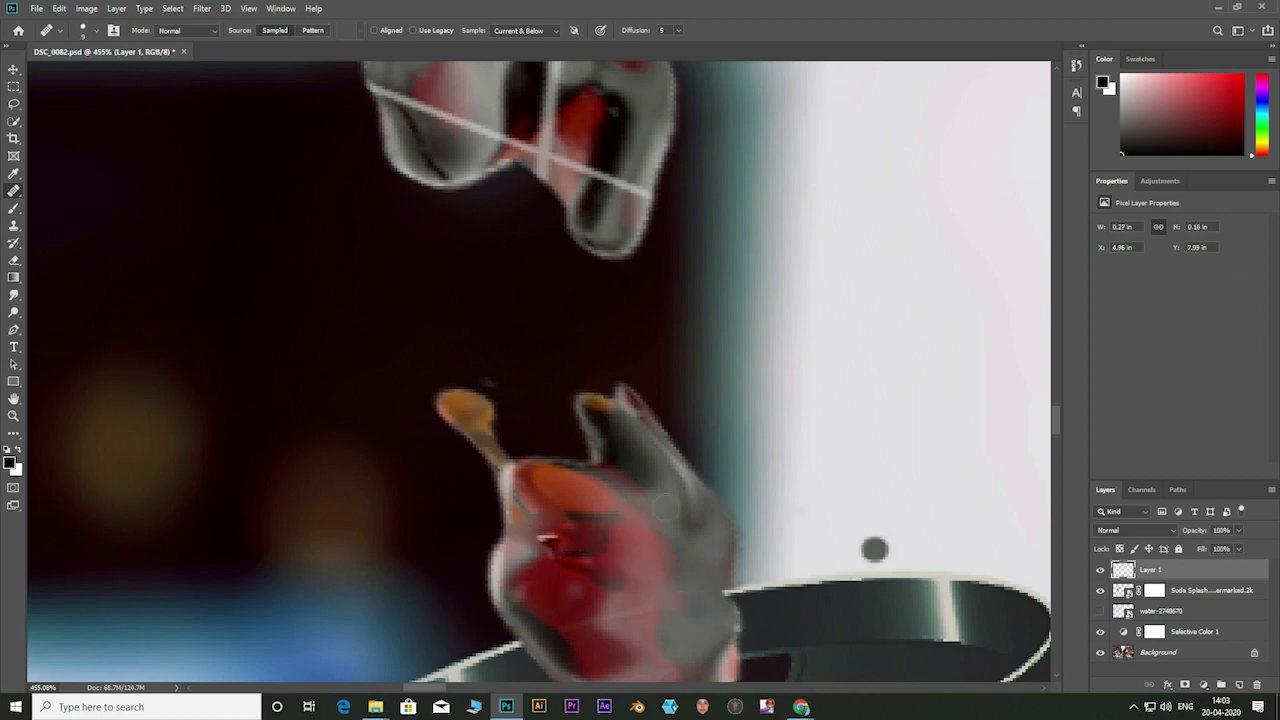
Step: Heal the white watermark streaks on the upper splash chunk and along the stream
scroll(780, 420, "up", 3)
scroll(780, 420, "up", 3)
left_click_drag(778, 418, 455, 313)
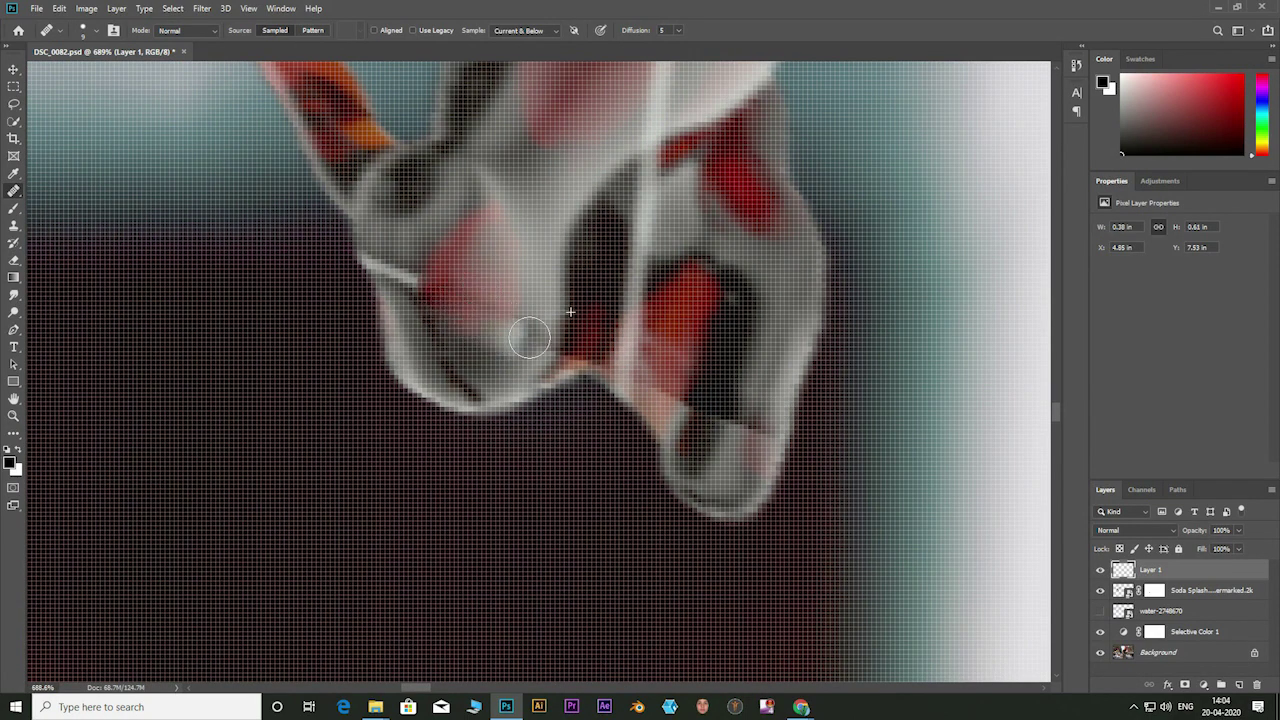
left_click_drag(630, 216, 616, 340)
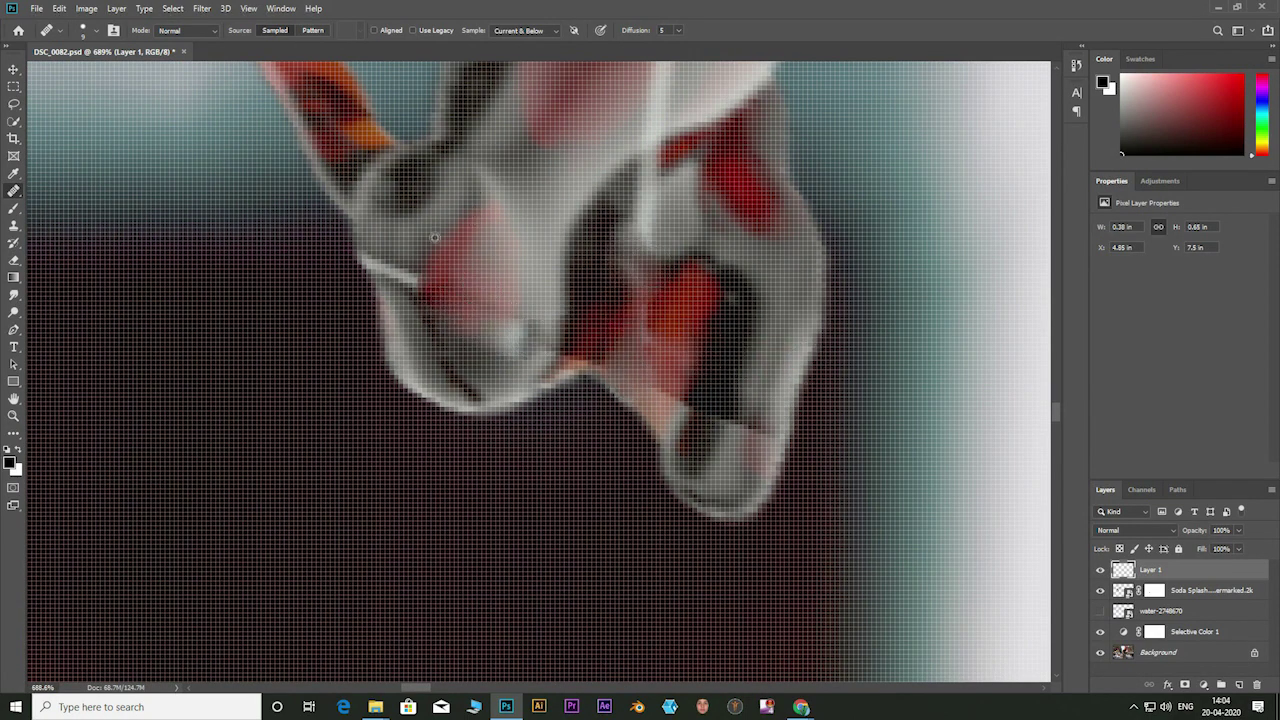
left_click_drag(418, 281, 362, 264)
scroll(510, 202, "down", 2)
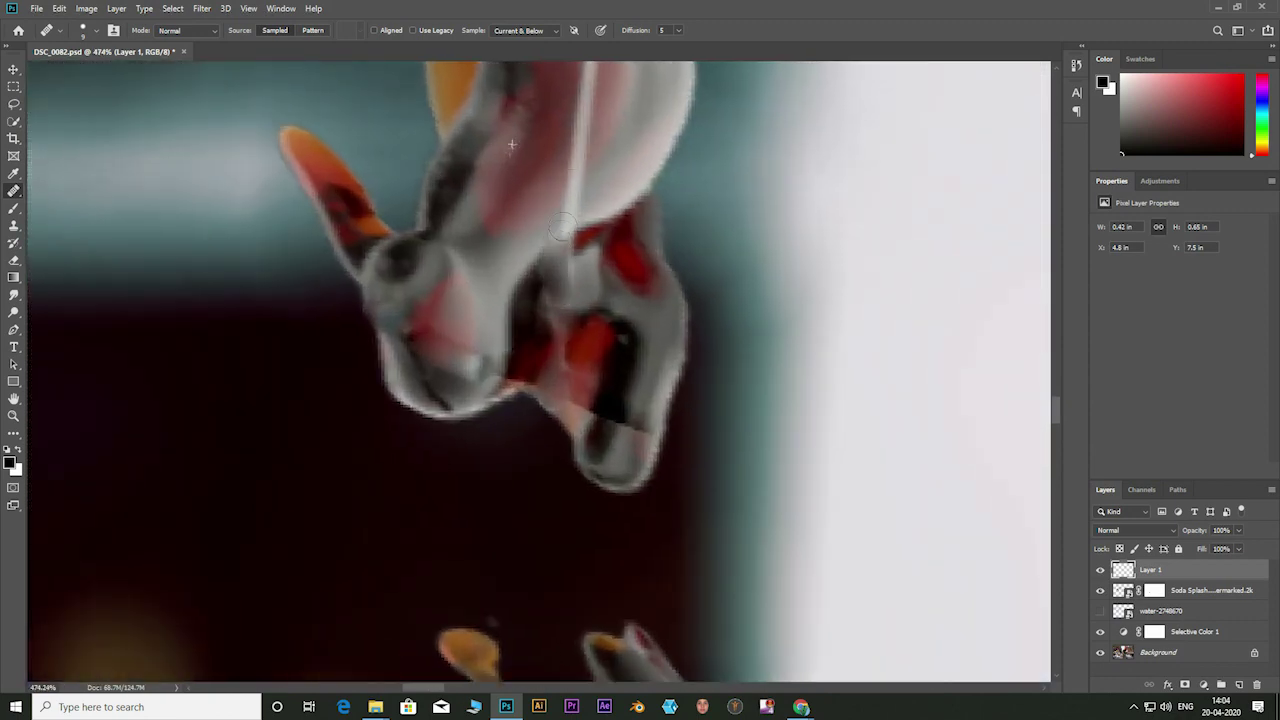
scroll(510, 210, "down", 1)
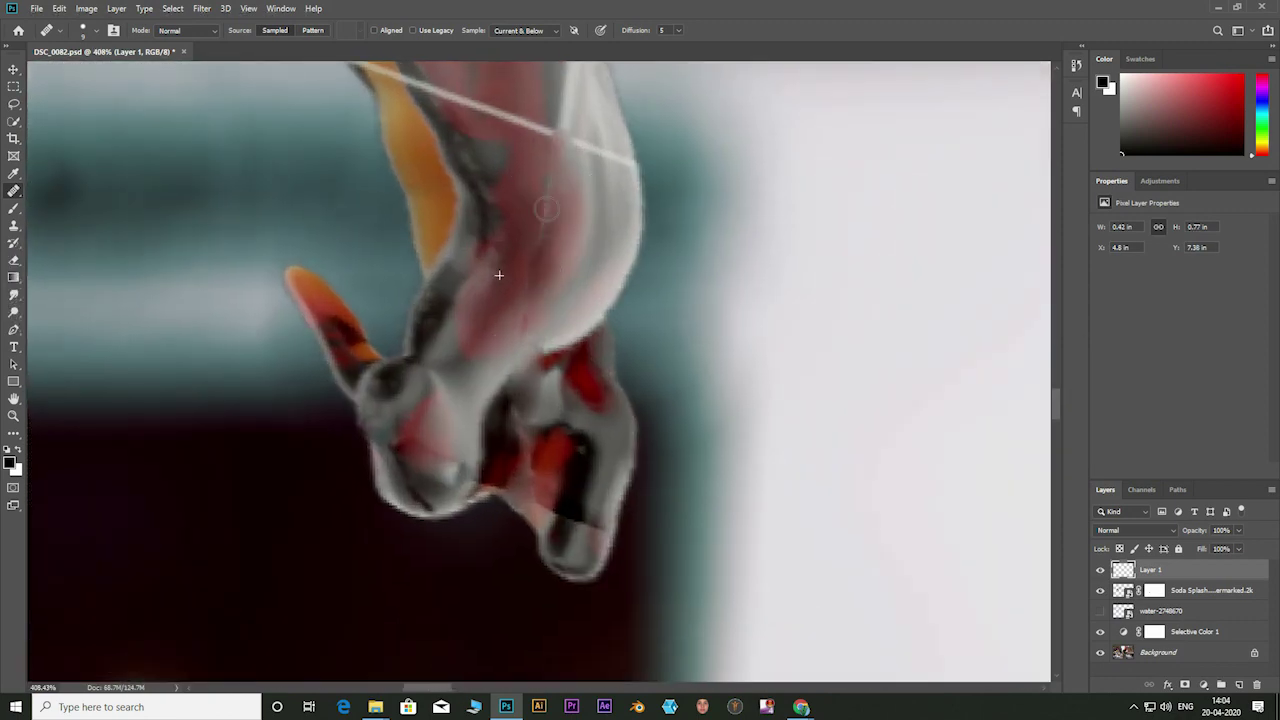
left_click_drag(558, 210, 555, 182)
scroll(555, 182, "down", 1)
left_click_drag(430, 240, 562, 288)
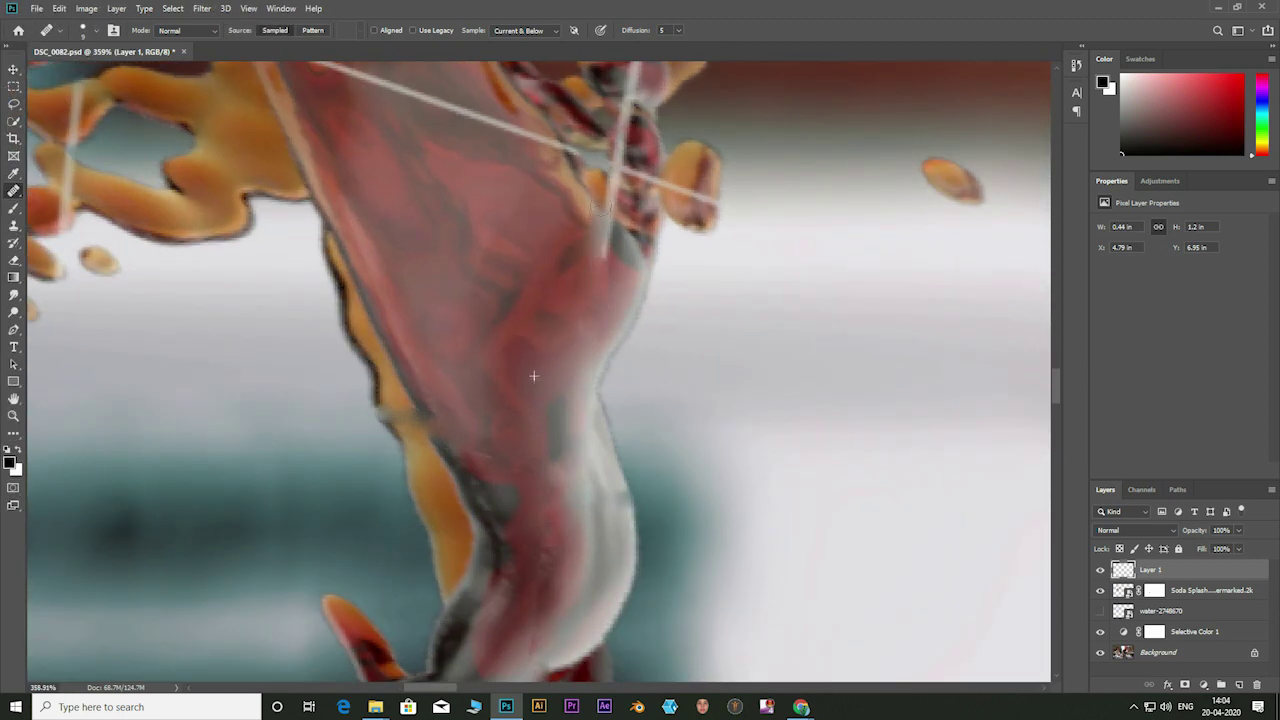
left_click_drag(612, 172, 595, 262)
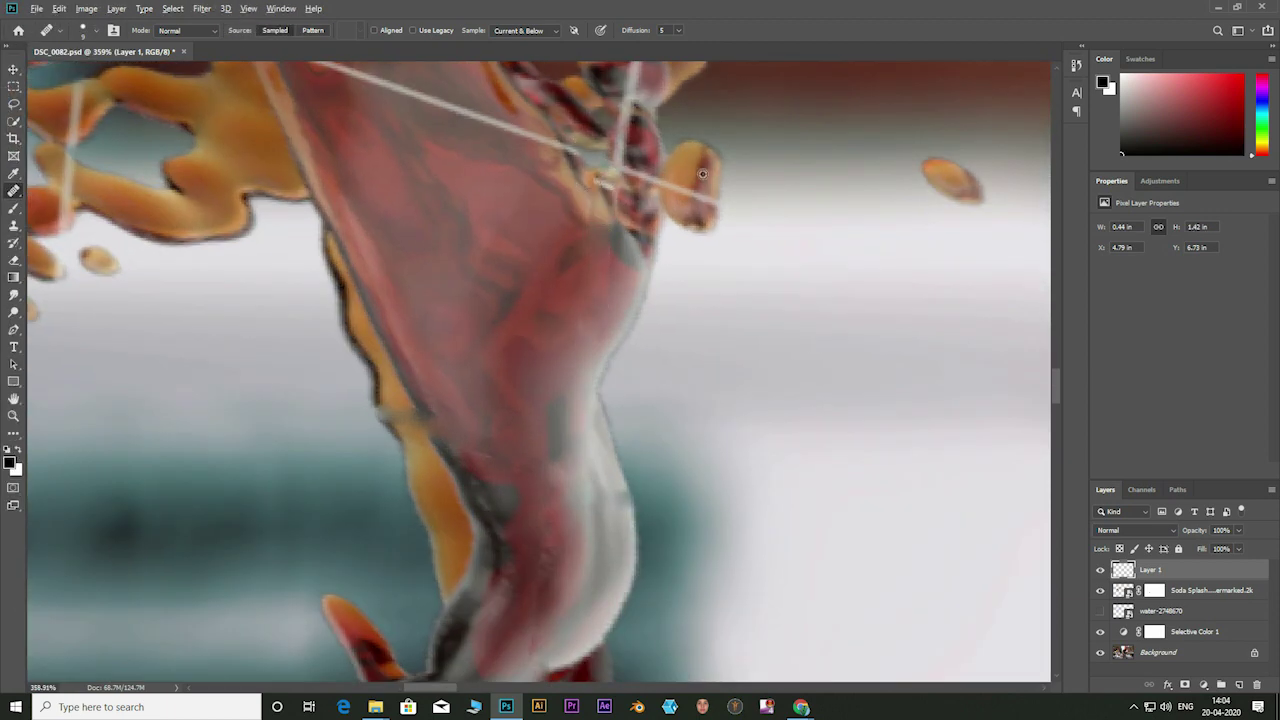
left_click_drag(624, 165, 419, 90)
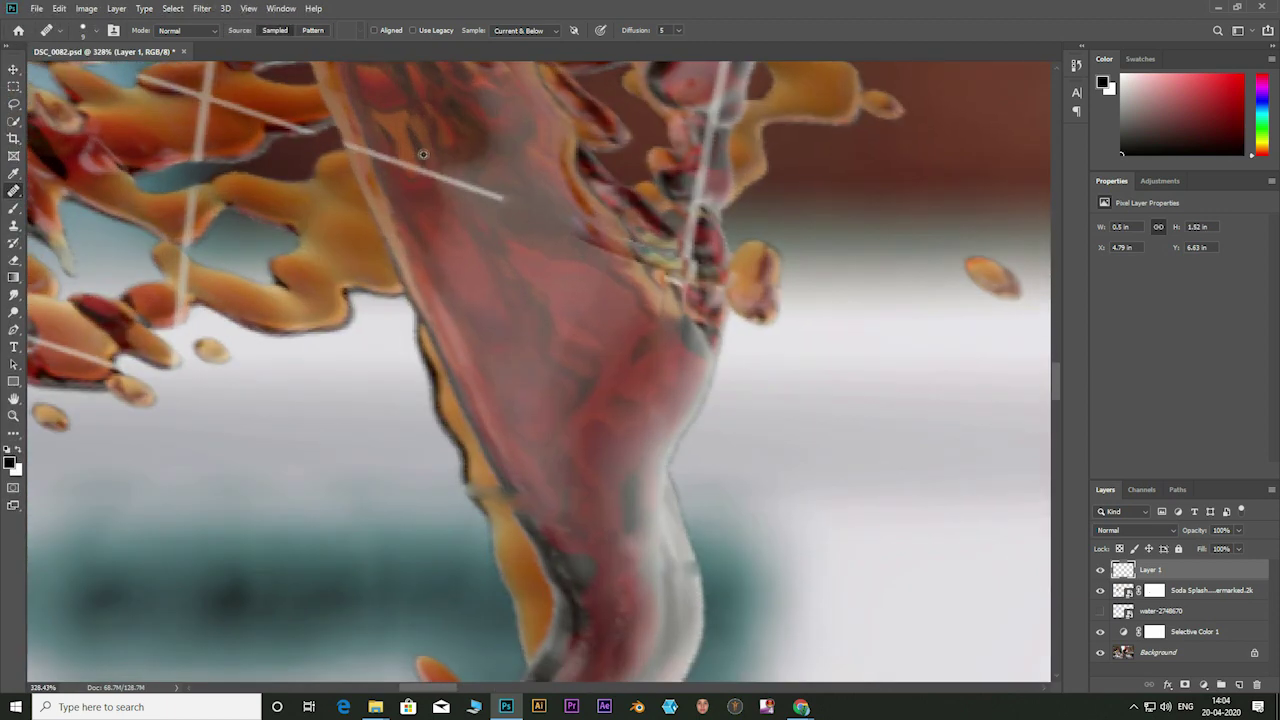
left_click_drag(504, 200, 358, 144)
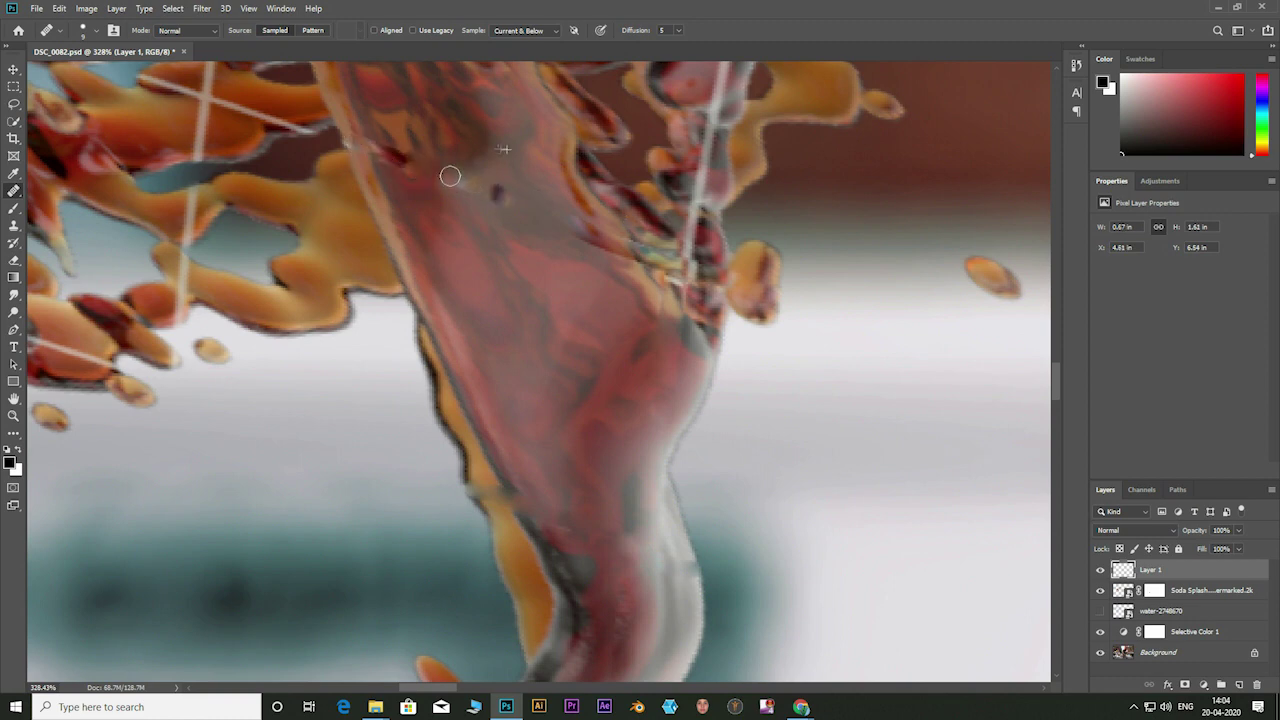
Step: Heal the streaks near the top and through the left and lower-left splash
scroll(685, 256, "down", 2)
scroll(636, 128, "down", 2)
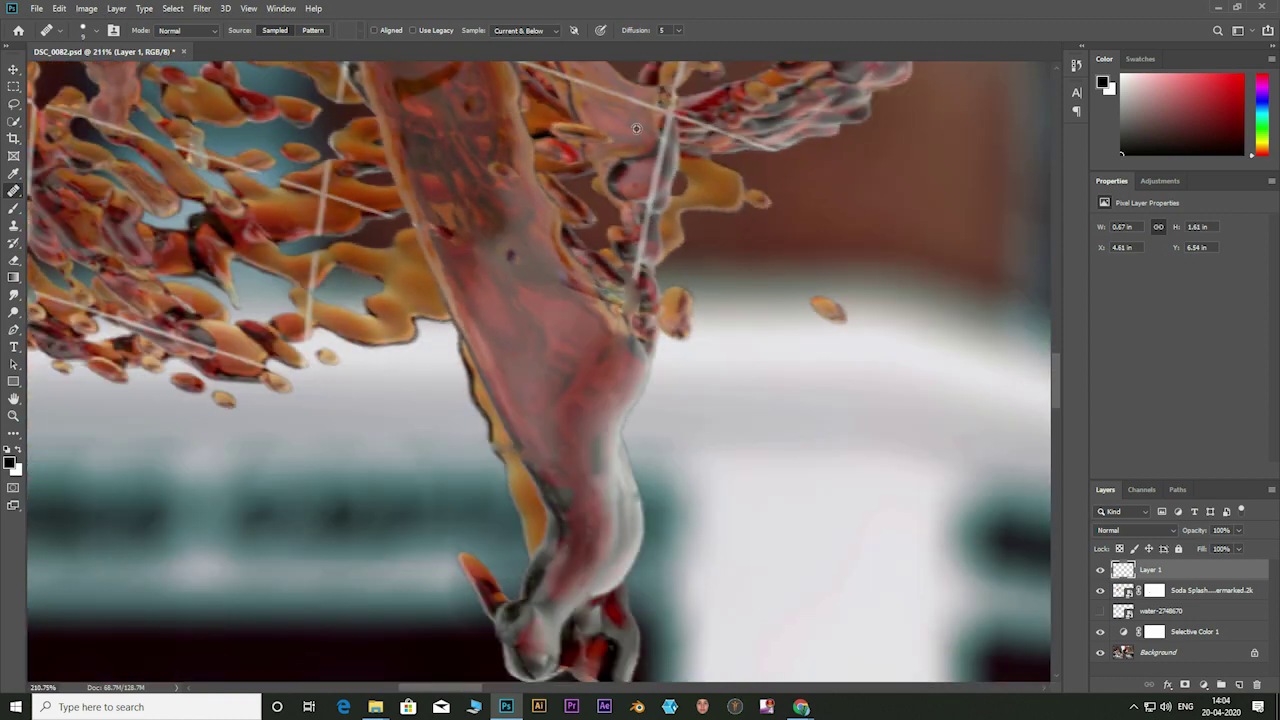
left_click_drag(668, 112, 640, 322)
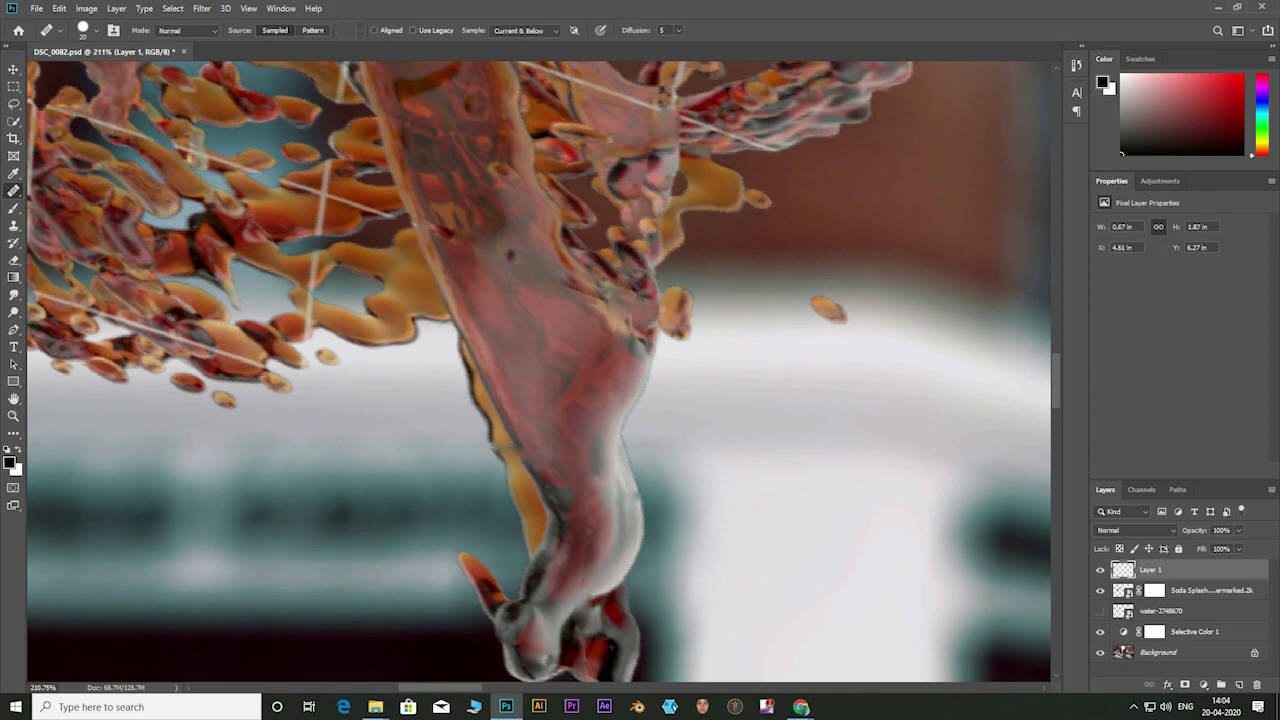
scroll(557, 137, "up", 1)
left_click_drag(398, 130, 772, 252)
left_click_drag(677, 142, 658, 220)
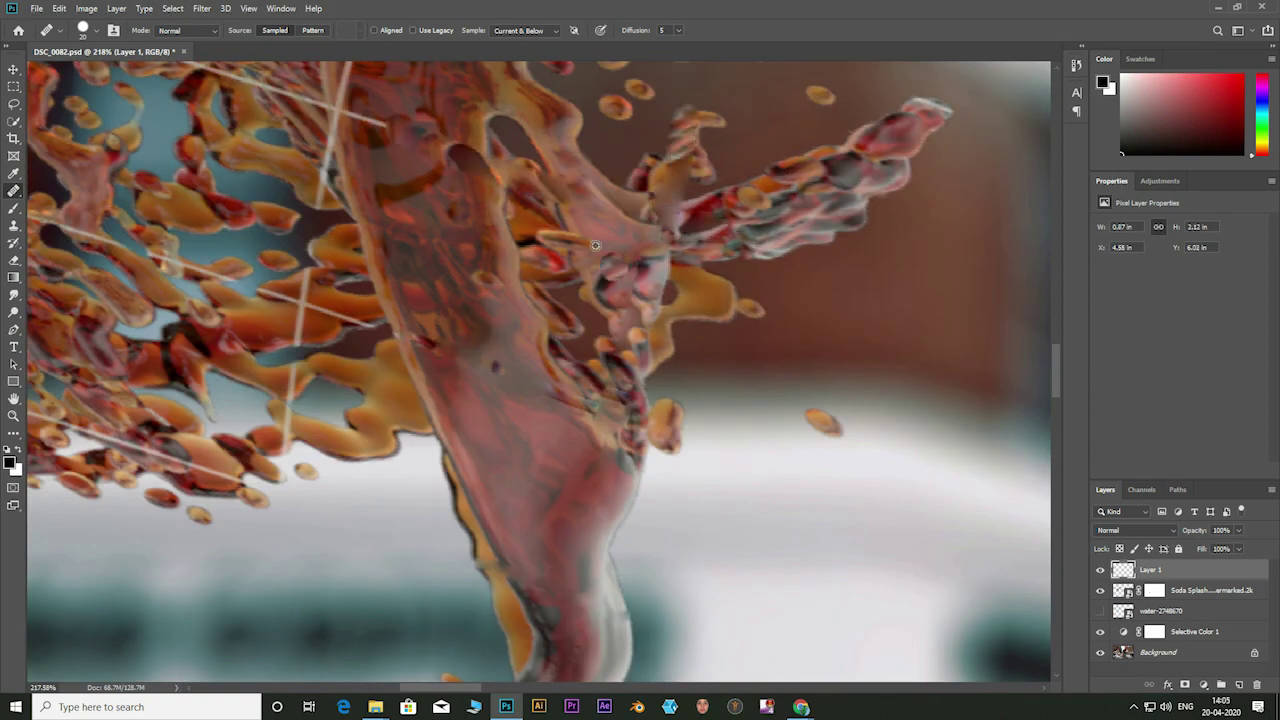
scroll(342, 215, "down", 1)
mouse_move(82, 180)
left_mouse_down()
mouse_move(190, 228)
mouse_move(410, 288)
mouse_move(498, 335)
left_mouse_up()
left_click_drag(166, 430, 172, 290)
mouse_move(82, 366)
left_mouse_down()
mouse_move(410, 462)
mouse_move(420, 316)
left_mouse_up()
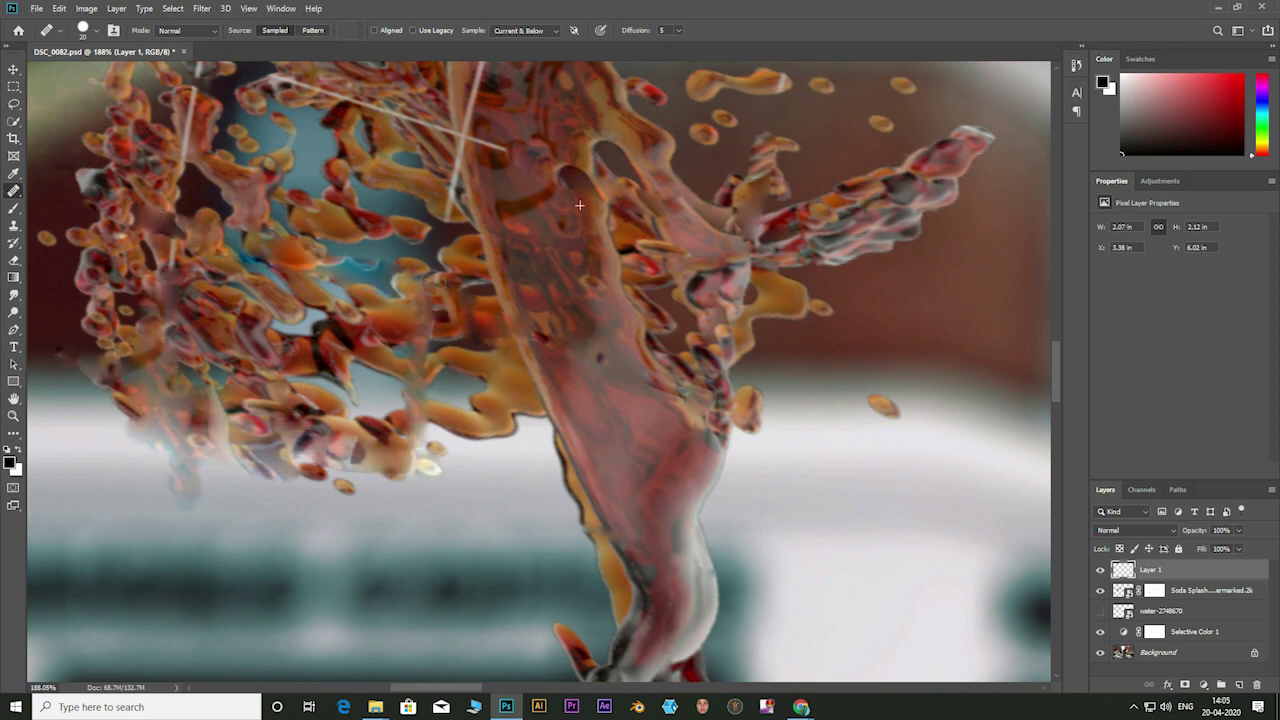
Step: Retouch leftover streaks along the main soda stream, splash centre and upper-right tip
scroll(420, 316, "down", 3)
scroll(615, 561, "up", 2)
scroll(615, 561, "up", 1)
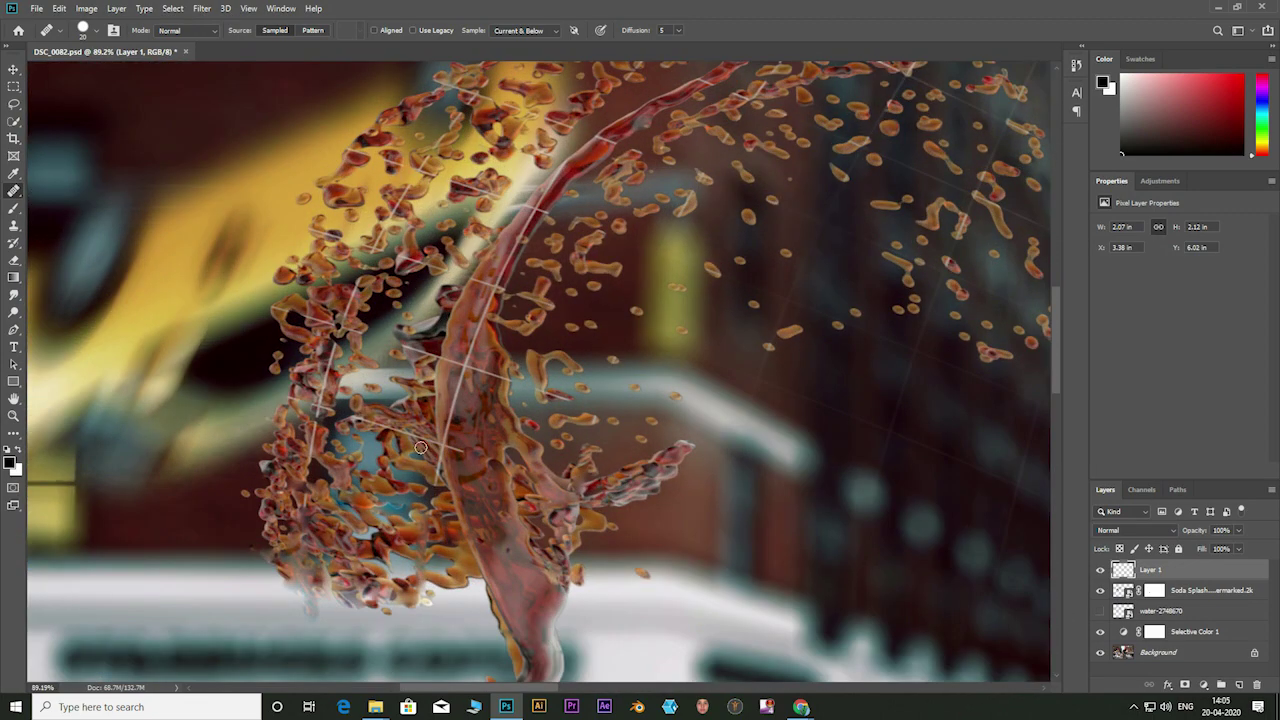
mouse_move(432, 489)
left_mouse_down()
mouse_move(445, 415)
mouse_move(490, 310)
mouse_move(540, 215)
mouse_move(613, 130)
left_mouse_up()
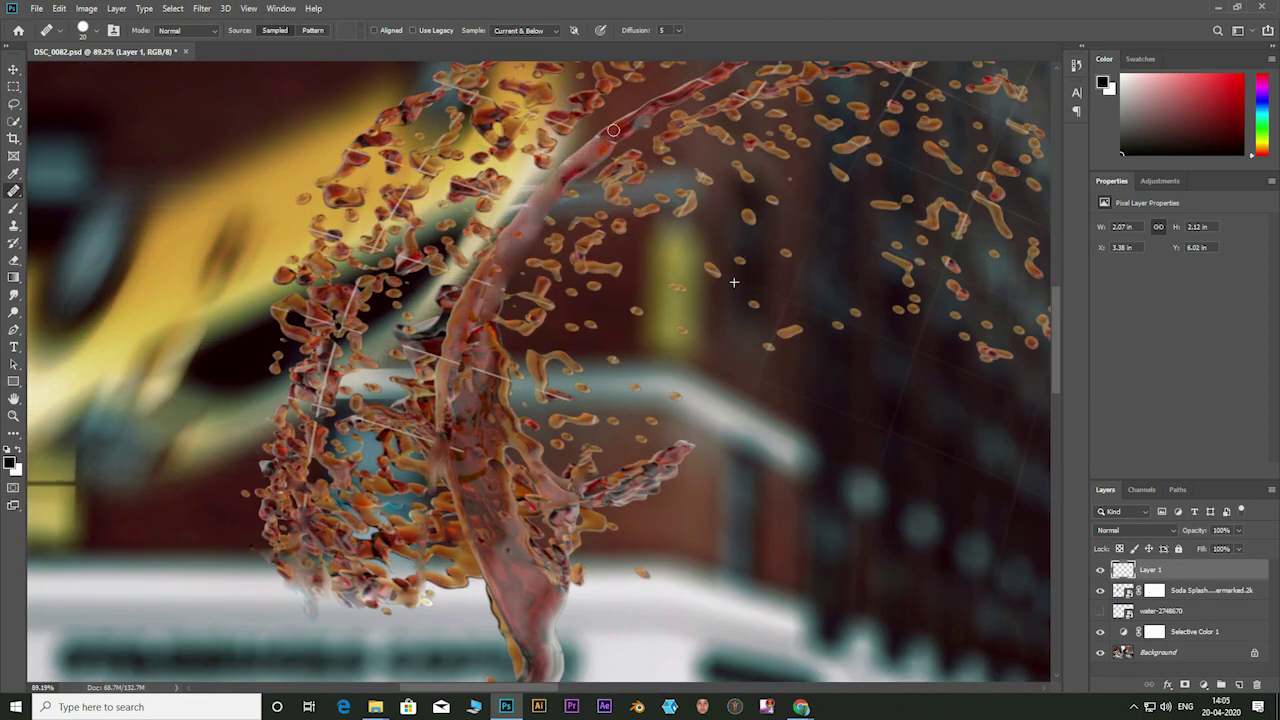
scroll(545, 384, "down", 2)
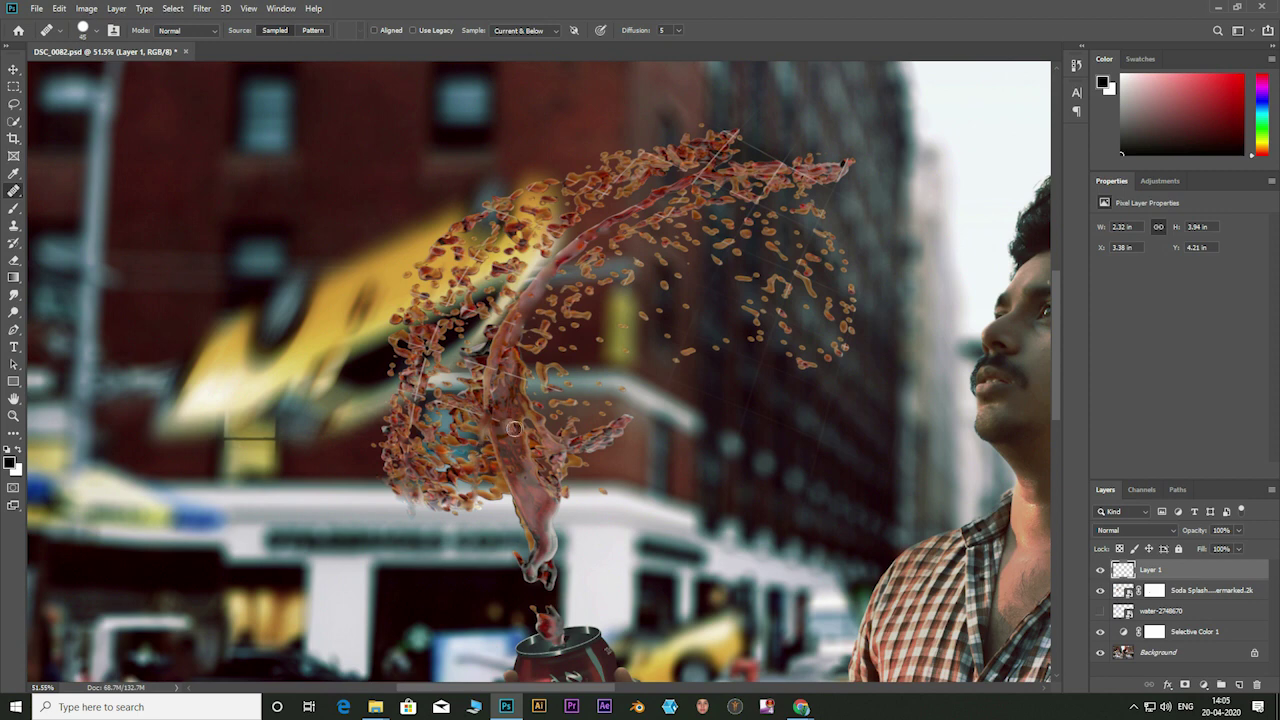
left_click_drag(513, 428, 400, 386)
left_click_drag(550, 400, 441, 349)
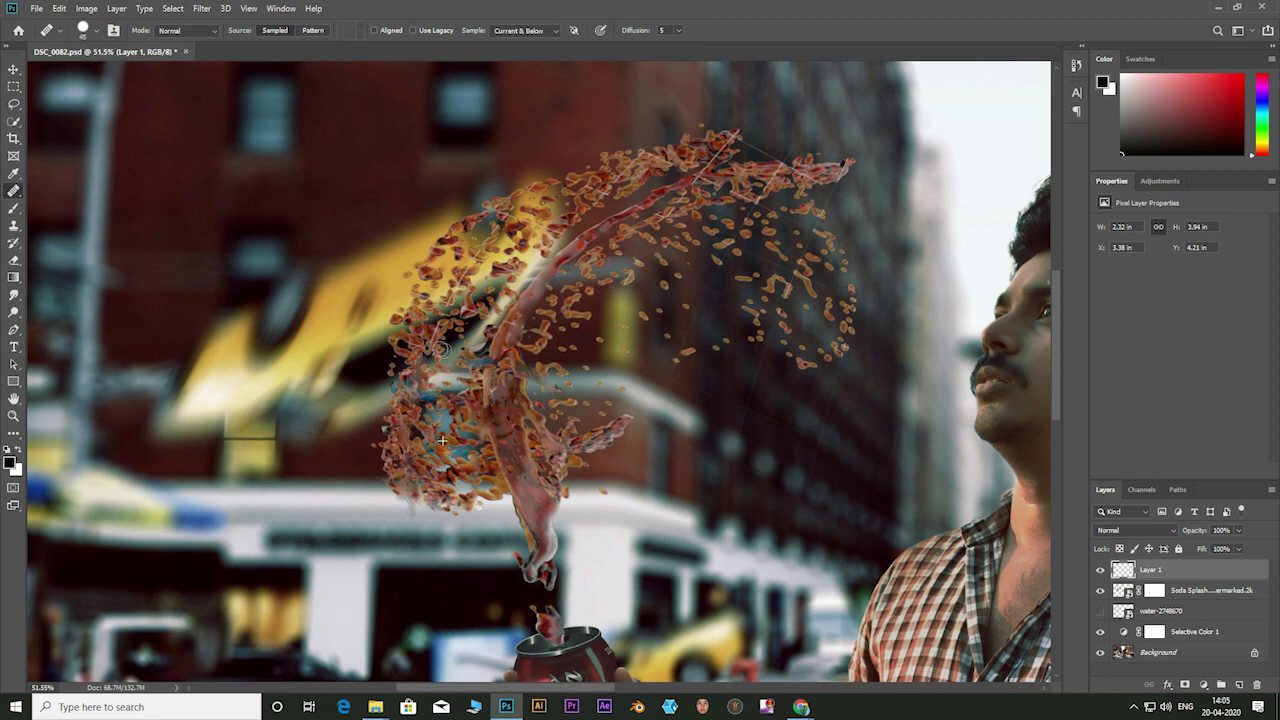
left_click_drag(545, 340, 407, 297)
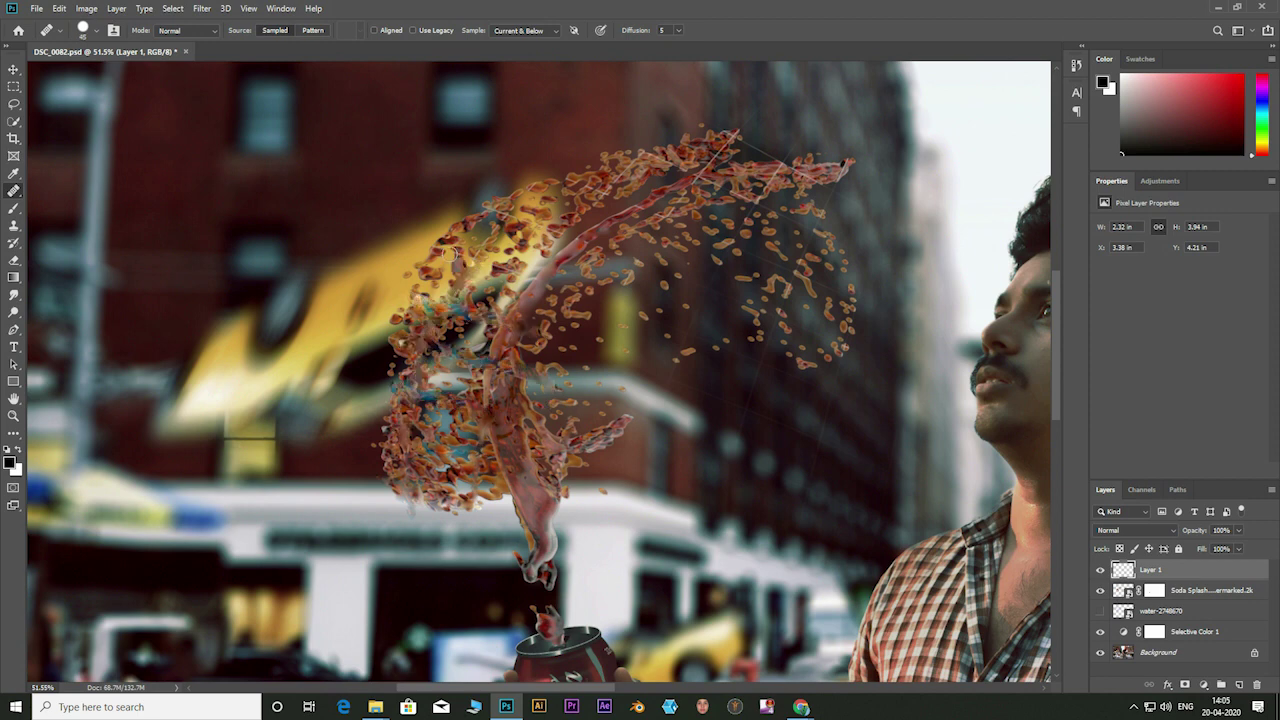
mouse_move(540, 276)
left_mouse_down()
mouse_move(478, 240)
mouse_move(565, 240)
left_mouse_up()
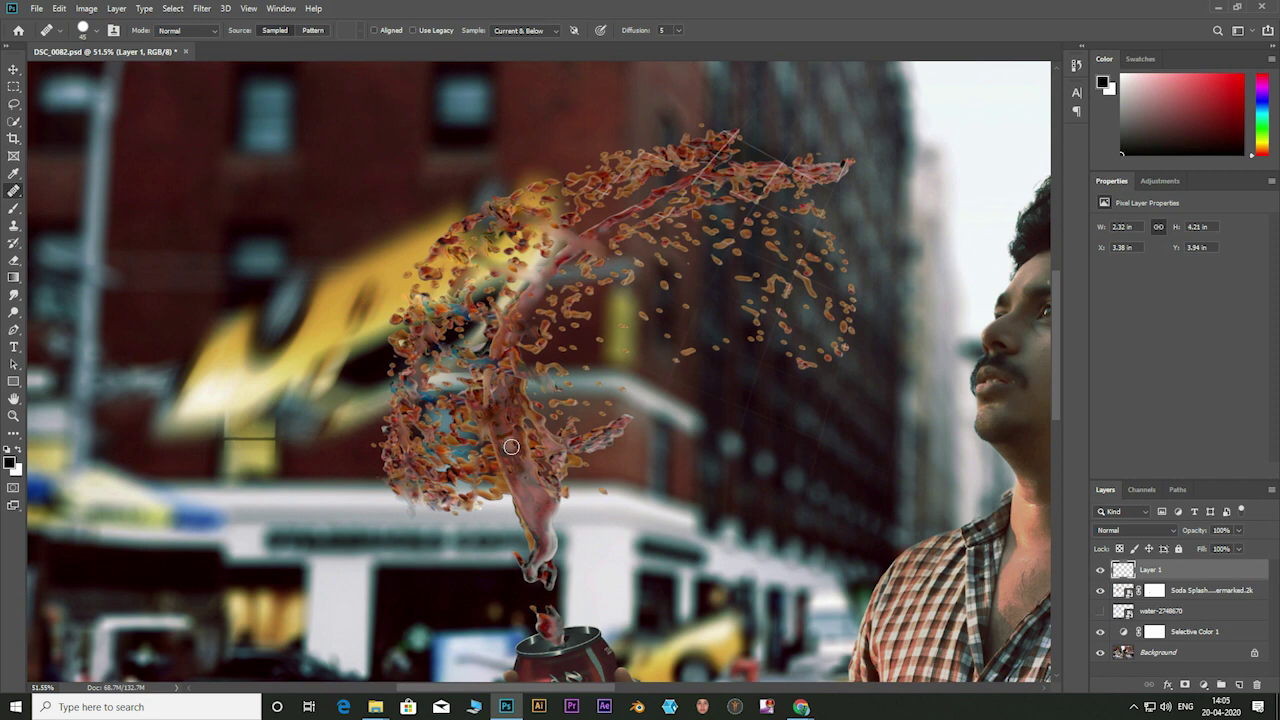
left_click_drag(685, 181, 730, 134)
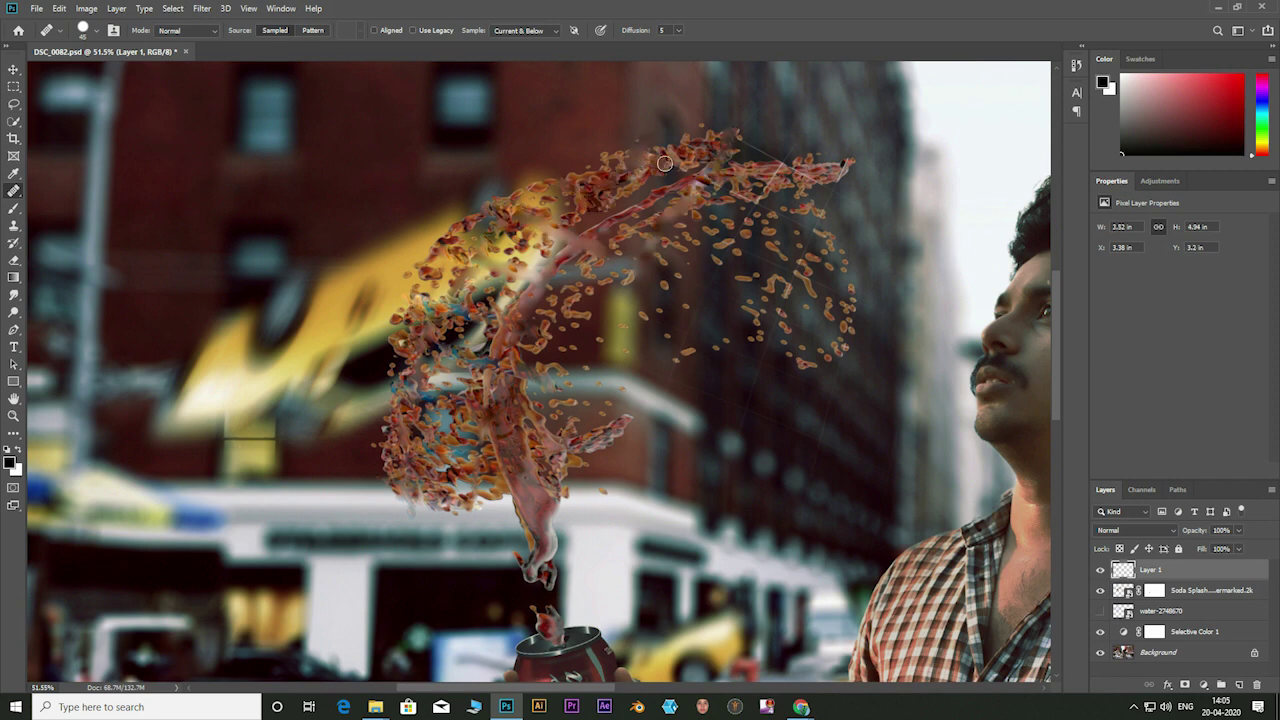
key("e")
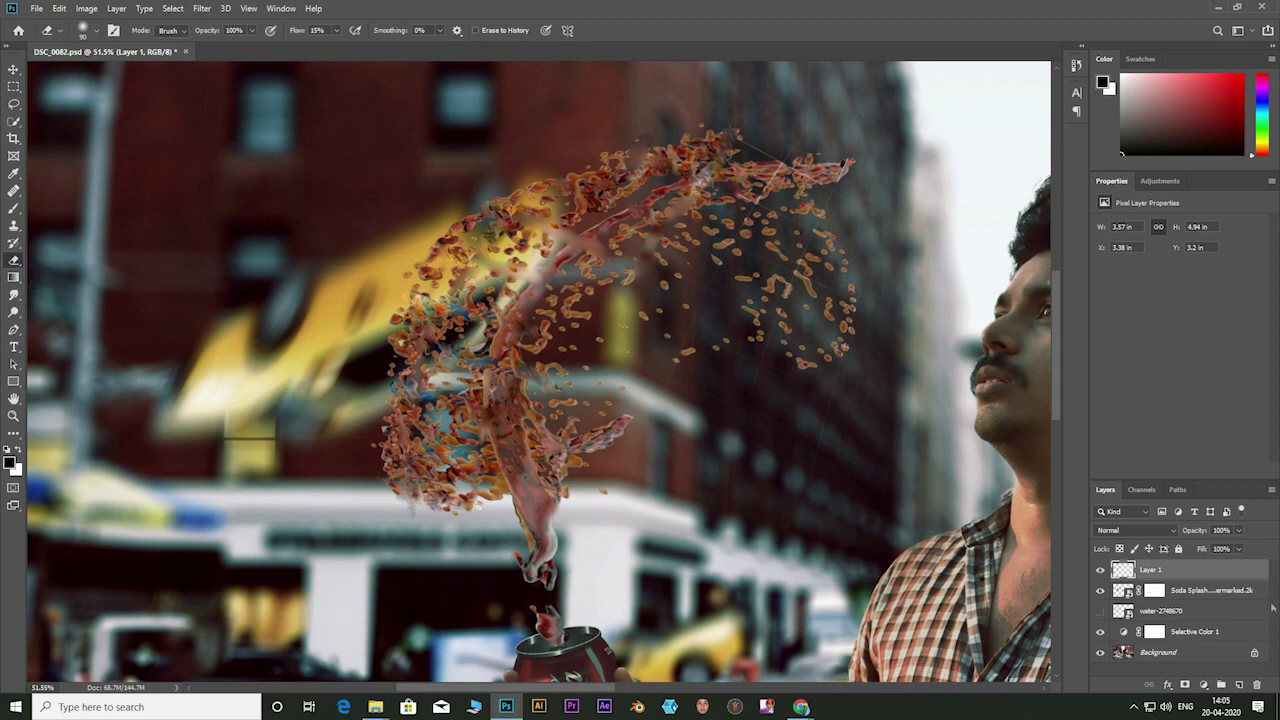
Step: Paint black on the Soda Splash mask with a large brush over the upper-right droplets, then fit the view
left_click(1156, 592)
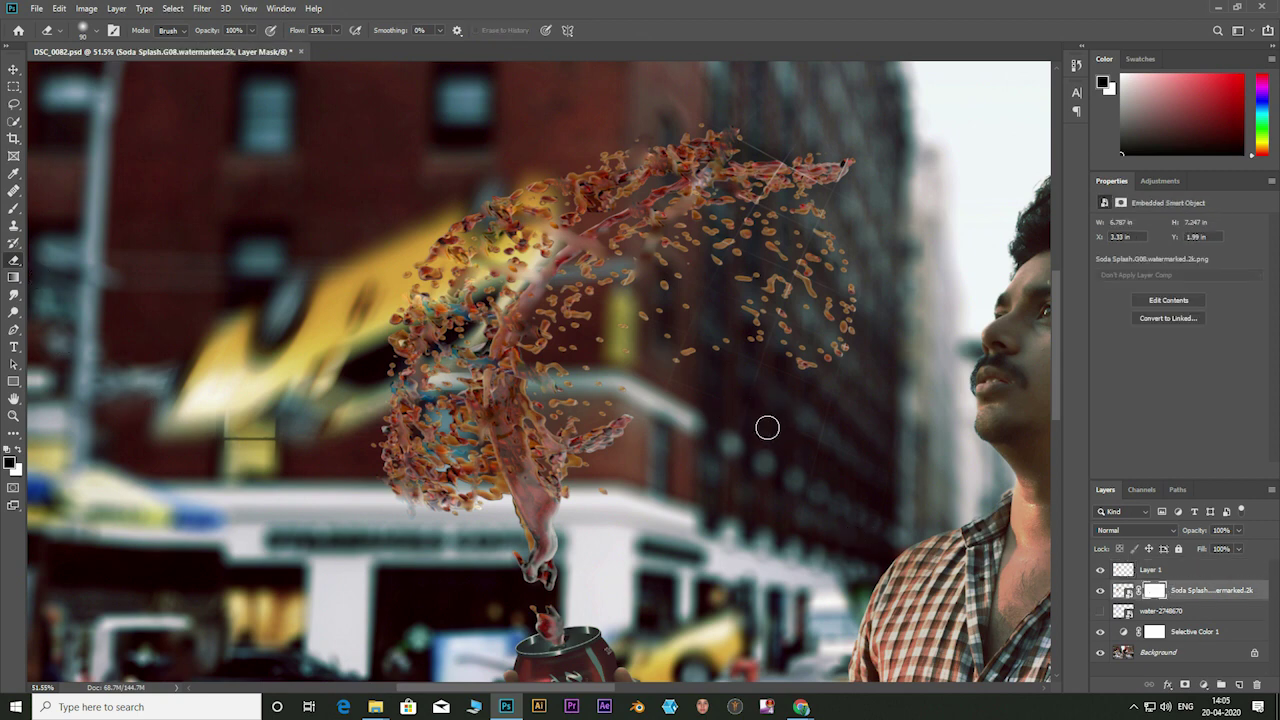
key("b")
key("bracketright")
key("bracketright")
key("bracketright")
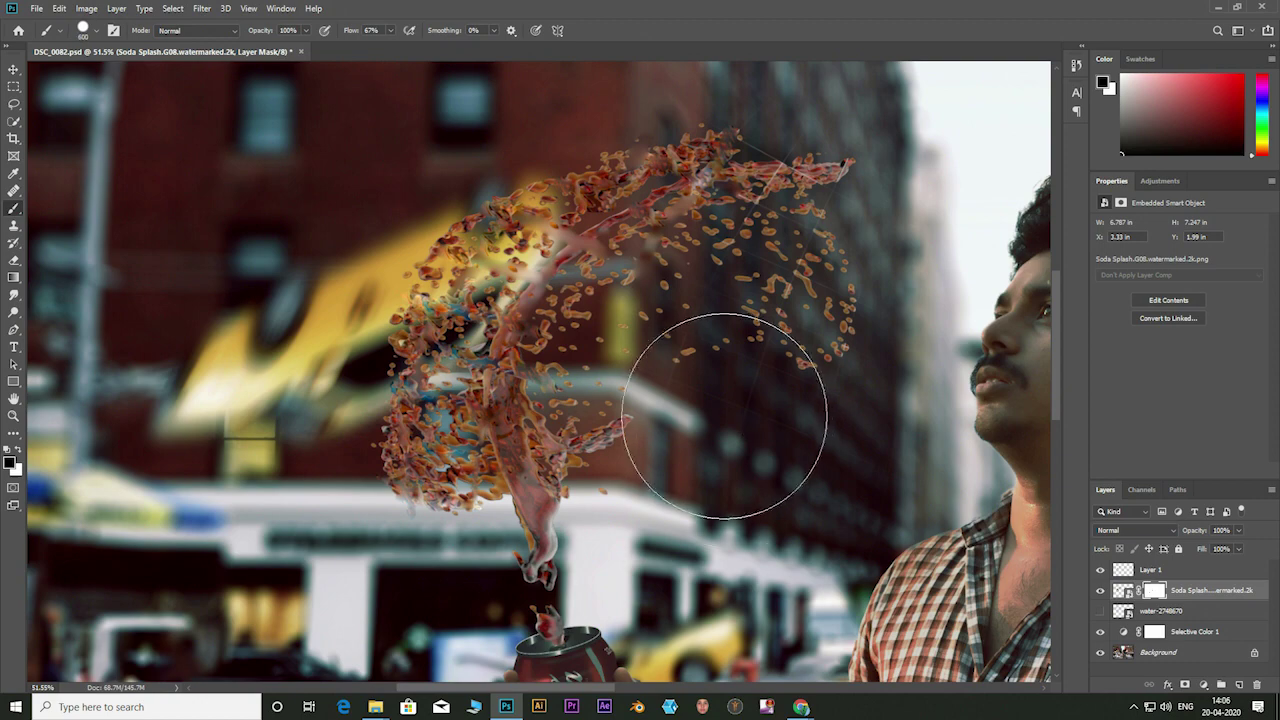
mouse_move(851, 471)
left_mouse_down()
mouse_move(766, 331)
mouse_move(795, 297)
mouse_move(786, 157)
left_mouse_up()
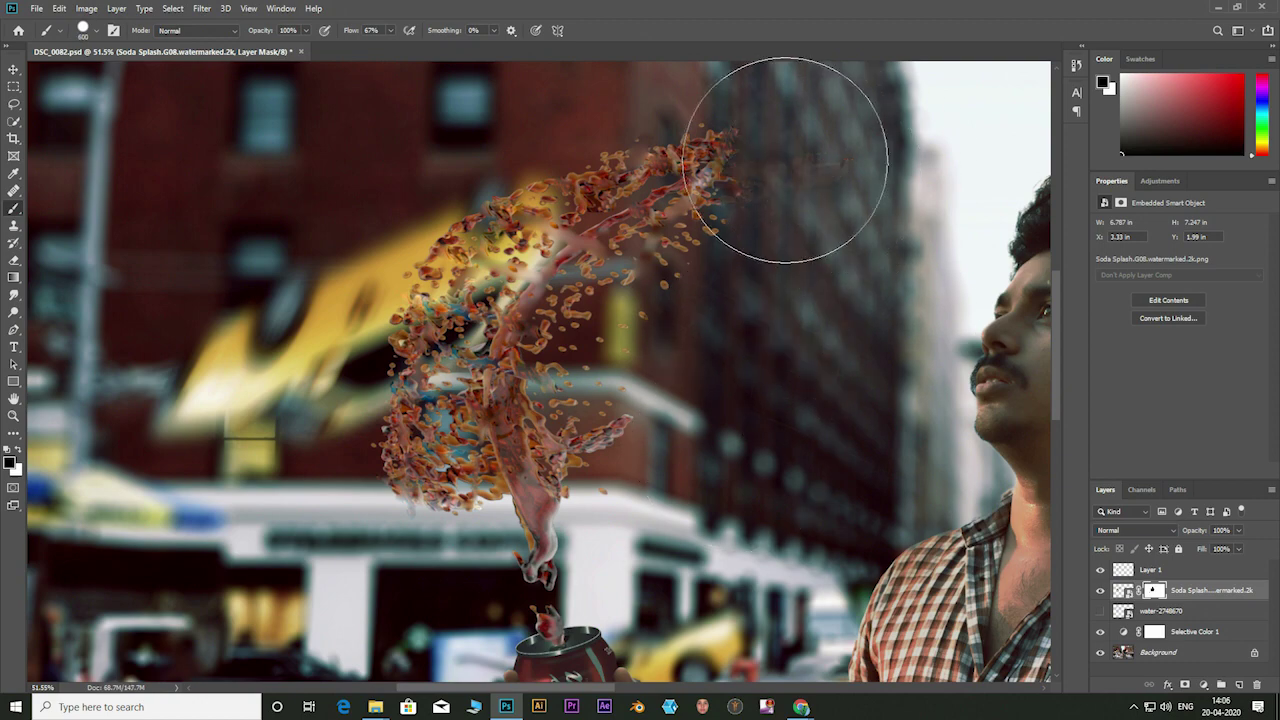
key("ctrl+minus")
key("ctrl+minus")
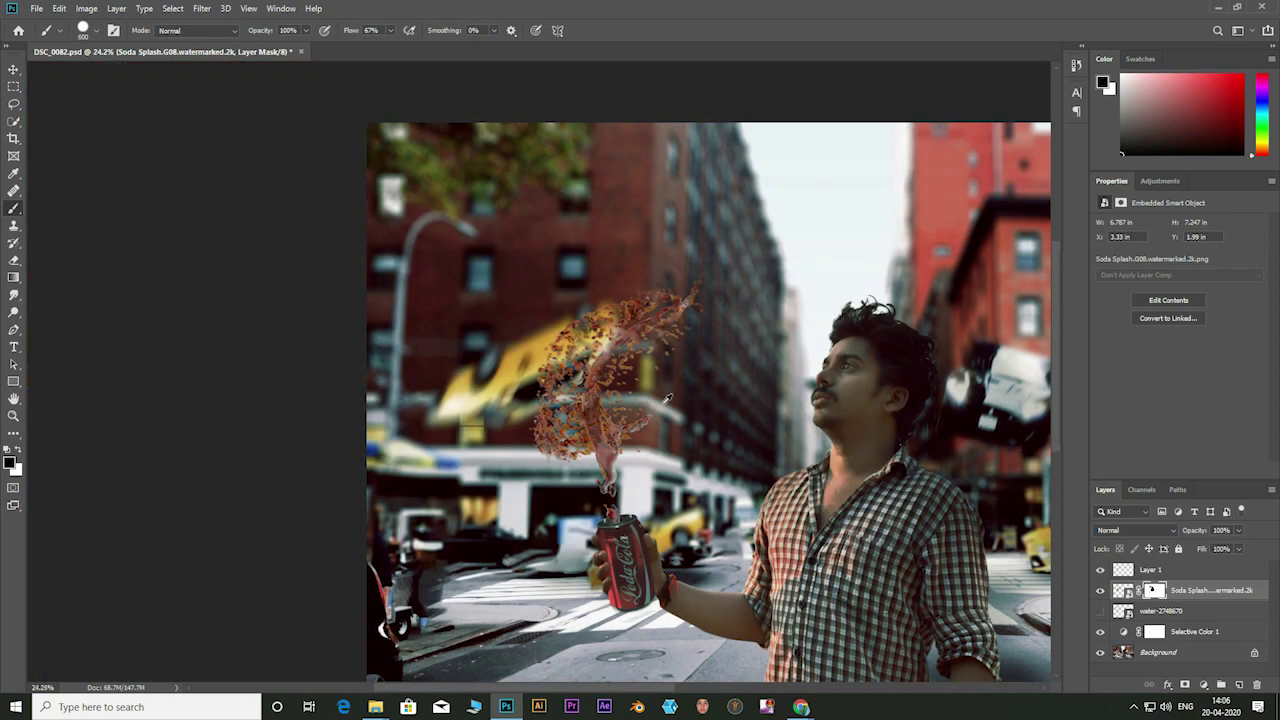
key("ctrl+minus")
key("ctrl+0")
Step: Merge the Soda Splash into Layer 1 and duplicate the merged splash layer
left_click(1159, 573)
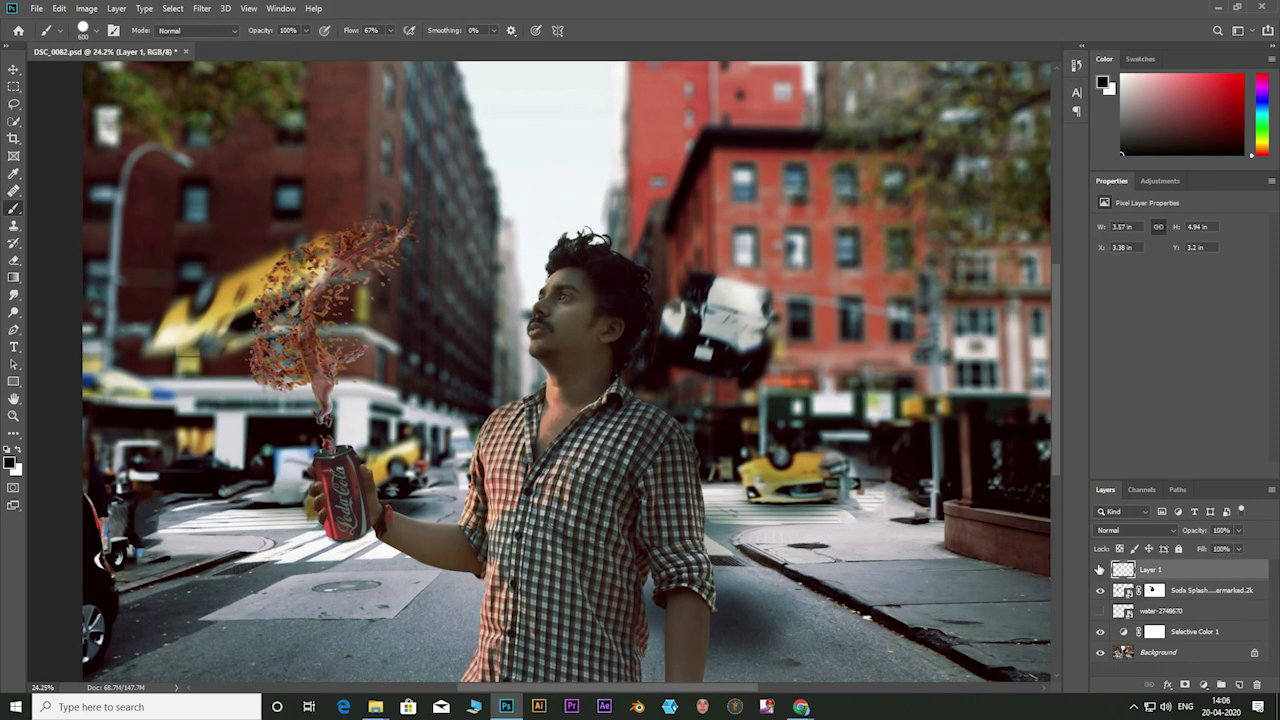
left_click(1184, 591, "shift")
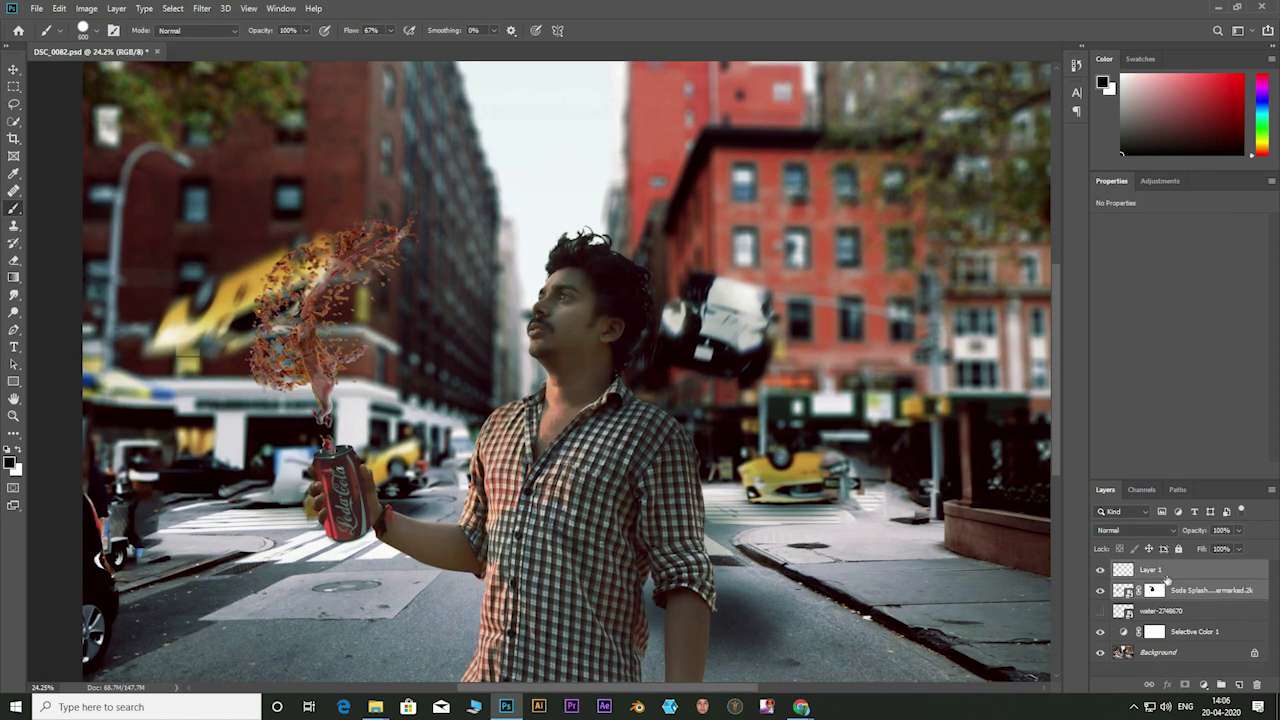
right_click(1166, 577)
left_click(1150, 417)
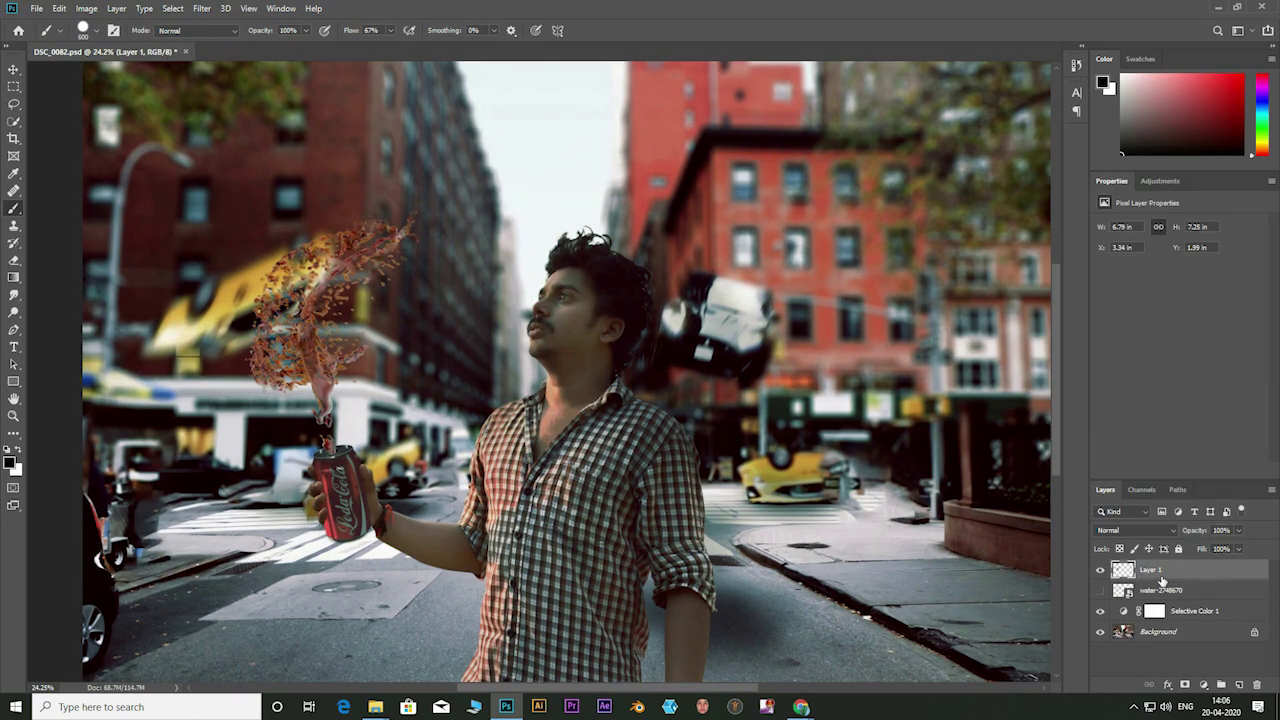
key("ctrl+j")
key("ctrl+t")
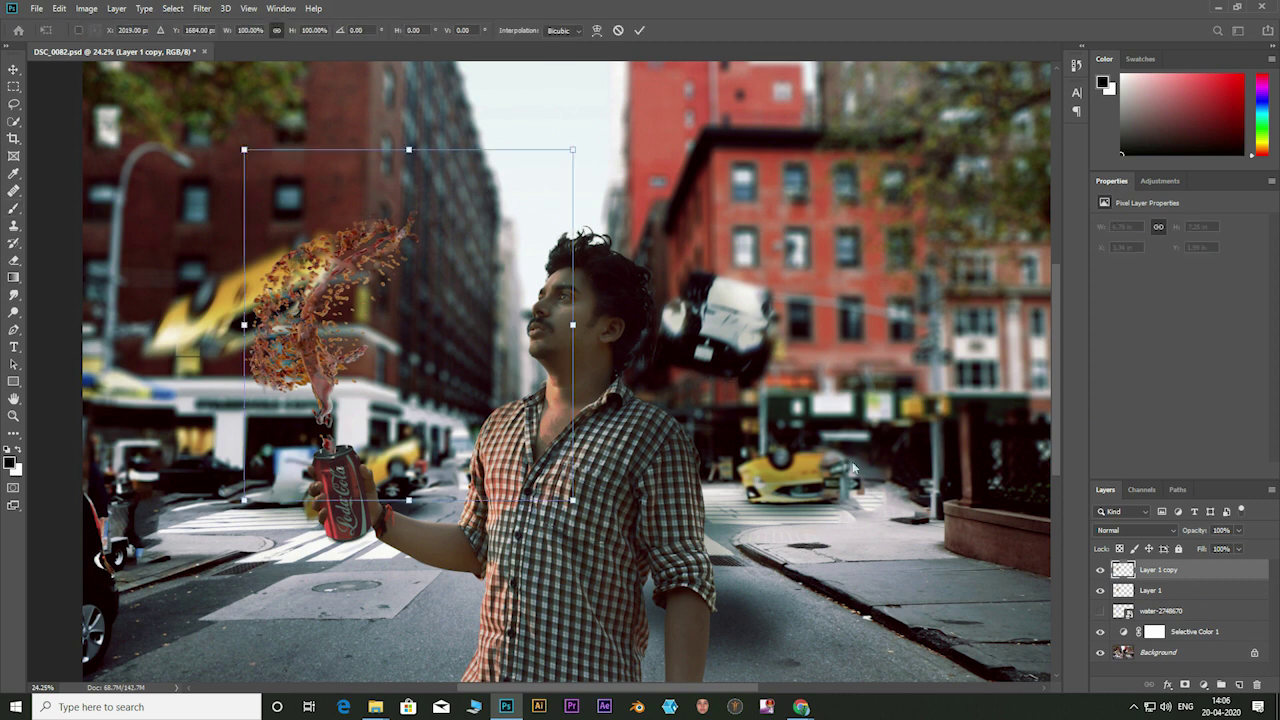
key("Return")
key("b")
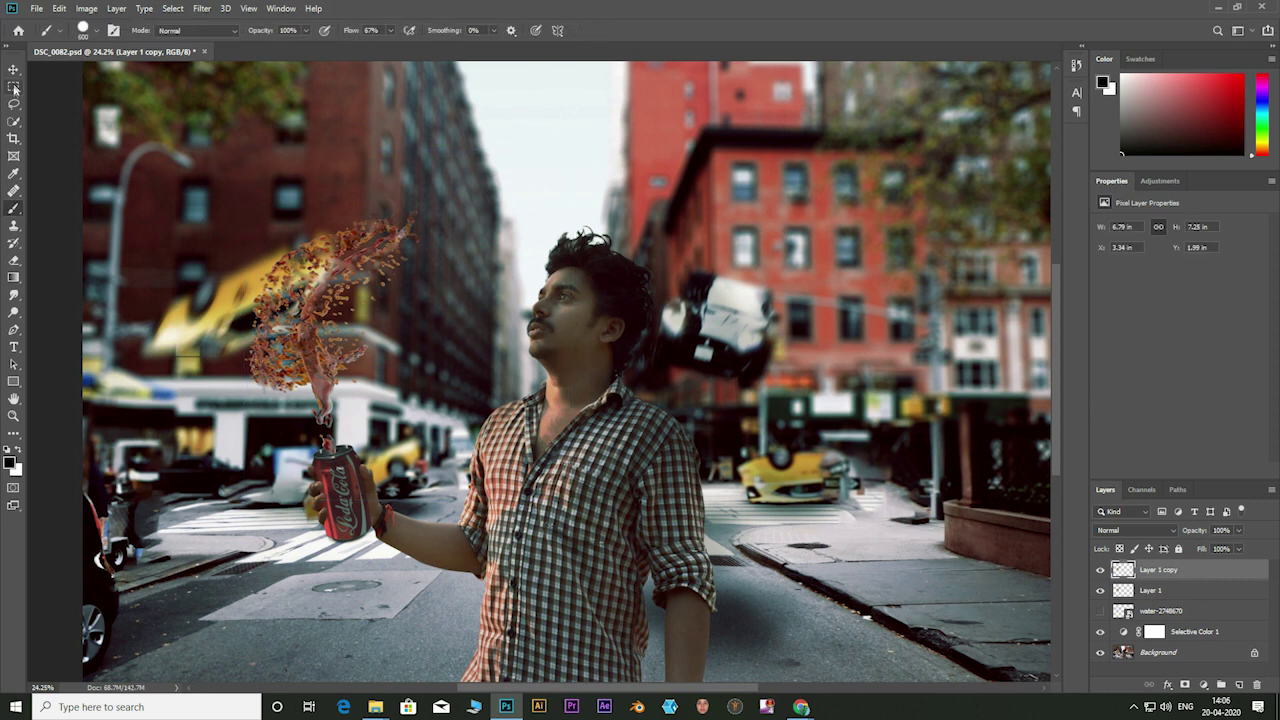
Step: Copy a marquee-selected splash piece to Layer 2, enlarge and rotate it, and erase its edges
left_click(14, 88)
mouse_move(238, 214)
left_mouse_down()
mouse_move(320, 296)
mouse_move(284, 245)
mouse_move(140, 168)
mouse_move(272, 173)
mouse_move(204, 210)
mouse_move(240, 330)
mouse_move(209, 428)
mouse_move(230, 440)
left_mouse_up()
key("ctrl+j")
key("ctrl+t")
left_click(639, 30)
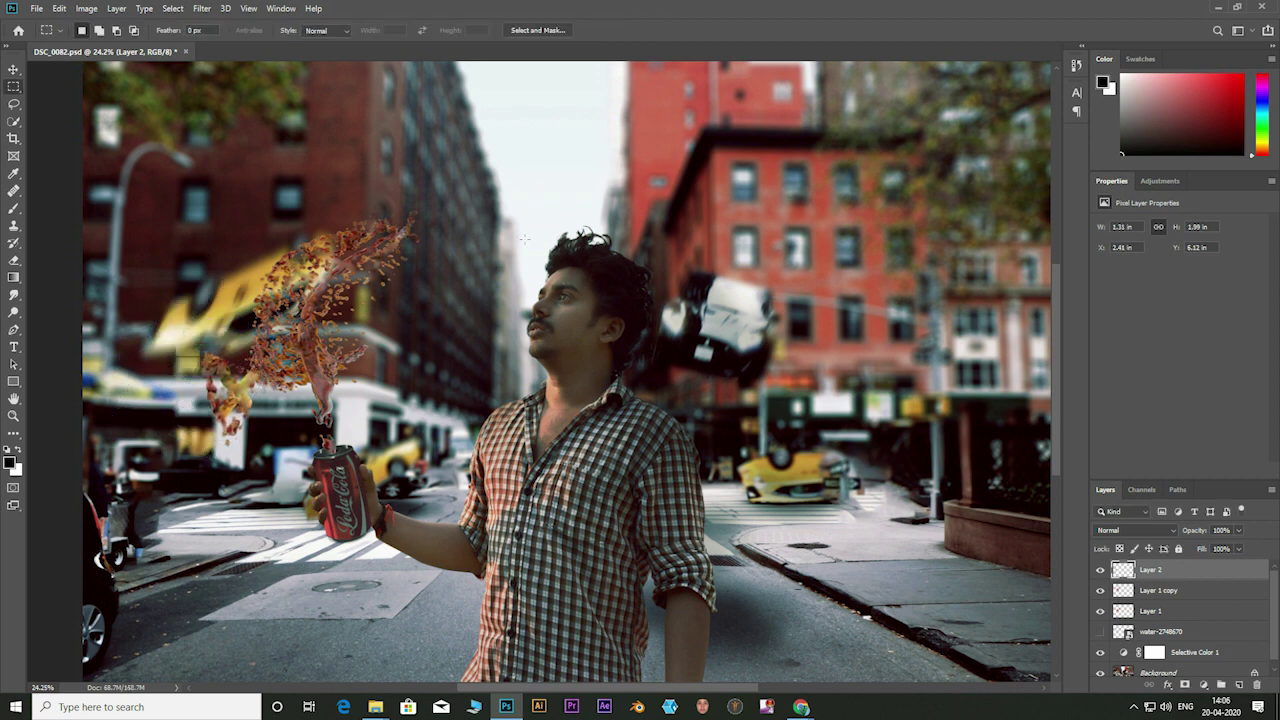
key("e")
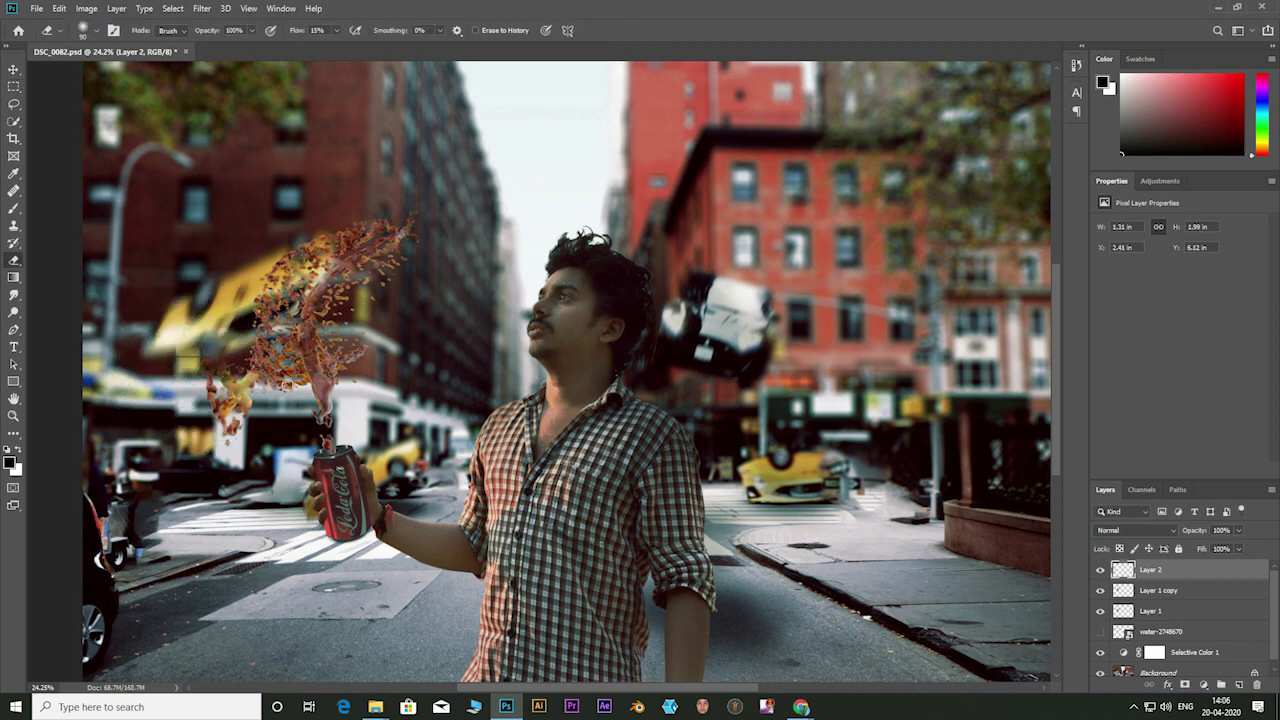
left_click_drag(235, 345, 270, 420)
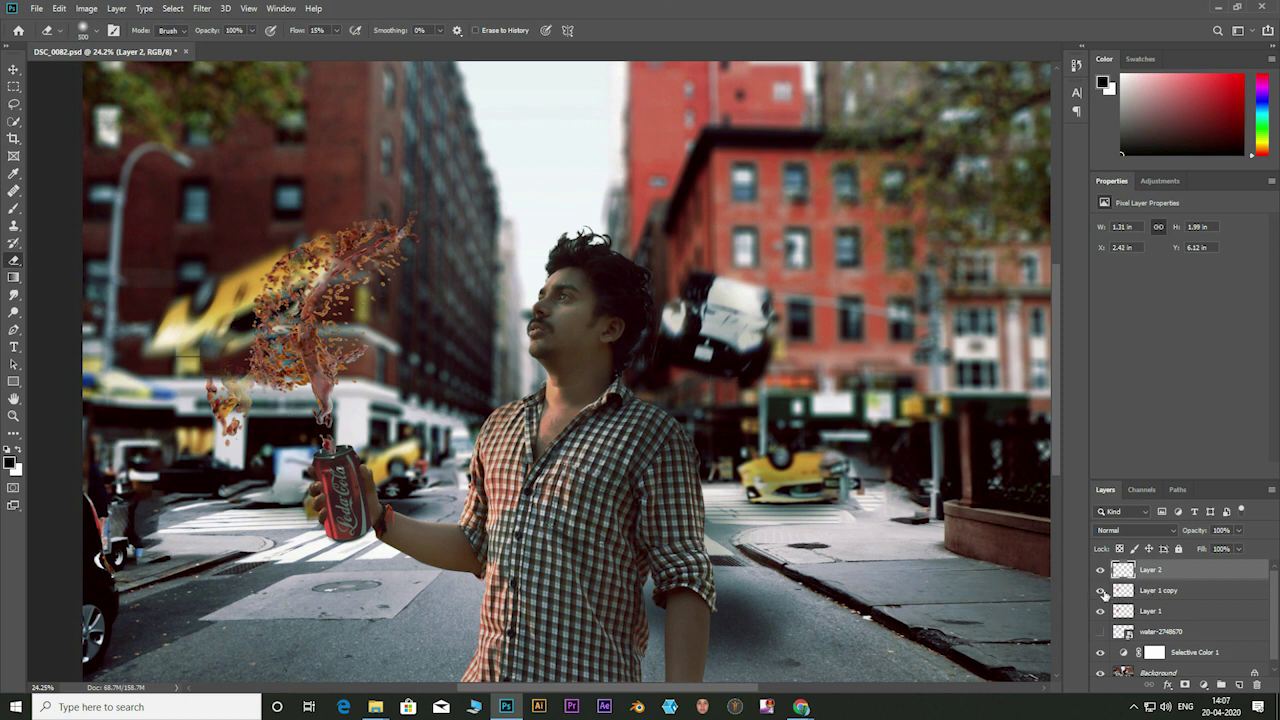
left_click(1171, 594)
Step: Warp the Layer 1 copy splash wider, arching up-left and pulled down toward the can
key("ctrl+t")
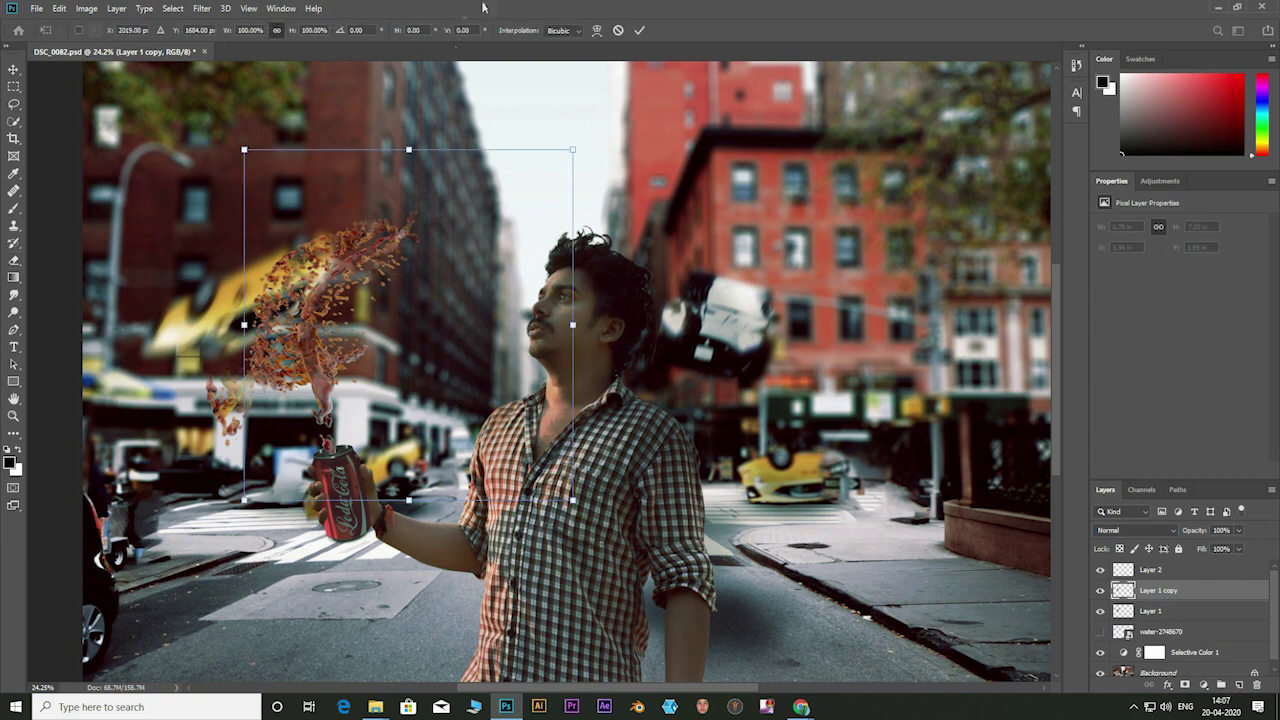
left_click(597, 31)
left_click_drag(244, 267, 37, 178)
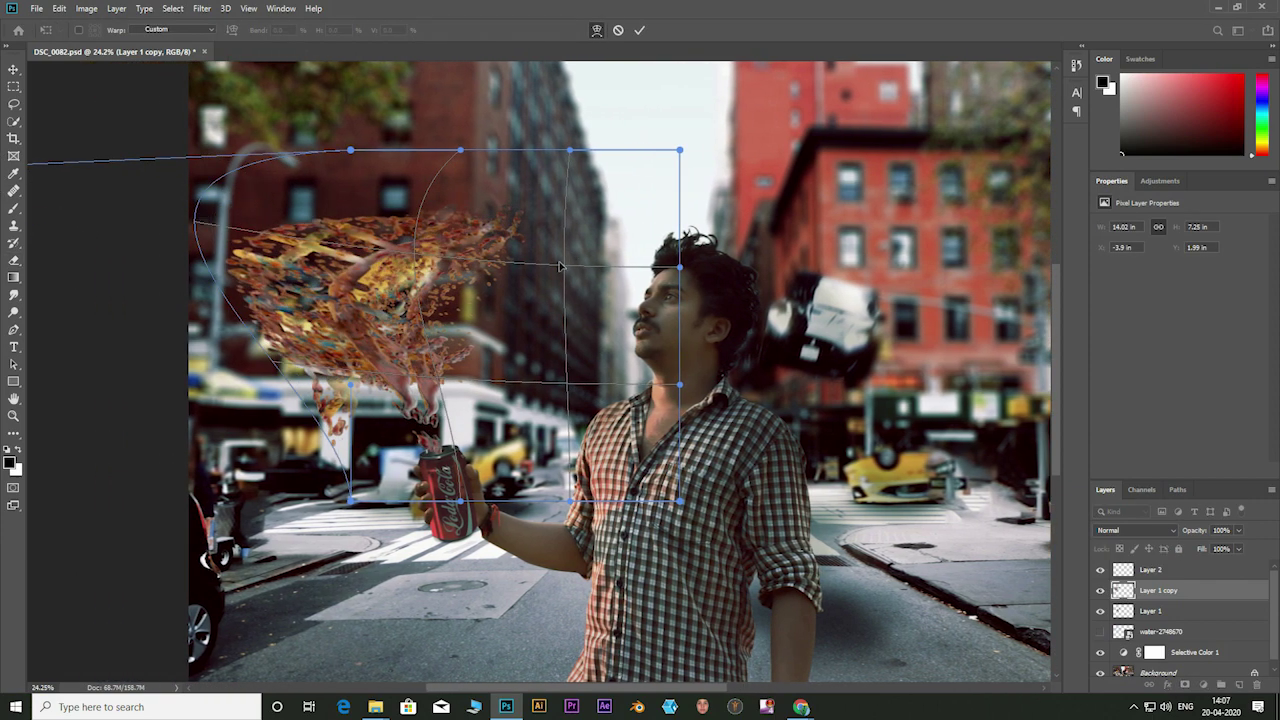
left_click_drag(600, 200, 622, 188)
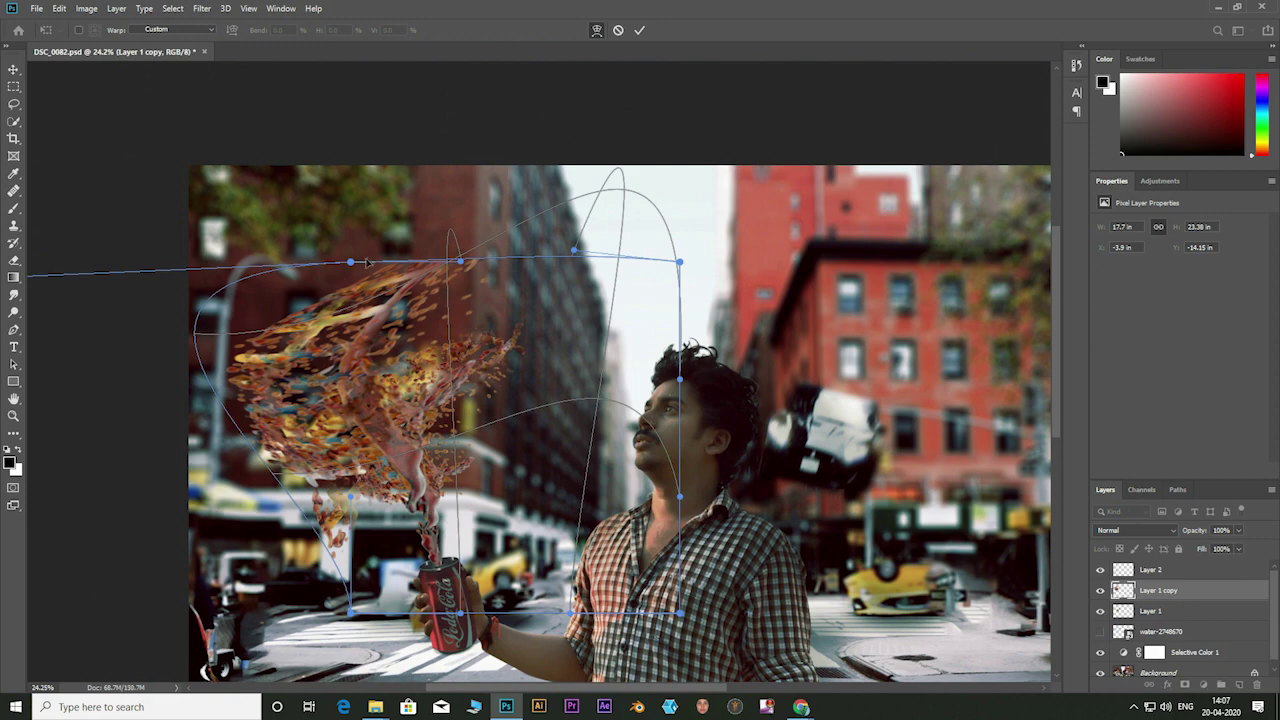
left_click_drag(366, 262, 190, 158)
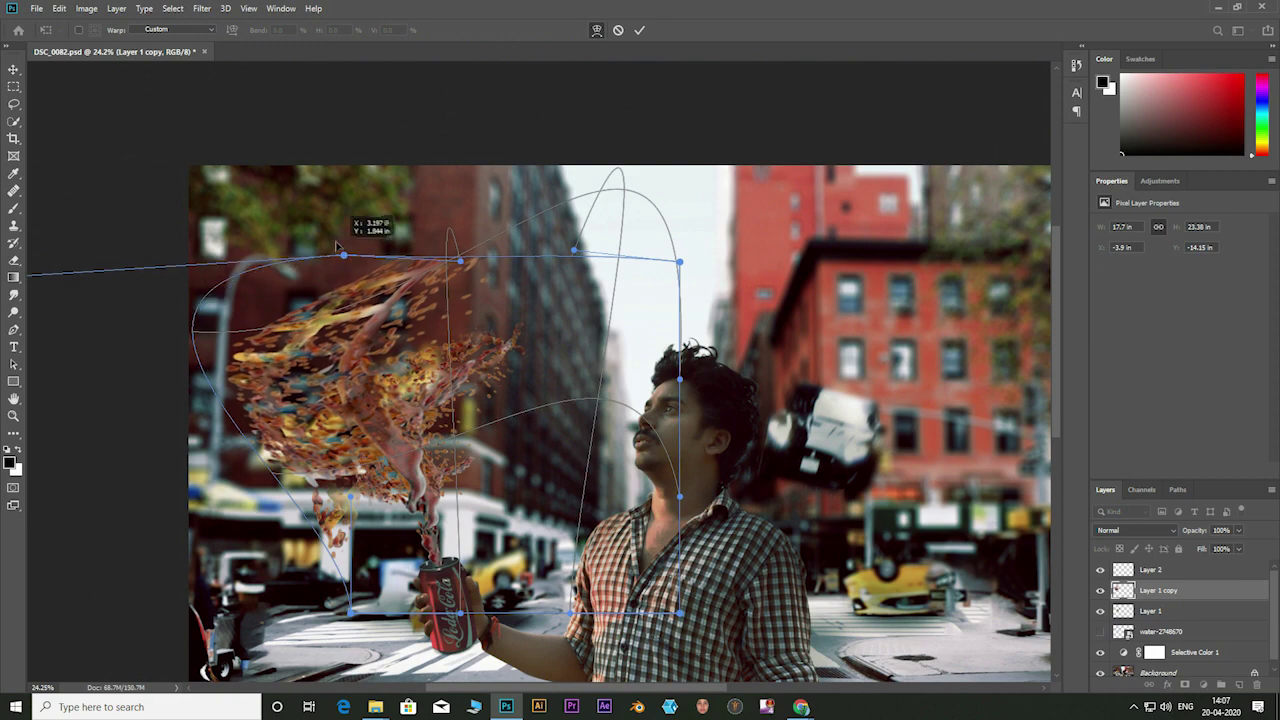
left_click_drag(533, 421, 432, 494)
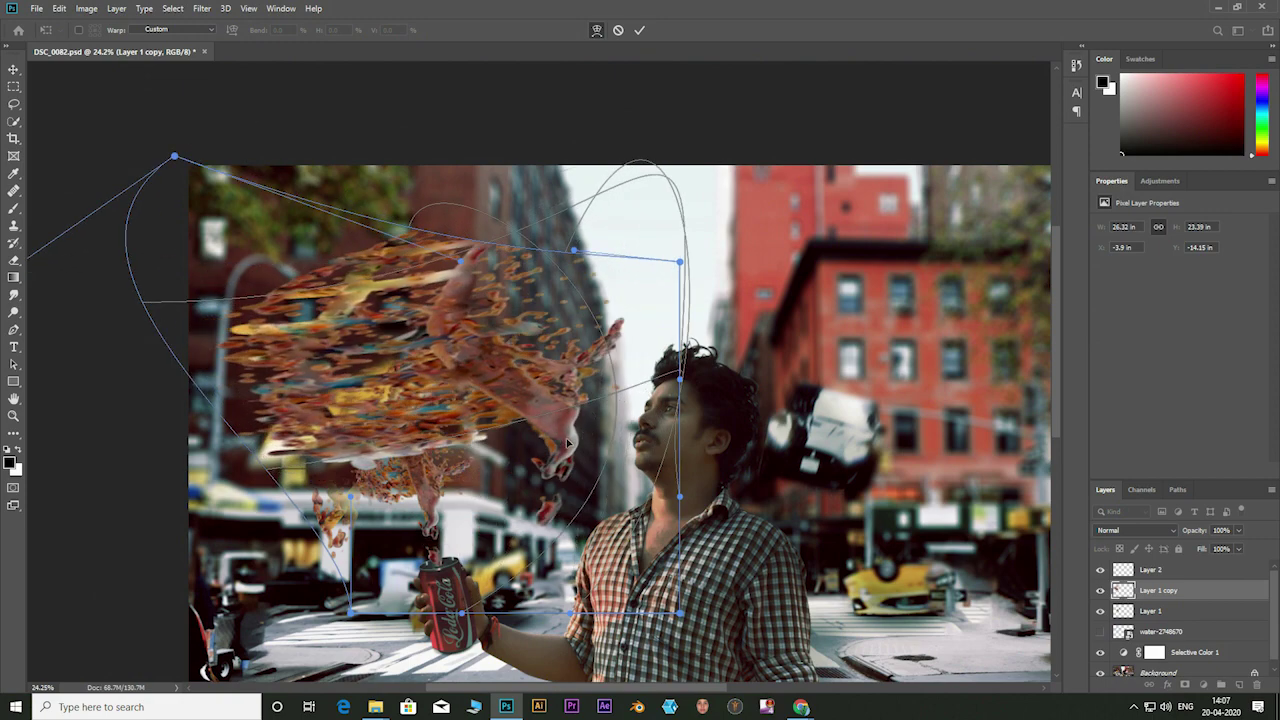
left_click(640, 31)
scroll(505, 330, "down", 3)
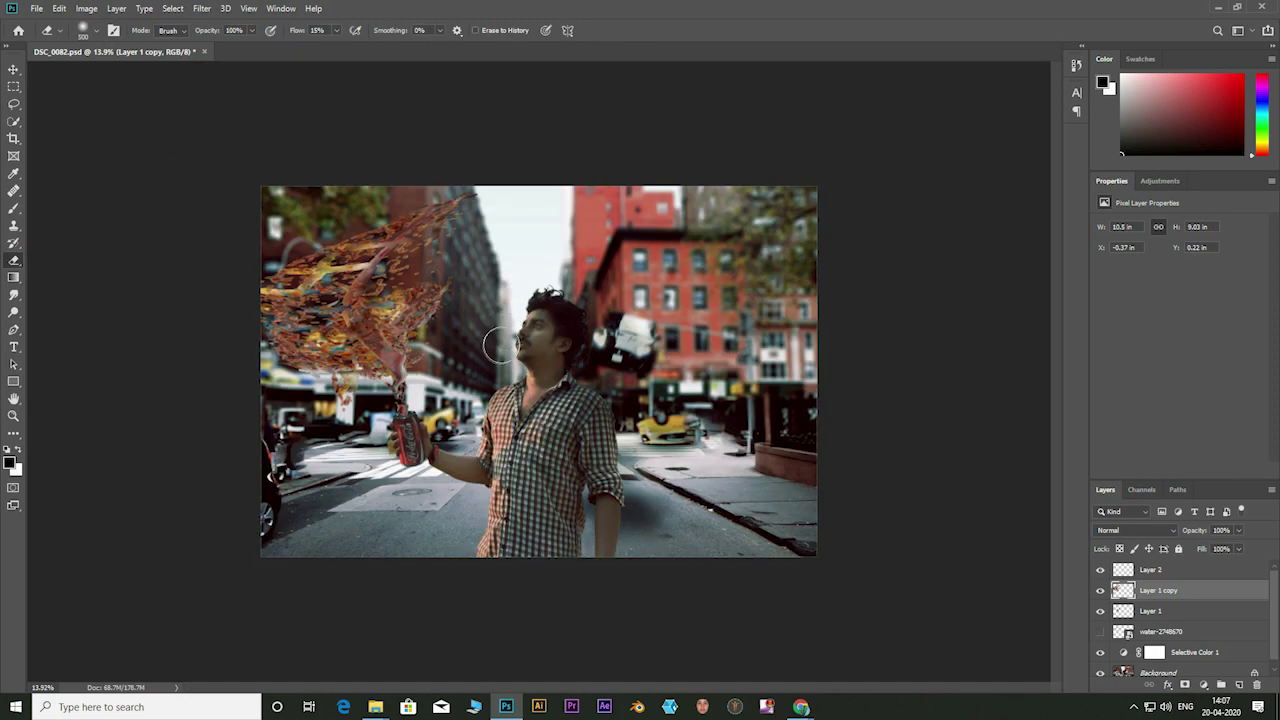
Step: Erase the splash's stray upper and upper-left strands
left_click_drag(446, 206, 403, 254)
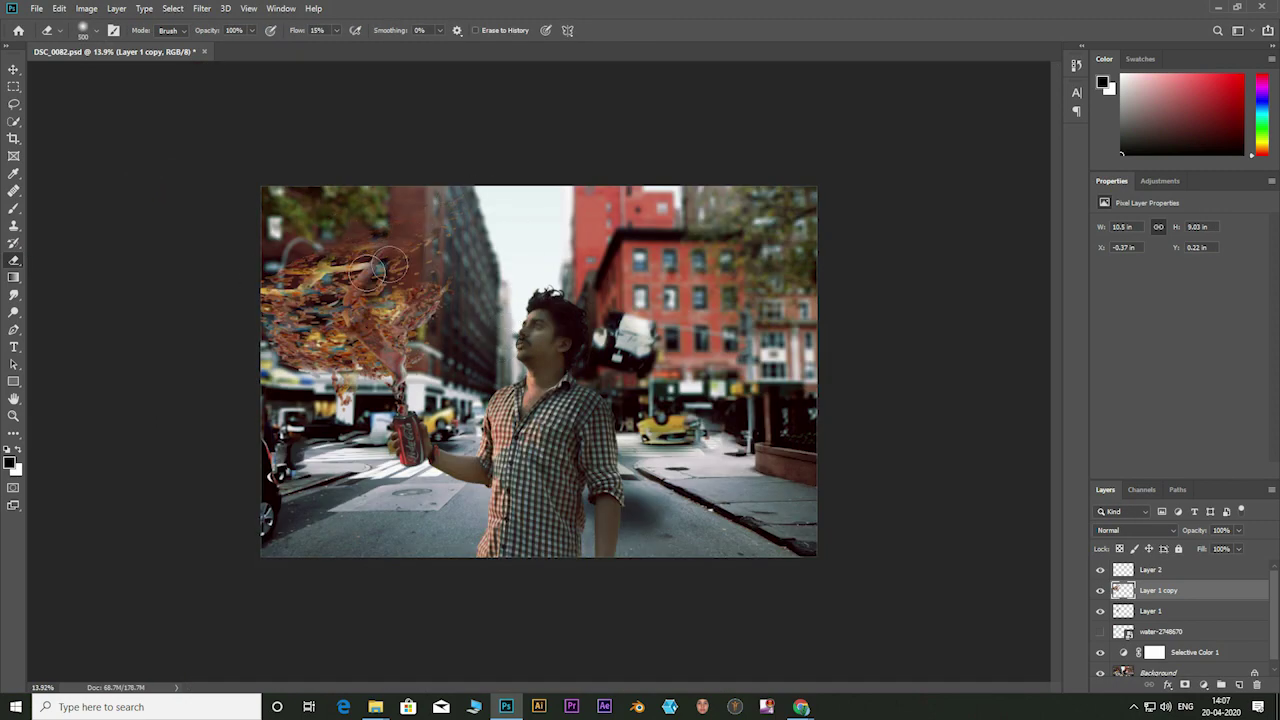
left_click_drag(330, 250, 340, 295)
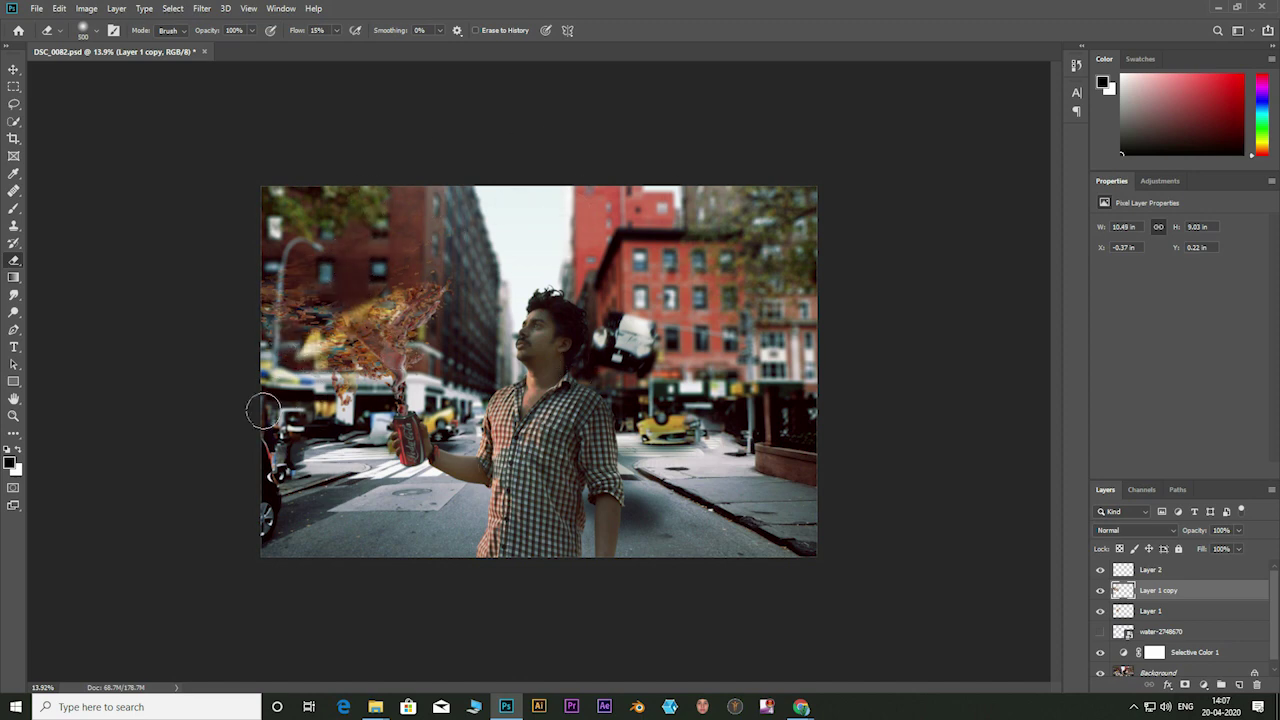
key("ctrl+plus")
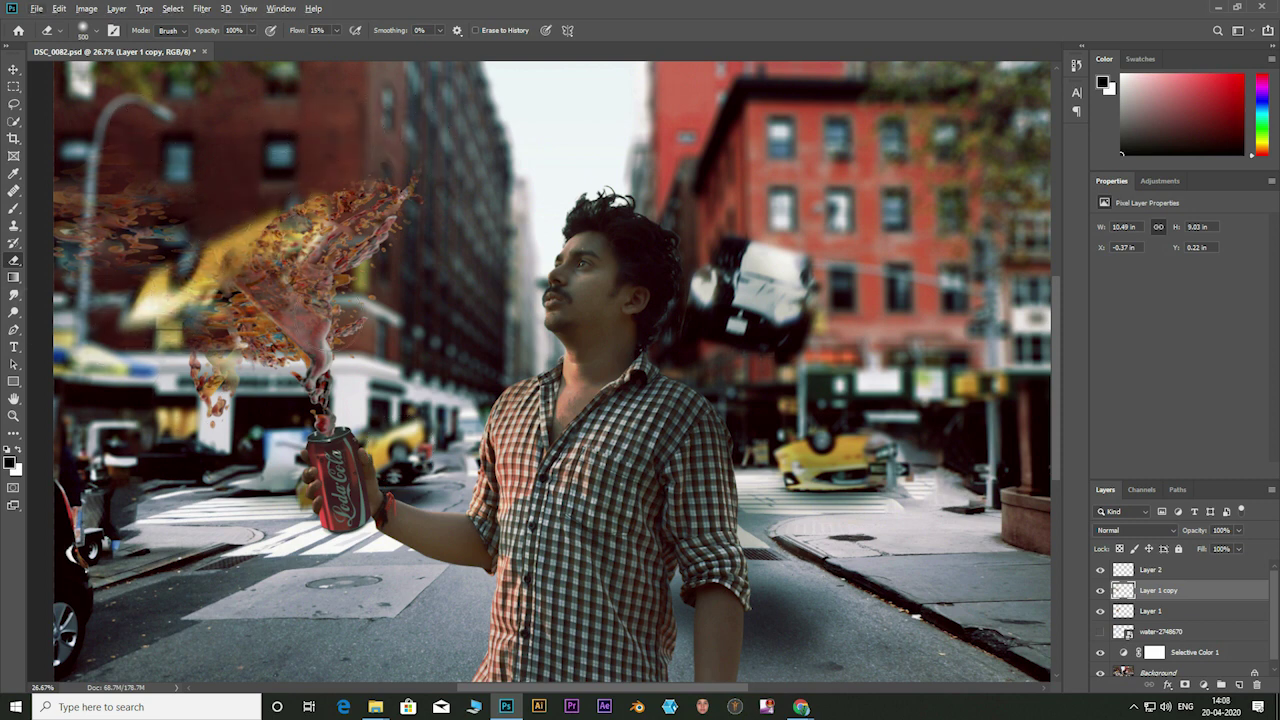
scroll(540, 380, "down", 3)
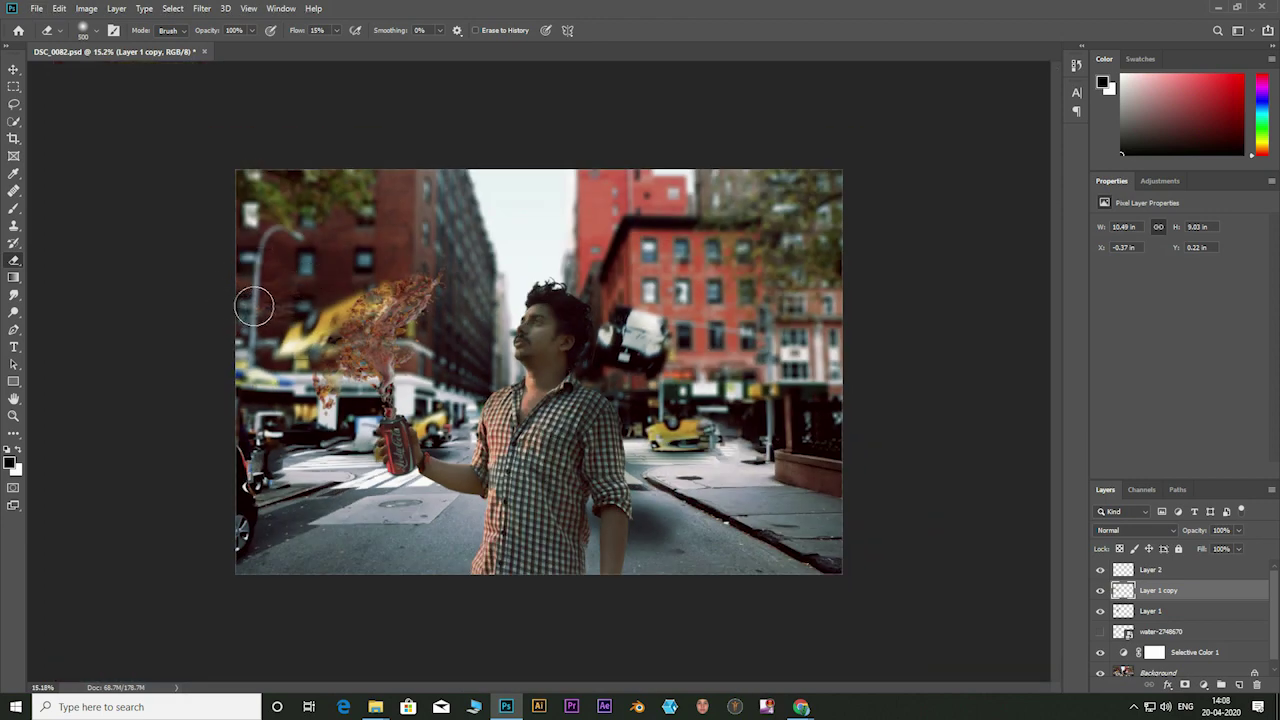
Step: Hide the extra splash piece on Layer 2 and set the eraser Flow to 100%
left_click(1100, 593)
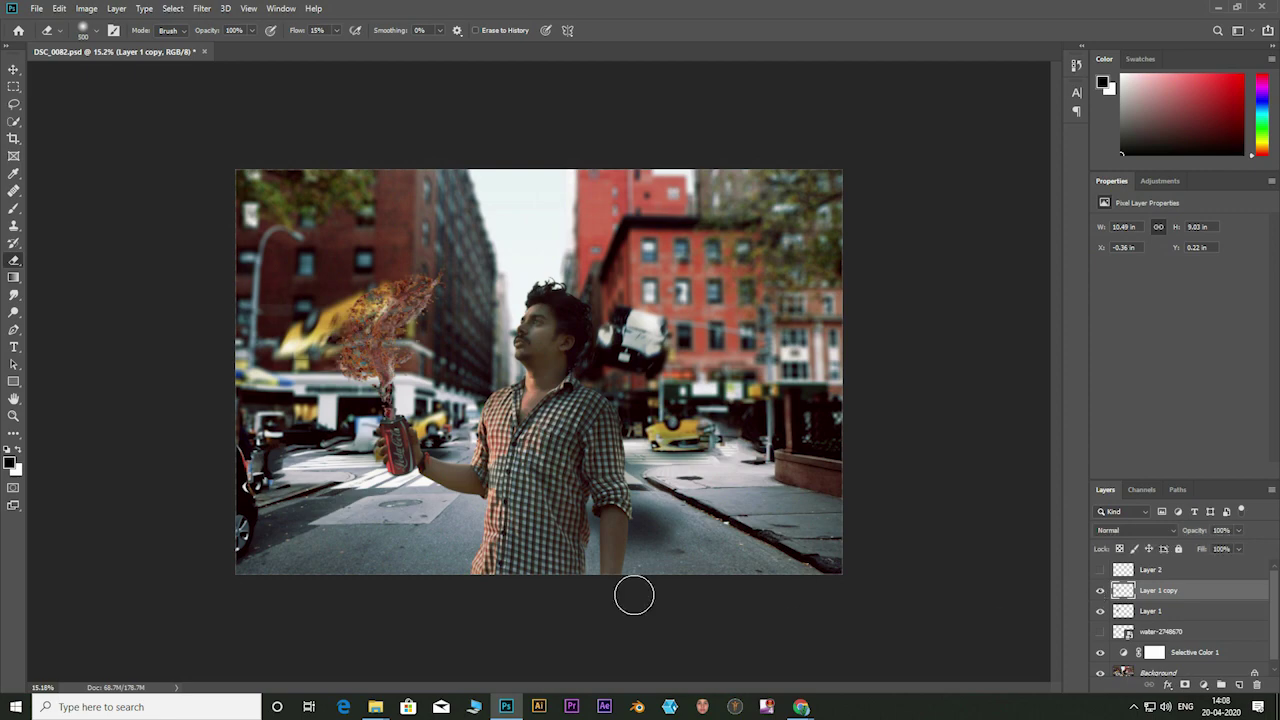
scroll(537, 371, "up", 2)
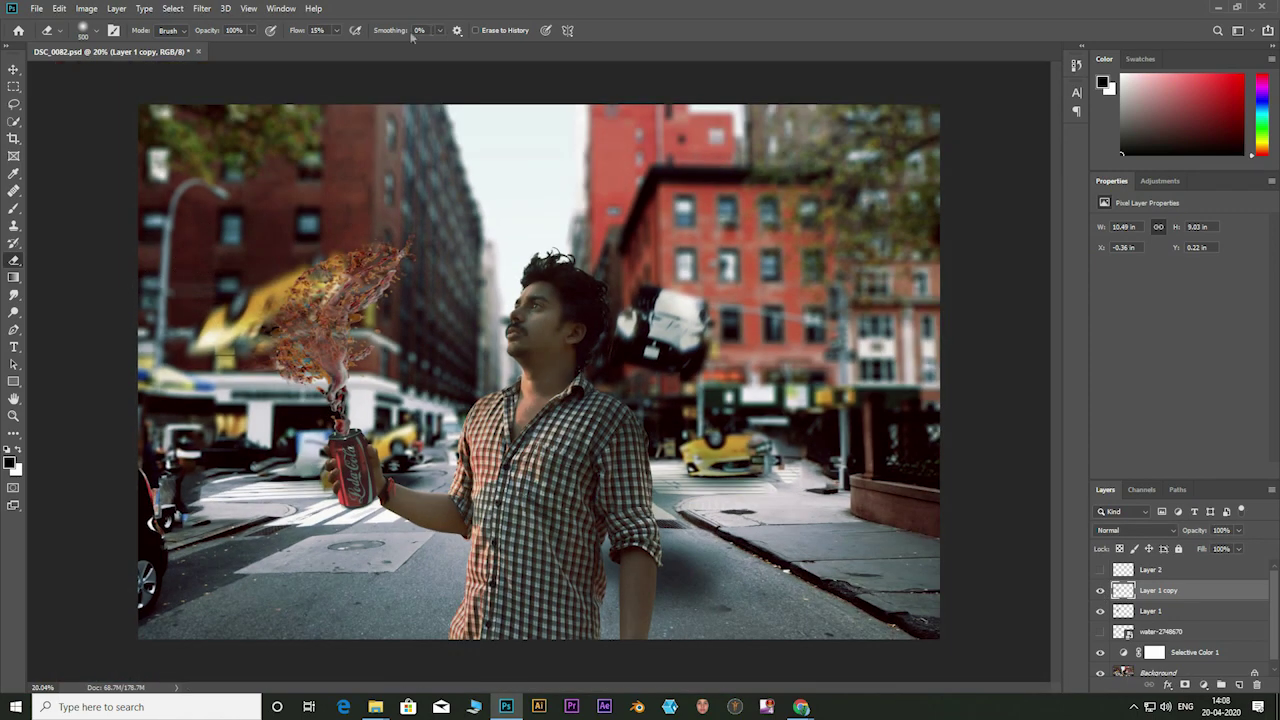
left_click_drag(337, 47, 397, 47)
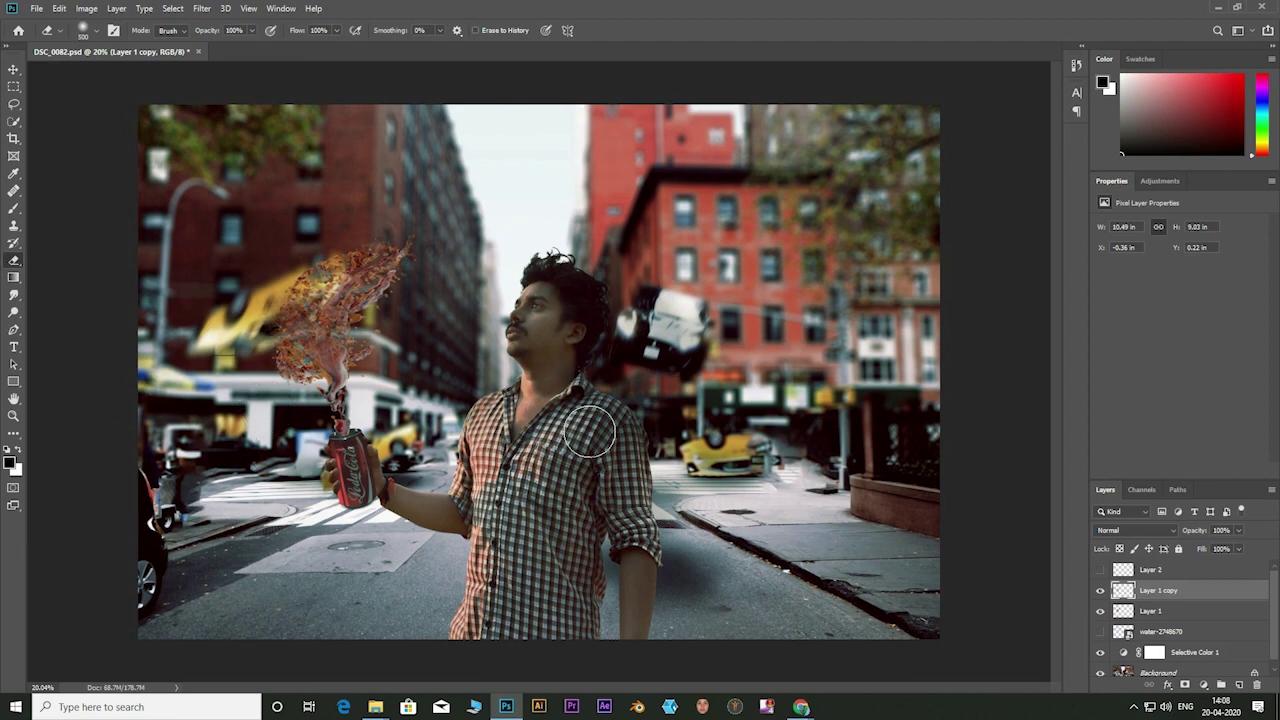
scroll(375, 530, "down", 3)
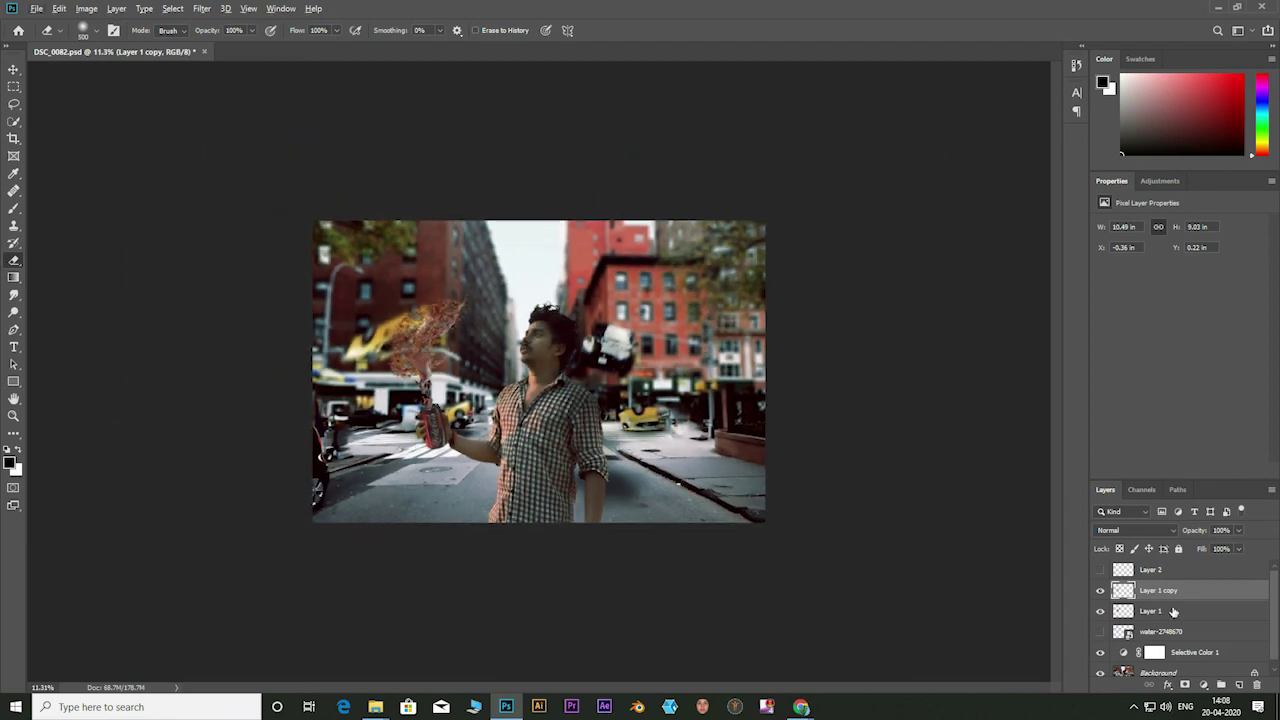
Step: Delete Layer 2 and merge Layer 1 copy with Layer 1
left_click(1170, 611)
left_click(1170, 570)
key("Delete")
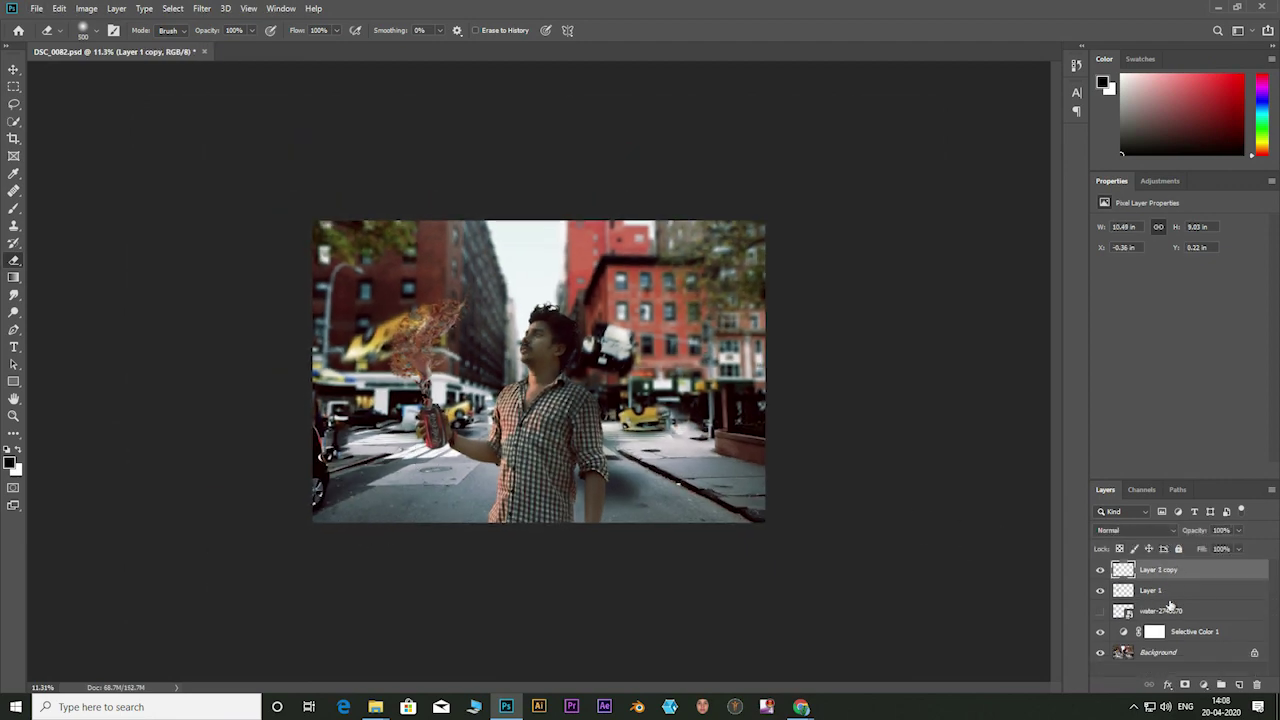
left_click(1170, 590, "shift")
right_click(1173, 570)
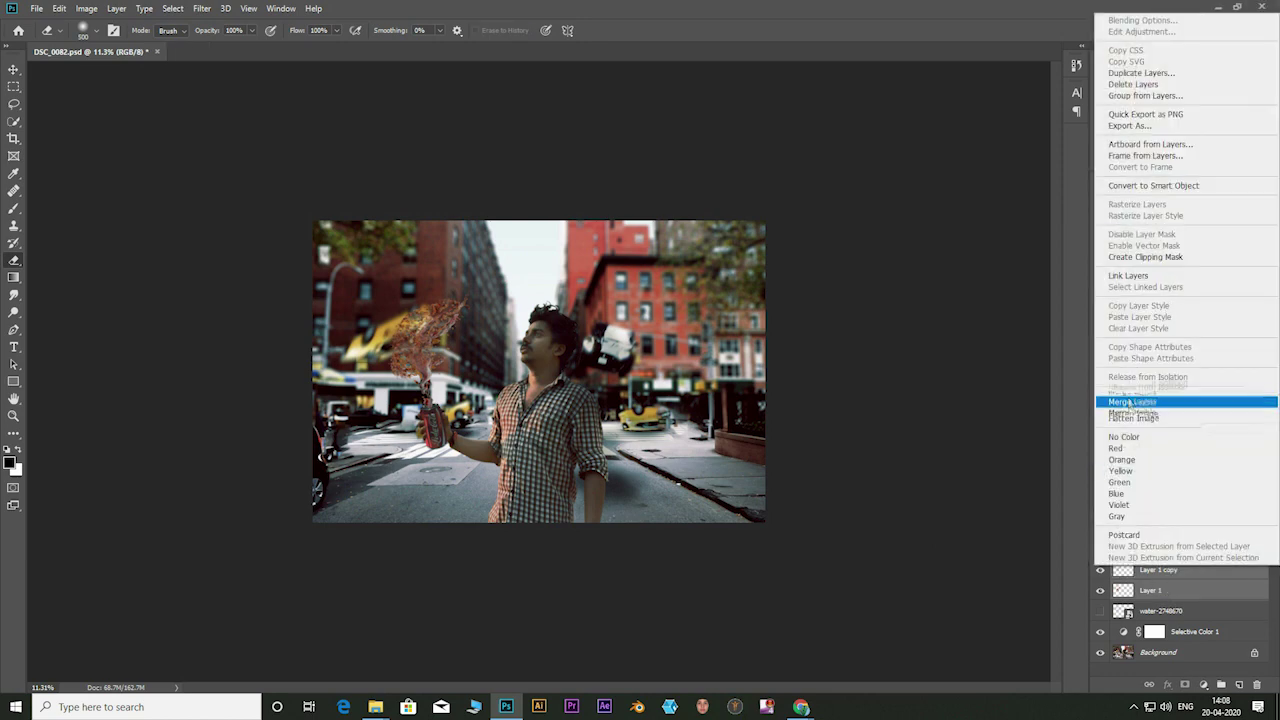
left_click(1175, 402)
Step: Warp the merged splash, pulling its top-right corner leftward, and apply it
key("ctrl+t")
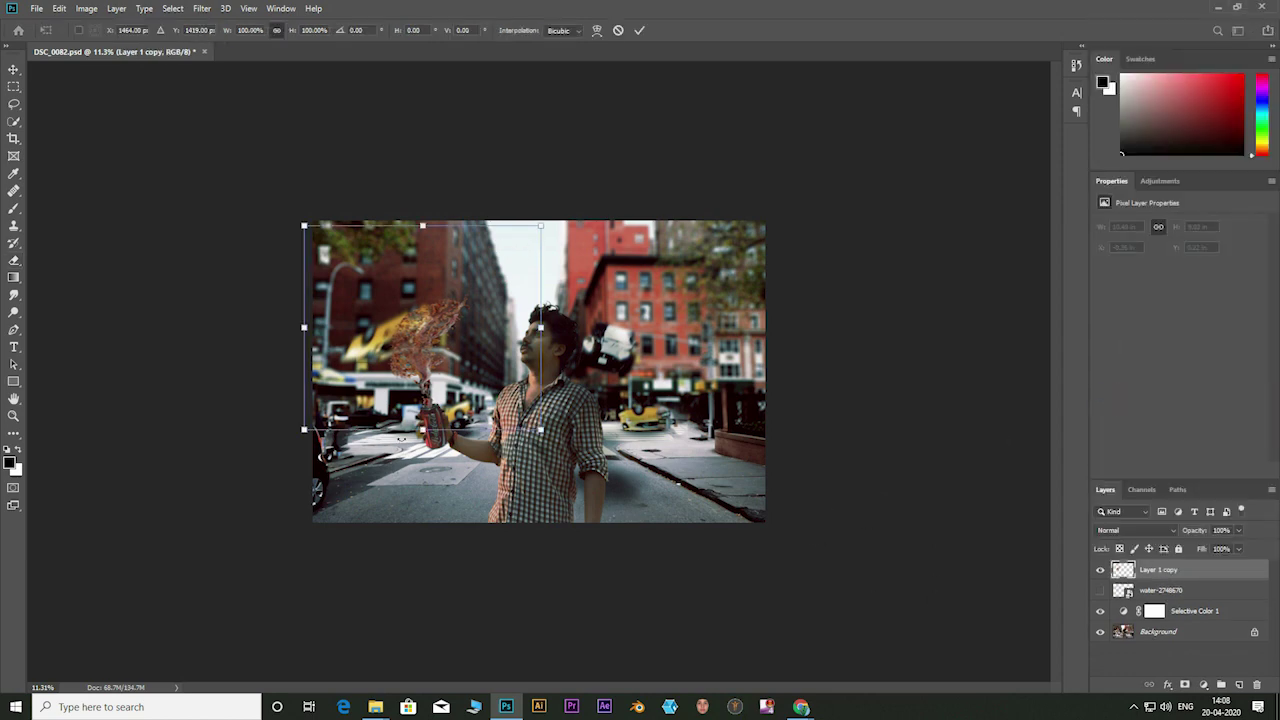
scroll(400, 436, "up", 3)
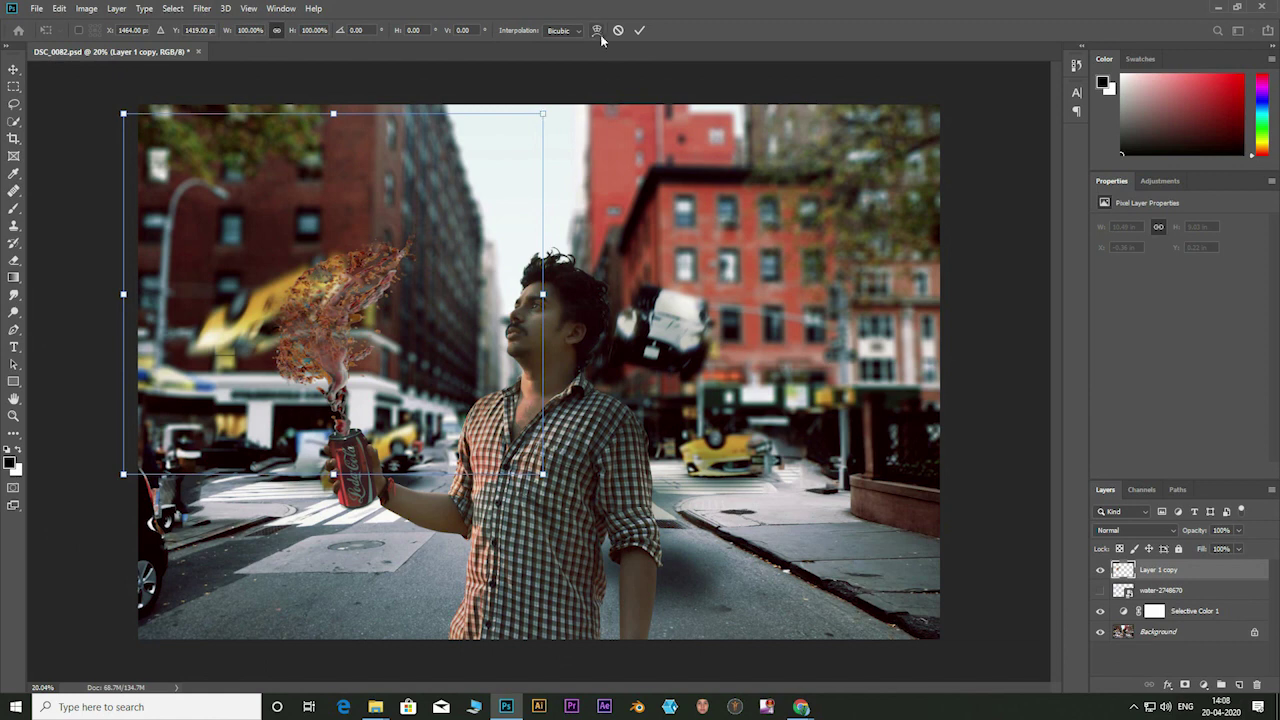
left_click(598, 31)
left_click_drag(543, 115, 291, 147)
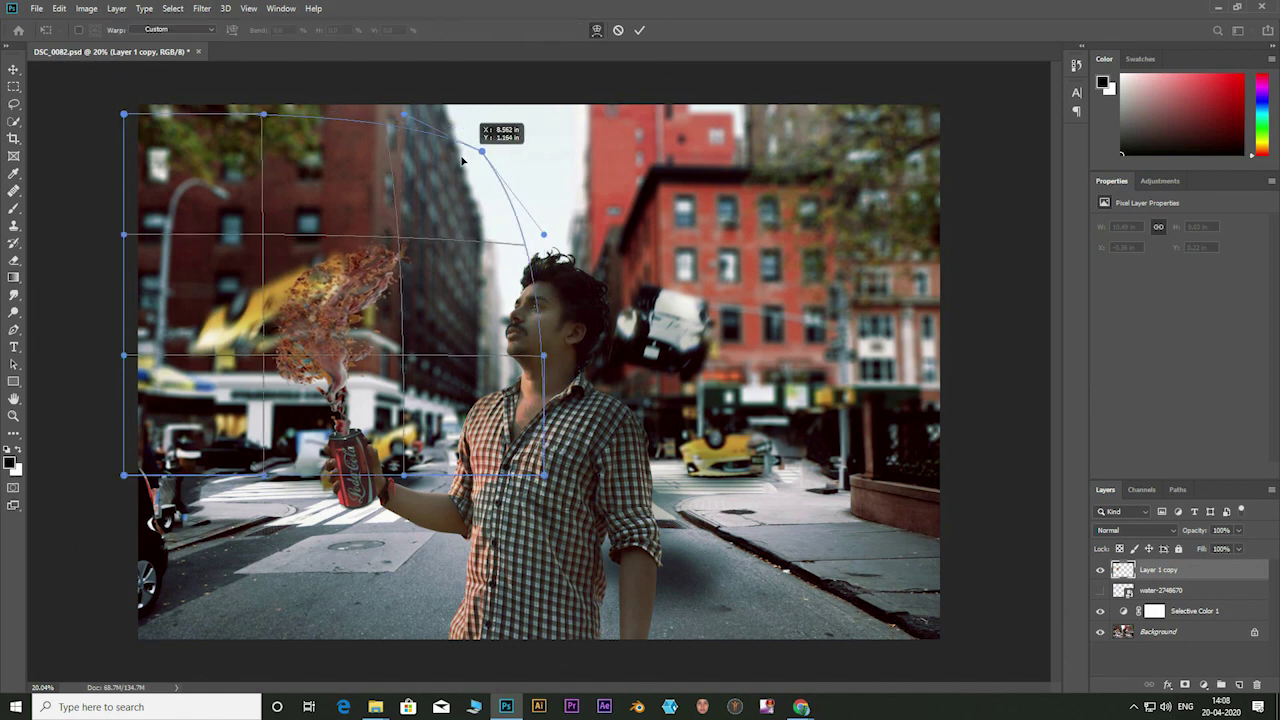
left_click_drag(260, 234, 258, 232)
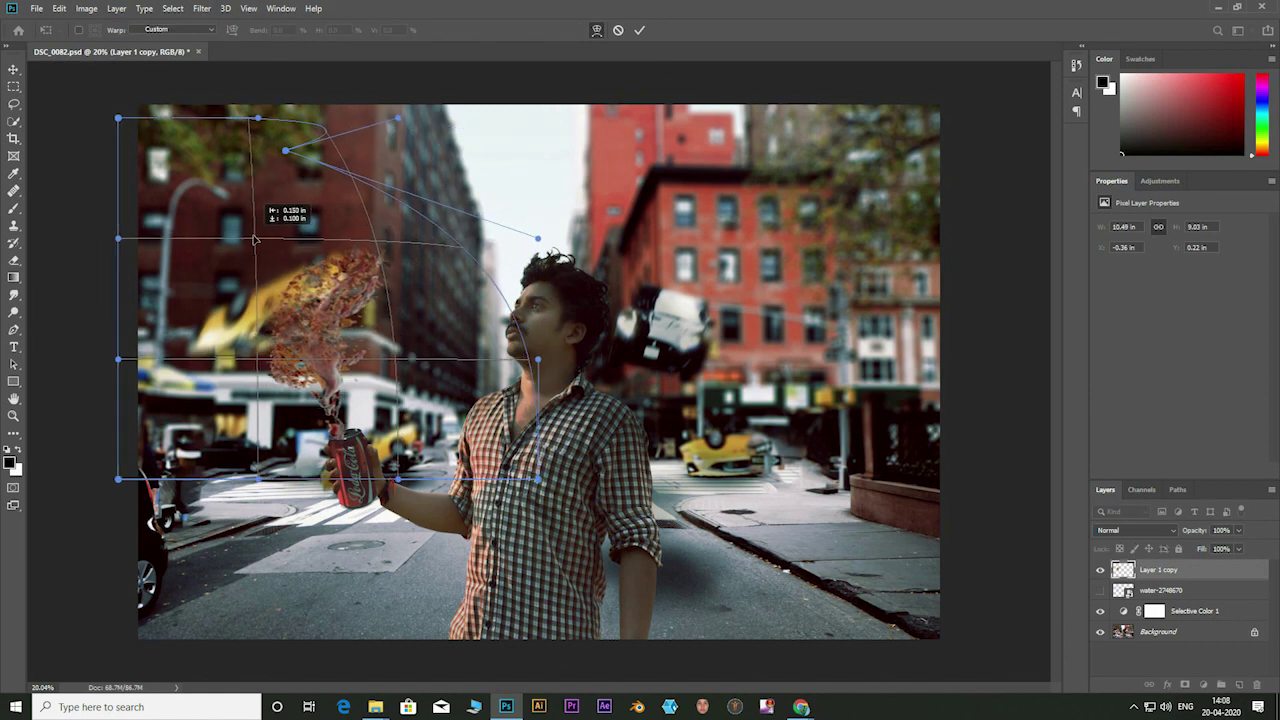
key("Return")
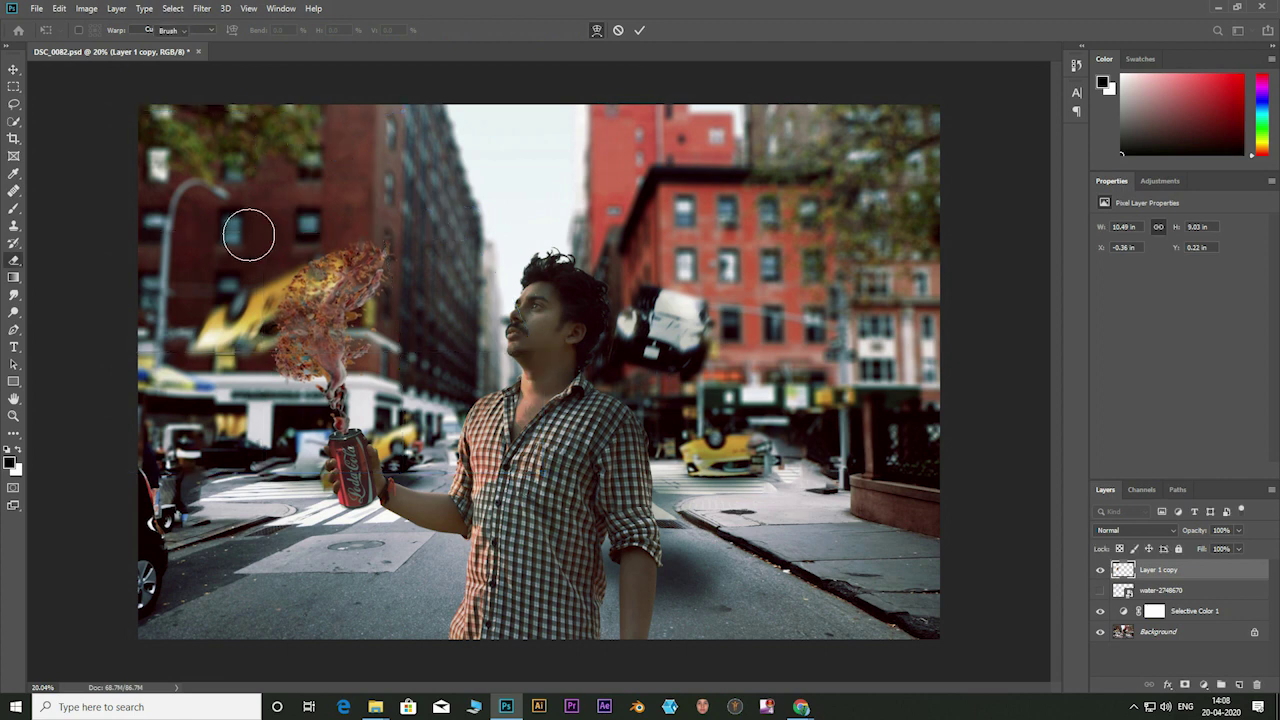
Step: Slant the splash to the left and move it down onto the can
key("ctrl+t")
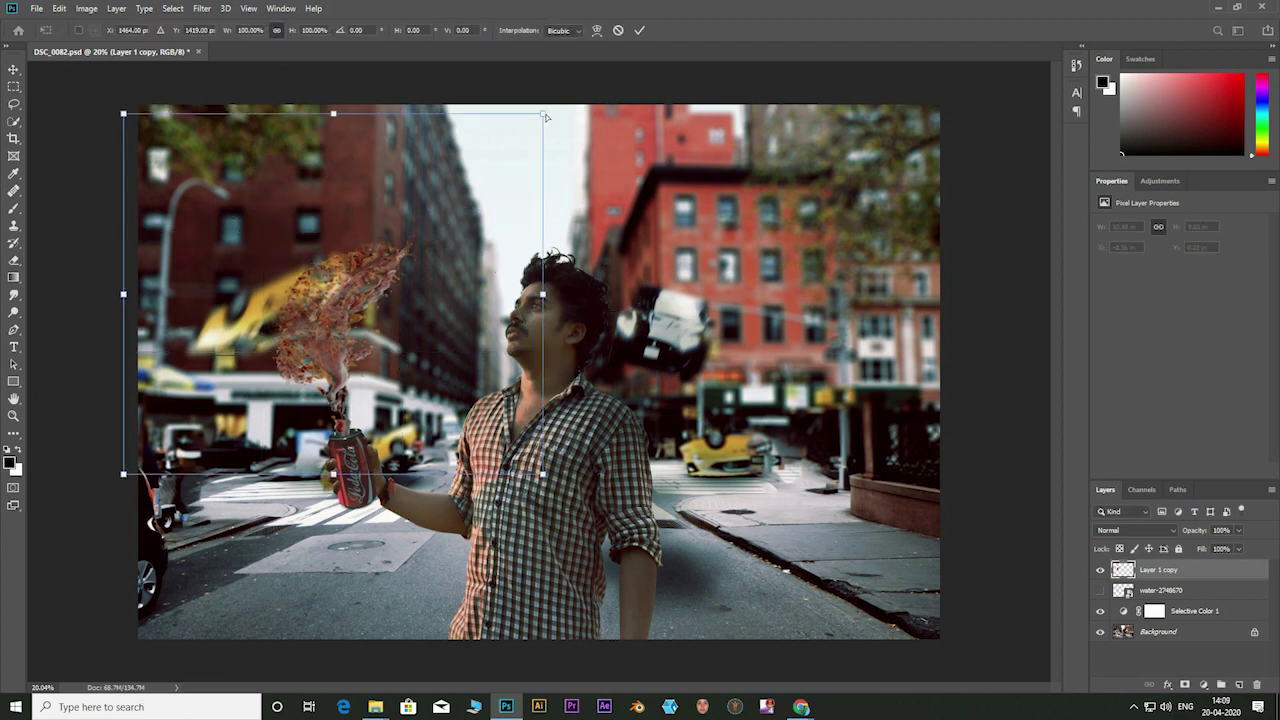
left_click_drag(545, 117, 390, 113)
scroll(318, 477, "up", 3)
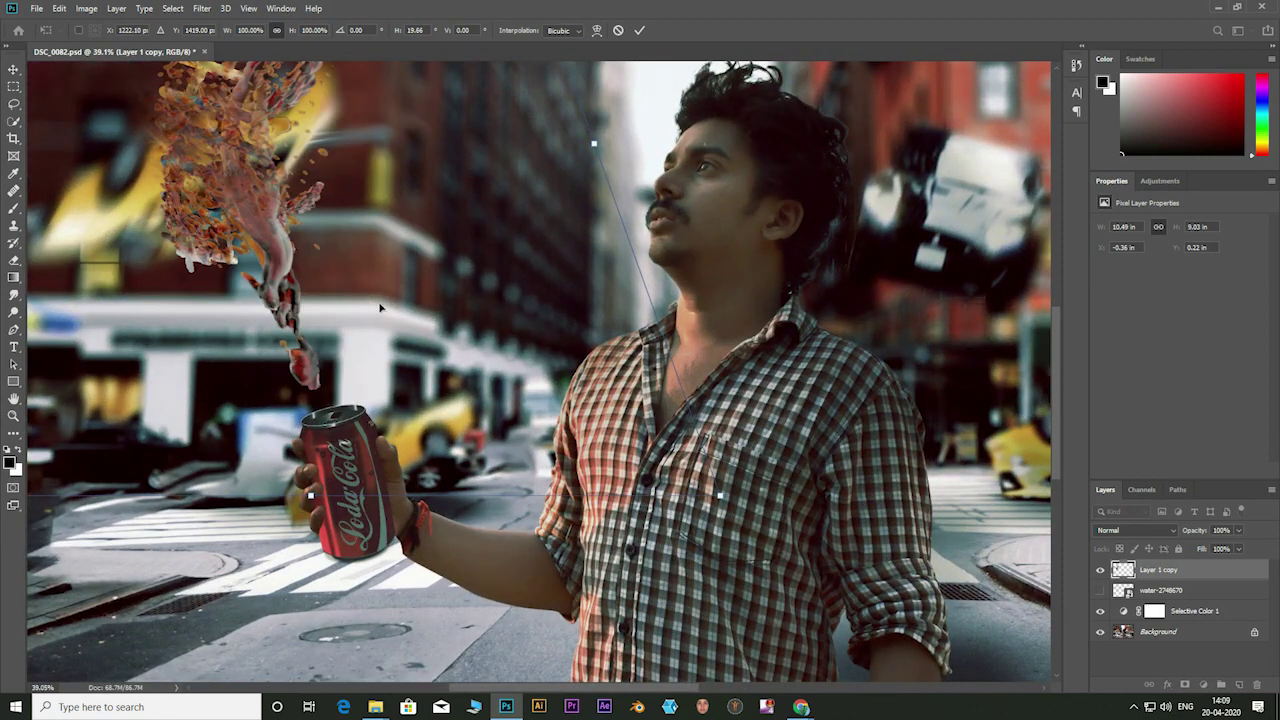
left_click_drag(356, 258, 374, 285)
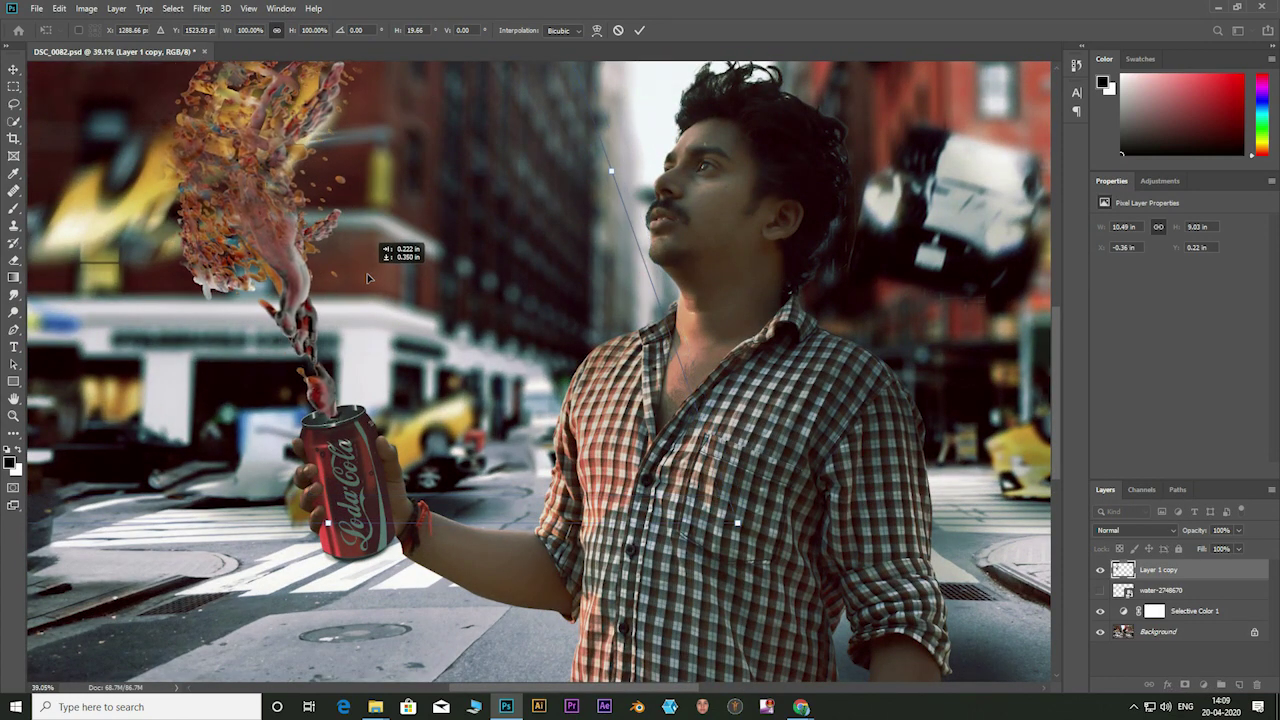
left_click(639, 30)
key("e")
scroll(463, 309, "down", 2)
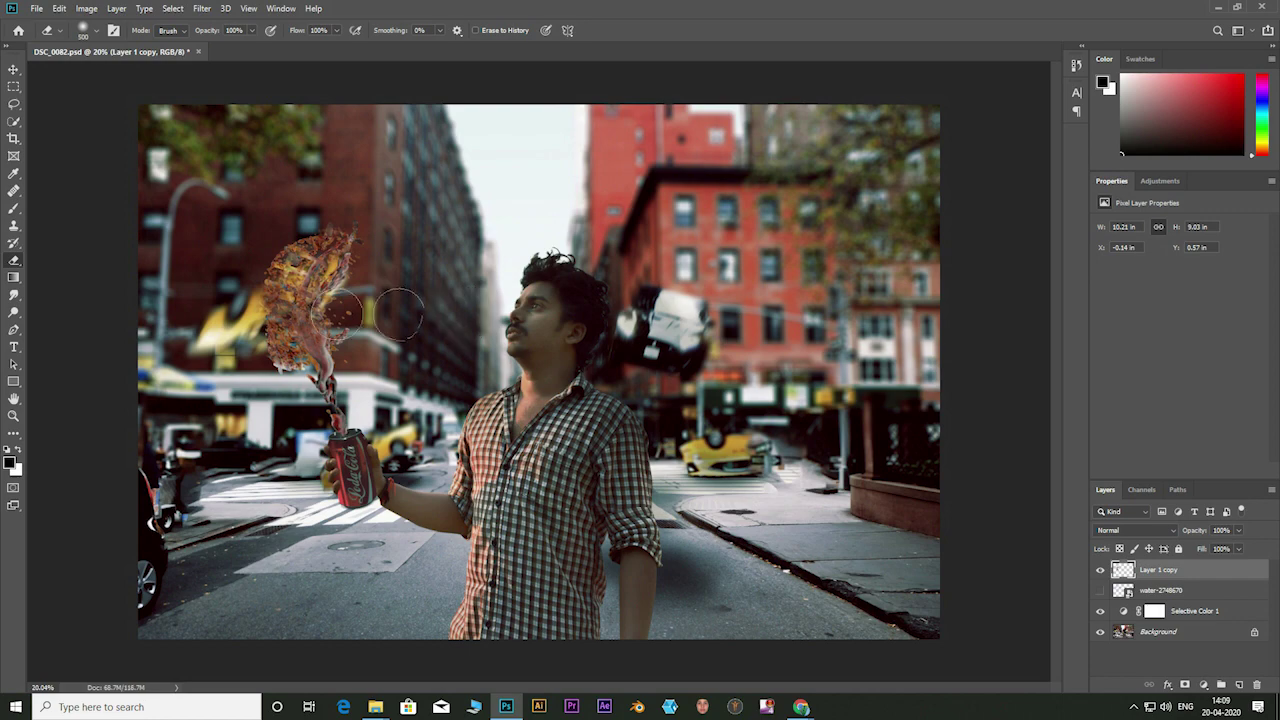
scroll(172, 318, "up", 3)
scroll(172, 318, "up", 1)
scroll(200, 335, "down", 2)
scroll(370, 245, "down", 1)
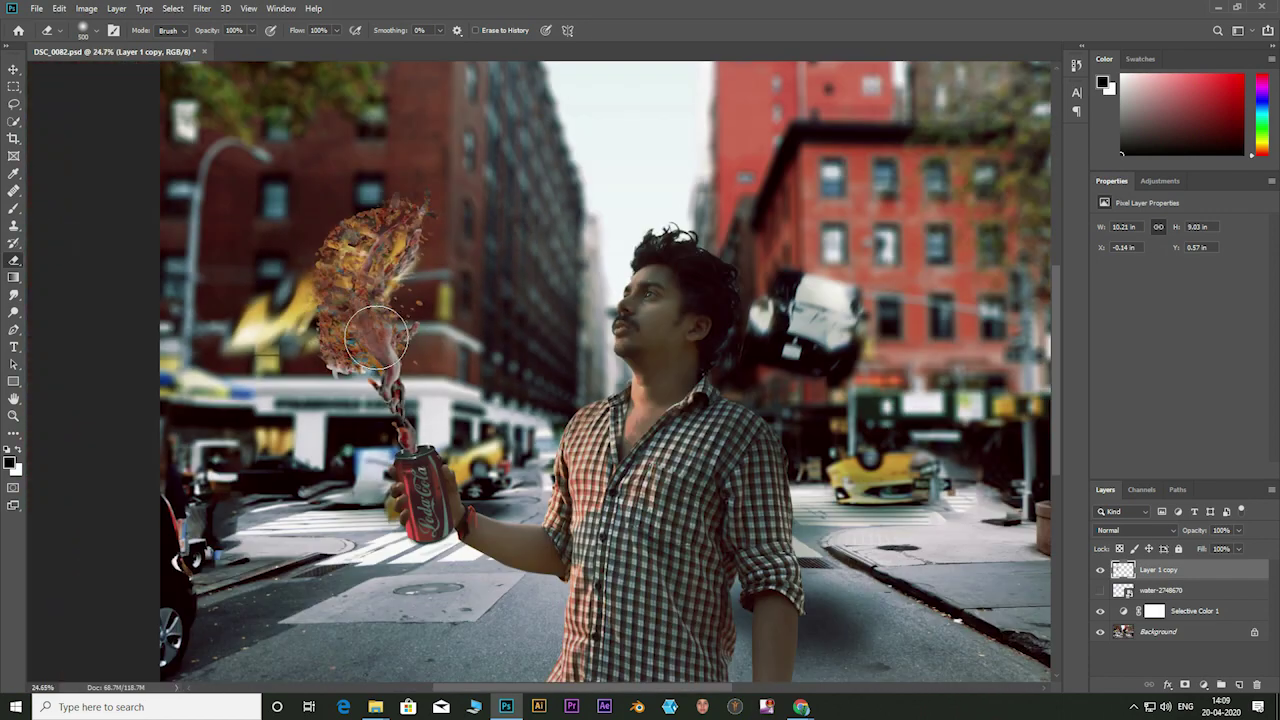
Step: Skew the splash further left, shift it, and widen its lower part to the right
key("ctrl+t")
left_click_drag(155, 77, 98, 76)
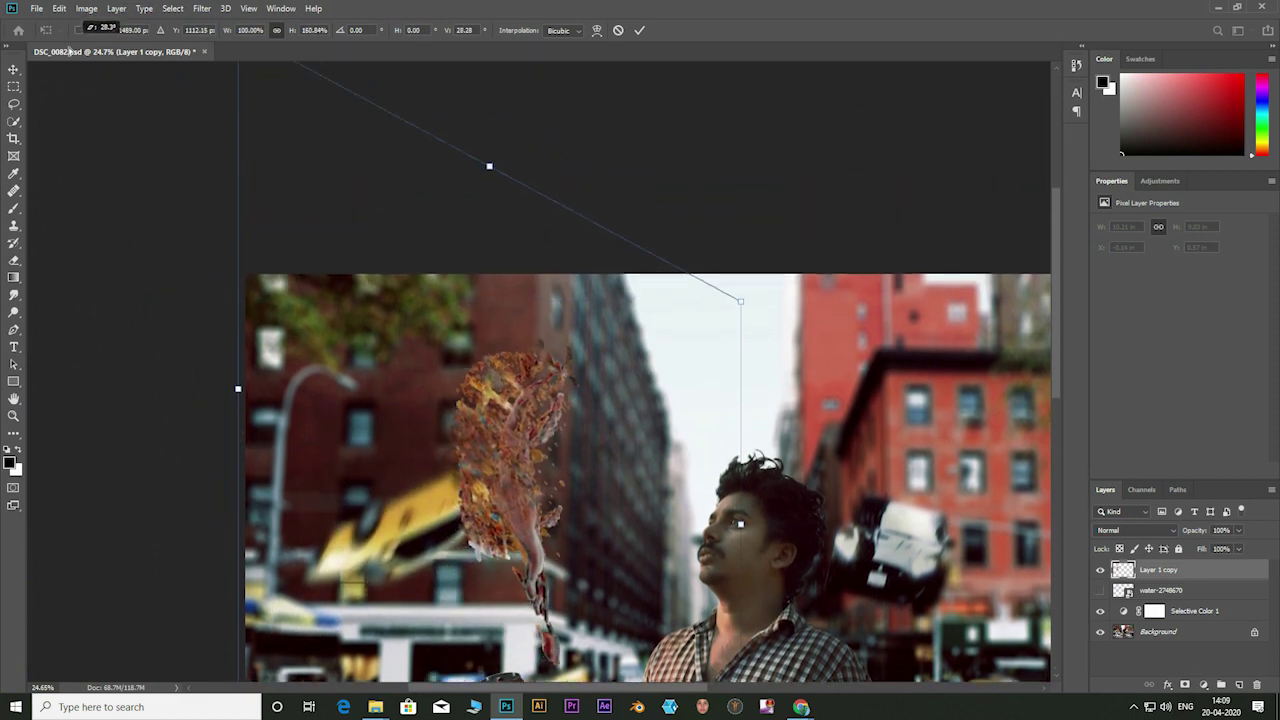
left_click_drag(160, 160, 725, 260)
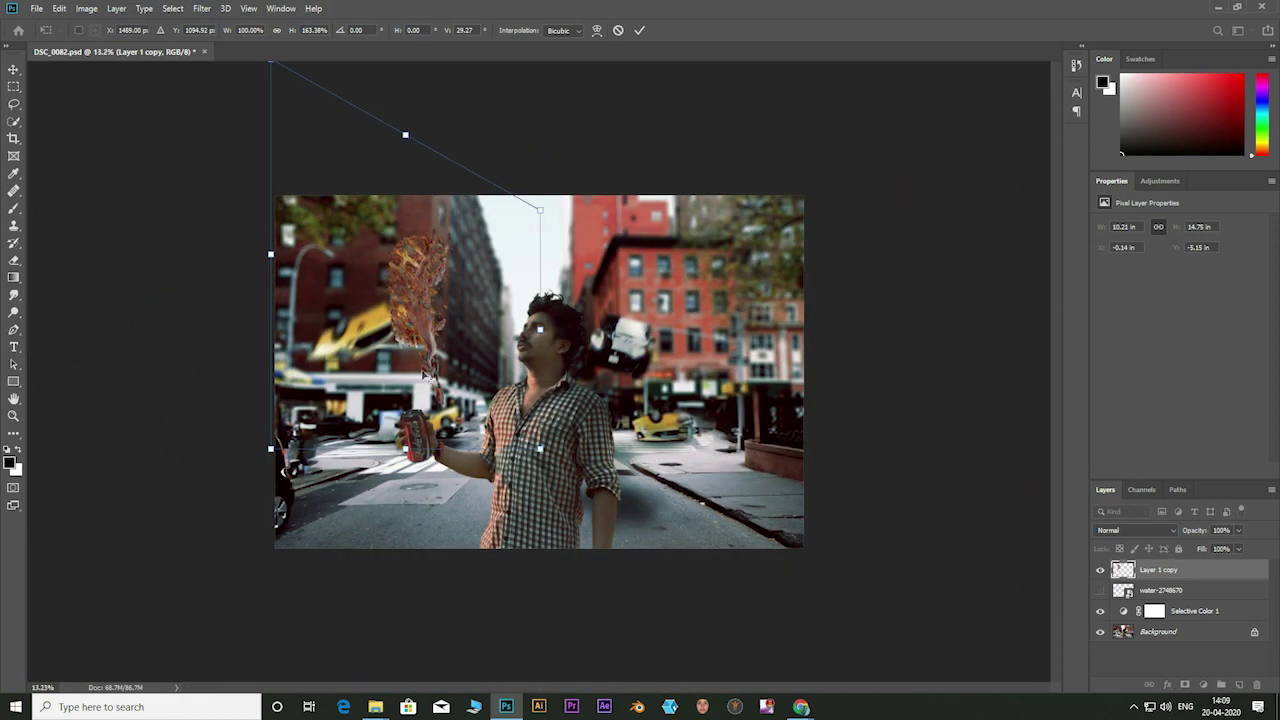
key("ctrl+plus")
left_click_drag(448, 345, 410, 355)
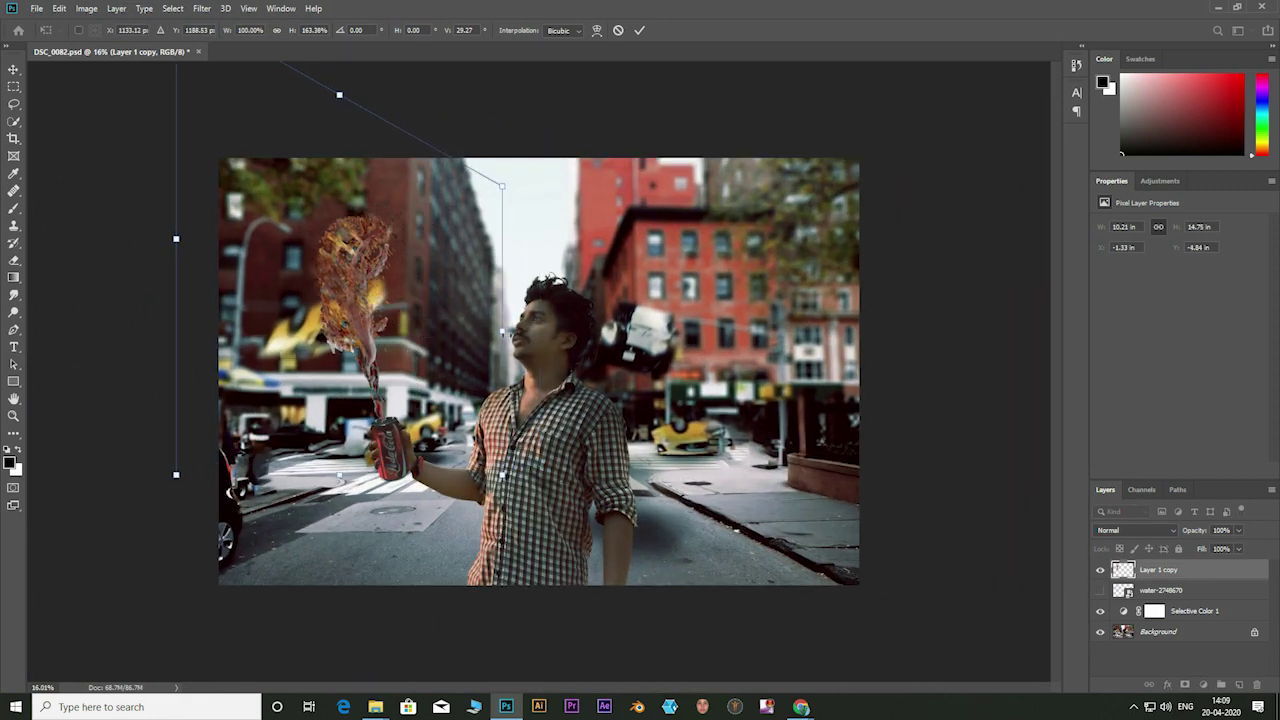
mouse_move(502, 478)
left_mouse_down()
mouse_move(563, 527)
mouse_move(425, 515)
mouse_move(440, 478)
left_mouse_up()
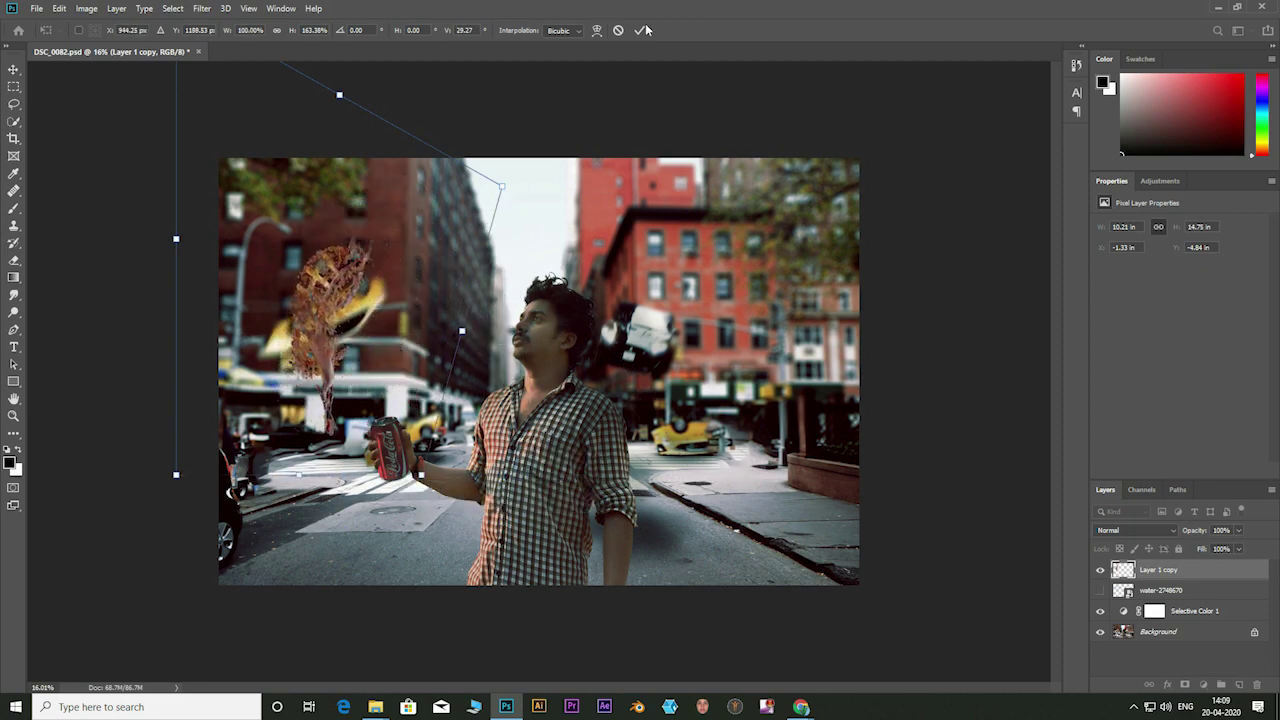
key("Return")
key("e")
scroll(474, 392, "up", 4)
Step: Reposition the splash to the right so it sits above the can
key("ctrl+t")
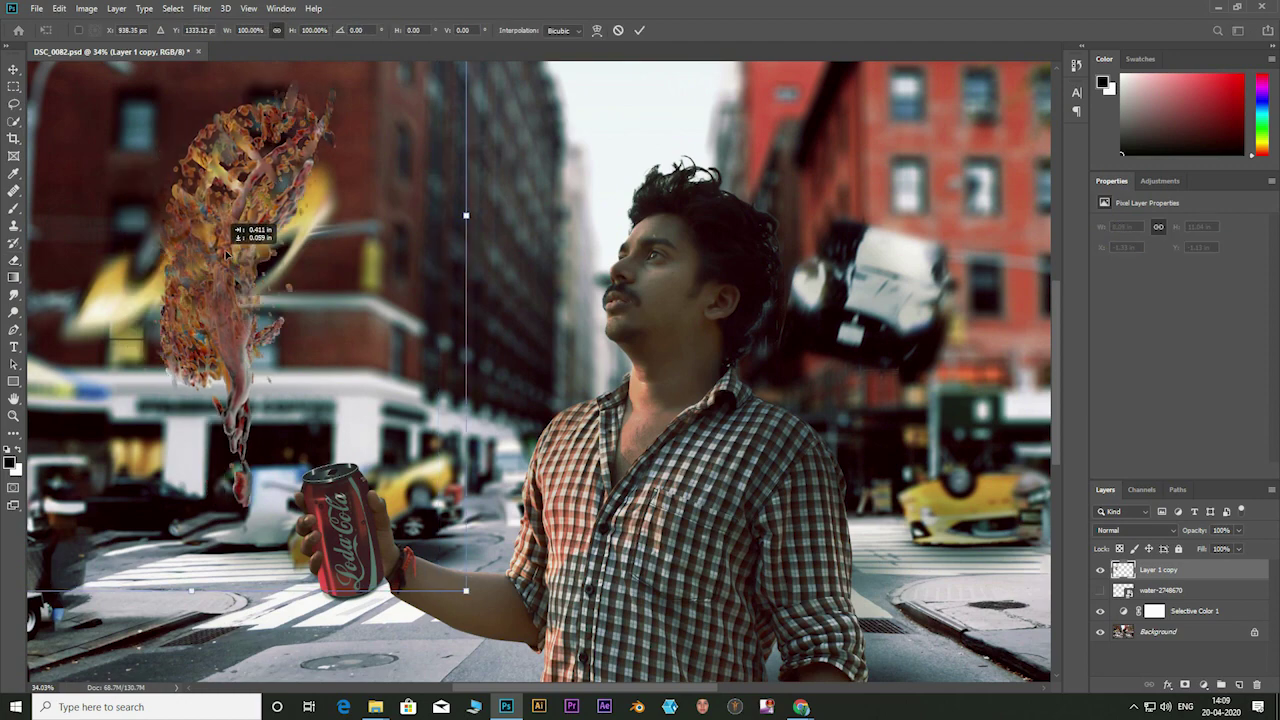
left_click_drag(215, 205, 291, 232)
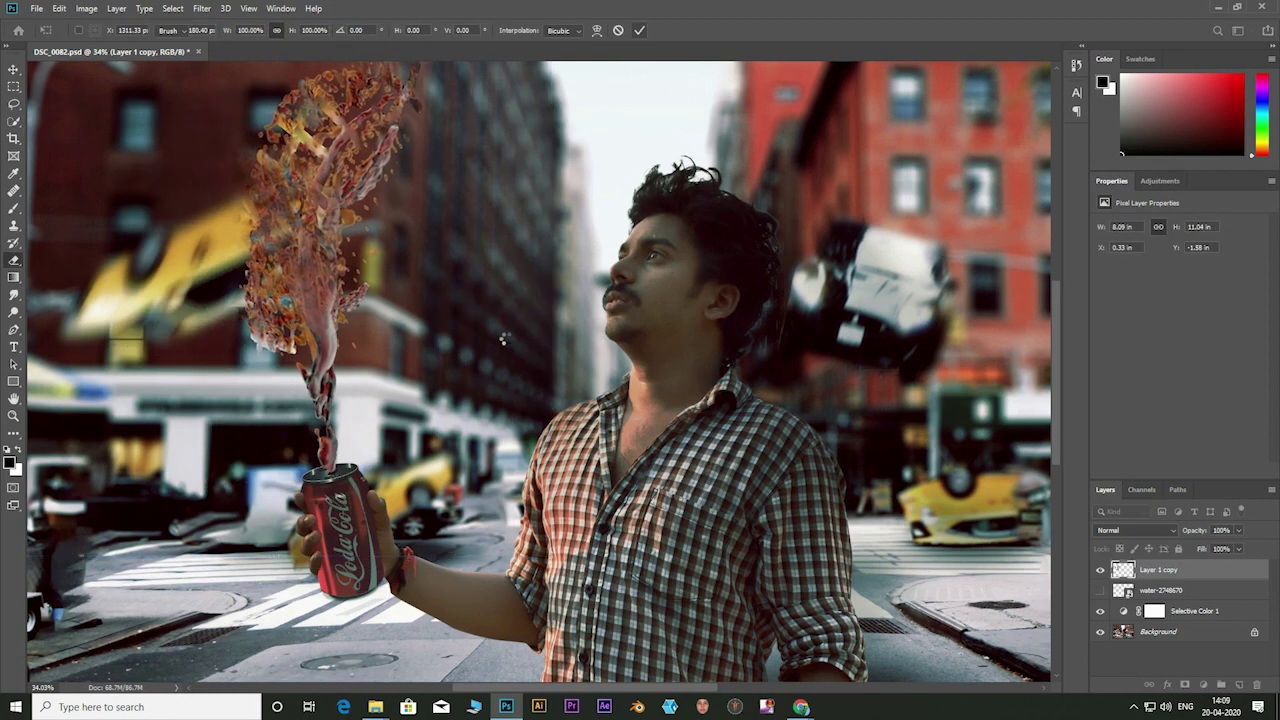
key("Return")
scroll(440, 328, "down", 3)
scroll(440, 328, "down", 2)
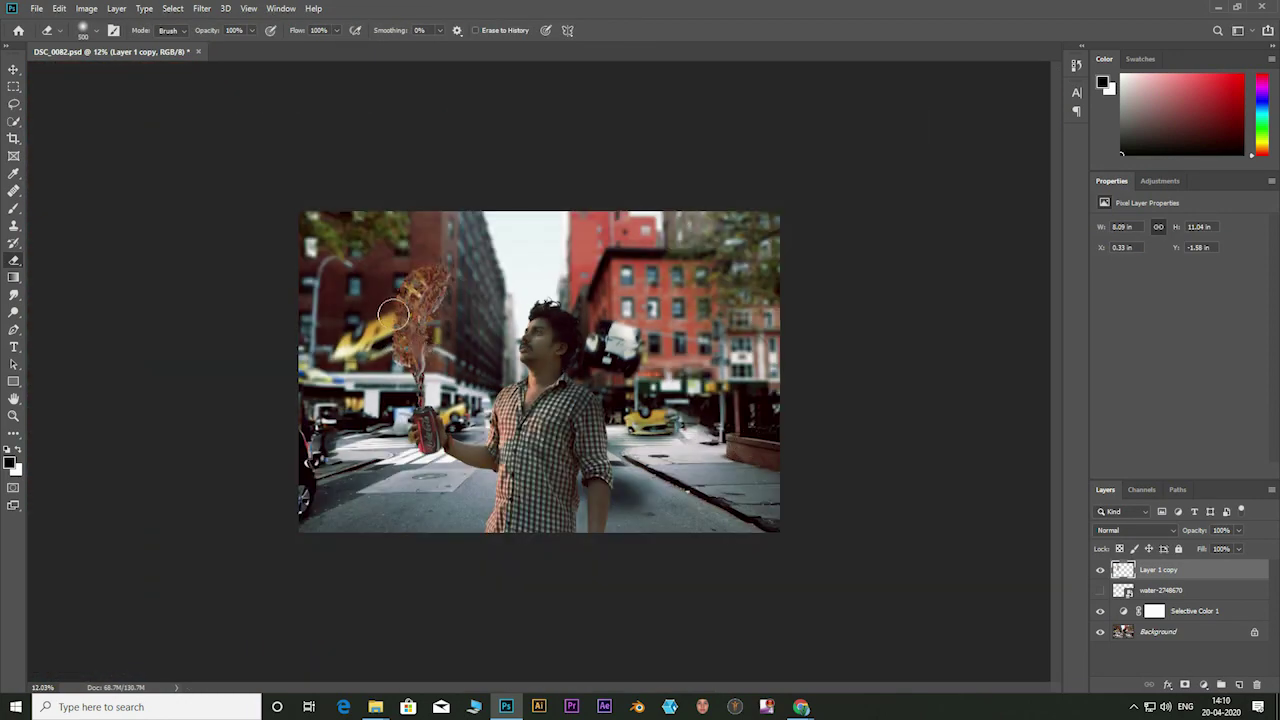
scroll(393, 314, "up", 2)
scroll(360, 306, "down", 1)
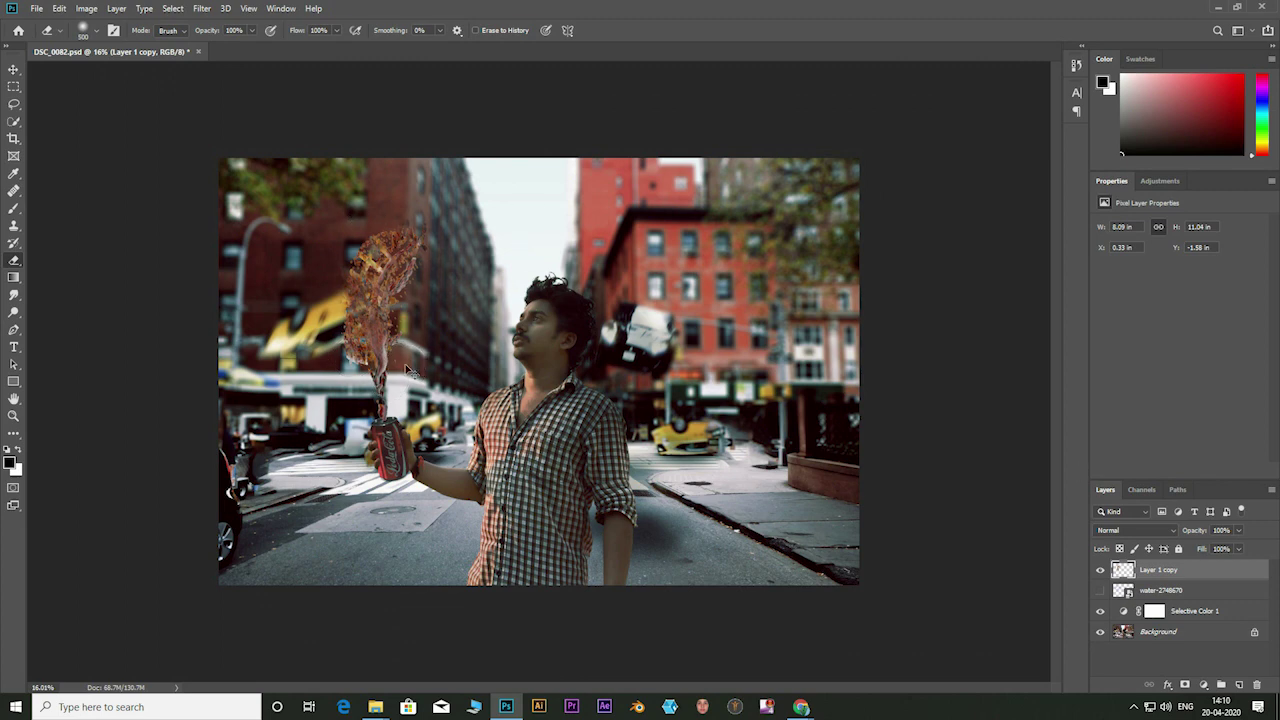
key("ctrl+t")
Step: Try a warp that stretches the splash's edges outward, then discard it
left_click(598, 30)
left_click_drag(229, 226, 83, 243)
mouse_move(490, 230)
left_mouse_down()
mouse_move(940, 289)
mouse_move(1048, 265)
left_mouse_up()
left_click_drag(229, 109, 43, 106)
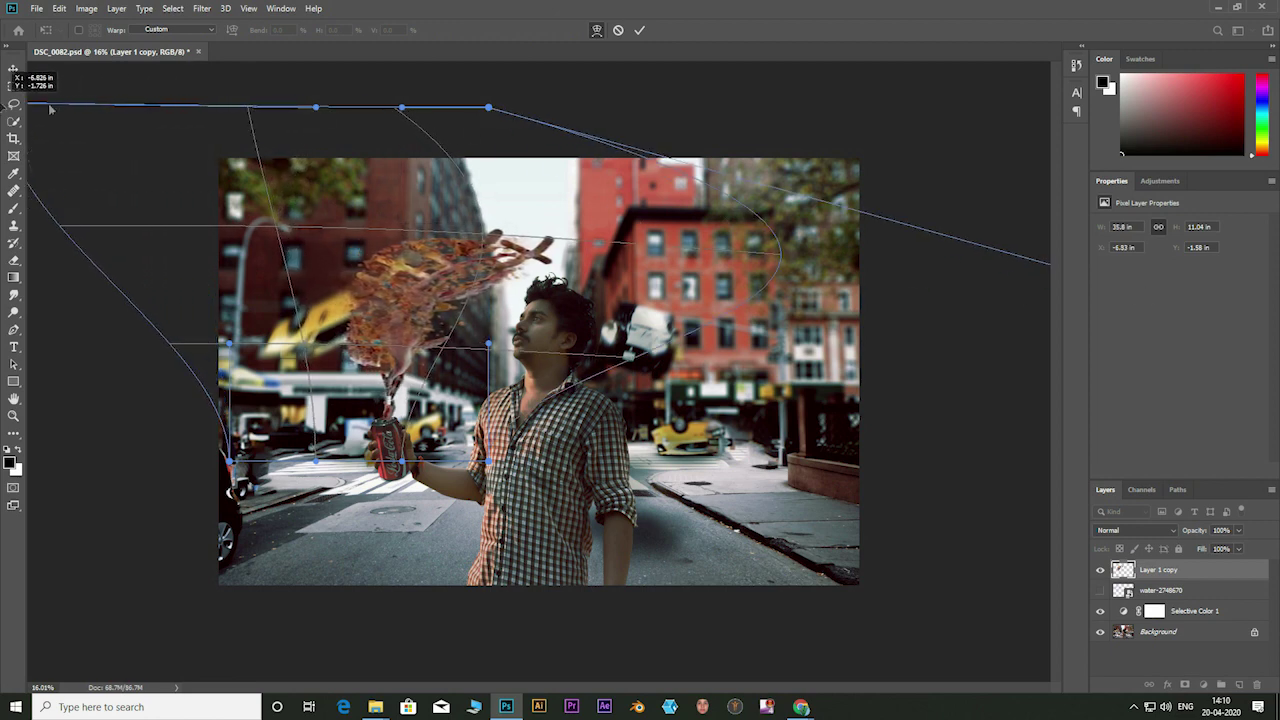
mouse_move(488, 108)
left_mouse_down()
mouse_move(380, 97)
mouse_move(342, 160)
mouse_move(294, 154)
left_mouse_up()
left_click(618, 30)
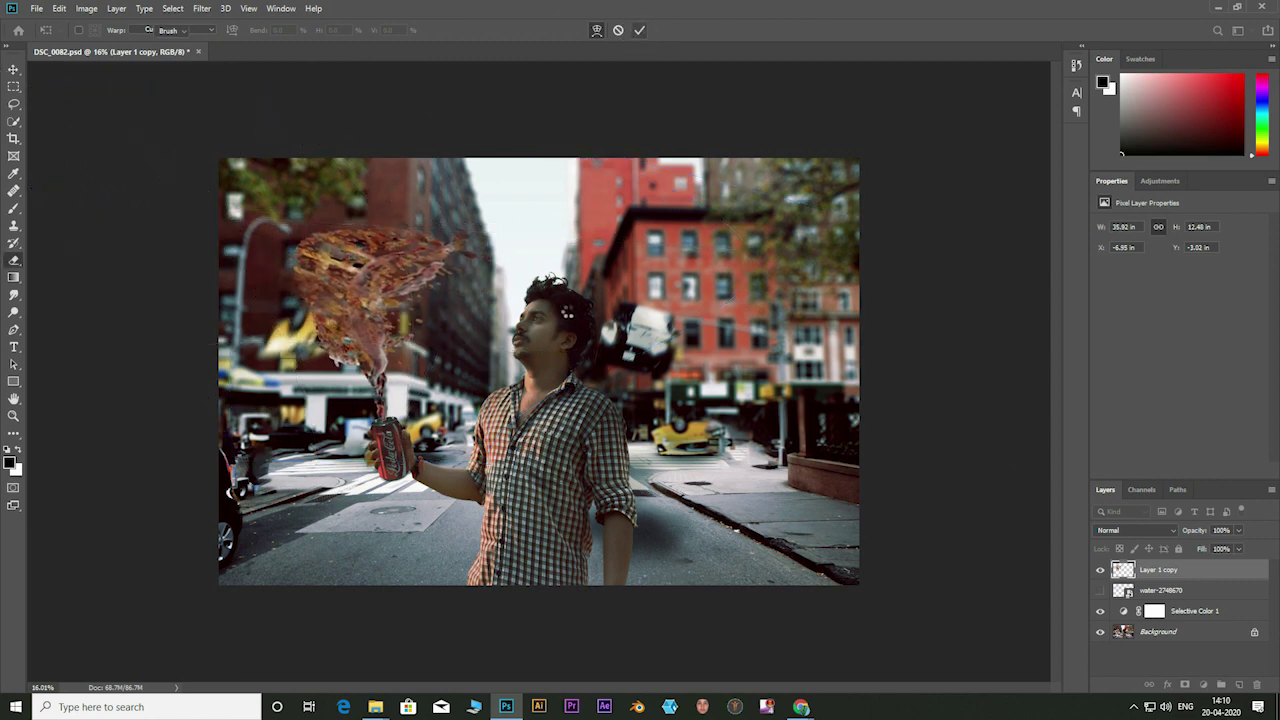
Step: Warp the splash again, curving its top up and to the left, and commit it
key("ctrl+t")
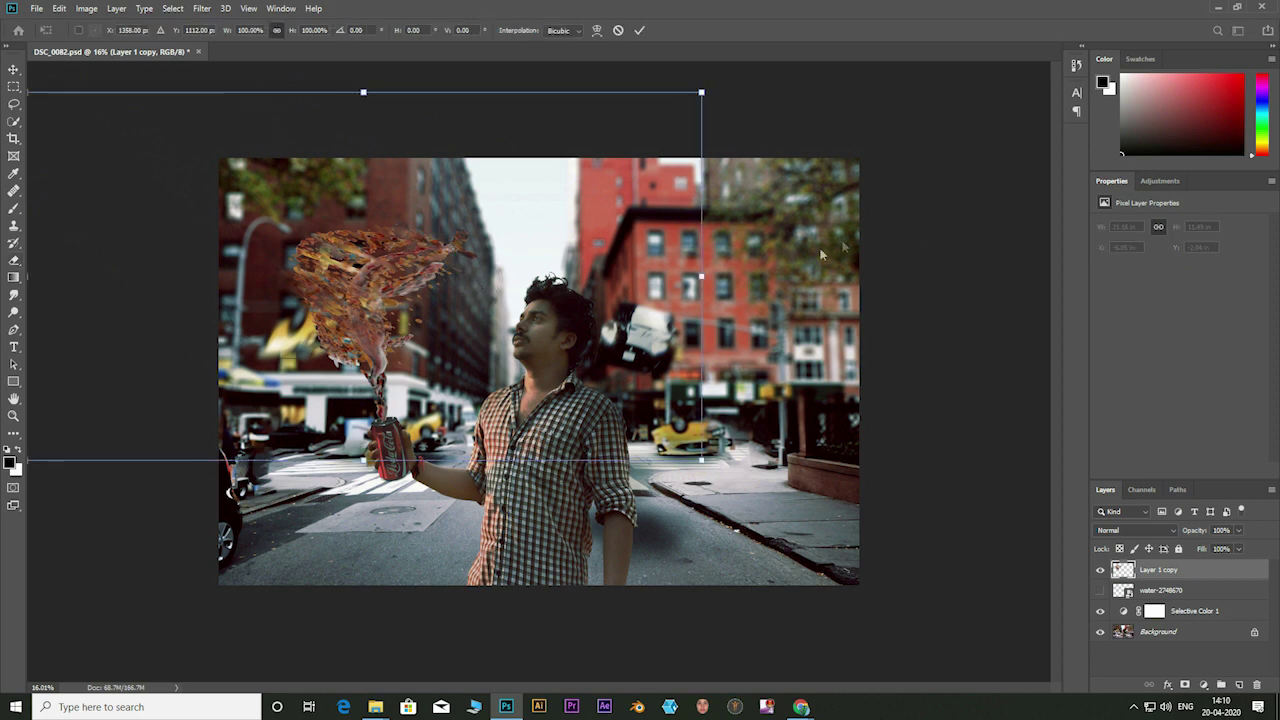
left_click(597, 30)
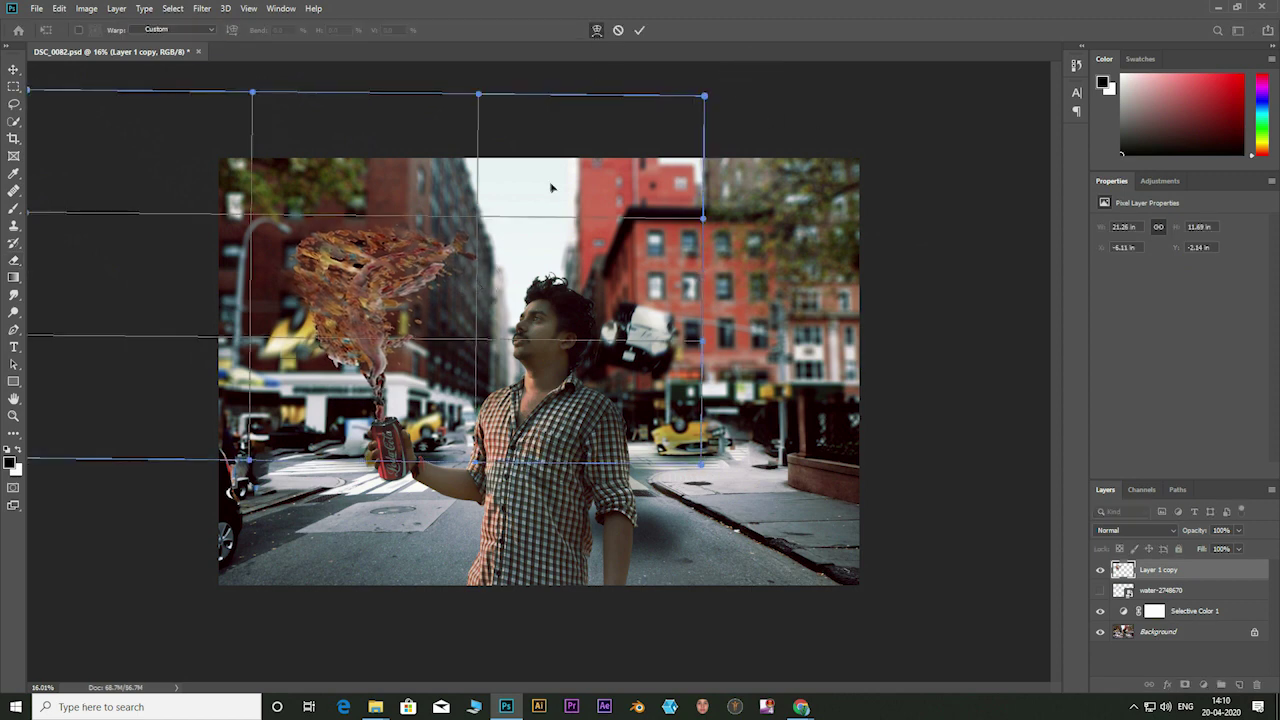
left_click_drag(704, 225, 677, 188)
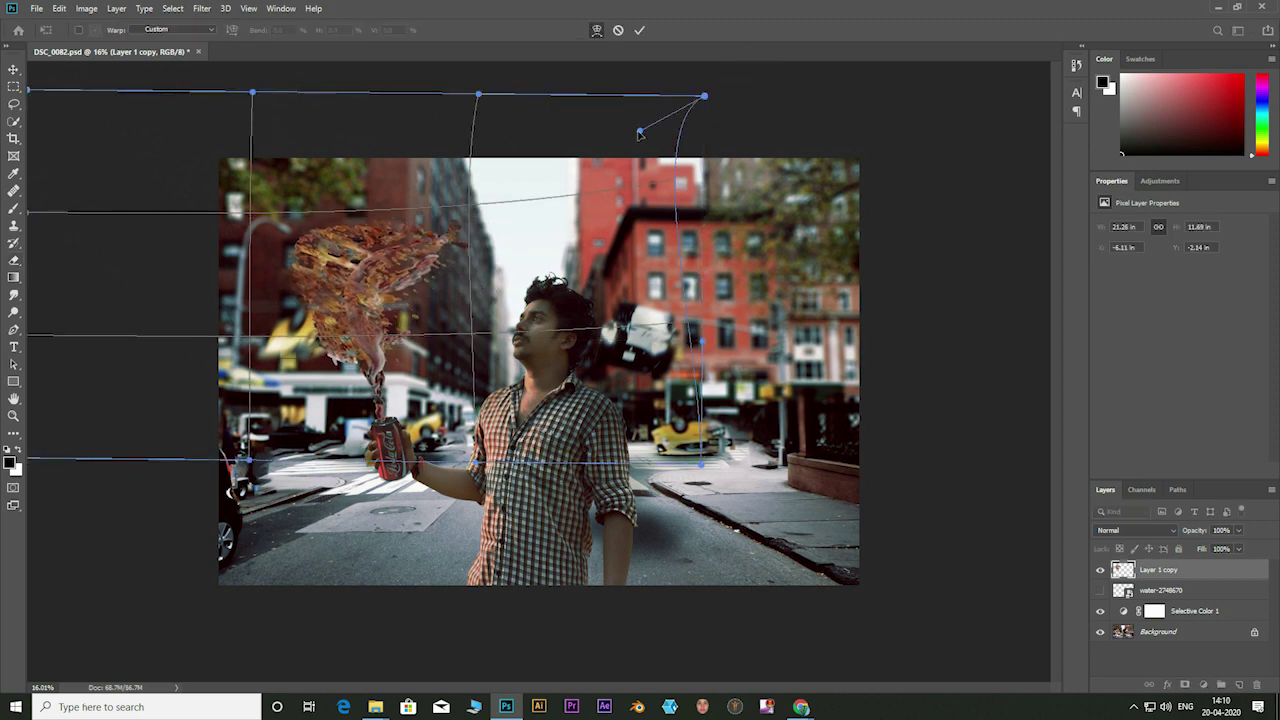
mouse_move(640, 133)
left_mouse_down()
mouse_move(585, 85)
mouse_move(214, 71)
mouse_move(210, 44)
left_mouse_up()
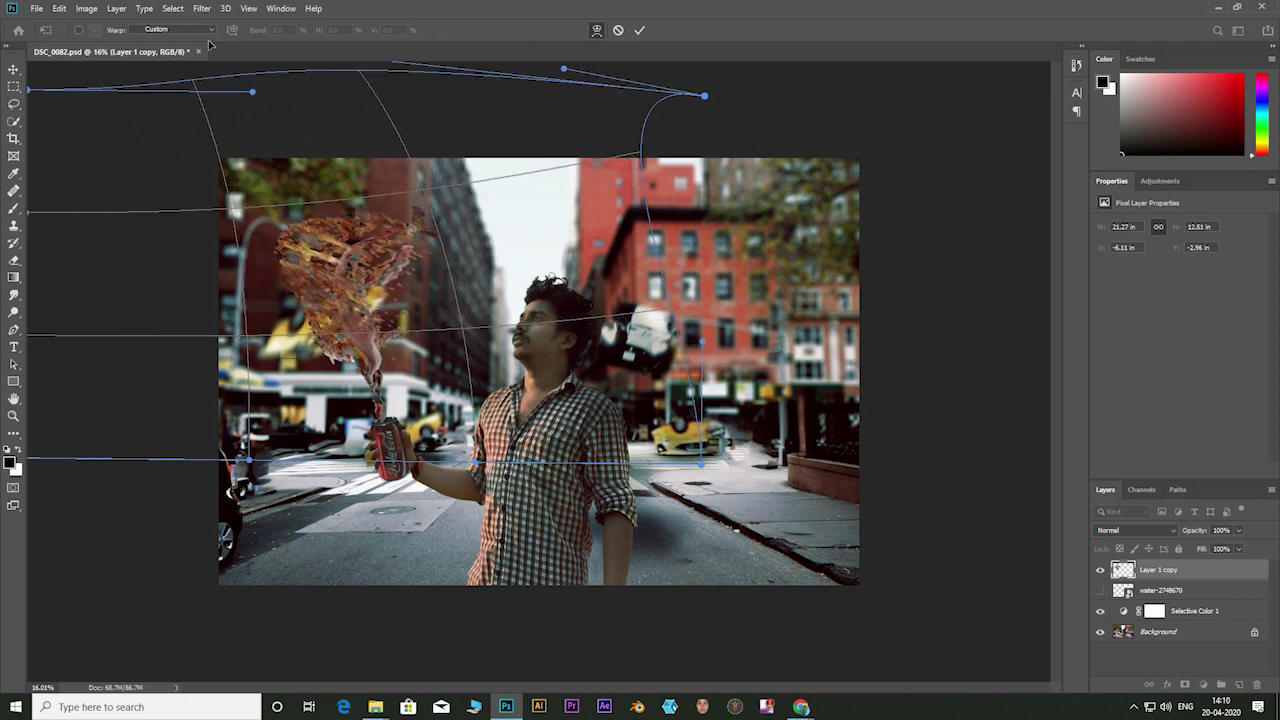
left_click(639, 30)
key("e")
scroll(598, 318, "down", 3)
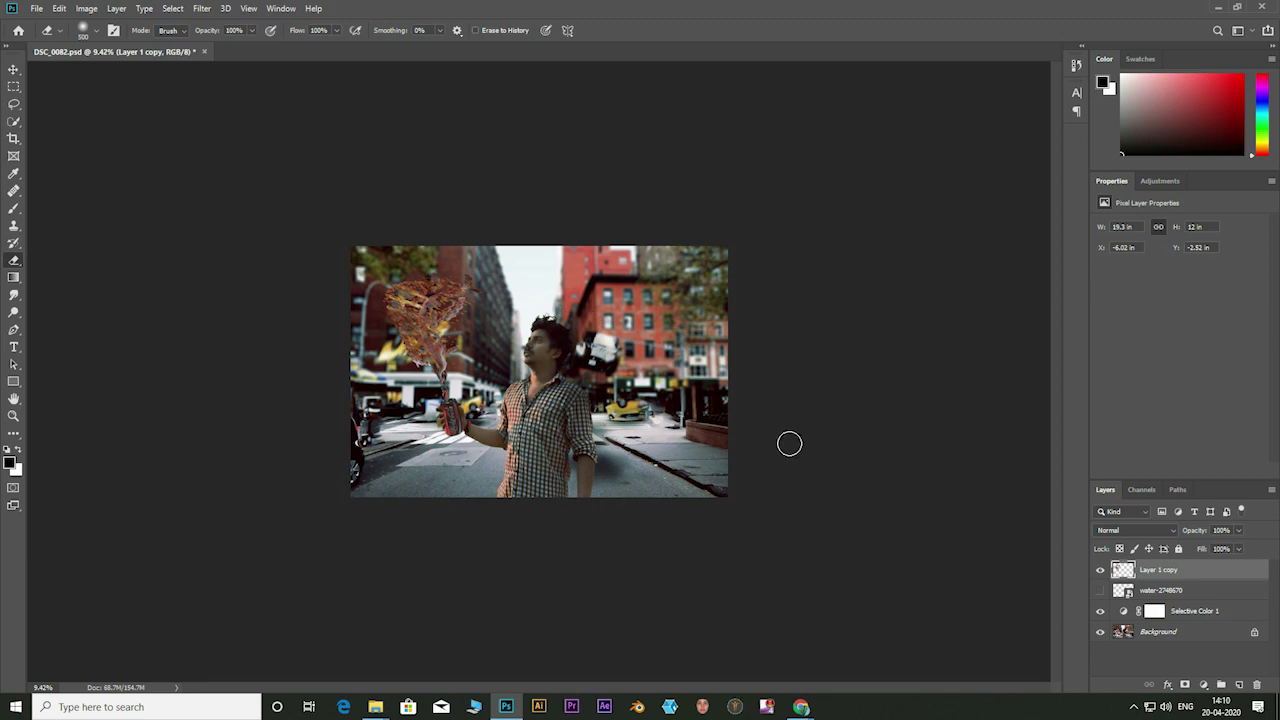
left_click(1134, 710)
right_click(1136, 672)
Step: Add an empty layer above Selective Color 1 and zoom in on the man's face
left_click(960, 613)
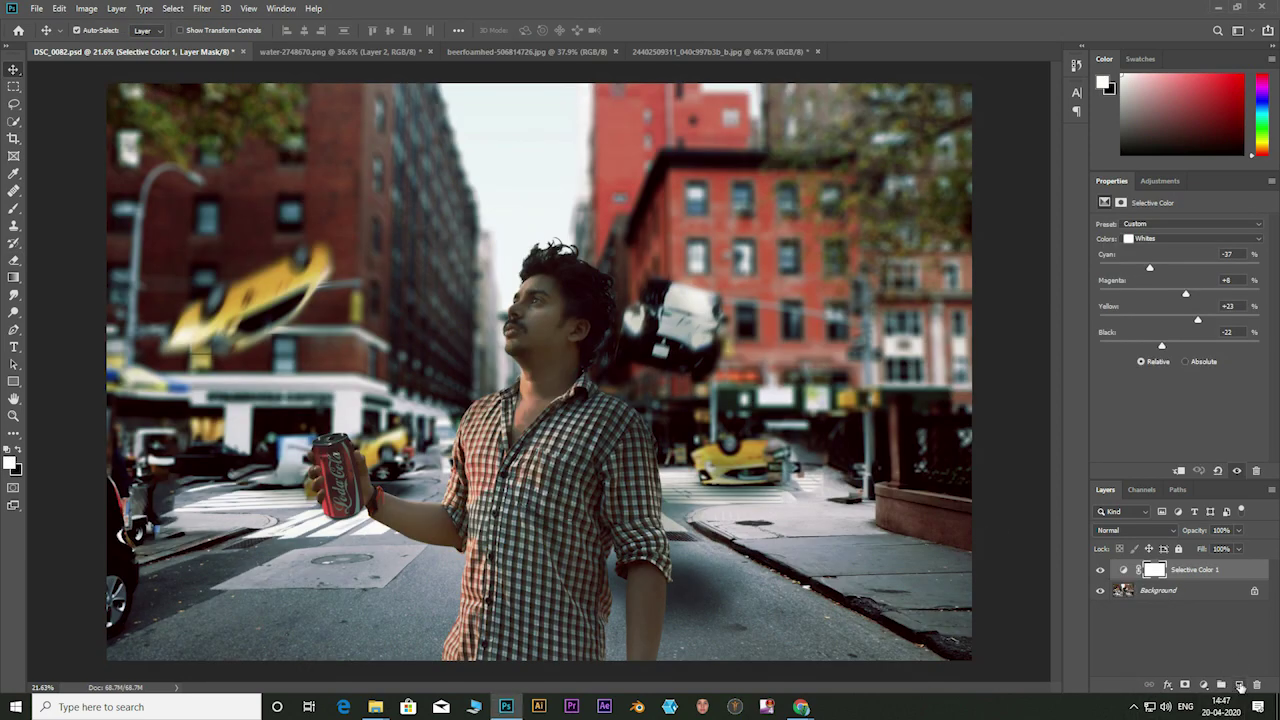
left_click(1240, 686)
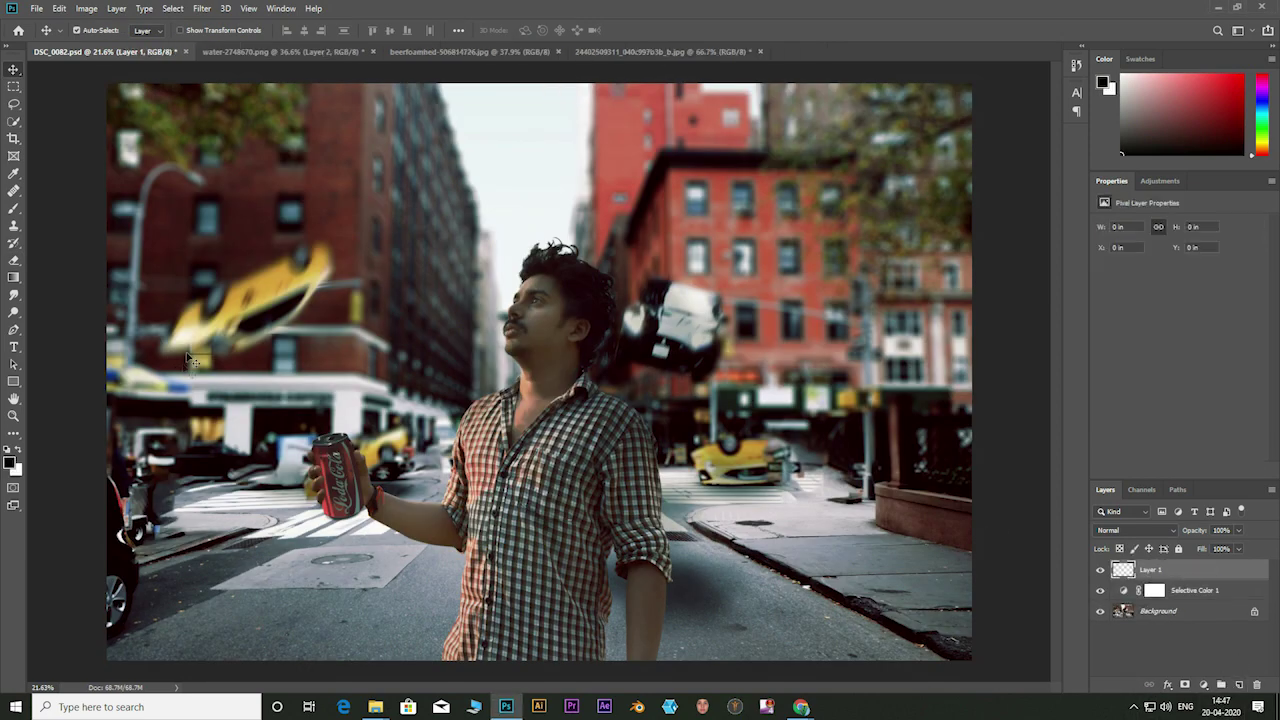
key("z")
left_click_drag(569, 283, 55, 352)
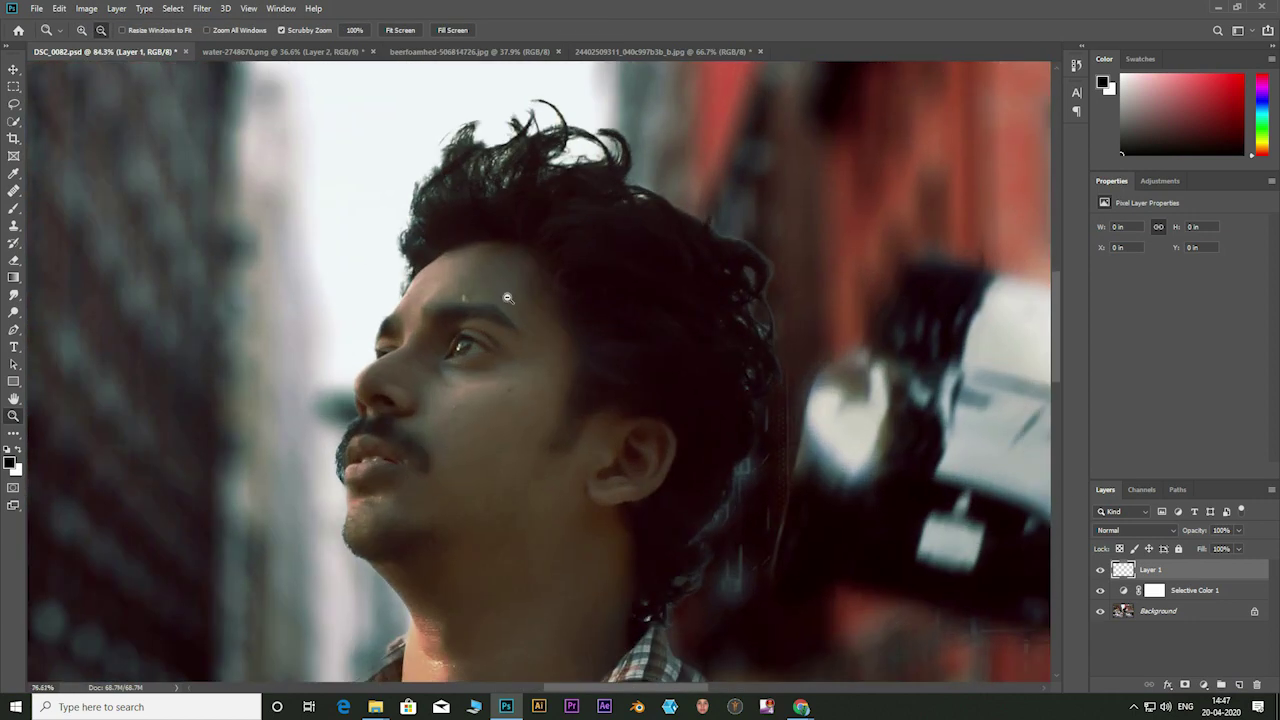
Step: Set up a soft round brush with a light orange skin tone sampled from the face
key("b")
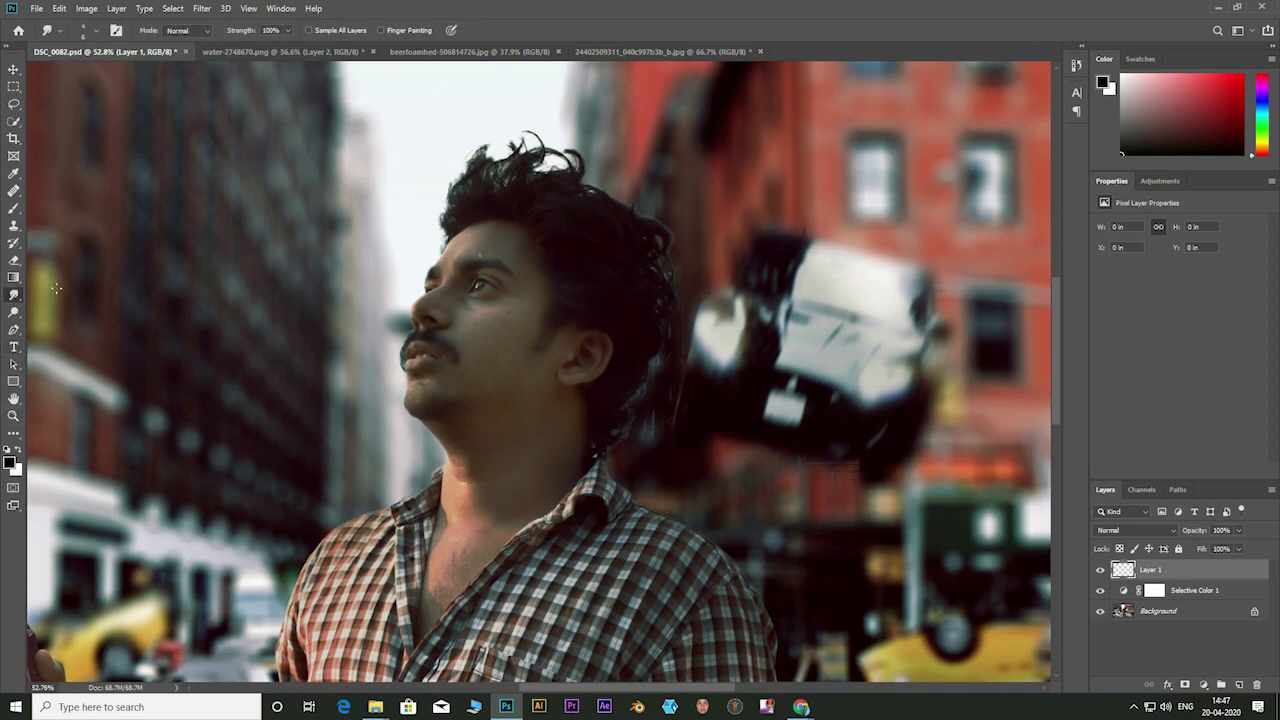
left_click(9, 463)
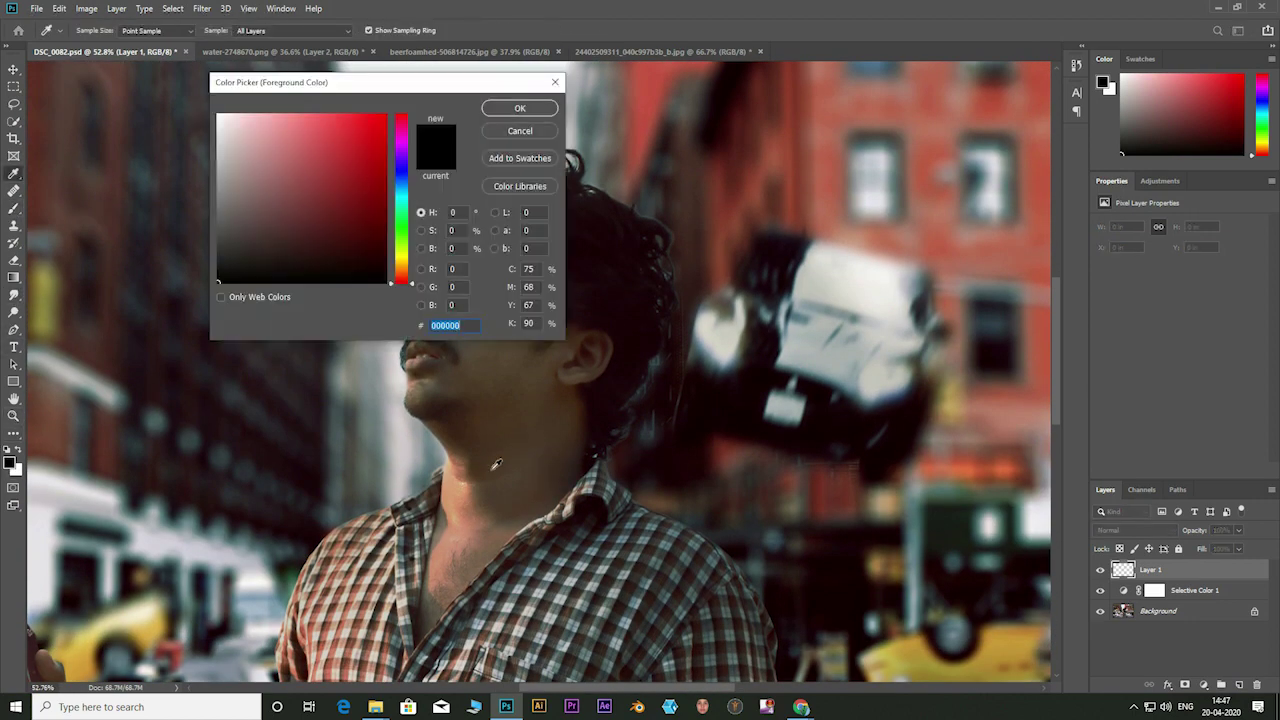
left_click(447, 529)
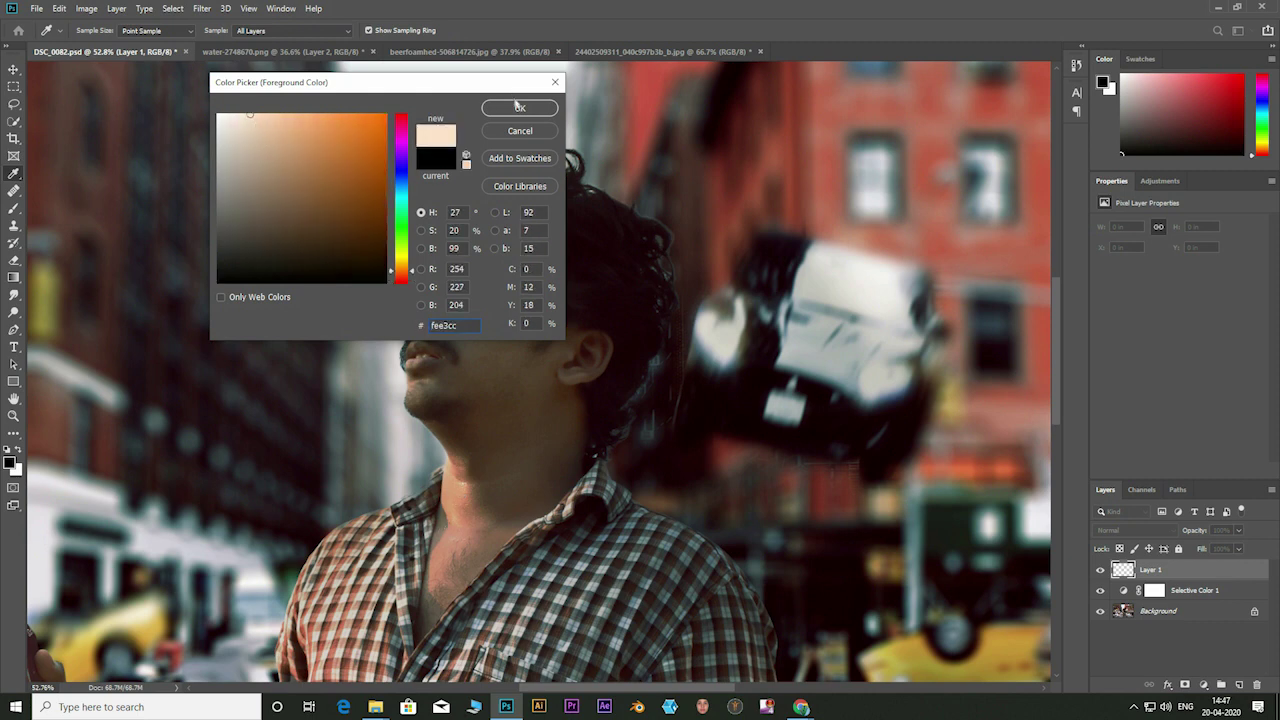
left_click(519, 107)
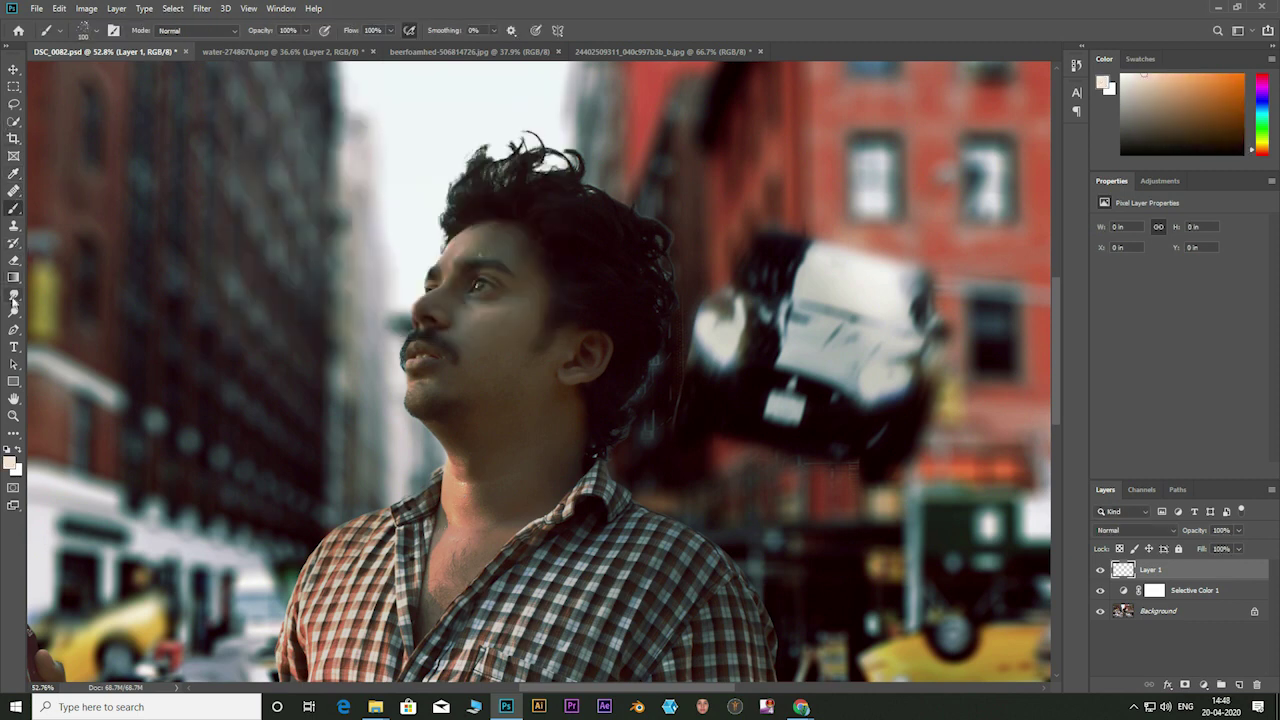
left_click(88, 30)
left_click(40, 160)
left_click(472, 248)
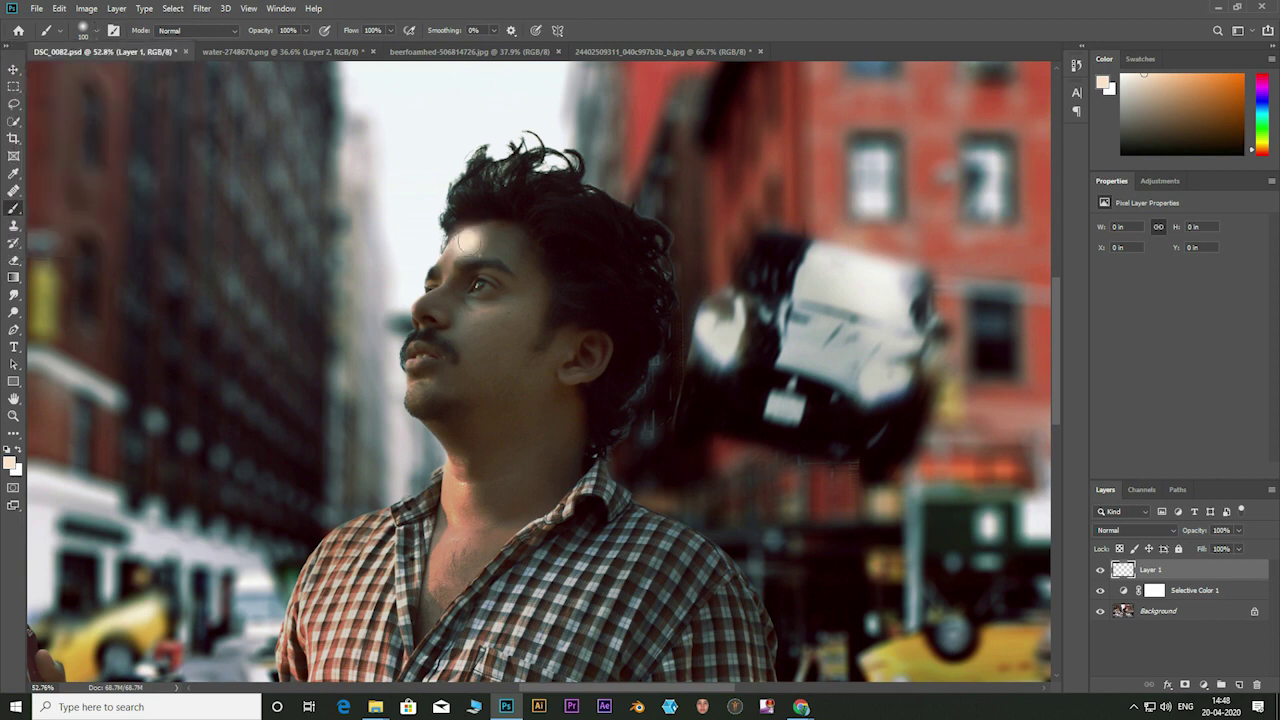
key("ctrl+z")
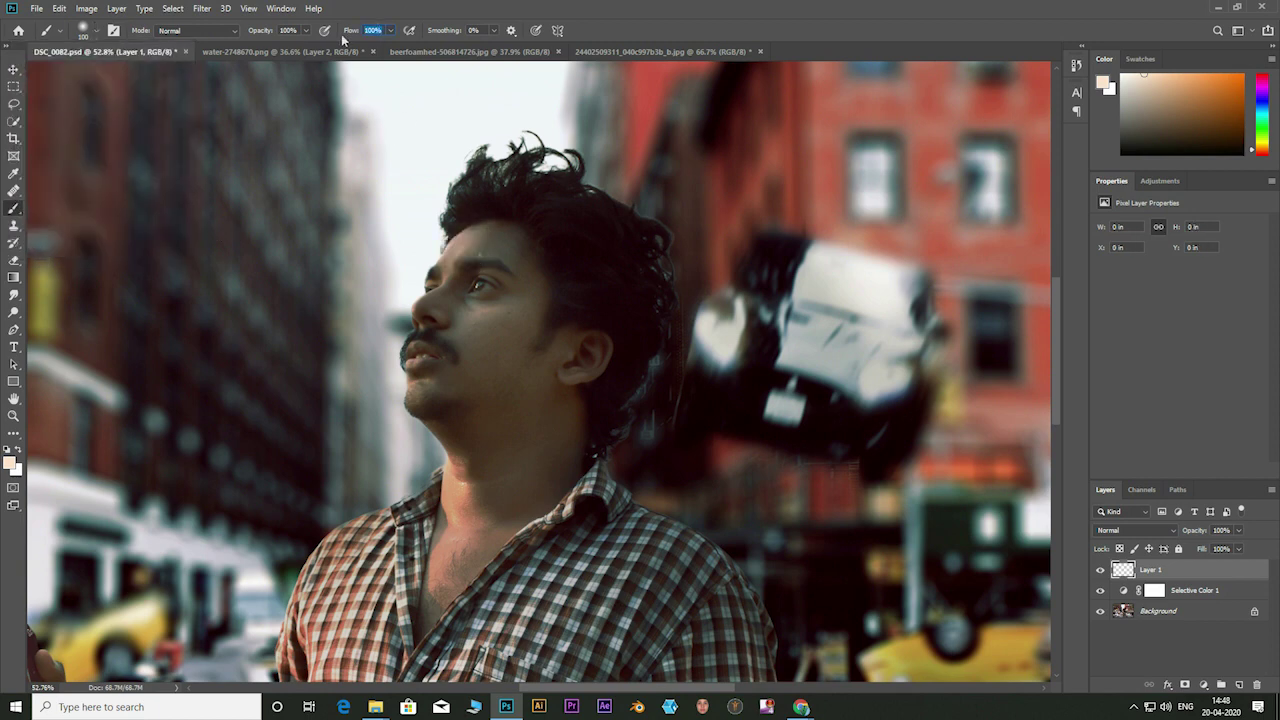
type("4")
Step: Paint soft light skin tone over the face, cheek, neck, ear and under the eye
mouse_move(480, 230)
left_mouse_down()
mouse_move(462, 382)
mouse_move(521, 350)
mouse_move(534, 245)
left_mouse_up()
left_click_drag(473, 329, 503, 323)
mouse_move(483, 462)
left_mouse_down()
mouse_move(531, 486)
mouse_move(477, 466)
mouse_move(491, 514)
left_mouse_up()
left_click_drag(573, 380, 567, 425)
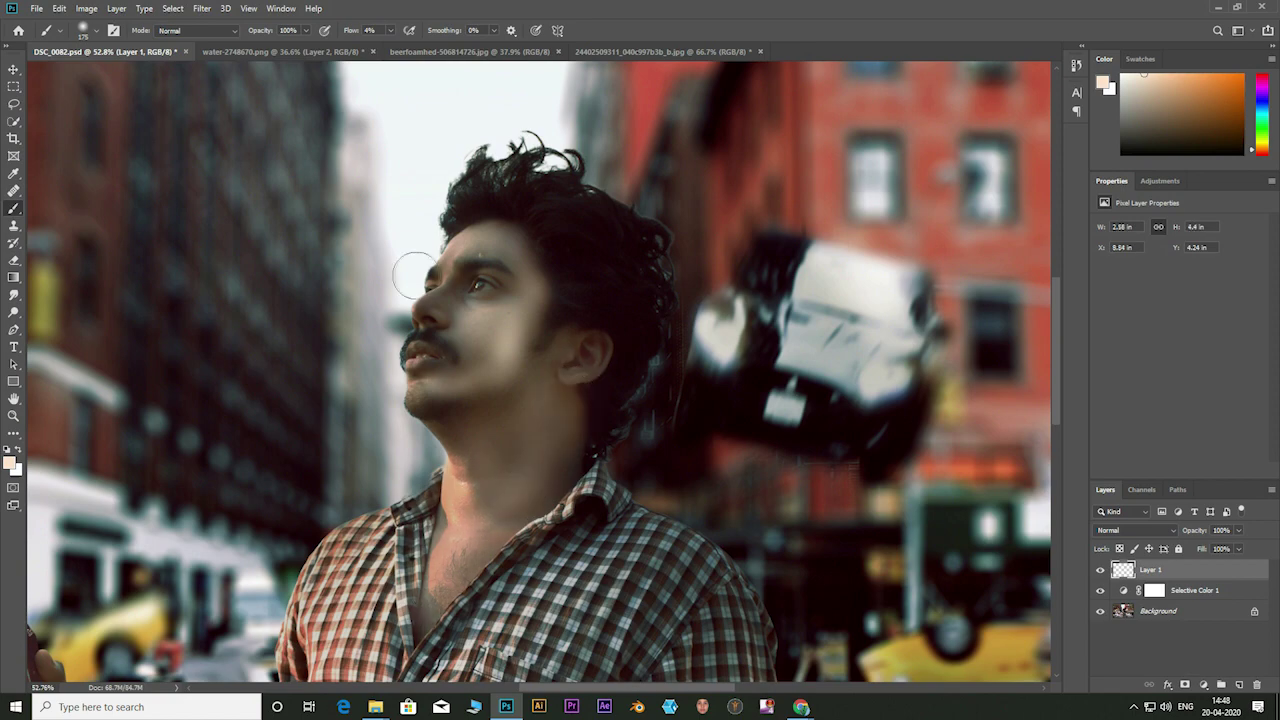
scroll(432, 262, "up", 5)
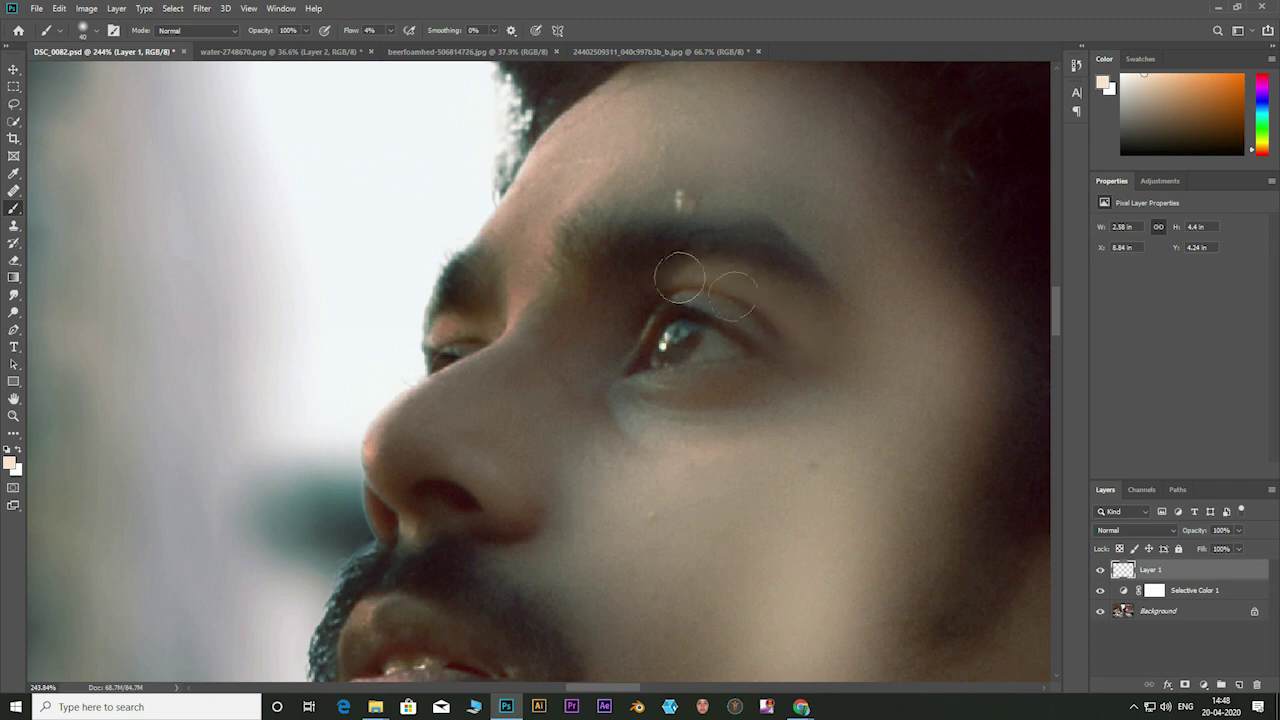
left_click_drag(740, 410, 660, 422)
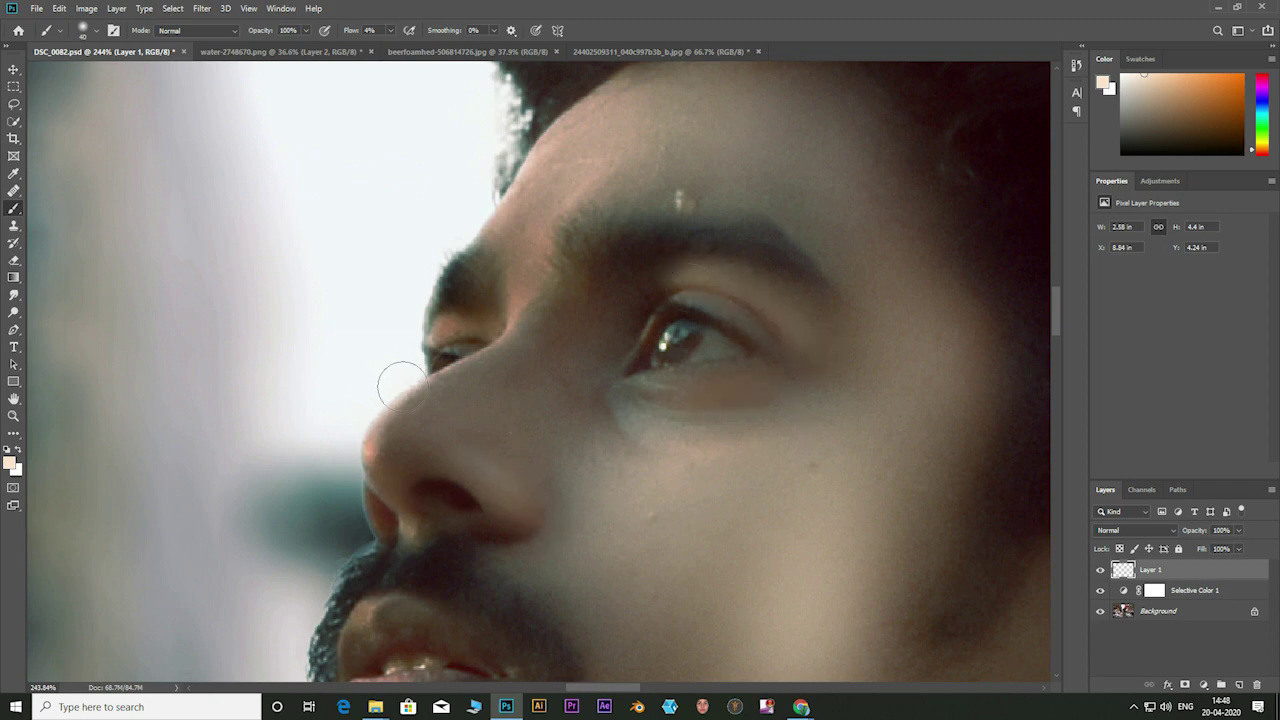
scroll(548, 418, "down", 5)
scroll(514, 557, "up", 3)
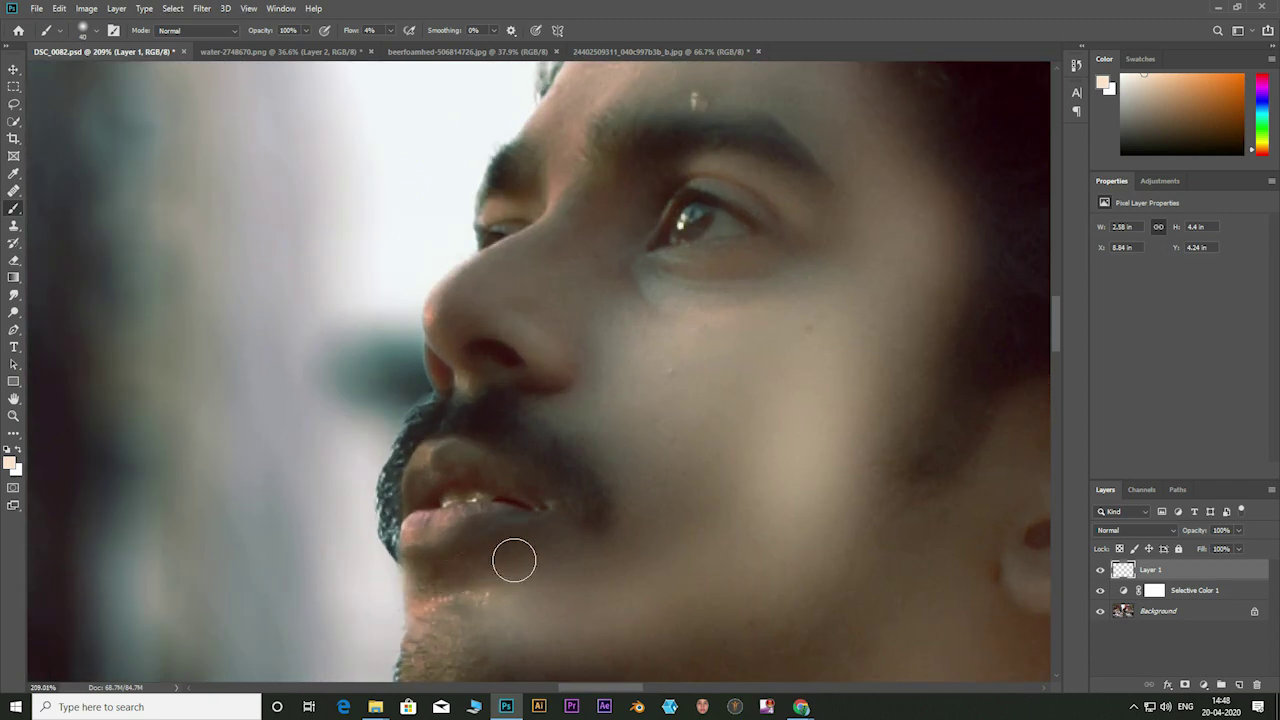
Step: Try a reddish lip colour, then settle on a lighter pink paint colour
left_click(442, 519, "alt")
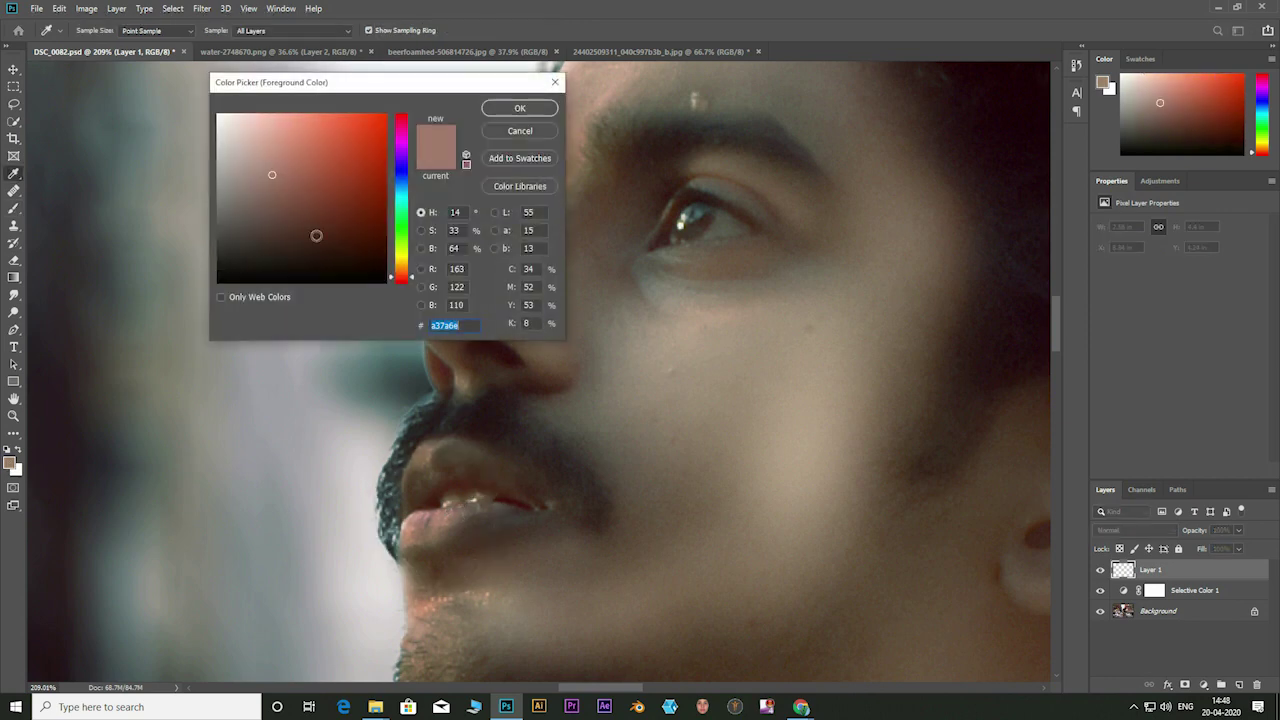
left_click(10, 461)
left_click_drag(407, 145, 407, 116)
left_click(520, 108)
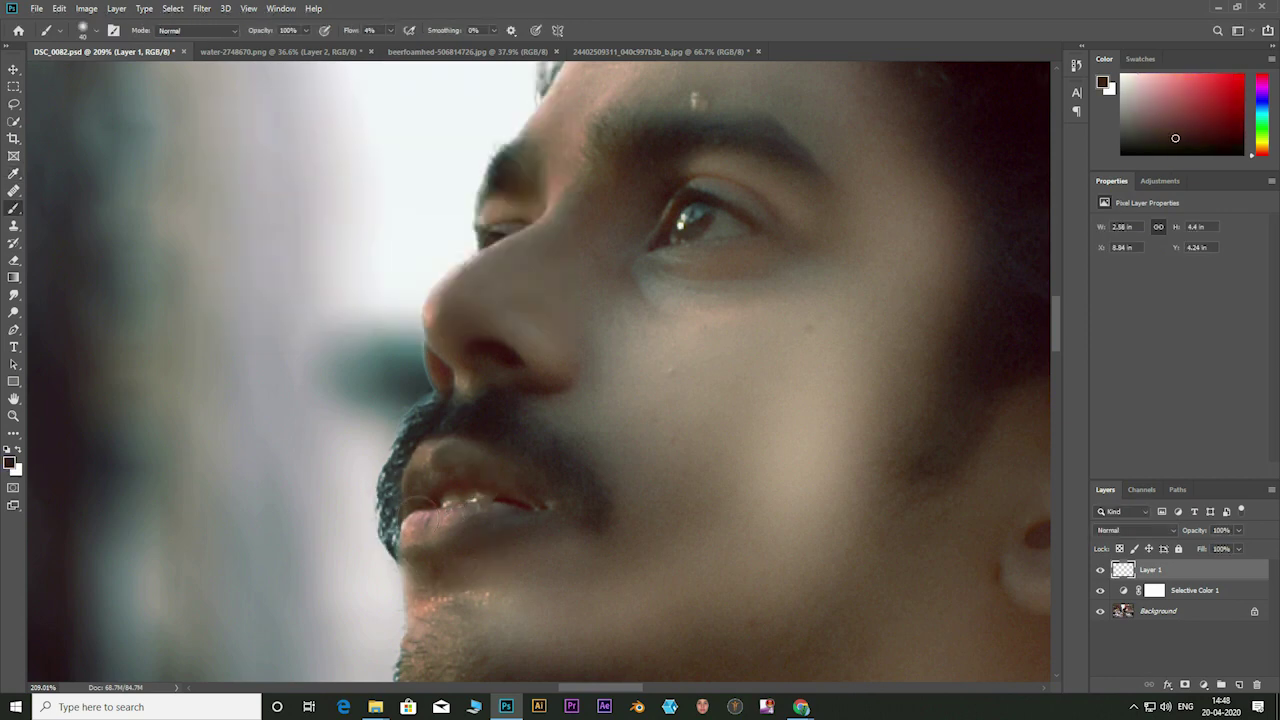
key("b")
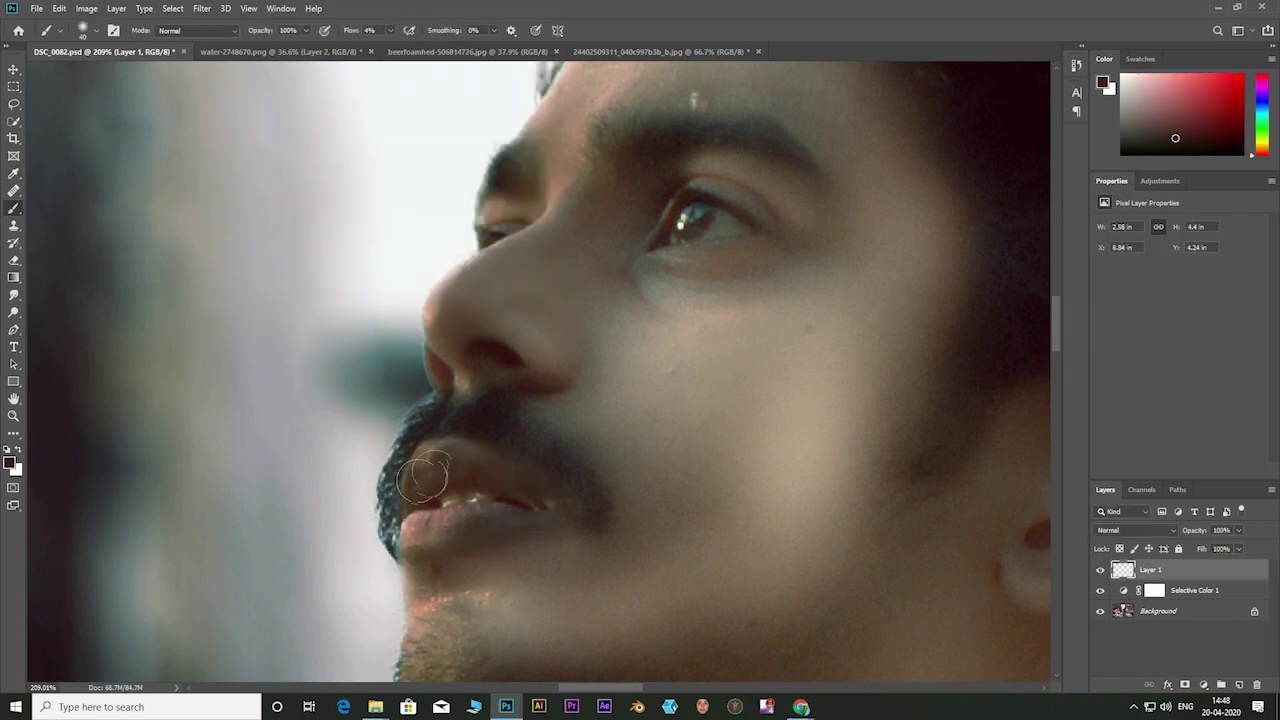
left_click(514, 500, "alt")
scroll(514, 505, "down", 5)
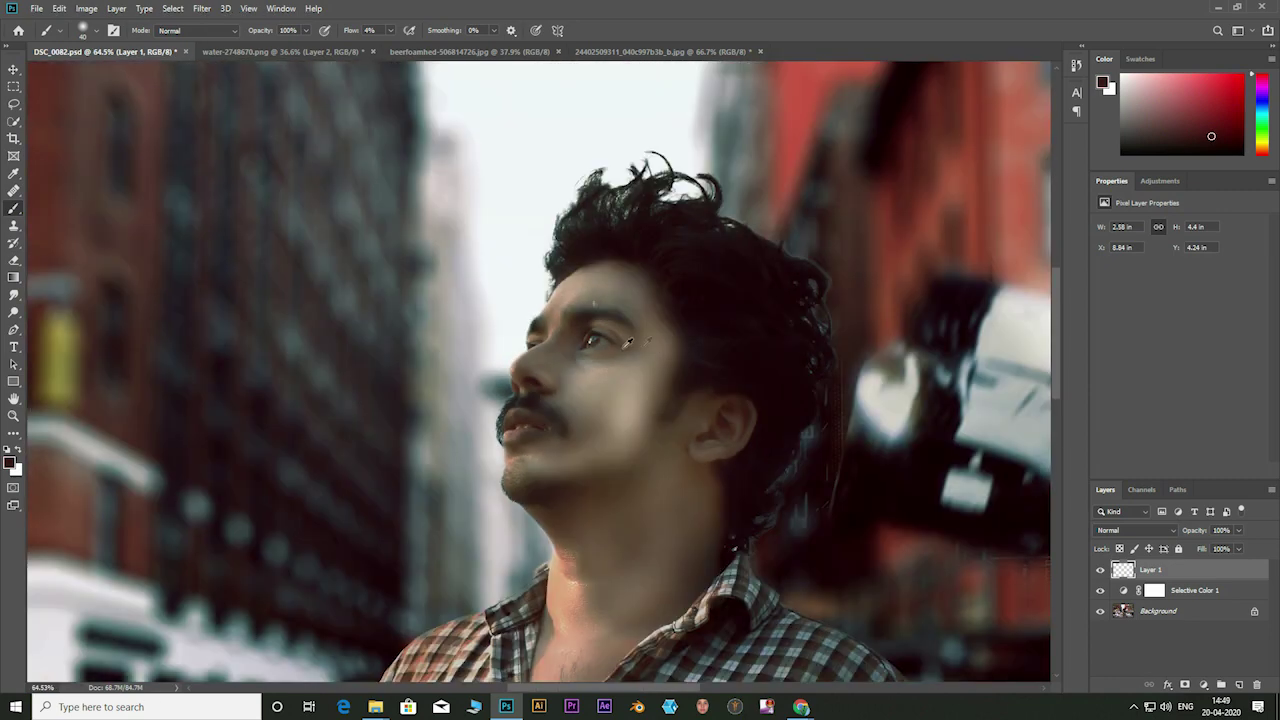
scroll(100, 401, "up", 3)
left_click(100, 401, "alt")
left_click(10, 462)
left_click(240, 125)
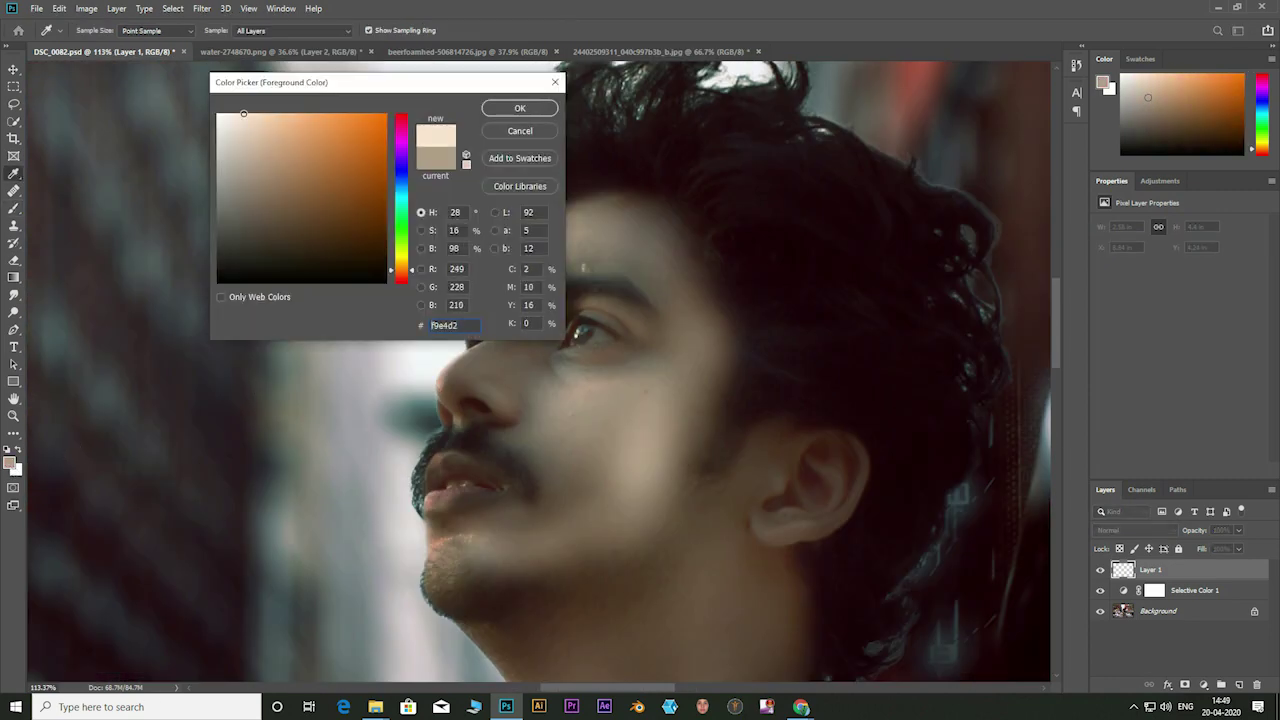
left_click(520, 107)
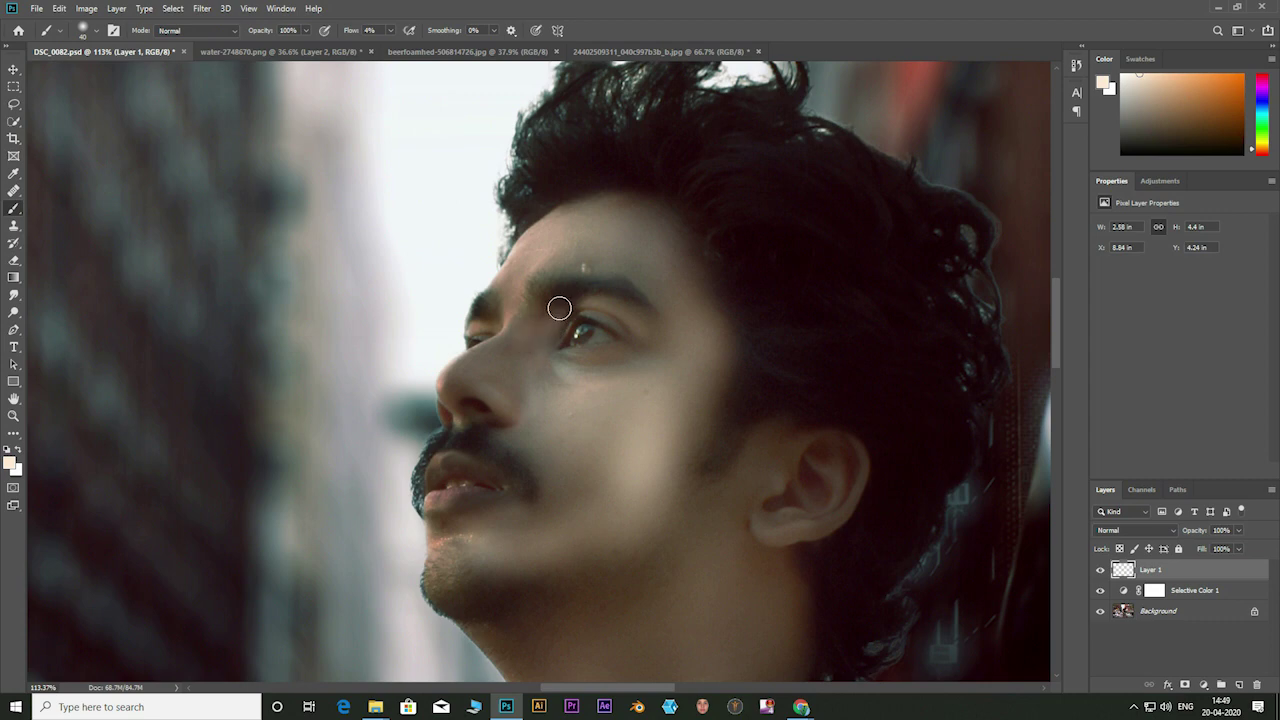
Step: Paint another stroke and resample a skin colour as the brush colour
scroll(556, 342, "up", 3)
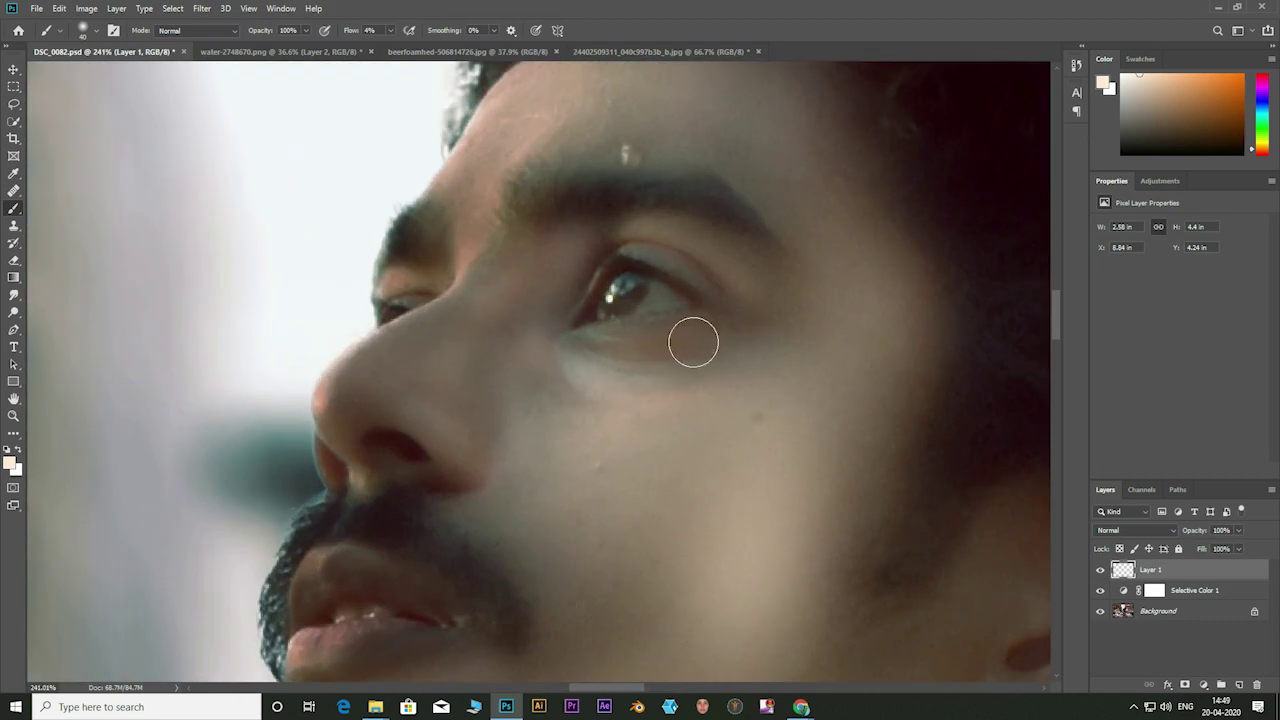
scroll(690, 360, "down", 3)
scroll(851, 604, "up", 3)
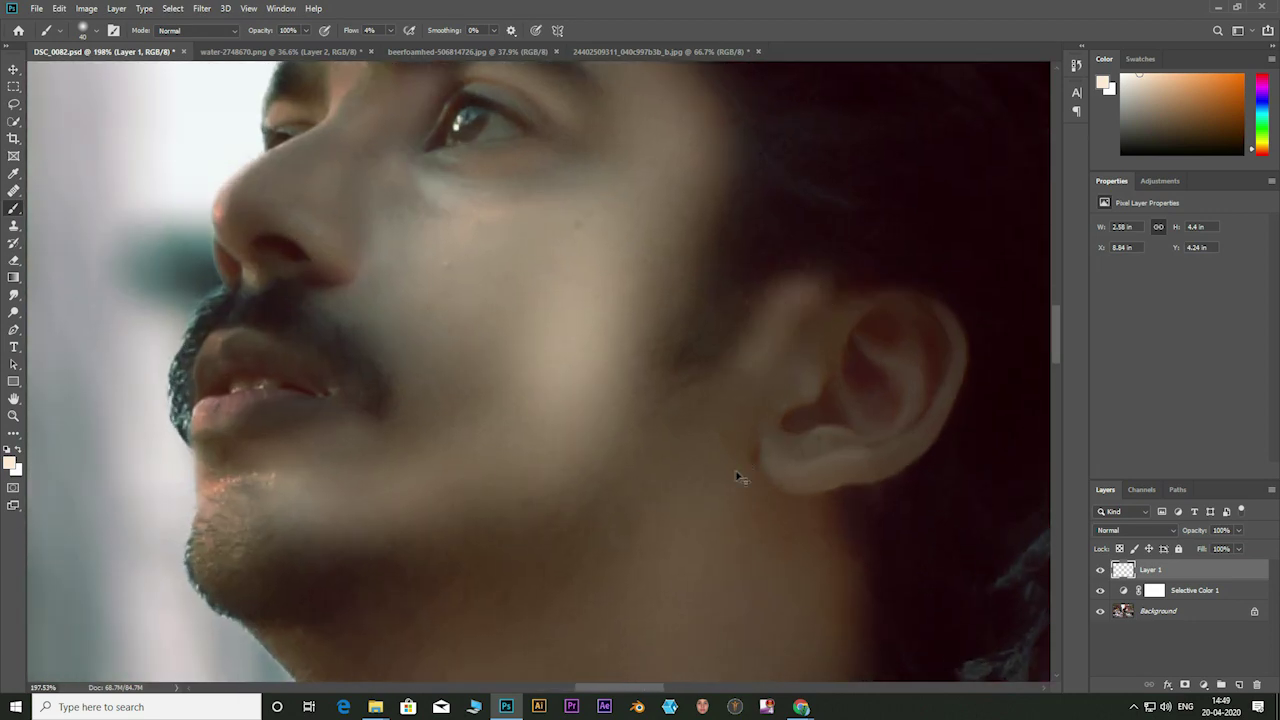
left_click_drag(467, 622, 582, 572)
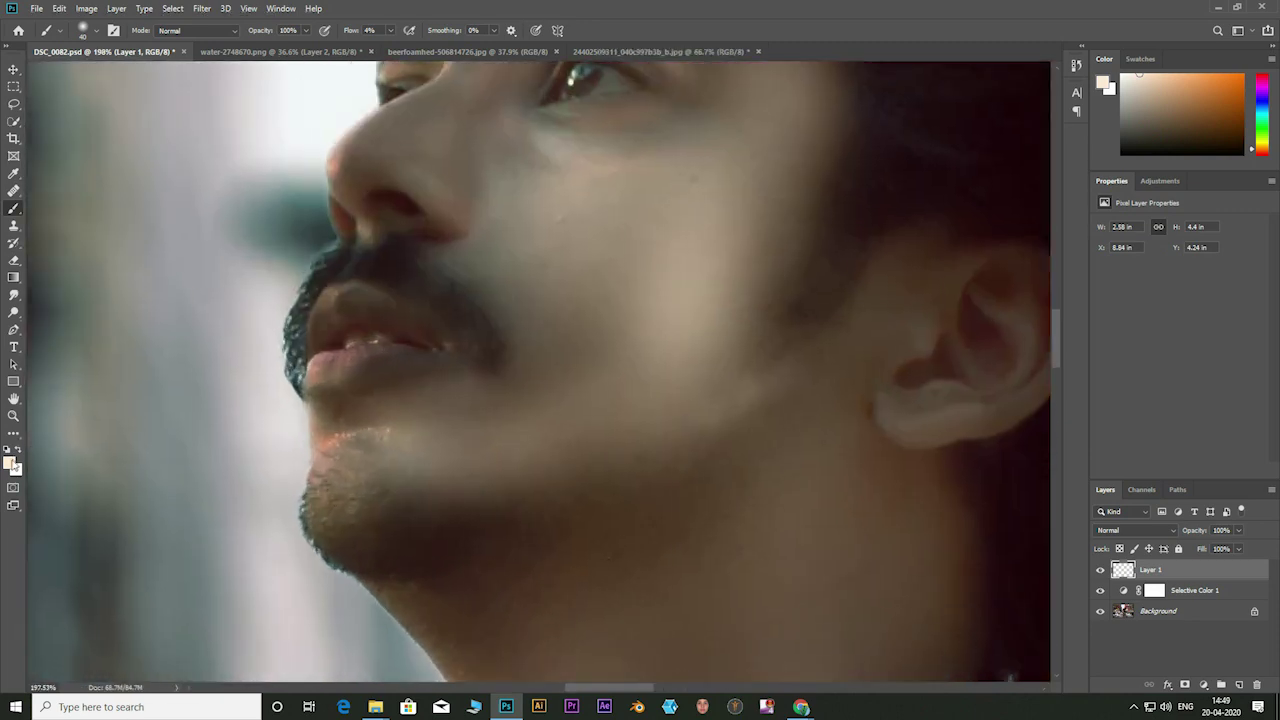
left_click(10, 461)
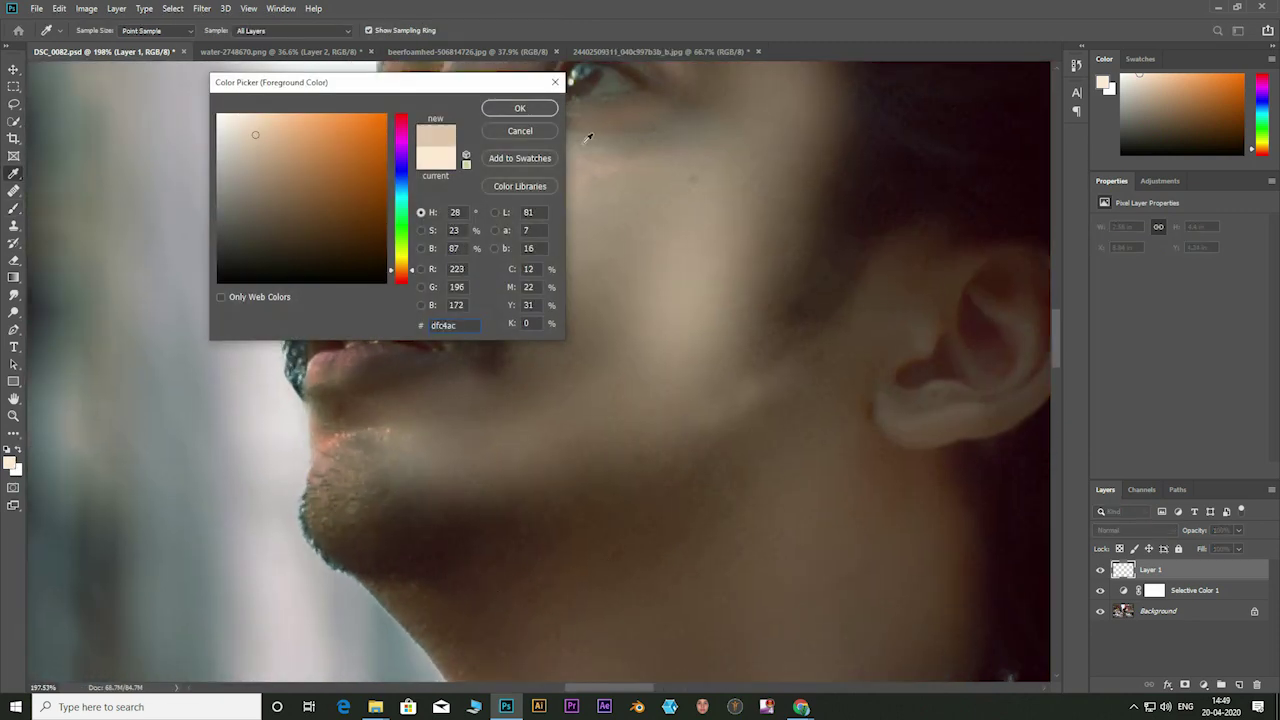
left_click(520, 108)
scroll(465, 451, "down", 3)
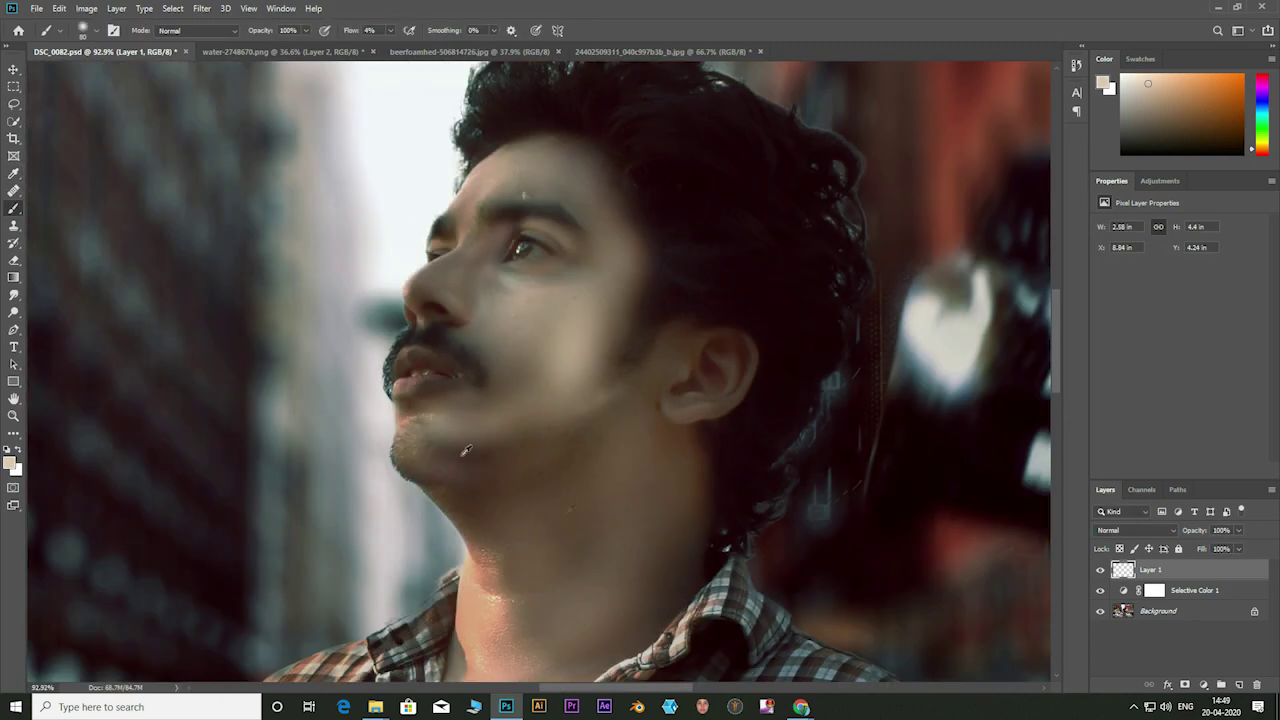
scroll(465, 451, "up", 2)
scroll(506, 443, "down", 4)
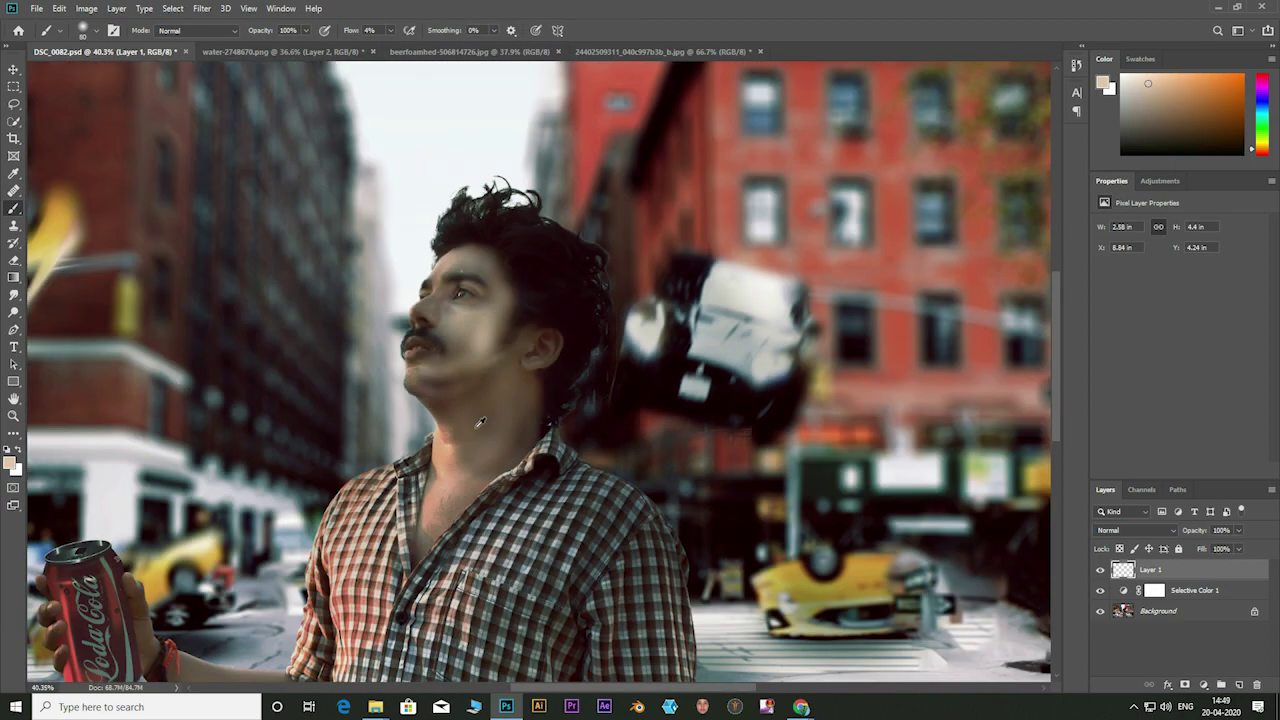
Step: Apply a Gaussian Blur of about 29 pixels to the skin layer
left_click(202, 9)
left_click(405, 209)
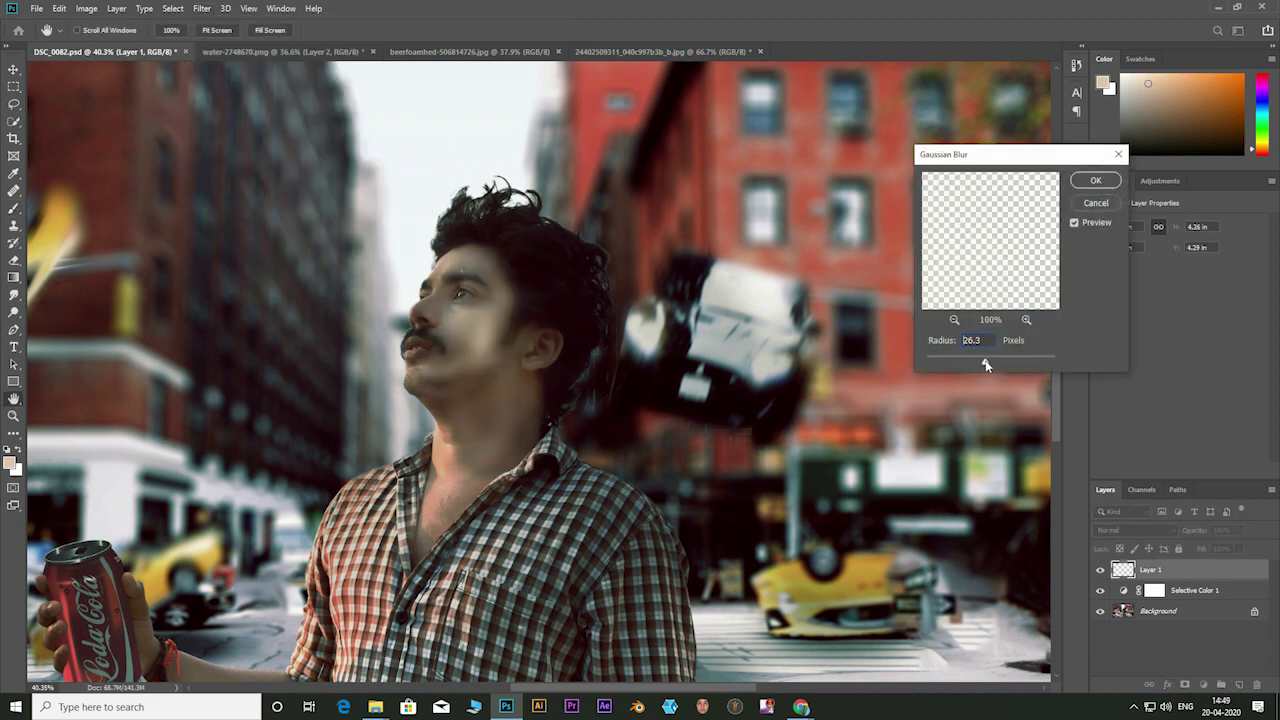
left_click_drag(986, 365, 987, 367)
left_click(1094, 181)
key("b")
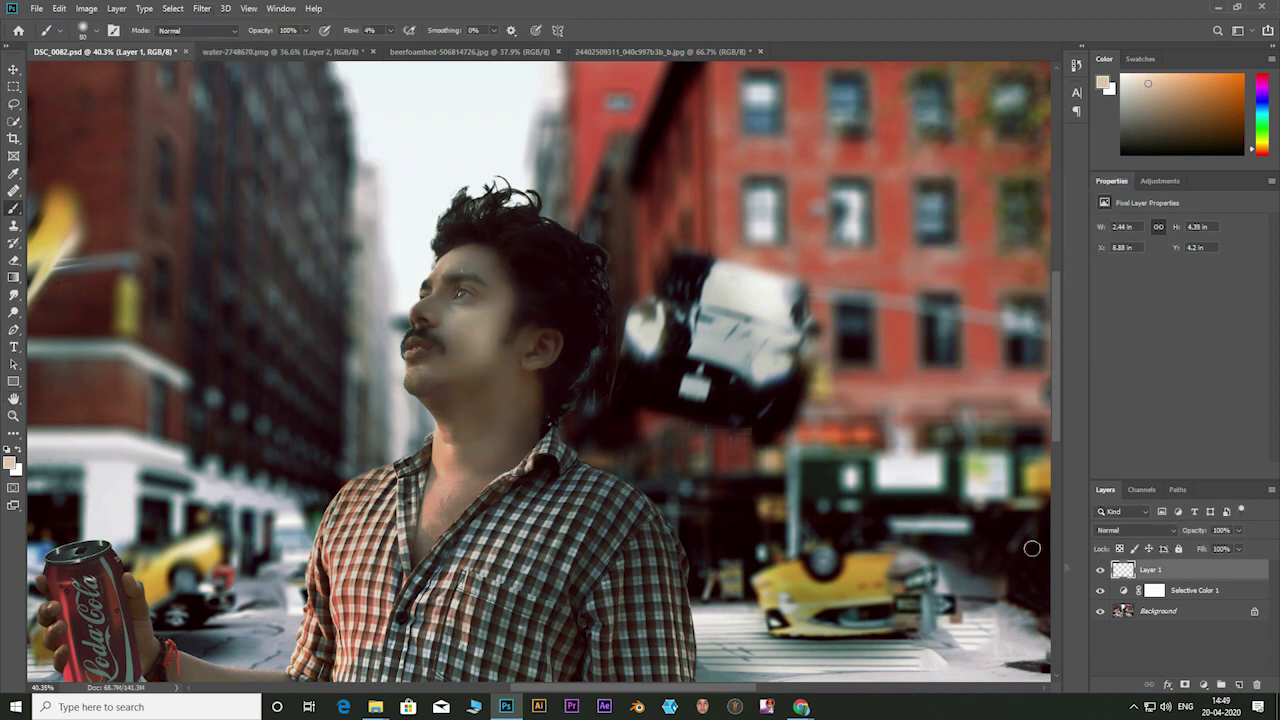
Step: Lower the skin layer to 61% opacity and paint more tone over ear and neck with a larger brush
left_click(1240, 531)
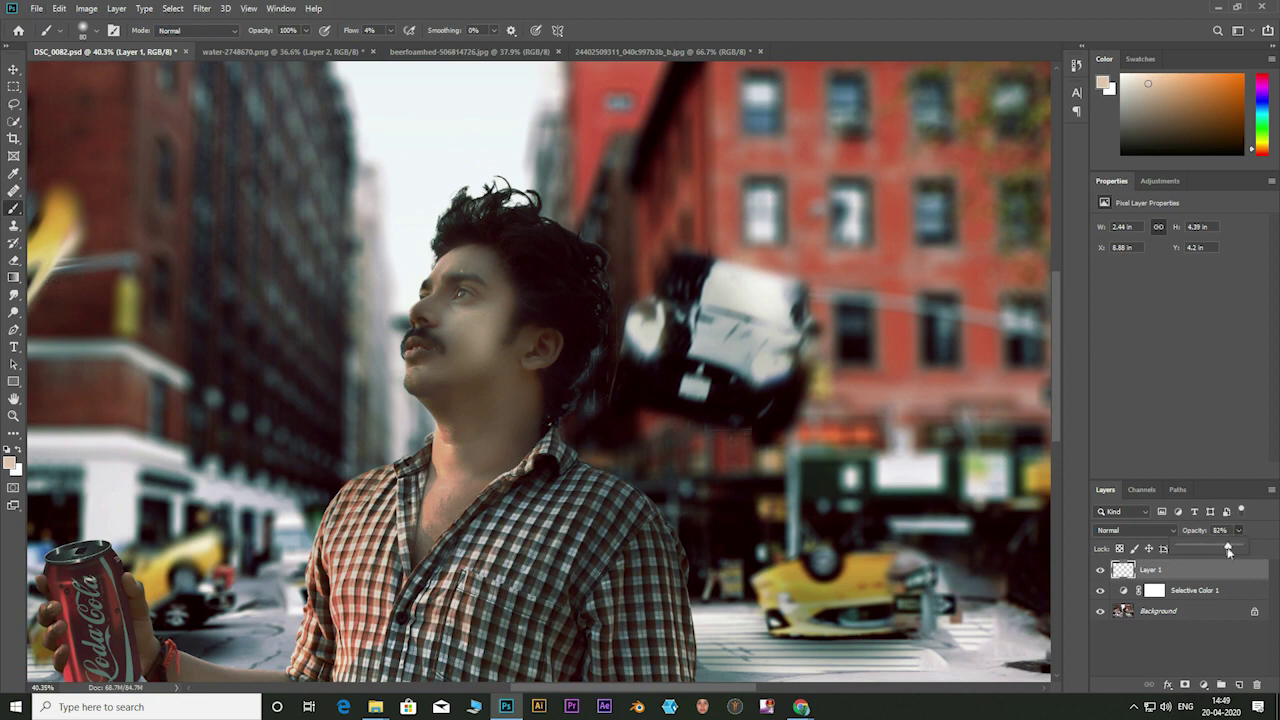
left_click_drag(1236, 546, 1215, 546)
key("ctrl+0")
scroll(545, 353, "up", 3)
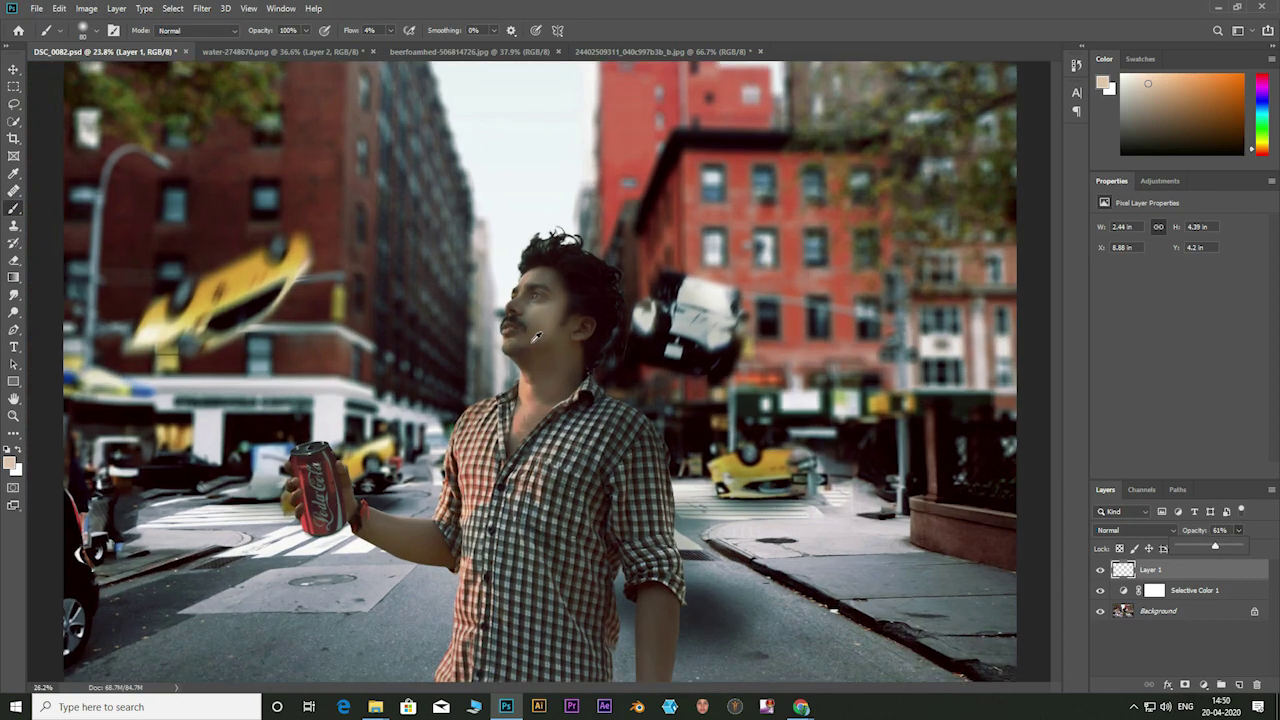
scroll(545, 353, "up", 3)
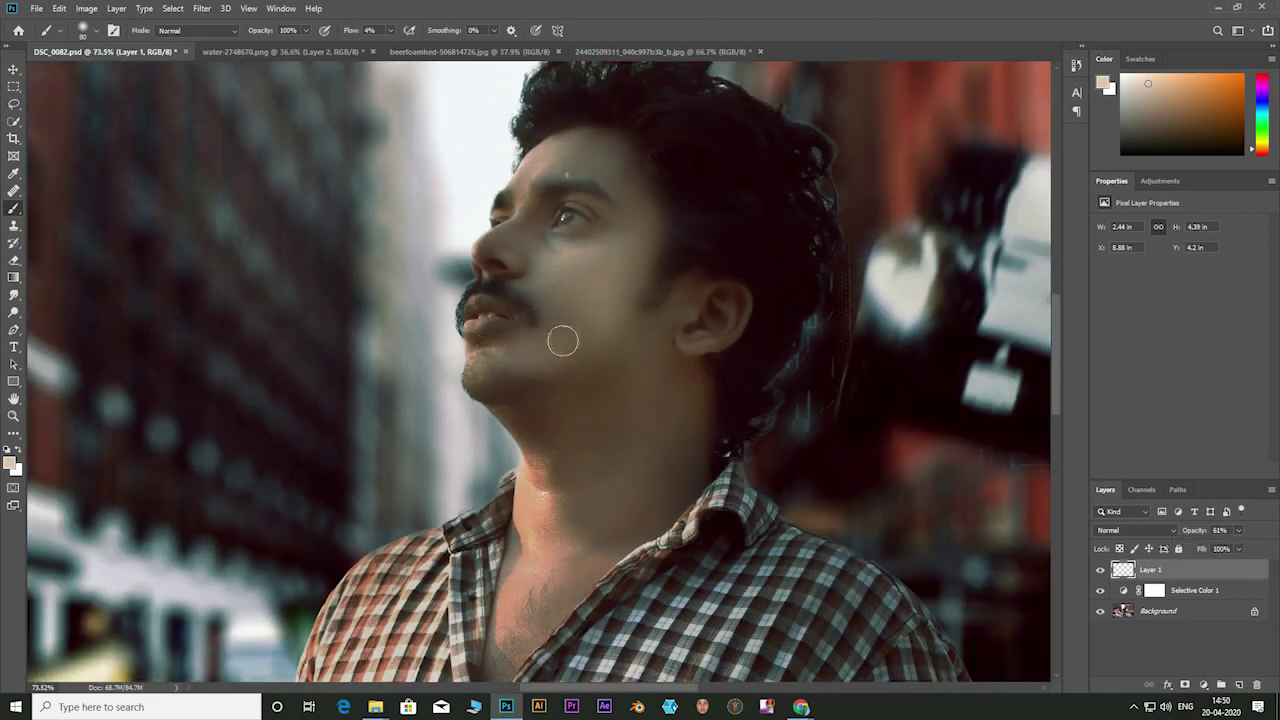
key("bracketright")
key("bracketright")
key("bracketright")
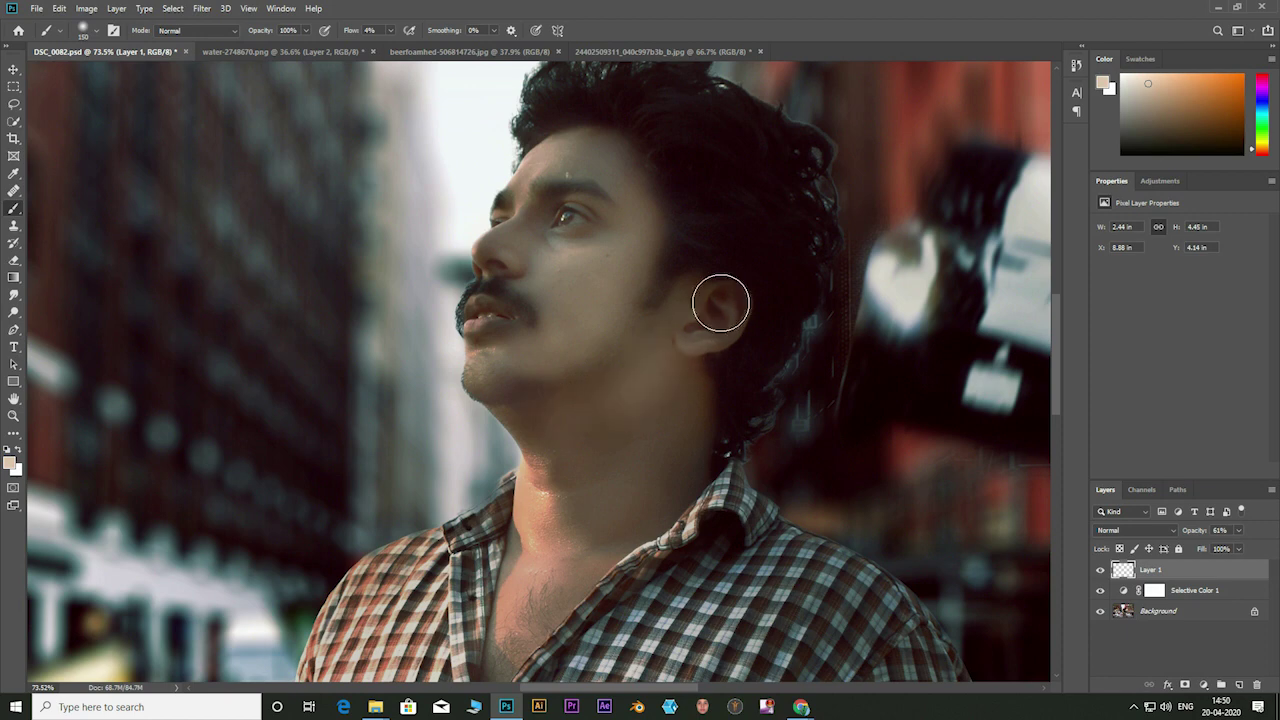
left_click_drag(720, 300, 543, 466)
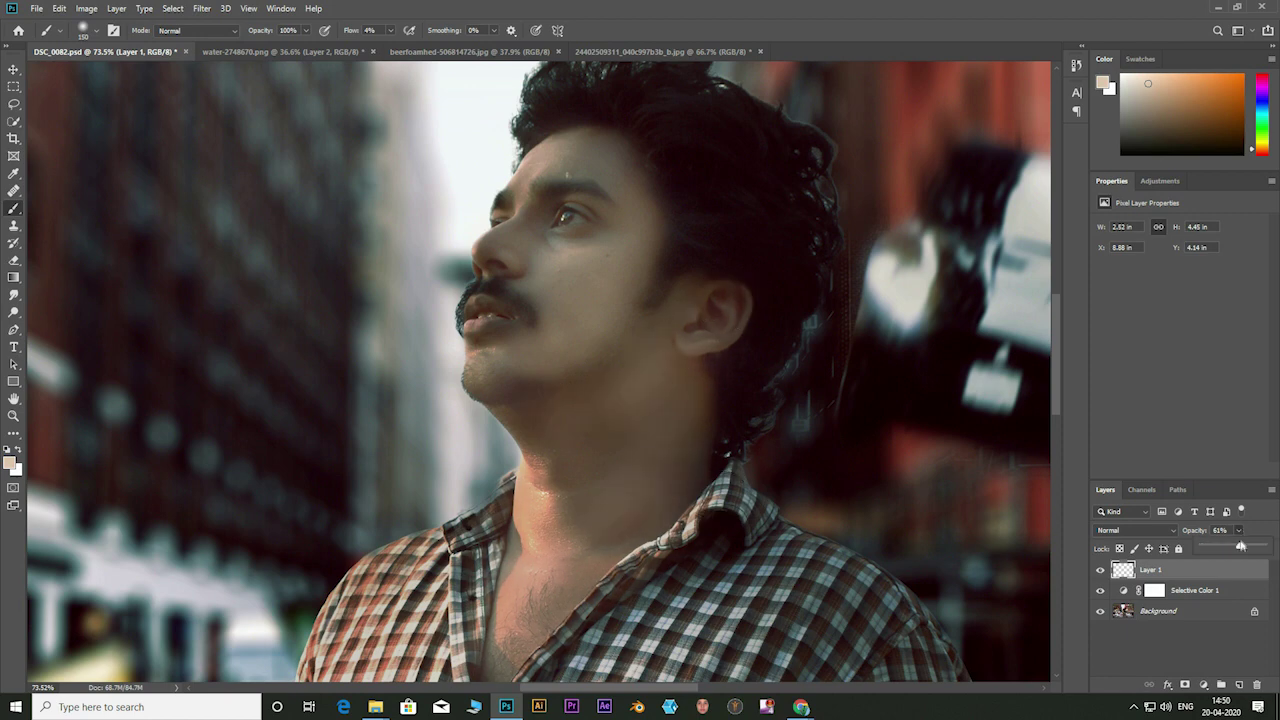
left_click_drag(1231, 549, 1220, 551)
Step: Merge Layer 1 through Background into a single layer
left_click(1180, 662)
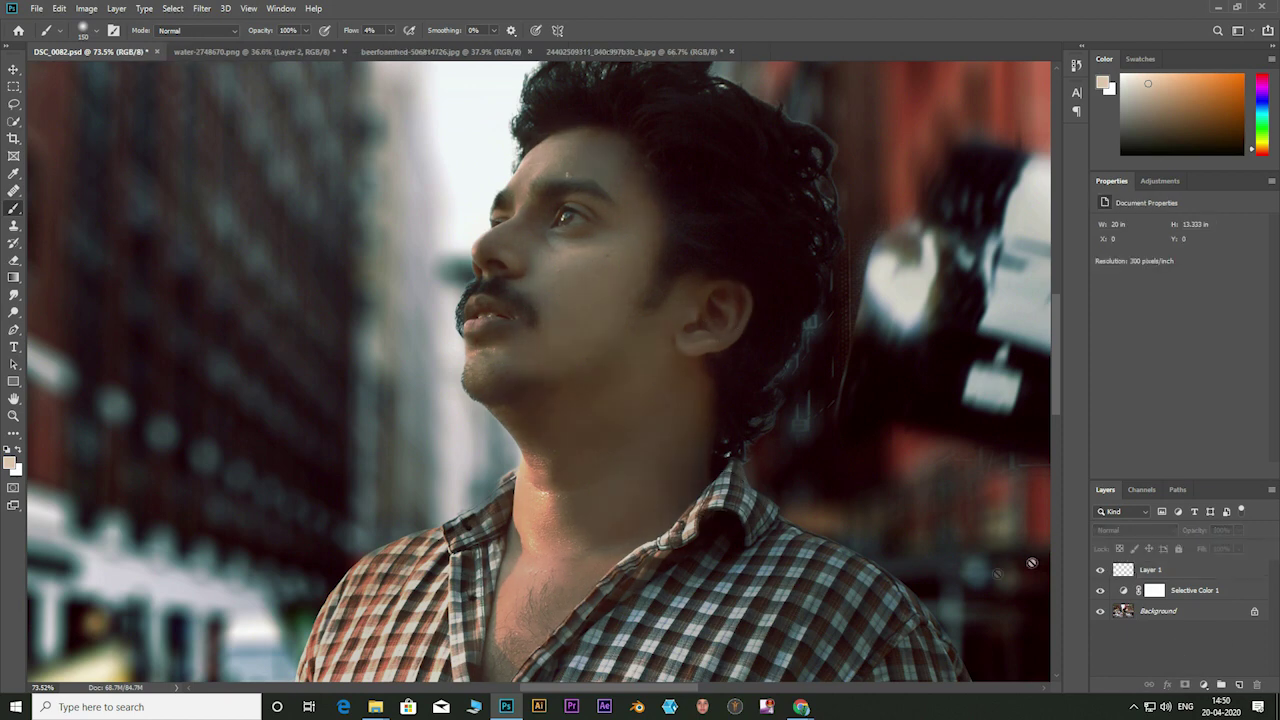
key("ctrl+0")
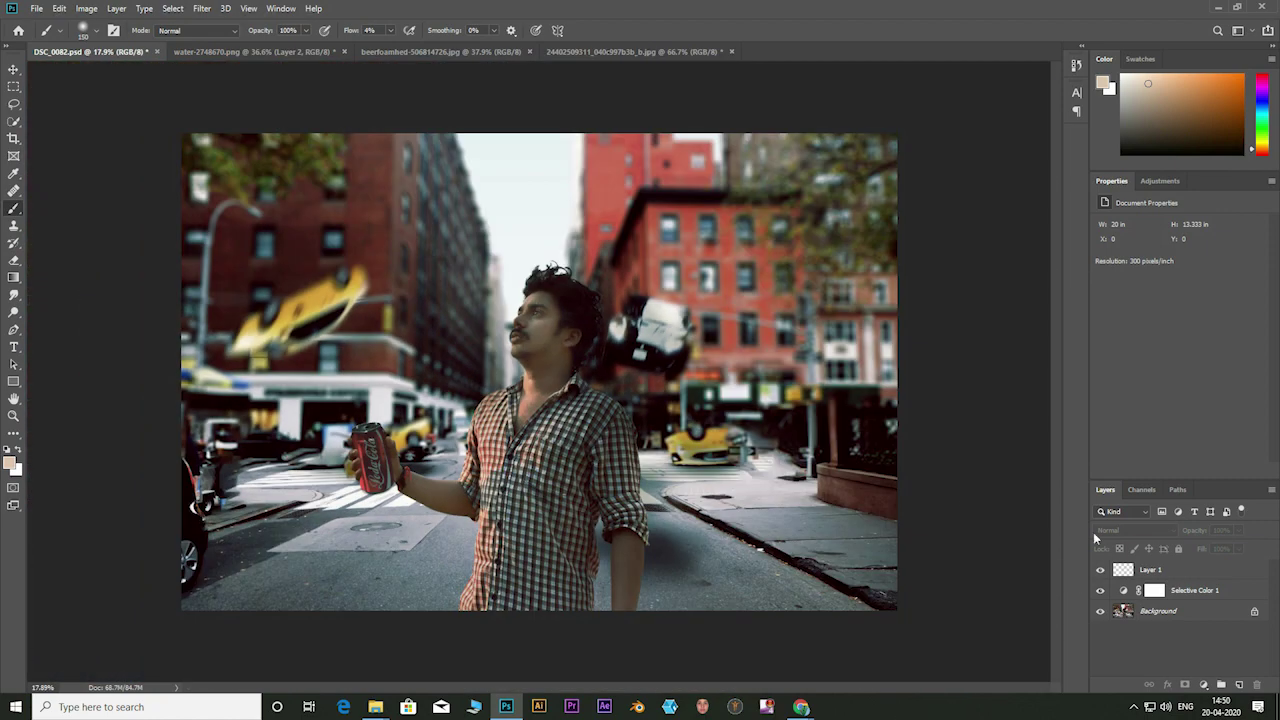
left_click(1189, 611)
left_click(1175, 569, "shift")
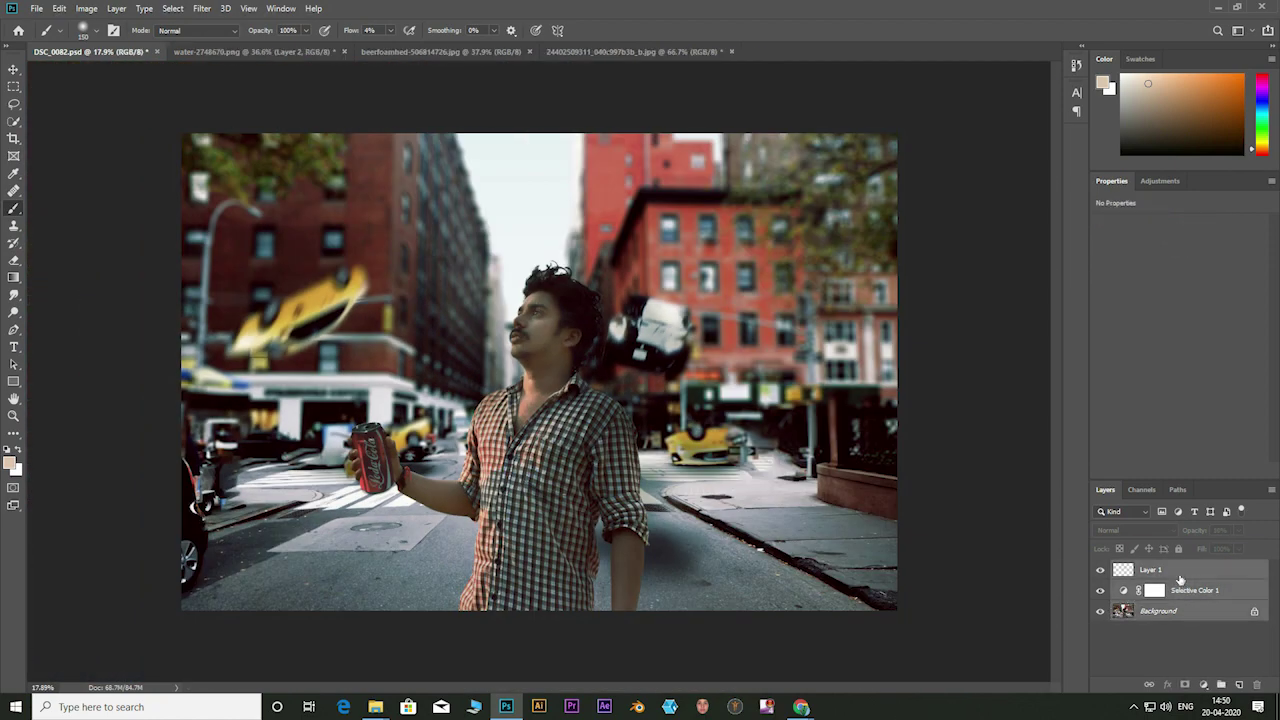
right_click(1180, 578)
left_click(1126, 405)
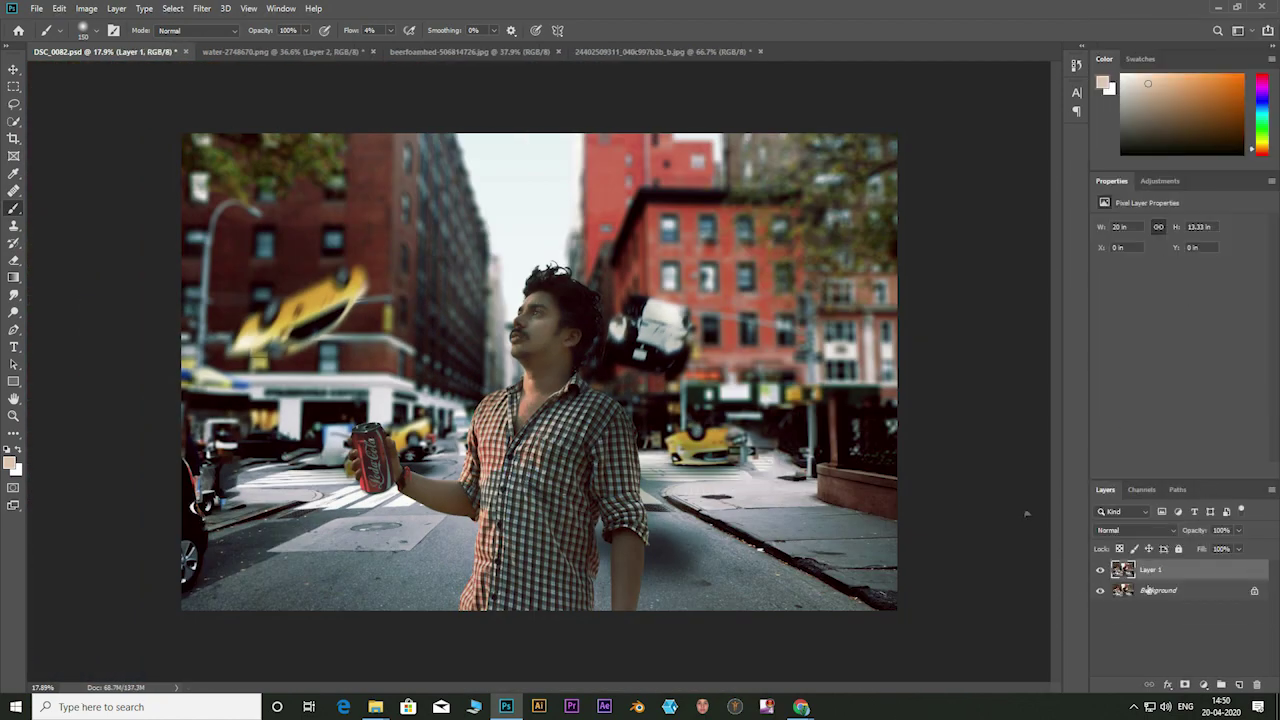
Step: Apply a Camera Raw Filter with Texture +100 and Clarity +38
left_click(202, 8)
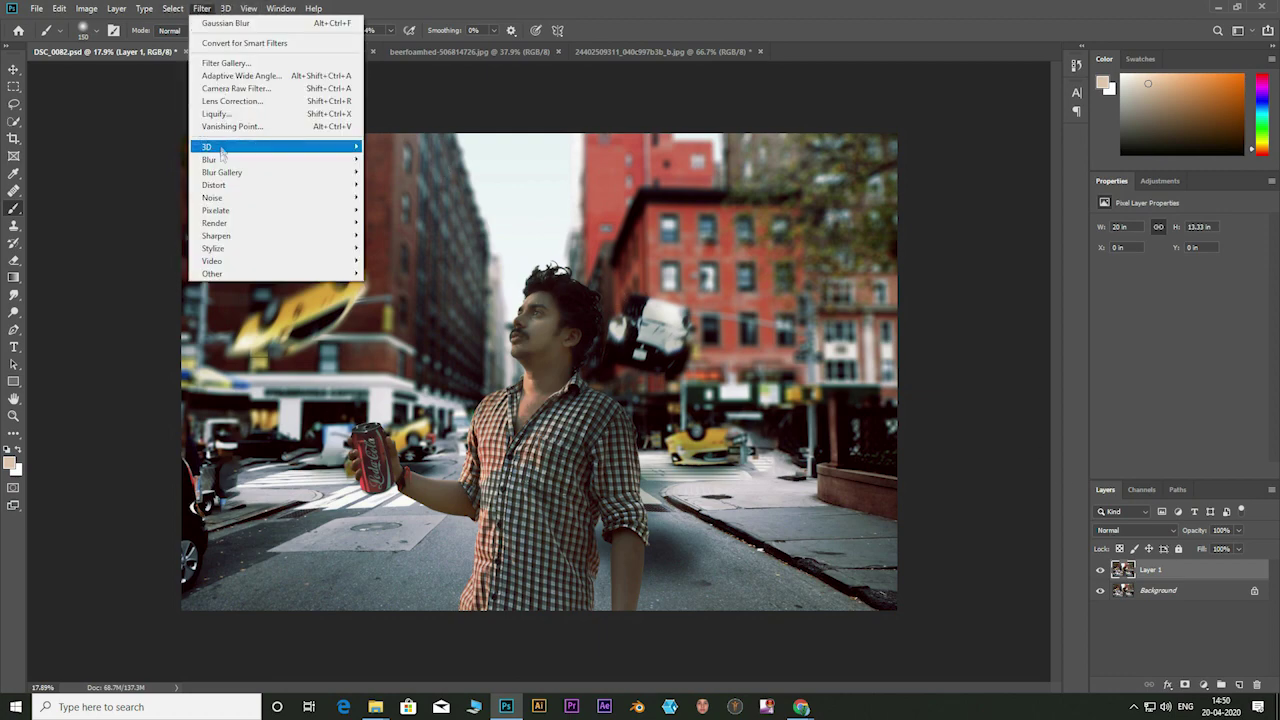
left_click(240, 88)
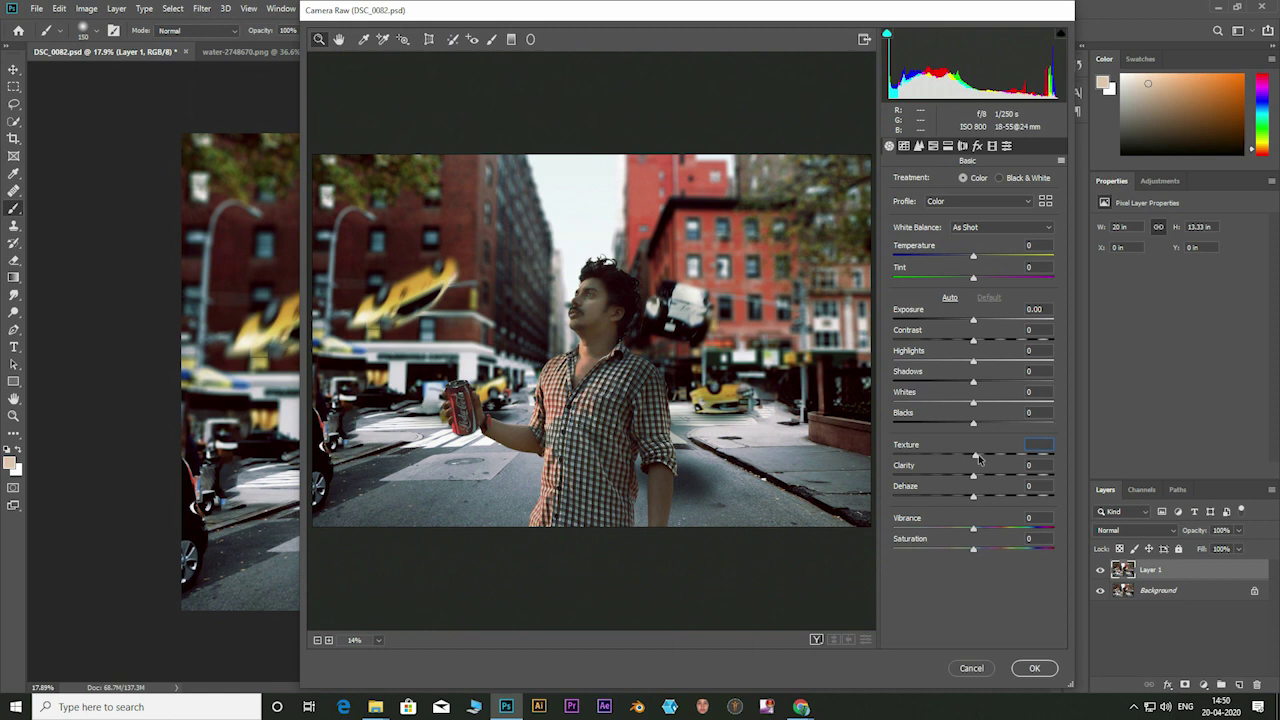
mouse_move(978, 458)
left_mouse_down()
mouse_move(1046, 458)
mouse_move(1003, 479)
left_mouse_up()
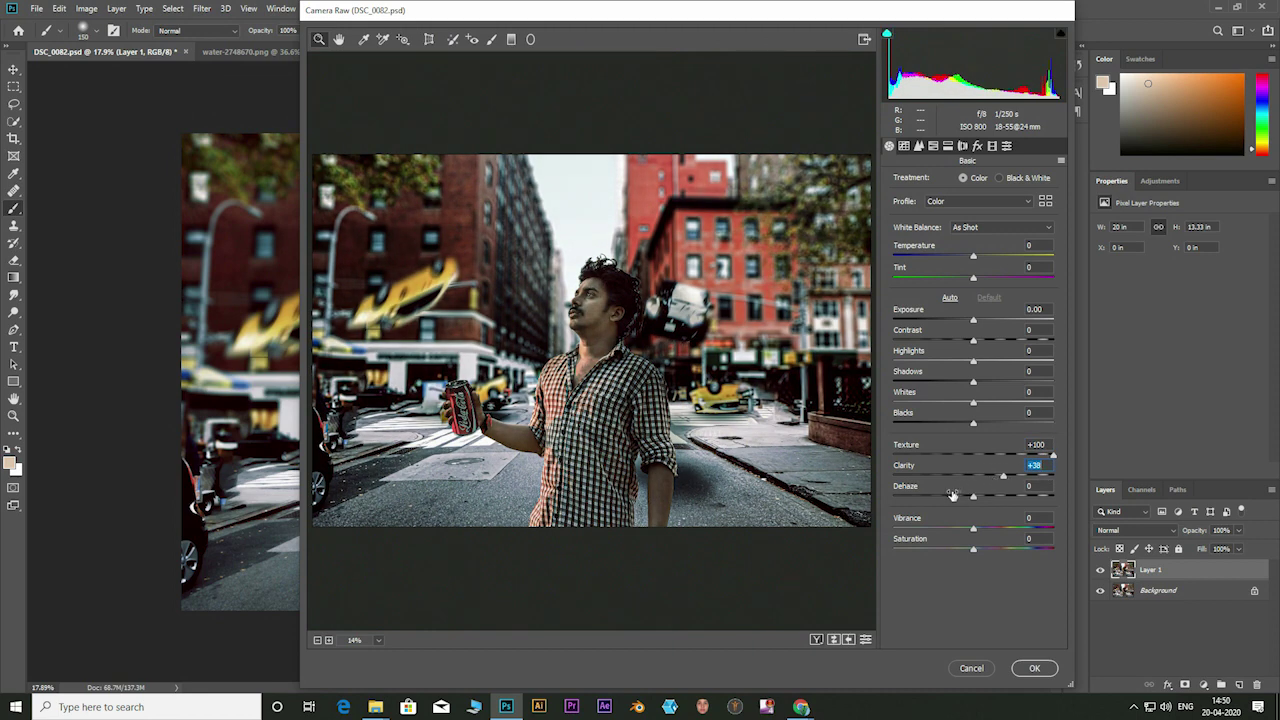
left_click(1035, 669)
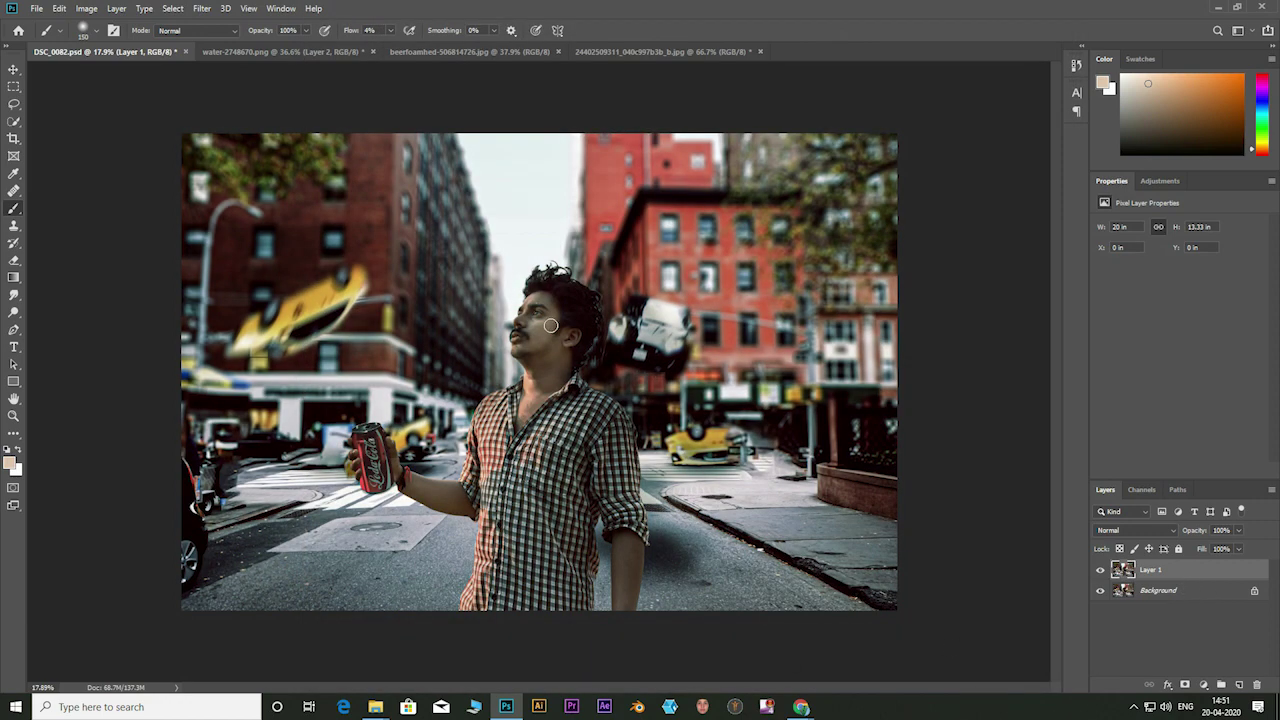
Step: Add an inverted black mask to the sharpened layer and temporarily drop its opacity to 42%
left_click(1203, 685)
key("ctrl+i")
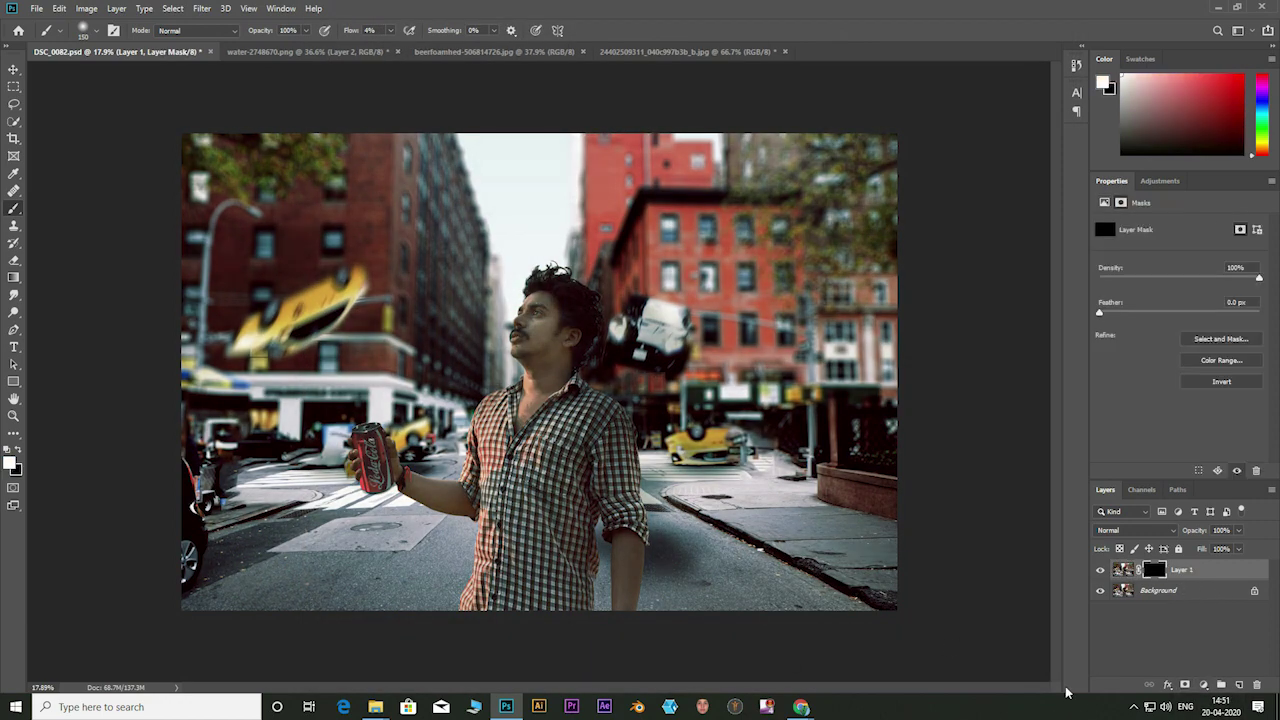
scroll(584, 413, "up", 3)
left_click(1238, 530)
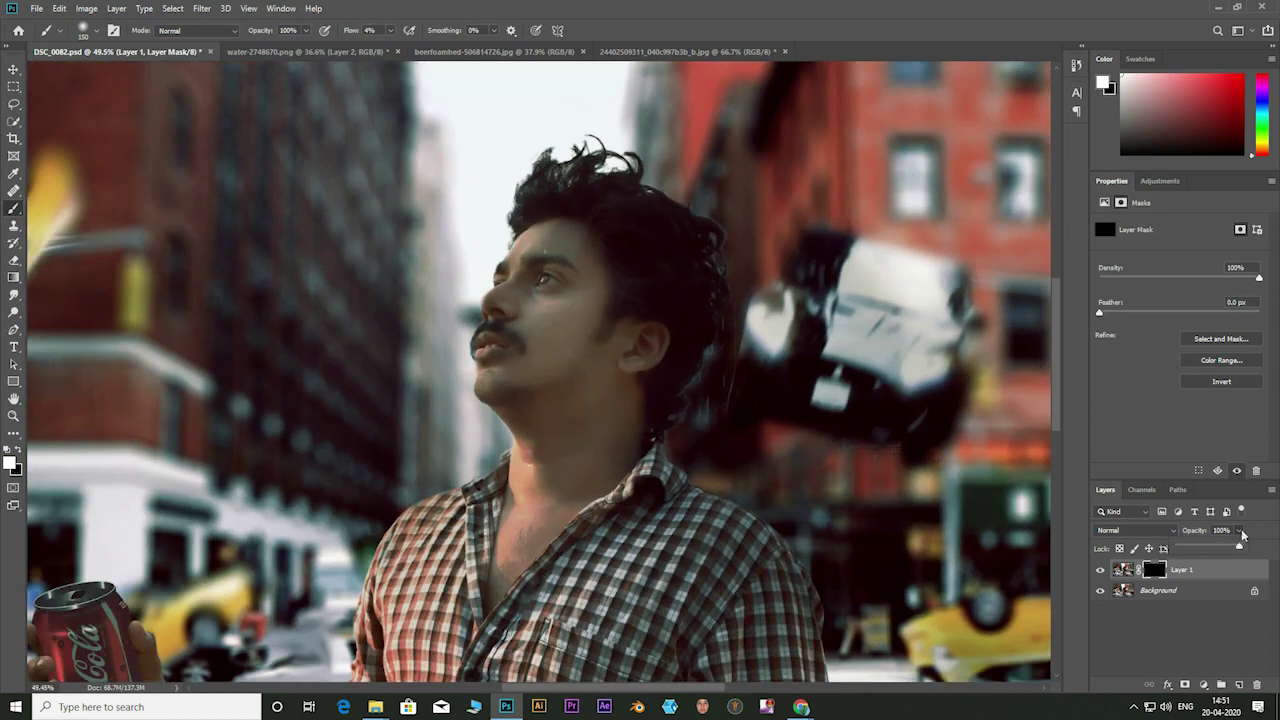
left_click_drag(1244, 546, 1203, 546)
left_click(560, 255)
Step: Paint sharpening back over the face, mustache and jaw at 100% flow, restoring opacity to 100%
left_click_drag(390, 34, 455, 45)
left_click_drag(520, 235, 575, 400)
left_click(1238, 530)
left_click_drag(1203, 546, 1252, 546)
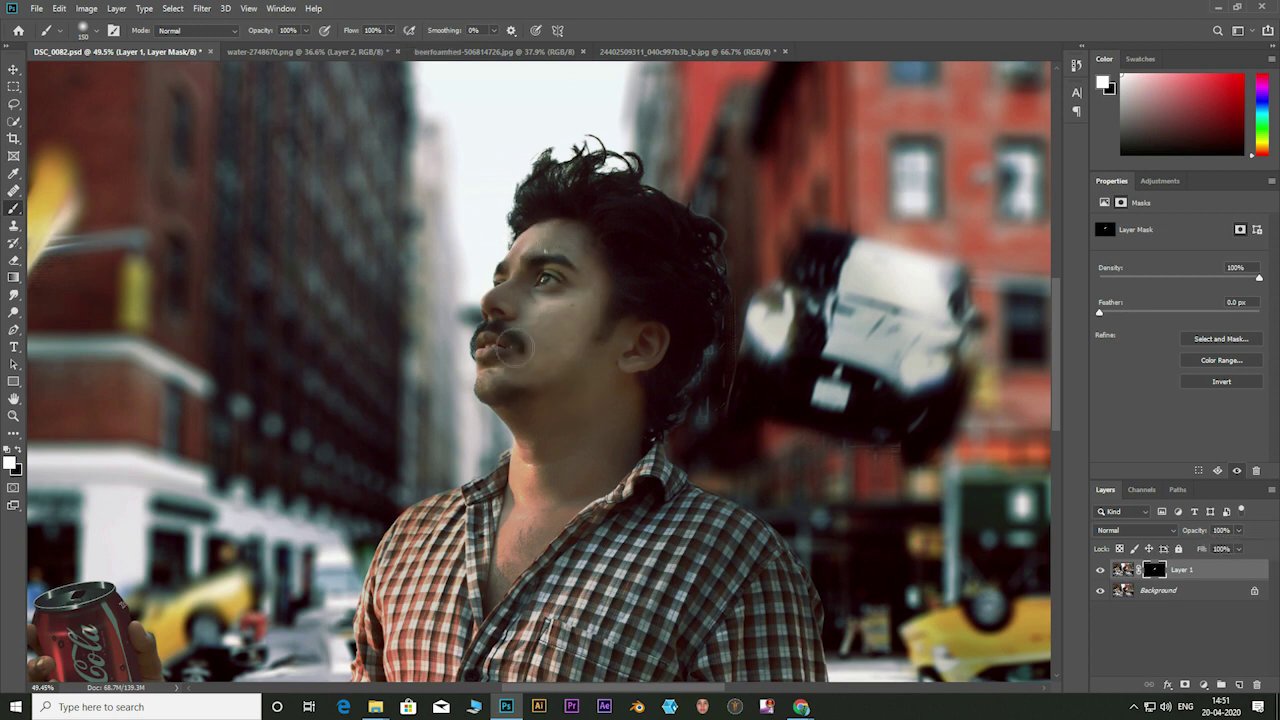
left_click_drag(535, 352, 600, 375)
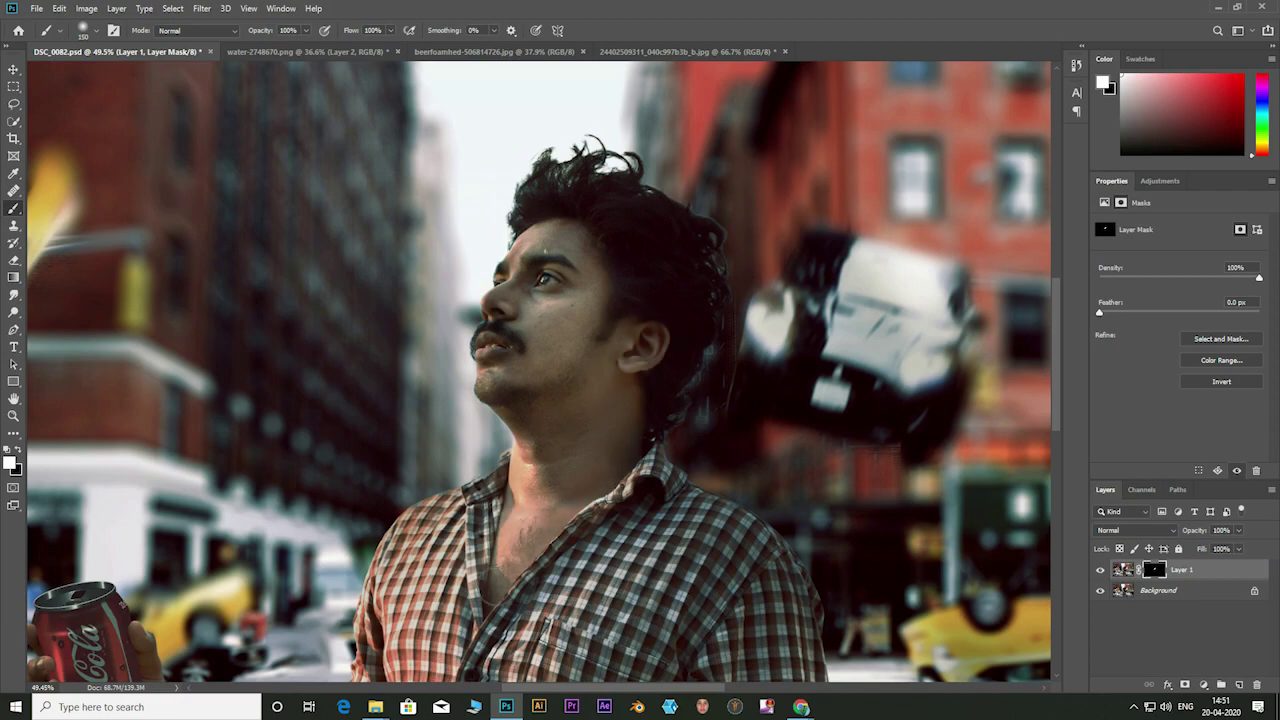
scroll(619, 410, "down", 3)
scroll(484, 493, "up", 4)
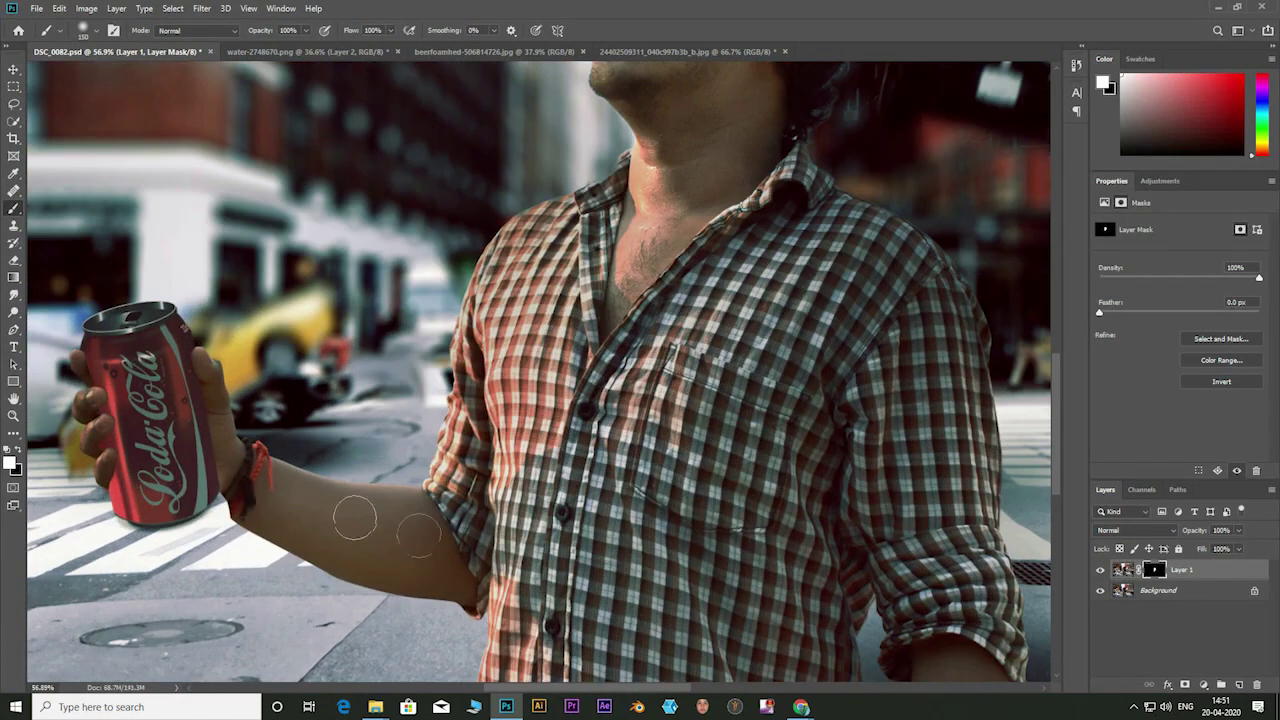
scroll(214, 457, "down", 3)
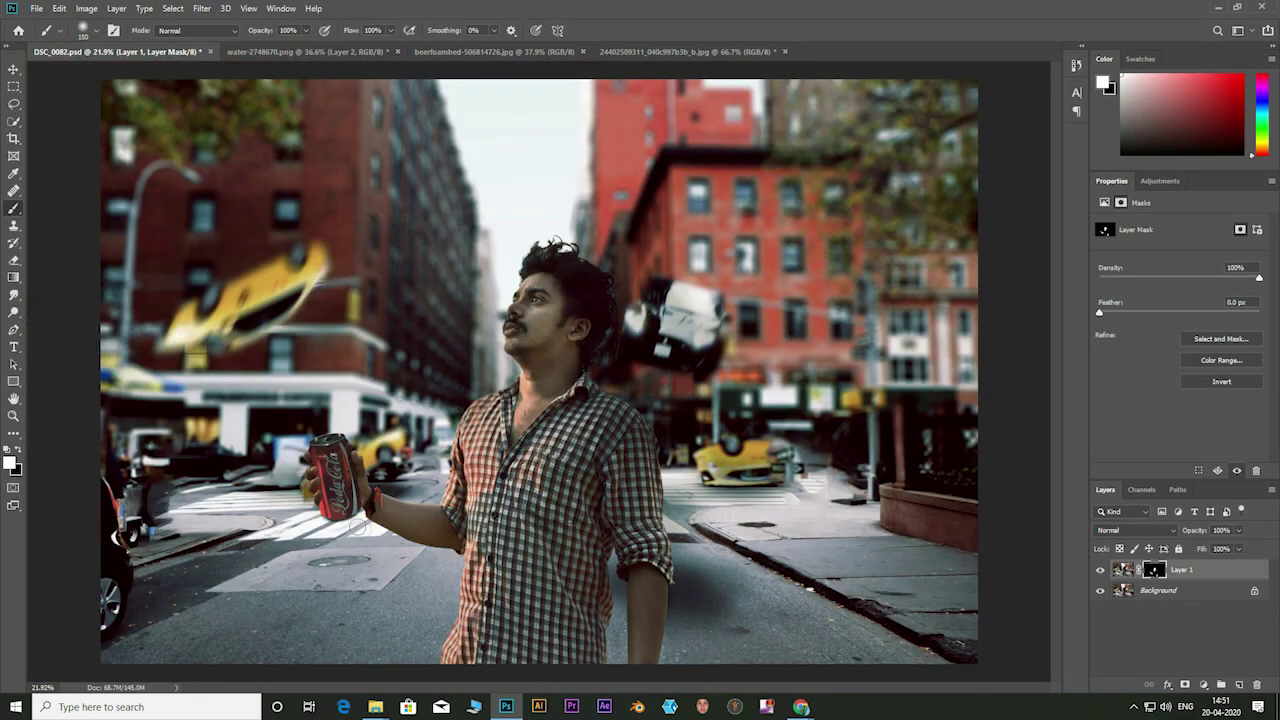
scroll(368, 520, "up", 1)
scroll(368, 520, "up", 3)
scroll(368, 520, "up", 2)
Step: Turn the pen path around the can-to-wrist gap into a selection
scroll(368, 520, "up", 1)
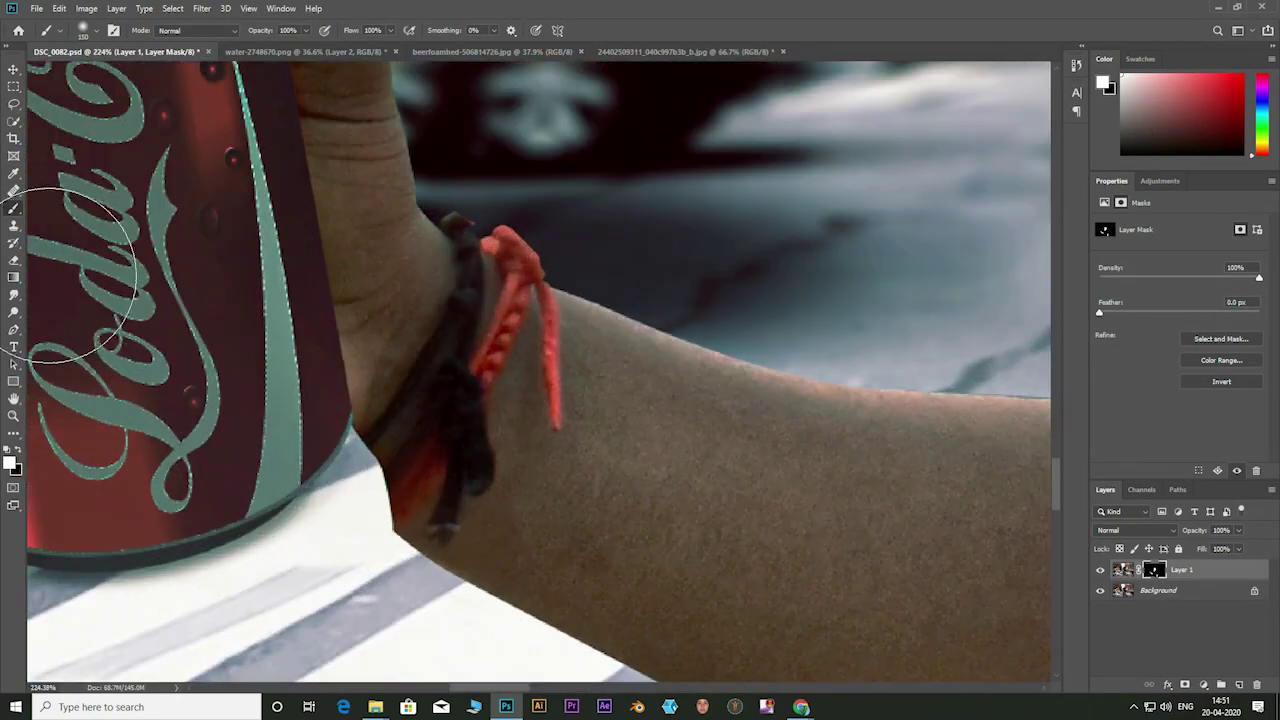
key("p")
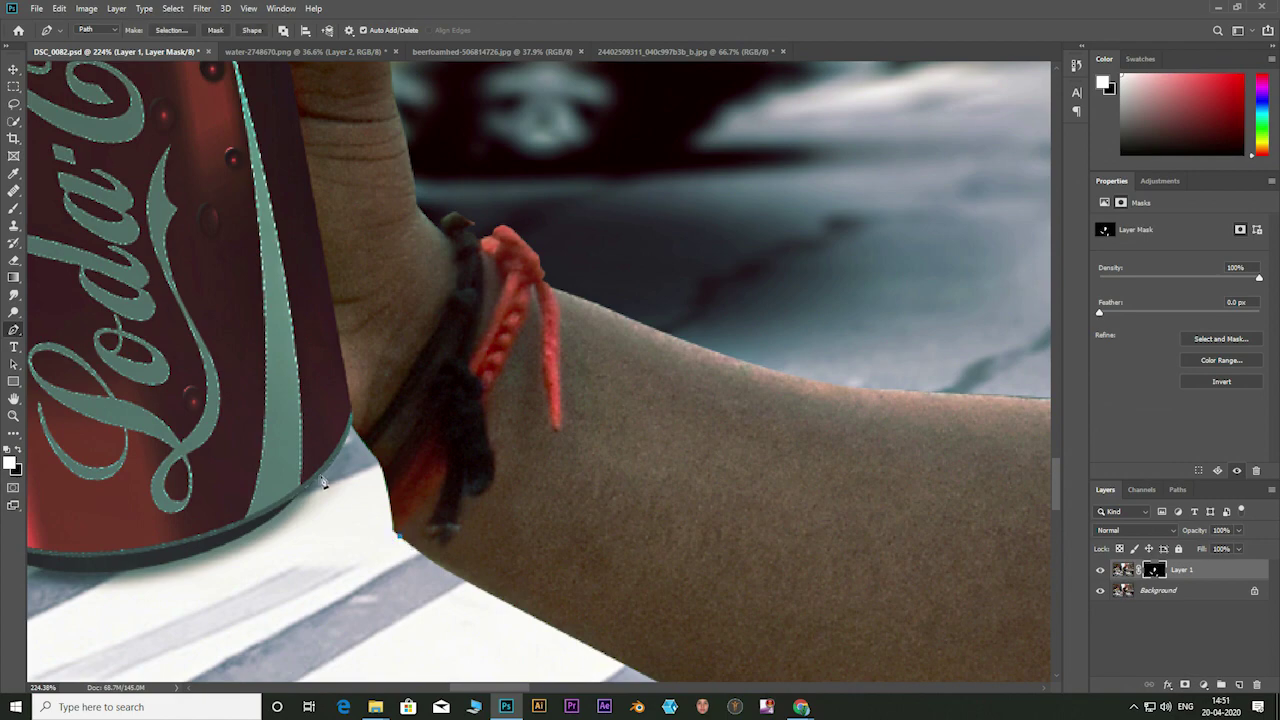
key("ctrl+Return")
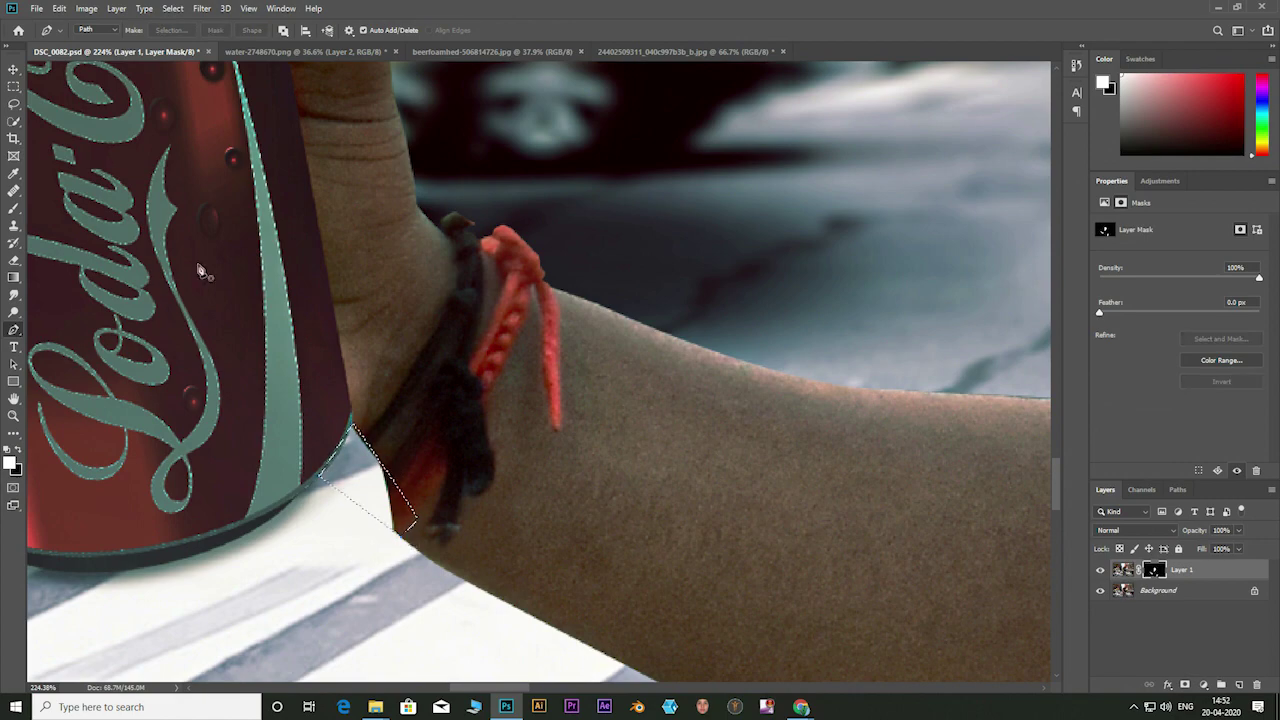
Step: Content-aware fill the gap selection, outputting the result to a new layer
left_click(59, 8)
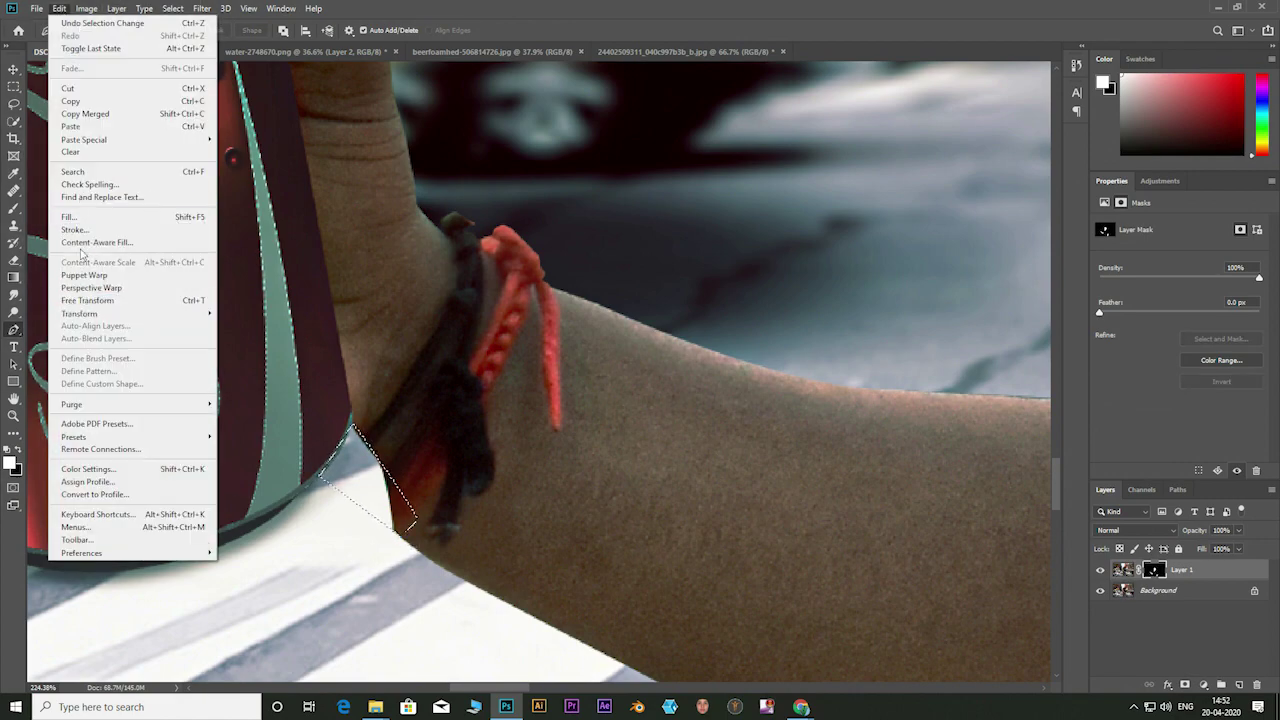
left_click(83, 245)
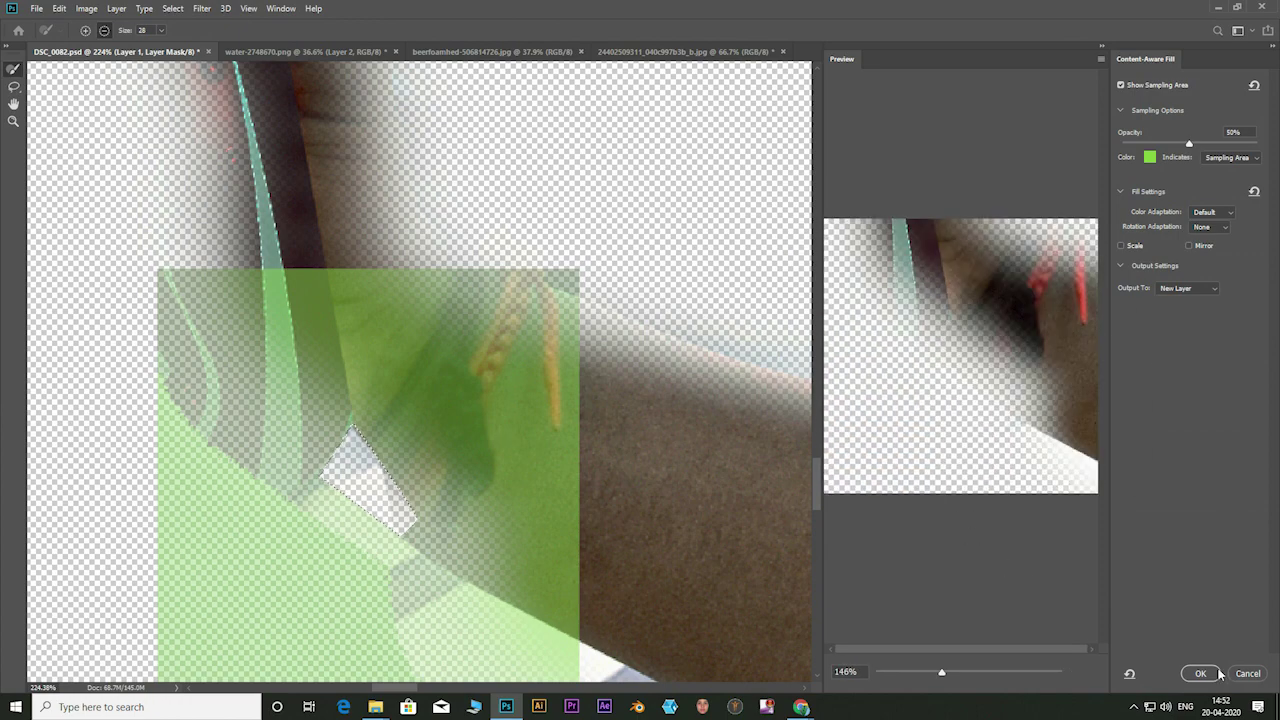
left_click(1218, 673)
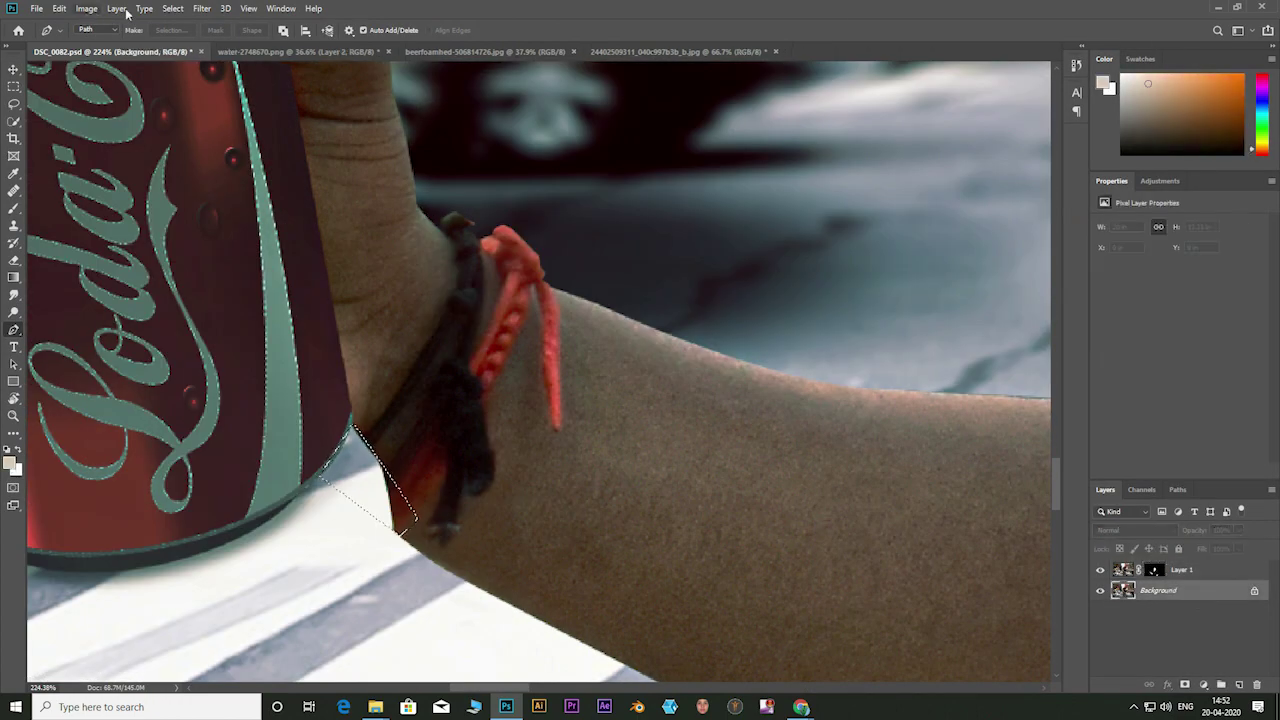
left_click(59, 8)
left_click(83, 242)
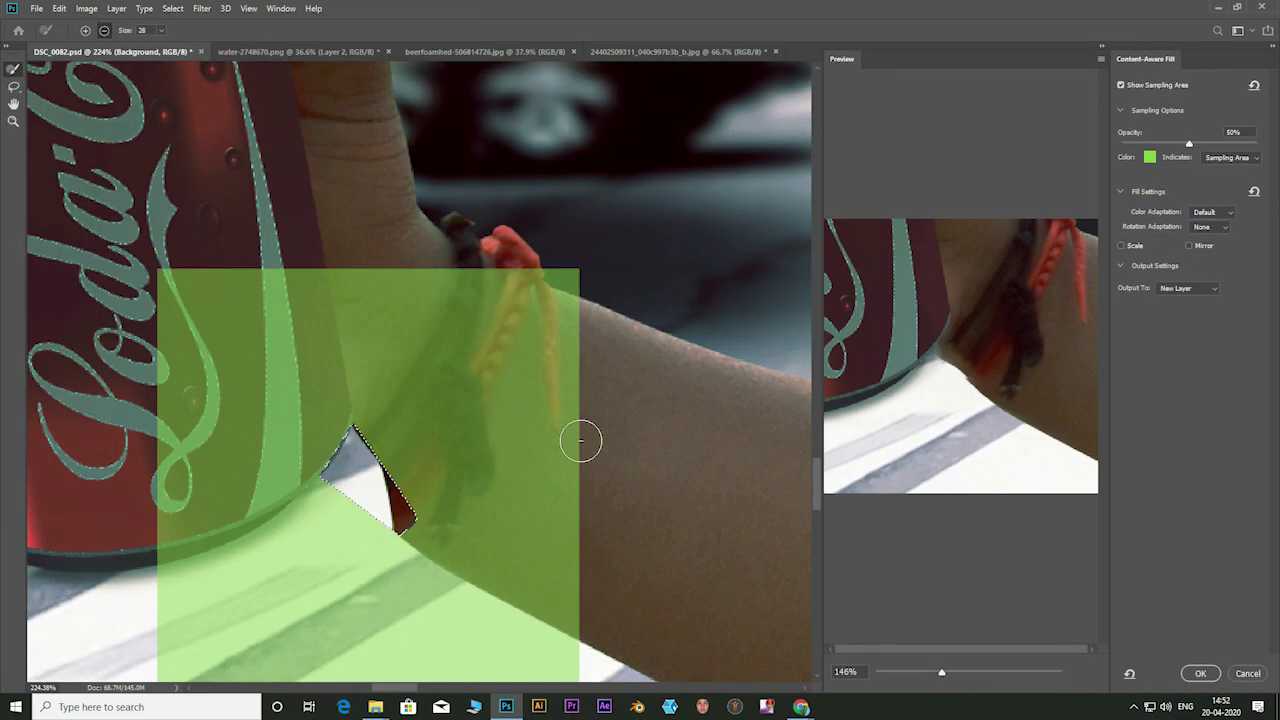
left_click(1200, 673)
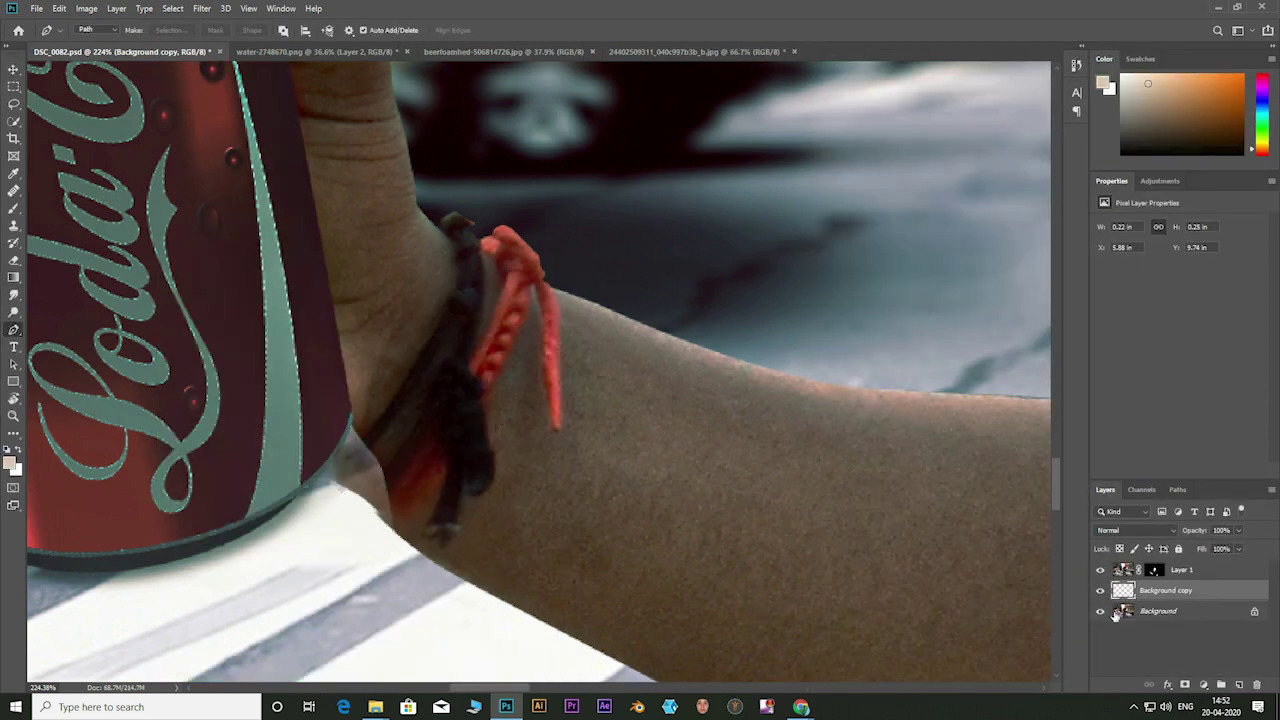
Step: Stretch the filled patch's top corners and nudge it right and down over the gap
key("ctrl+t")
left_click_drag(420, 420, 423, 383)
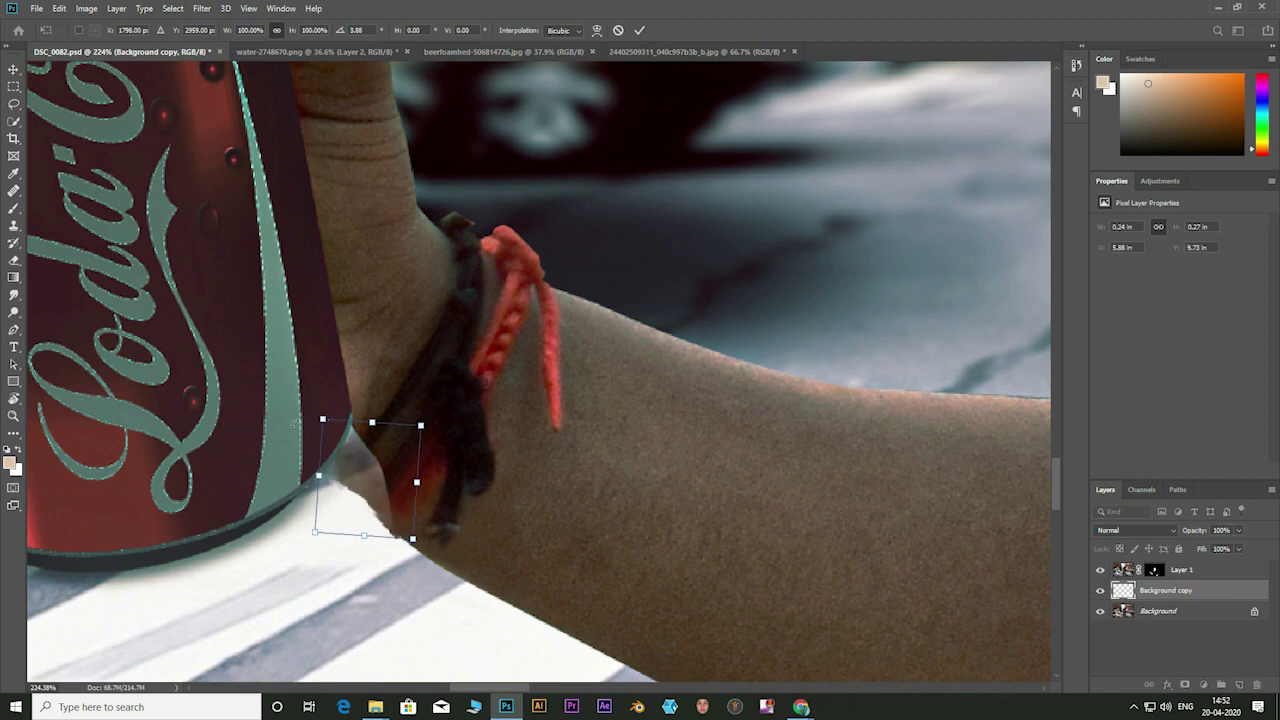
left_click_drag(314, 420, 279, 382)
left_click_drag(372, 462, 391, 470)
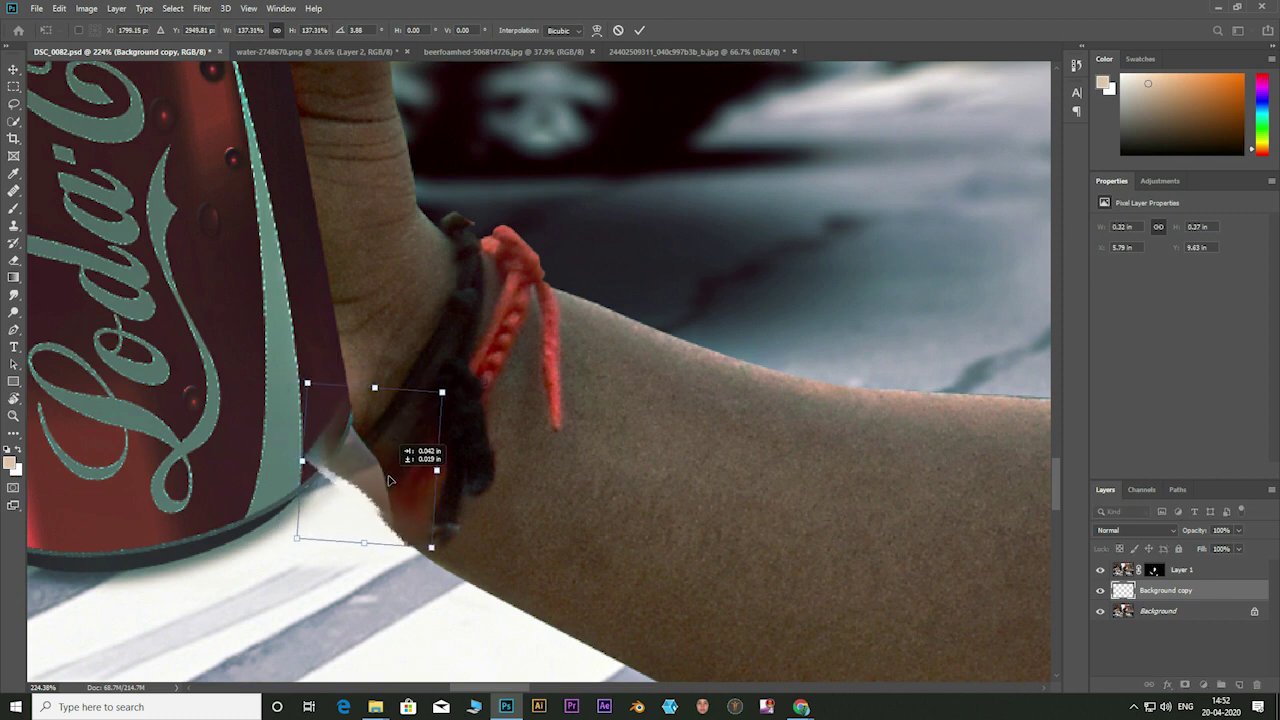
left_click(639, 30)
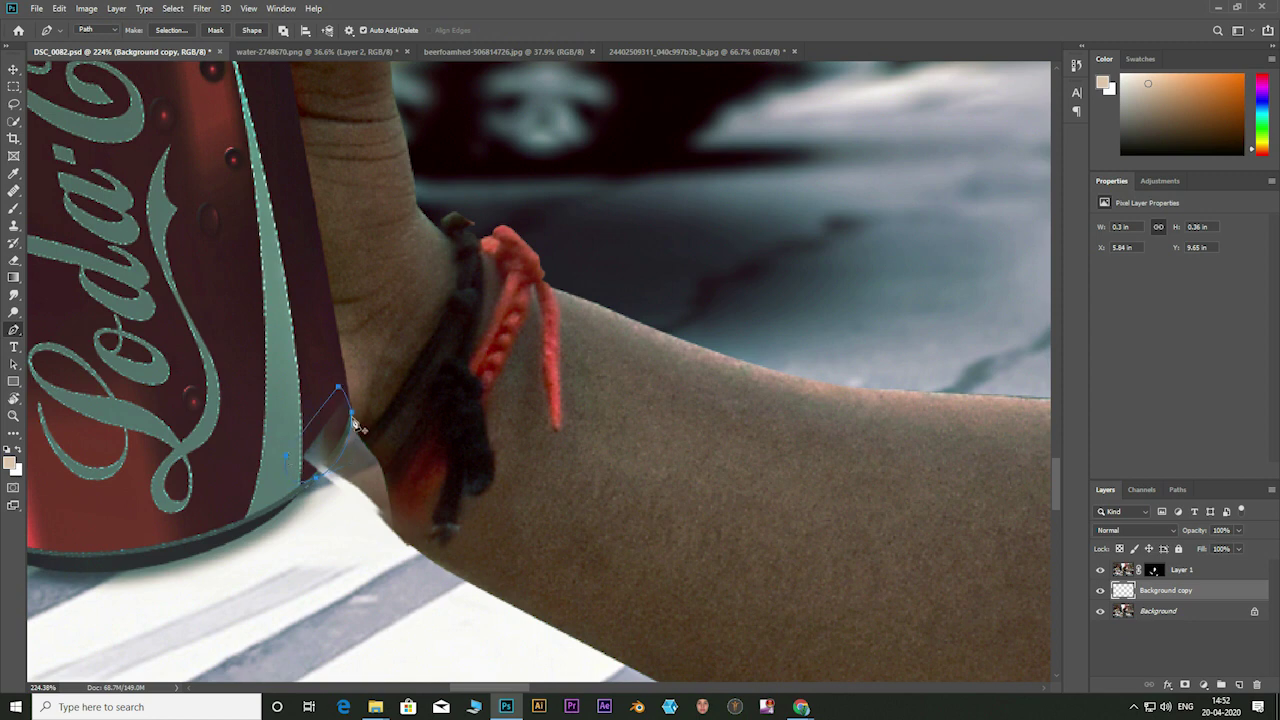
Step: Load the can-edge path as a selection, duplicate the patch, and merge copies into Background copy 4
key("ctrl+Return")
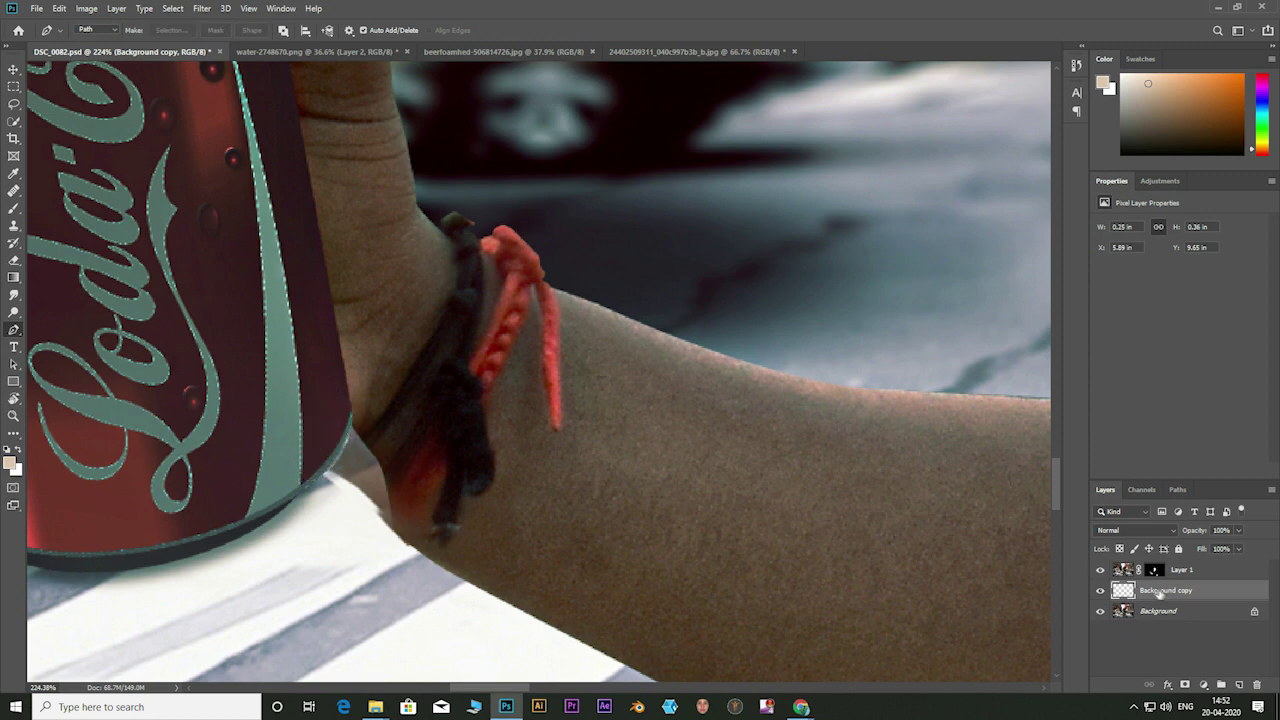
key("ctrl+j")
key("ctrl+j")
key("ctrl+j")
right_click(1190, 655)
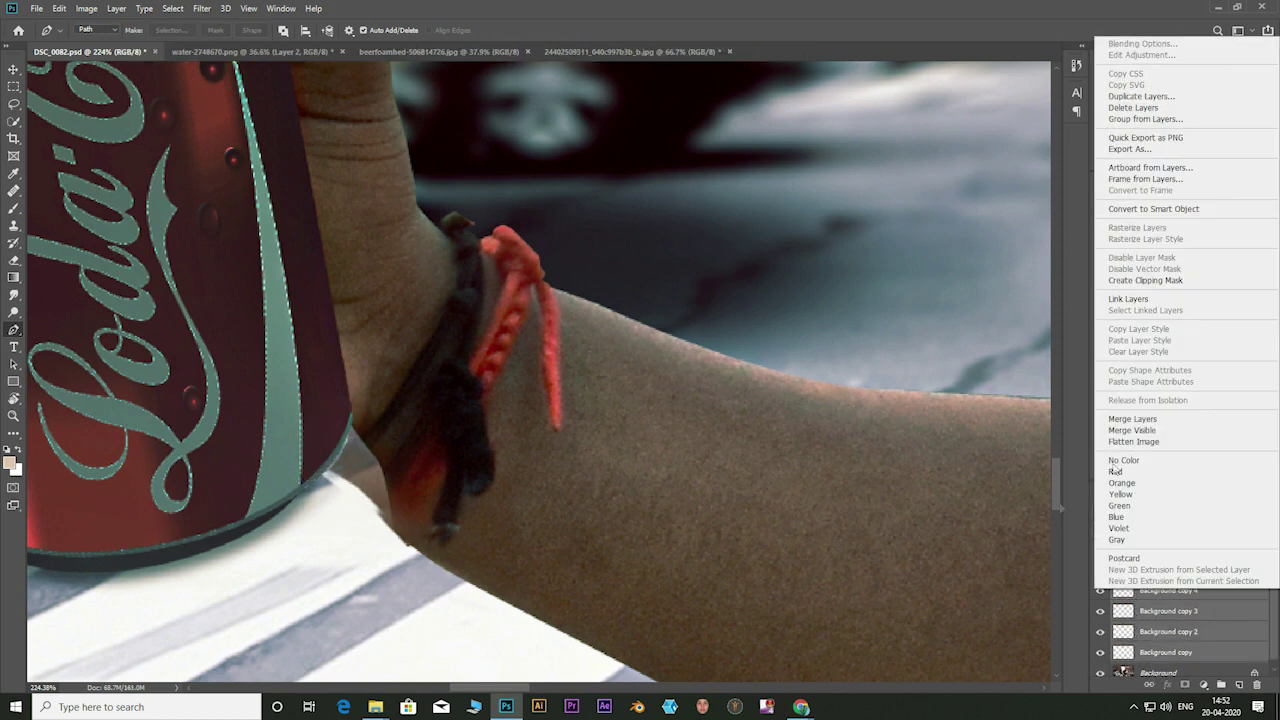
left_click(1144, 426)
key("ctrl+0")
key("ctrl+0")
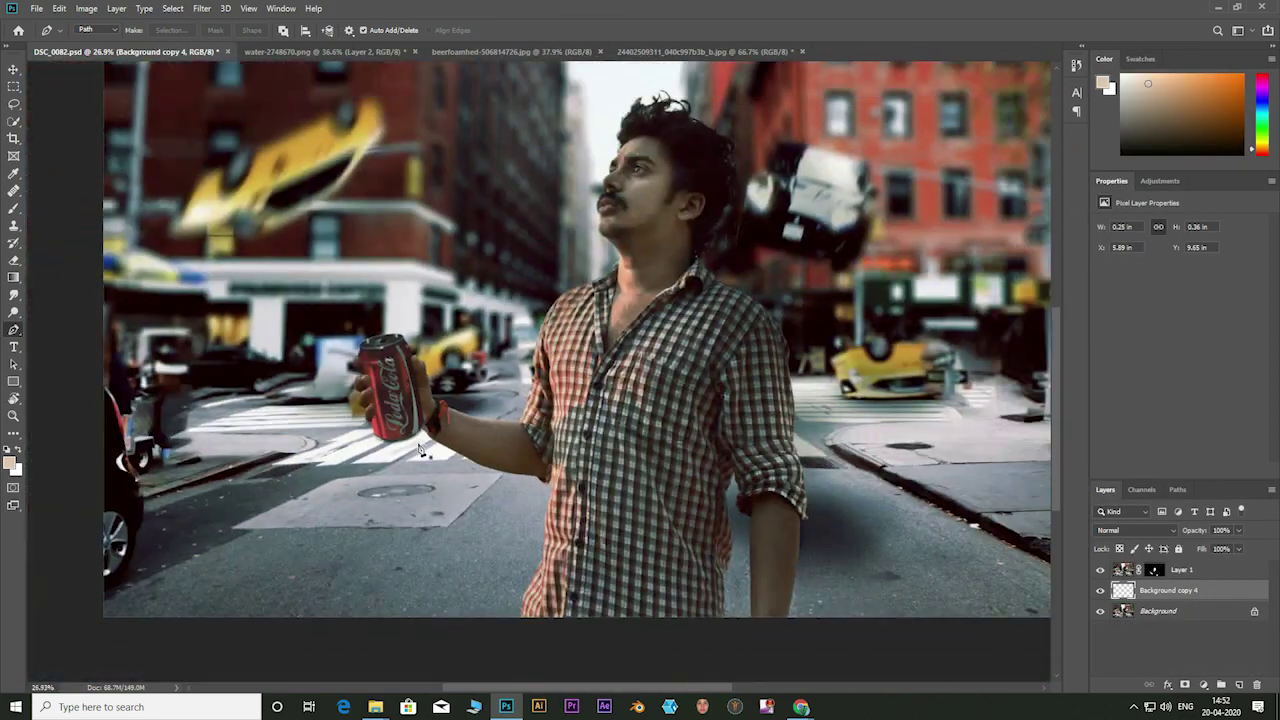
scroll(620, 287, "up", 5)
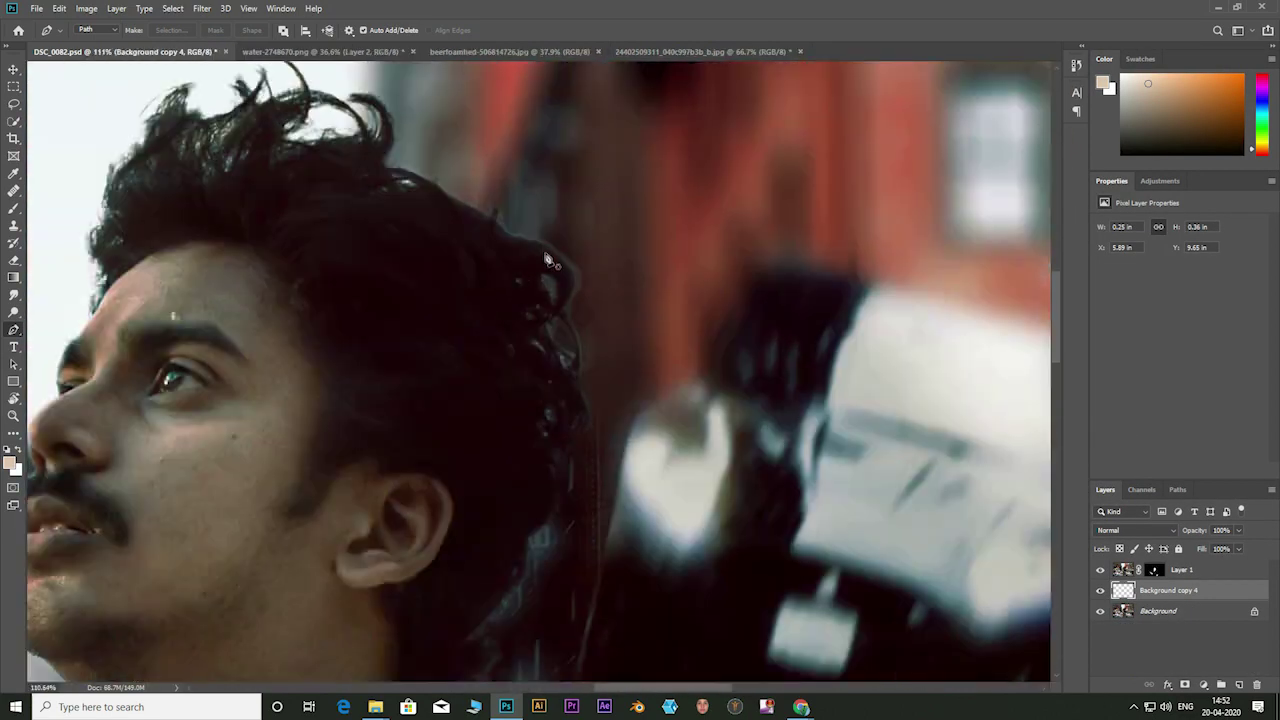
scroll(547, 335, "up", 1)
right_click(1196, 600)
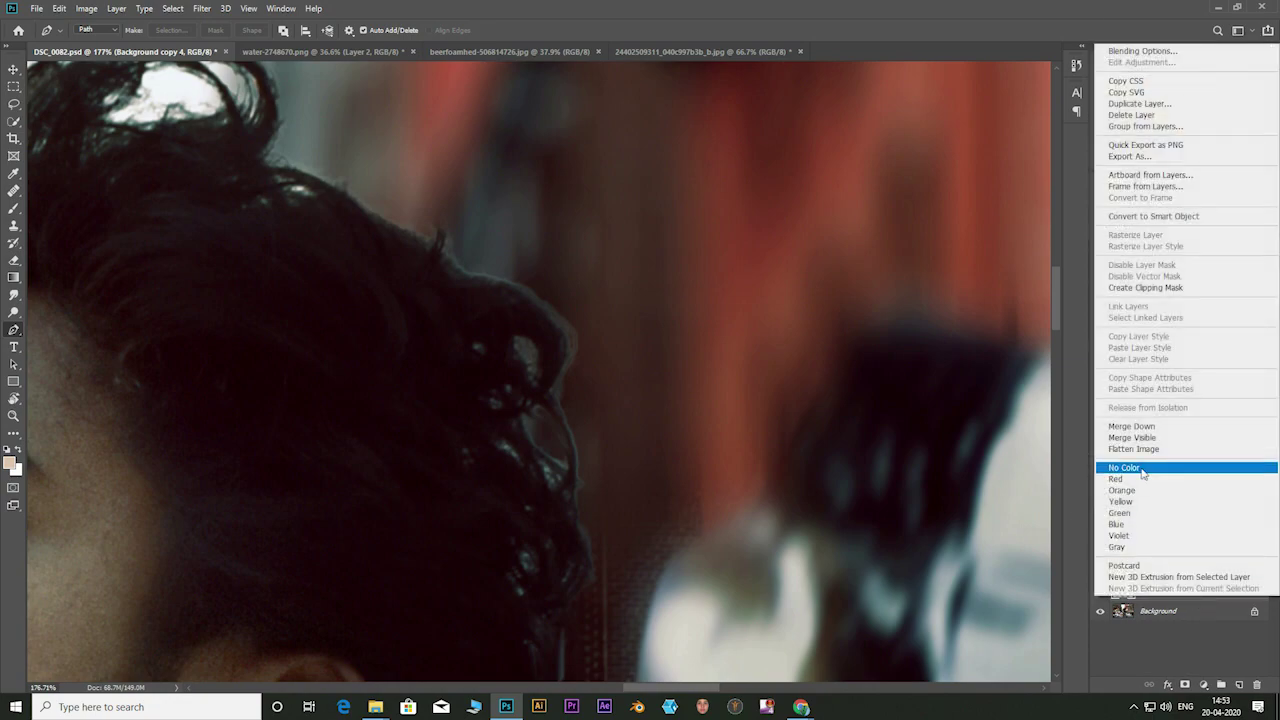
Step: Flatten all layers into a single Background layer
key("Escape")
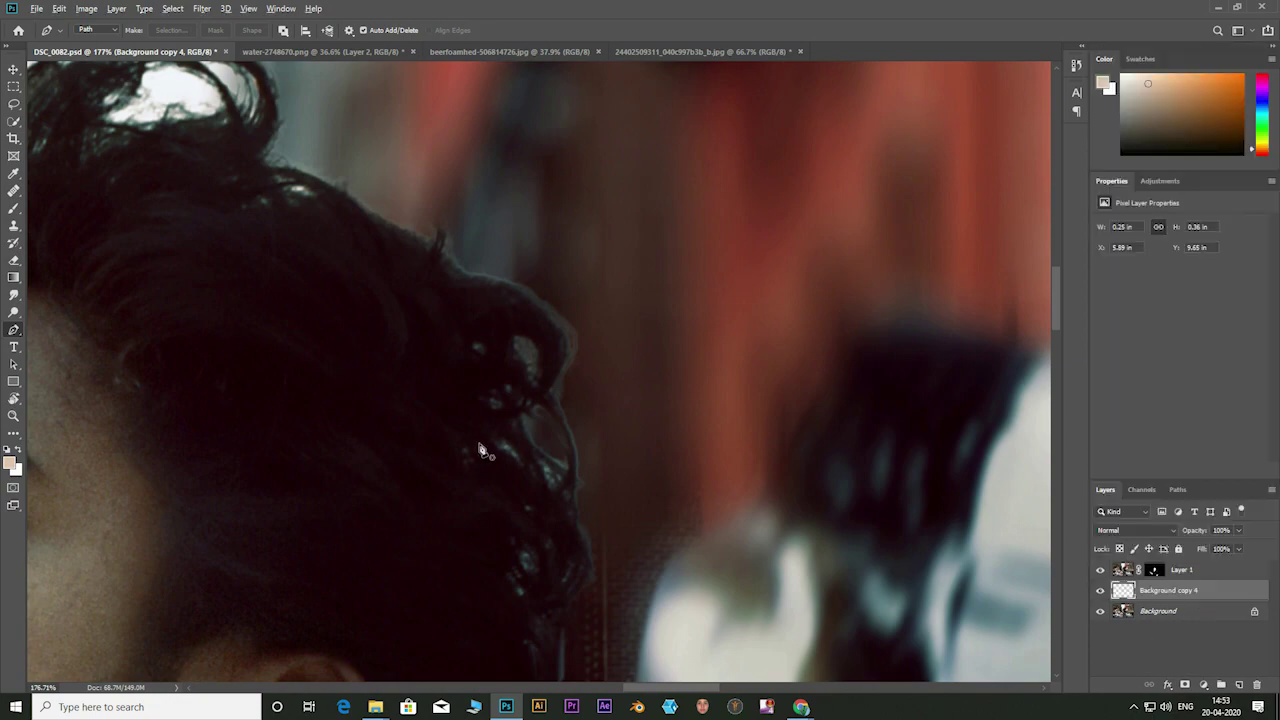
key("ctrl+0")
right_click(1190, 577)
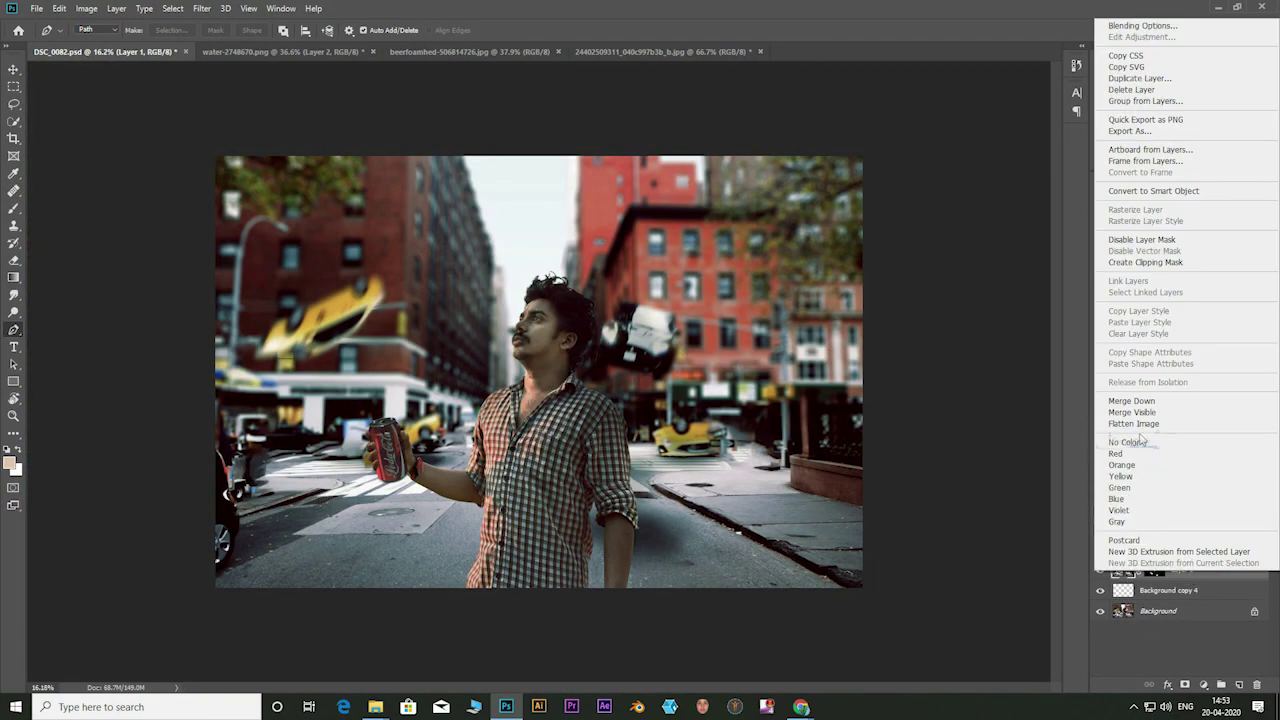
left_click(1150, 426)
scroll(640, 483, "up", 4)
scroll(640, 483, "up", 3)
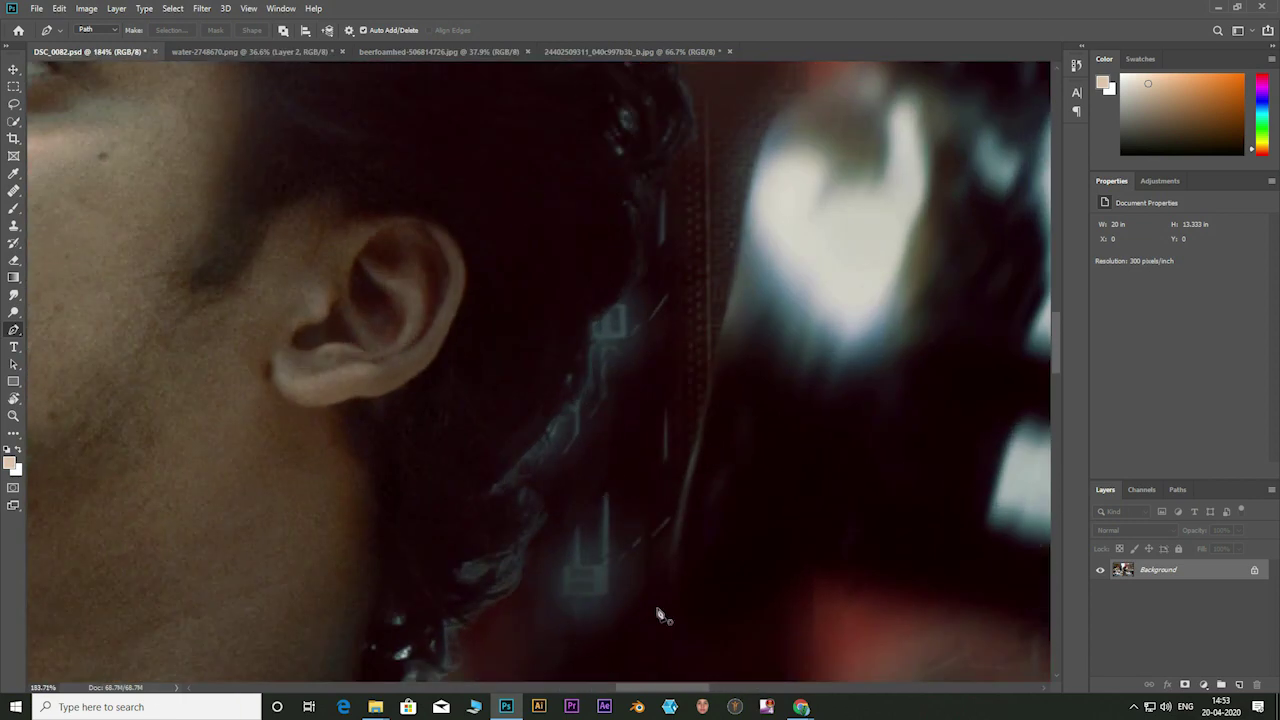
Step: Soften the sharp artifact behind the neck with a size-125 Smudge brush at 20% strength
left_click(14, 295)
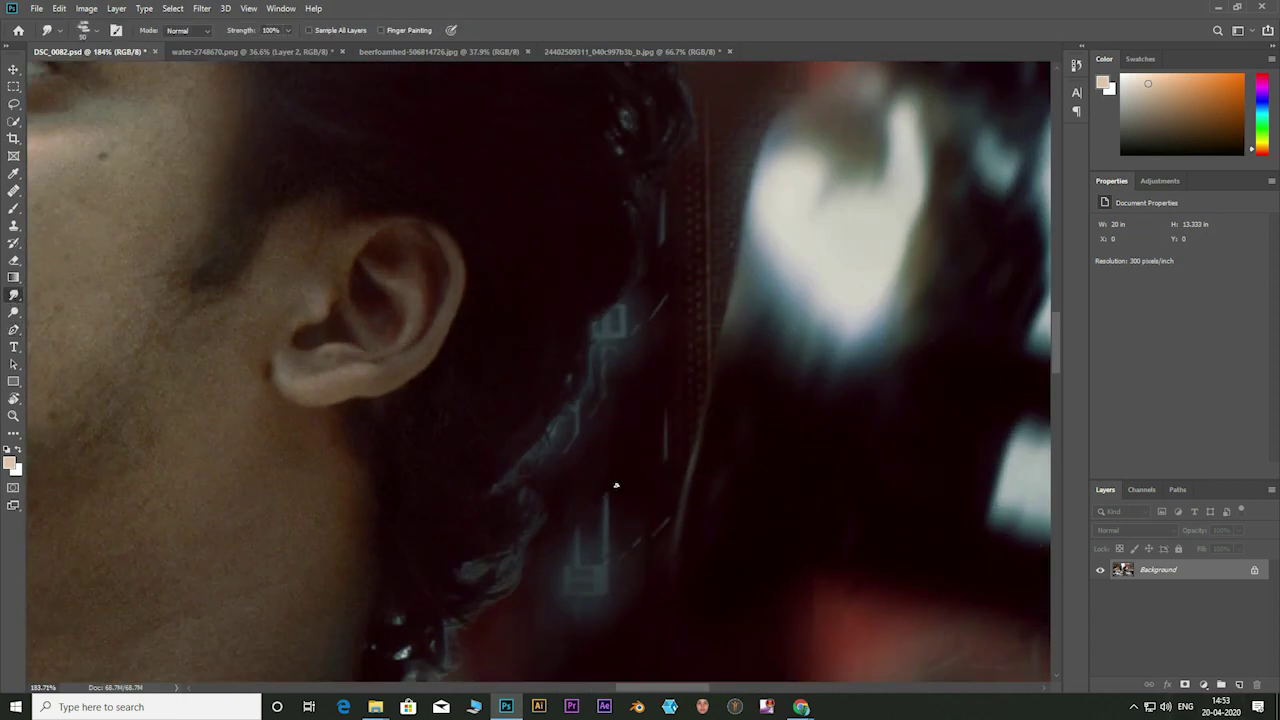
left_click(85, 30)
left_click_drag(60, 57, 110, 57)
left_click_drag(591, 471, 596, 483)
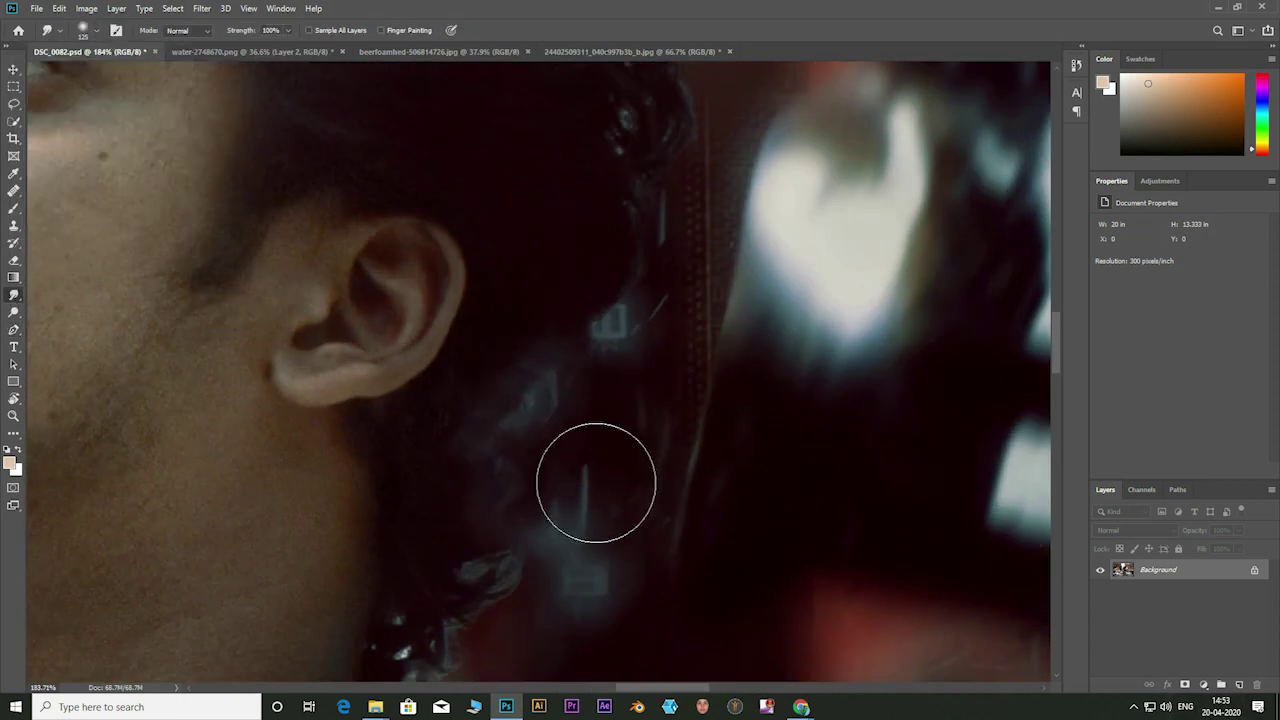
key("ctrl+z")
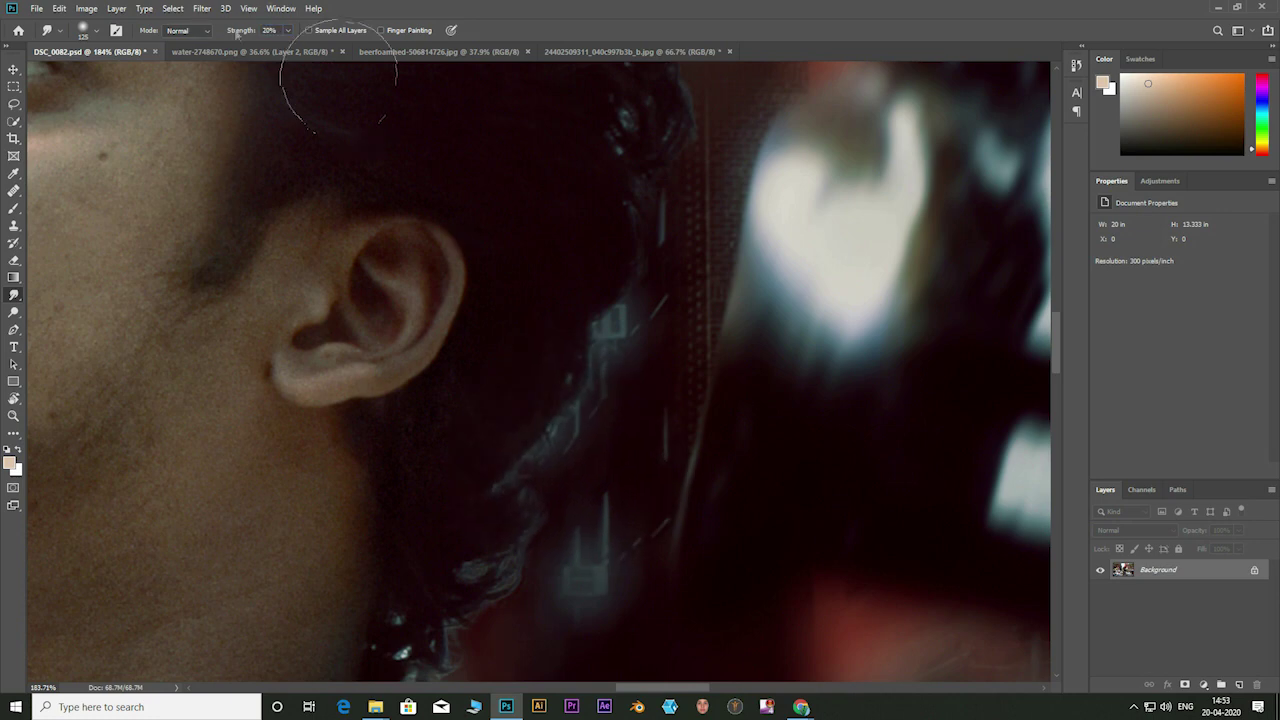
left_click_drag(632, 357, 551, 460)
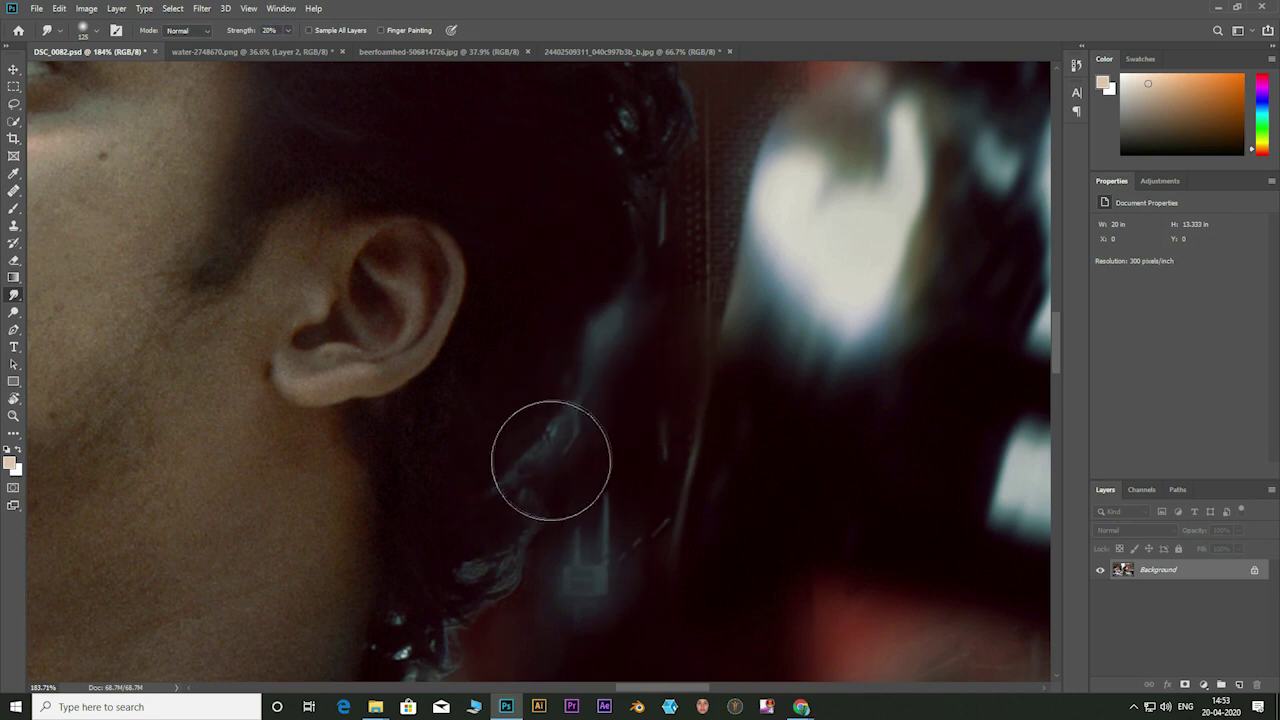
scroll(470, 525, "down", 2)
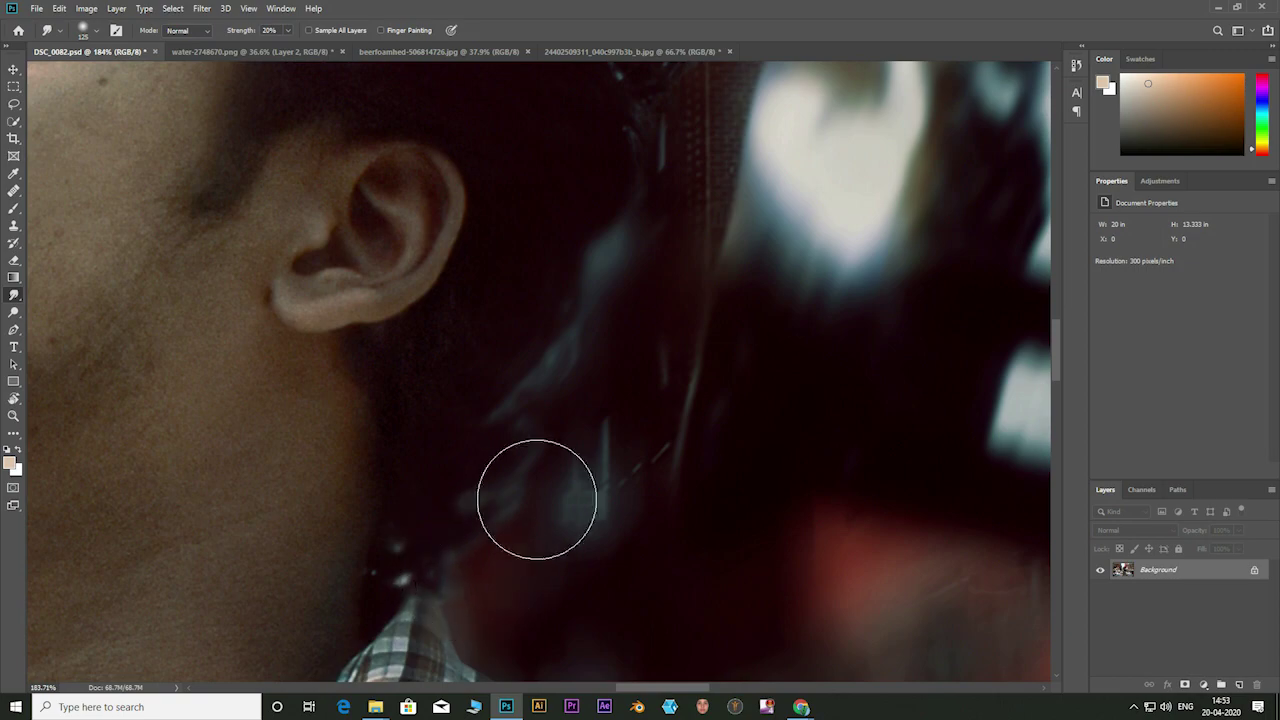
scroll(537, 499, "down", 5)
scroll(634, 286, "up", 5)
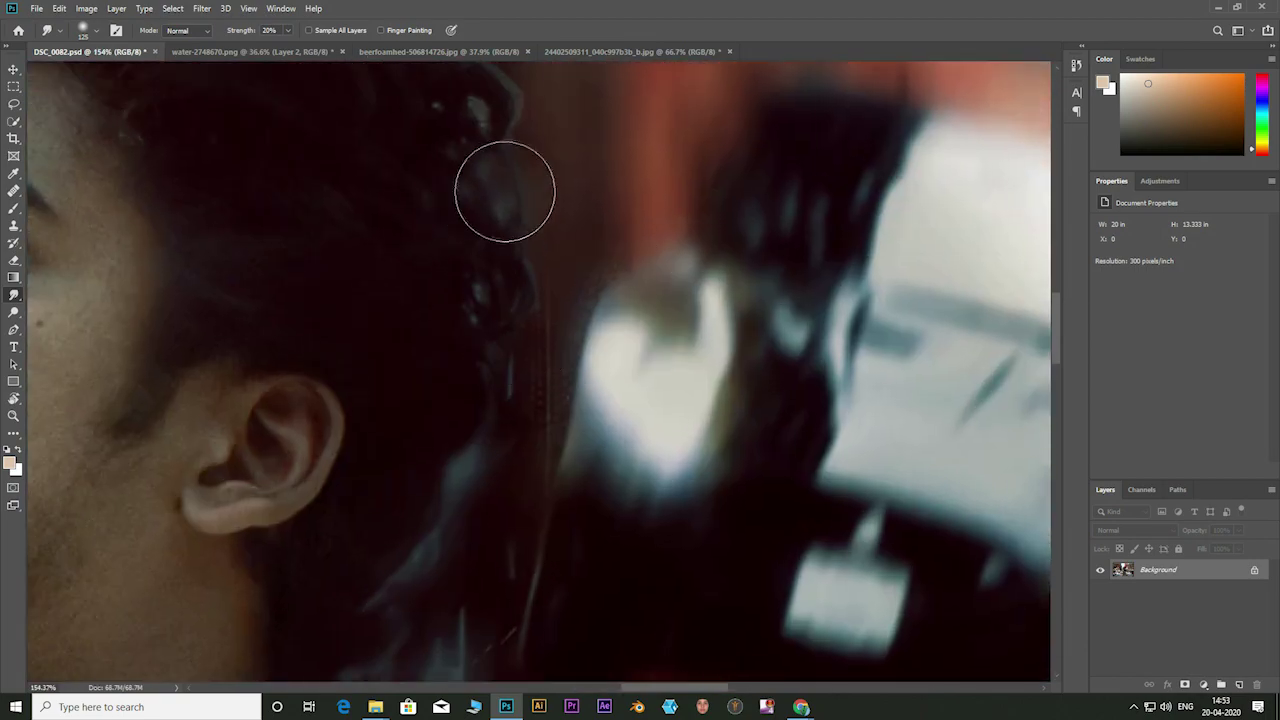
scroll(490, 260, "up", 1)
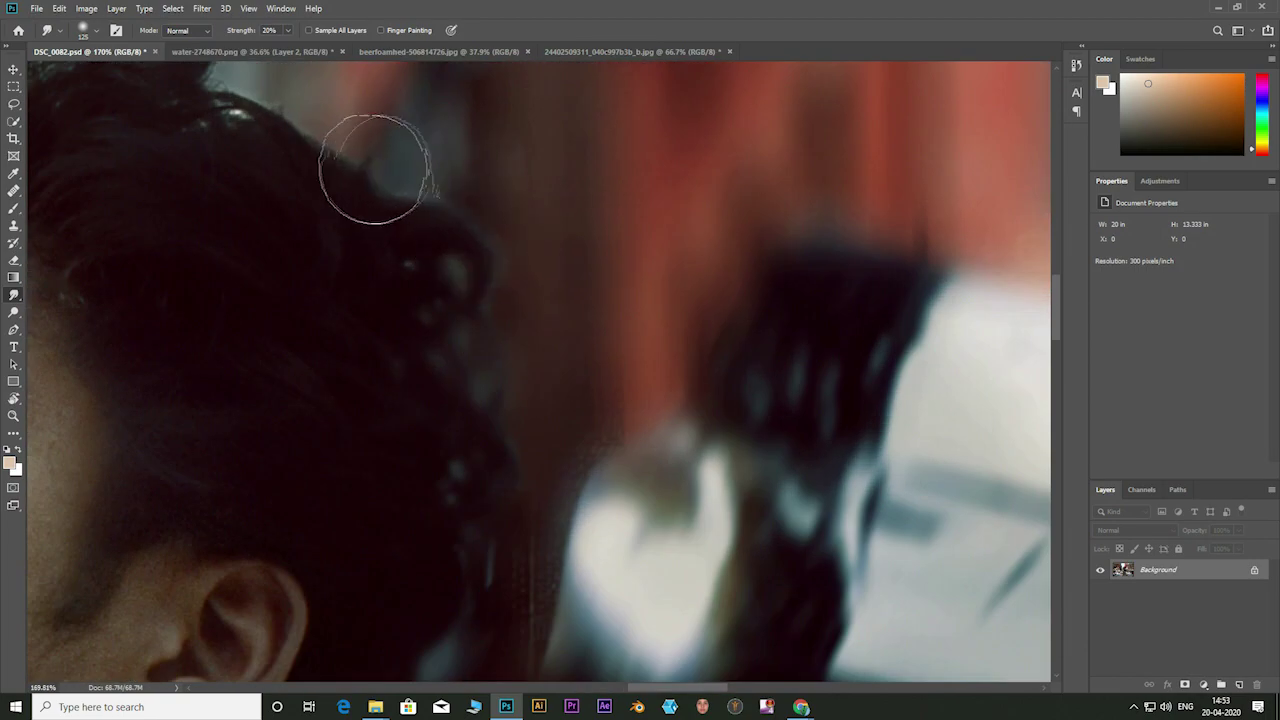
scroll(443, 229, "down", 5)
scroll(420, 266, "up", 5)
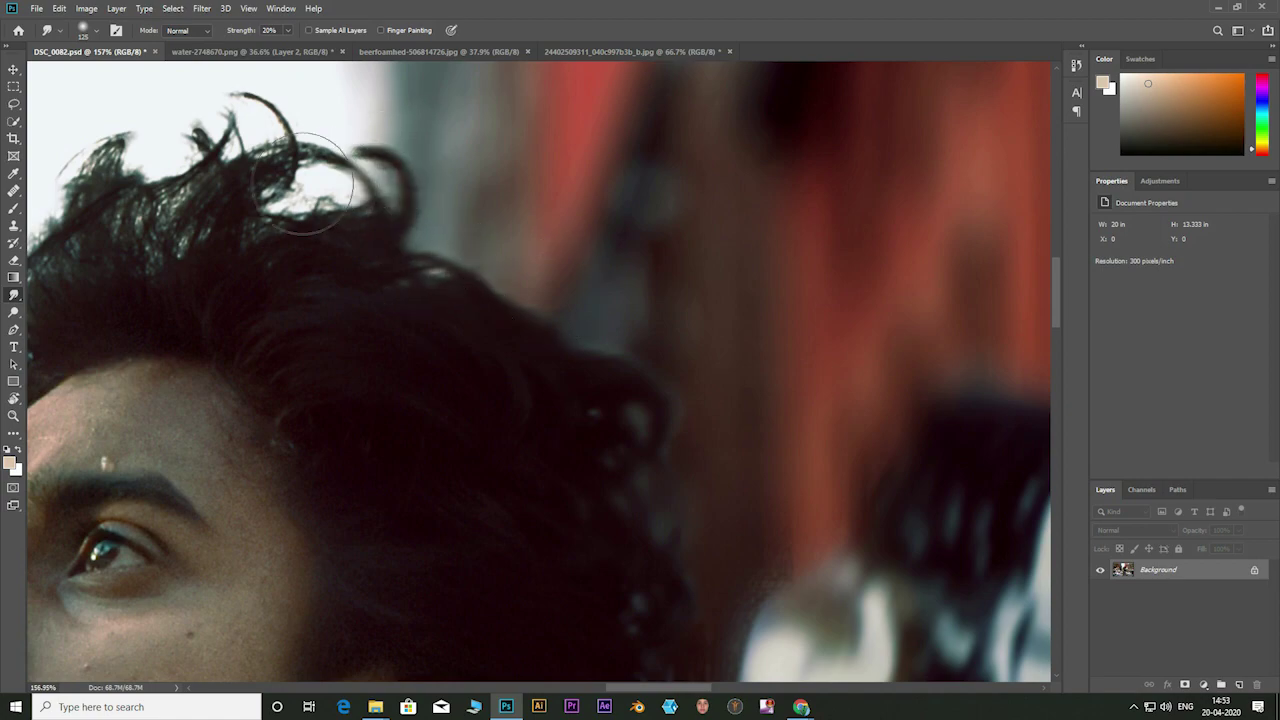
scroll(563, 323, "down", 5)
scroll(420, 240, "up", 5)
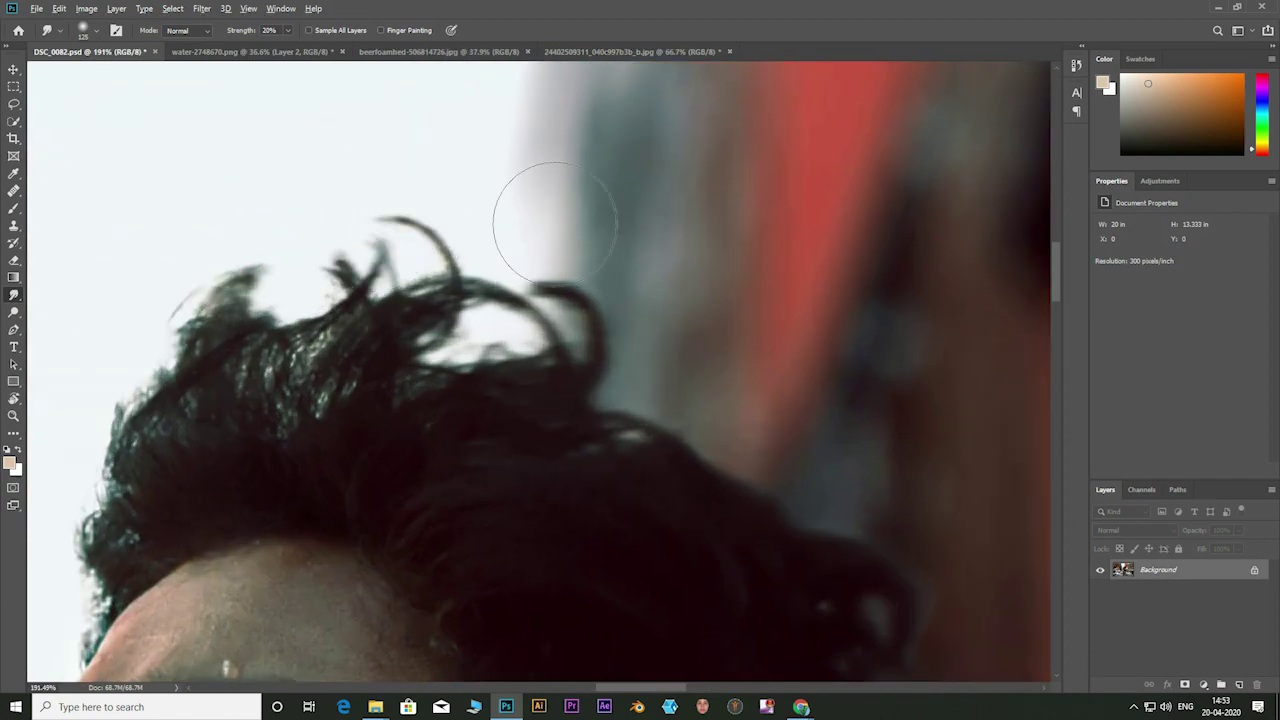
scroll(400, 245, "down", 2)
scroll(340, 320, "up", 1)
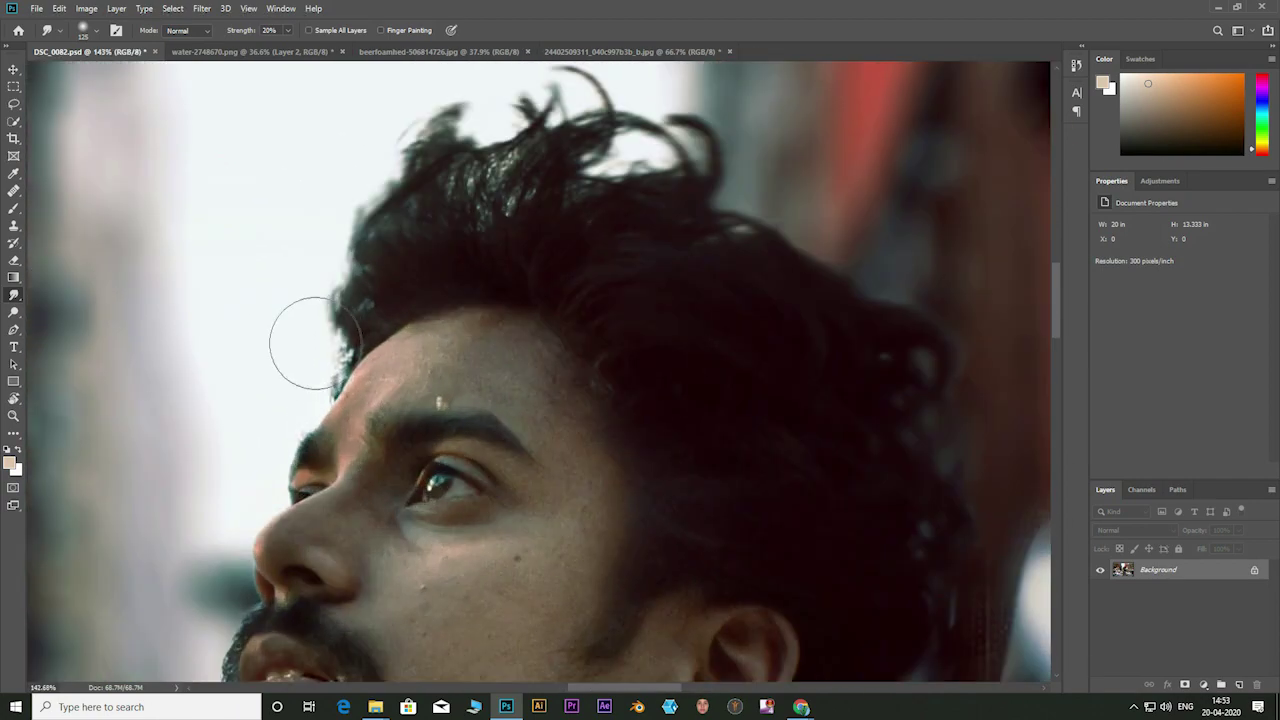
scroll(314, 342, "down", 3)
scroll(480, 223, "down", 2)
scroll(650, 390, "down", 1)
scroll(604, 423, "down", 1)
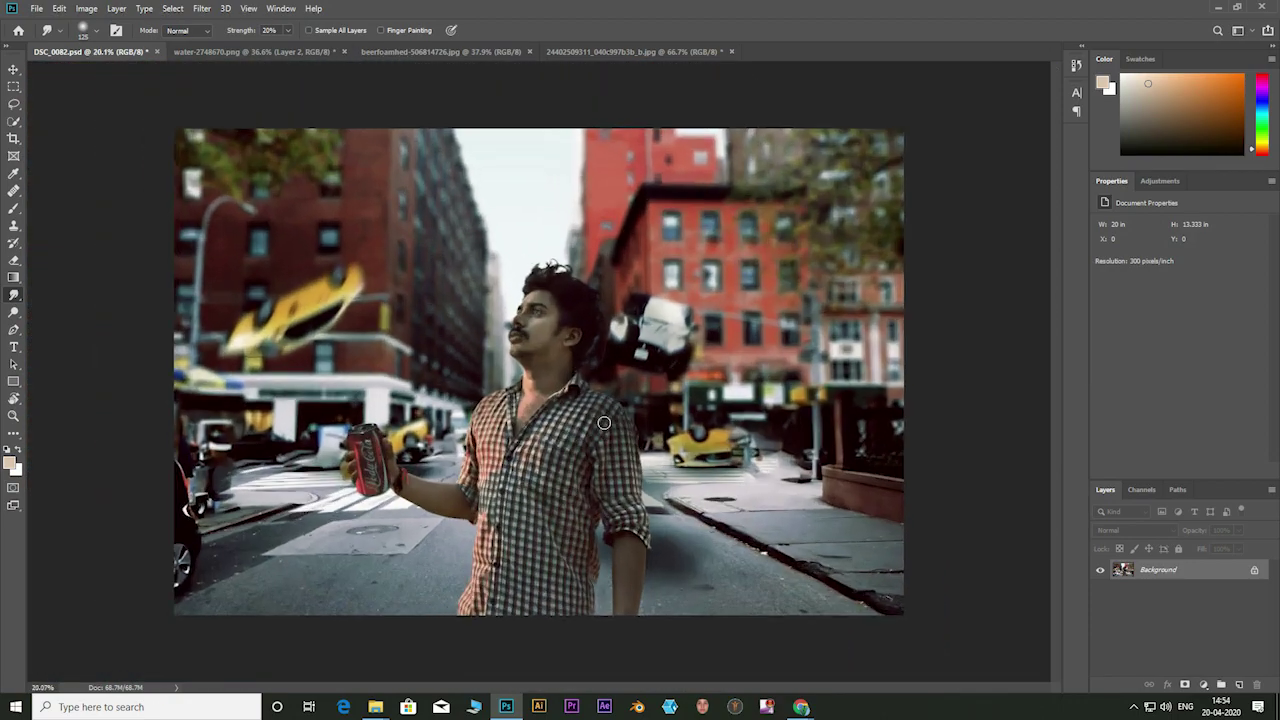
scroll(530, 436, "up", 3)
scroll(400, 480, "up", 2)
scroll(290, 540, "up", 2)
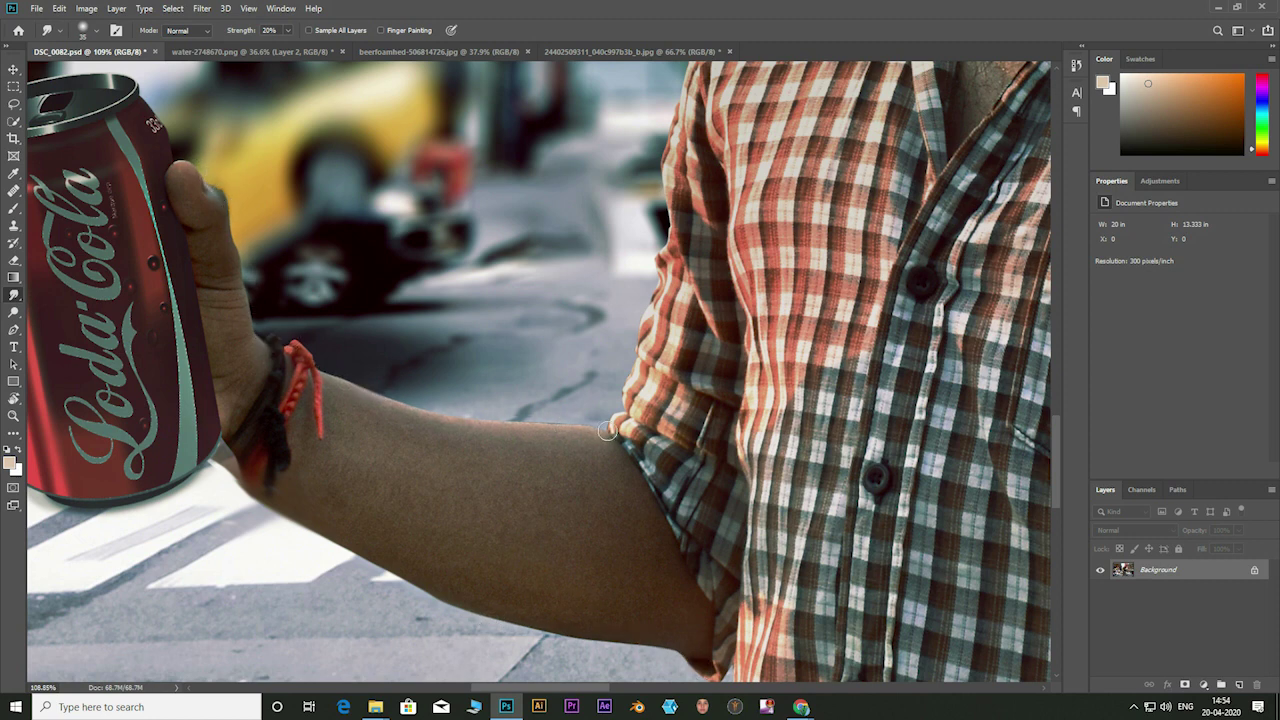
Step: Inspect the can's blend into the fingers and wrist, then position the placed leaf-and-jar photo
scroll(537, 377, "down", 4)
scroll(479, 543, "up", 2)
scroll(479, 543, "up", 3)
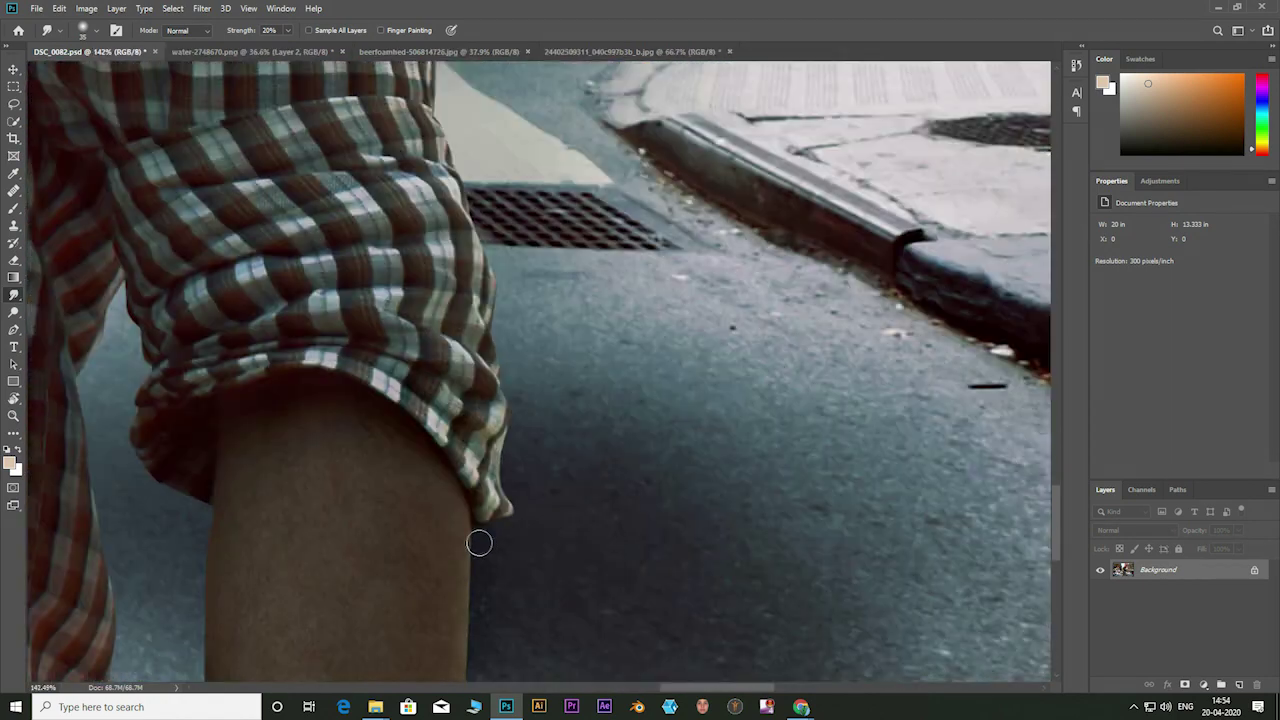
scroll(465, 651, "down", 2)
scroll(480, 555, "down", 2)
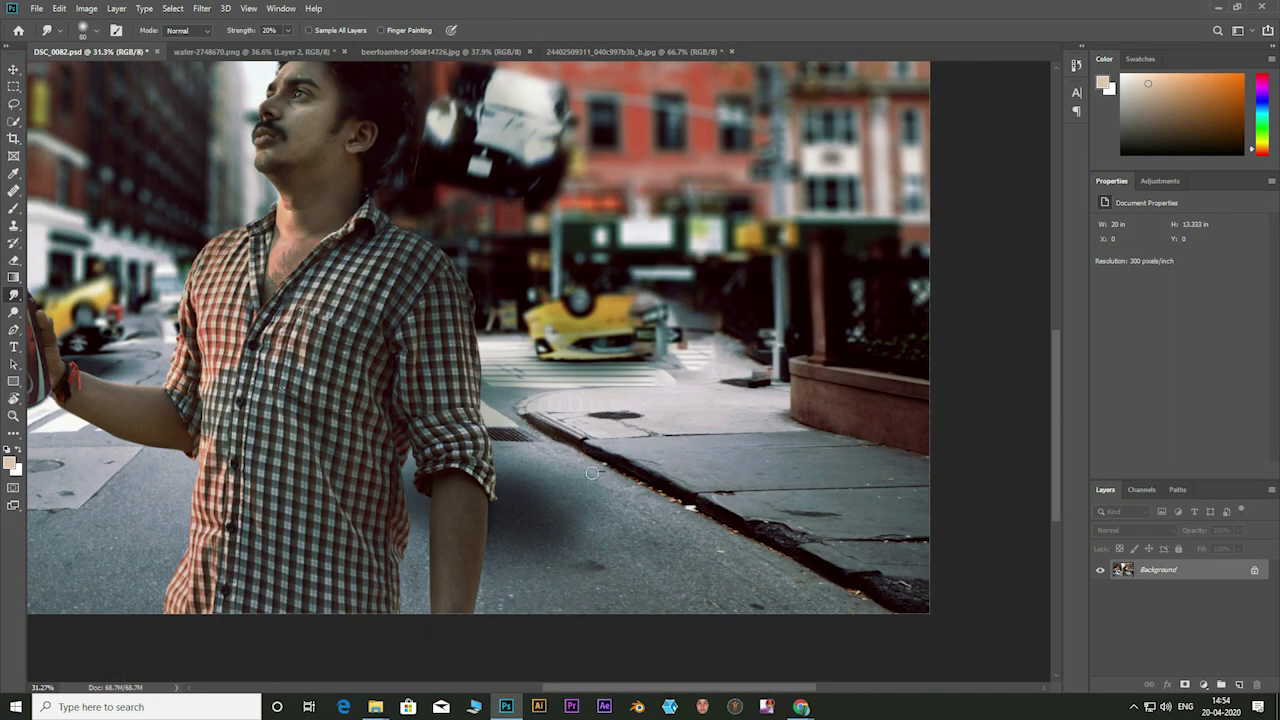
scroll(592, 472, "down", 2)
scroll(306, 486, "up", 2)
scroll(254, 457, "up", 3)
scroll(334, 221, "up", 1)
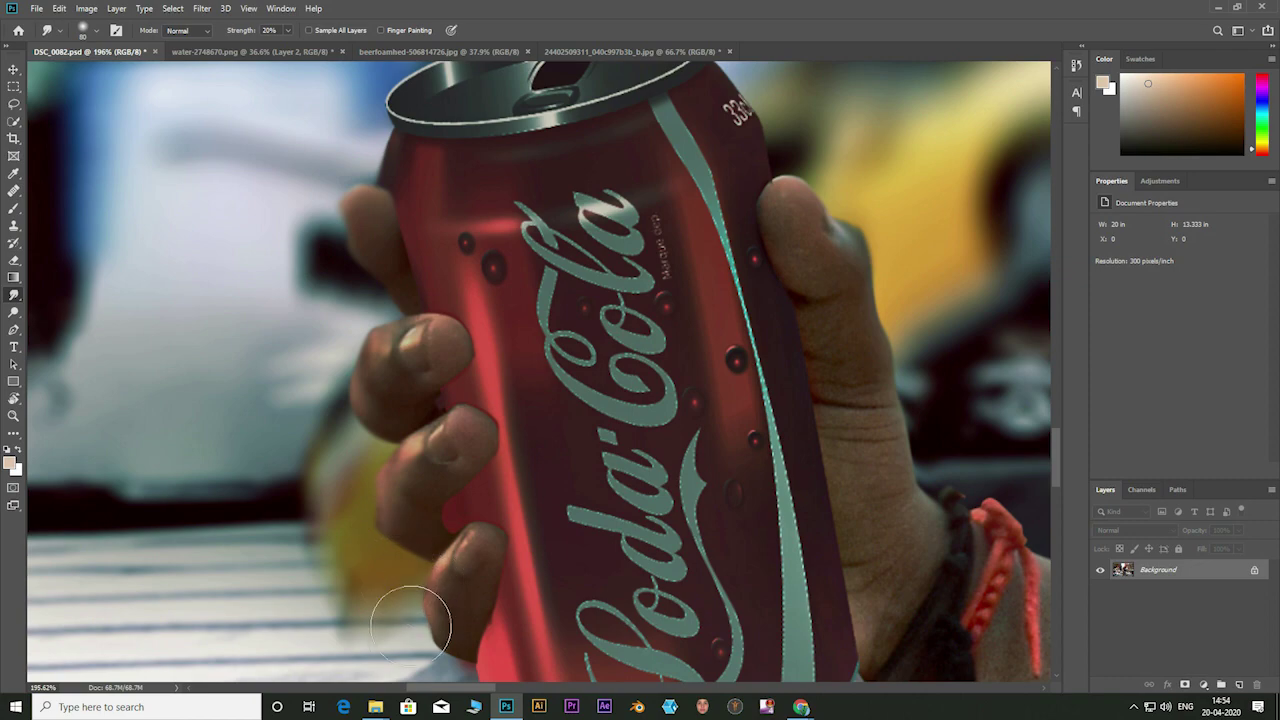
scroll(417, 371, "down", 4)
scroll(440, 350, "up", 2)
scroll(450, 340, "up", 3)
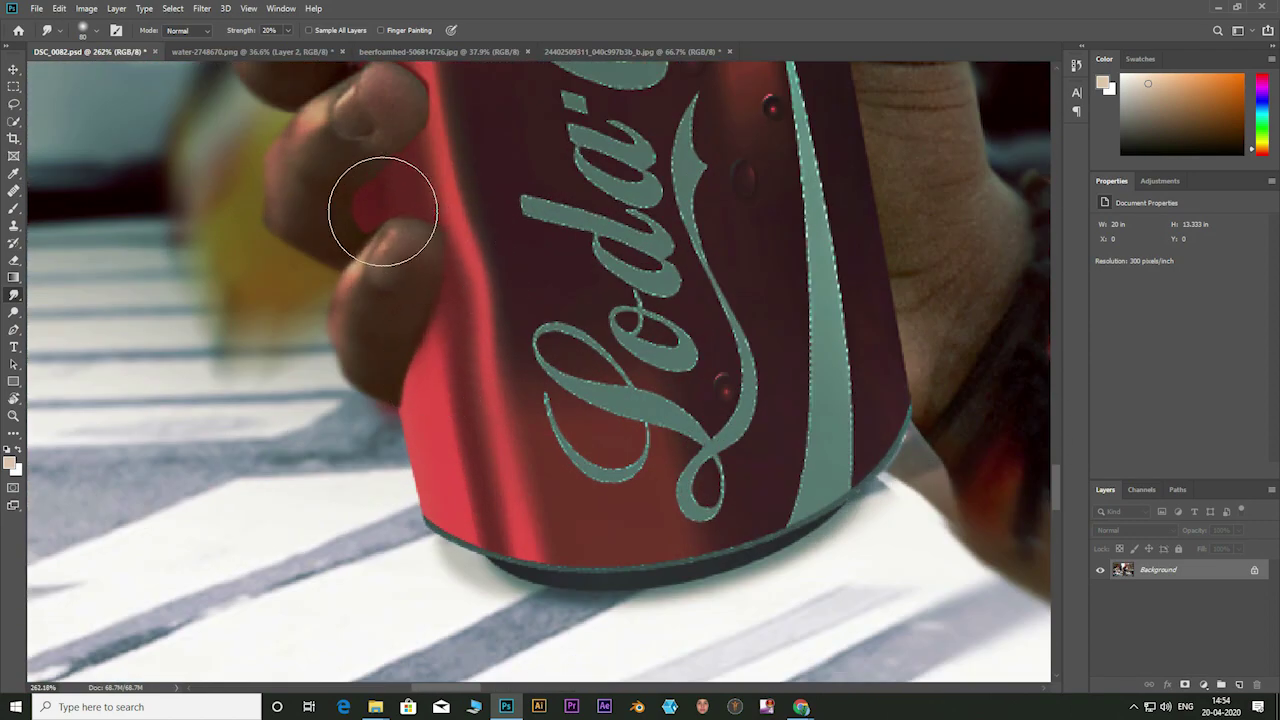
scroll(420, 130, "down", 1)
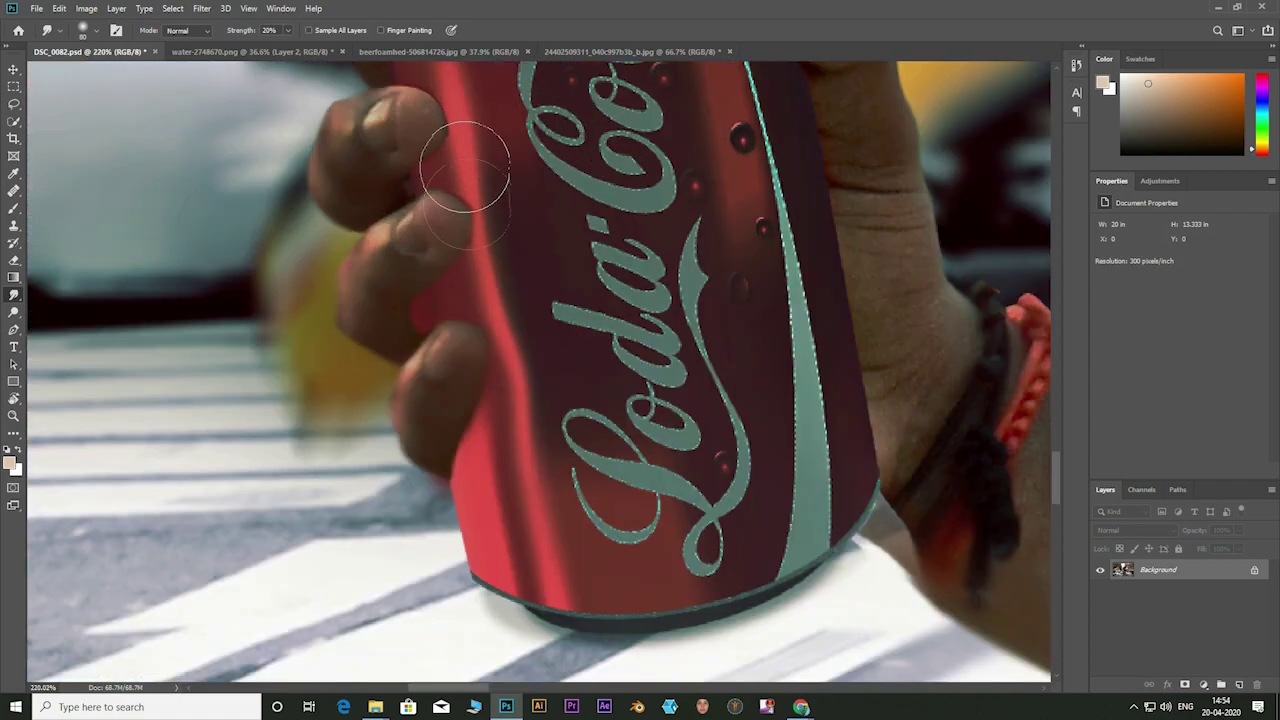
scroll(383, 294, "down", 2)
scroll(450, 208, "up", 4)
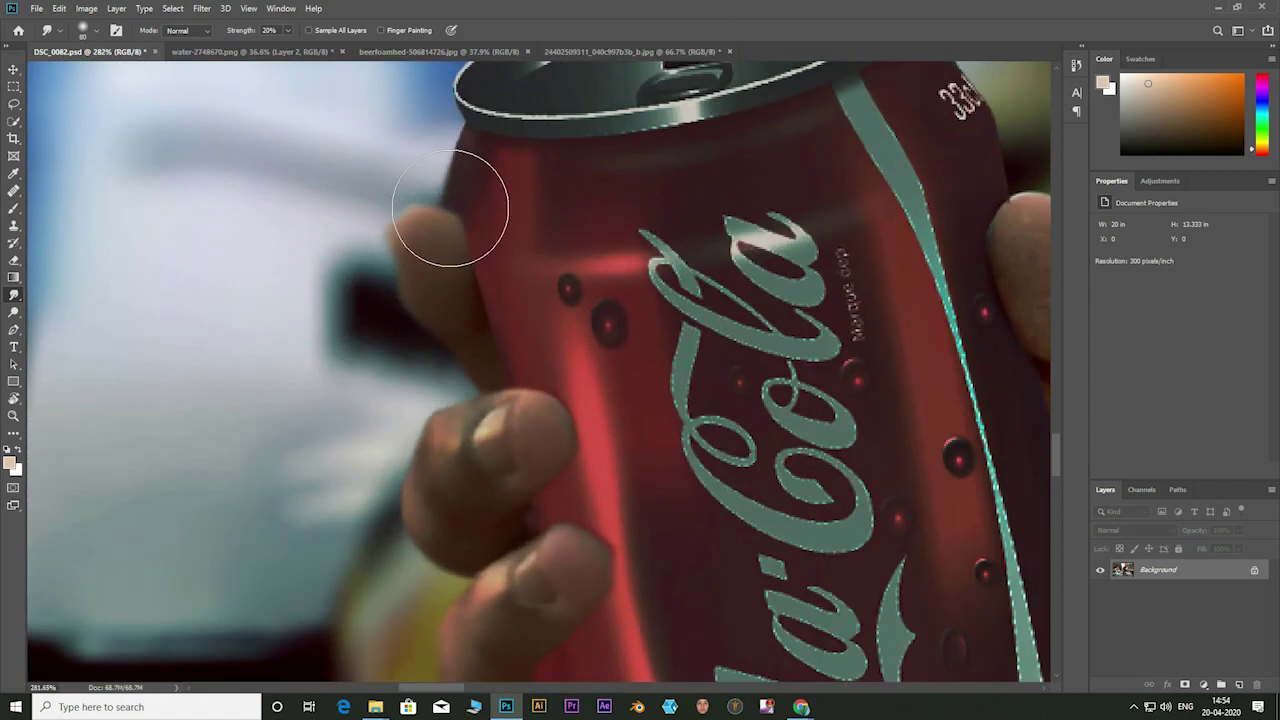
scroll(450, 208, "down", 3)
scroll(450, 210, "down", 2)
scroll(460, 218, "up", 5)
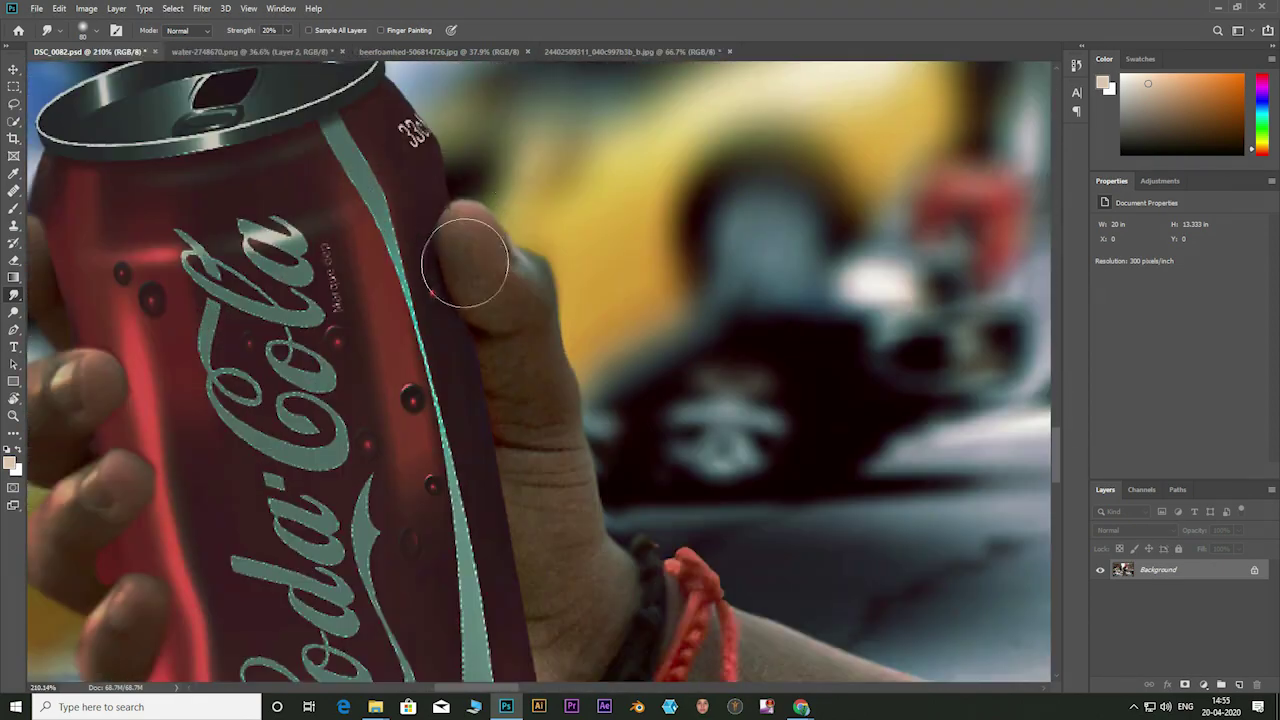
scroll(486, 314, "down", 2)
scroll(480, 290, "down", 2)
scroll(483, 229, "up", 5)
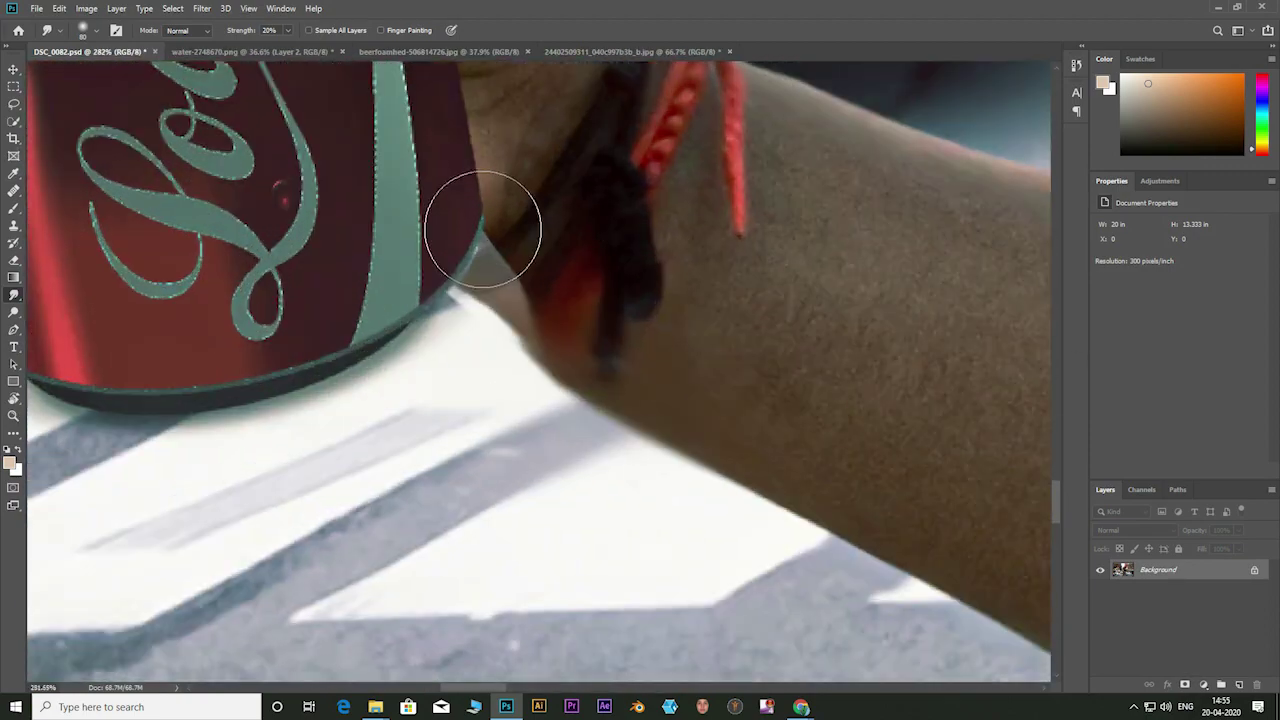
scroll(537, 323, "down", 3)
scroll(537, 323, "down", 3)
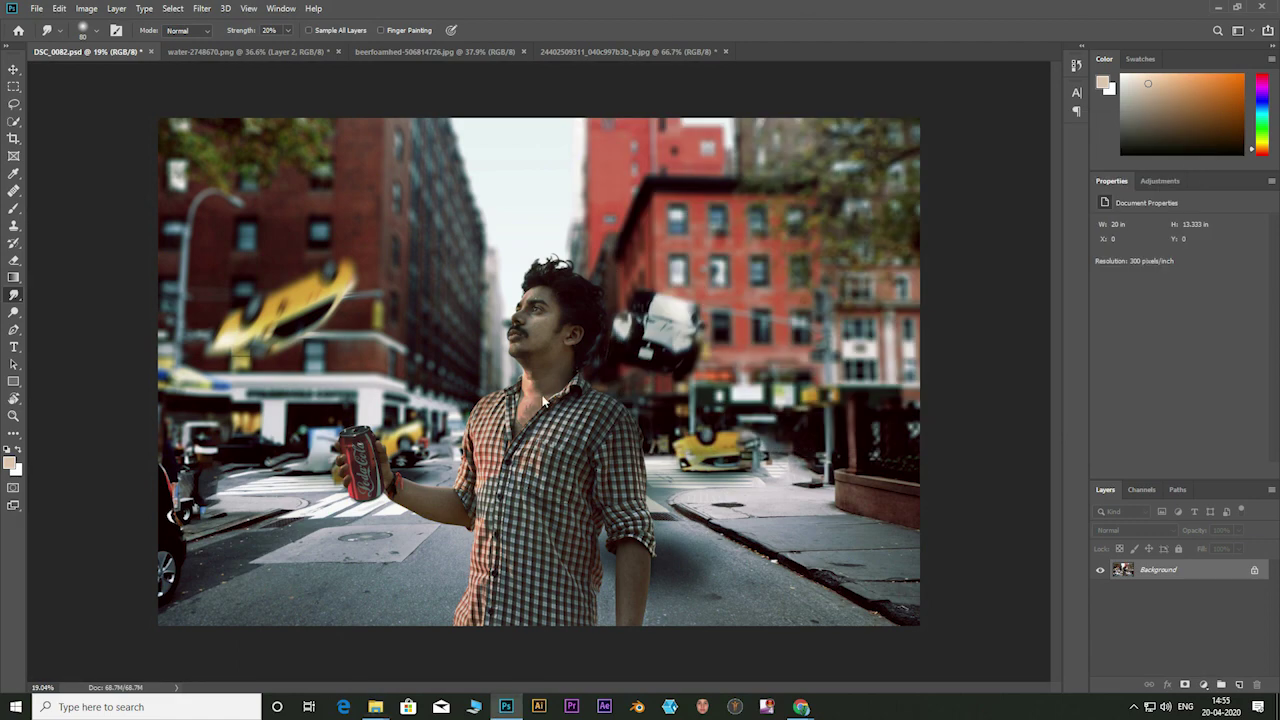
left_click_drag(545, 400, 590, 380)
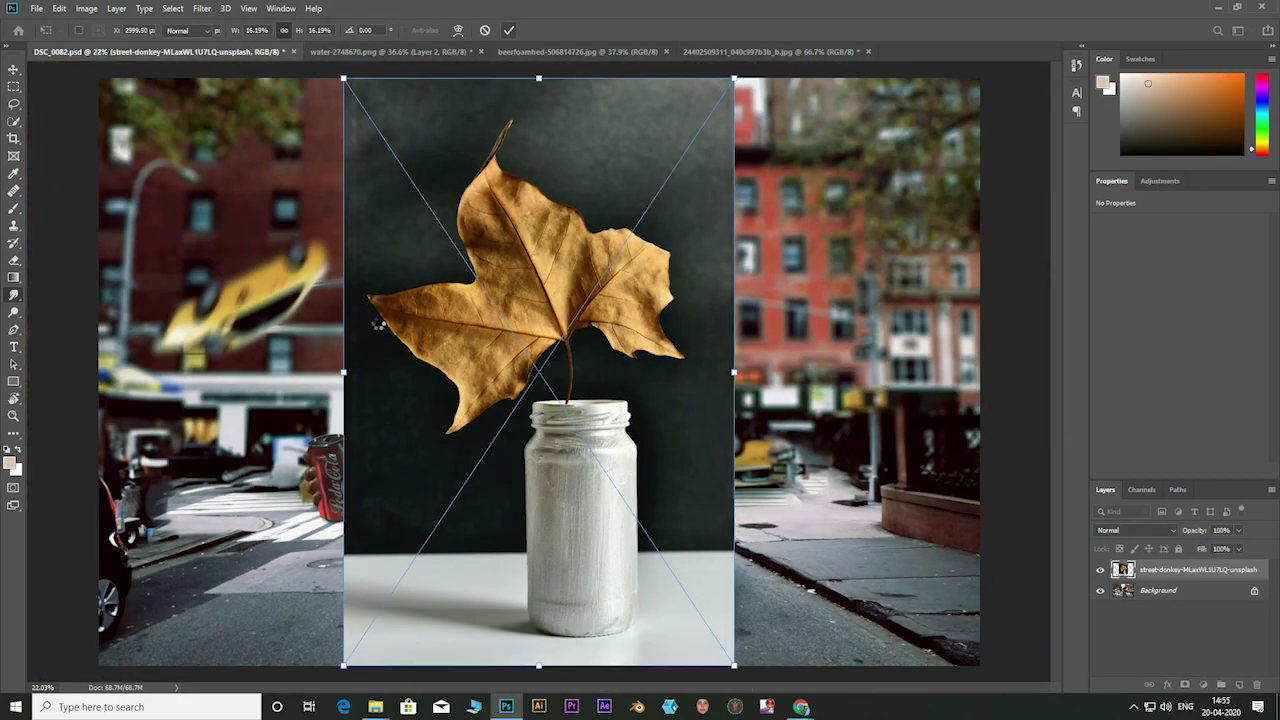
Step: Cut the traced dry maple leaf onto its own layer and hide the jar photo
key("Return")
key("p")
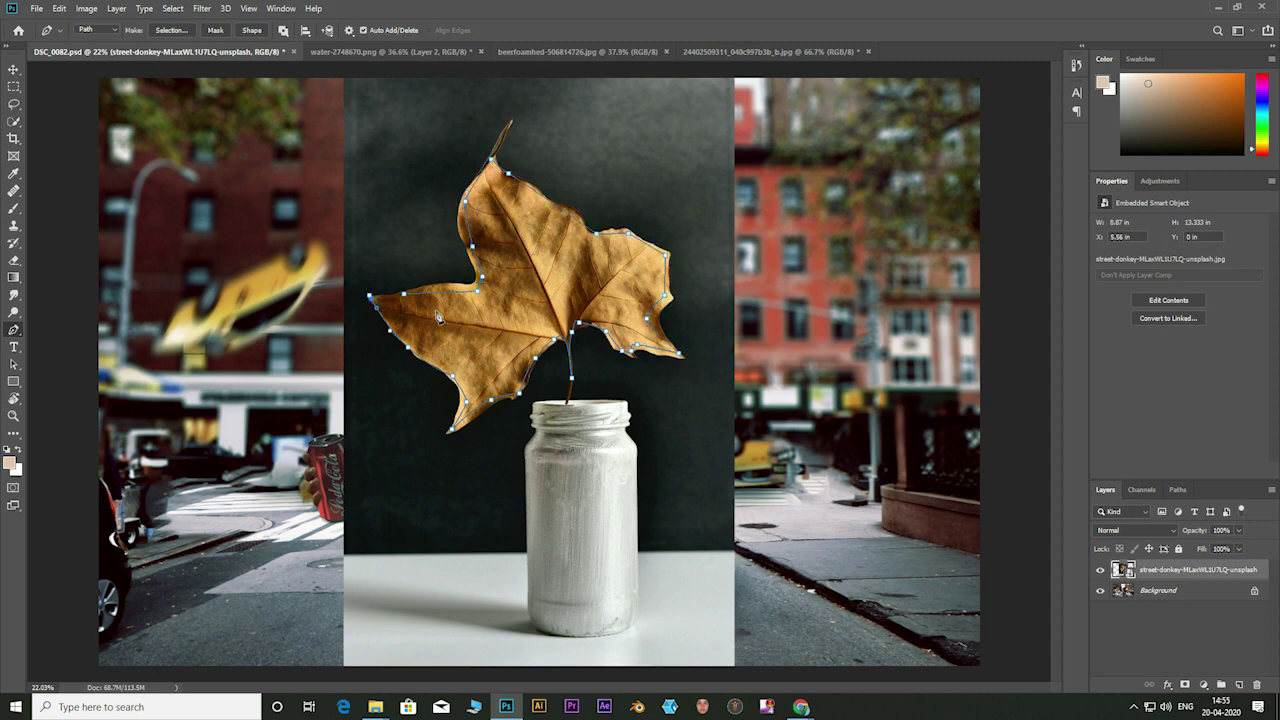
key("ctrl+Return")
right_click(534, 298)
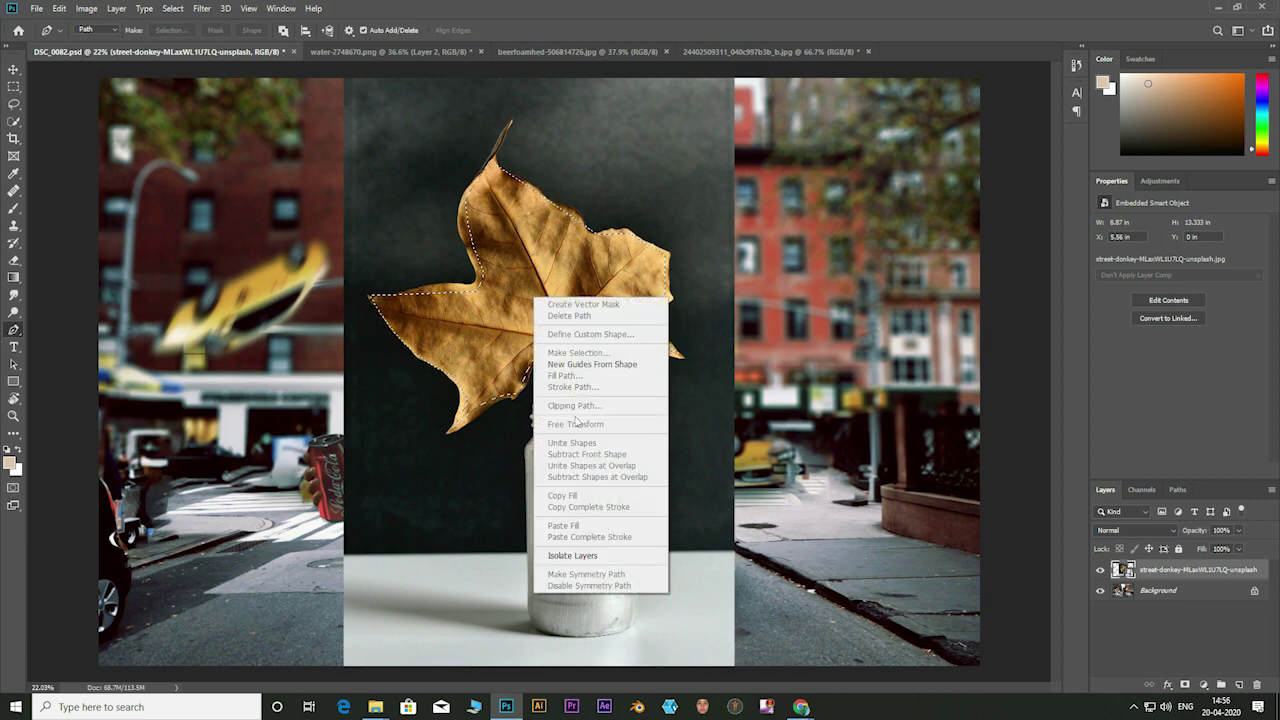
key("Escape")
key("ctrl+j")
left_click(1100, 590)
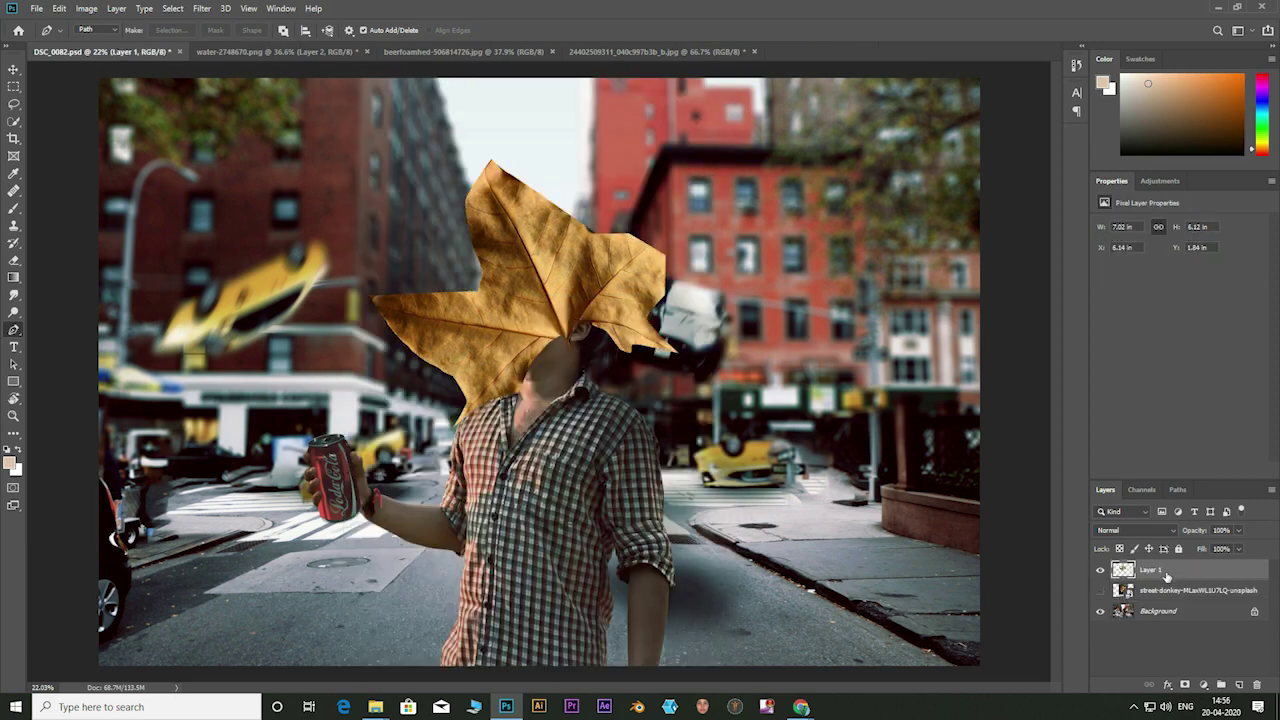
Step: Shrink the leaf to about a third, move it to the upper left, and make three copies
key("ctrl+t")
left_click_drag(680, 432, 471, 243)
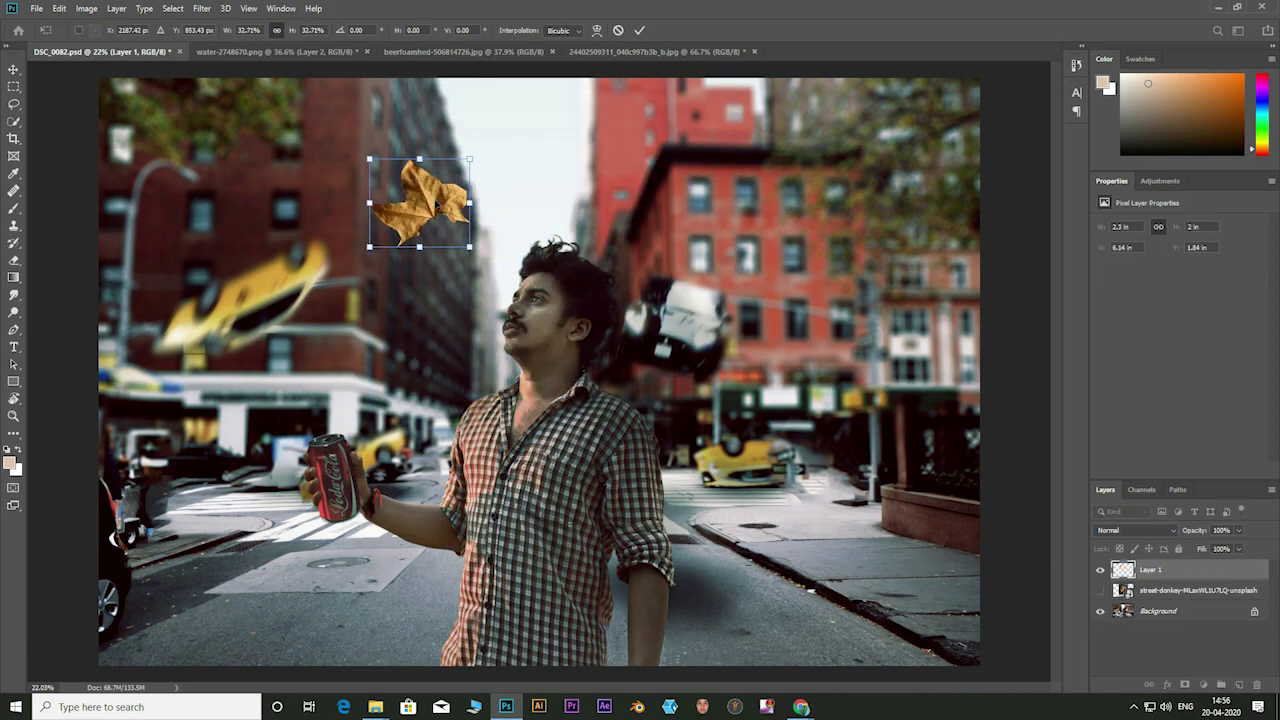
left_click_drag(421, 200, 318, 273)
left_click(639, 31)
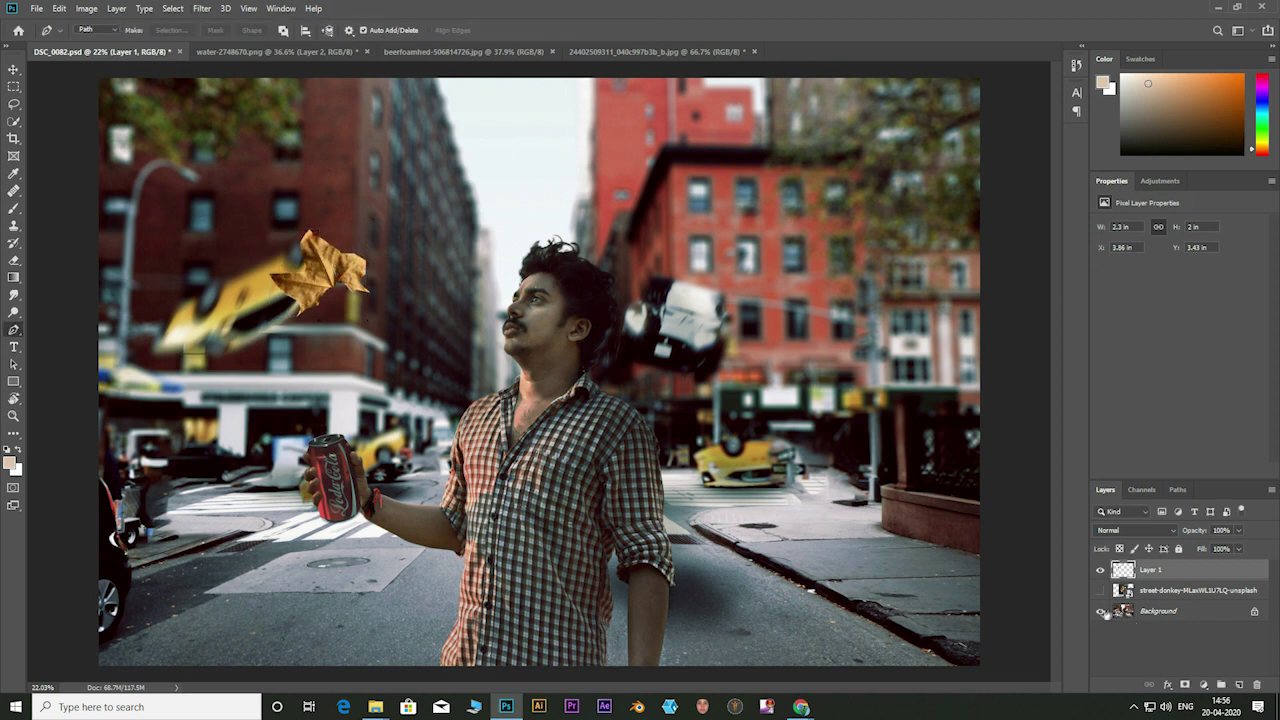
key("ctrl+j")
key("ctrl+j")
key("ctrl+j")
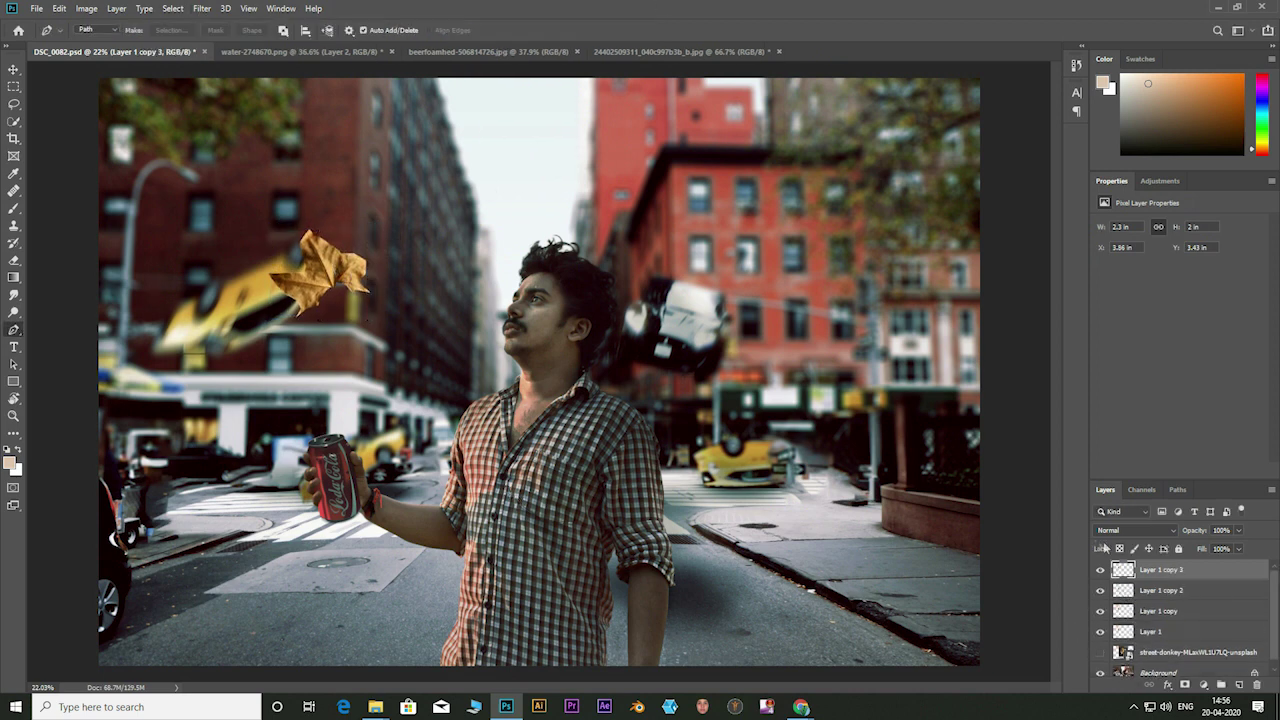
Step: Move the top leaf copy onto the yellow taxi and rotate it about 42°
key("ctrl+t")
left_click_drag(318, 273, 783, 440)
left_click_drag(830, 392, 848, 436)
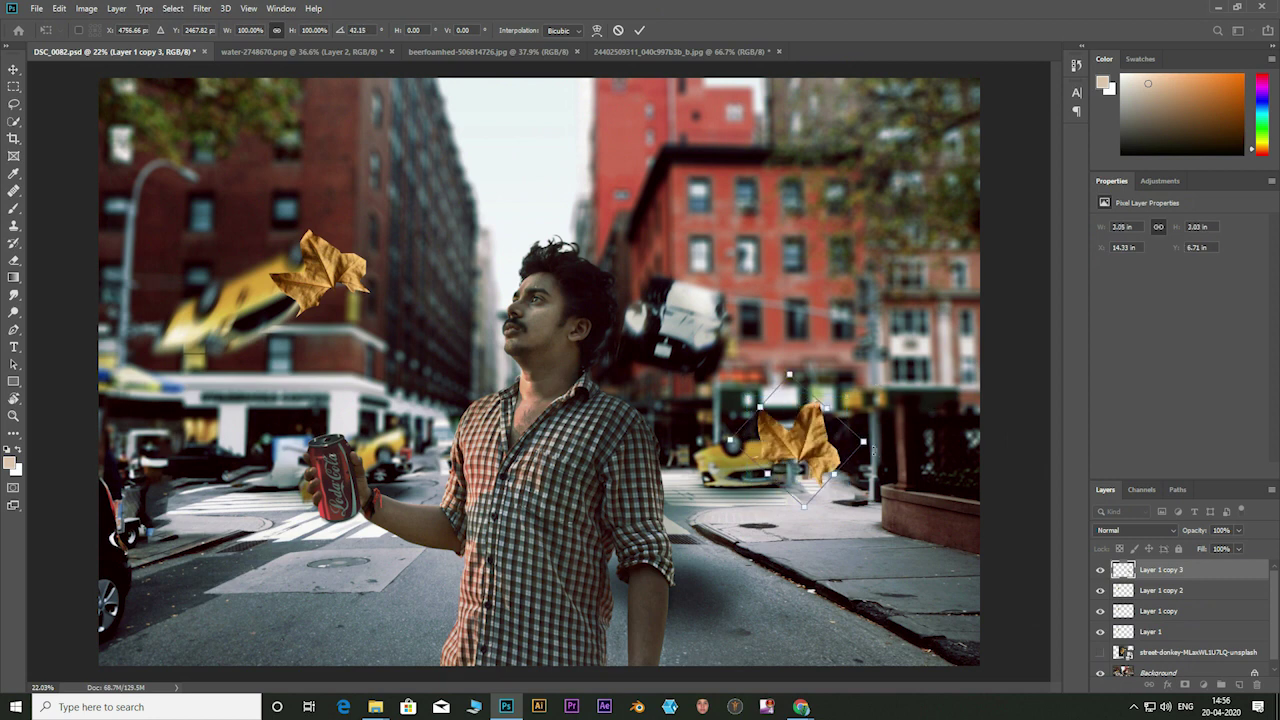
key("Return")
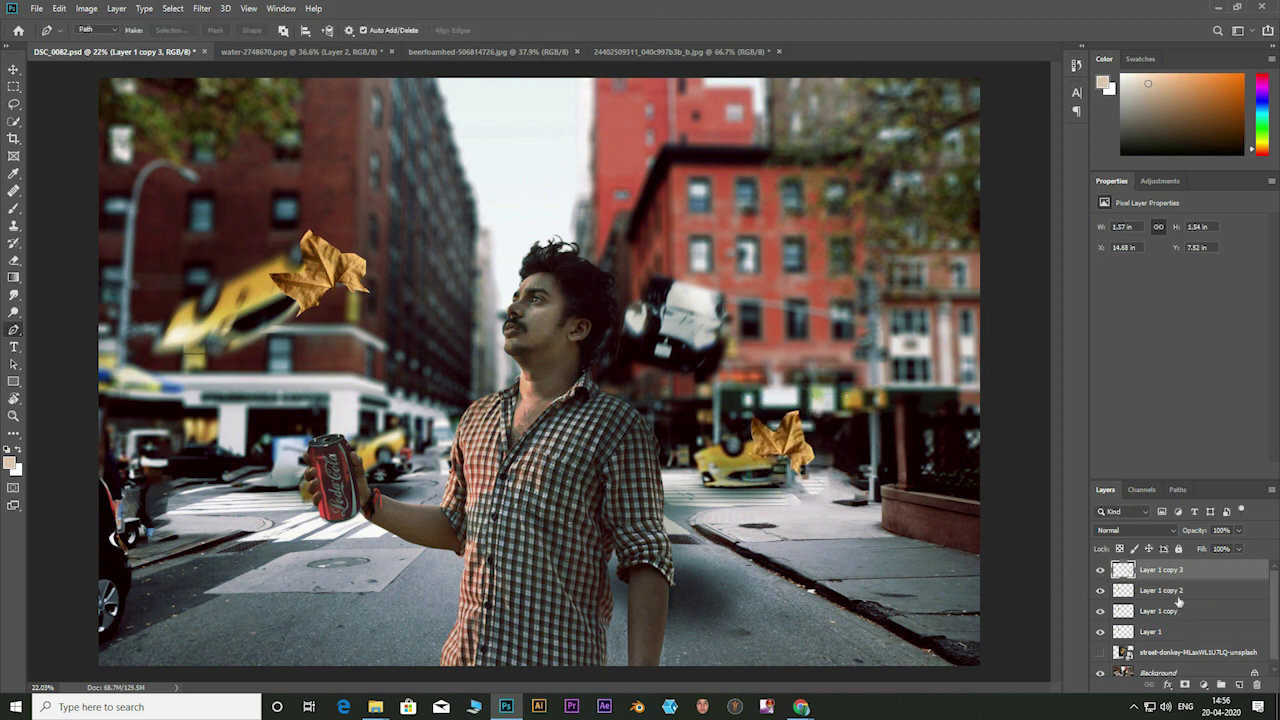
Step: Place the Layer 1 copy 2 leaf on the can, rotated about 61° and resized
left_click(1160, 590)
key("ctrl+t")
left_click_drag(315, 275, 190, 472)
left_click_drag(247, 412, 268, 492)
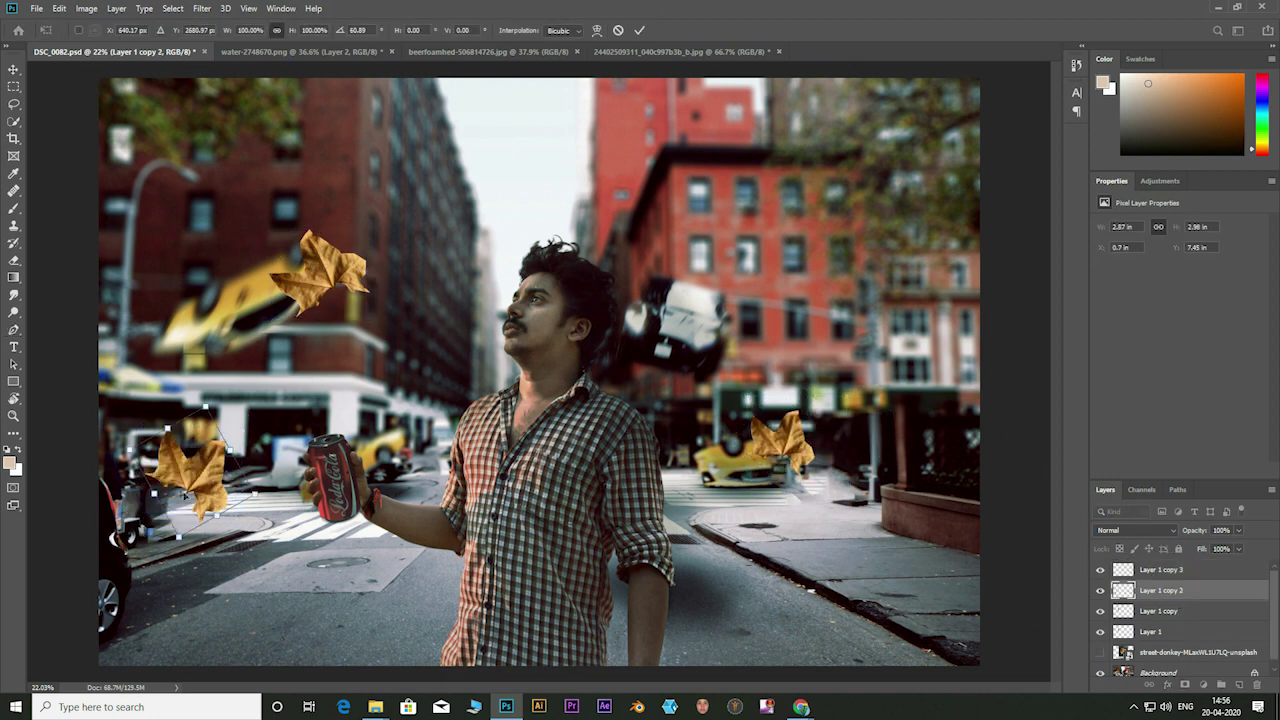
left_click_drag(190, 470, 345, 530)
left_click_drag(368, 578, 362, 560)
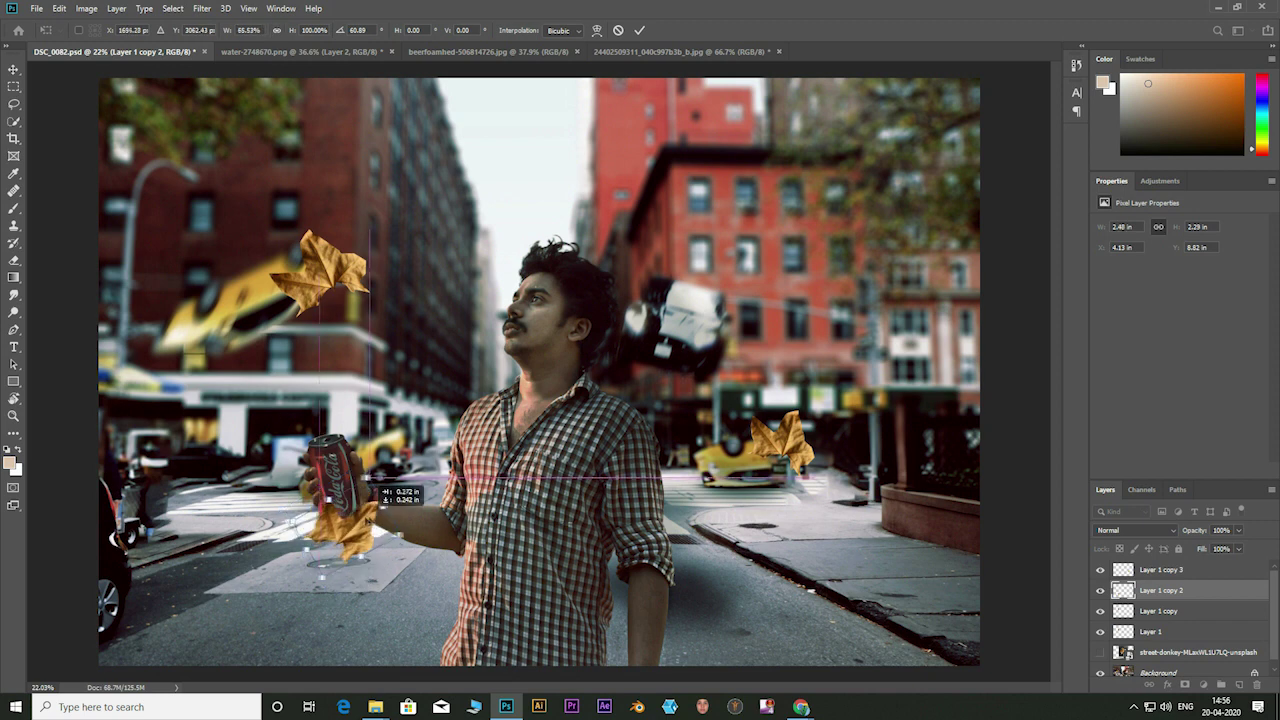
key("Return")
Step: Show the rulers and move the Layer 1 copy leaf up to the upper right
key("p")
left_click(290, 226)
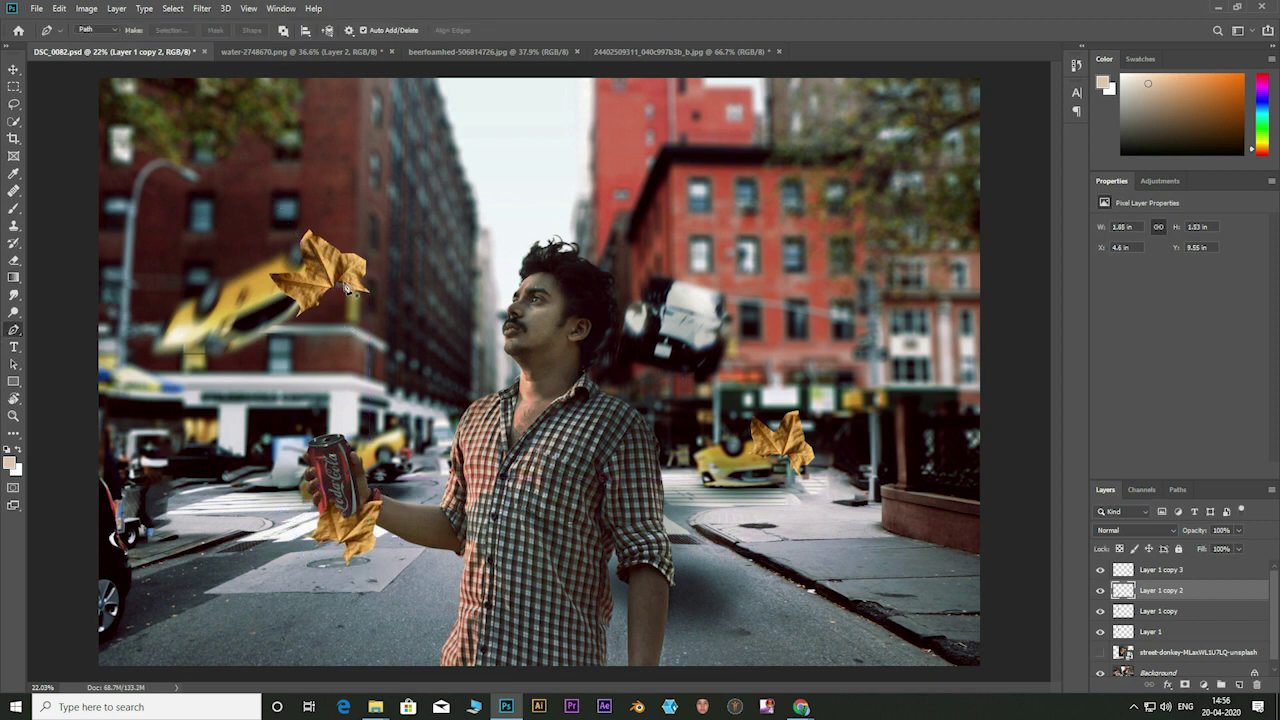
left_click(1170, 610)
key("ctrl+r")
key("ctrl+t")
mouse_move(363, 262)
left_mouse_down()
mouse_move(440, 153)
mouse_move(816, 205)
mouse_move(841, 190)
left_mouse_up()
key("Return")
Step: Slightly enlarge the upper-left leaf, then shrink and lower the upper-right leaf
key("p")
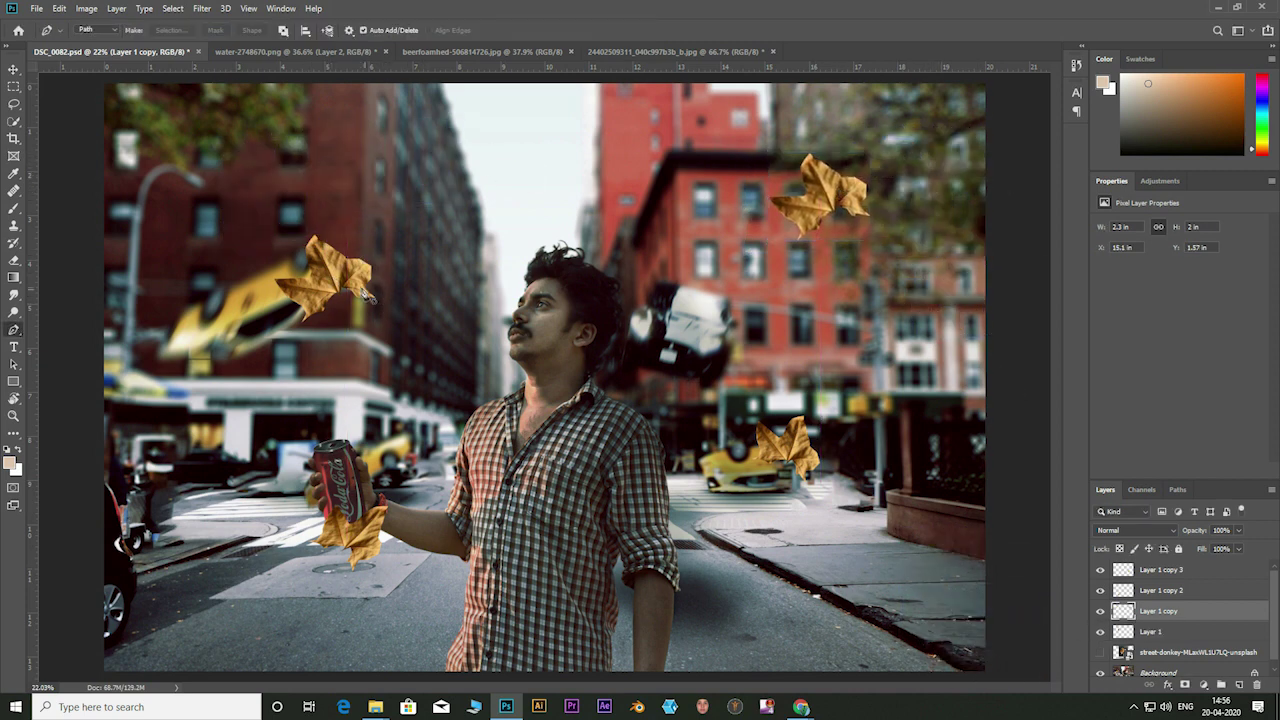
left_click(1152, 632)
key("ctrl+t")
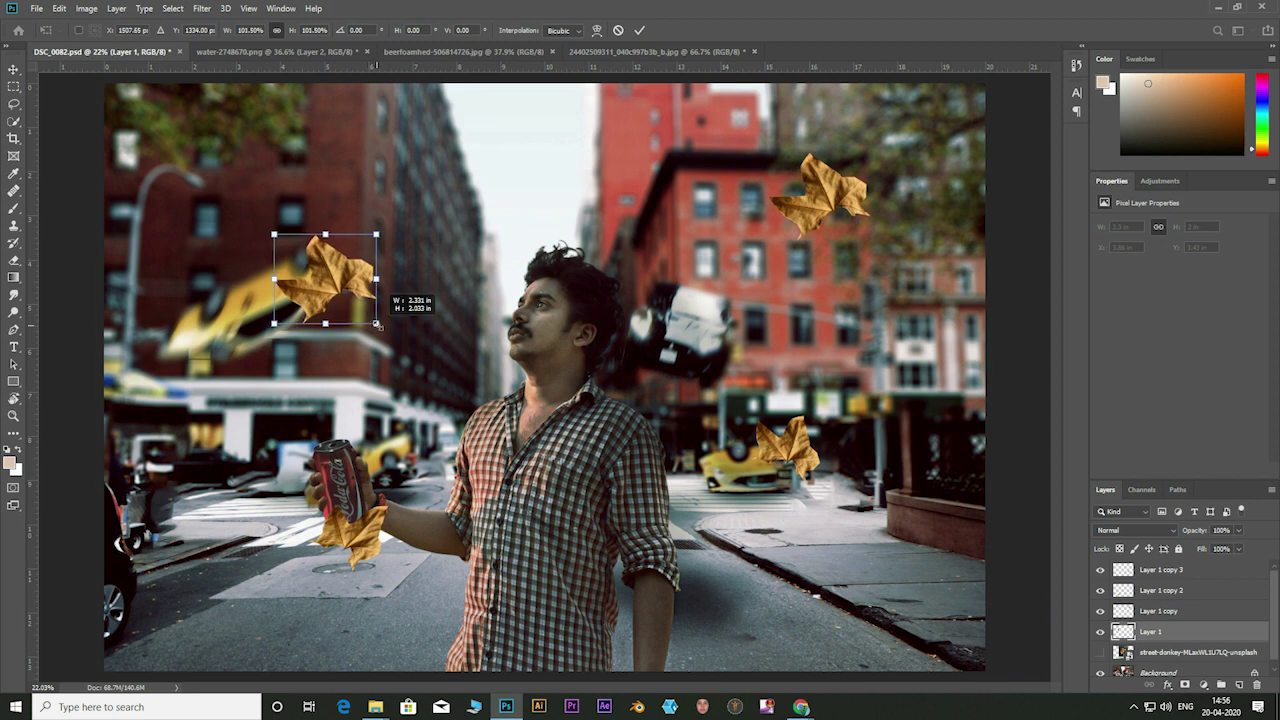
left_click_drag(372, 318, 377, 323)
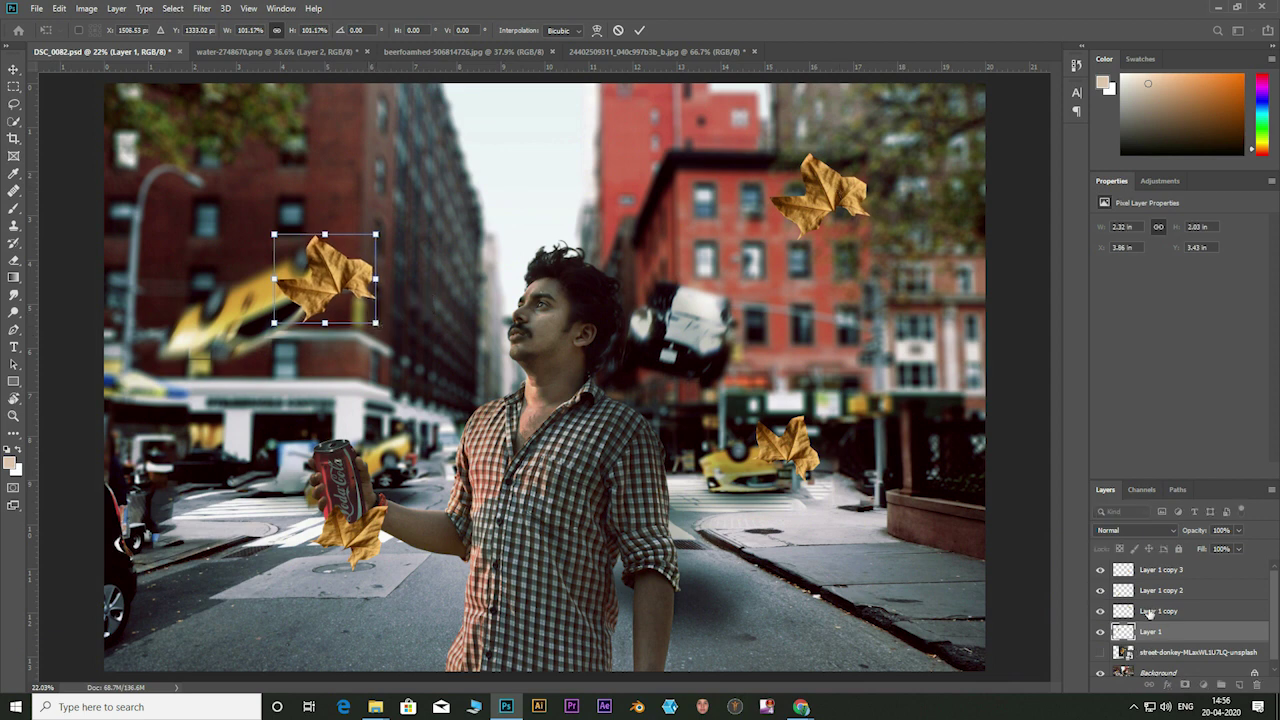
key("Return")
left_click(1149, 613)
key("ctrl+t")
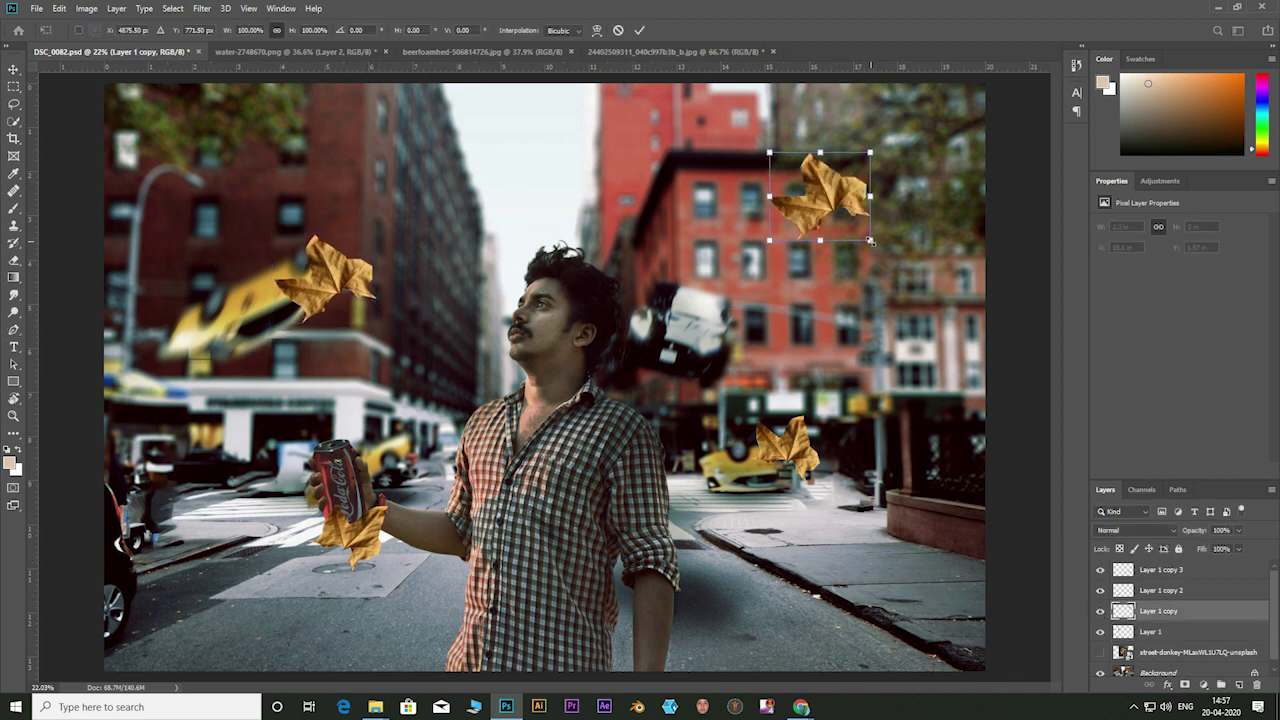
mouse_move(870, 241)
left_mouse_down()
mouse_move(810, 188)
mouse_move(797, 308)
left_mouse_up()
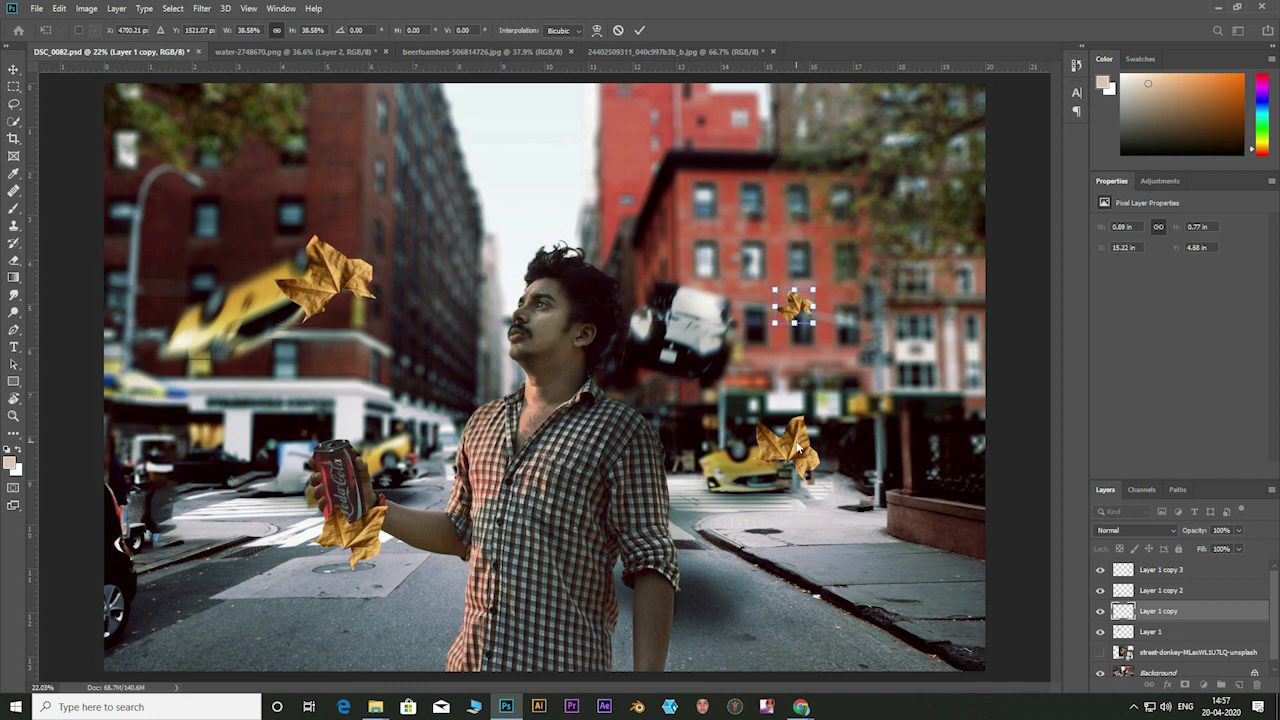
key("Return")
Step: Compare the leaves by toggling visibility, then enlarge the taxi leaf to 115%
key("p")
left_click(1101, 591)
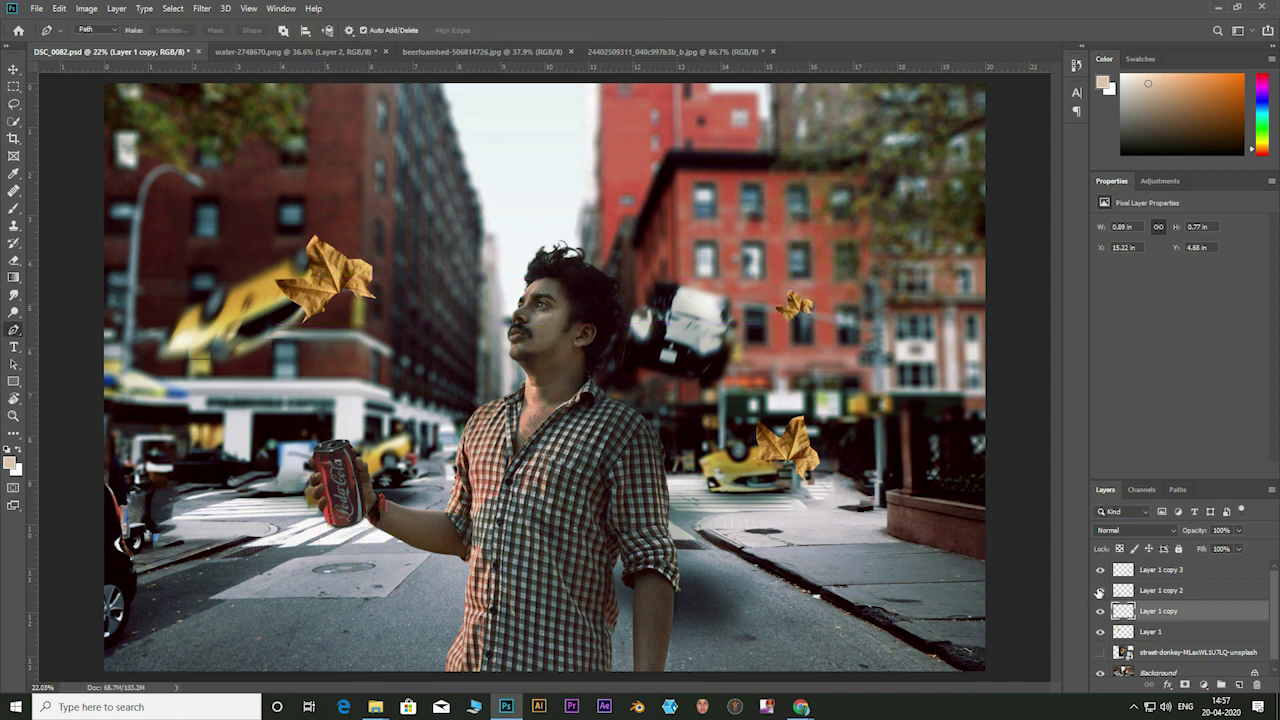
left_click(1101, 570)
left_click(1180, 574)
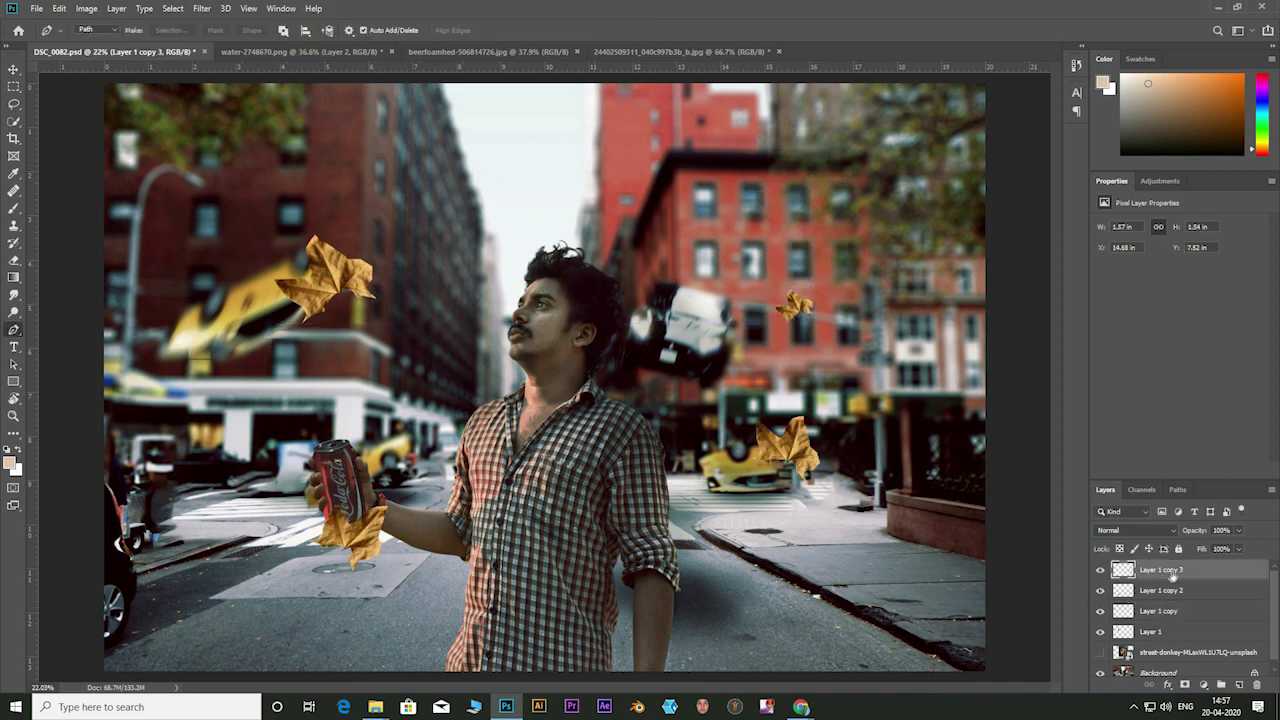
key("ctrl+t")
mouse_move(824, 476)
left_mouse_down()
mouse_move(830, 491)
mouse_move(810, 482)
mouse_move(848, 491)
left_mouse_up()
key("Return")
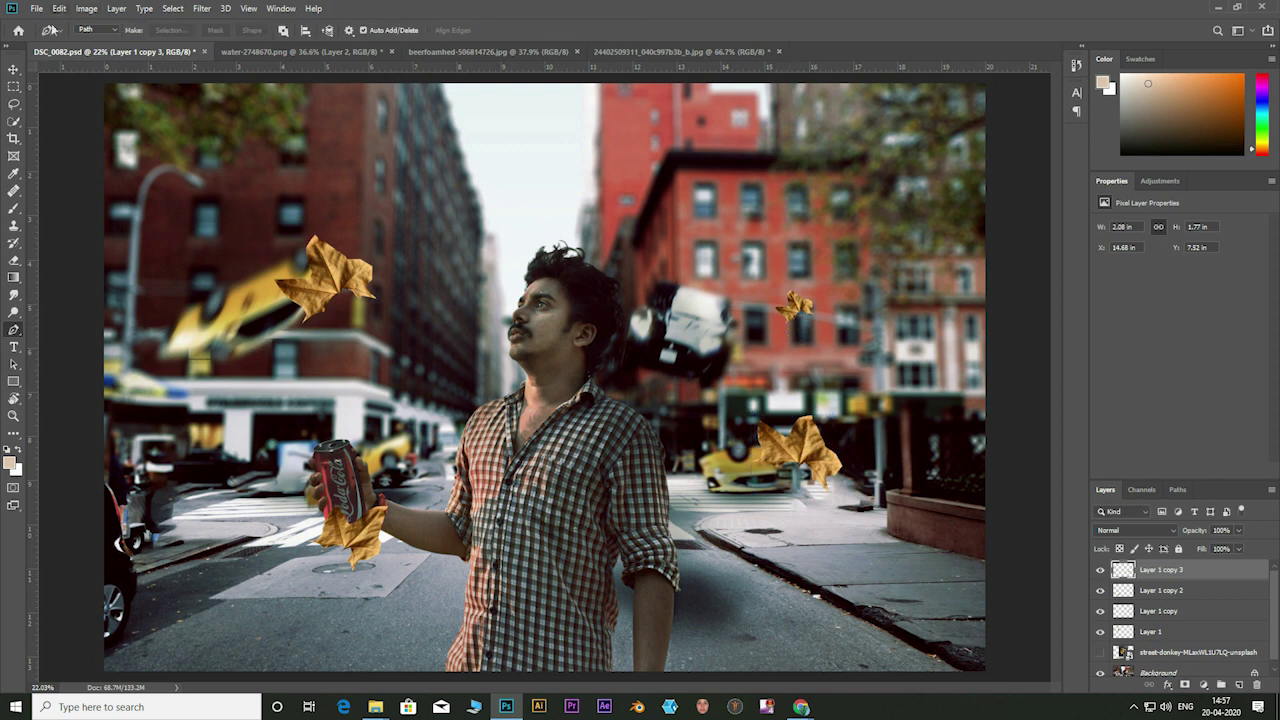
Step: Rotate the can leaf about -22.6° and stretch the small building leaf wider and flatter
left_click(1162, 590)
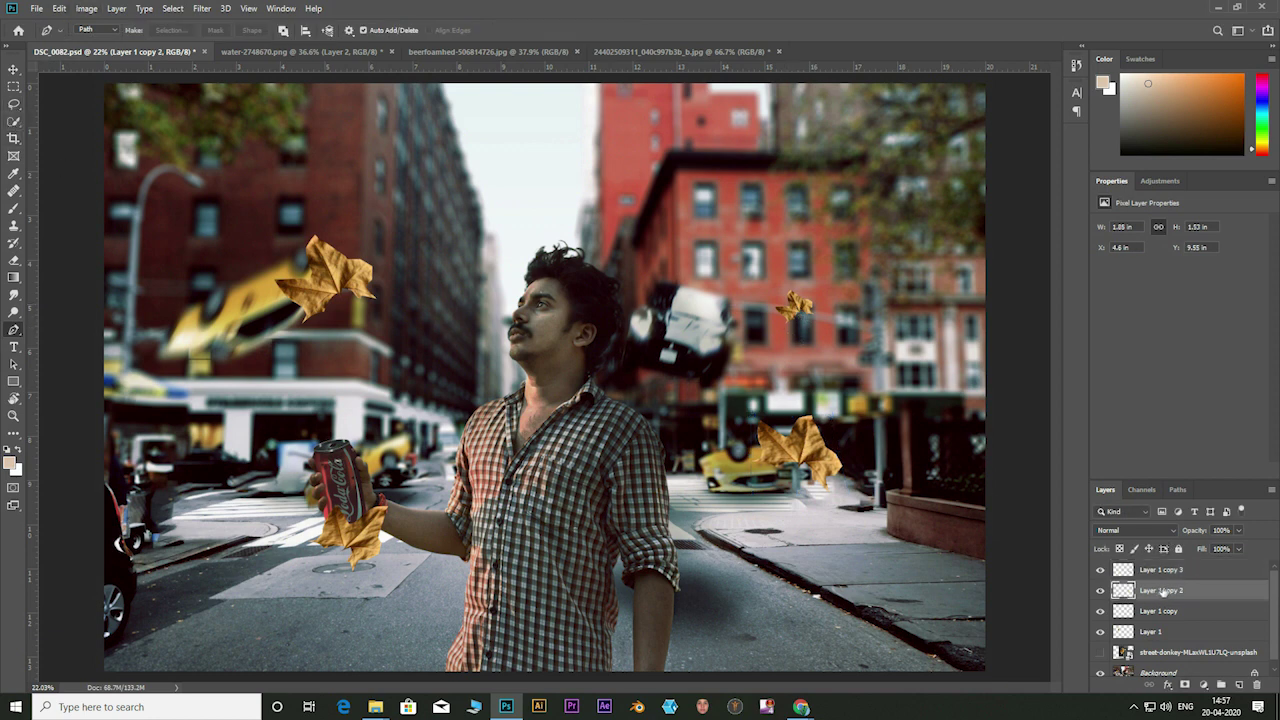
key("ctrl+t")
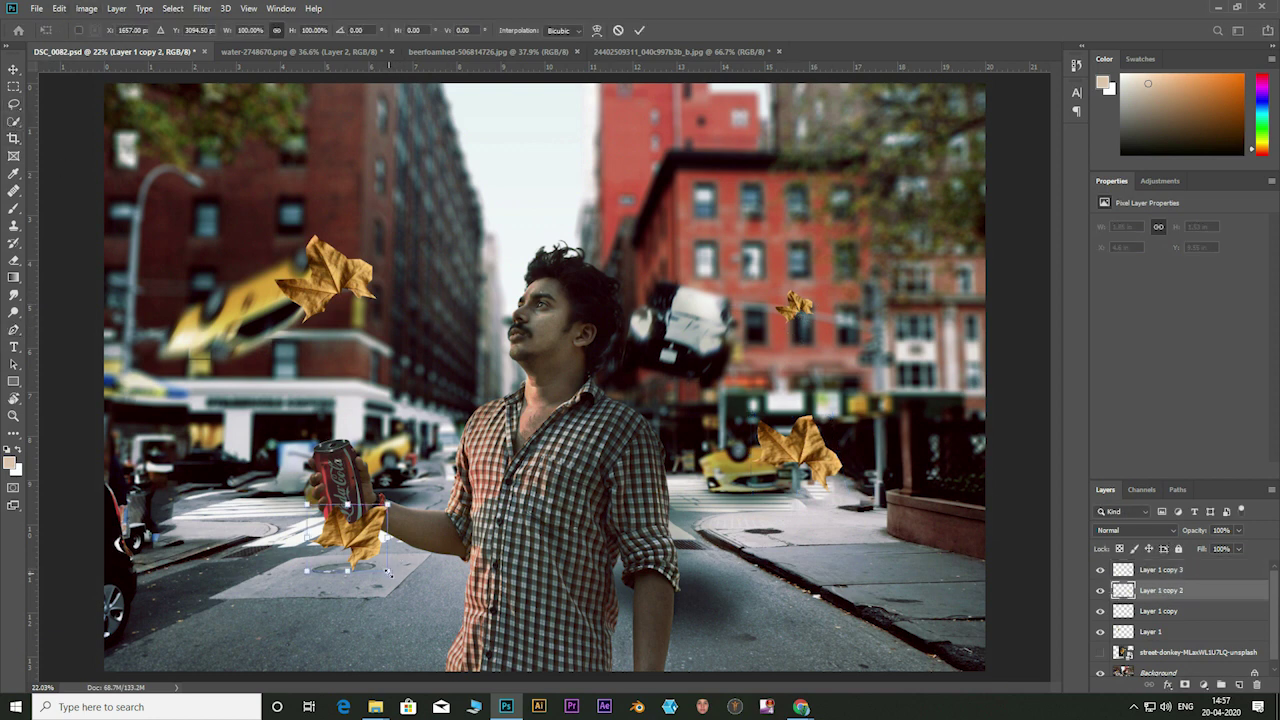
left_click_drag(390, 574, 372, 540)
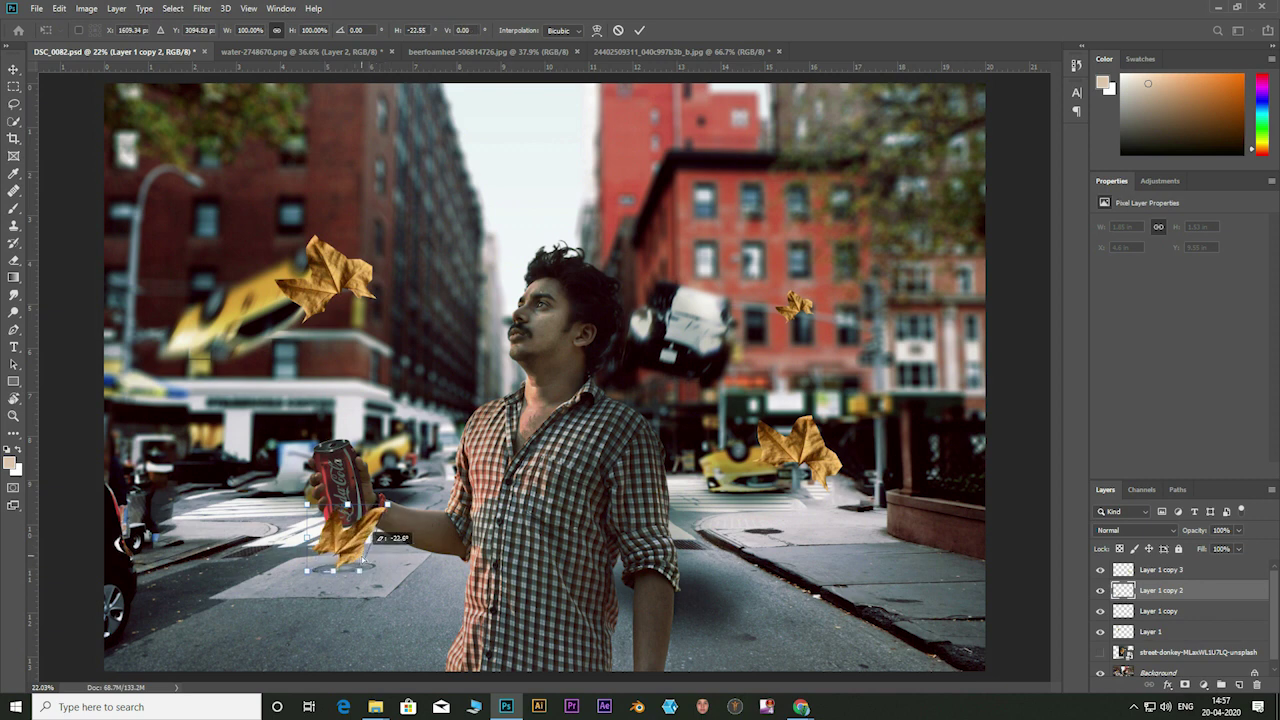
key("Return")
left_click(1158, 610)
key("ctrl+t")
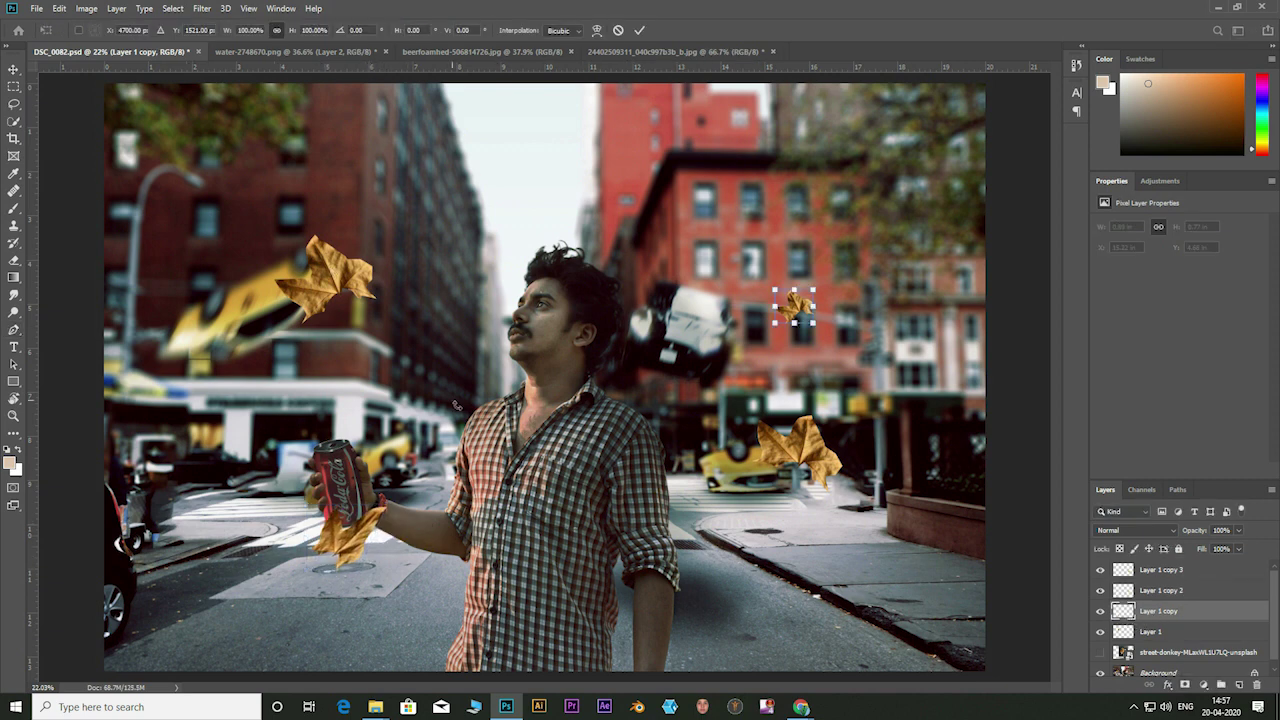
left_click_drag(816, 325, 876, 322)
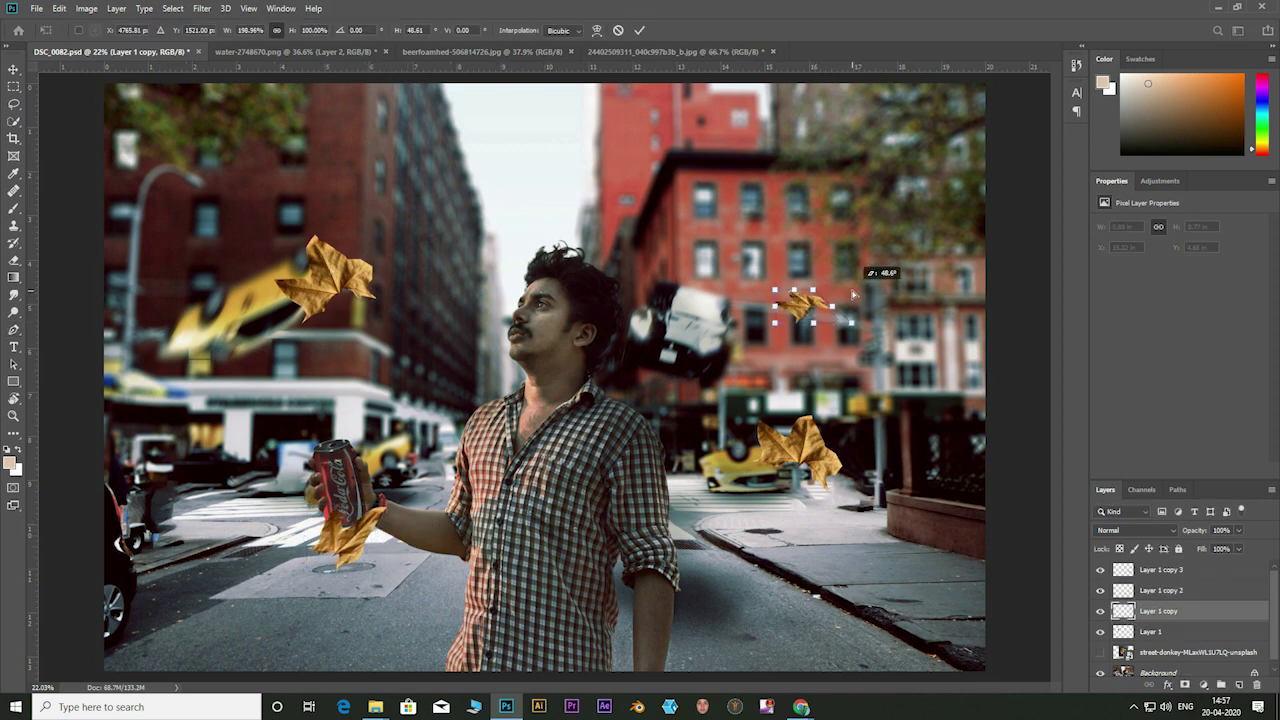
key("Return")
Step: Rotate the upper-left leaf about -53°, skew its corner outward and shrink it
left_click(1152, 632)
key("p")
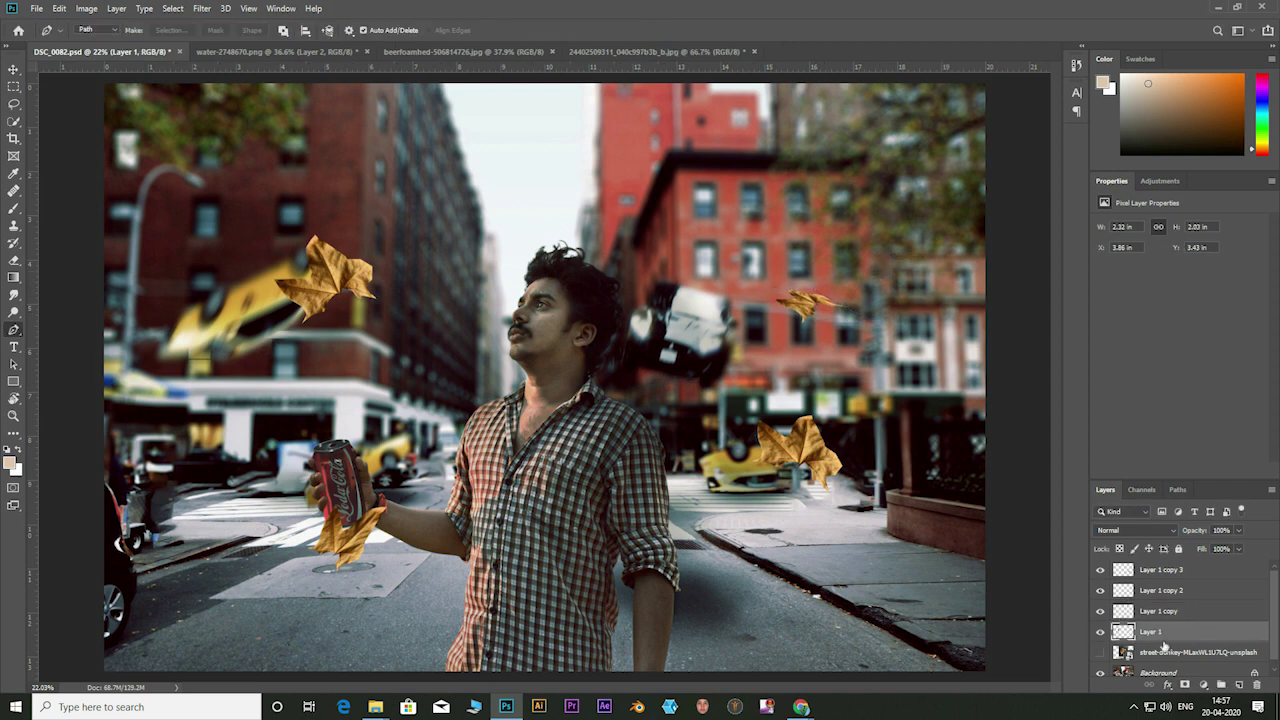
key("ctrl+t")
mouse_move(392, 226)
left_mouse_down()
mouse_move(268, 234)
mouse_move(403, 280)
left_mouse_up()
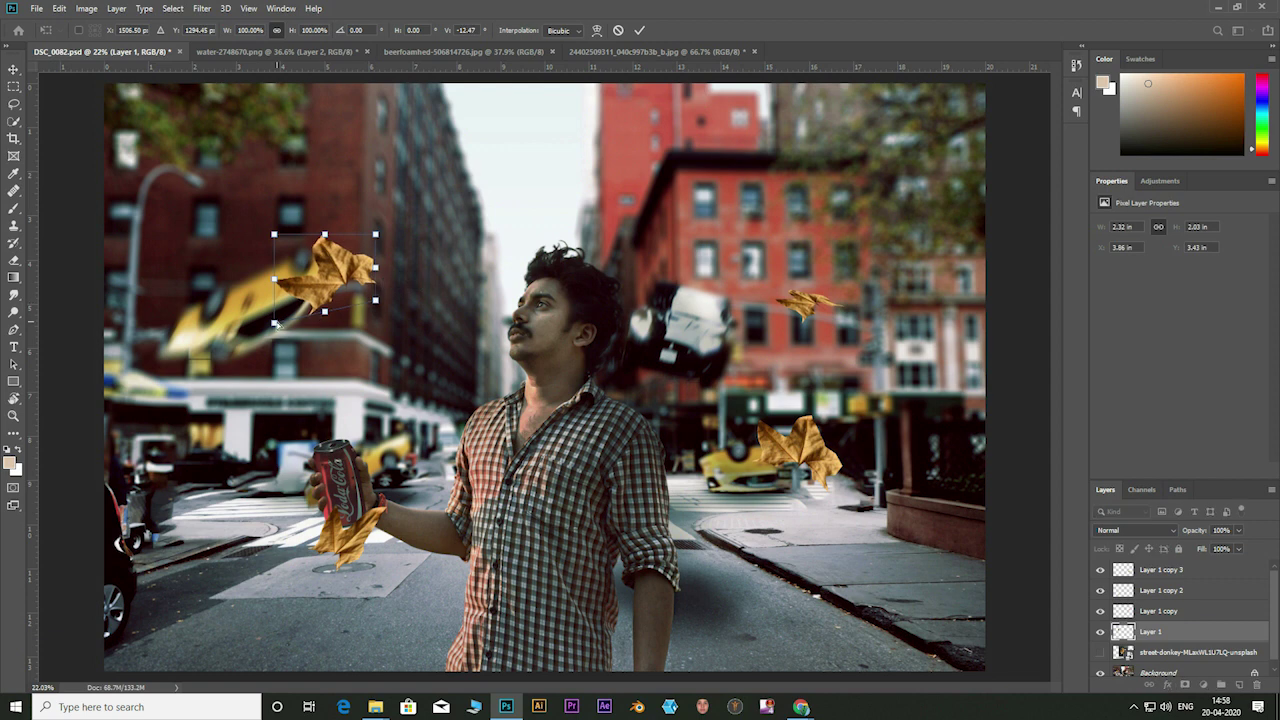
left_click_drag(274, 323, 223, 335)
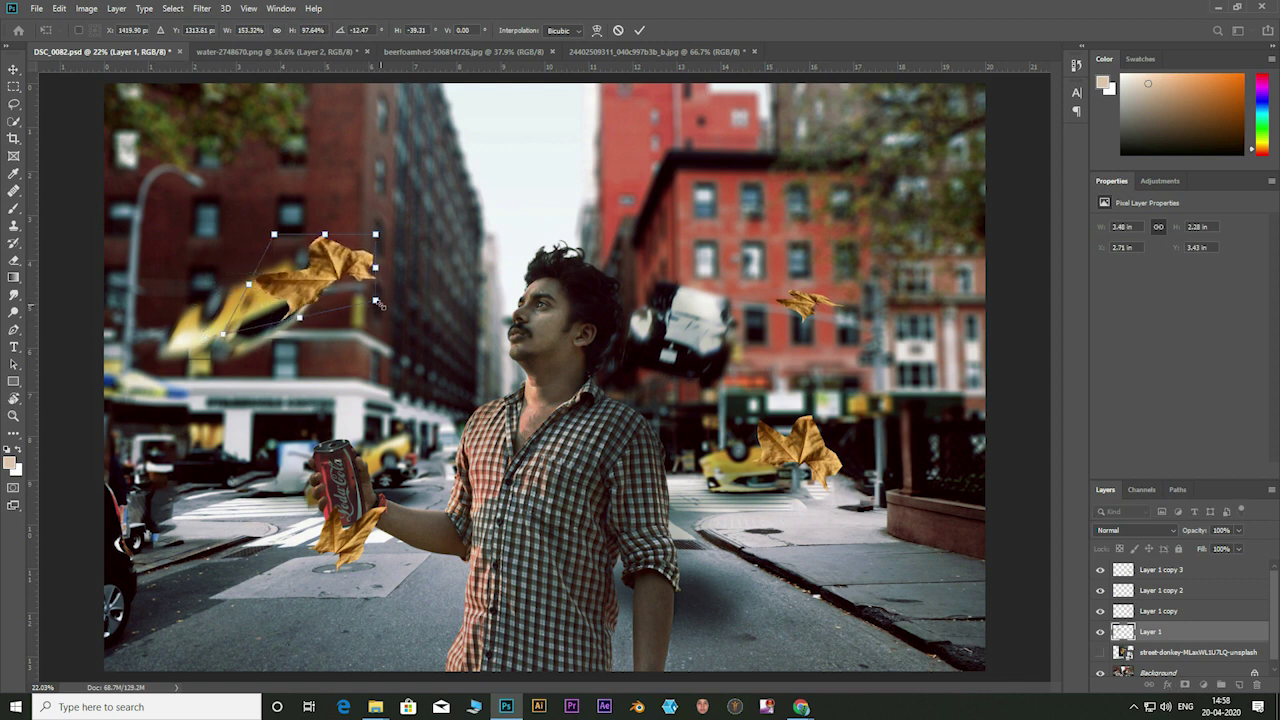
left_click_drag(378, 303, 312, 250)
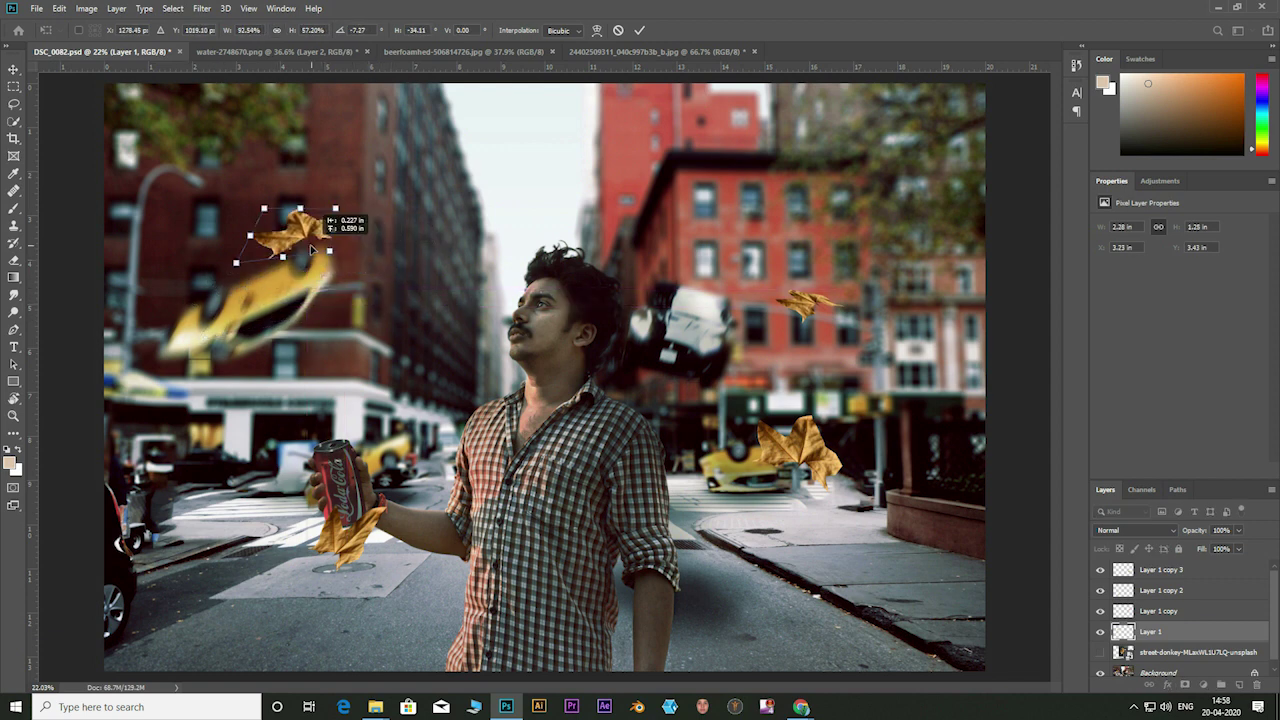
key("Return")
Step: Apply a Motion Blur at -60° angle to the first leaf
key("p")
left_click(202, 8)
mouse_move(240, 160)
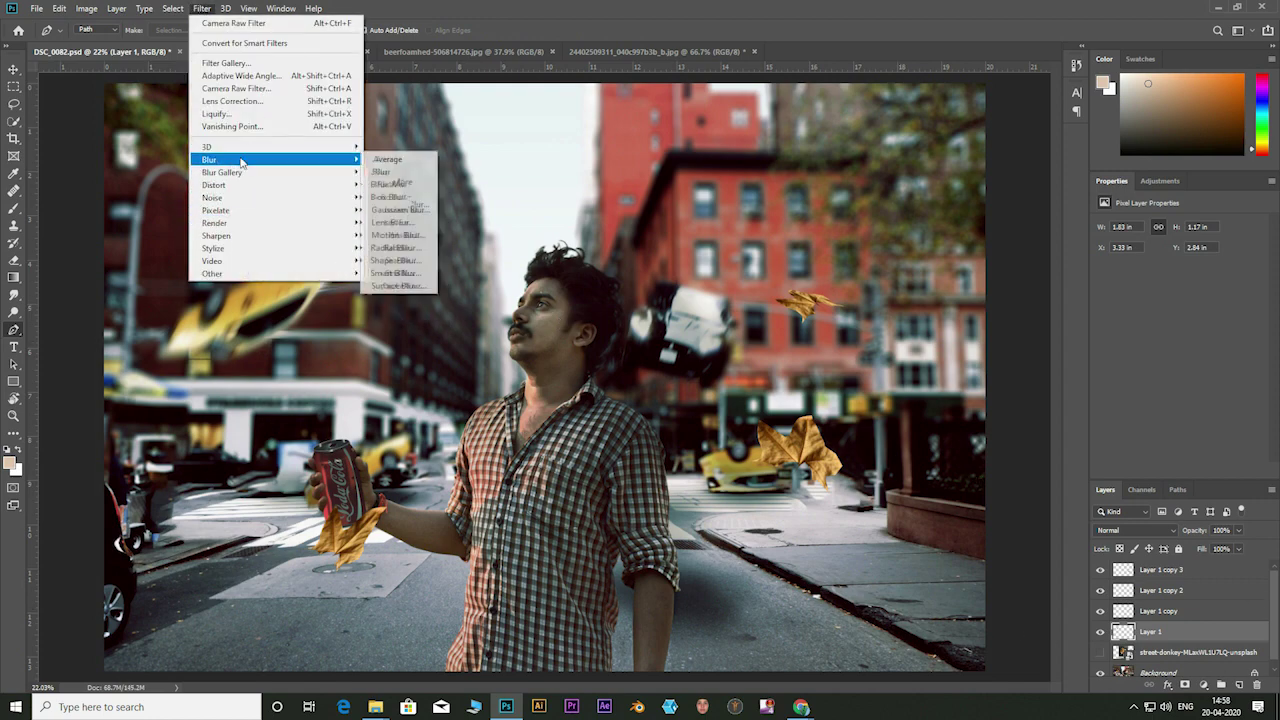
left_click(395, 235)
left_click_drag(924, 336, 932, 346)
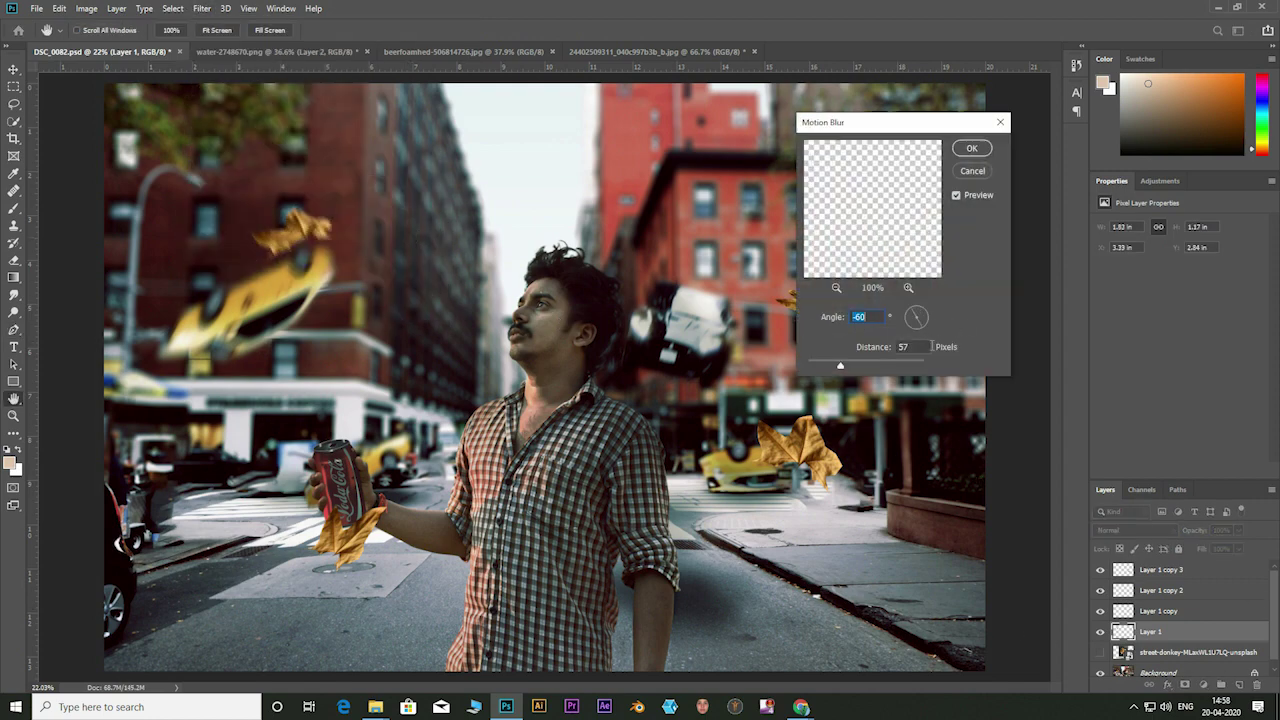
left_click(971, 148)
Step: Apply Motion Blur to the Layer 1 copy leaf
left_click(1160, 611)
left_click(205, 8)
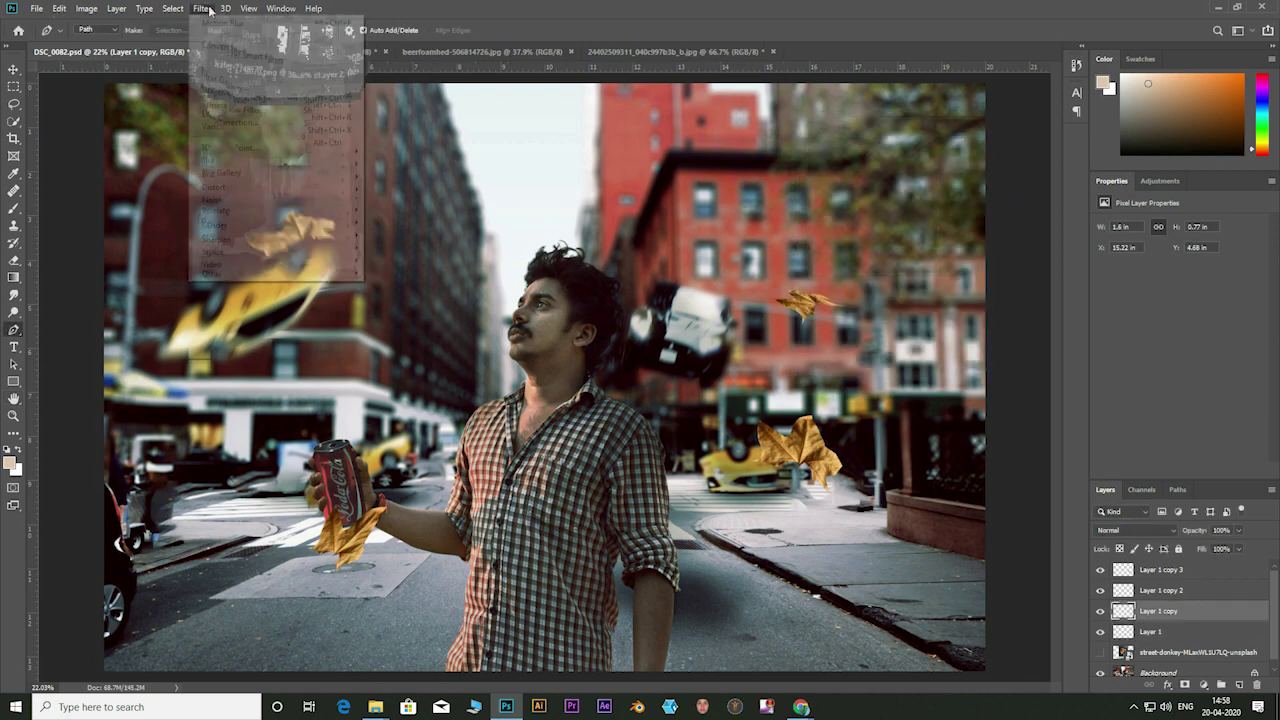
mouse_move(210, 160)
left_click(395, 235)
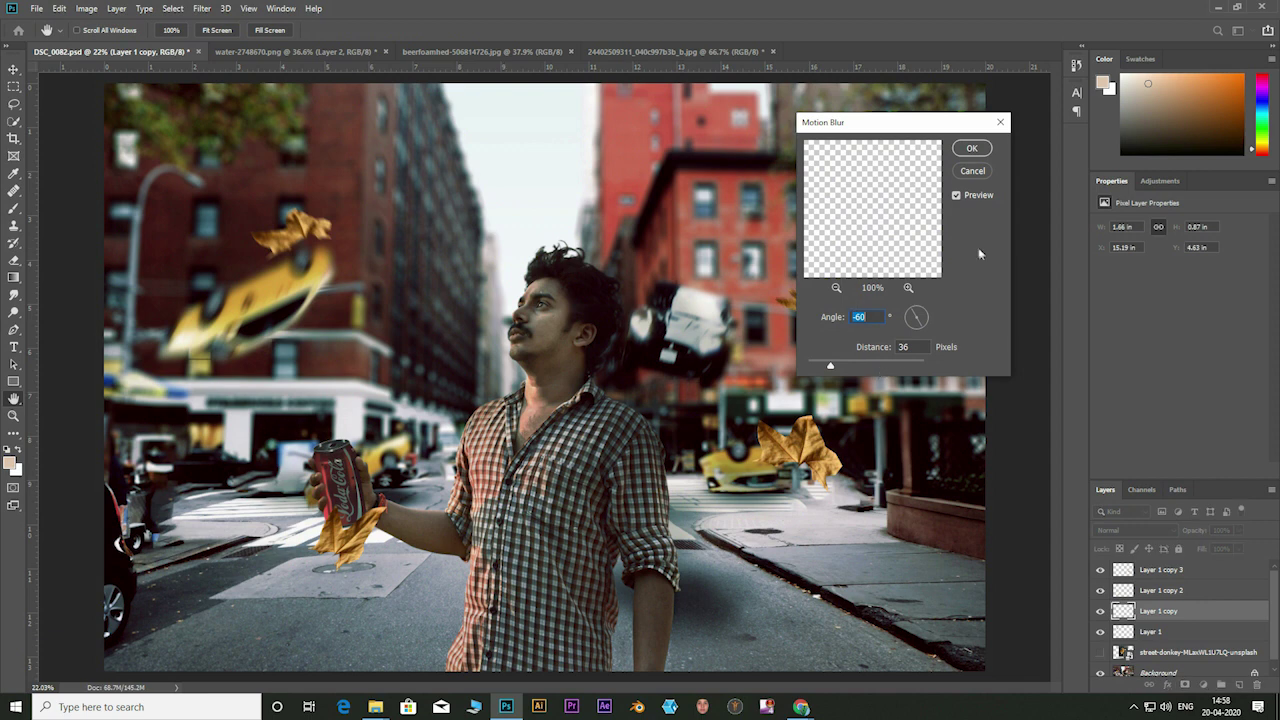
left_click_drag(978, 122, 592, 104)
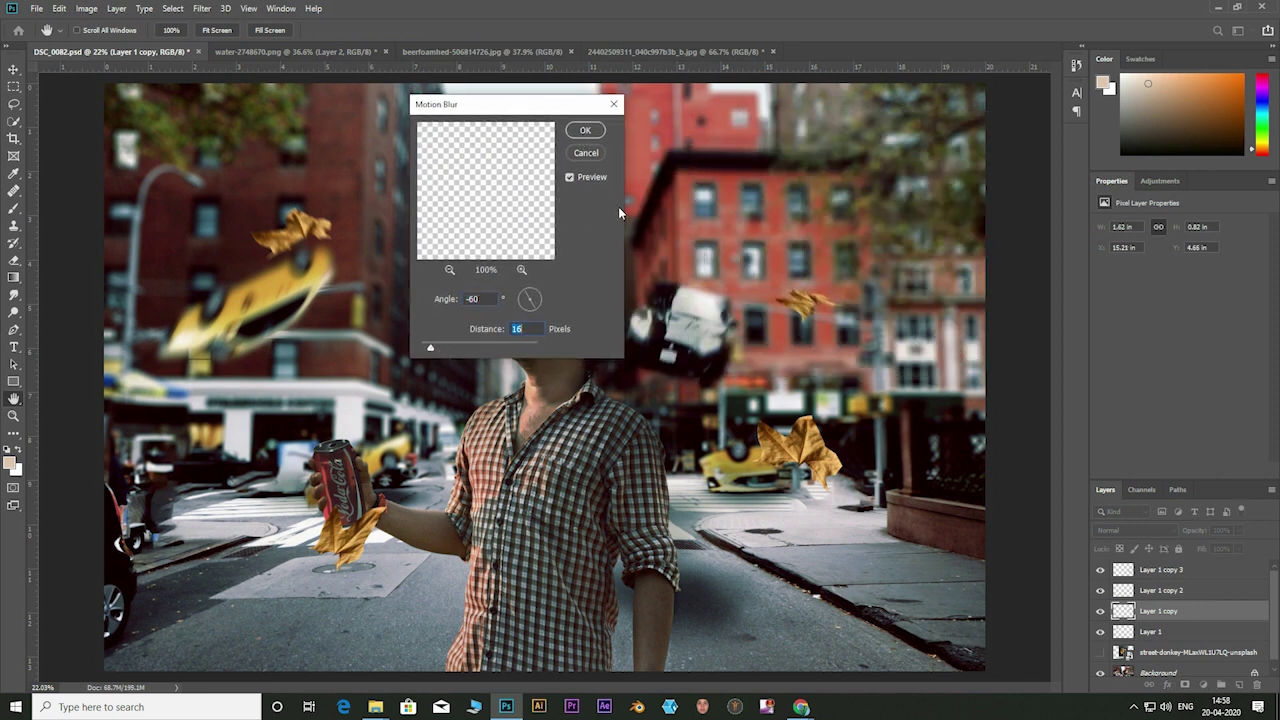
left_click(586, 131)
Step: Apply Motion Blur with a changed direction to the Layer 1 copy 2 leaf
left_click(1160, 590)
key("p")
left_click(202, 8)
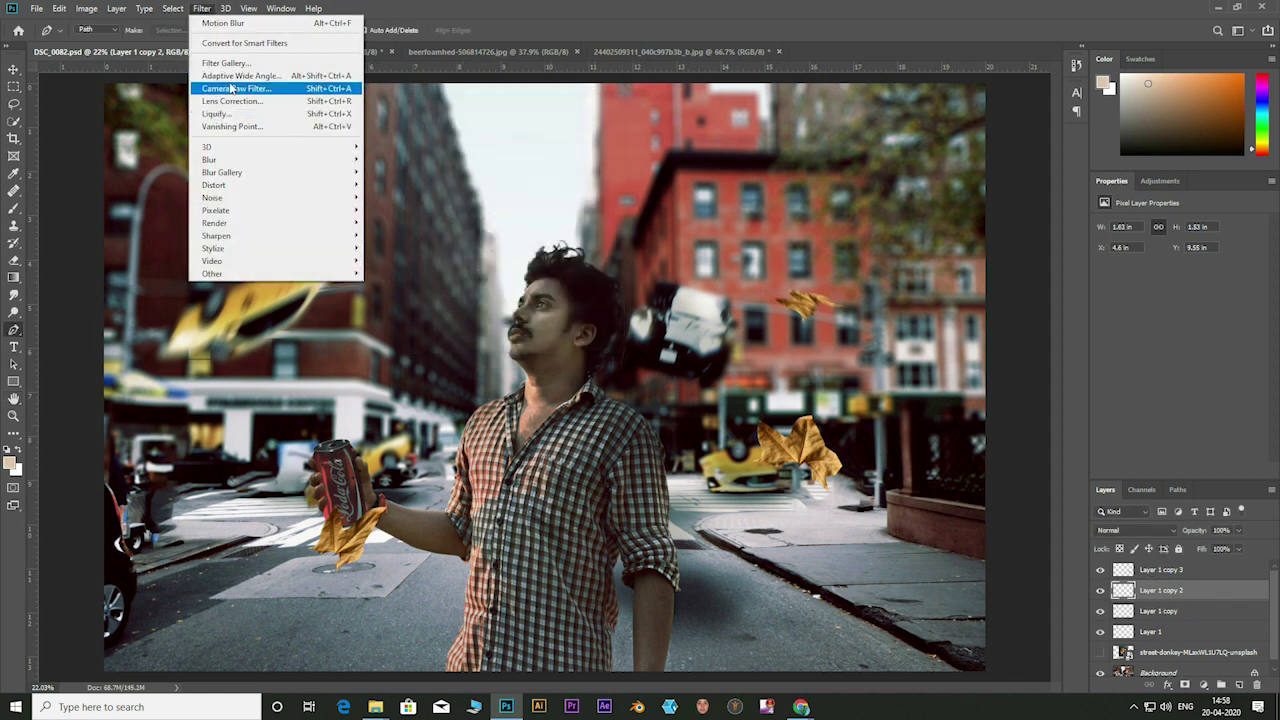
left_click(385, 235)
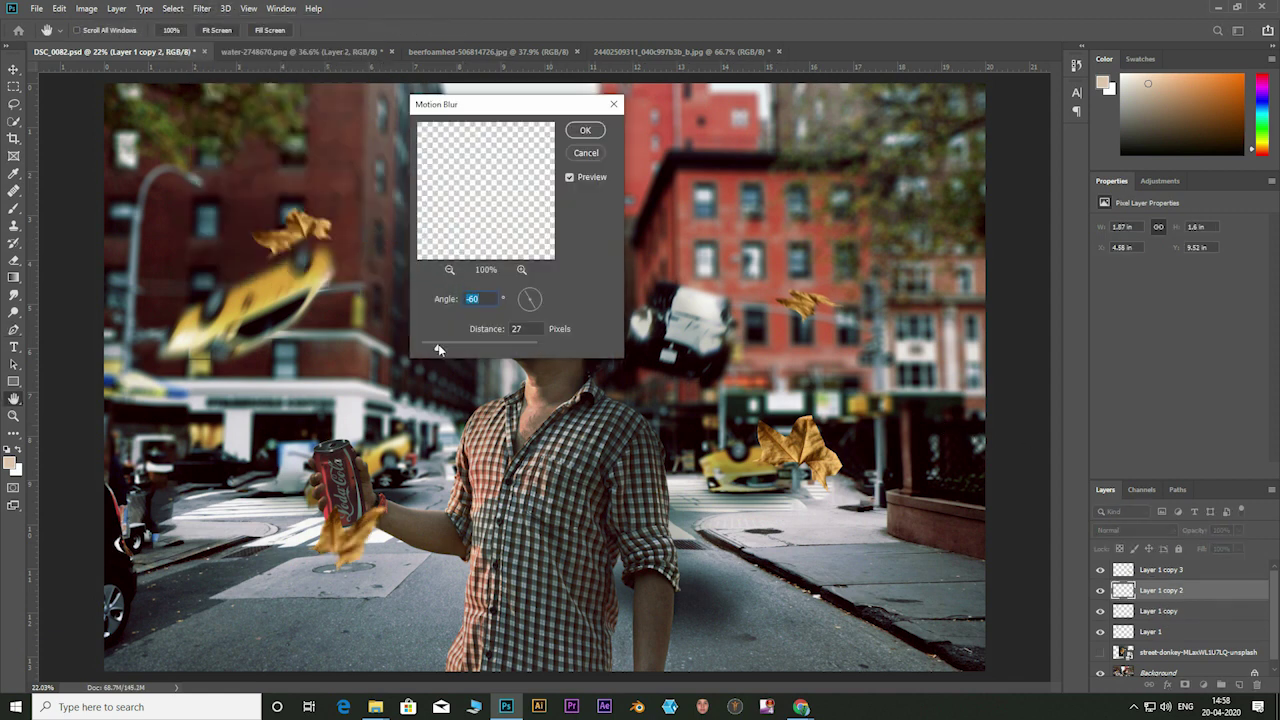
left_click(547, 288)
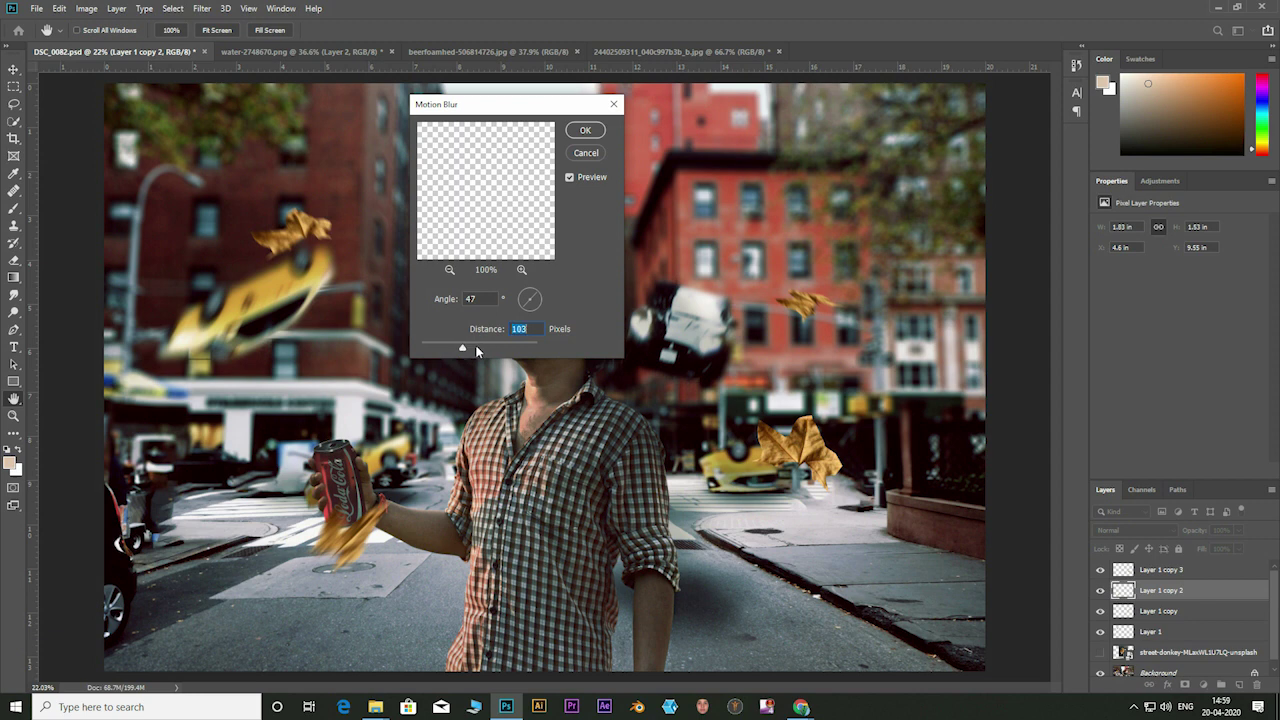
left_click(584, 130)
key("p")
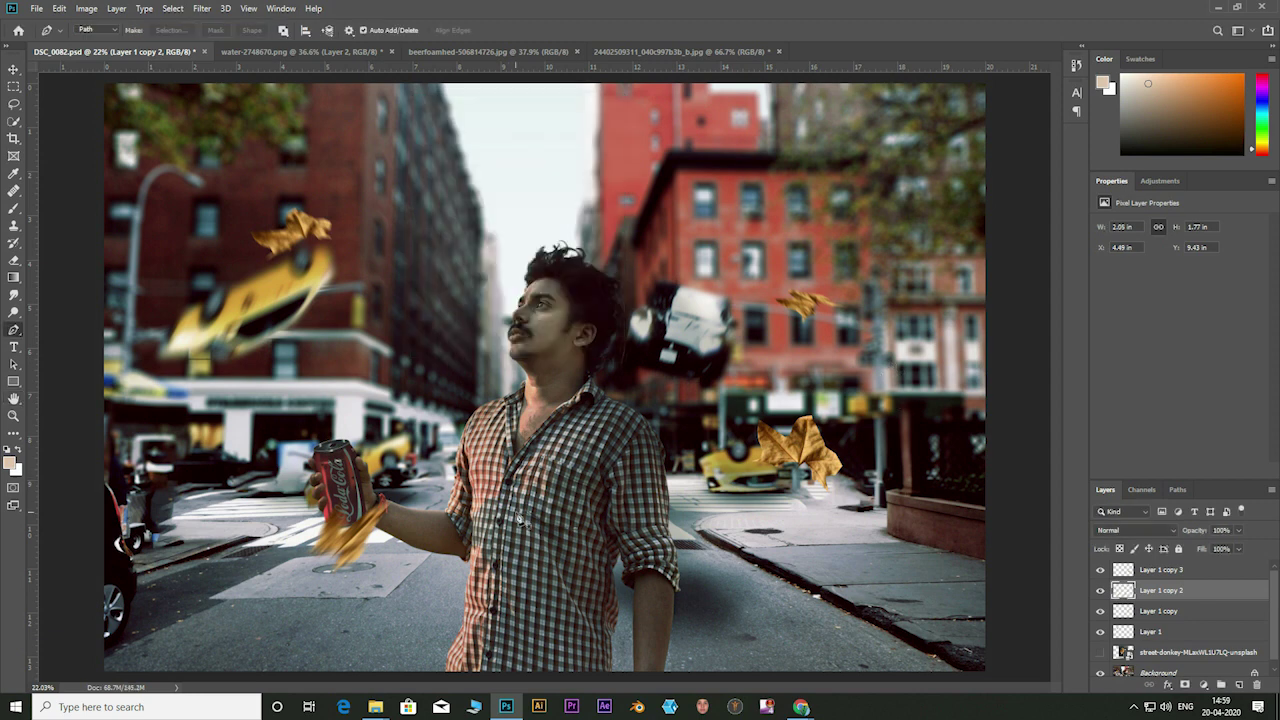
Step: Apply a longer-distance Motion Blur to the Layer 1 copy 3 leaf
left_click(1160, 570)
key("ctrl+t")
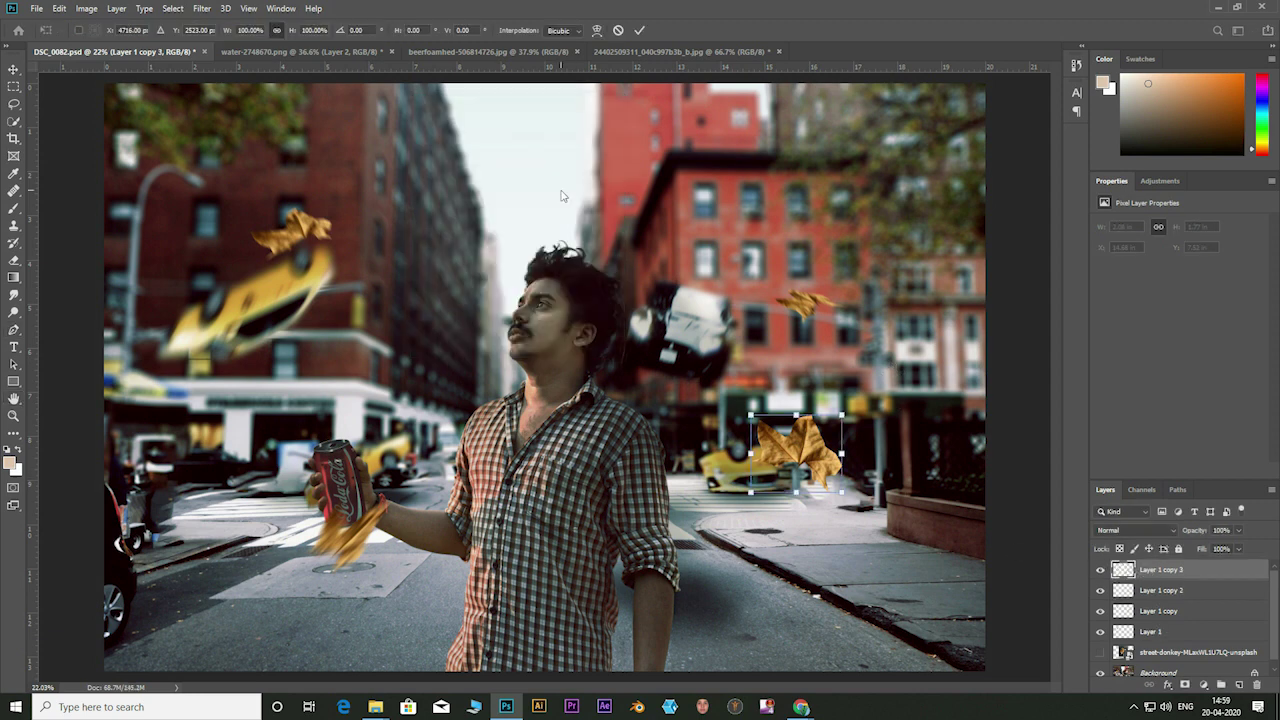
left_click(178, 9)
key("Escape")
left_click(200, 9)
key("Return")
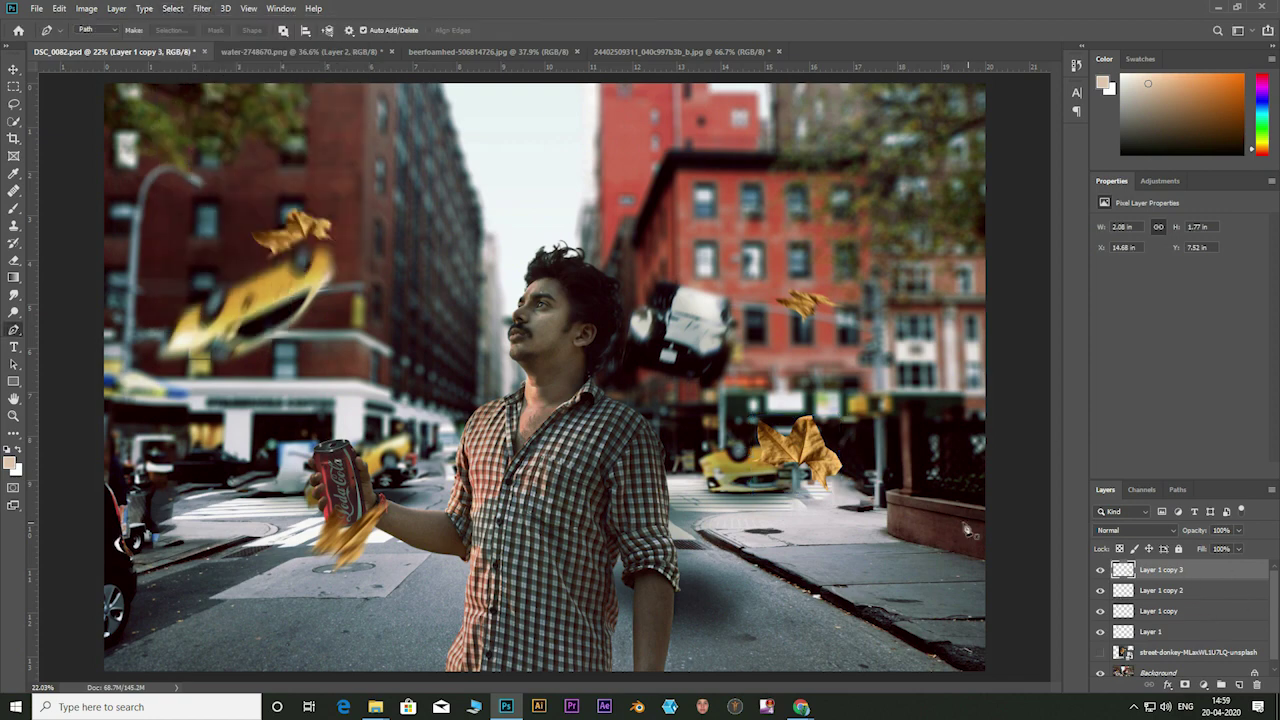
left_click(201, 9)
left_click(404, 238)
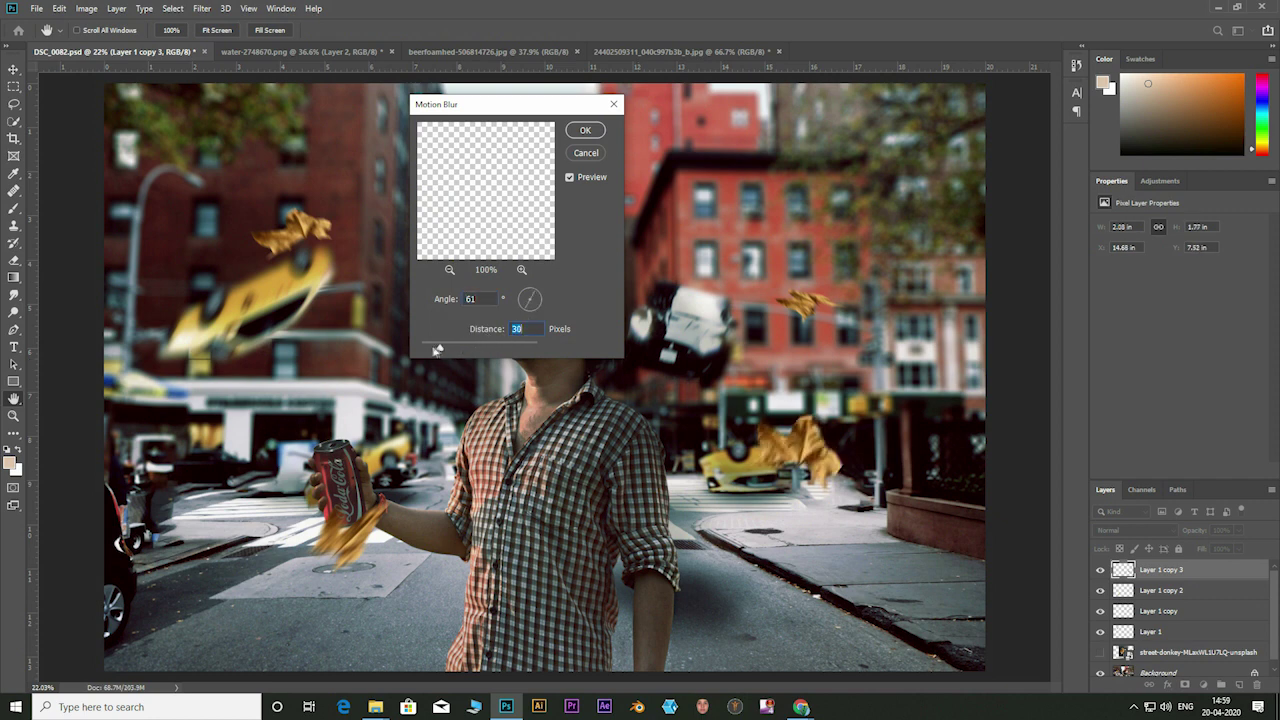
left_click_drag(439, 351, 447, 351)
left_click(585, 131)
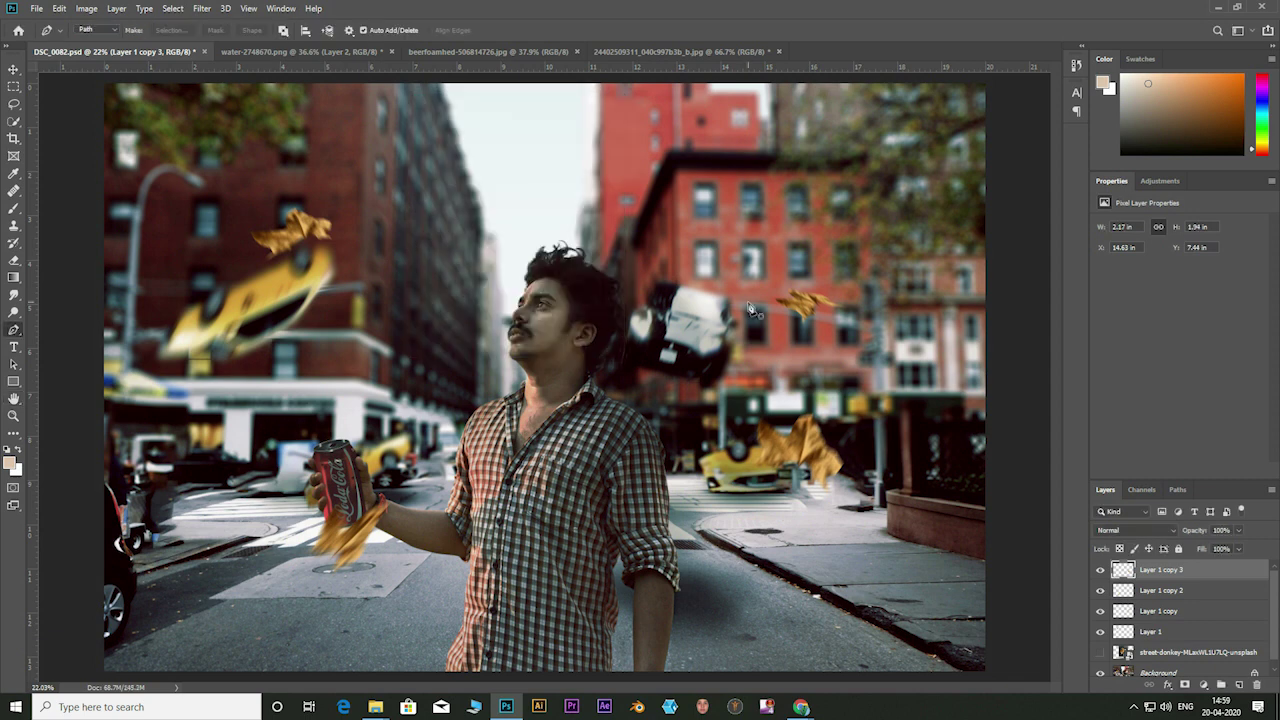
left_click(1181, 634, "shift")
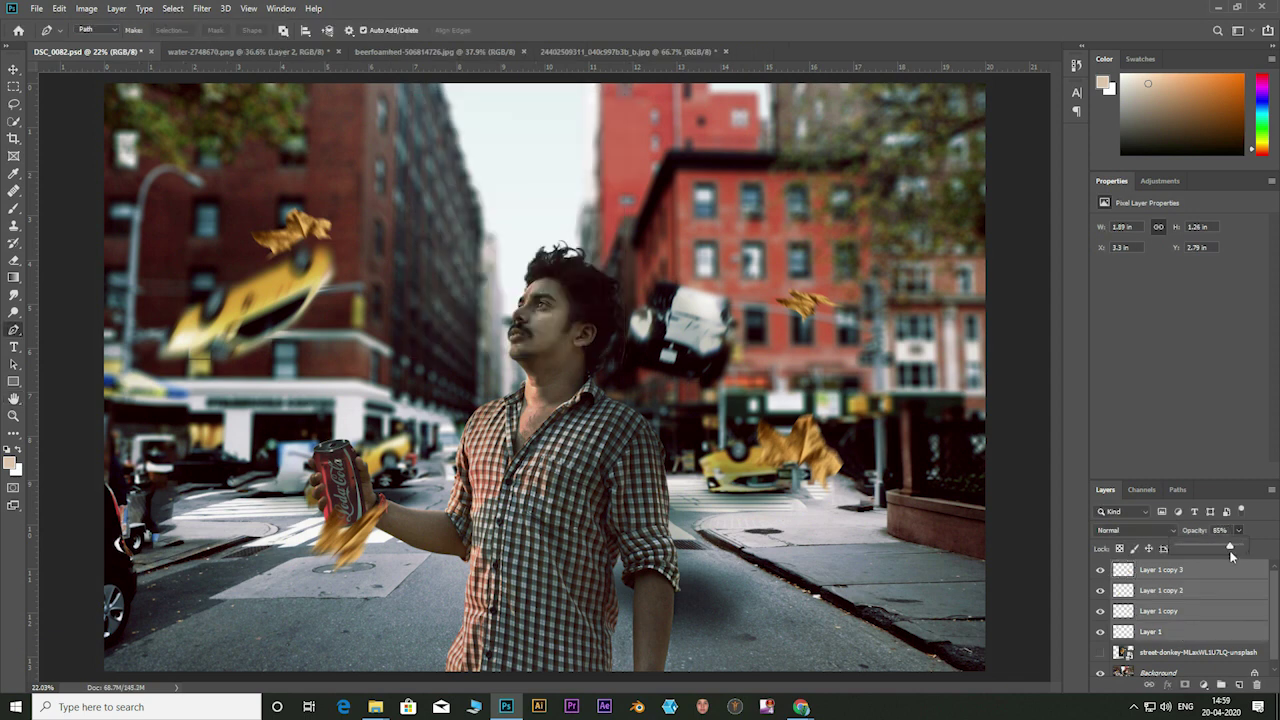
Step: Add a Curves adjustment layer, briefly clip and brighten it, then unclip it
left_click(1203, 685)
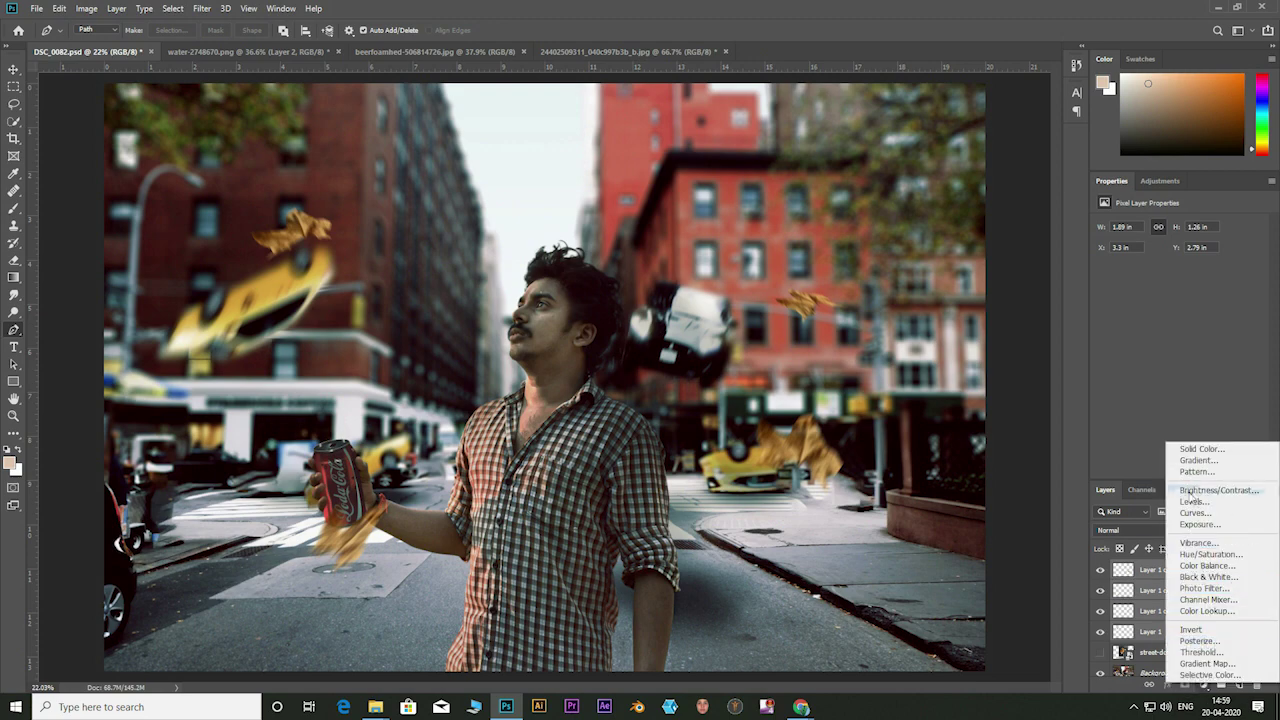
left_click(1195, 512)
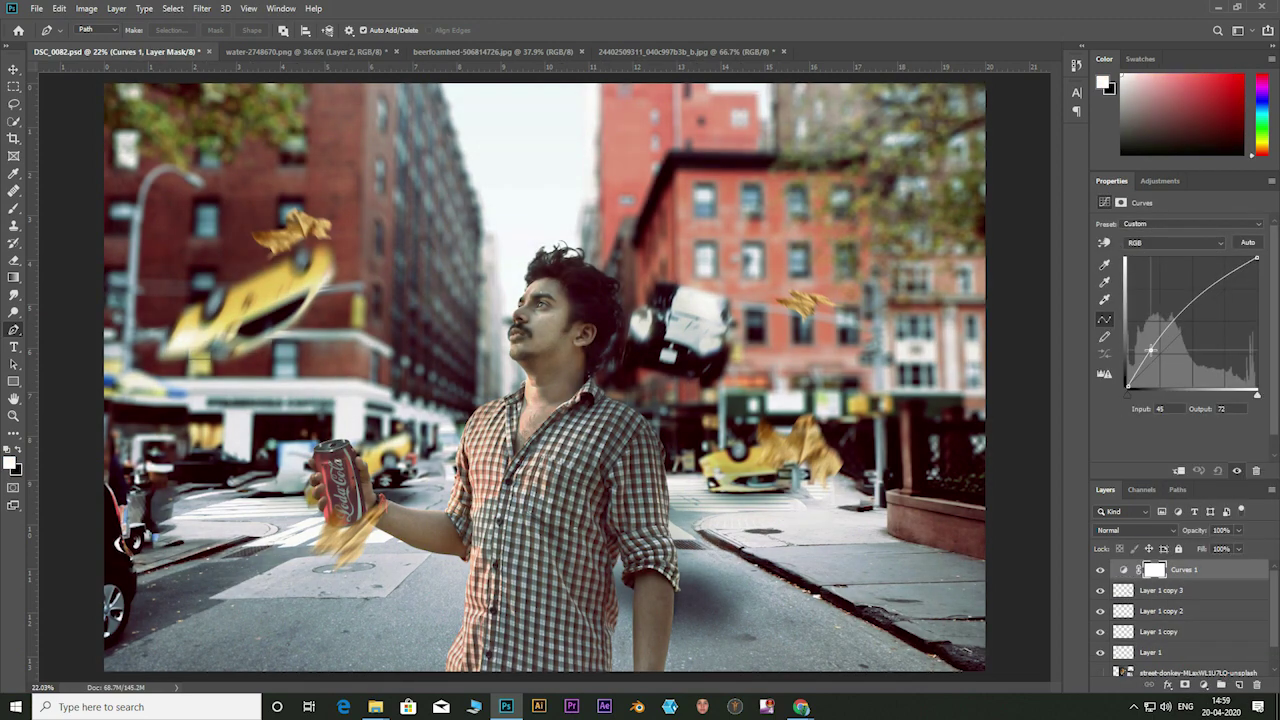
left_click(1179, 470)
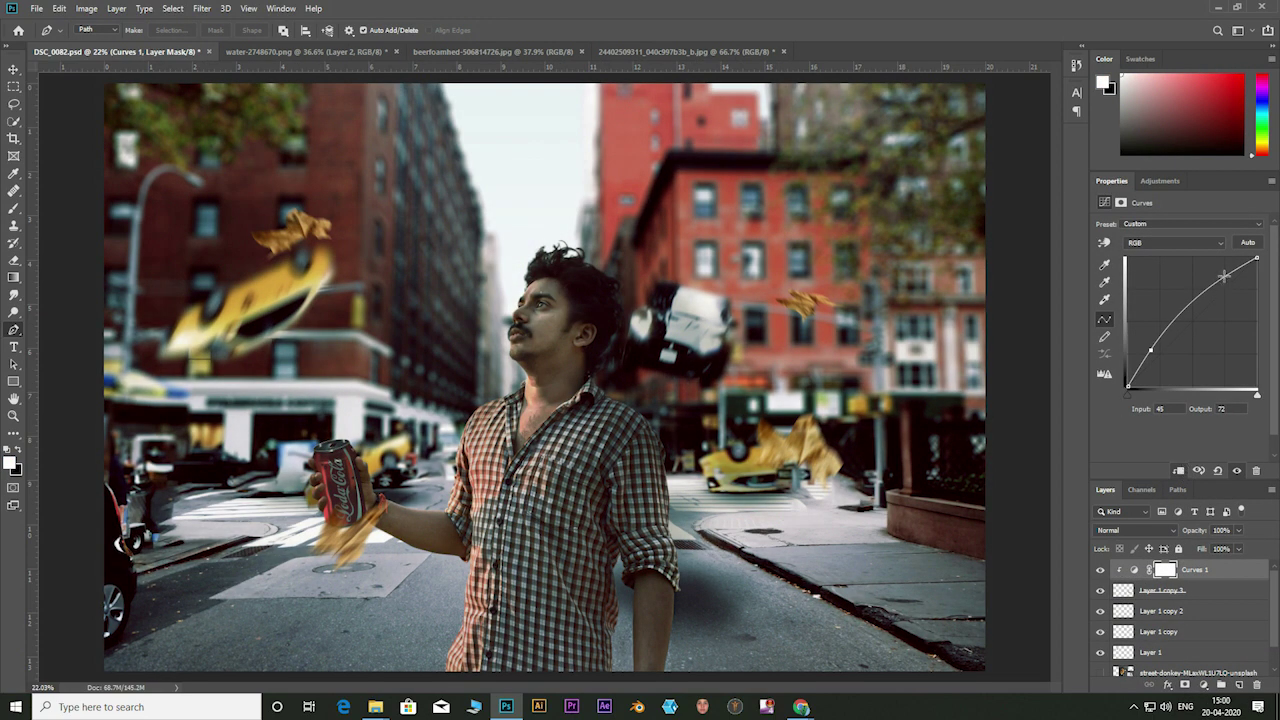
left_click_drag(1224, 276, 1216, 271)
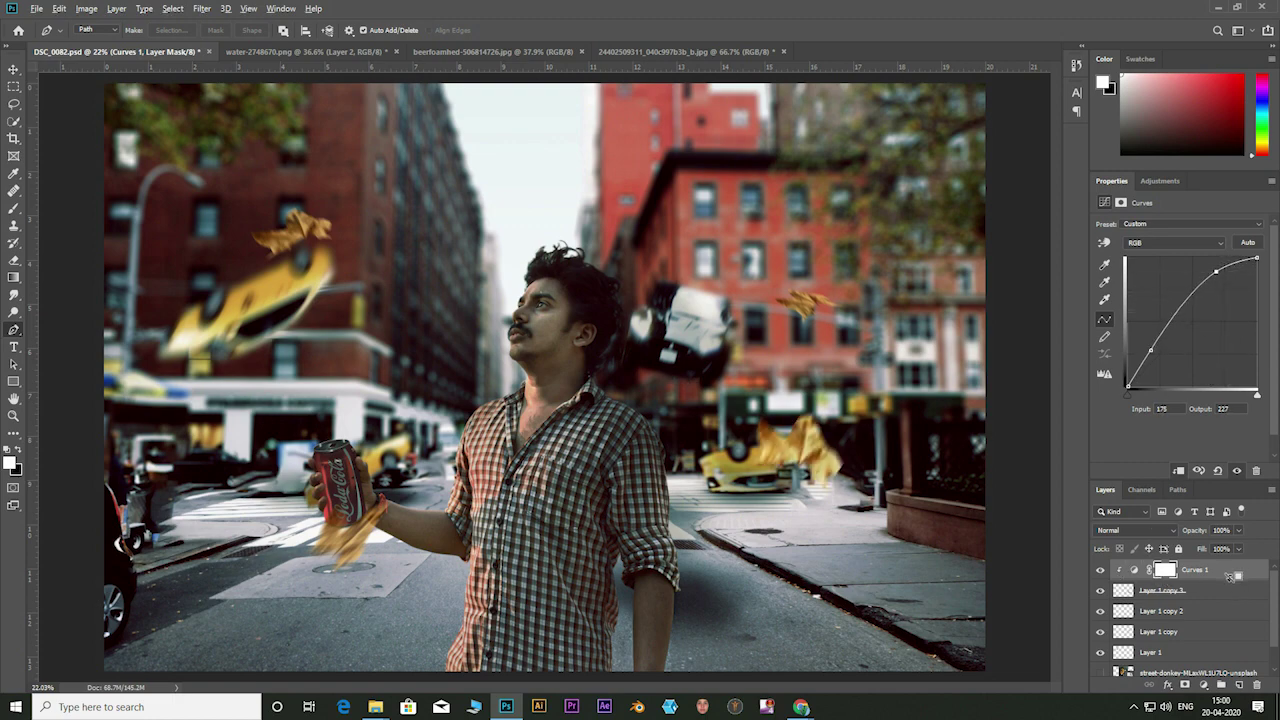
left_click(1230, 577, "alt")
Step: Group the four leaf layers into Group 1, clip Curves to it, and reshape the curve
left_click(1180, 592)
left_click(1178, 657, "shift")
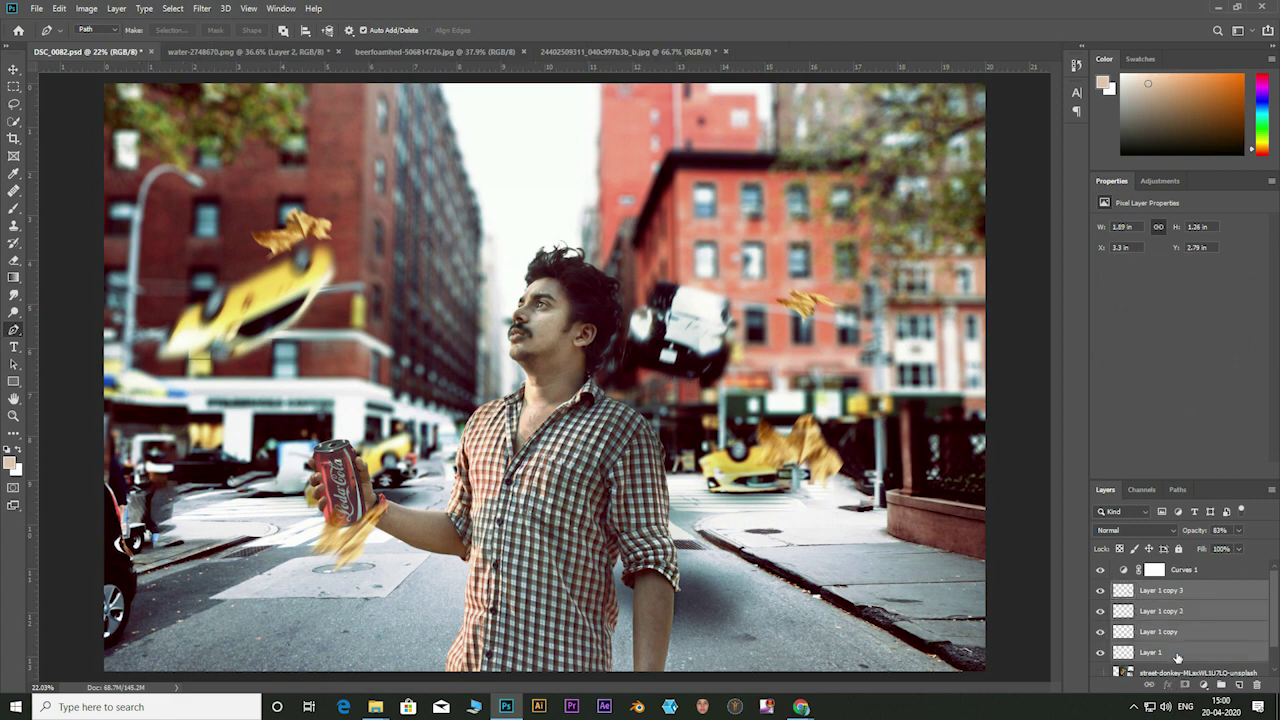
key("ctrl+g")
left_click(1186, 580, "alt")
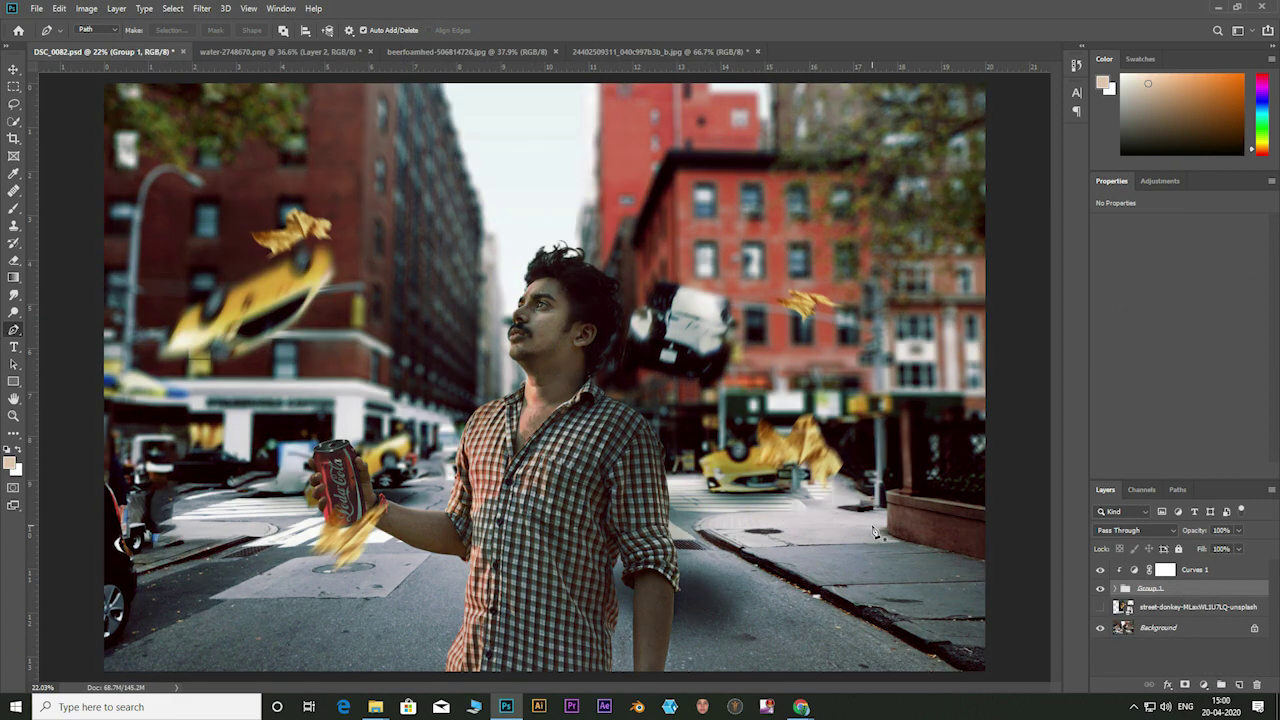
left_click(1184, 570)
left_click_drag(1150, 366, 1154, 357)
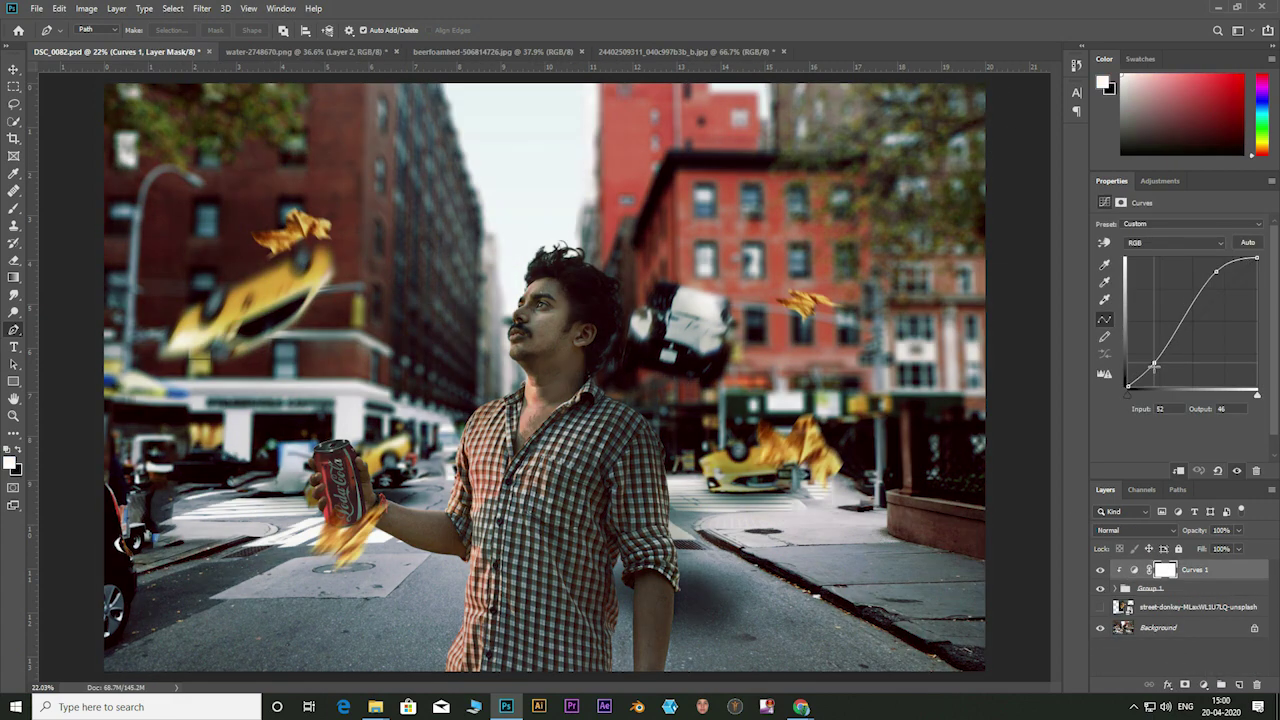
left_click_drag(1216, 275, 1224, 290)
mouse_move(1127, 387)
left_mouse_down()
mouse_move(1127, 372)
mouse_move(1127, 390)
left_mouse_up()
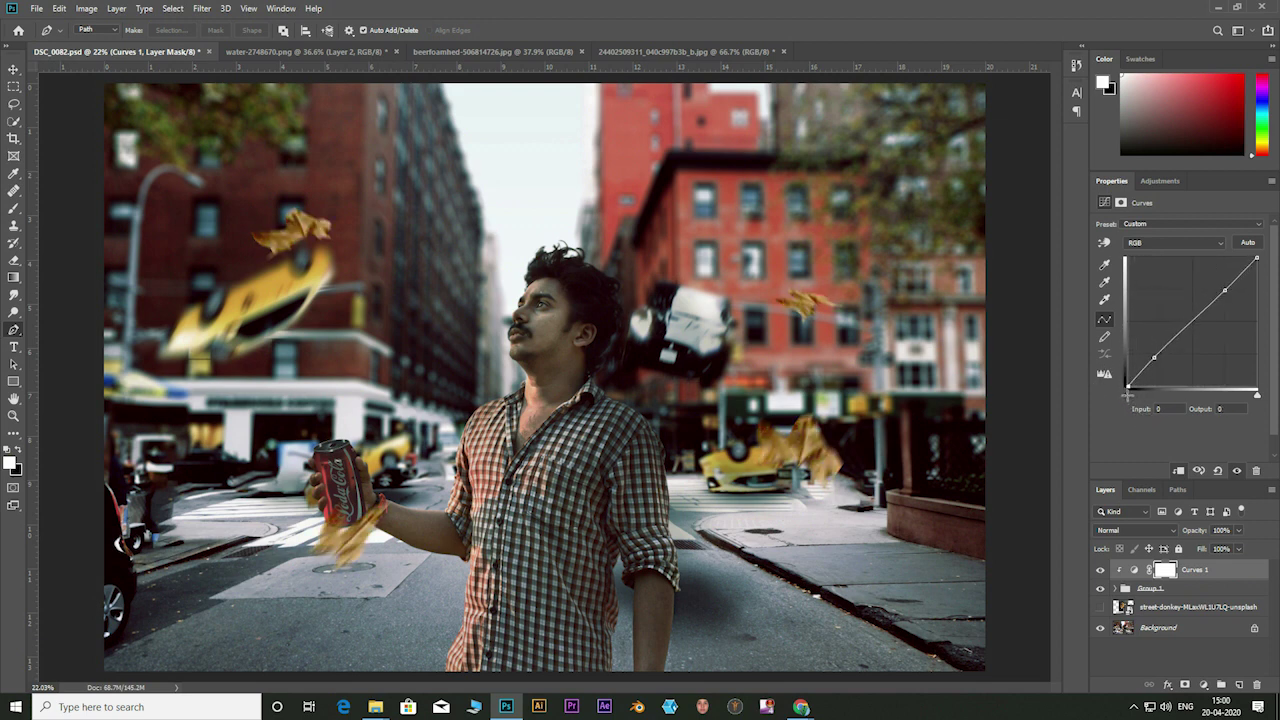
Step: Add a desaturated Hue/Saturation layer and shape an S-curve in Curves 1
left_click(1210, 685)
left_click(1200, 555)
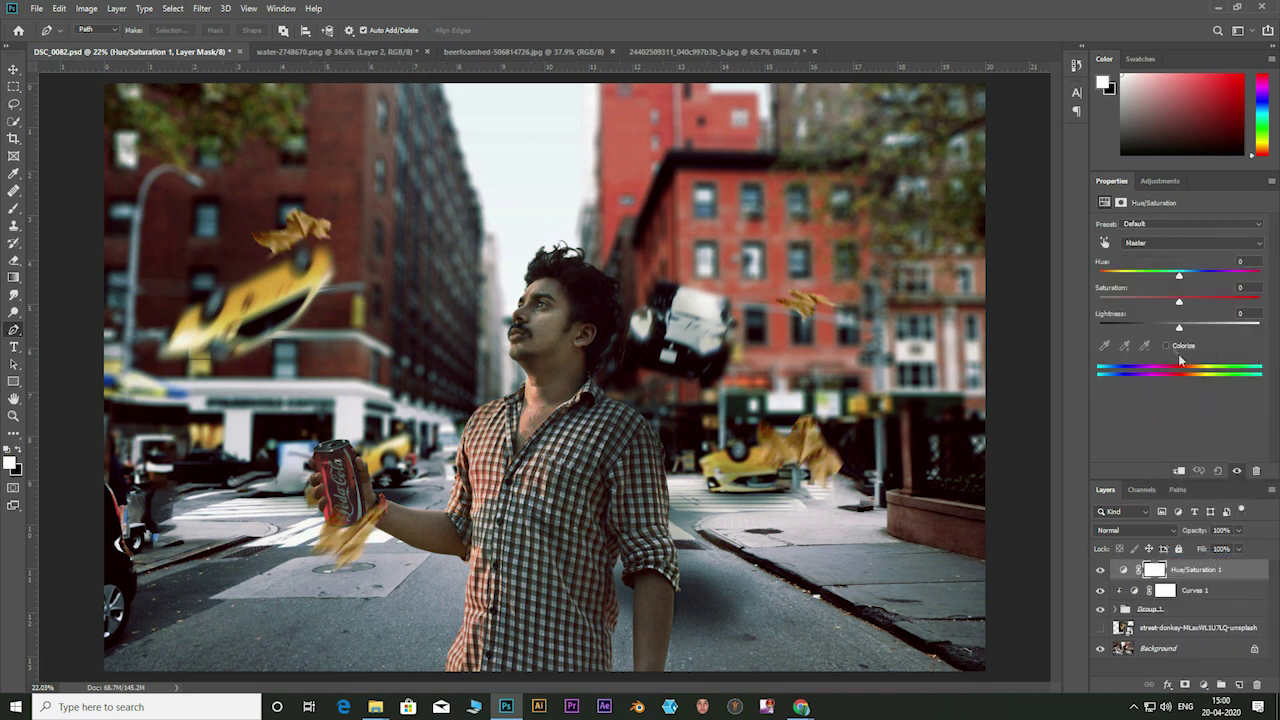
left_click_drag(1179, 300, 1100, 300)
left_click(1152, 591)
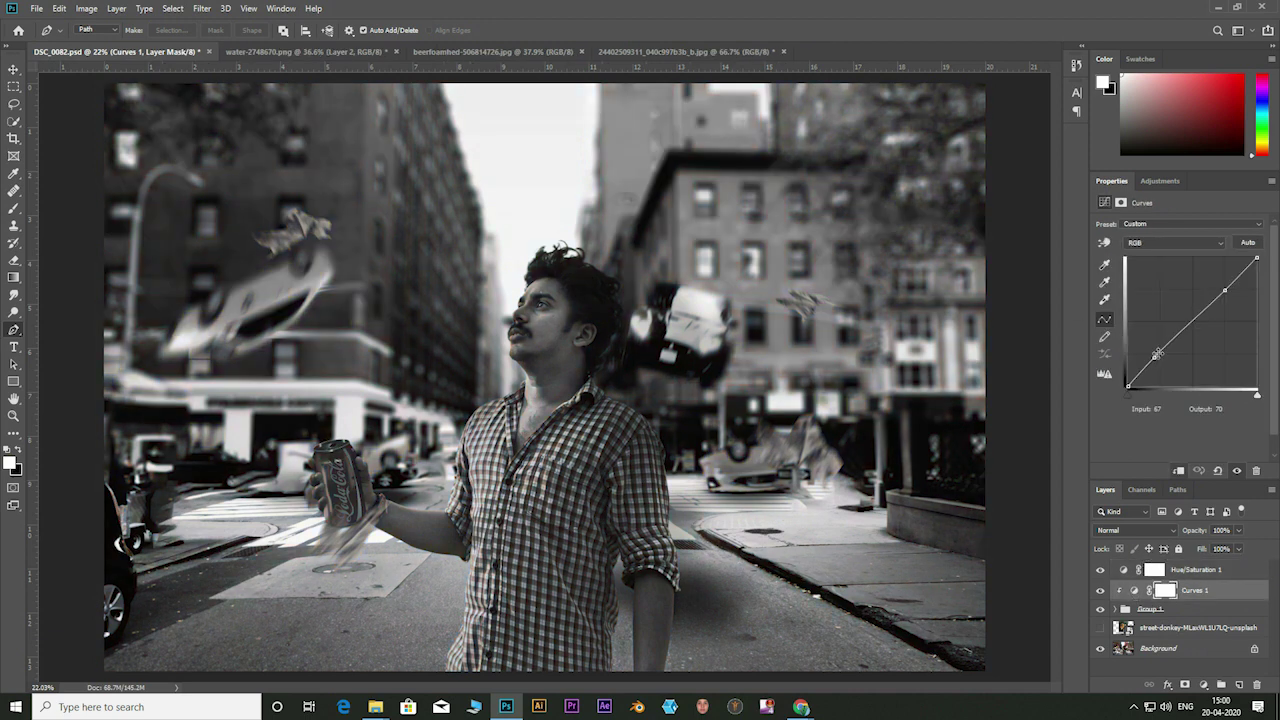
left_click_drag(1160, 352, 1160, 368)
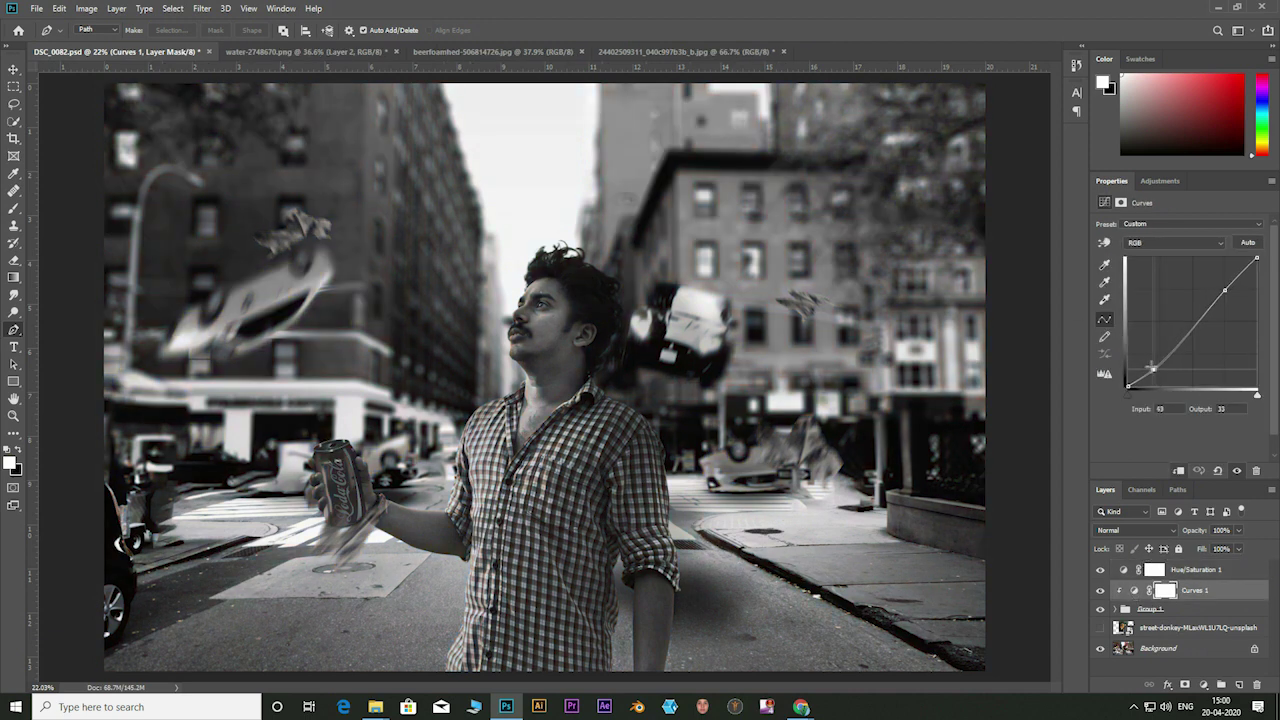
left_click_drag(1224, 290, 1220, 272)
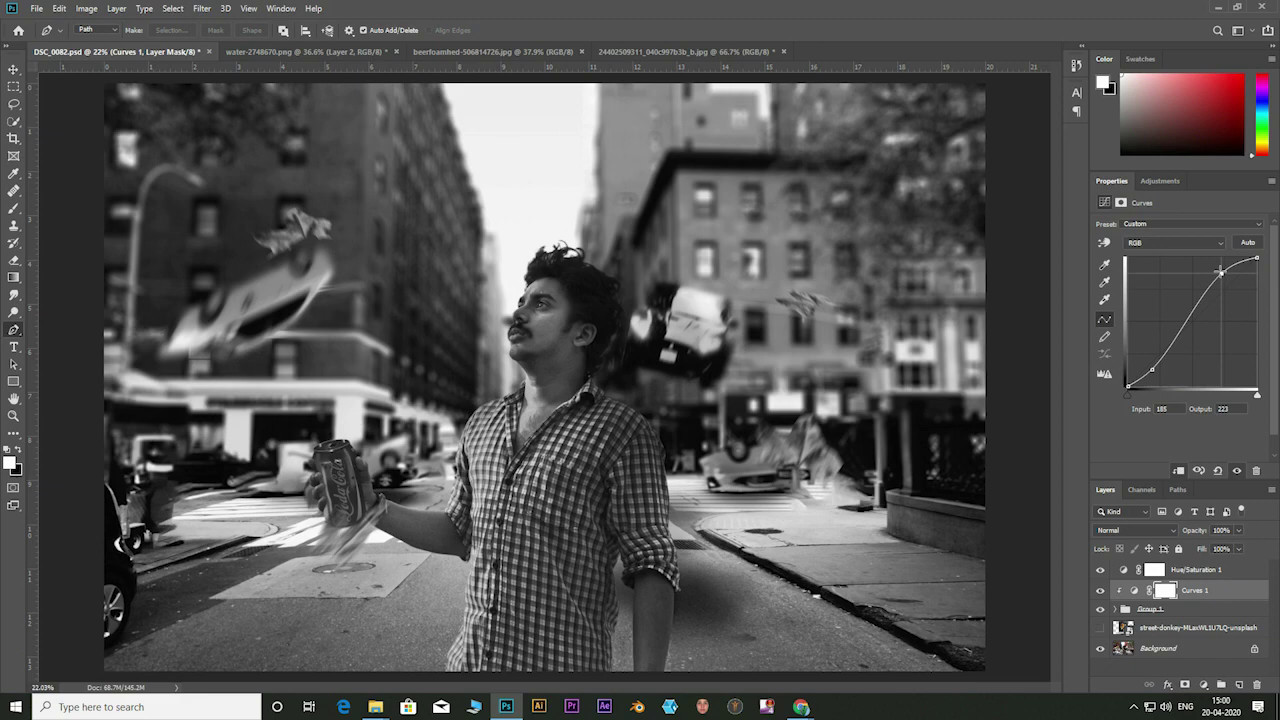
Step: Clip Hue/Saturation to the leaves with Saturation -26 and Lightness -9
left_click(1100, 571)
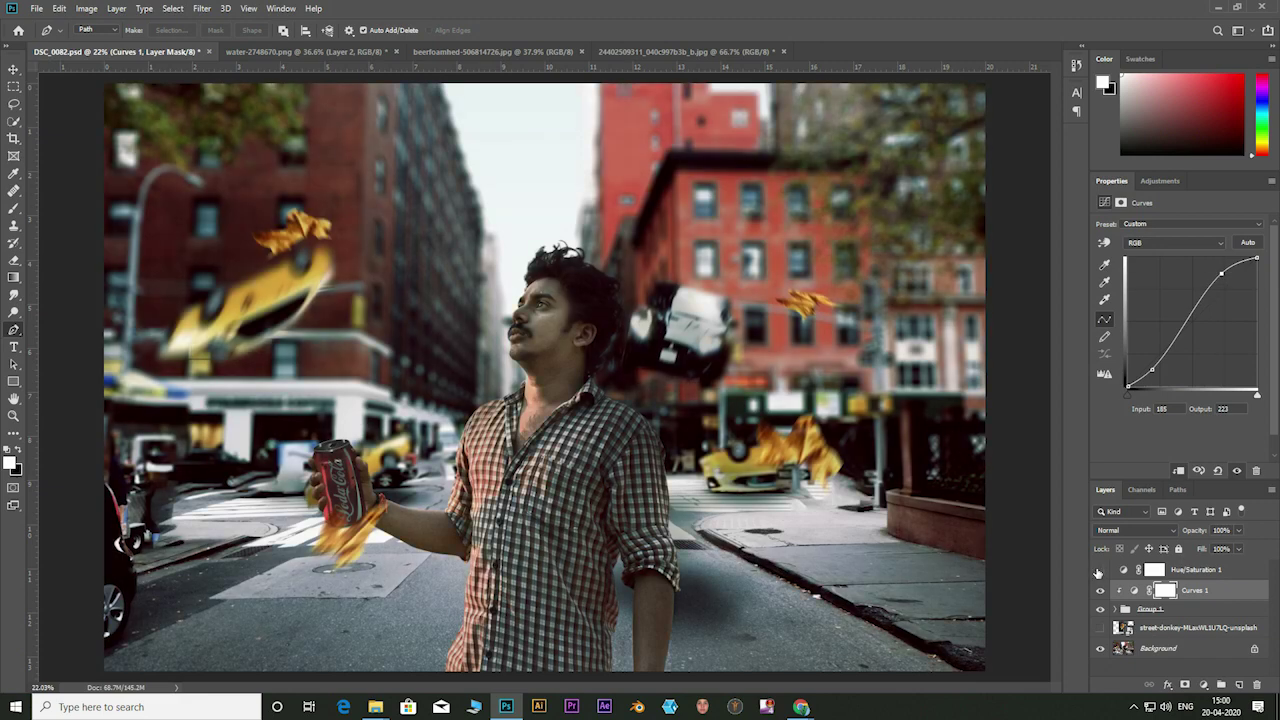
left_click(1099, 570)
left_click(1176, 570)
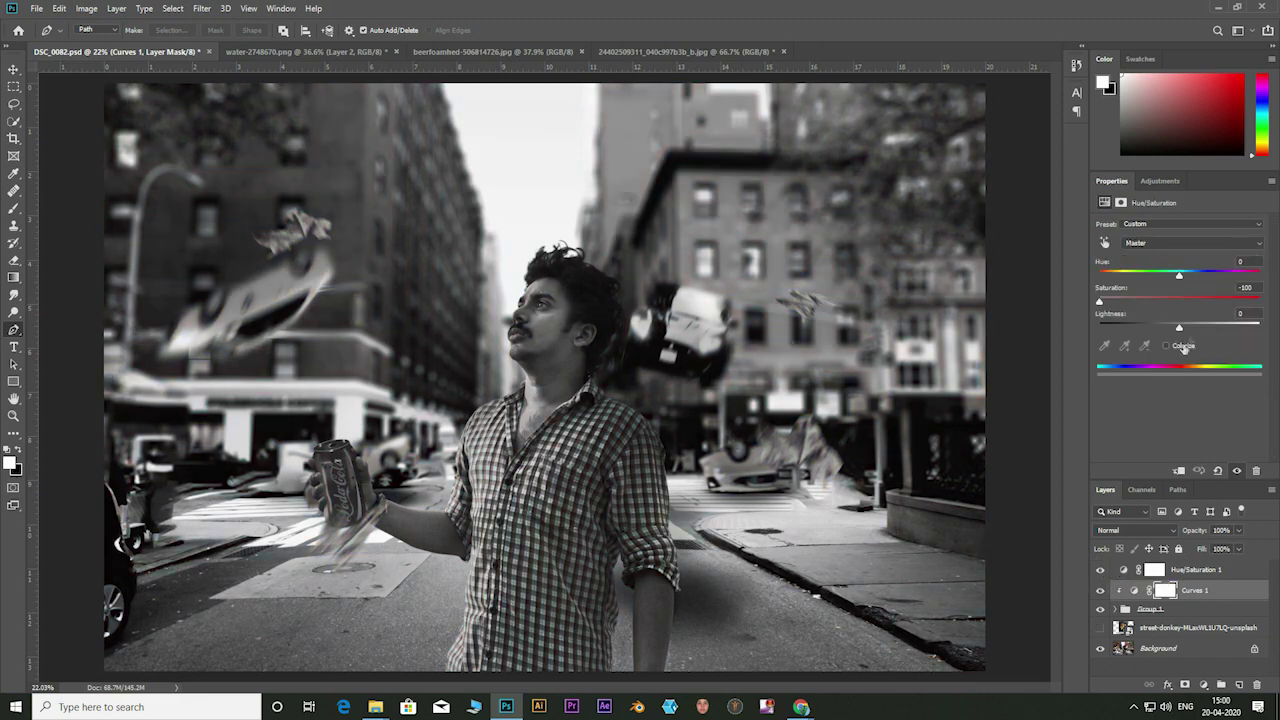
mouse_move(1099, 303)
left_mouse_down()
mouse_move(1180, 303)
mouse_move(1159, 310)
mouse_move(1138, 309)
mouse_move(1173, 281)
left_mouse_up()
key("ctrl+alt+g")
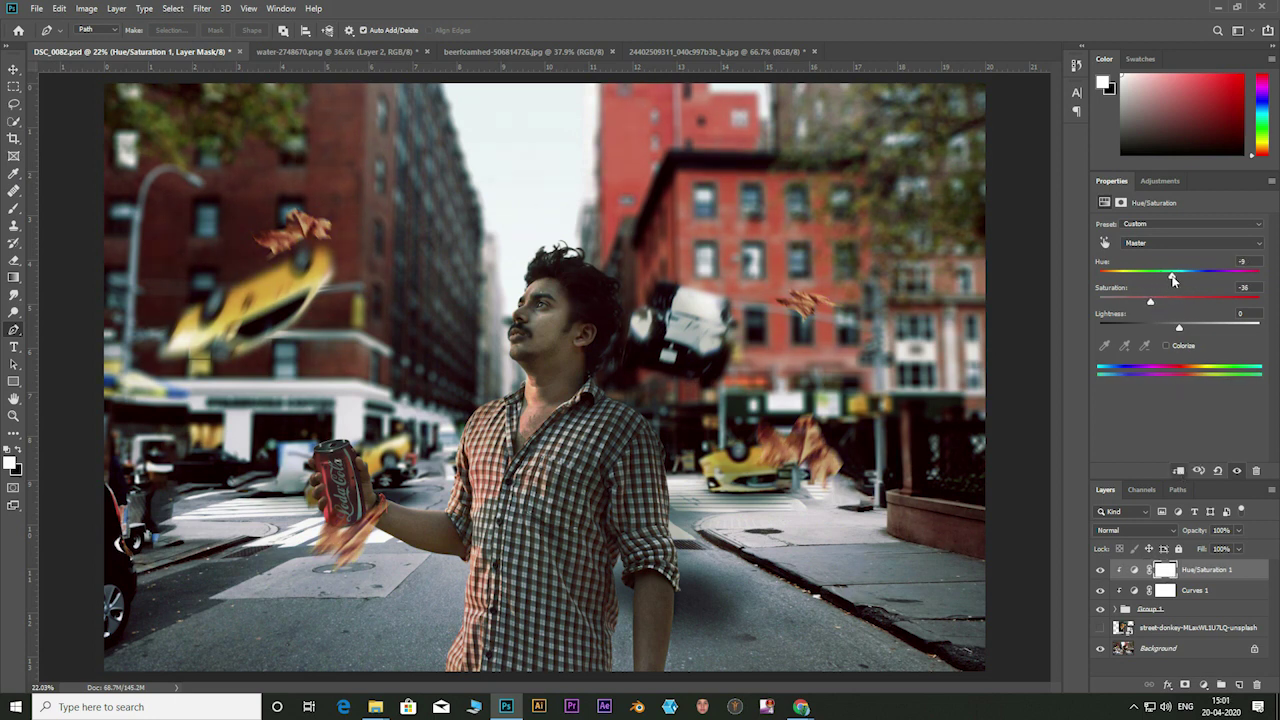
mouse_move(1182, 331)
left_mouse_down()
mouse_move(1136, 306)
mouse_move(1150, 307)
left_mouse_up()
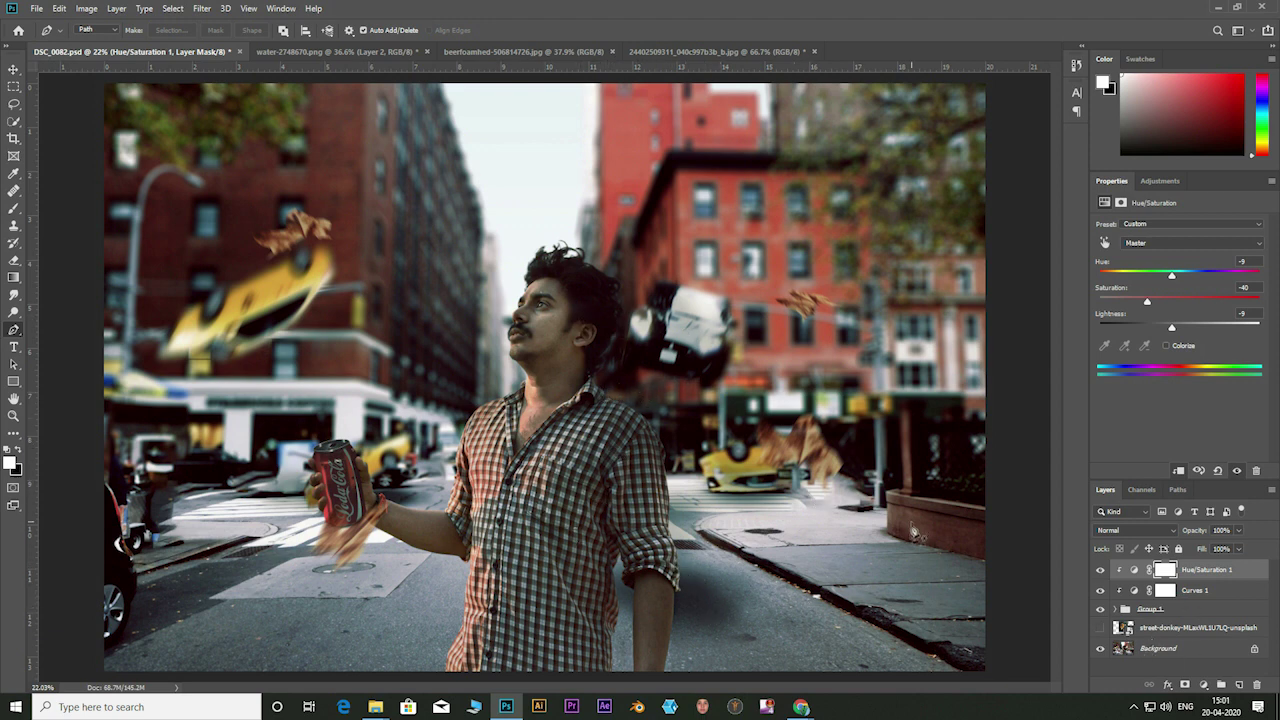
Step: On a new layer, paint a black shade along the bottom road with a large soft brush
left_click(1238, 684)
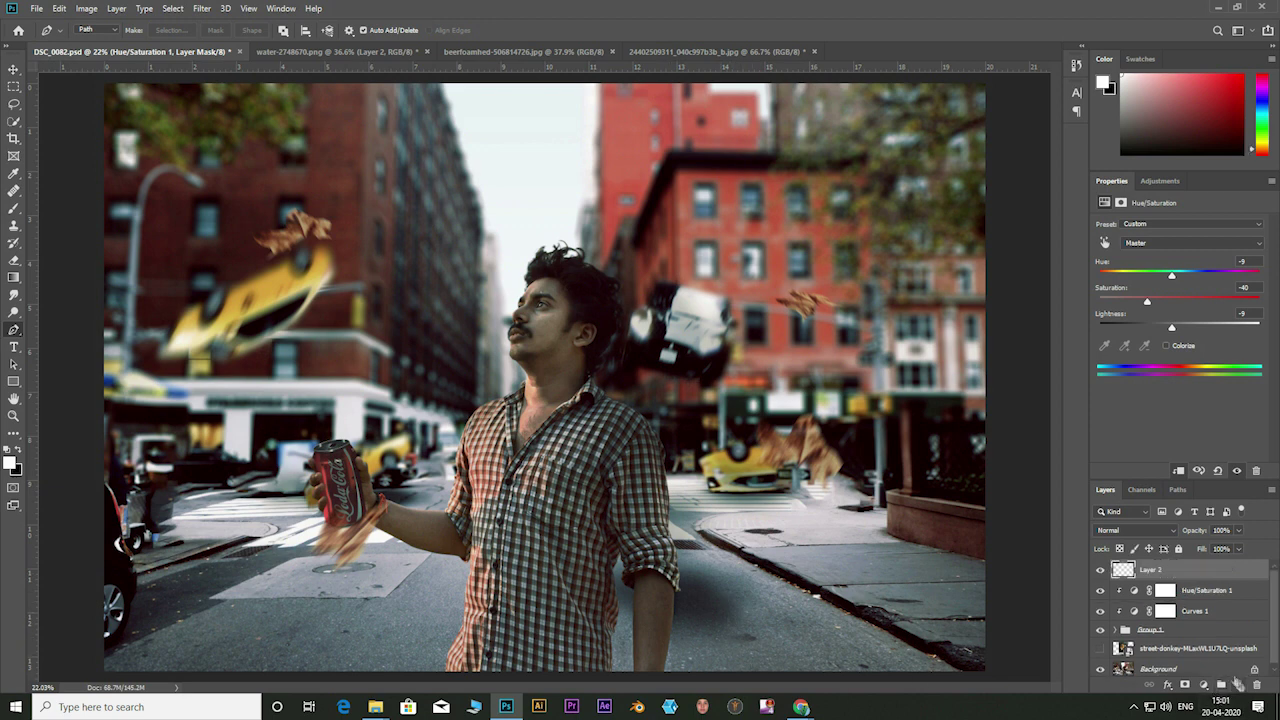
key("b")
left_click(8, 449)
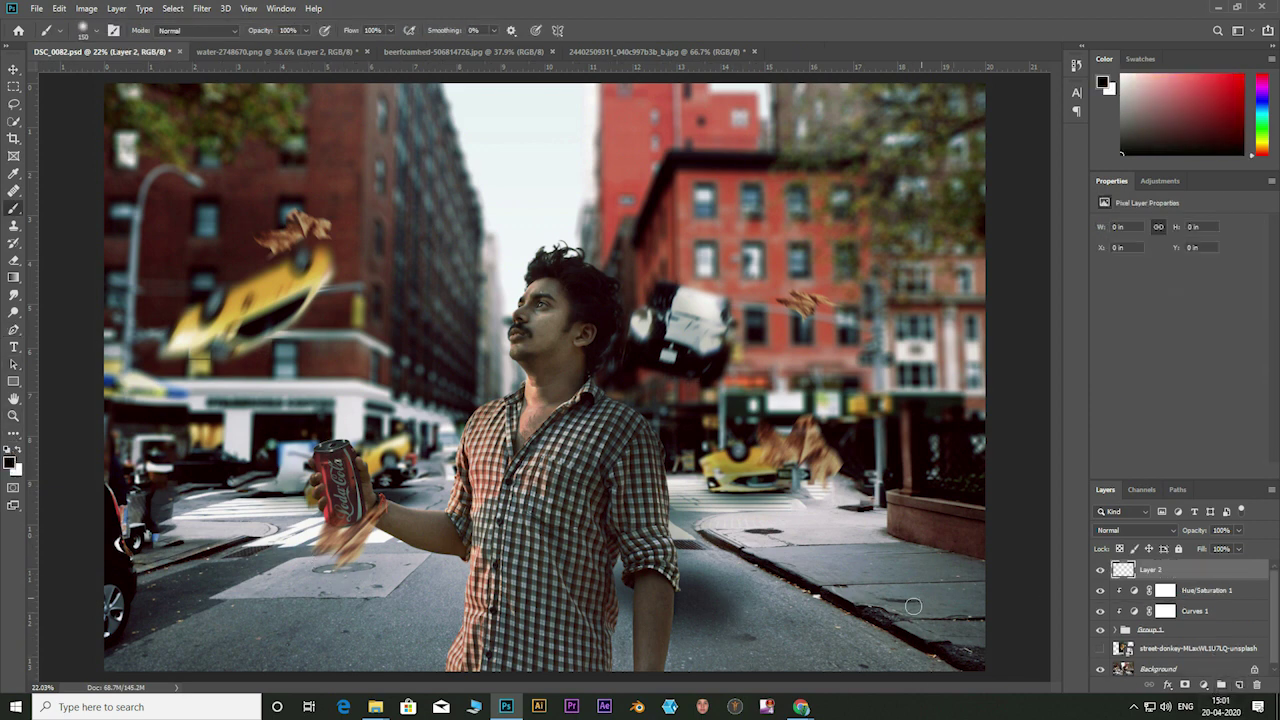
key("bracketright")
key("bracketright")
key("bracketright")
left_click_drag(660, 660, 960, 670)
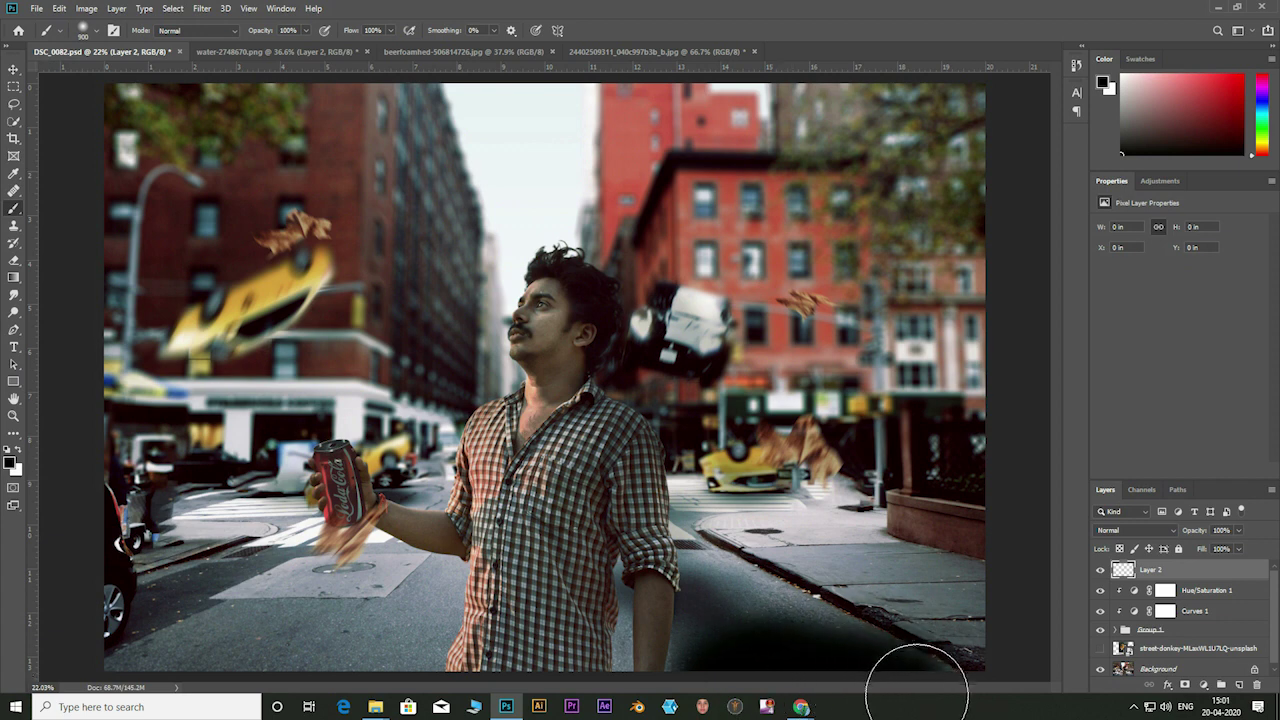
key("bracketleft")
key("bracketleft")
key("bracketleft")
key("bracketleft")
key("bracketleft")
key("bracketleft")
left_click_drag(618, 660, 670, 673)
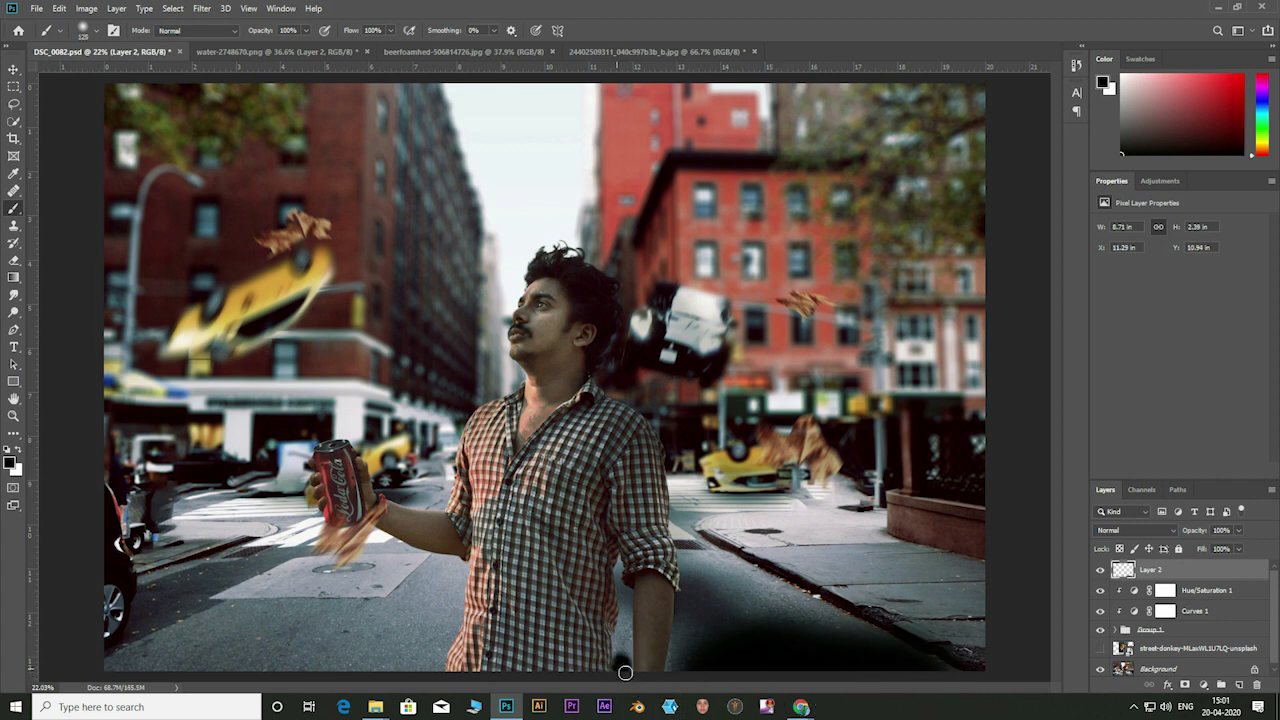
Step: Soften the painted shade with a Gaussian Blur
left_click(205, 8)
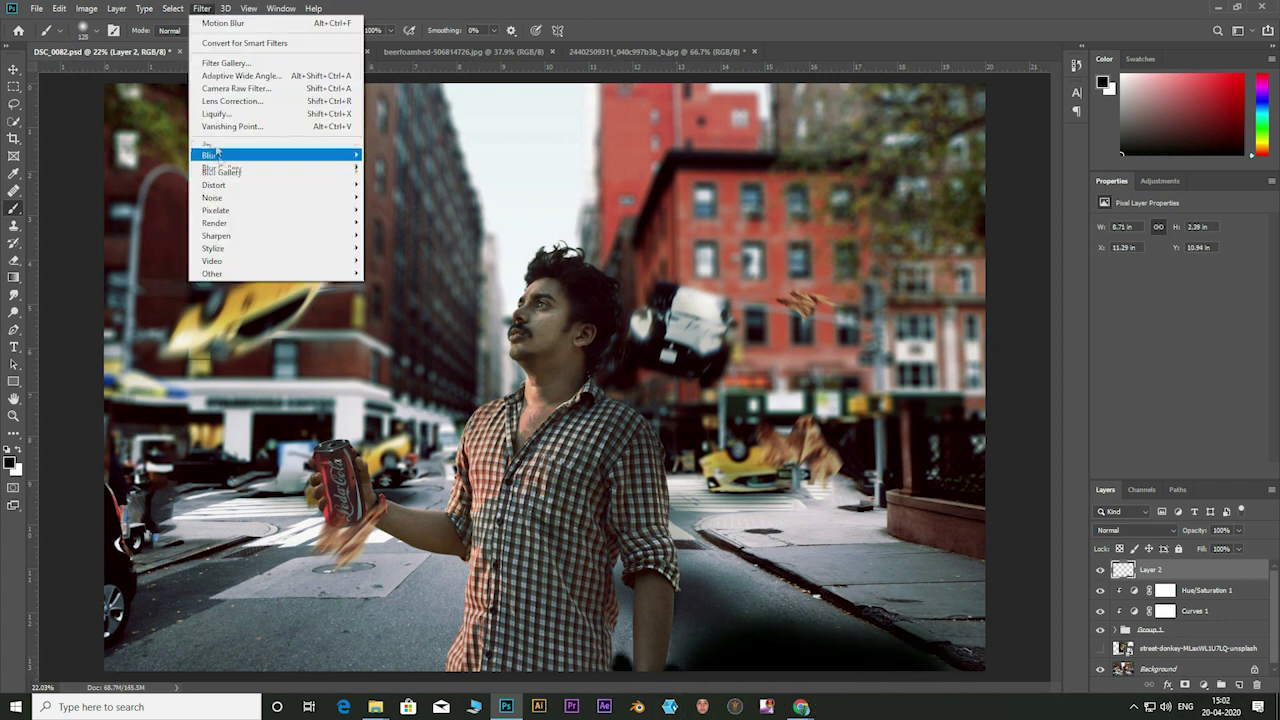
left_click(395, 210)
left_click_drag(985, 366, 1018, 366)
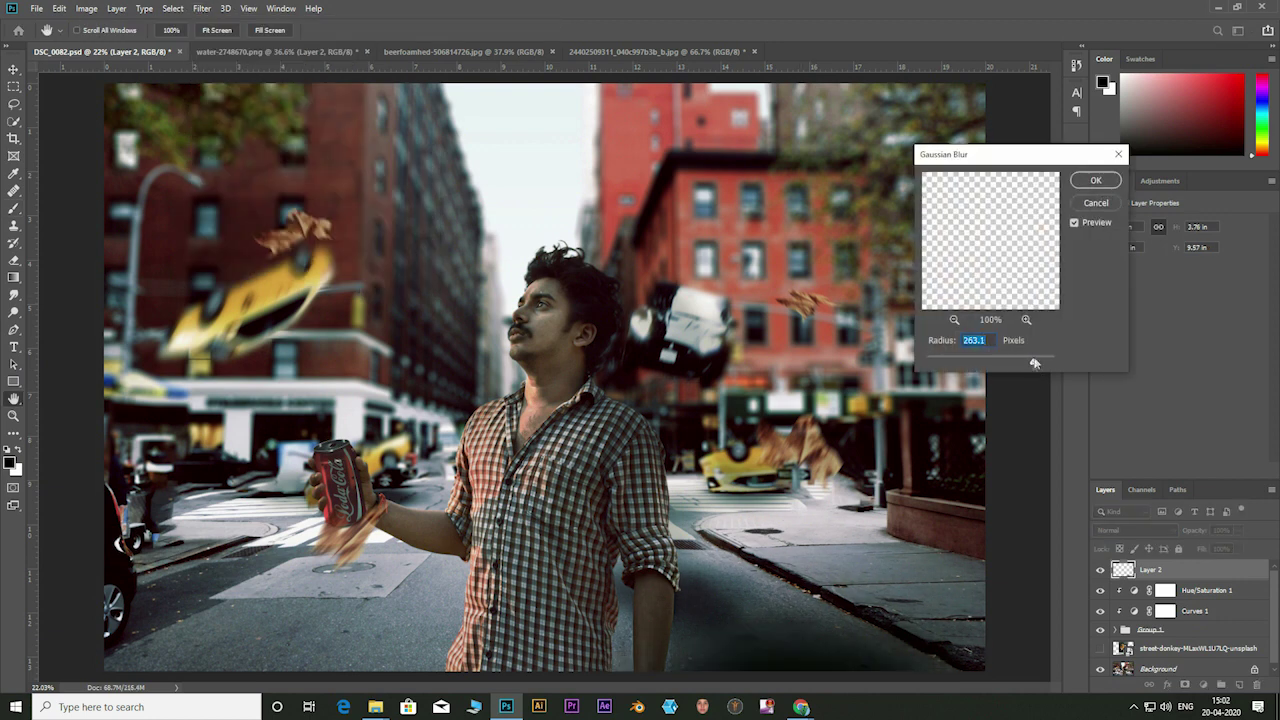
left_click(1095, 180)
Step: Enlarge the shade to about 113% at the bottom and set its opacity to 73%
key("ctrl+t")
left_click_drag(716, 605, 764, 613)
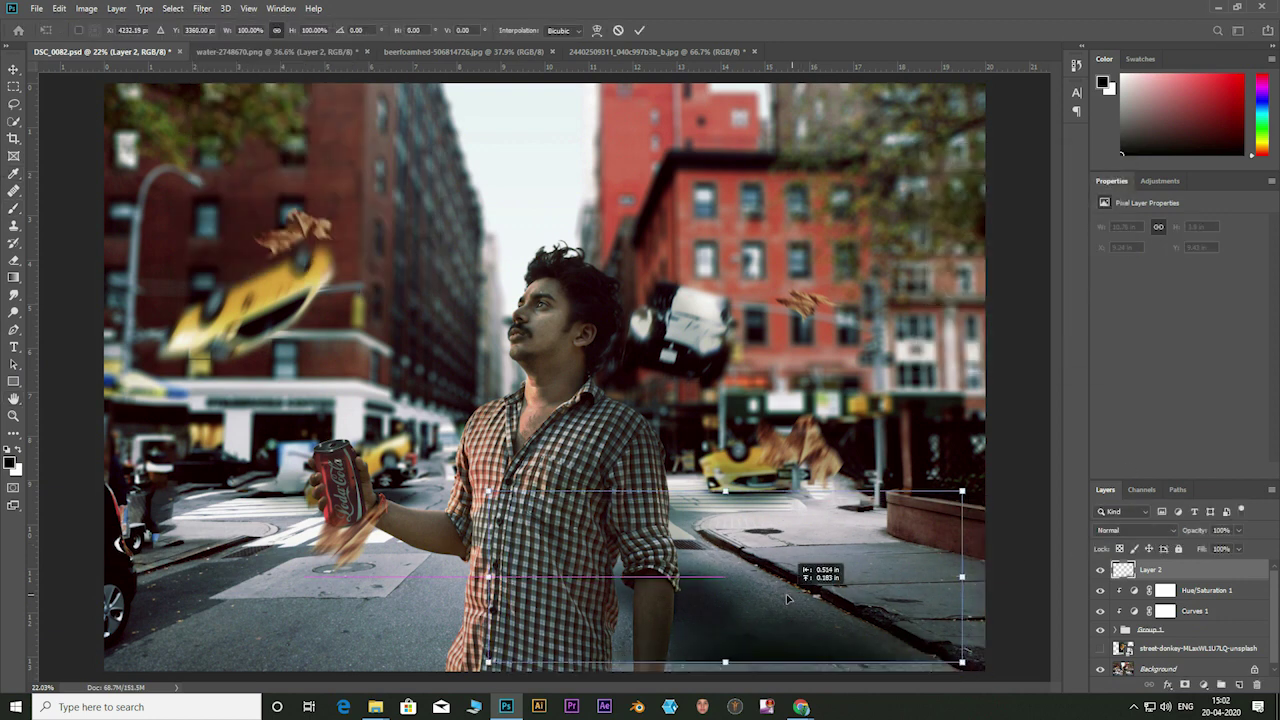
left_click_drag(934, 508, 996, 485)
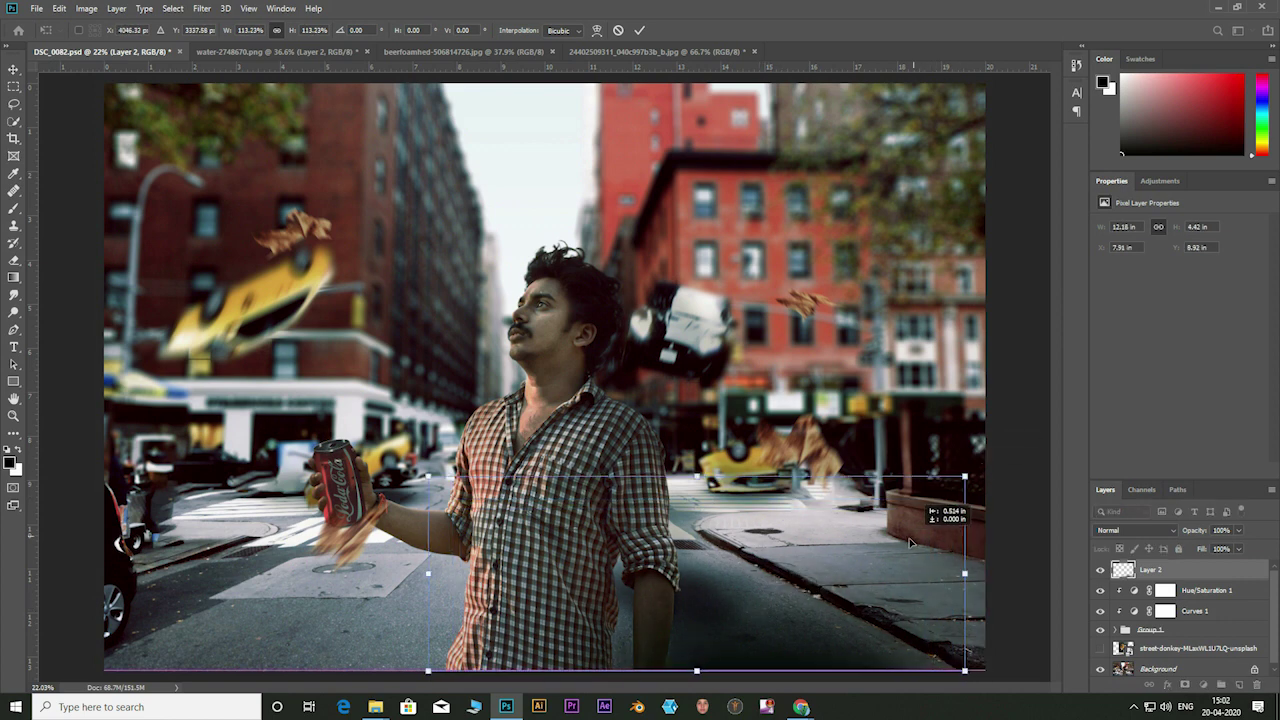
left_click_drag(760, 600, 709, 594)
left_click(639, 30)
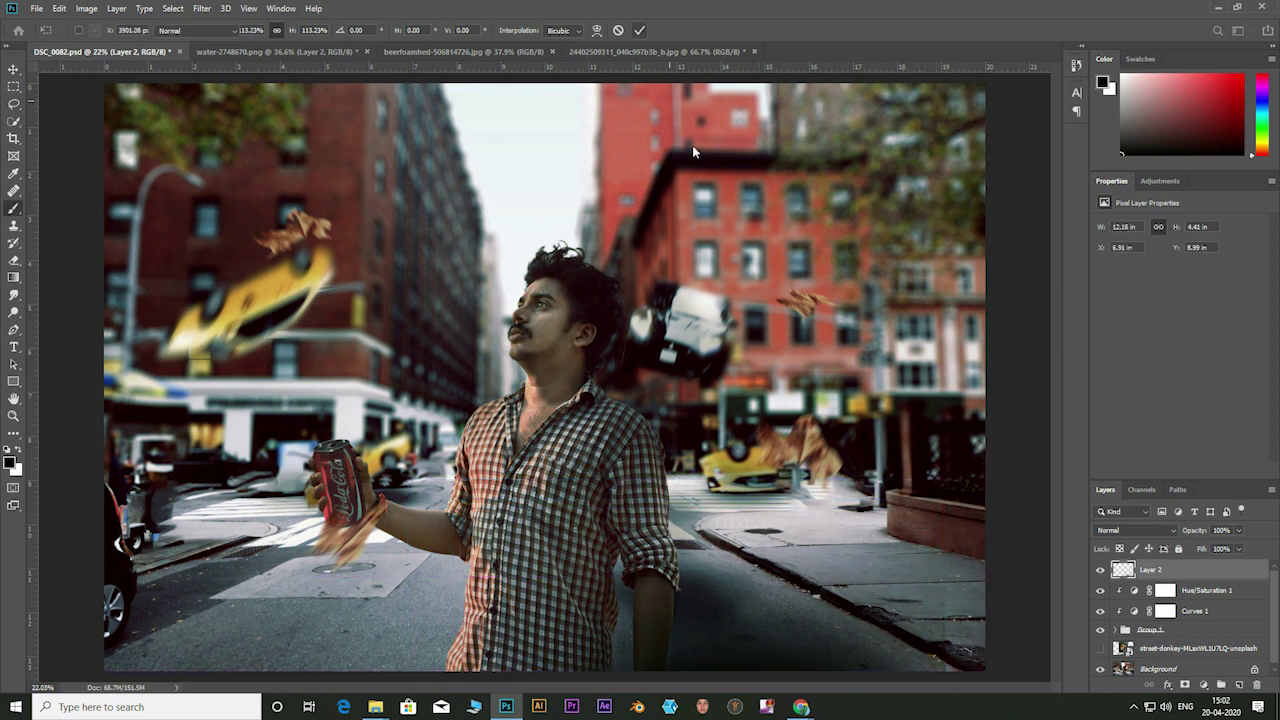
left_click(1240, 530)
left_click_drag(1250, 549, 1223, 550)
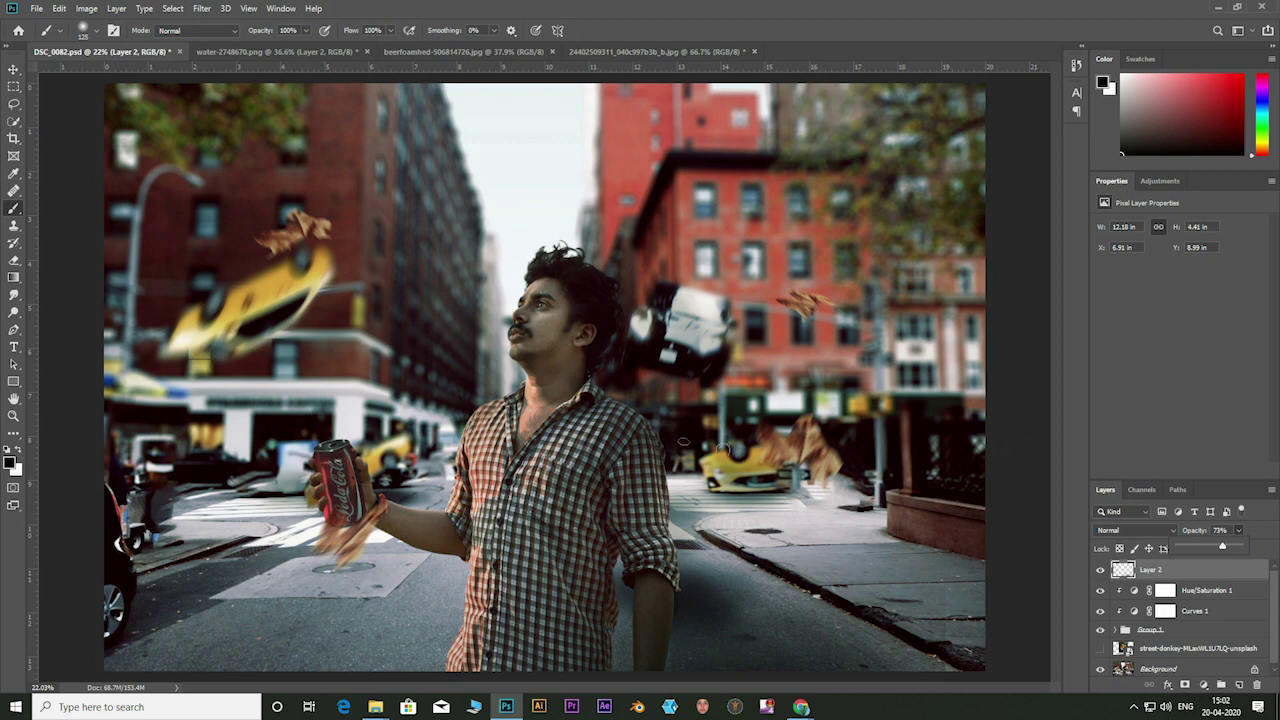
Step: Duplicate the shade layer, move the copy to the street's left side, and save
key("ctrl+j")
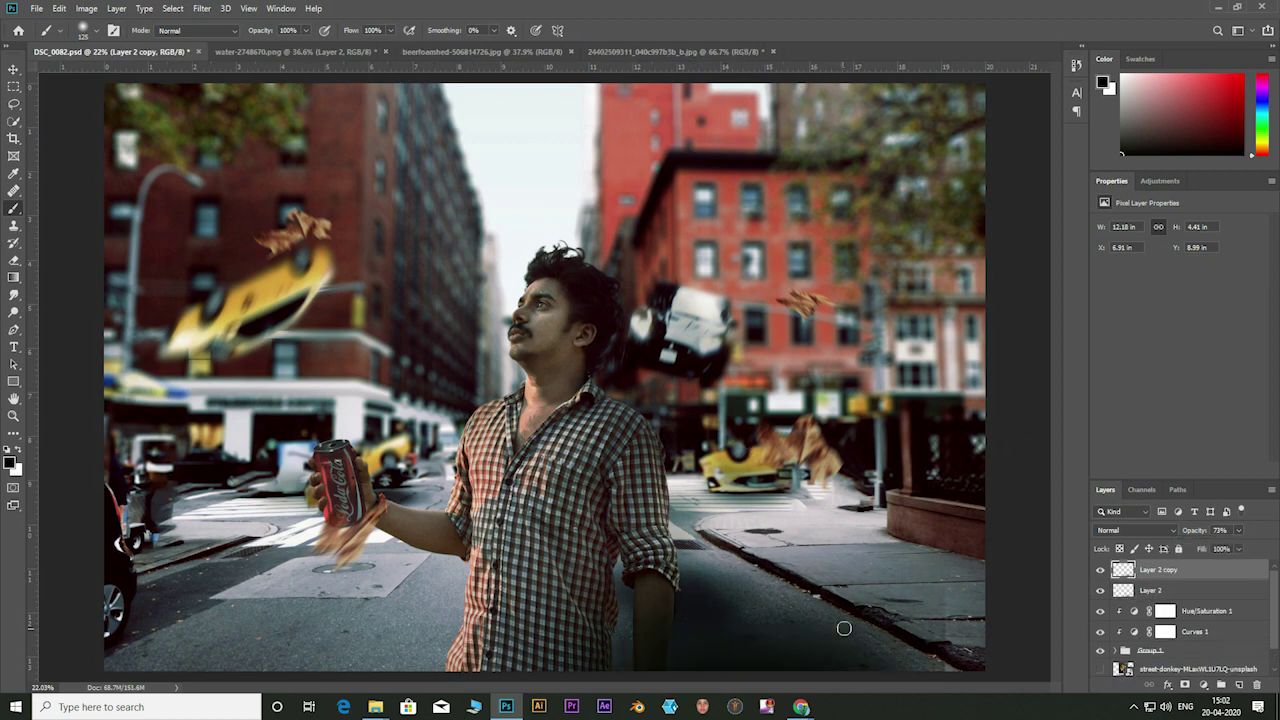
key("ctrl+t")
left_click_drag(843, 623, 425, 634)
left_click(639, 30)
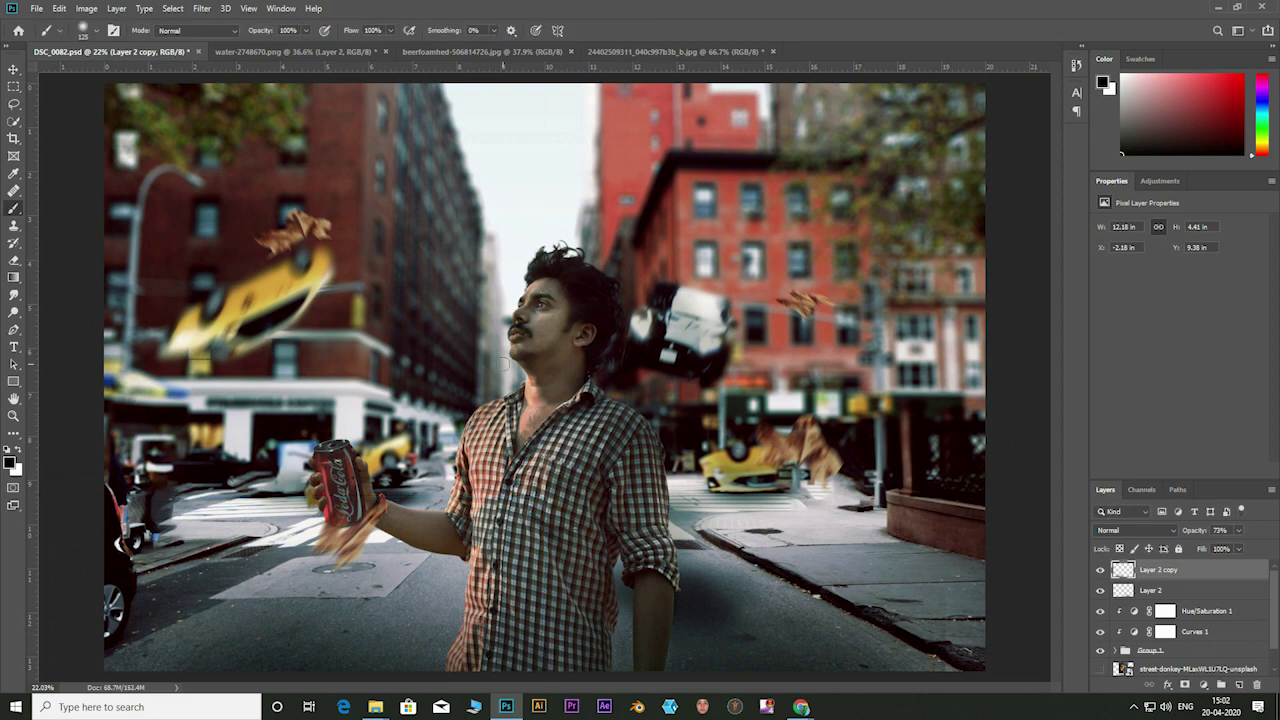
right_click(1174, 574)
key("Escape")
key("ctrl+s")
mouse_move(375, 707)
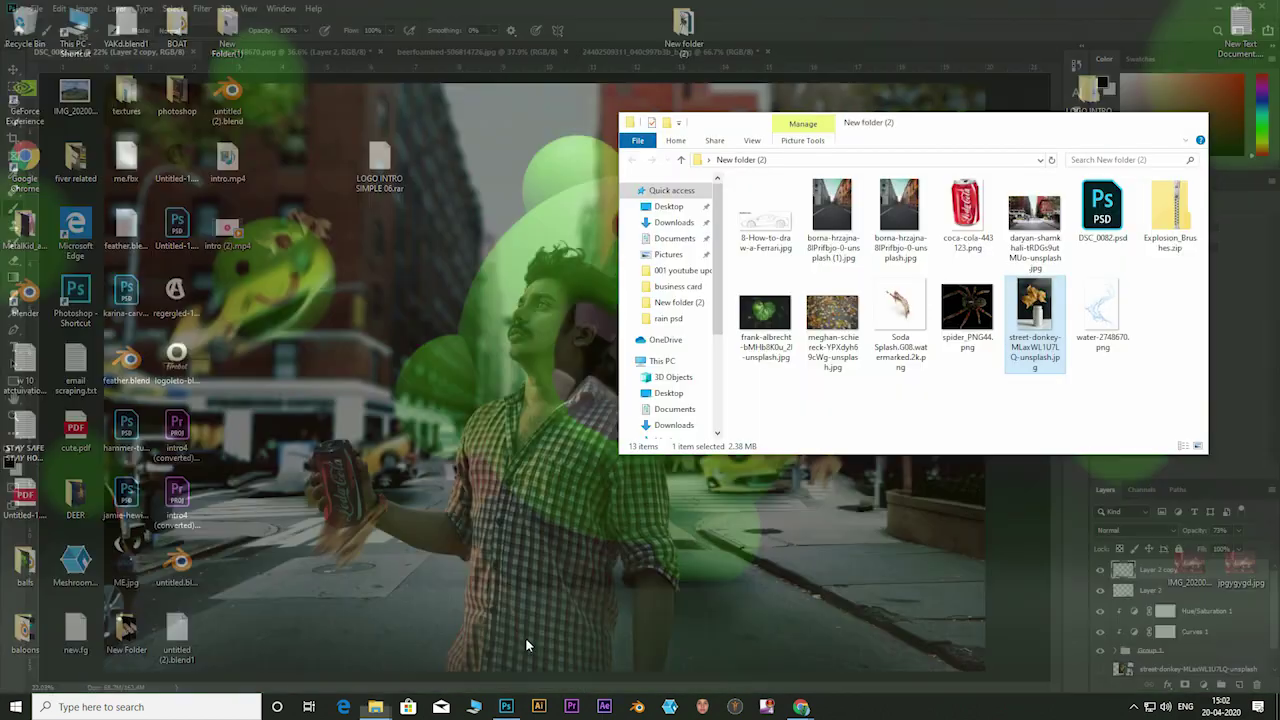
Step: Drag the Soda Splash image from Explorer onto the composite and place it over the can
left_click(531, 645)
mouse_move(906, 318)
left_mouse_down()
mouse_move(520, 340)
mouse_move(338, 372)
mouse_move(352, 378)
left_mouse_up()
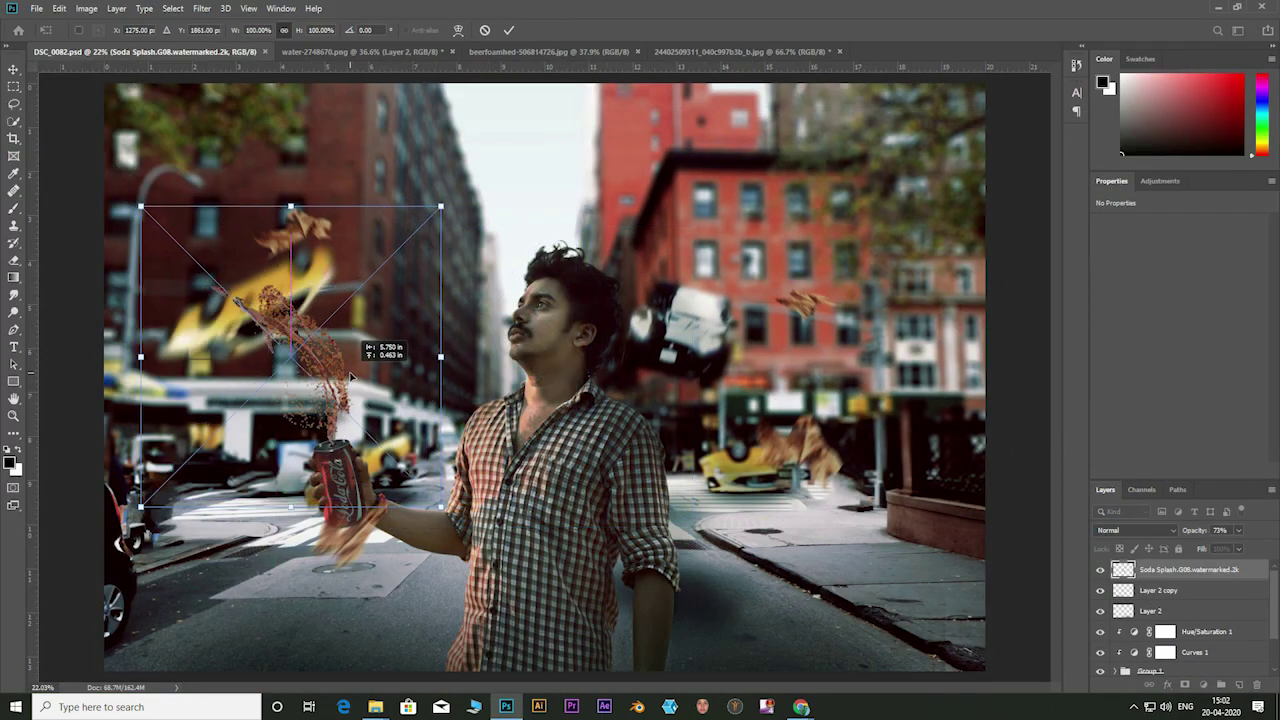
left_click(509, 30)
scroll(305, 370, "up", 2)
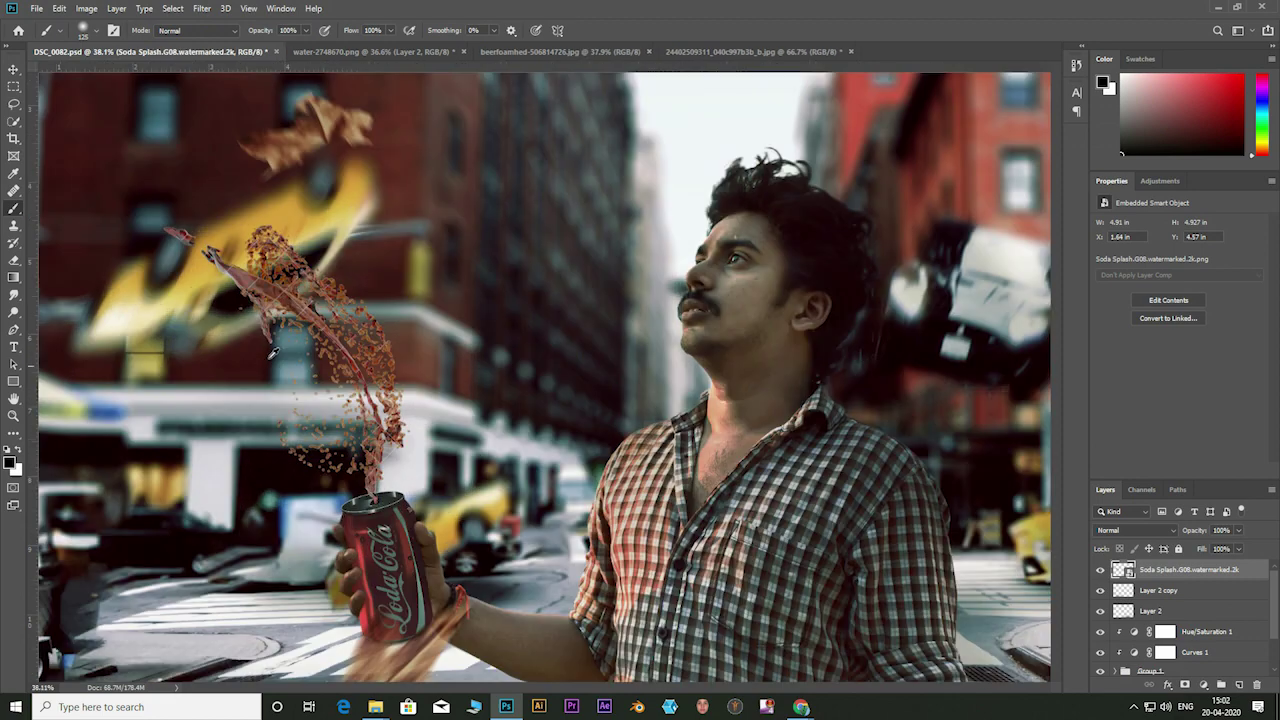
scroll(300, 360, "up", 2)
scroll(405, 403, "down", 1)
scroll(405, 403, "up", 1)
scroll(440, 500, "up", 1)
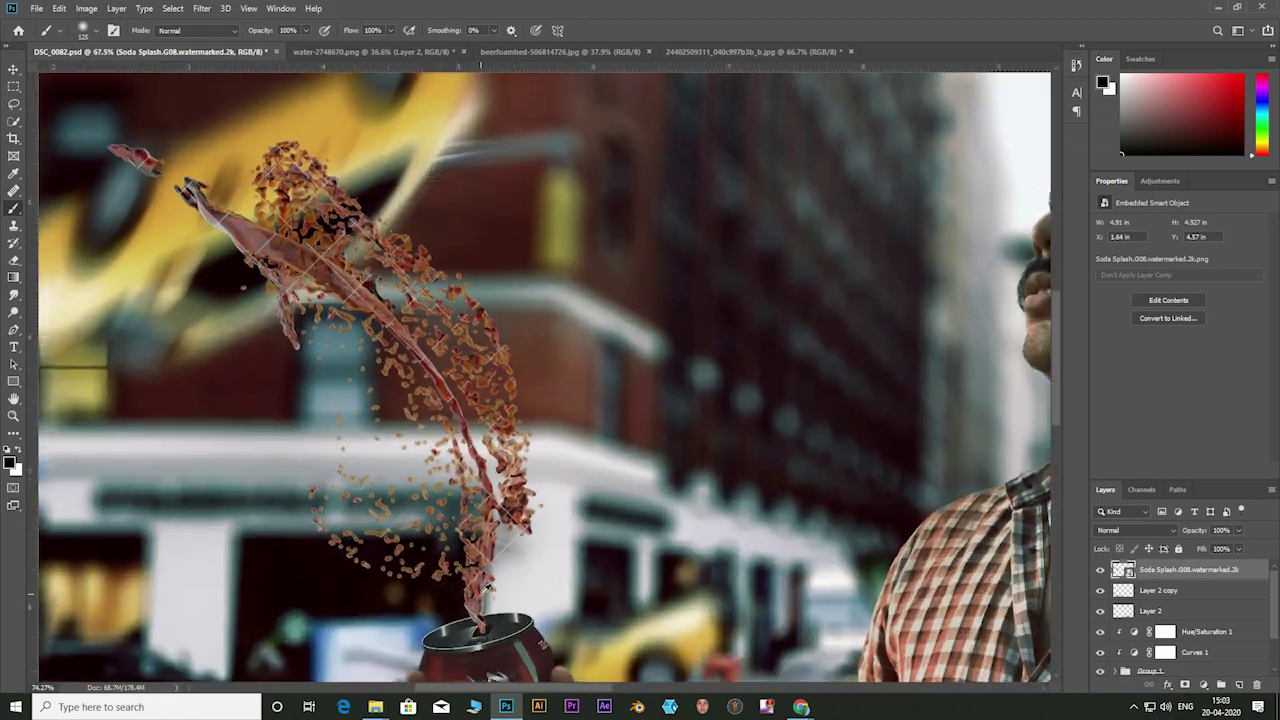
scroll(481, 604, "up", 1)
Step: Add a layer mask to the splash layer and try masking part of the soda stream
key("e")
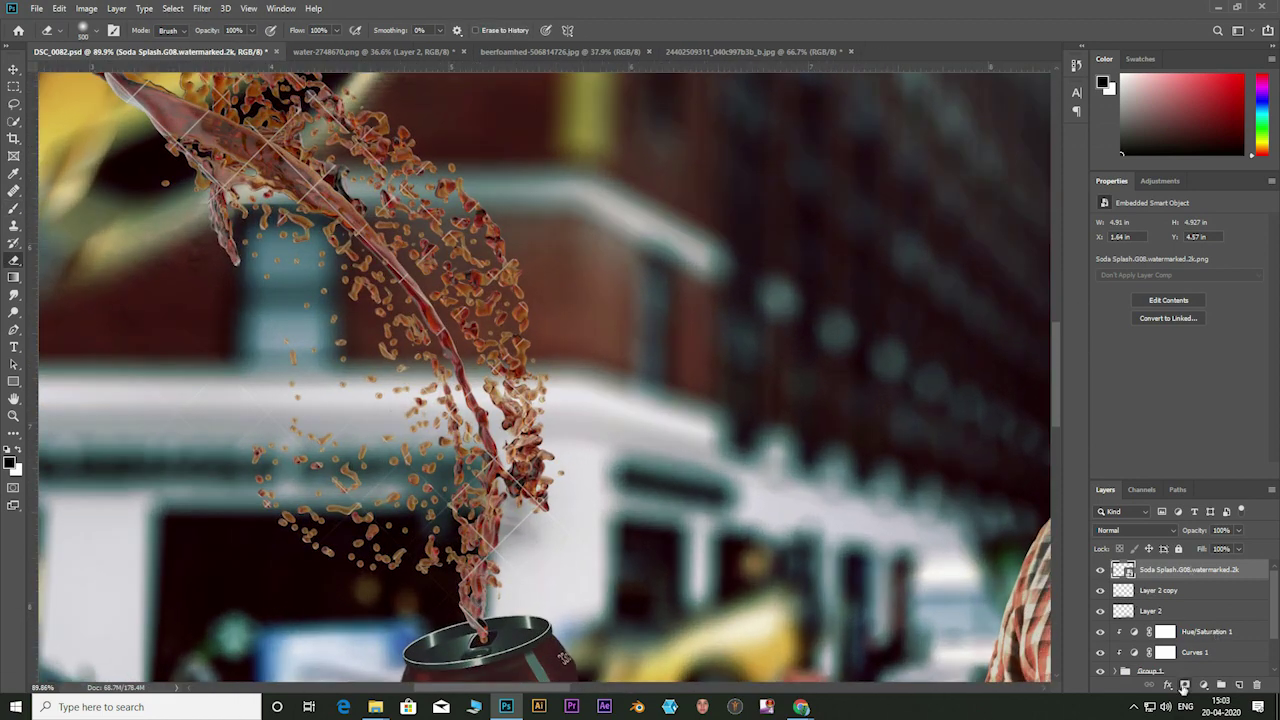
left_click(1184, 686)
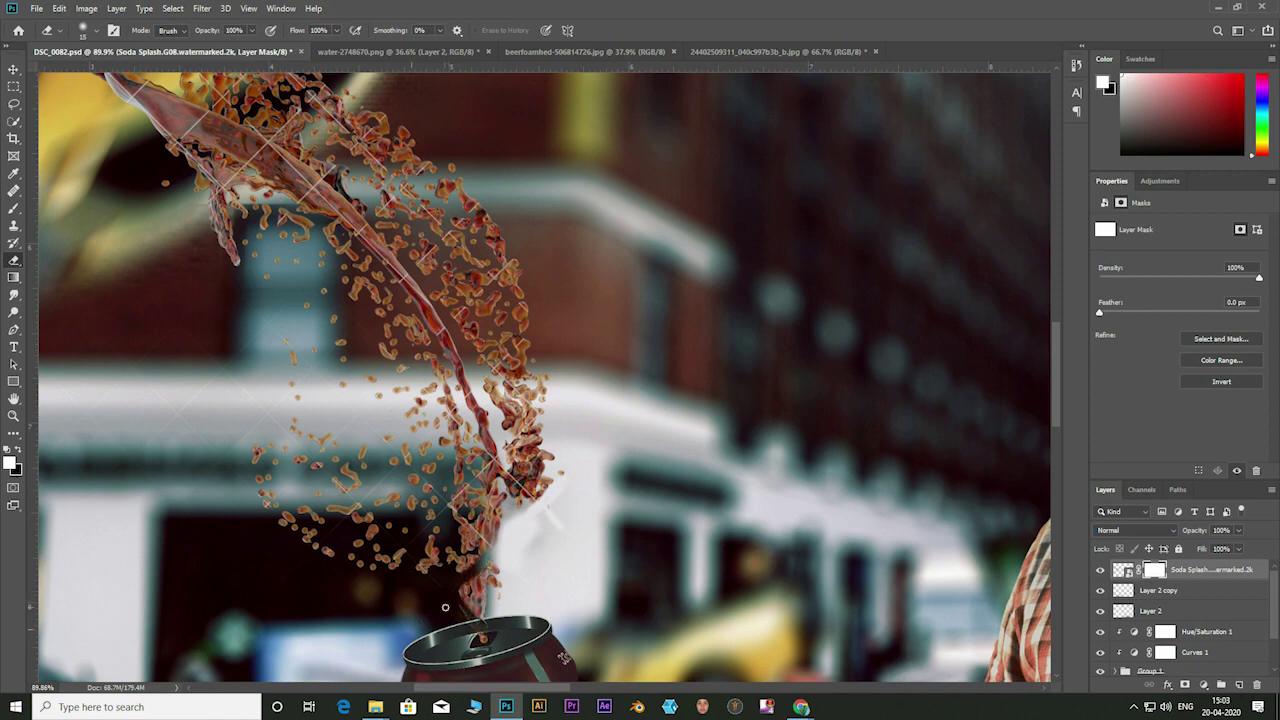
scroll(542, 549, "down", 5)
scroll(480, 530, "up", 3)
scroll(410, 516, "up", 3)
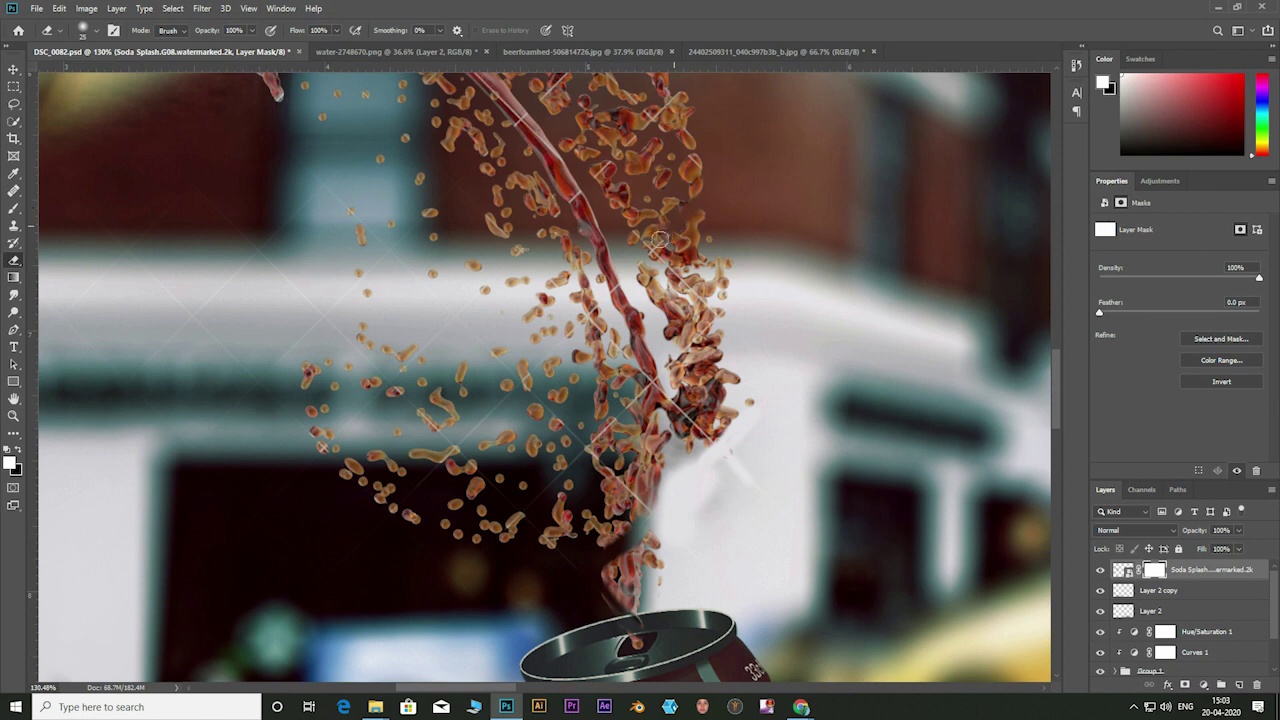
left_click_drag(610, 278, 590, 318)
key("ctrl+z")
key("ctrl+z")
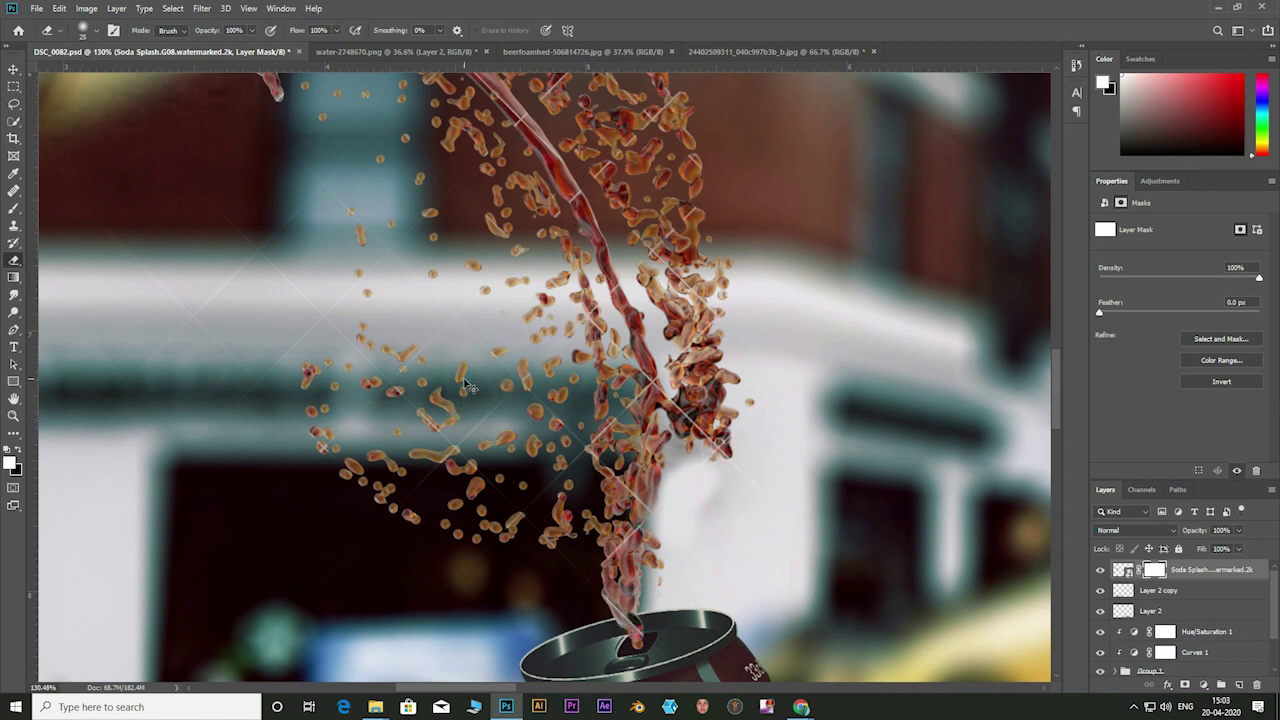
key("ctrl+z")
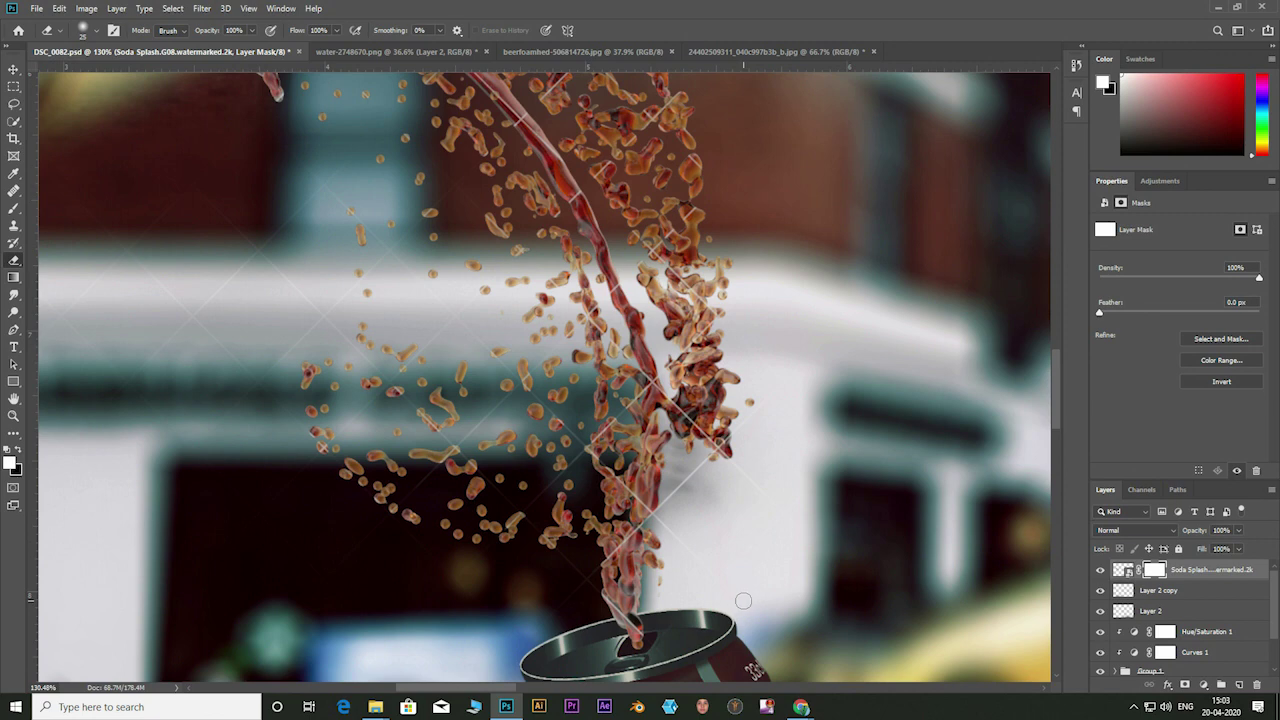
scroll(626, 617, "down", 3)
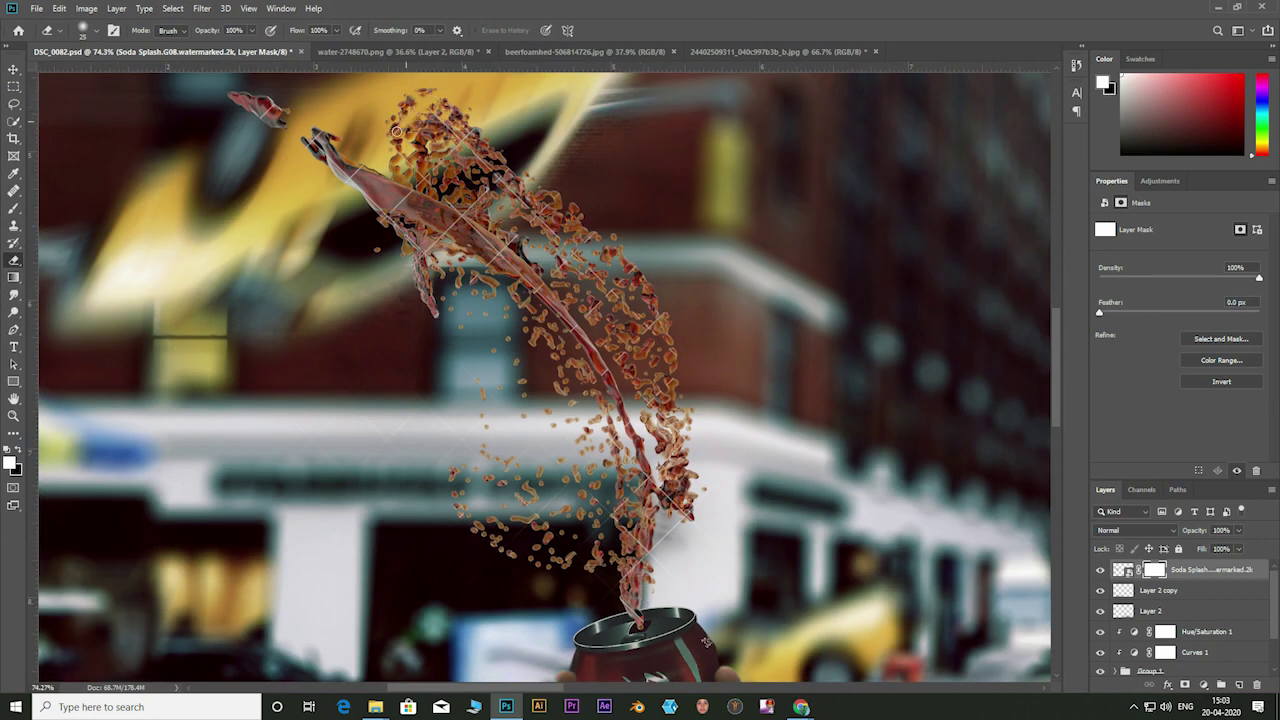
key("ctrl+z")
key("ctrl+shift+z")
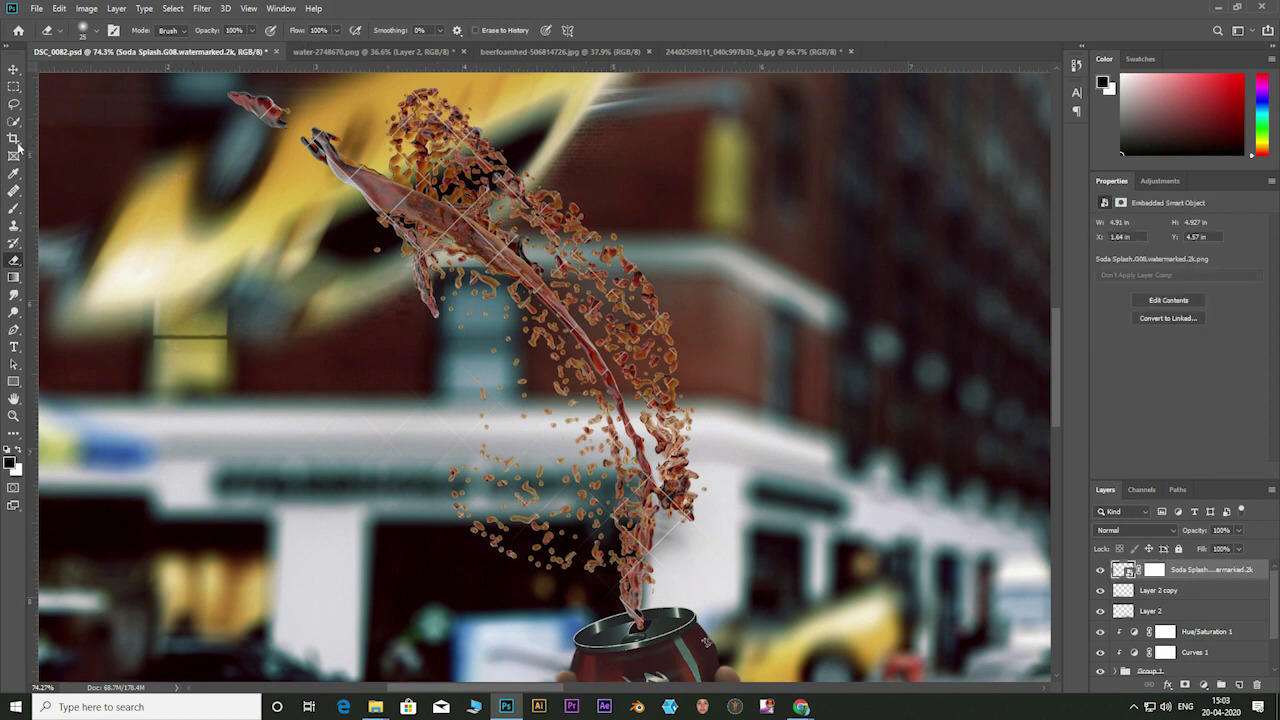
Step: On new Layer 3, heal the dark blob at the splash top with the Spot Healing Brush
left_click(13, 187)
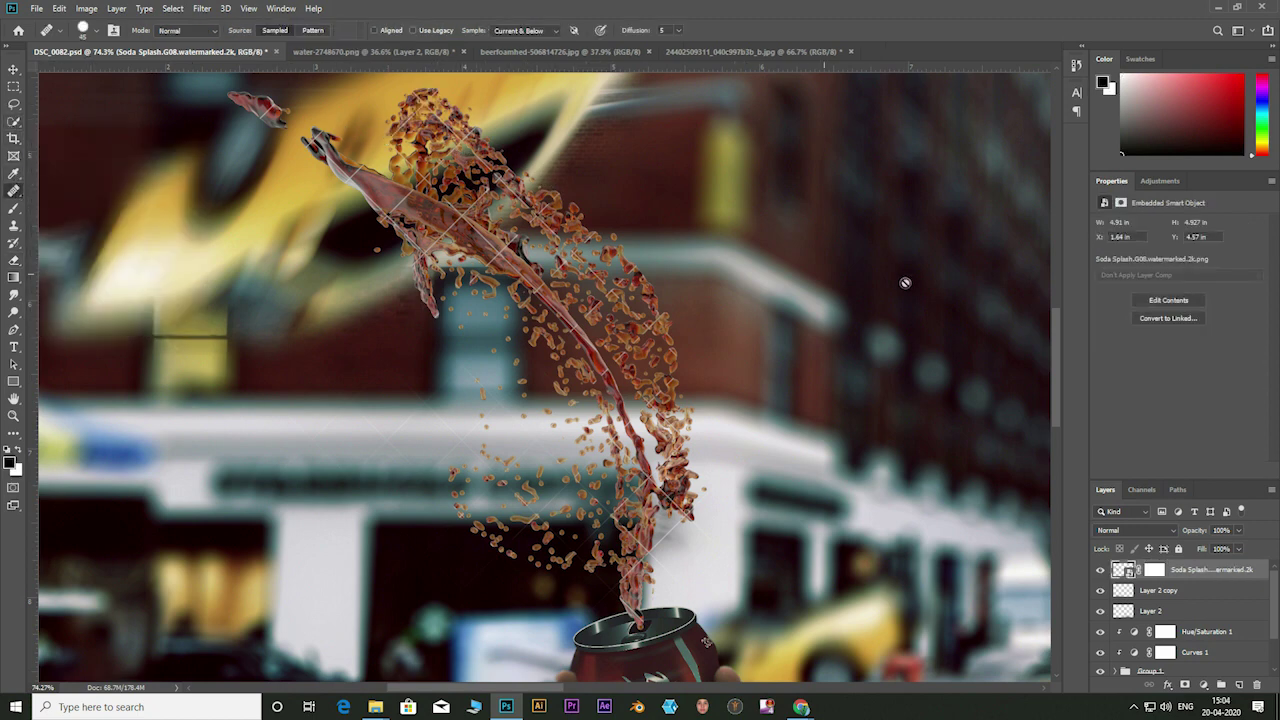
left_click(1238, 684)
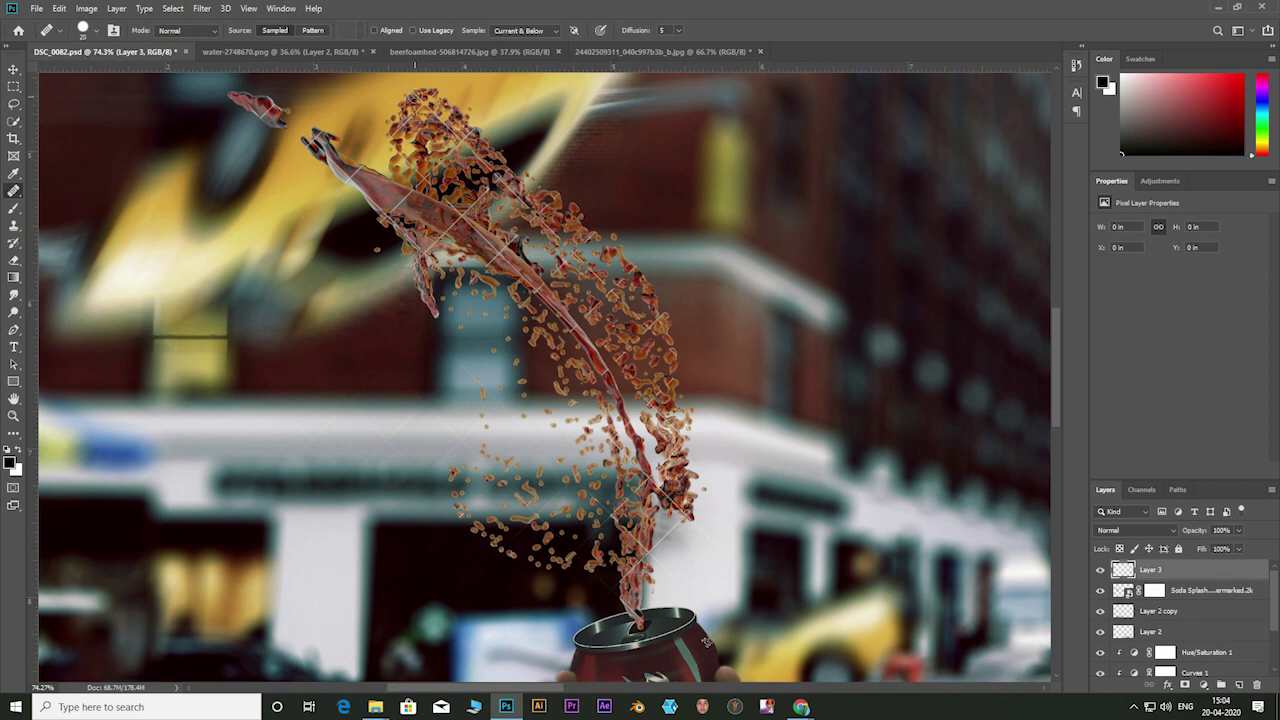
left_click(414, 96)
left_click(648, 268)
right_click(13, 190)
left_click(60, 188)
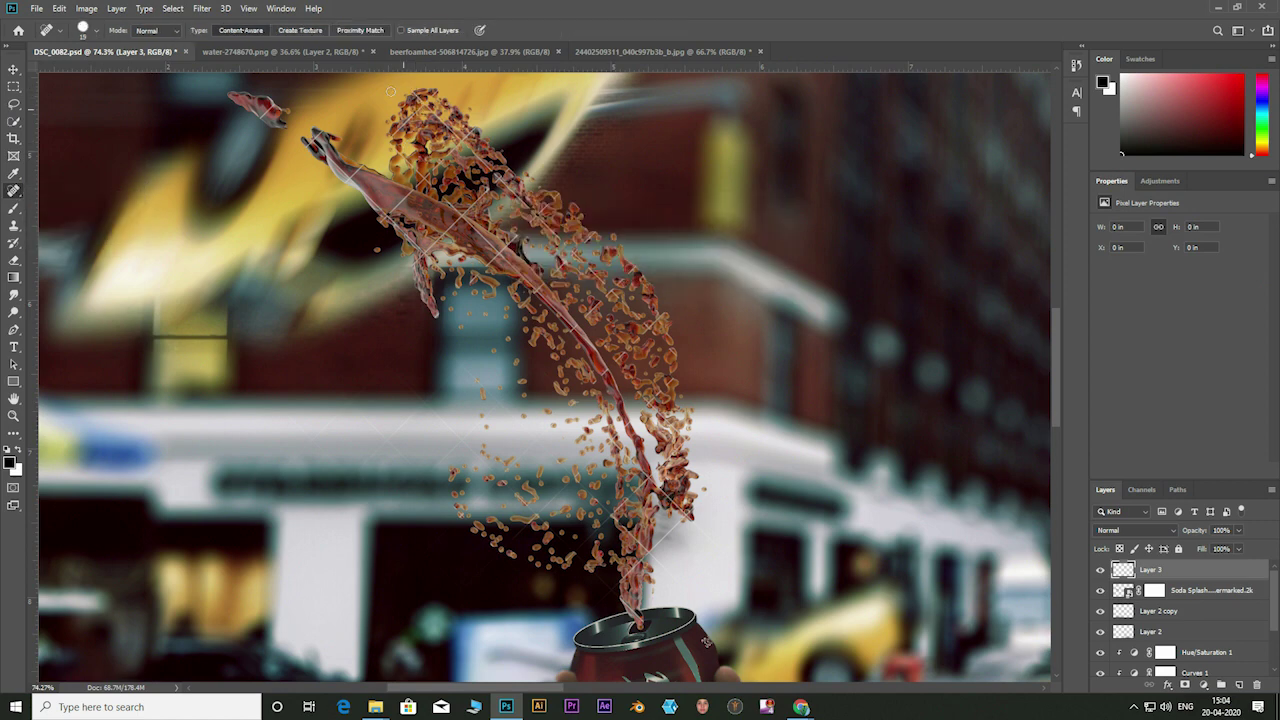
left_click(418, 100)
mouse_move(423, 103)
left_mouse_down()
mouse_move(440, 96)
mouse_move(470, 142)
mouse_move(410, 182)
mouse_move(436, 90)
left_mouse_up()
Step: Heal the dark patches across the middle, lower, right and left parts of the splash
mouse_move(400, 135)
left_mouse_down()
mouse_move(425, 95)
mouse_move(456, 134)
mouse_move(402, 150)
mouse_move(478, 152)
mouse_move(584, 264)
mouse_move(632, 282)
mouse_move(680, 360)
mouse_move(645, 396)
mouse_move(682, 440)
left_mouse_up()
mouse_move(676, 446)
left_mouse_down()
mouse_move(660, 470)
mouse_move(632, 470)
mouse_move(628, 418)
left_mouse_up()
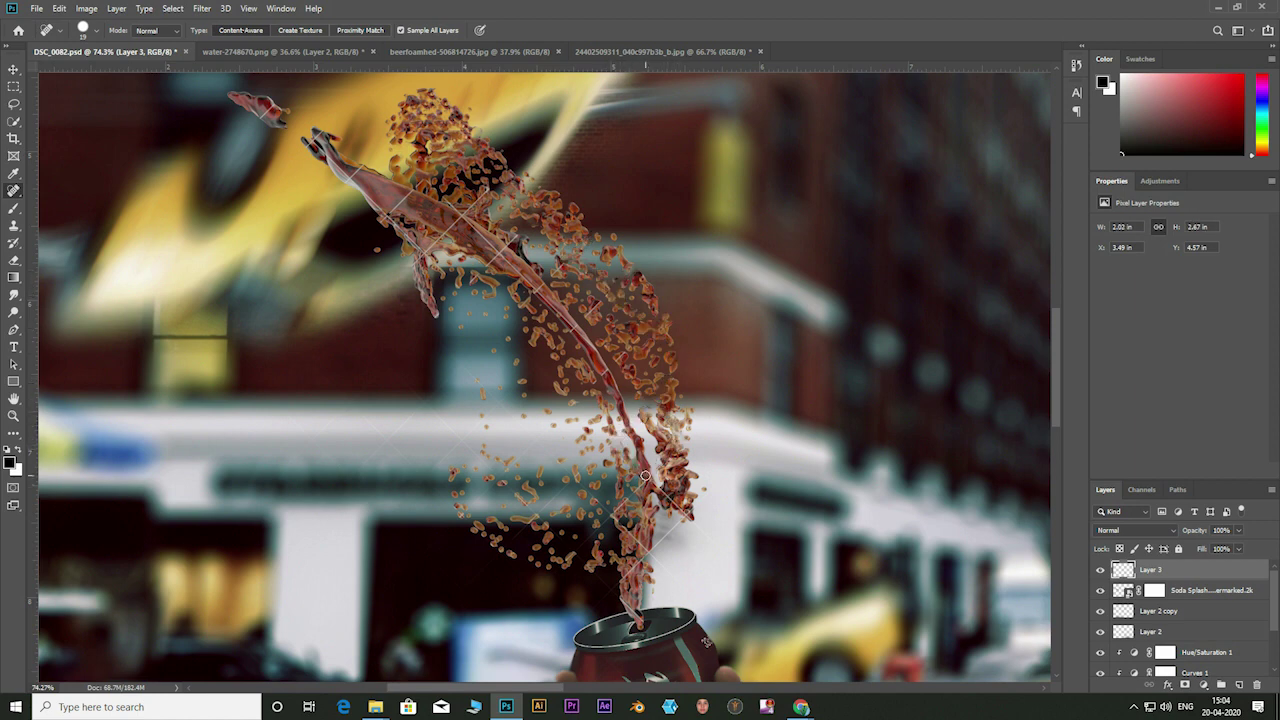
mouse_move(645, 470)
left_mouse_down()
mouse_move(702, 494)
mouse_move(645, 555)
mouse_move(625, 503)
mouse_move(645, 476)
left_mouse_up()
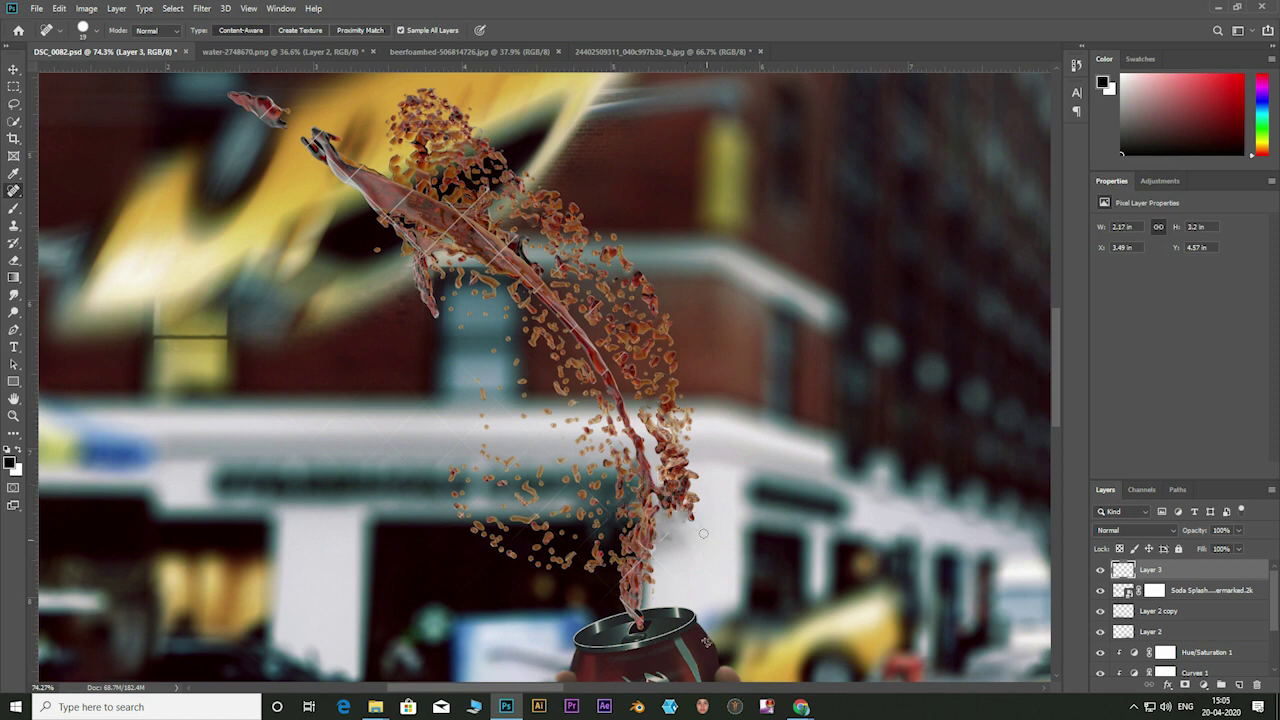
mouse_move(692, 514)
left_mouse_down()
mouse_move(642, 552)
mouse_move(663, 562)
left_mouse_up()
mouse_move(621, 605)
left_mouse_down()
mouse_move(642, 555)
mouse_move(592, 442)
left_mouse_up()
left_click_drag(550, 500, 525, 522)
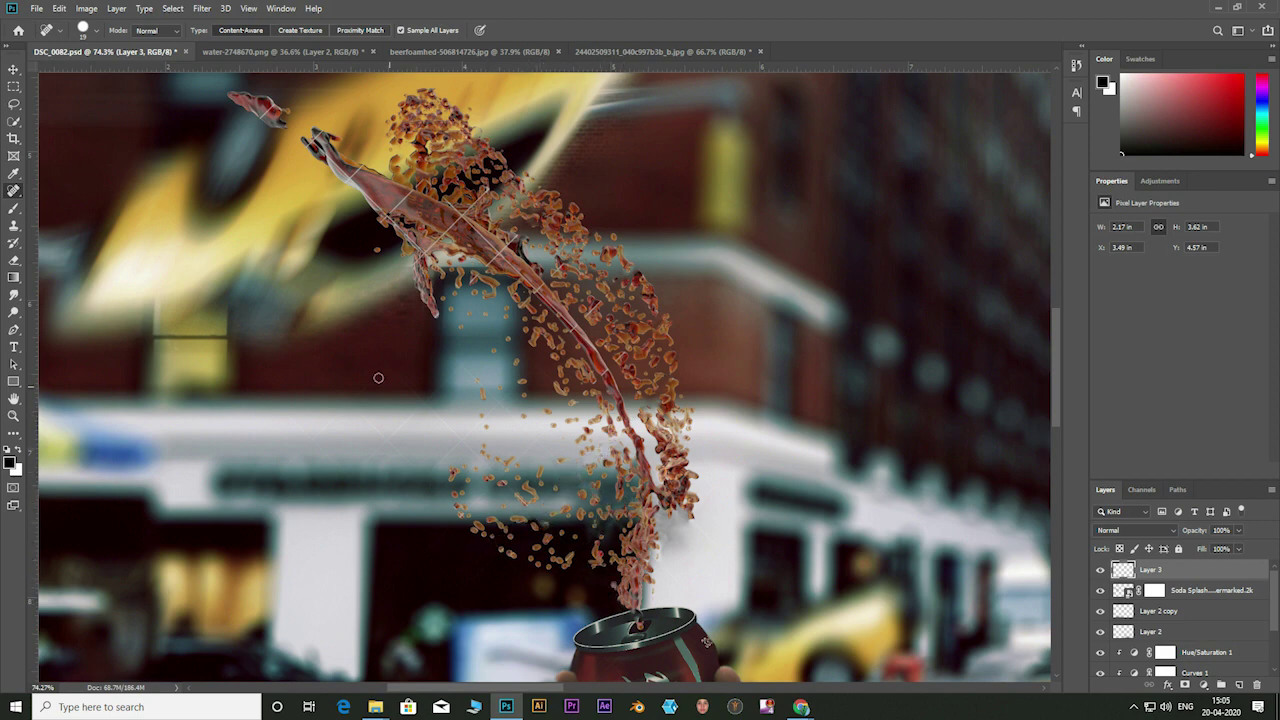
left_click_drag(320, 382, 423, 463)
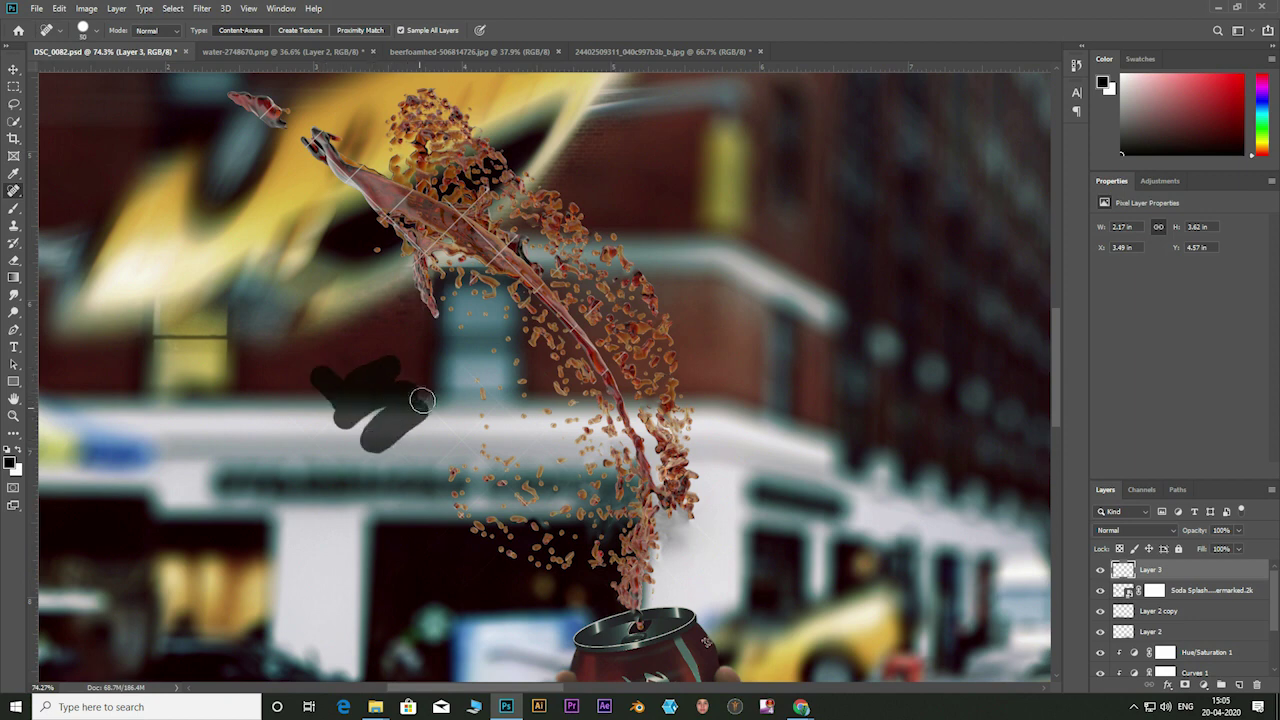
mouse_move(430, 405)
left_mouse_down()
mouse_move(440, 354)
mouse_move(346, 480)
mouse_move(403, 487)
mouse_move(423, 463)
mouse_move(560, 480)
mouse_move(540, 530)
mouse_move(584, 530)
left_mouse_up()
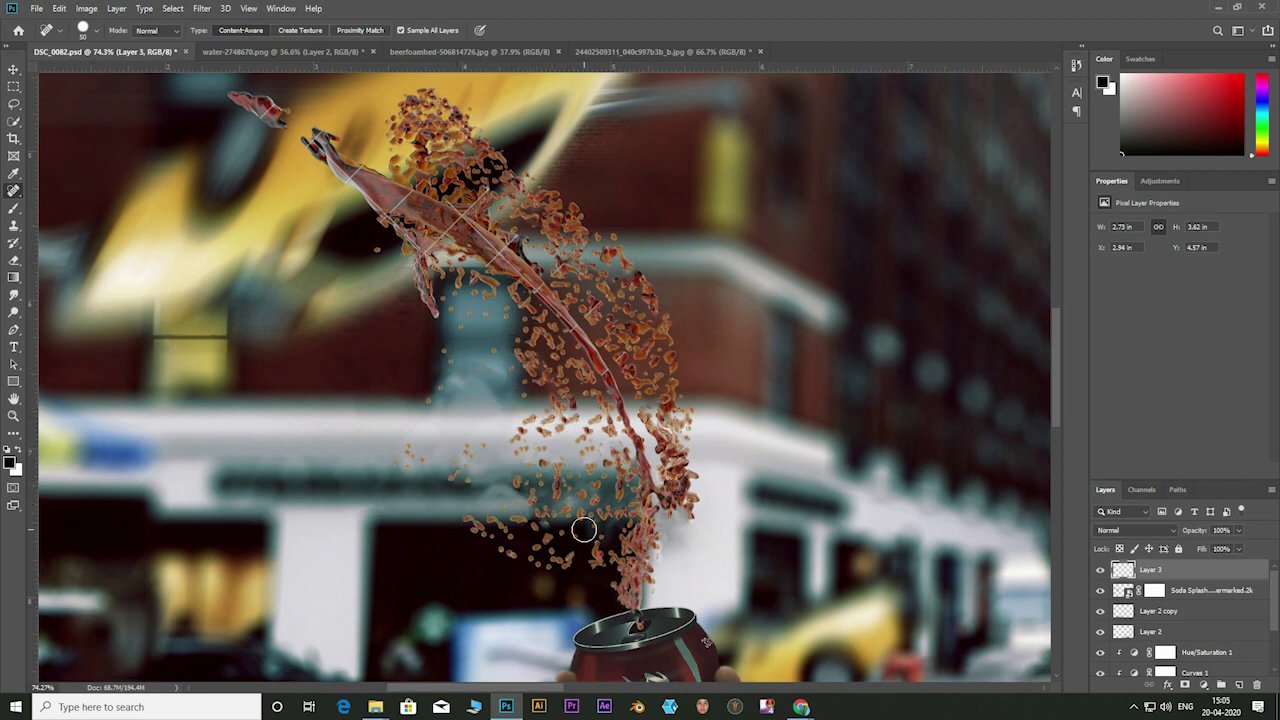
Step: With a smaller brush, heal the splash tips and upper-left area, then zoom out
left_click_drag(304, 134, 273, 112)
left_click_drag(330, 153, 362, 186)
key("bracketleft")
mouse_move(274, 102)
left_mouse_down()
mouse_move(268, 124)
mouse_move(488, 240)
mouse_move(596, 356)
mouse_move(620, 360)
left_mouse_up()
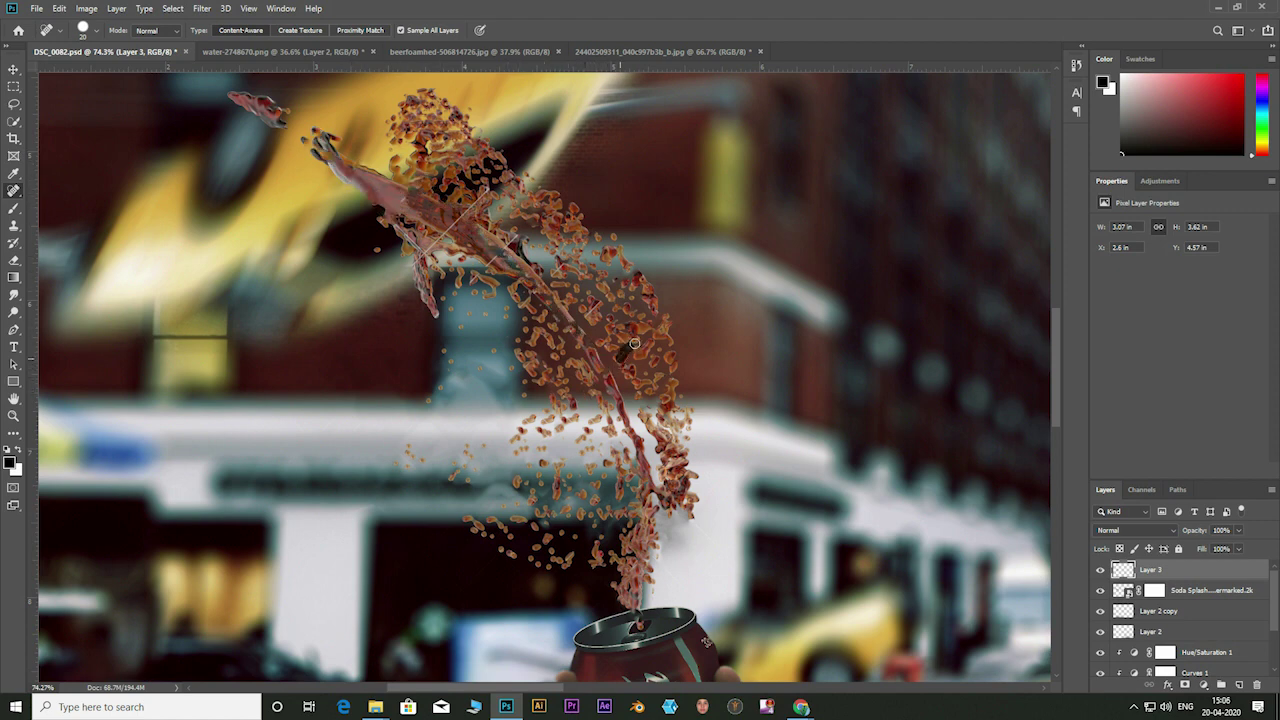
left_click_drag(470, 279, 520, 235)
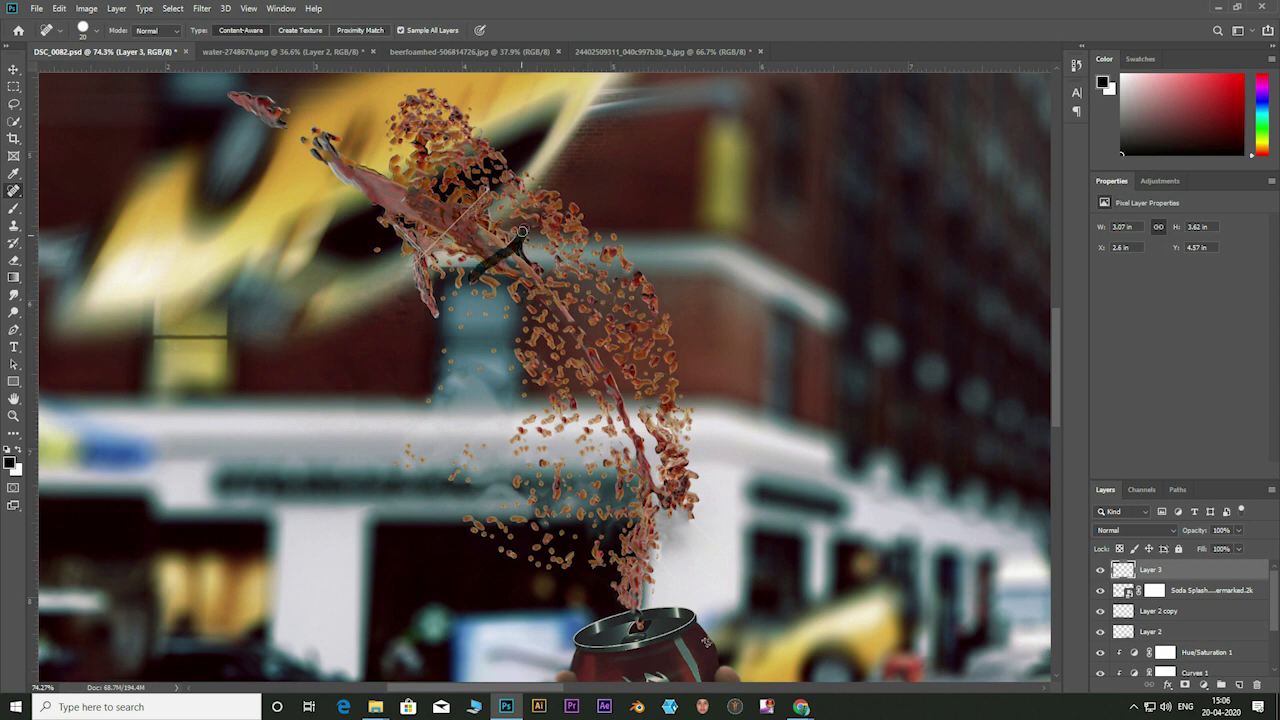
mouse_move(488, 186)
left_mouse_down()
mouse_move(430, 265)
mouse_move(386, 214)
mouse_move(410, 196)
mouse_move(500, 250)
left_mouse_up()
left_click_drag(410, 230, 412, 252)
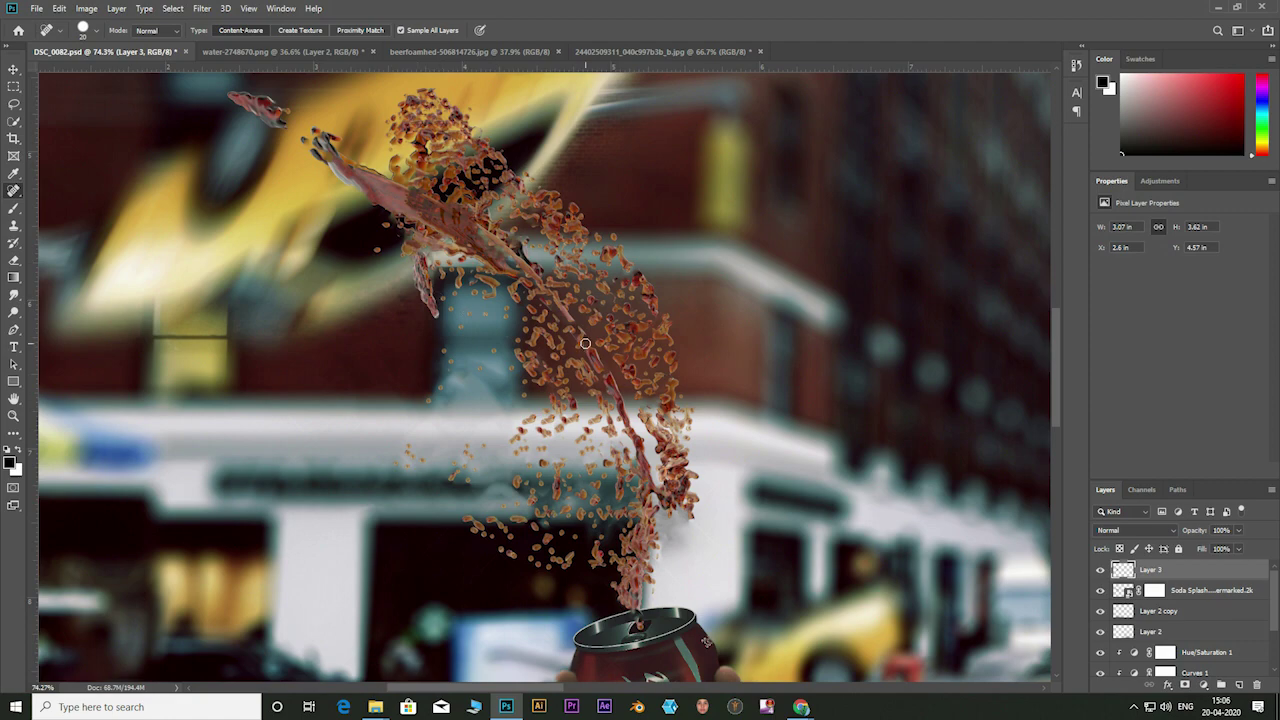
scroll(465, 313, "down", 5)
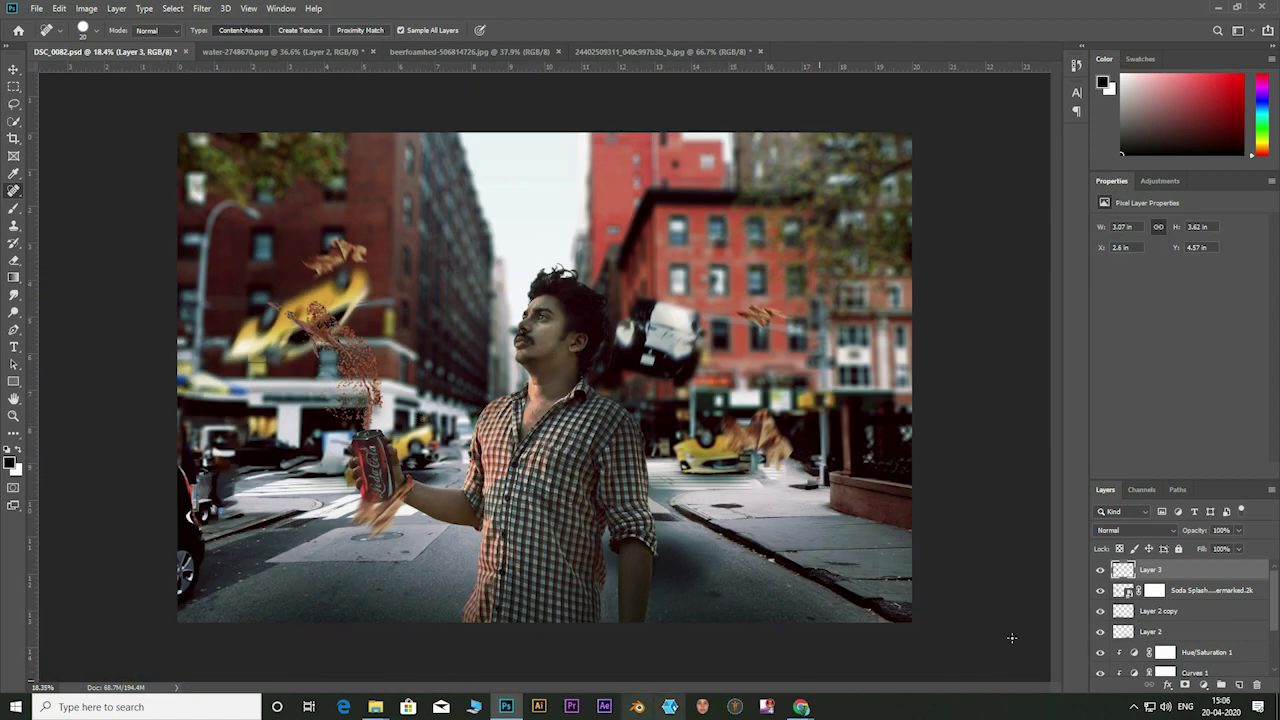
Step: Copy the water splash from water-2748670.png into DSC_0082 and move it toward the can
left_click(651, 51)
left_click(413, 52)
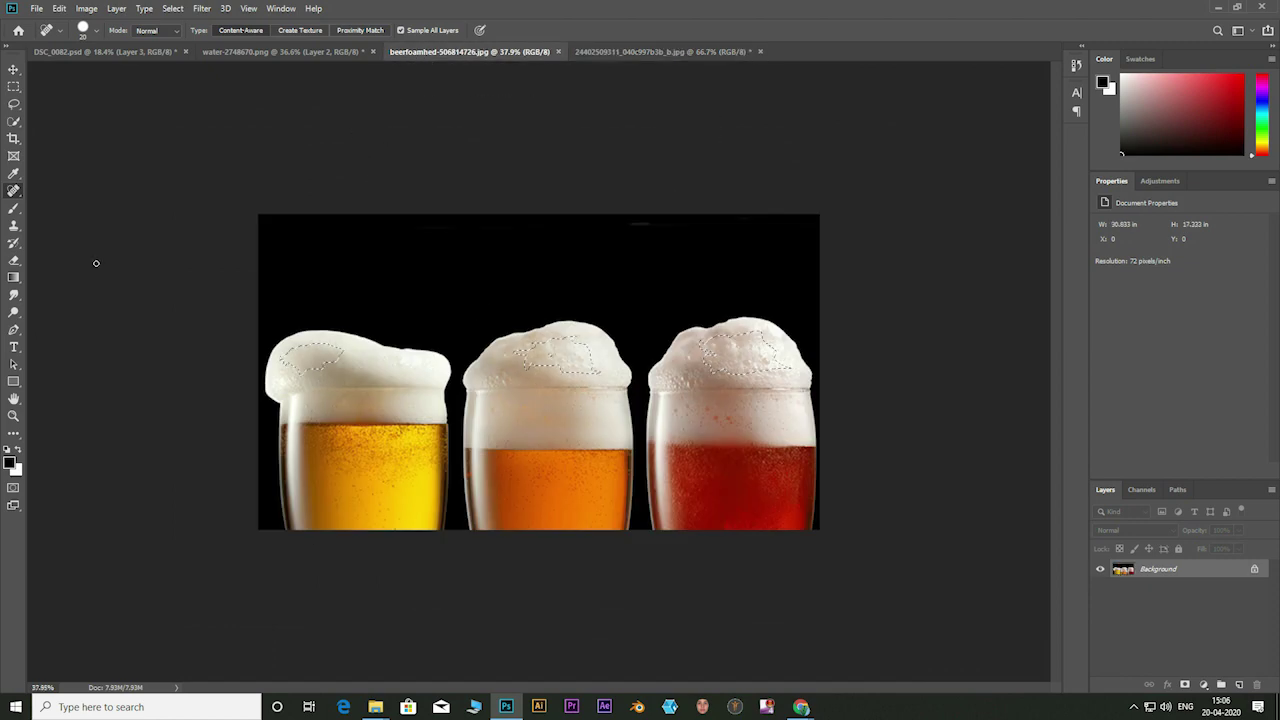
left_click(253, 53)
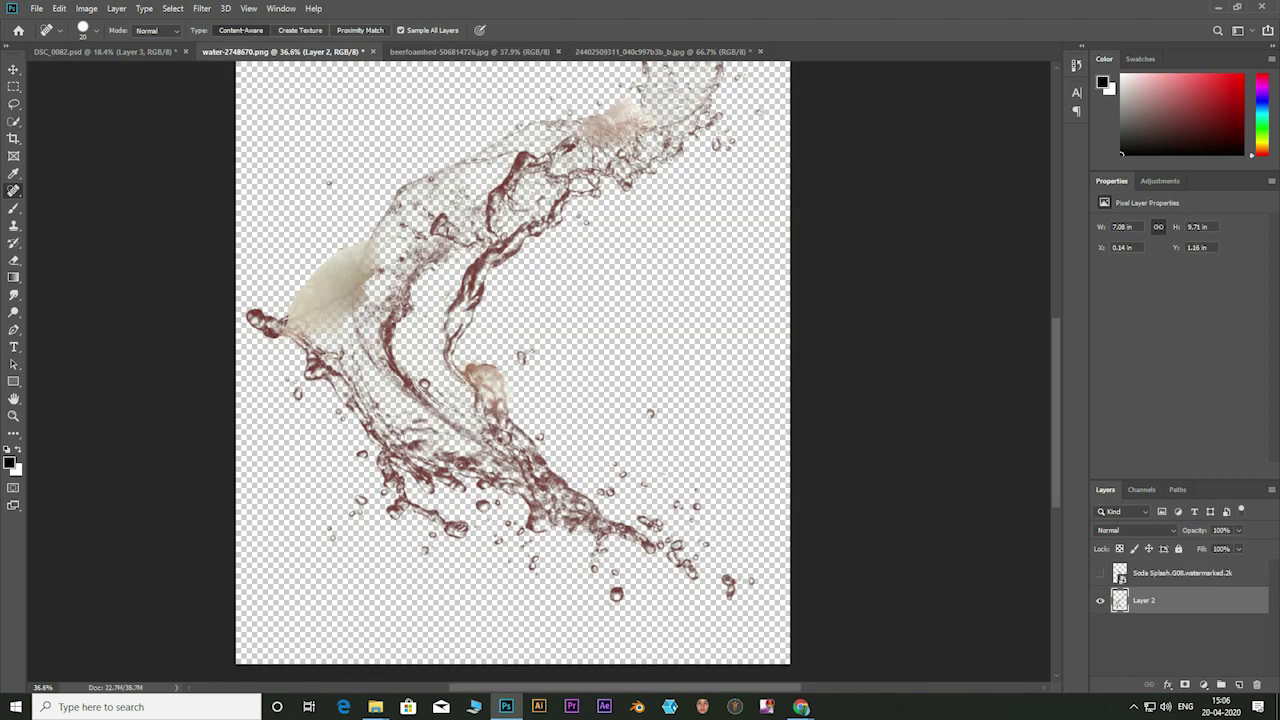
left_click(1101, 574)
left_click(14, 69)
mouse_move(1200, 600)
left_mouse_down()
mouse_move(1029, 541)
mouse_move(955, 553)
left_mouse_up()
left_click_drag(655, 513, 515, 483)
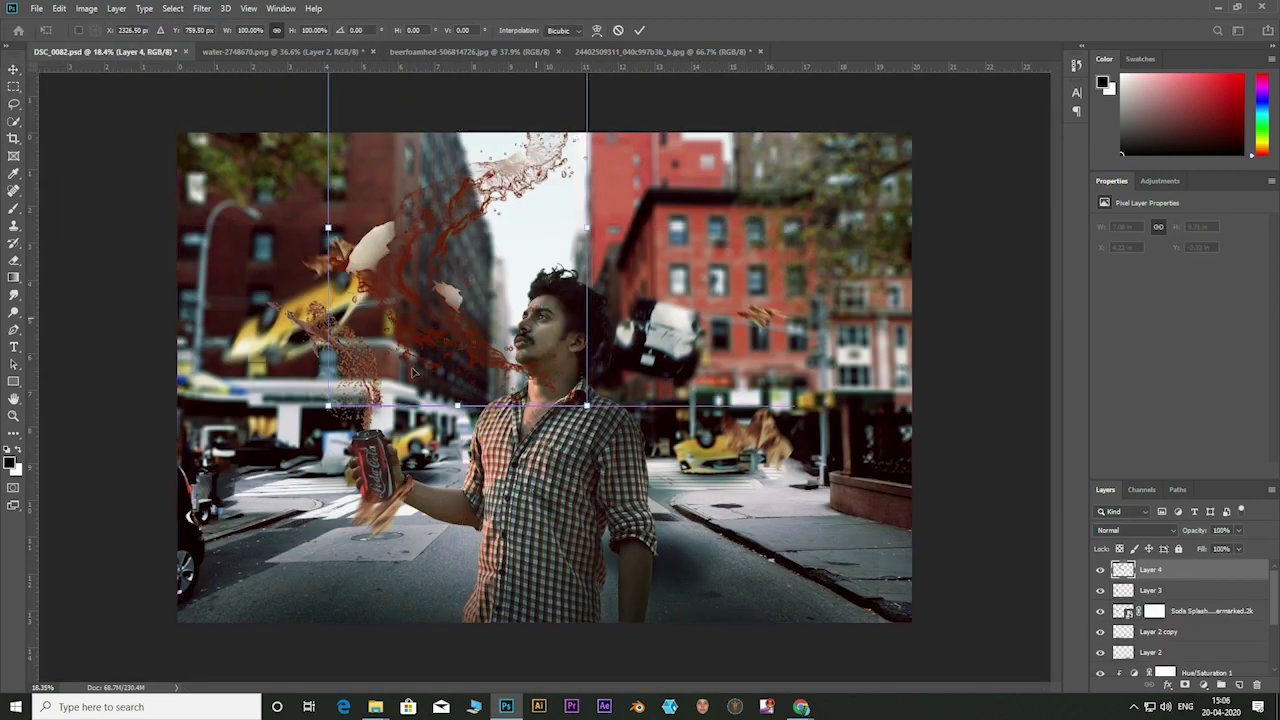
Step: Scale the water splash to 47.64%, flip it vertically, and rotate it into place above the can
key("ctrl+t")
left_click_drag(426, 139, 455, 178)
left_click_drag(335, 258, 356, 287)
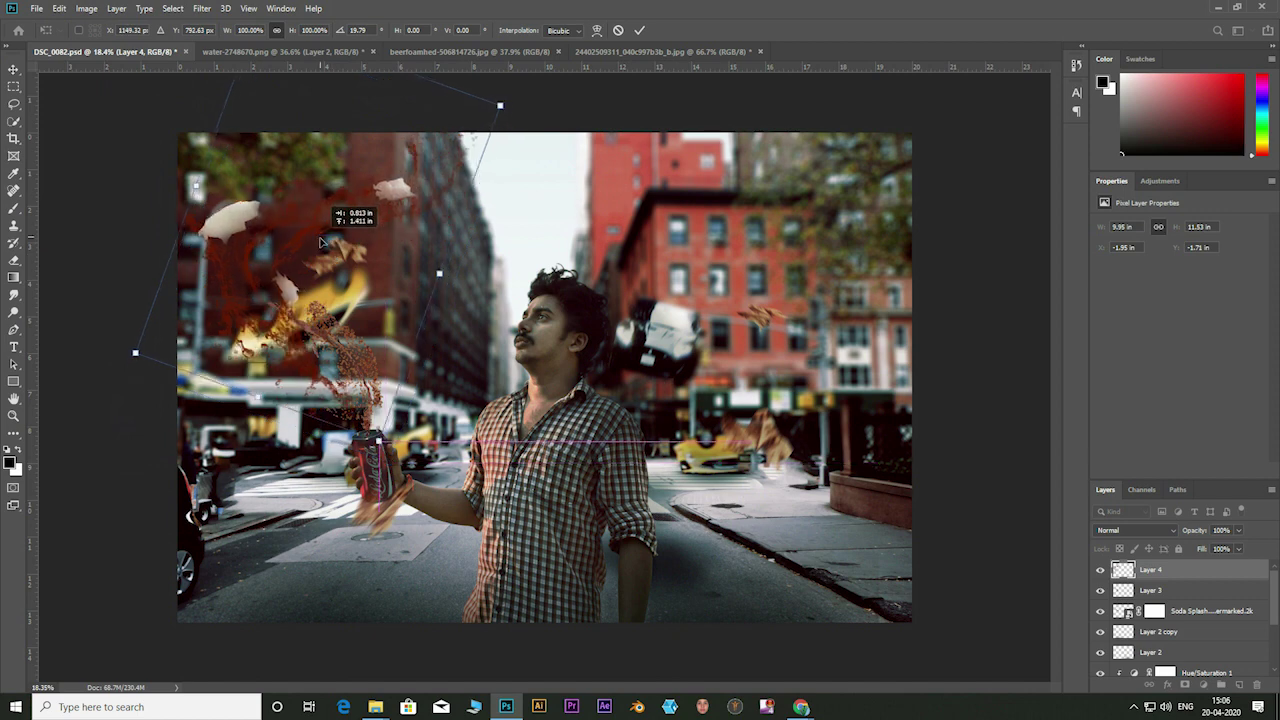
right_click(356, 287)
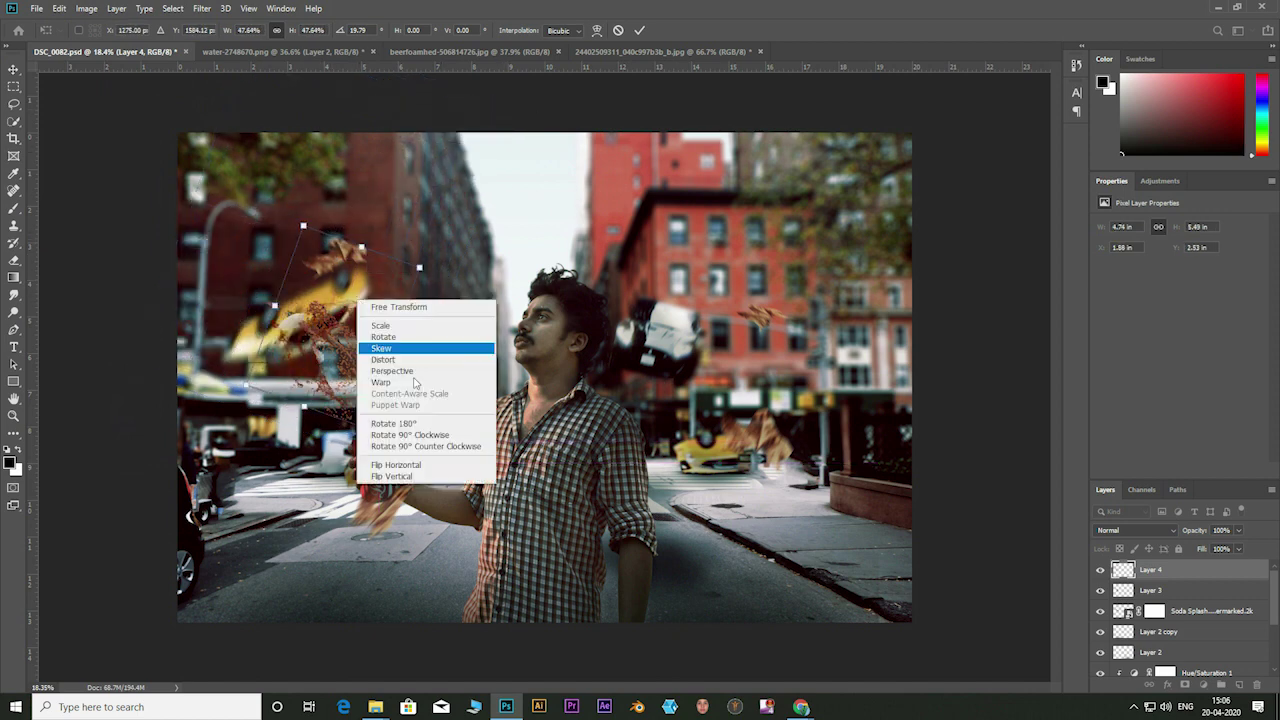
left_click(420, 466)
mouse_move(381, 352)
left_mouse_down()
mouse_move(488, 389)
mouse_move(345, 300)
left_mouse_up()
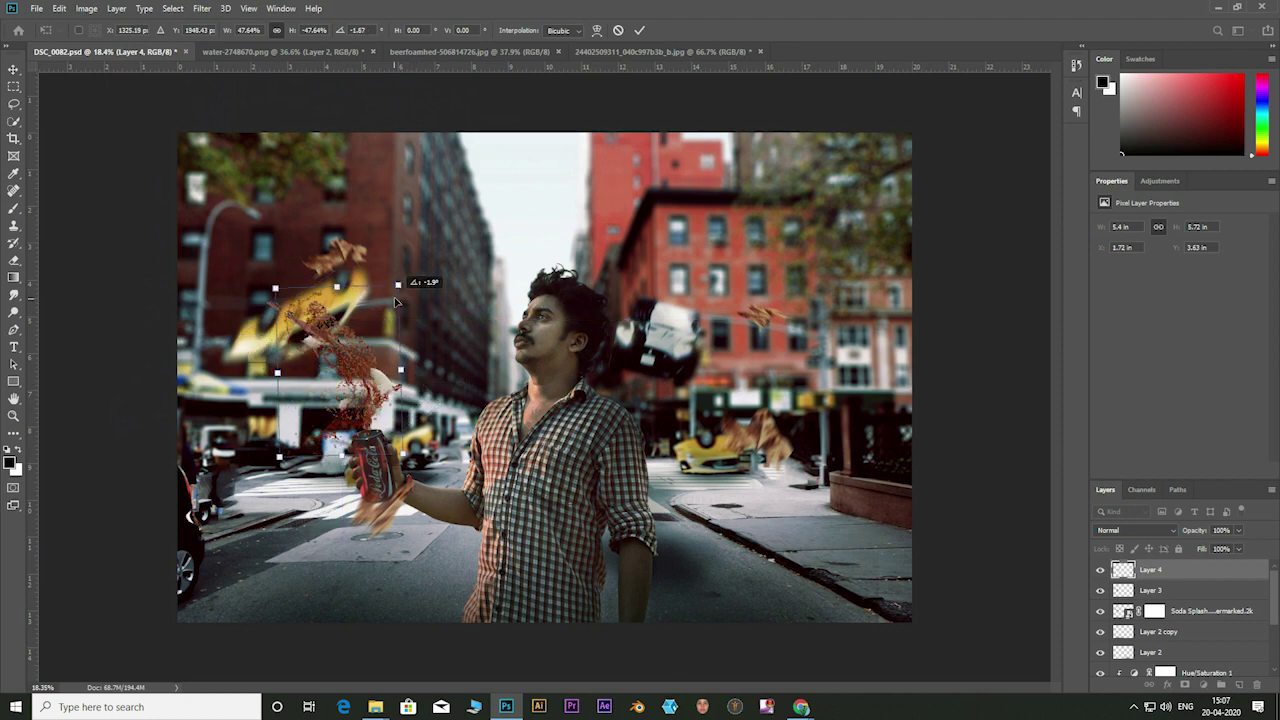
left_click_drag(345, 245, 366, 290)
key("super")
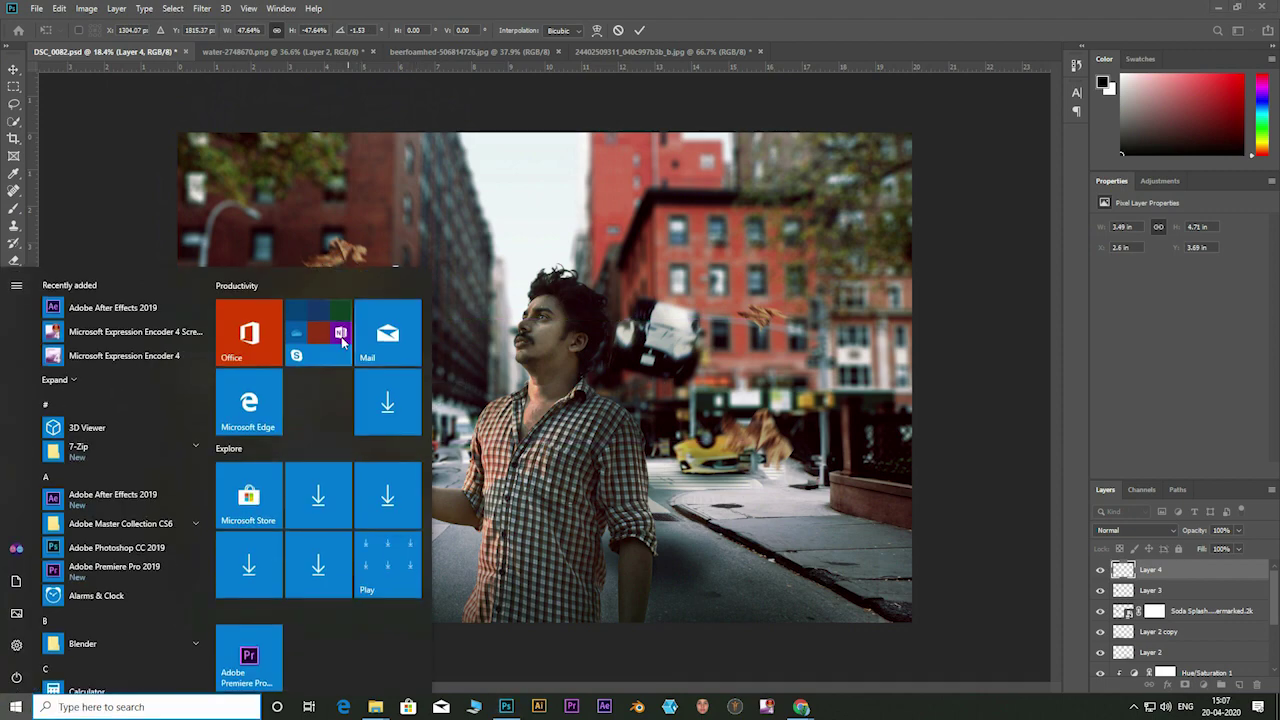
scroll(344, 379, "up", 4)
scroll(338, 348, "up", 3)
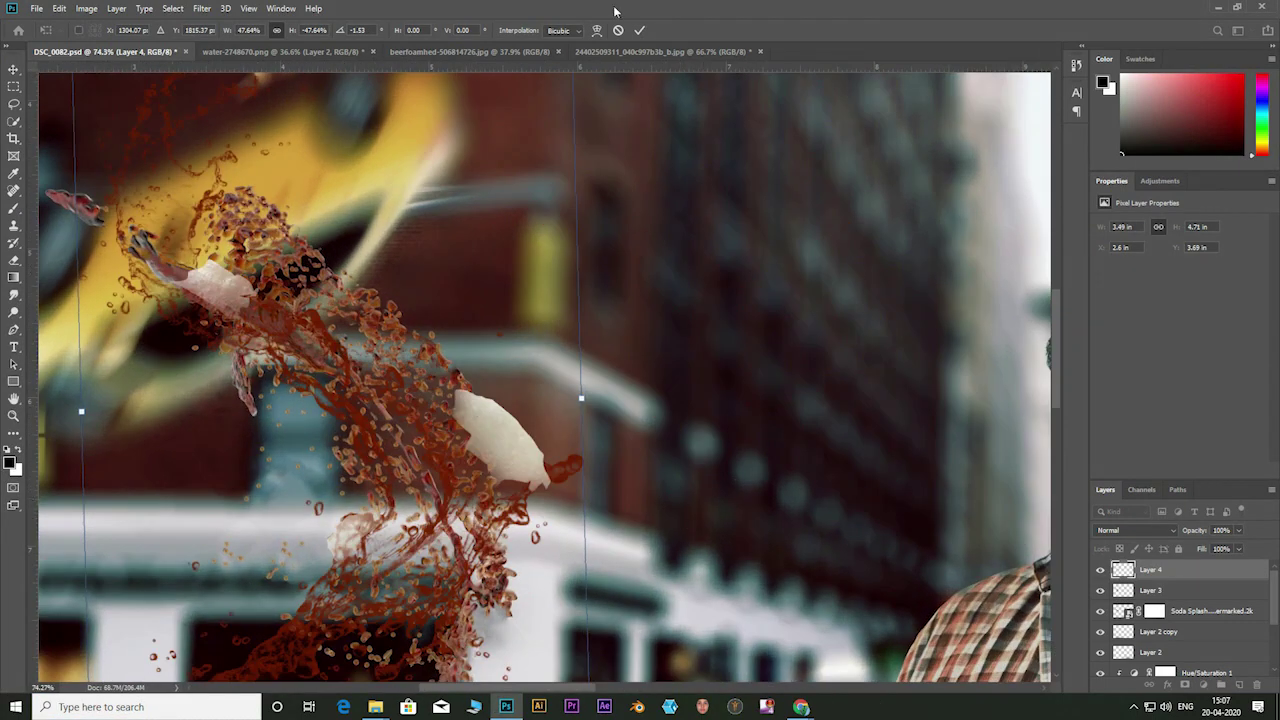
Step: Commit the water splash transform and add a layer mask to Layer 4
left_click(639, 30)
key("b")
left_click_drag(120, 140, 300, 150)
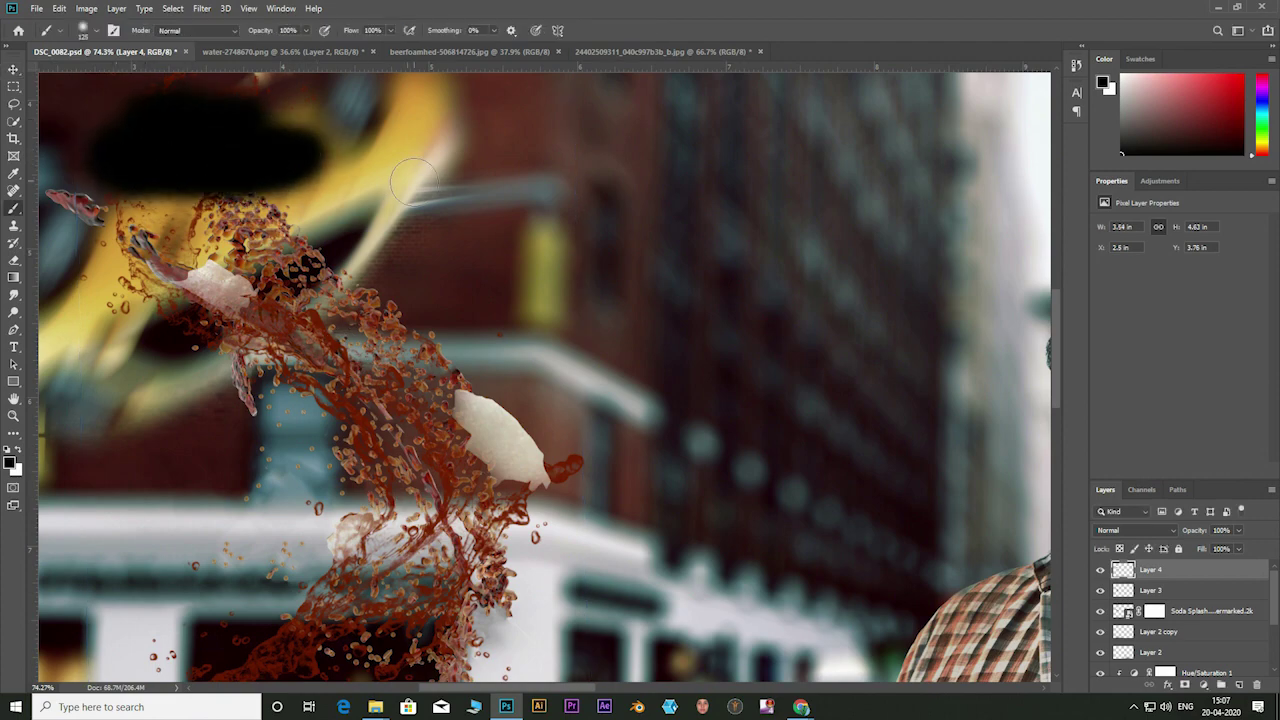
key("ctrl+z")
key("e")
left_click(1185, 685)
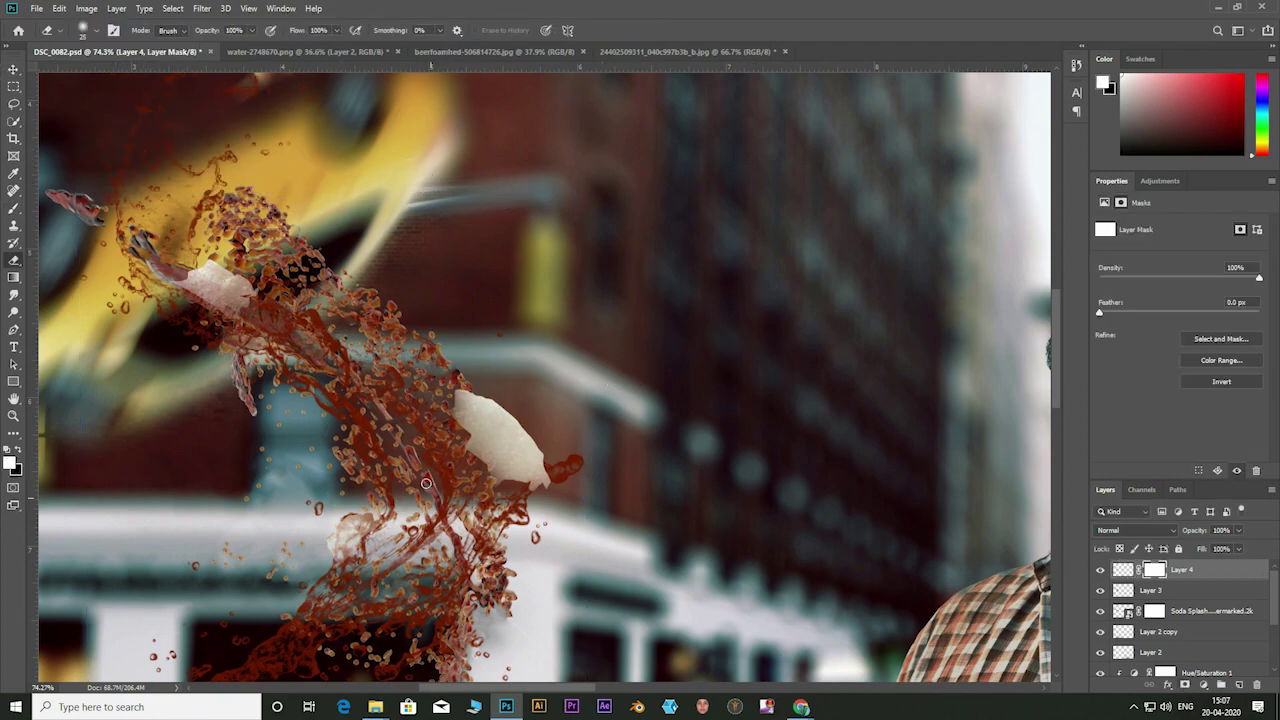
Step: Paint Layer 4's mask to blend its edges and reveal more splash droplets down to the can
scroll(423, 300, "down", 4)
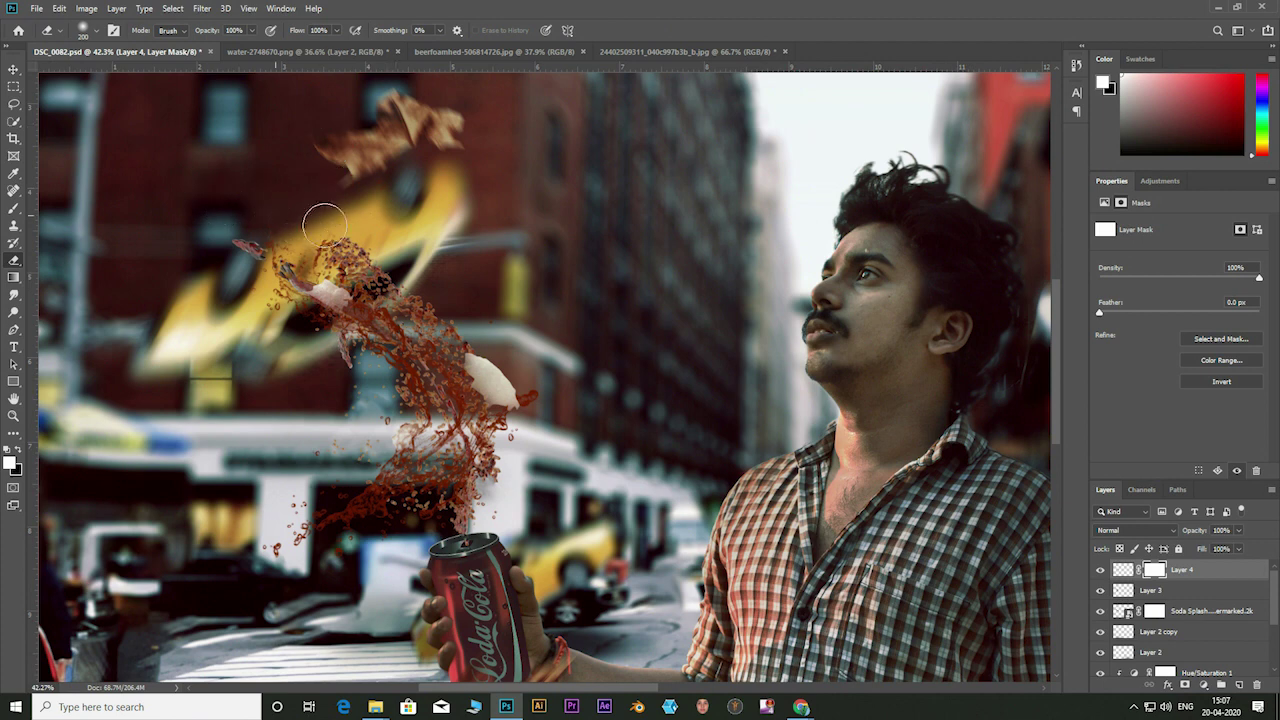
mouse_move(268, 298)
left_mouse_down()
mouse_move(400, 340)
mouse_move(474, 405)
mouse_move(479, 426)
mouse_move(343, 523)
left_mouse_up()
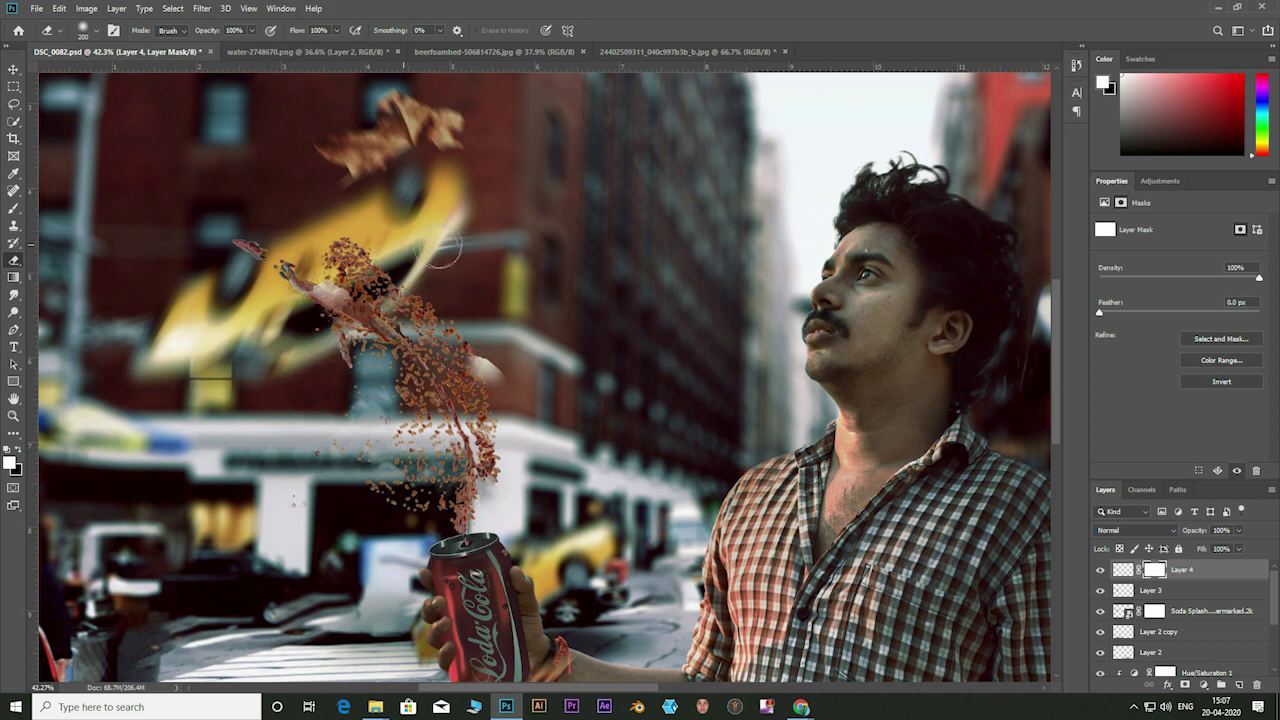
key("x")
left_click_drag(376, 289, 447, 498)
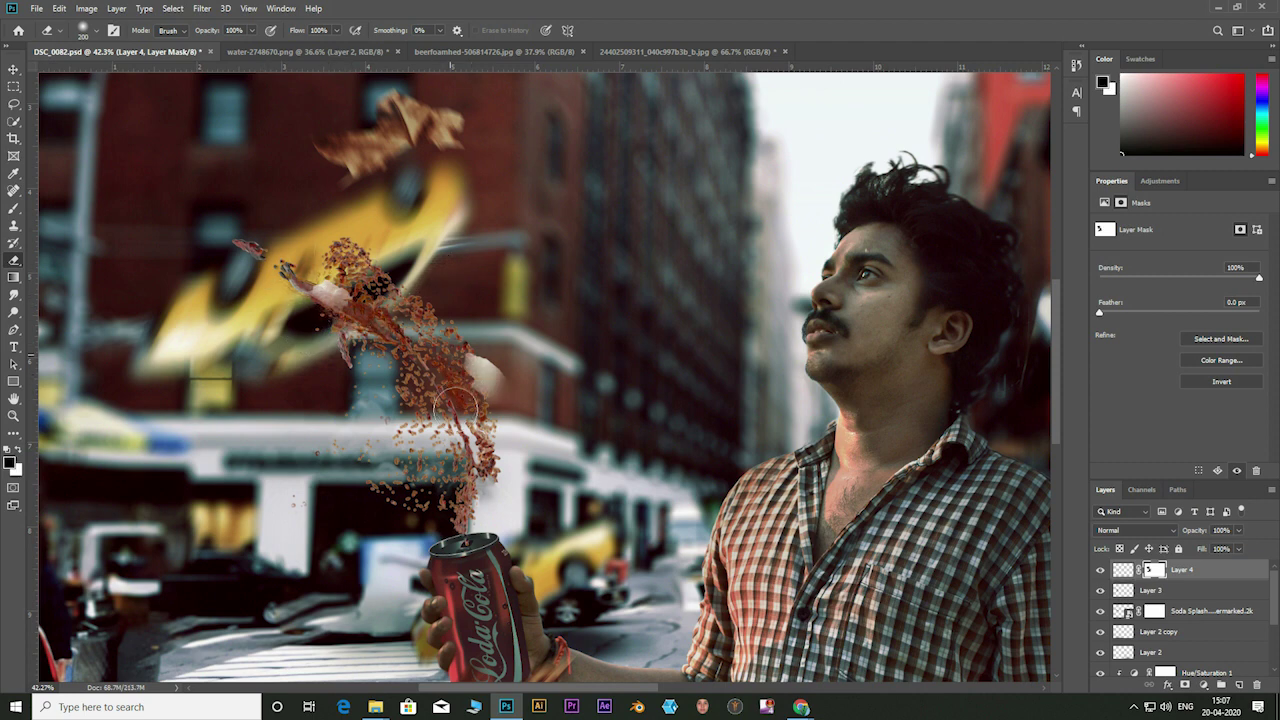
key("x")
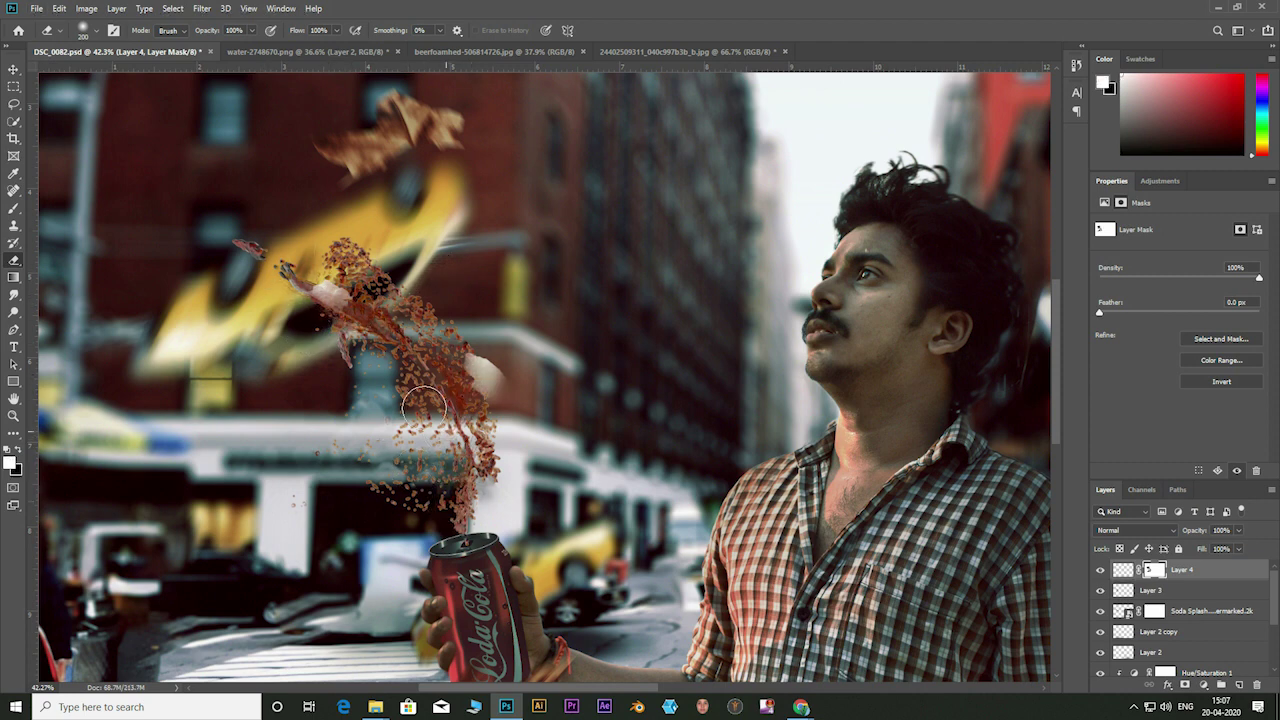
left_click_drag(417, 362, 481, 461)
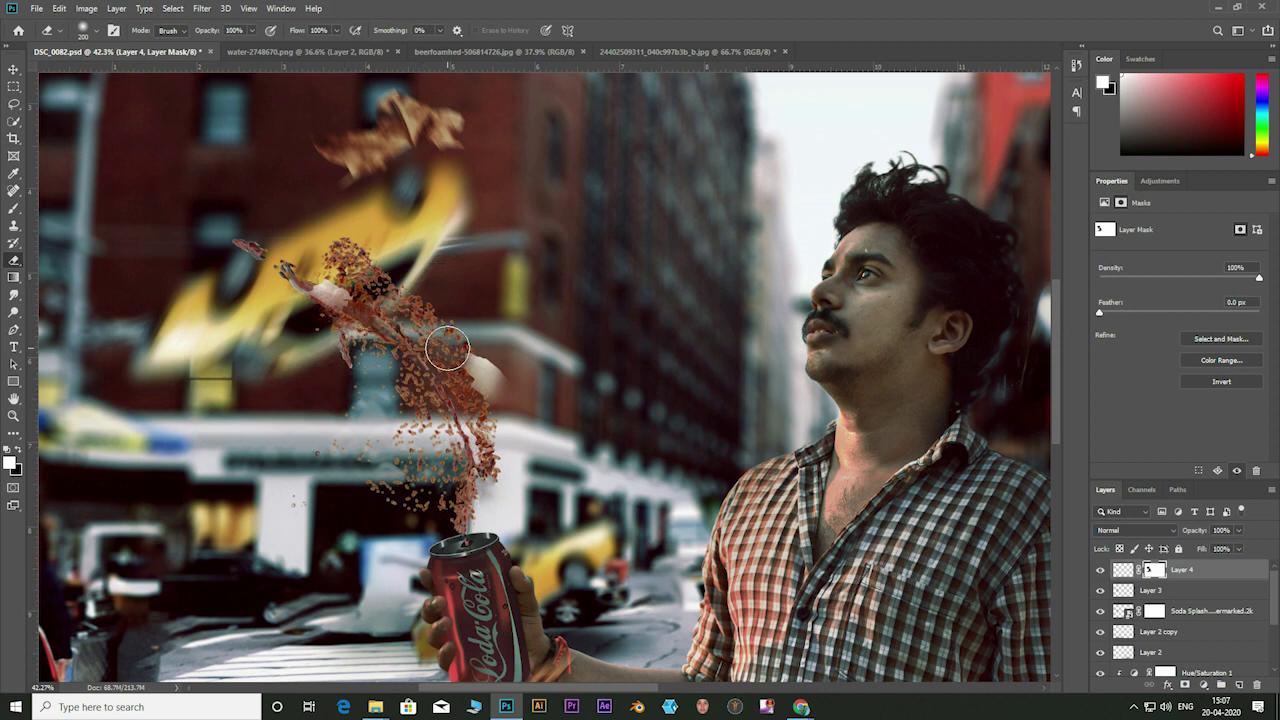
mouse_move(447, 347)
left_mouse_down()
mouse_move(514, 383)
mouse_move(503, 320)
left_mouse_up()
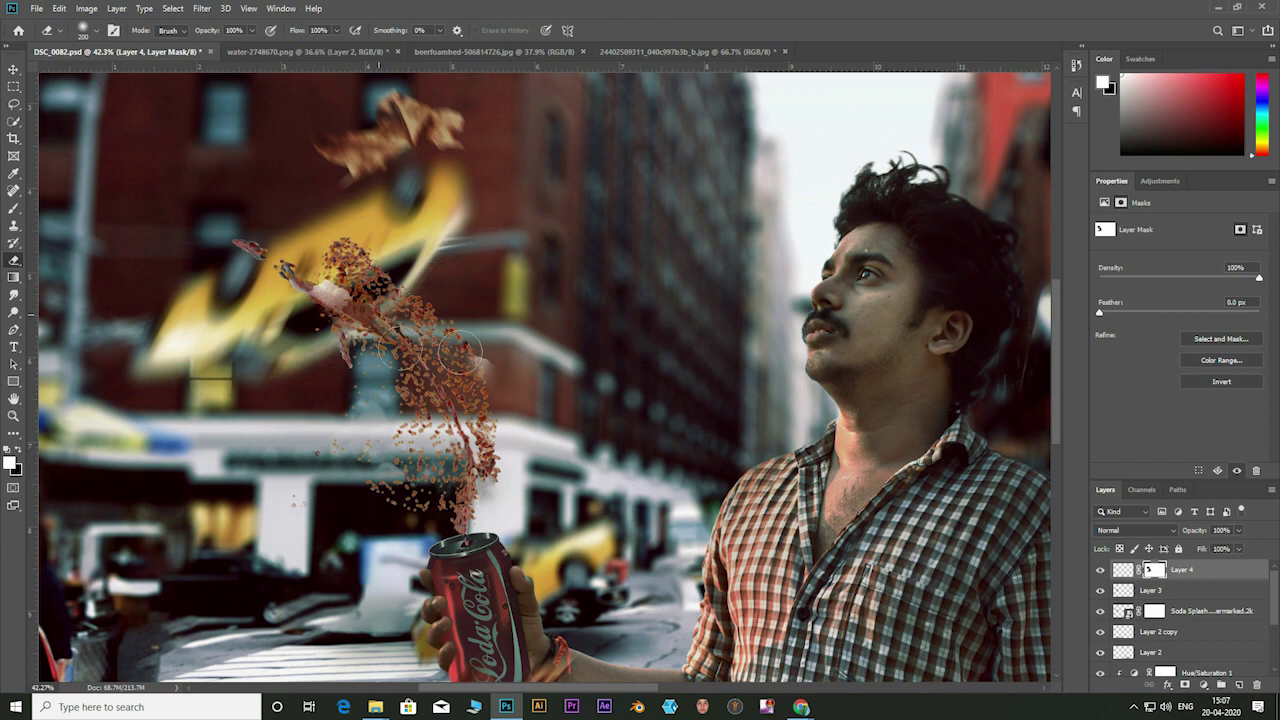
scroll(425, 276, "down", 5)
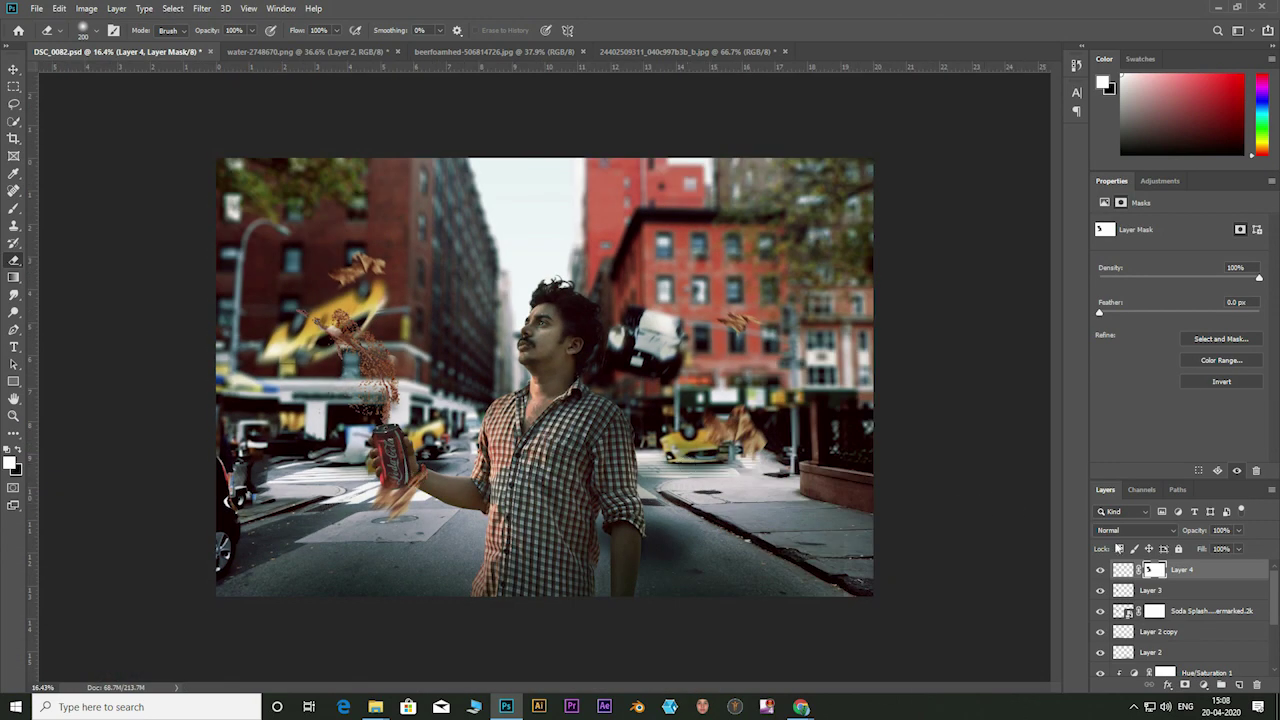
Step: Add a Hue/Saturation adjustment at saturation -17 clipped to Layer 4
left_click(1123, 569)
left_click(1202, 685)
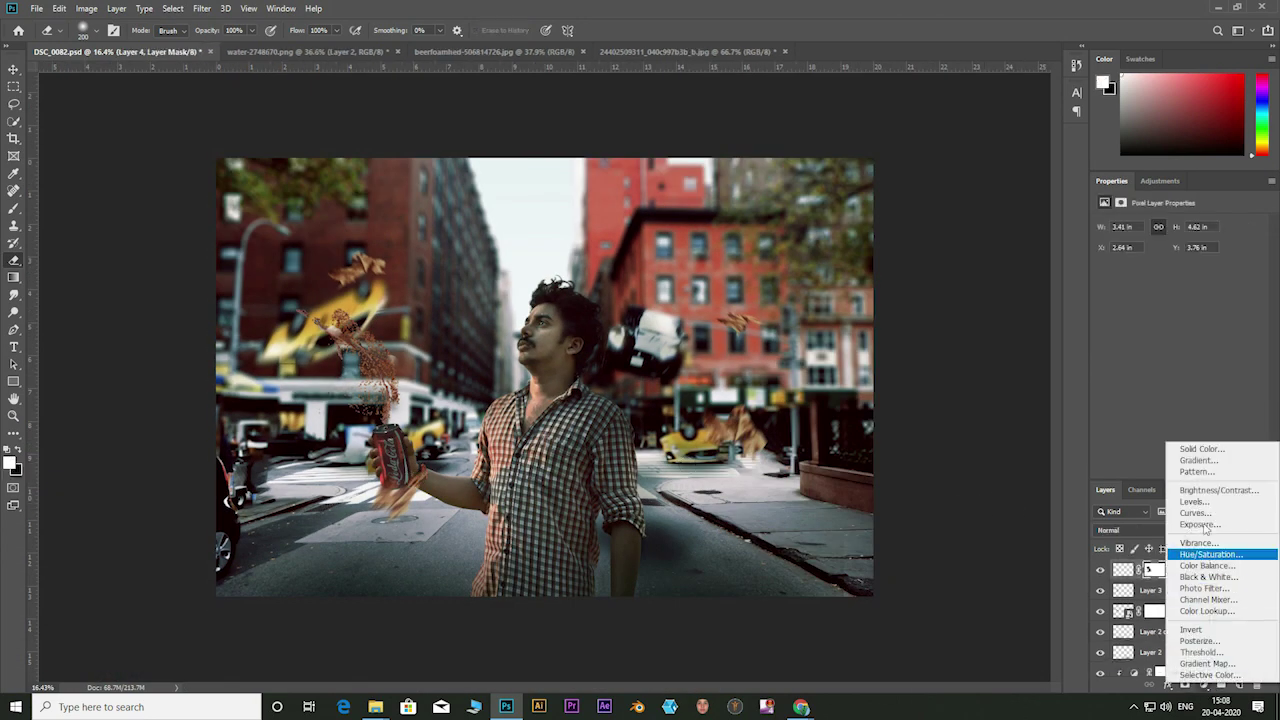
left_click(1210, 554)
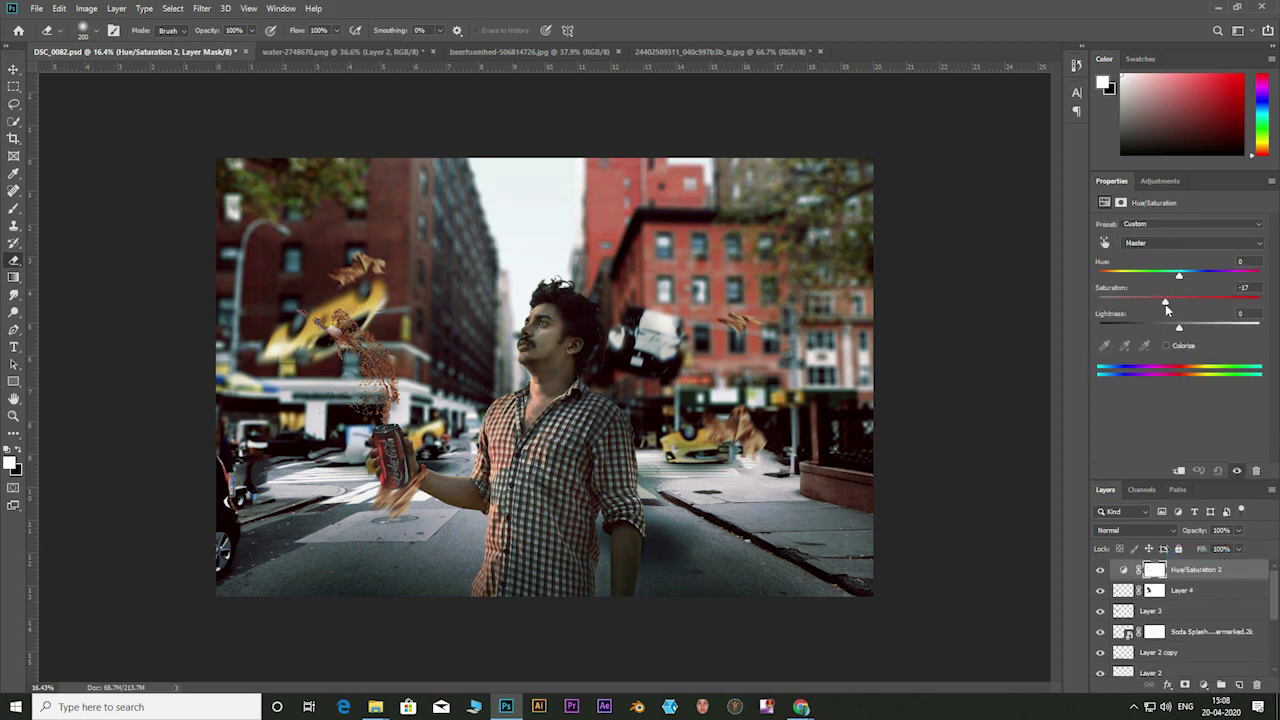
left_click(1197, 469)
Step: Flatten all layers into a single Background layer
right_click(1199, 584)
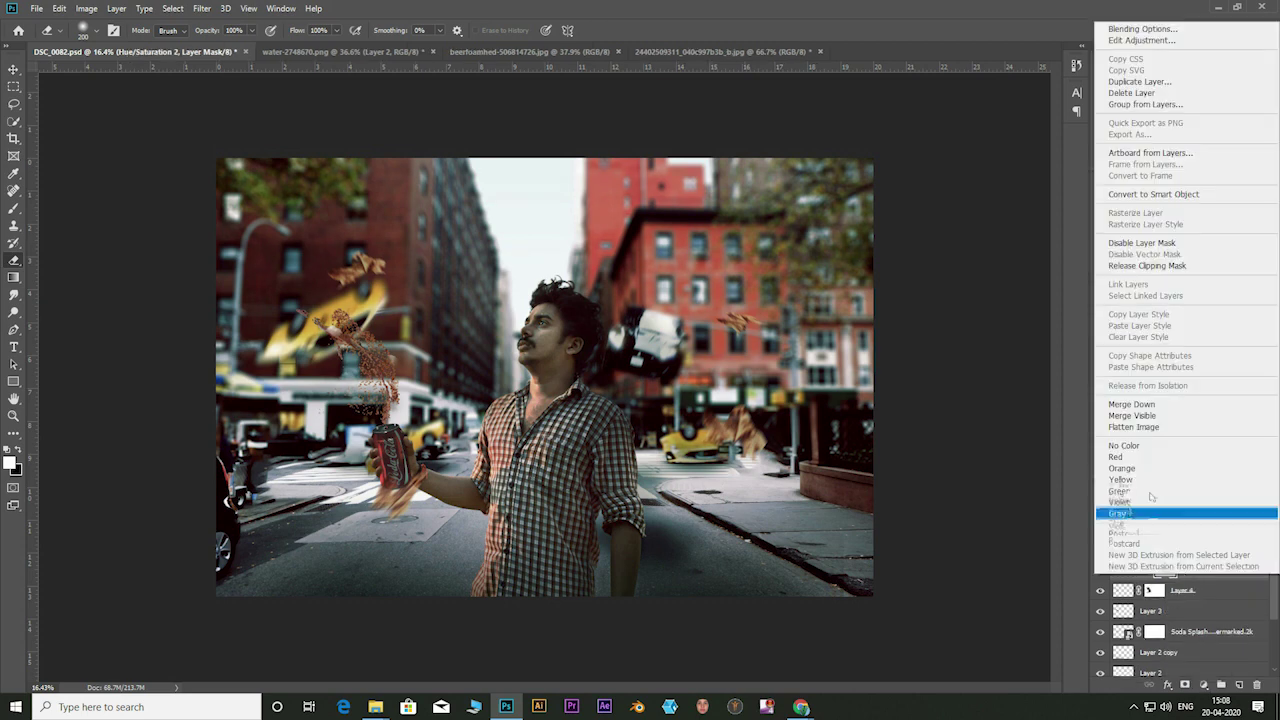
left_click(1150, 420)
left_click(578, 265)
left_click(201, 8)
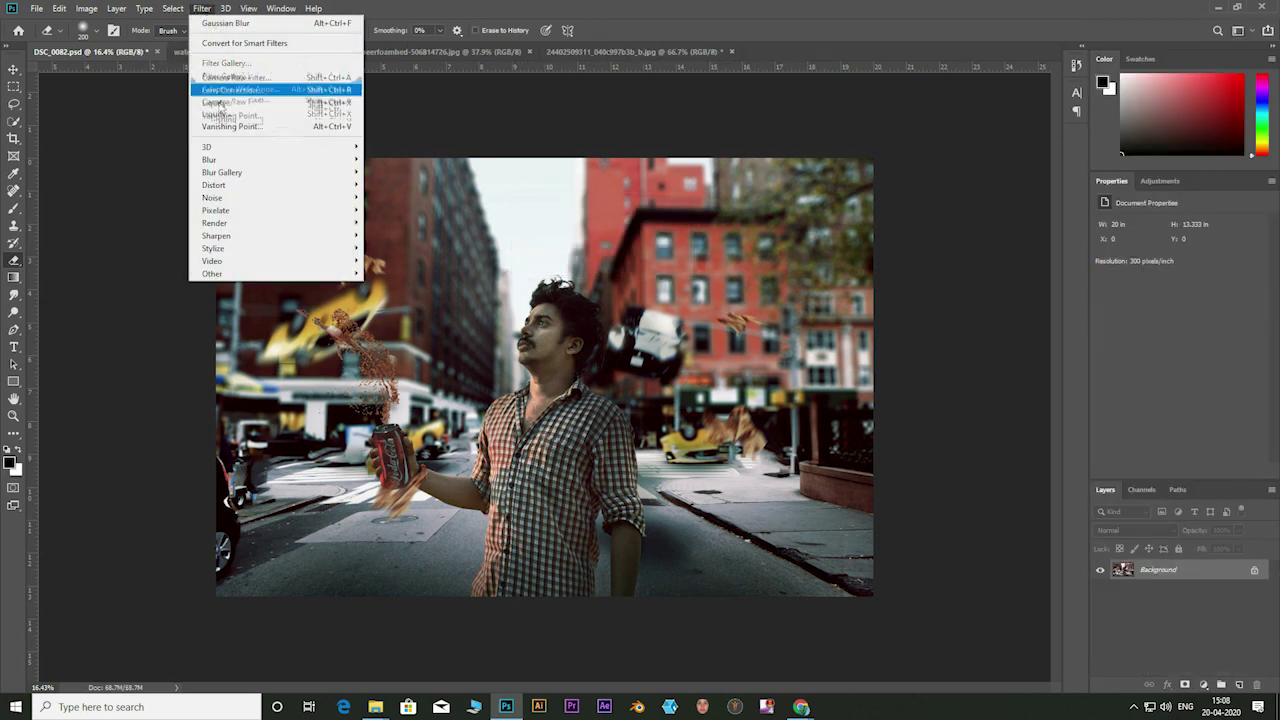
Step: In Camera Raw, raise texture, clarity and exposure, lower highlights and whites, lift shadows
left_click(234, 89)
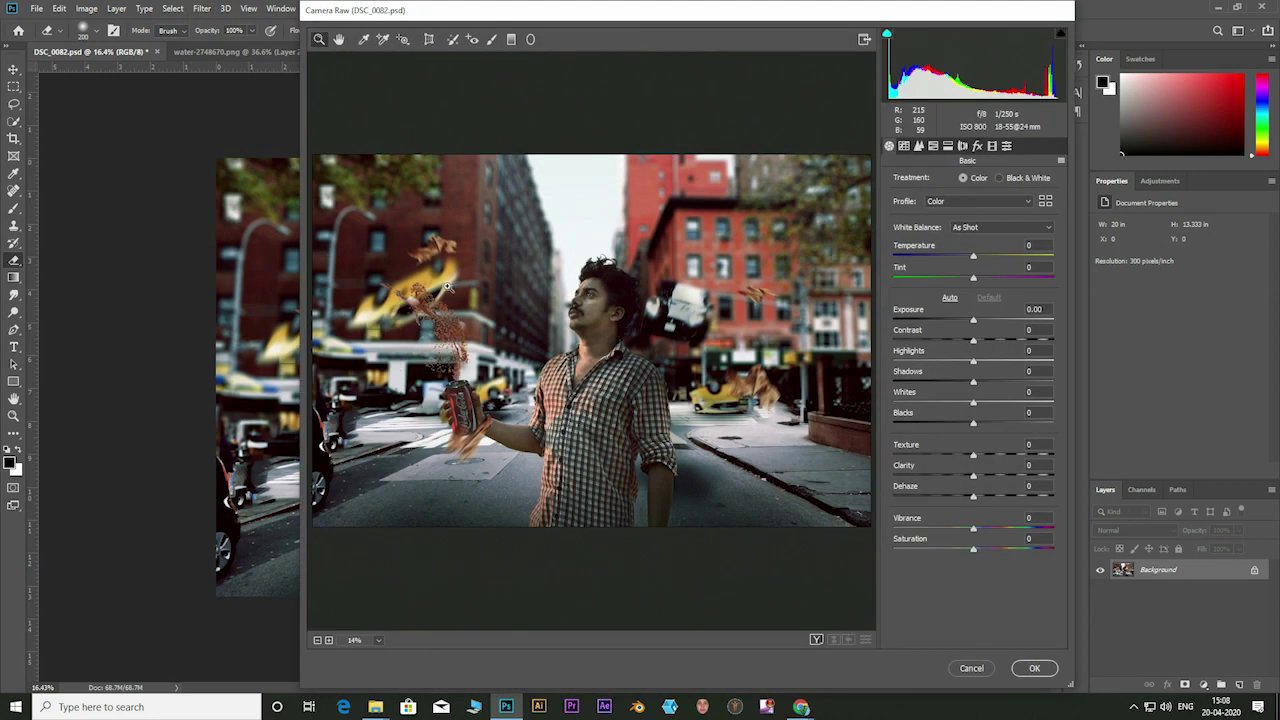
mouse_move(973, 475)
left_mouse_down()
mouse_move(935, 476)
mouse_move(995, 476)
mouse_move(965, 497)
mouse_move(965, 528)
left_mouse_up()
mouse_move(973, 320)
left_mouse_down()
mouse_move(948, 341)
mouse_move(1017, 362)
mouse_move(981, 362)
left_mouse_up()
mouse_move(973, 382)
left_mouse_down()
mouse_move(994, 380)
mouse_move(952, 402)
mouse_move(971, 424)
left_mouse_up()
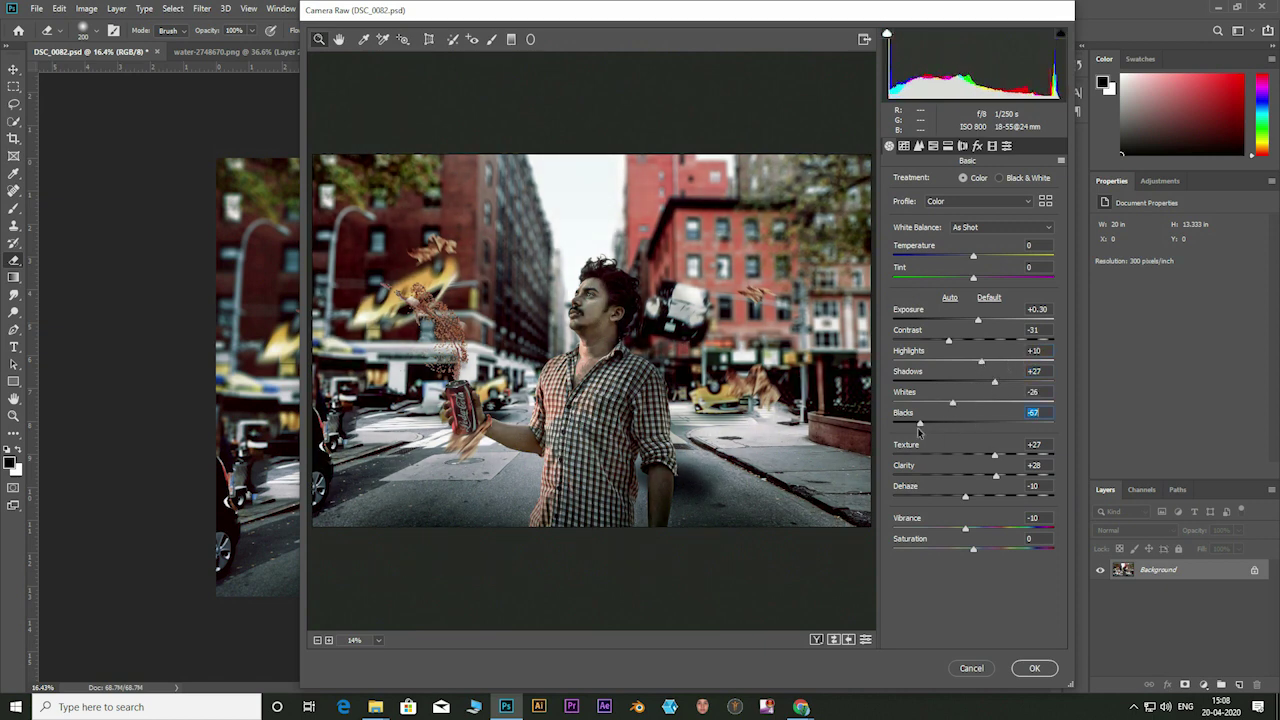
Step: Add shadow and midtone points to the tone curve and apply light luminance noise reduction
left_click(904, 146)
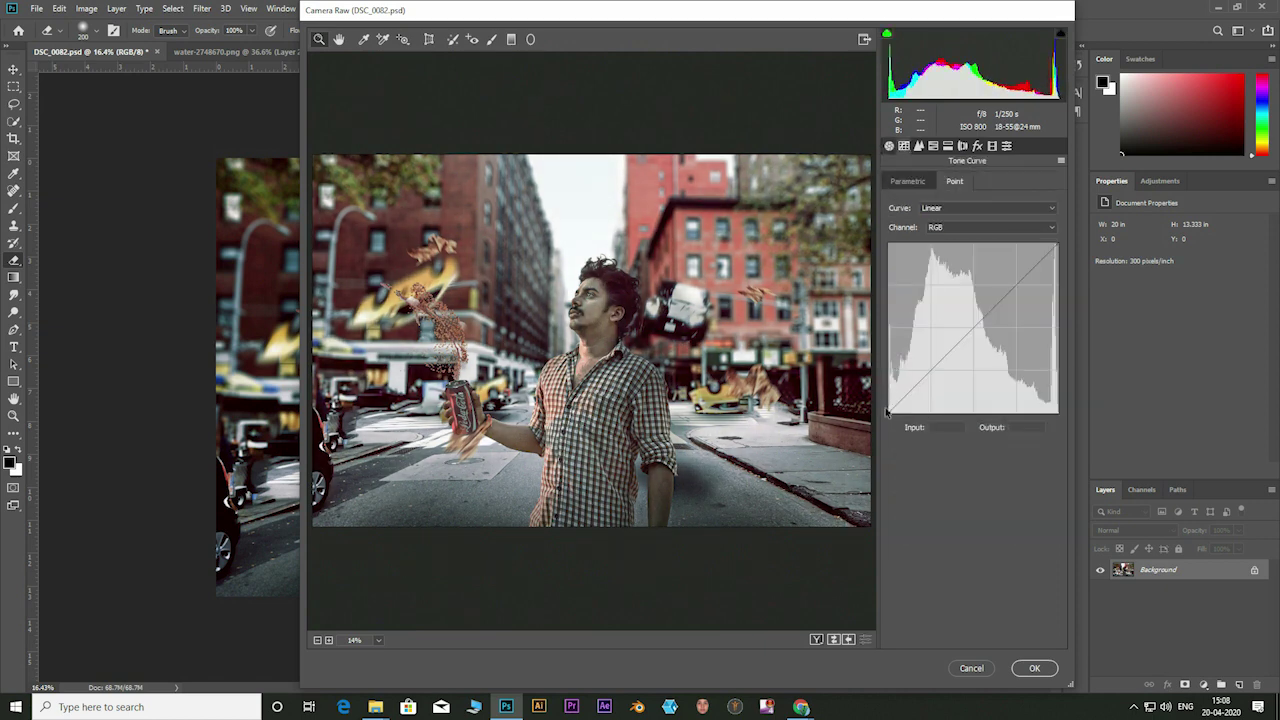
mouse_move(889, 406)
left_mouse_down()
mouse_move(911, 383)
mouse_move(891, 391)
left_mouse_up()
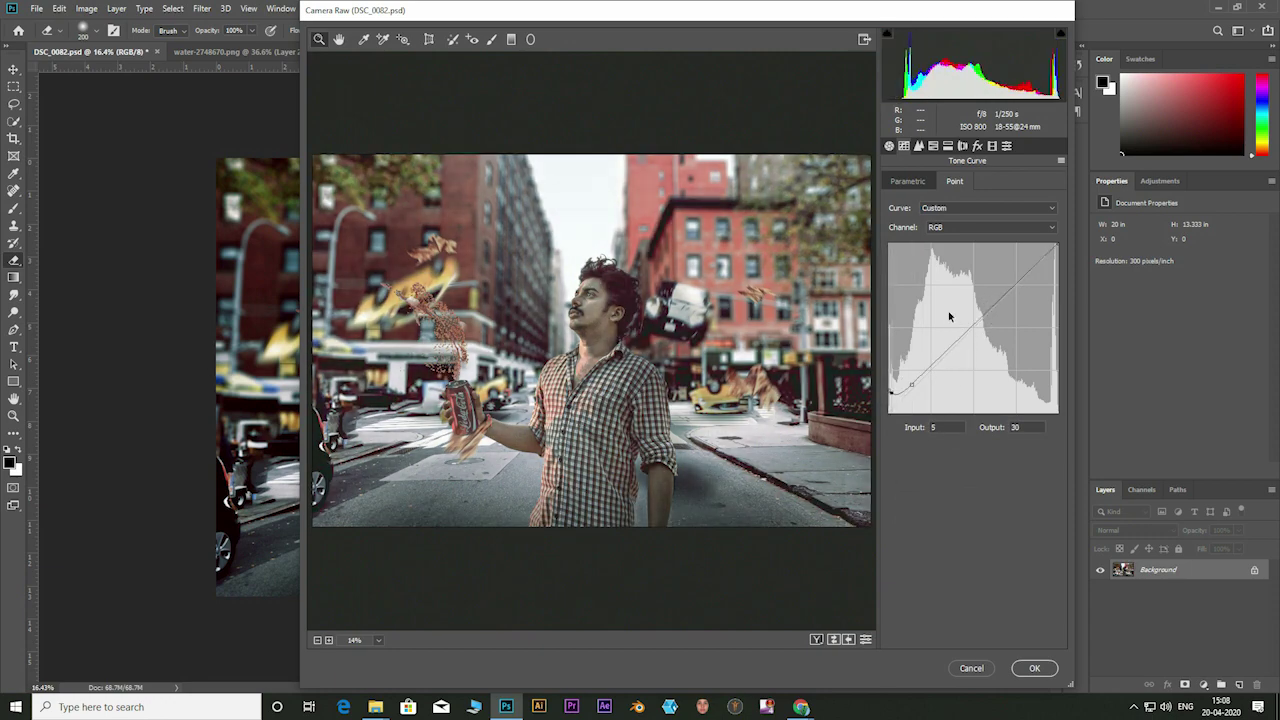
left_click_drag(997, 303, 1015, 278)
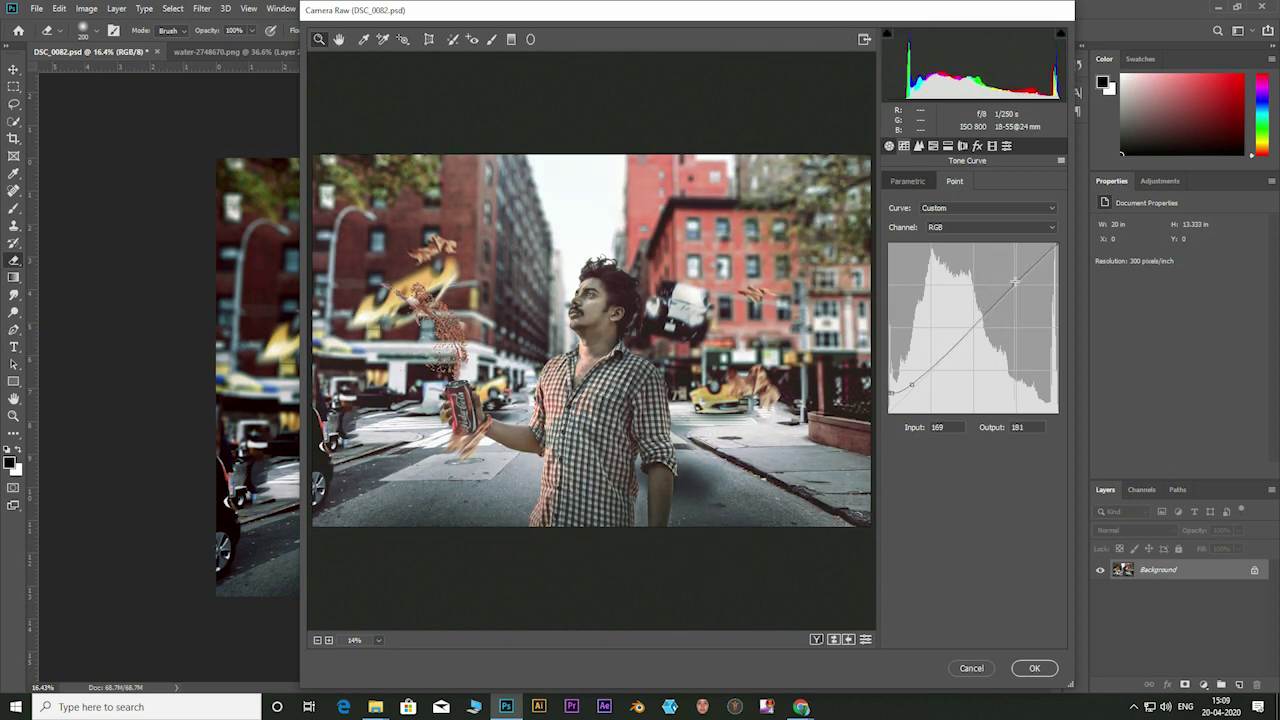
left_click(918, 146)
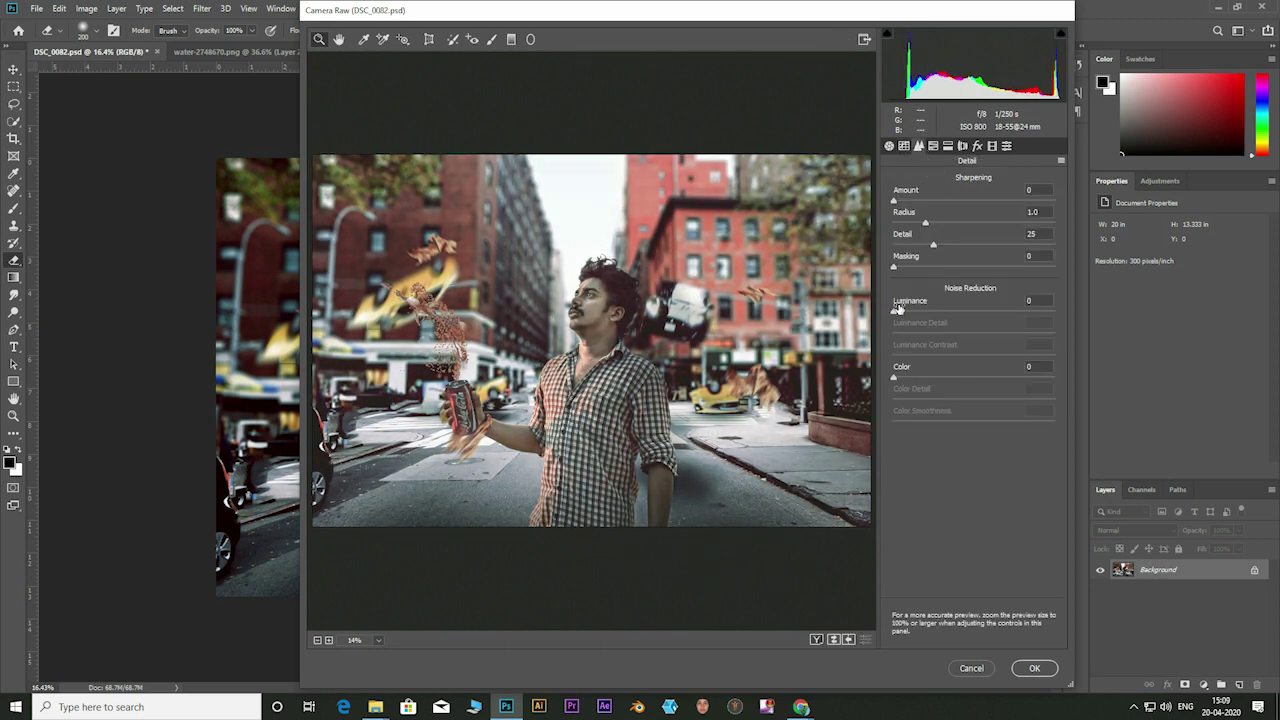
left_click_drag(896, 310, 914, 312)
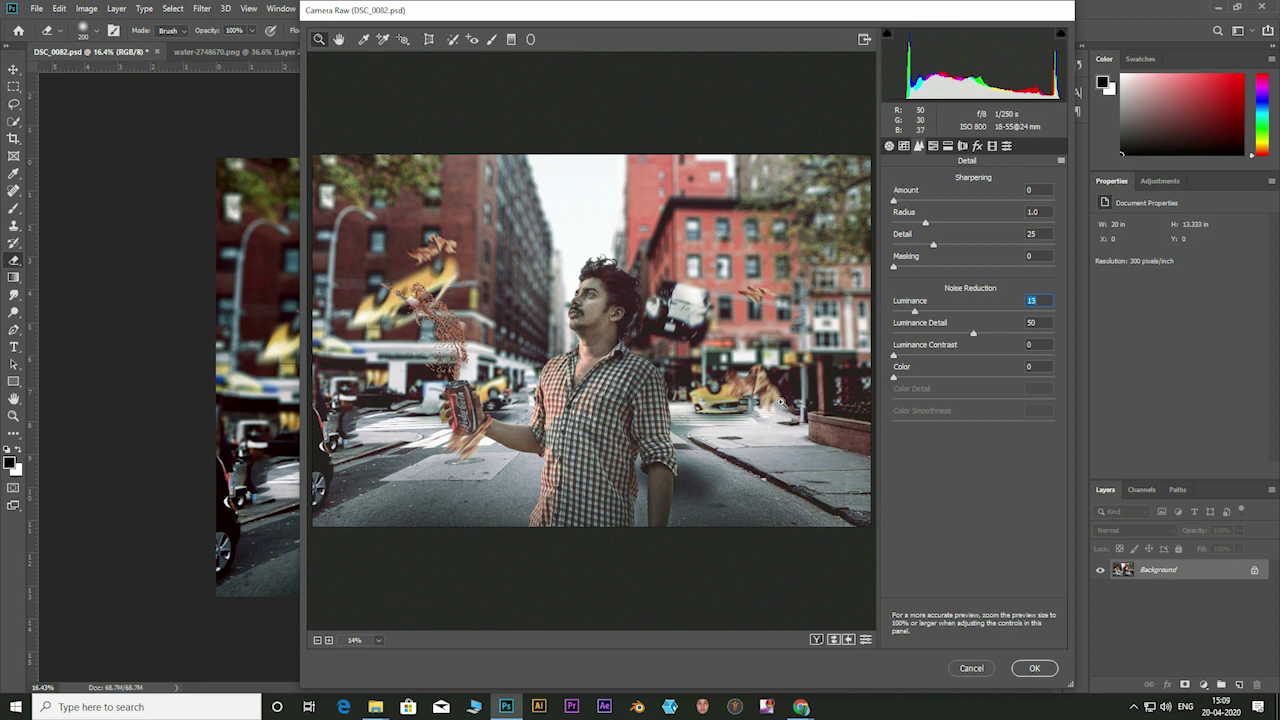
Step: In HSL, brighten the orange luminance and shift the Yellows and Reds hues
left_click(933, 146)
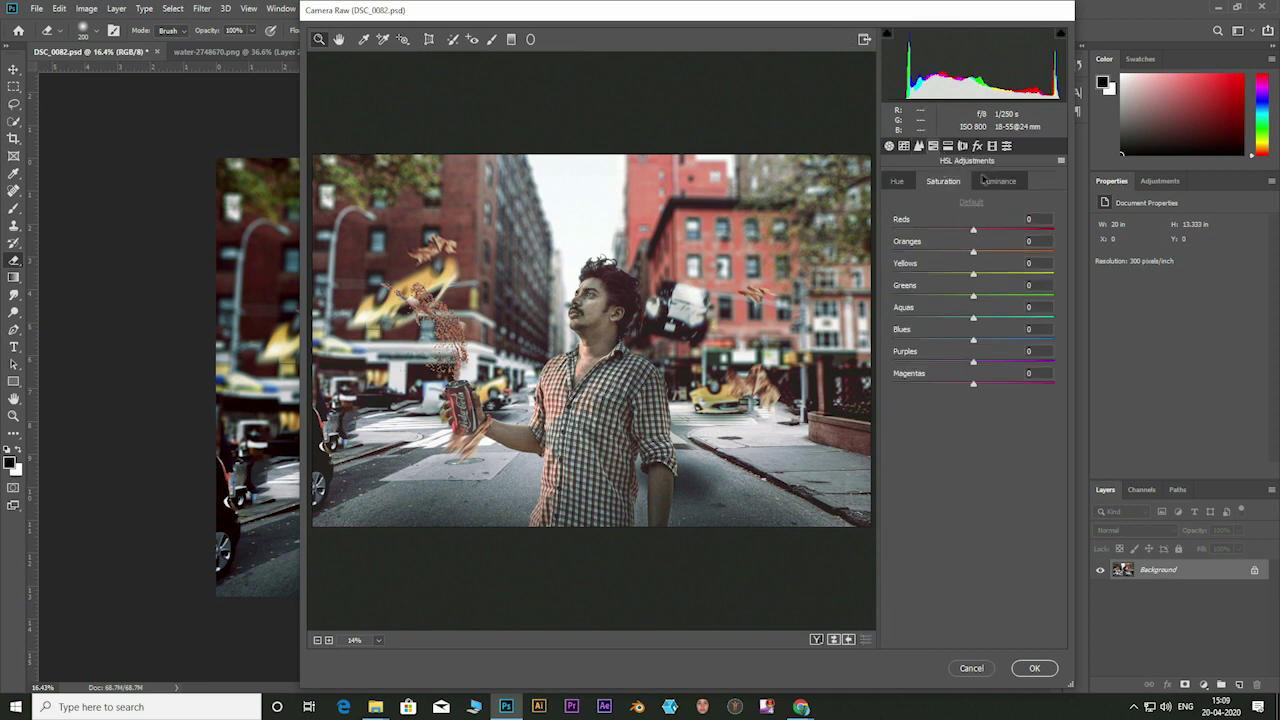
left_click(983, 180)
left_click_drag(973, 251, 993, 263)
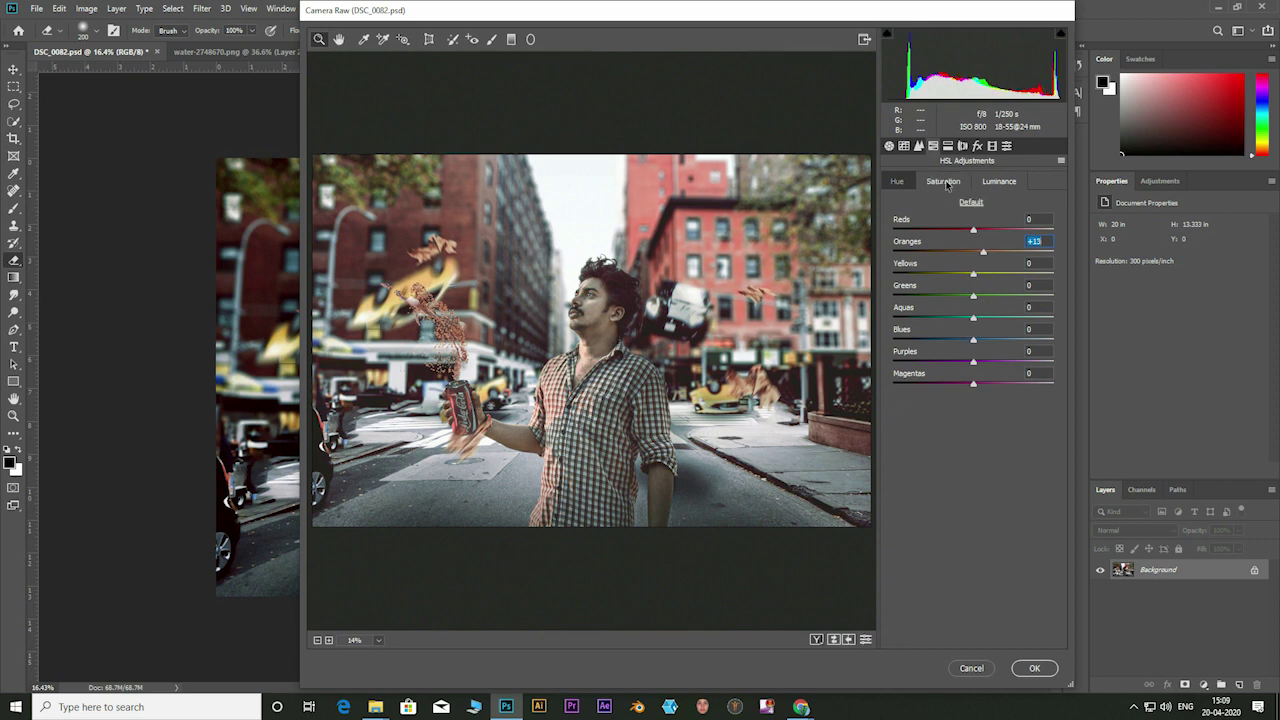
left_click(897, 181)
left_click_drag(947, 273, 971, 273)
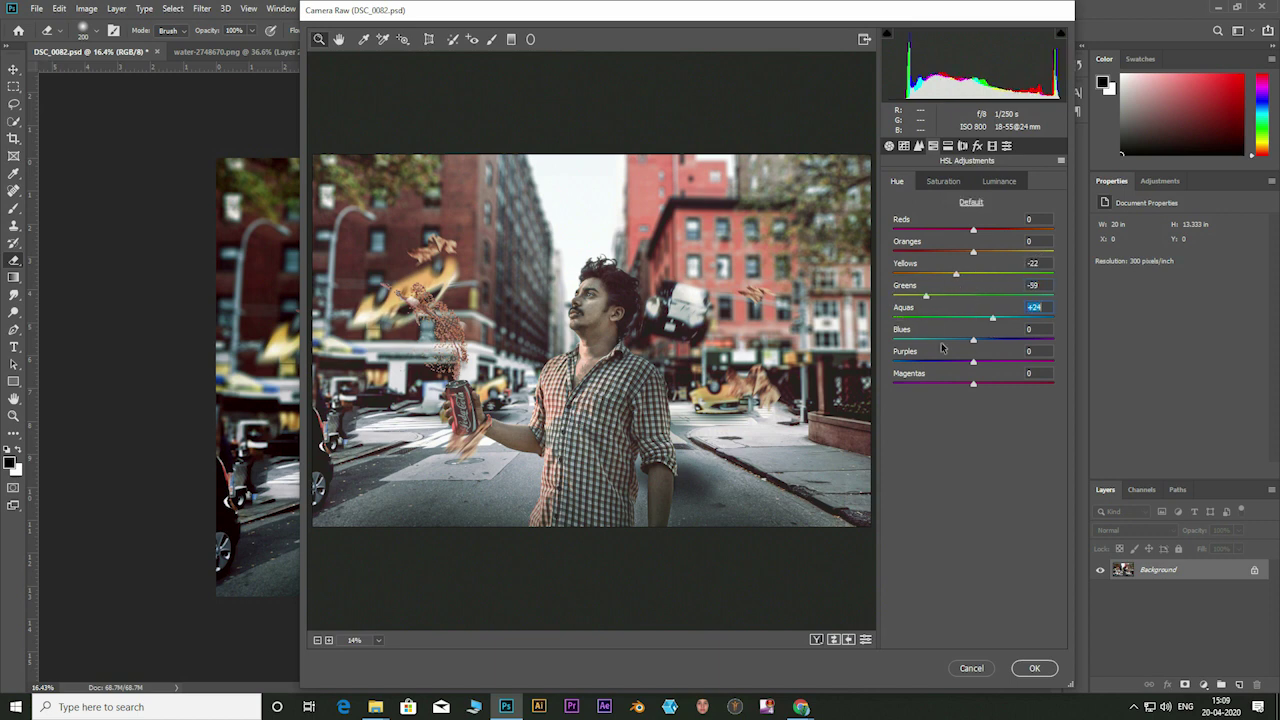
left_click_drag(973, 262, 969, 259)
left_click_drag(963, 234, 986, 238)
left_click(944, 183)
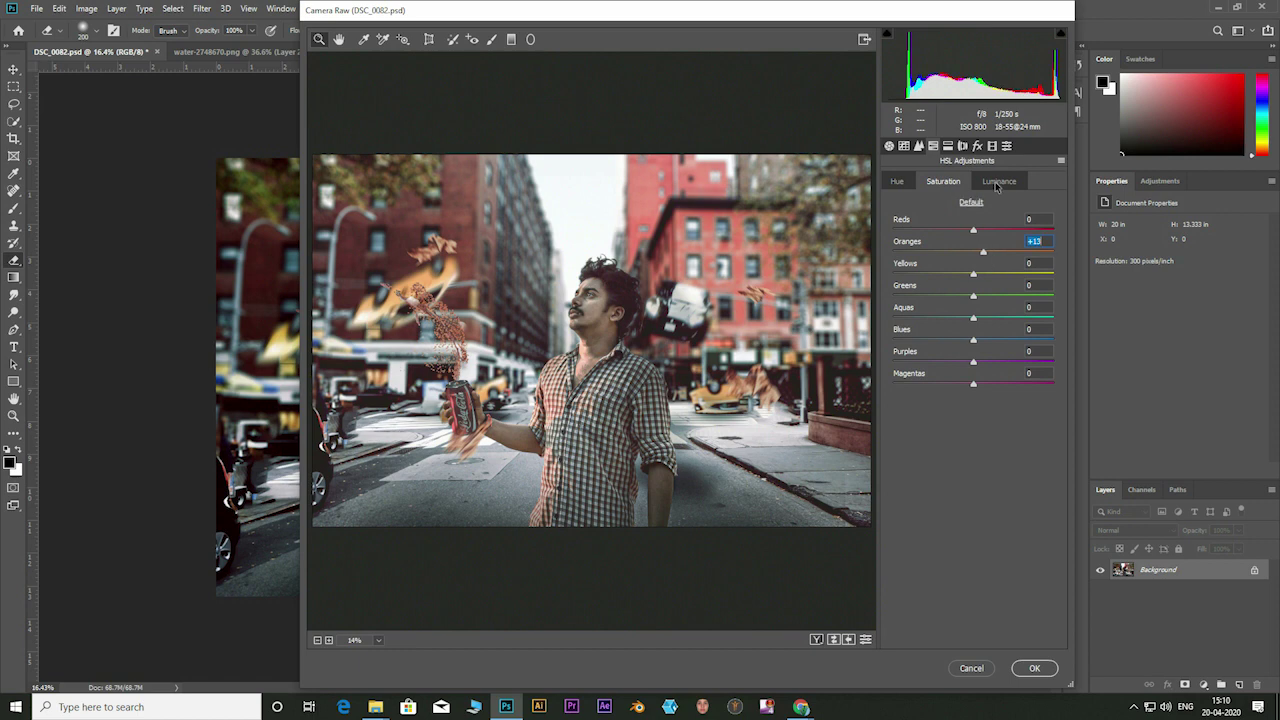
Step: Review split toning, lens correction and calibration settings, then preview the Aged Photo preset
left_click(948, 146)
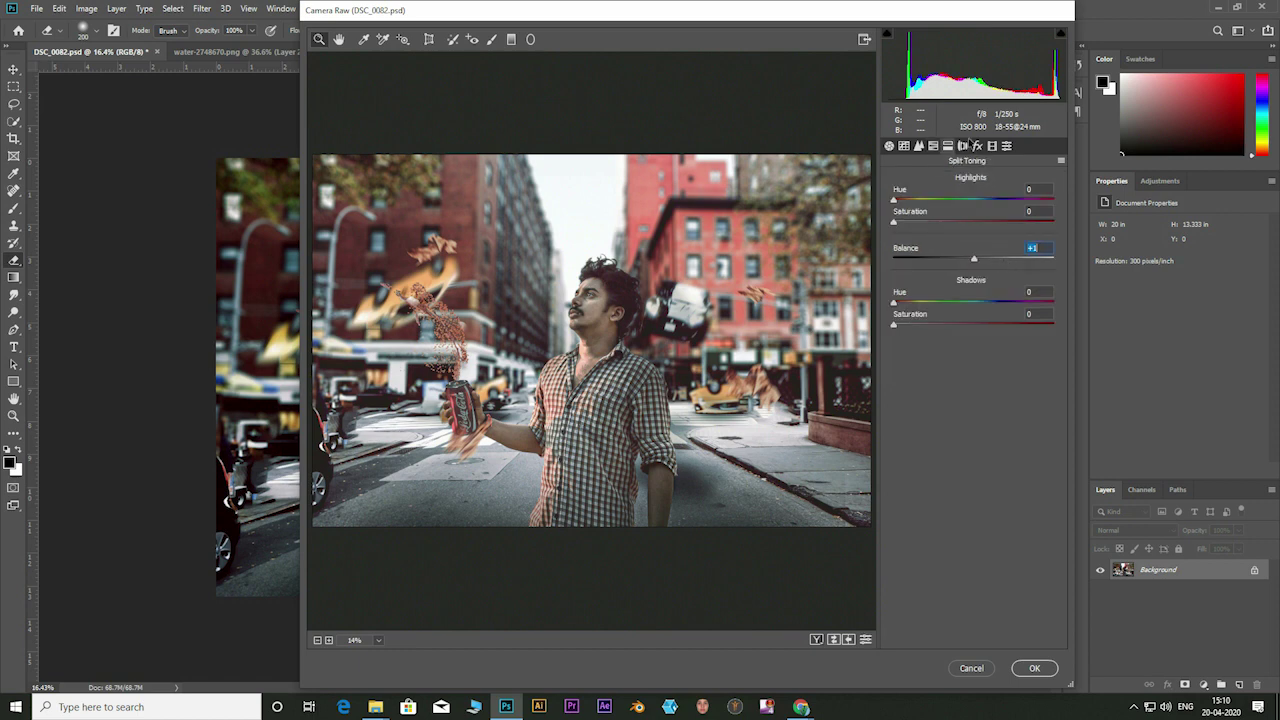
left_click(962, 146)
left_click(962, 146)
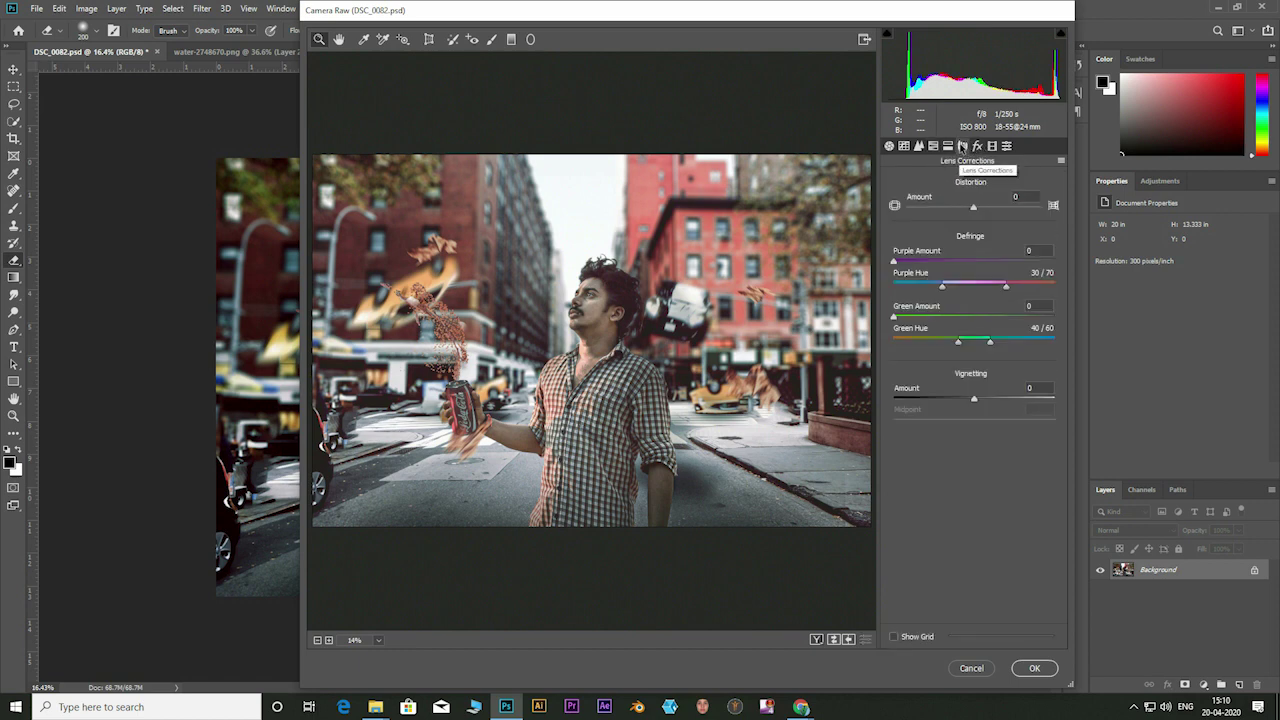
left_click(992, 146)
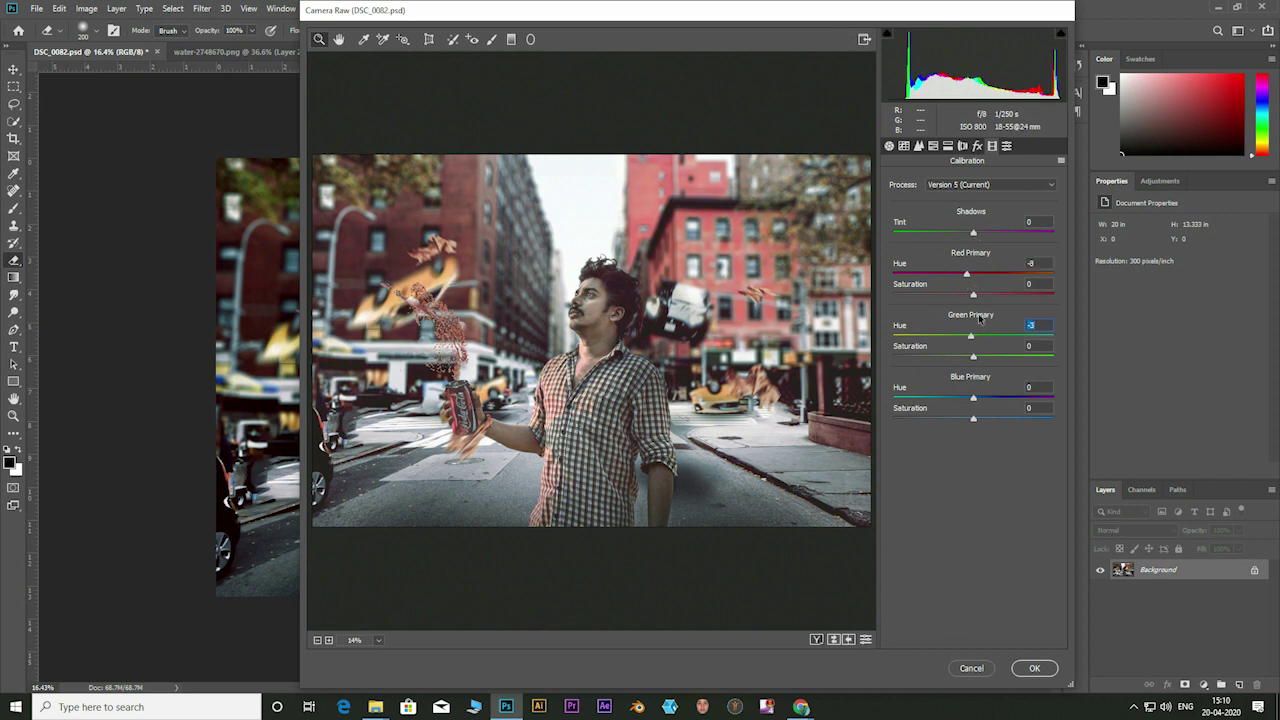
left_click(977, 146)
left_click(1006, 146)
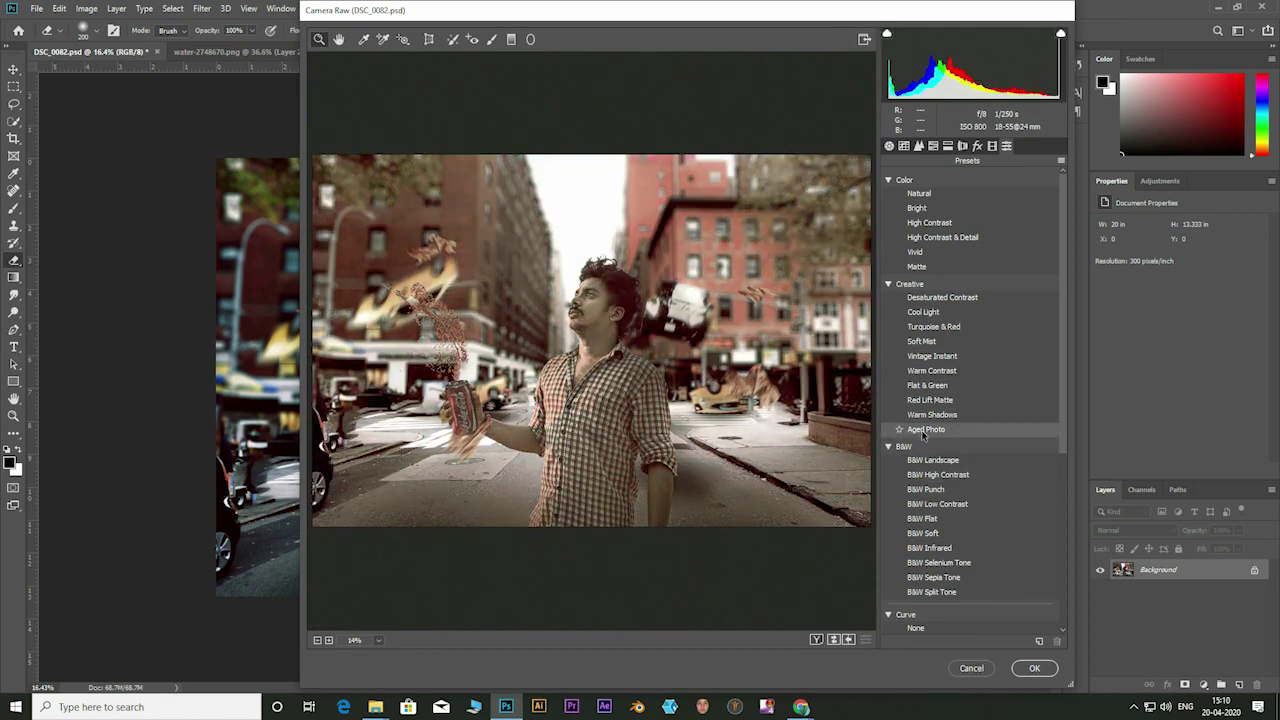
Step: Apply the Light grain Camera Raw grade to the composite
scroll(918, 480, "down", 5)
scroll(926, 566, "down", 3)
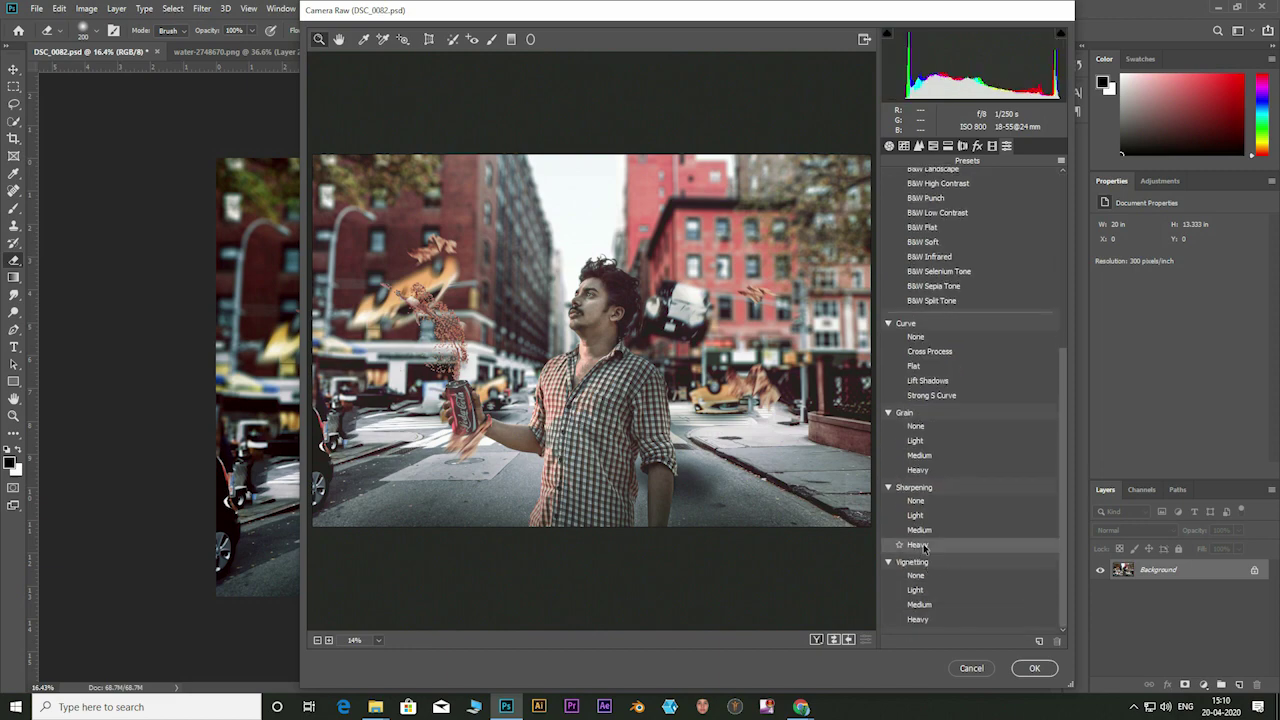
left_click(1034, 668)
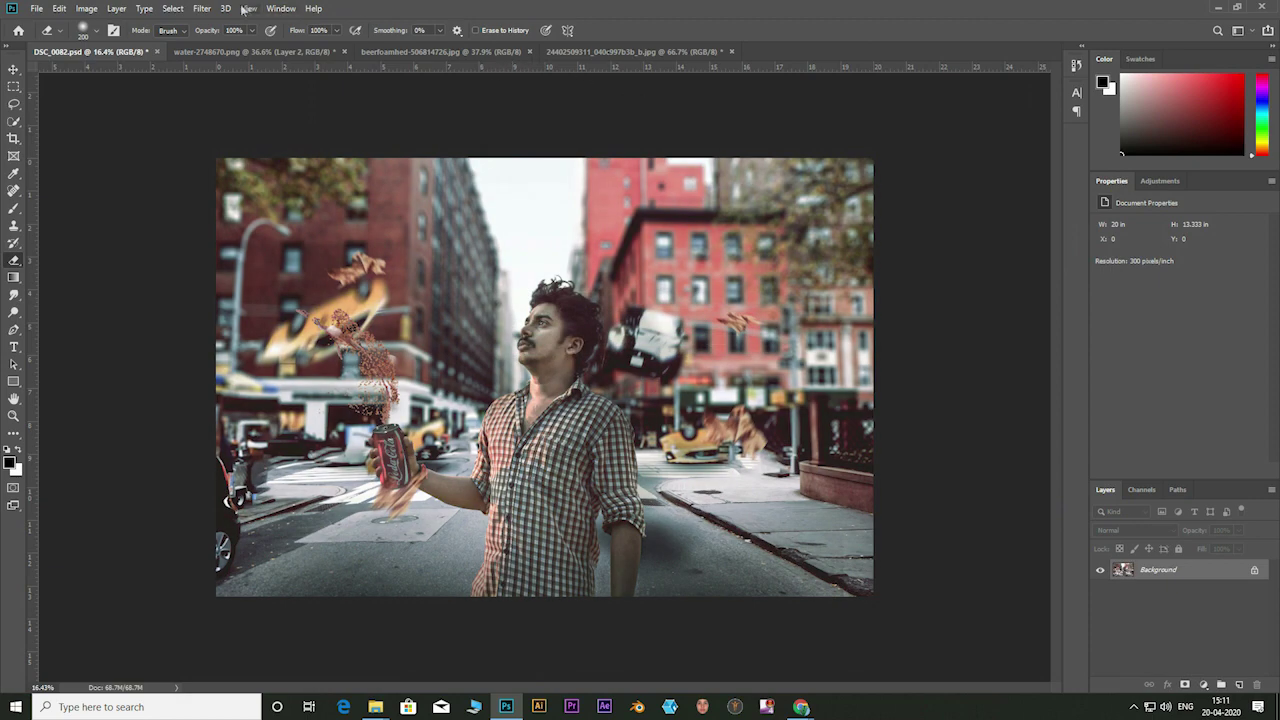
Step: Apply the Camera Raw Sharpening Medium preset to the composite
left_click(202, 8)
left_click(236, 88)
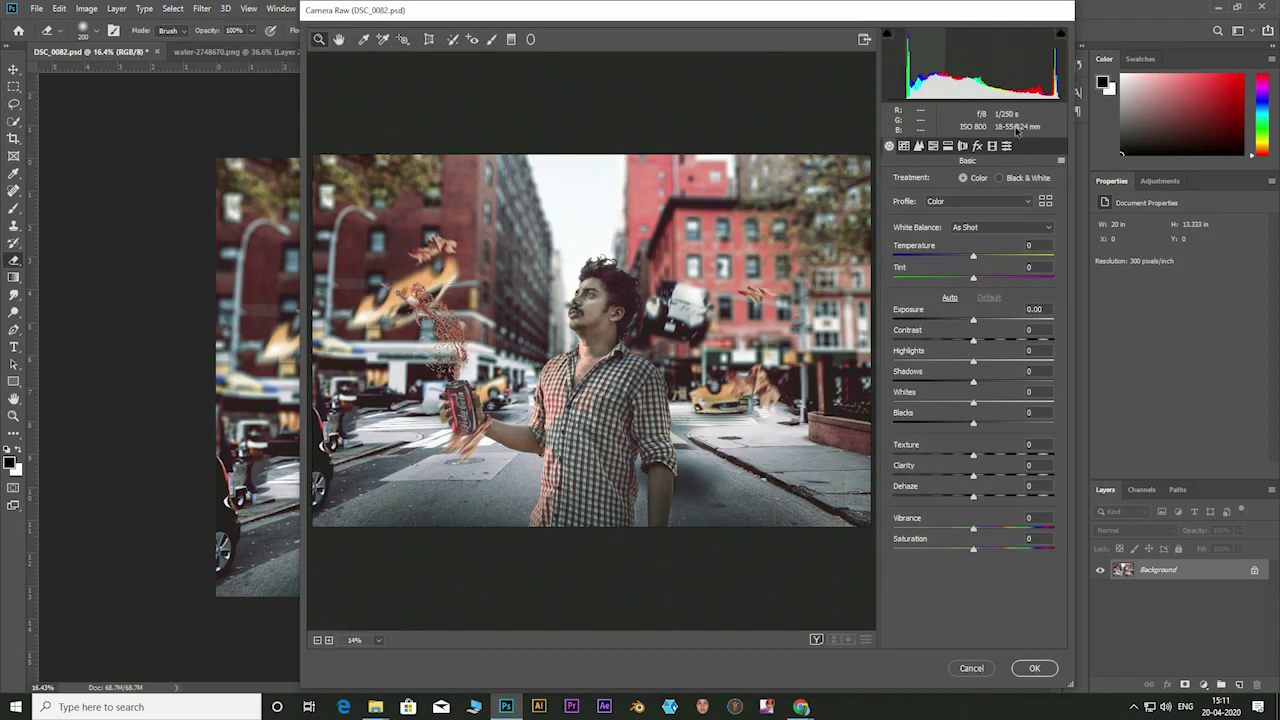
left_click(1006, 146)
scroll(1002, 599, "down", 5)
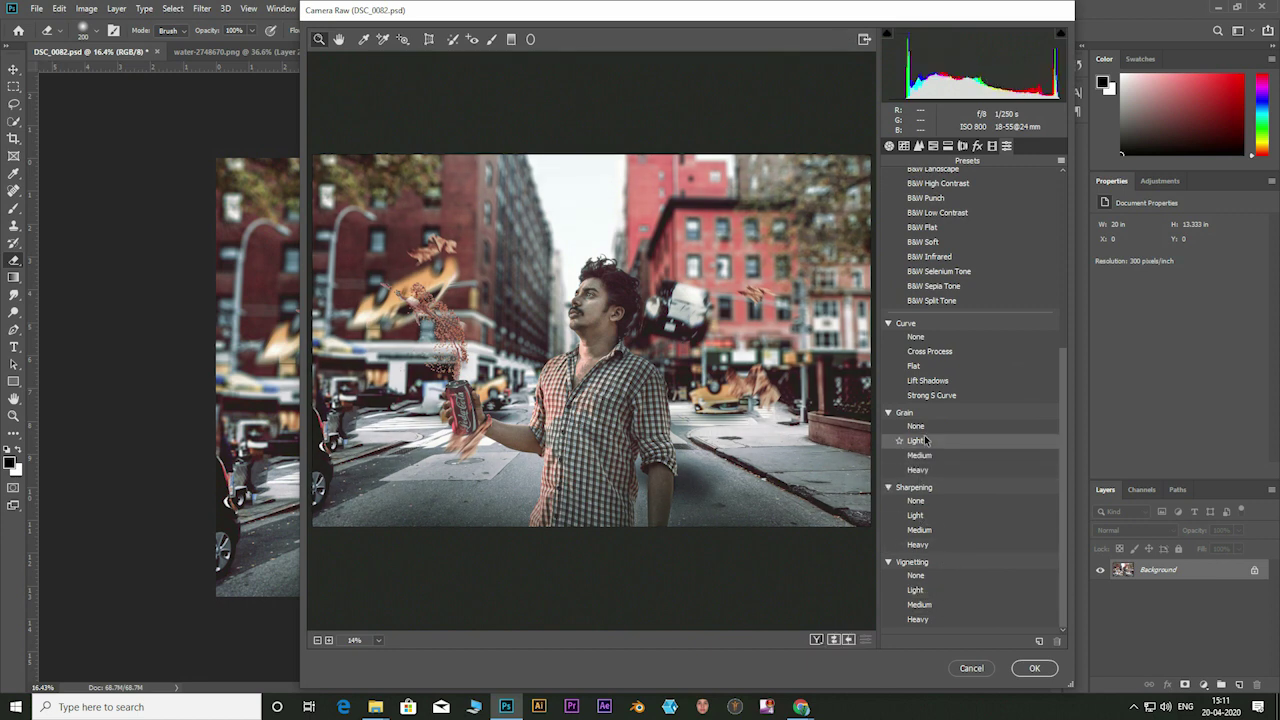
left_click(919, 530)
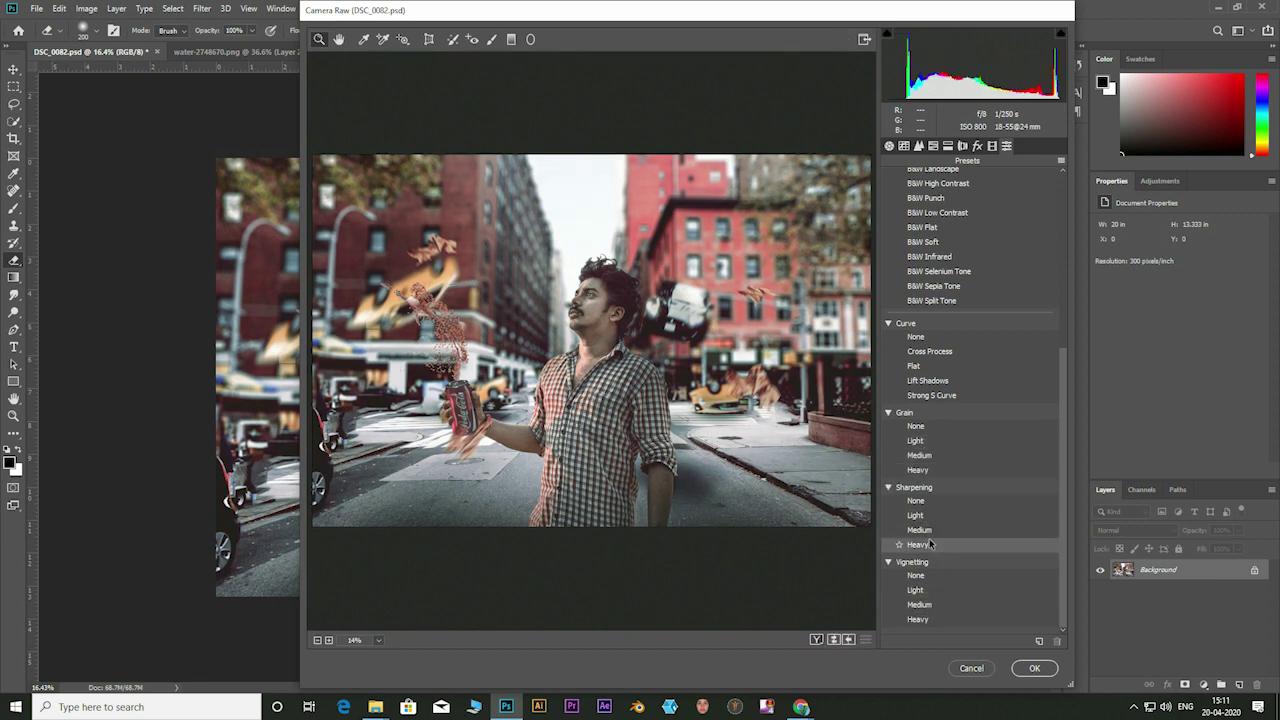
left_click(1033, 668)
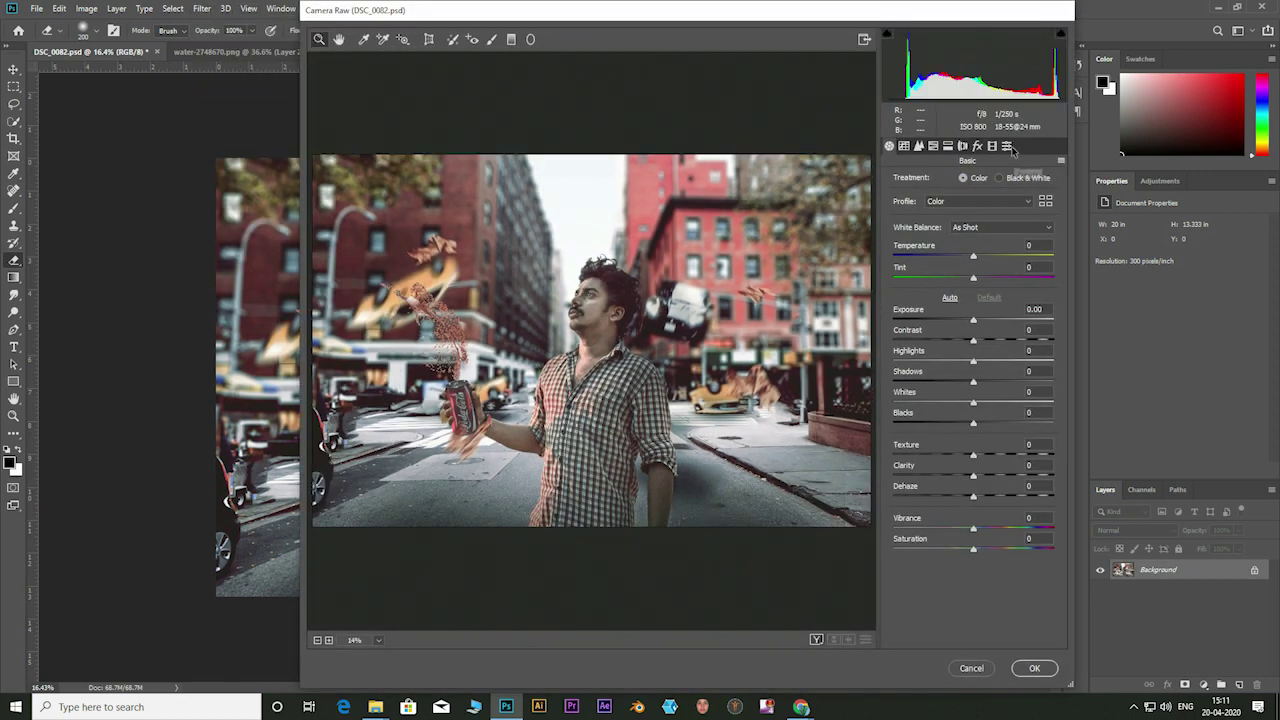
Step: Apply the Camera Raw Vignetting Heavy preset to darken the edges
left_click(1007, 145)
scroll(930, 450, "down", 5)
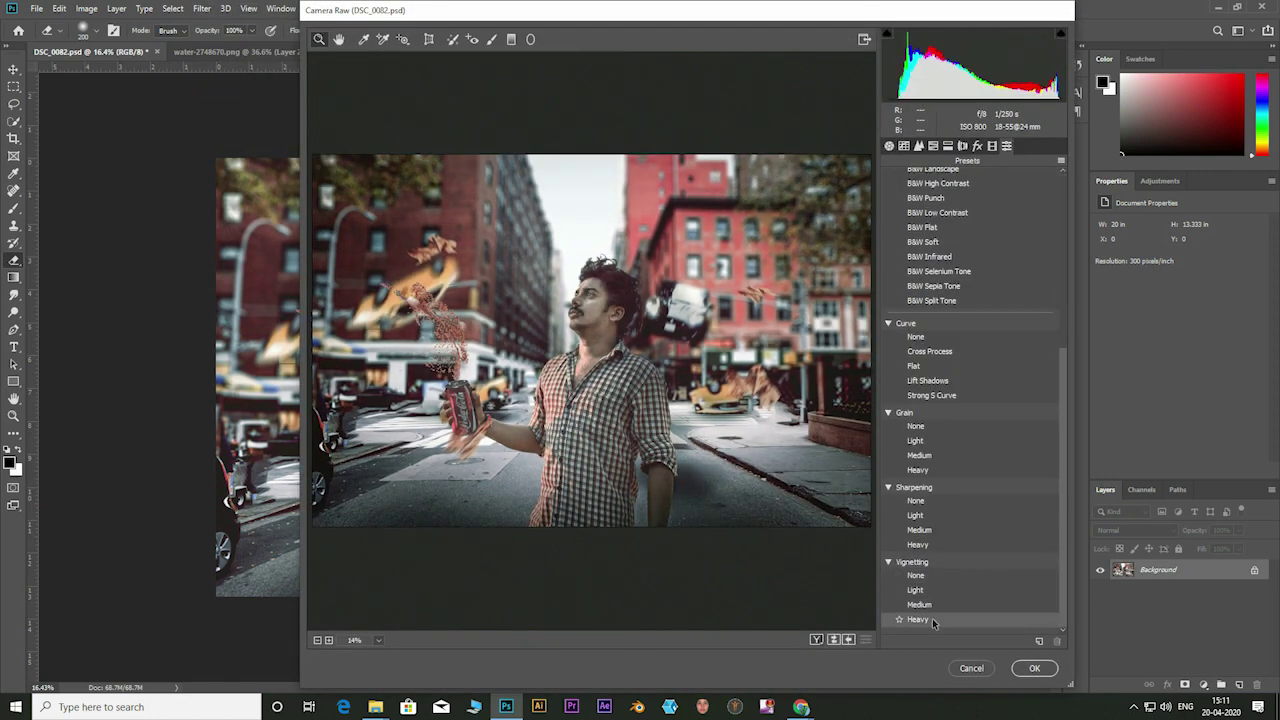
left_click(925, 620)
left_click(1034, 668)
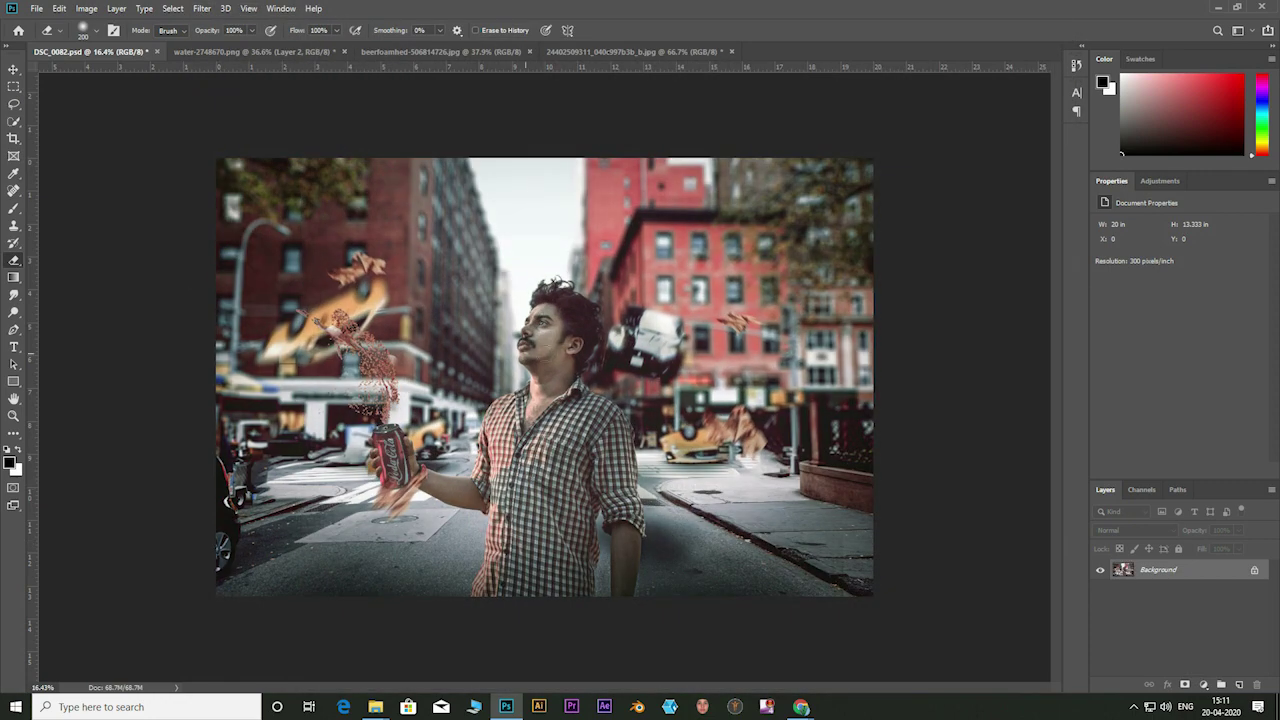
scroll(550, 340, "up", 2)
Step: Heal the dark mole and three blemishes on the man's cheek with the Spot Healing Brush
scroll(550, 340, "up", 8)
scroll(550, 340, "up", 3)
scroll(550, 340, "up", 3)
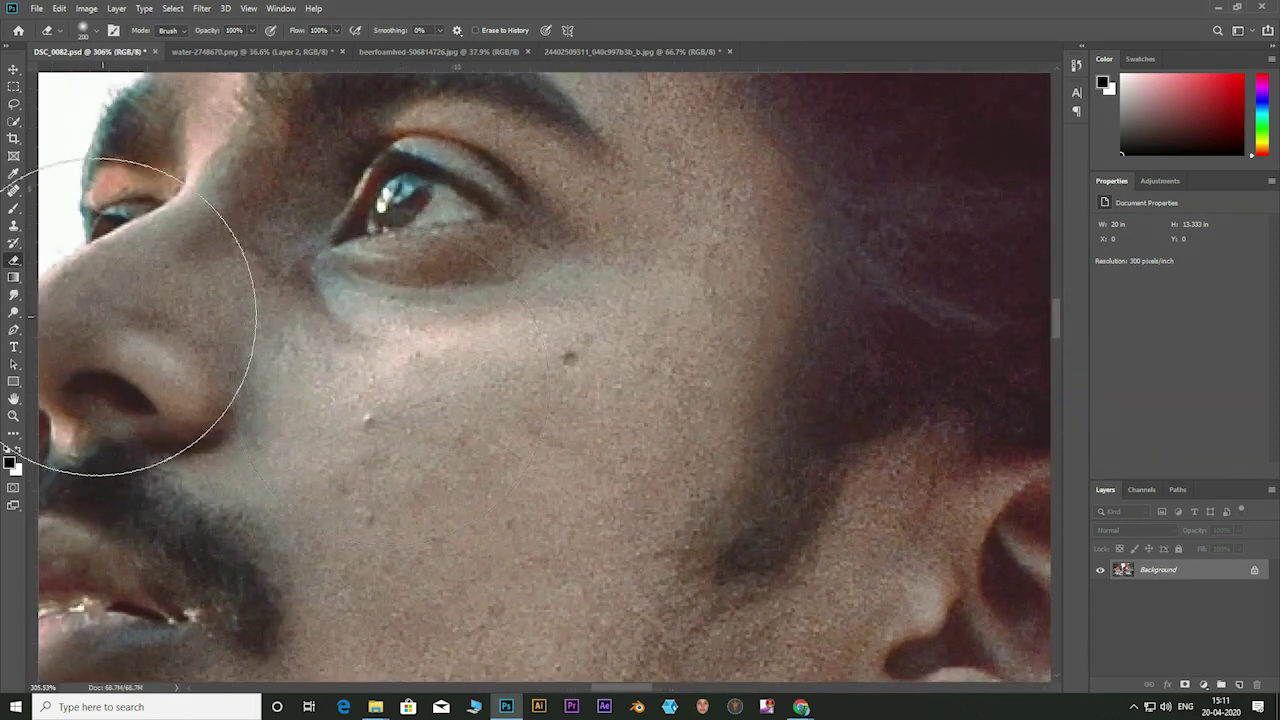
right_click(14, 190)
left_click(80, 190)
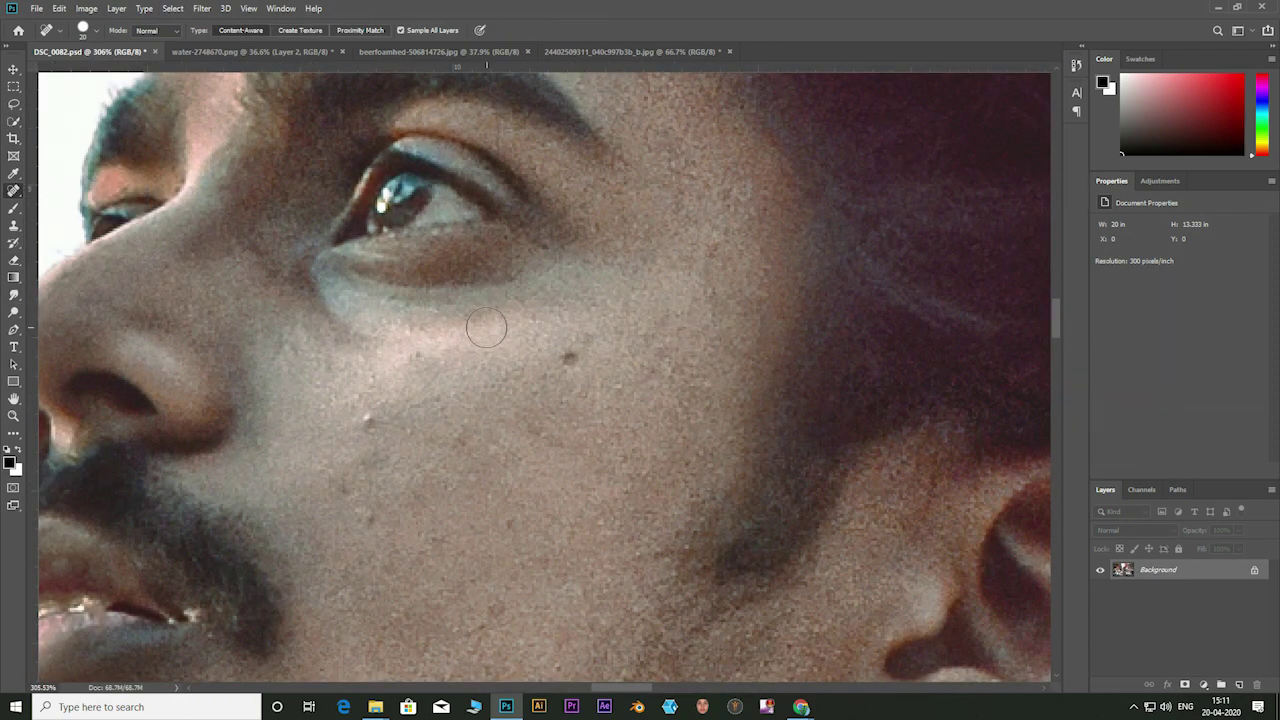
left_click(567, 358)
left_click(368, 415)
left_click(348, 490)
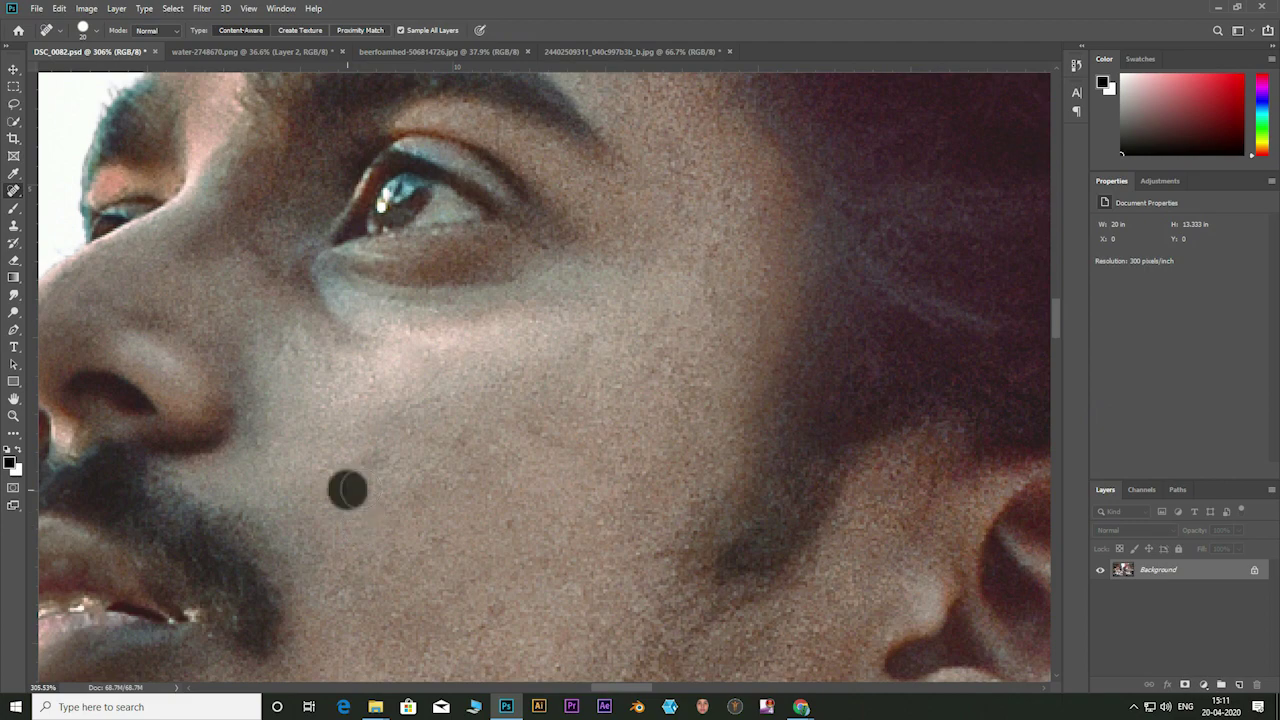
left_click(496, 604)
Step: Heal the two blemishes on the man's forehead
scroll(496, 604, "down", 5)
scroll(480, 400, "down", 1)
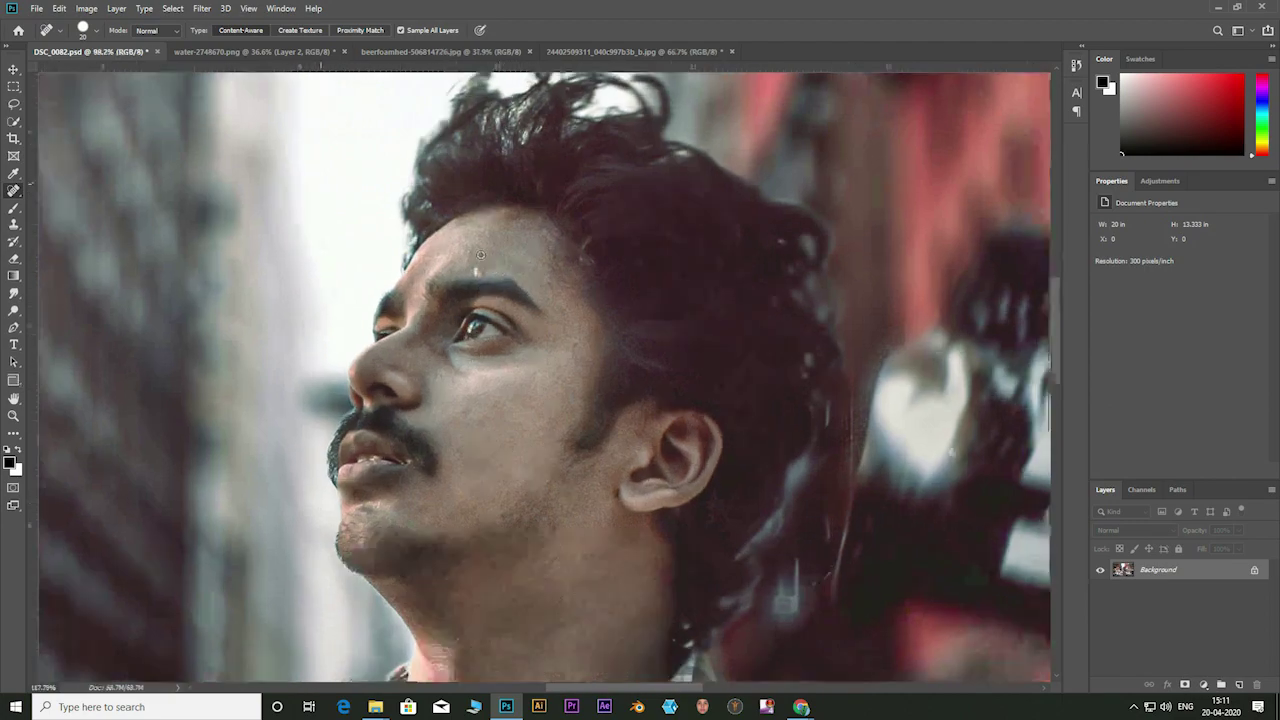
scroll(472, 309, "up", 6)
left_click(490, 303)
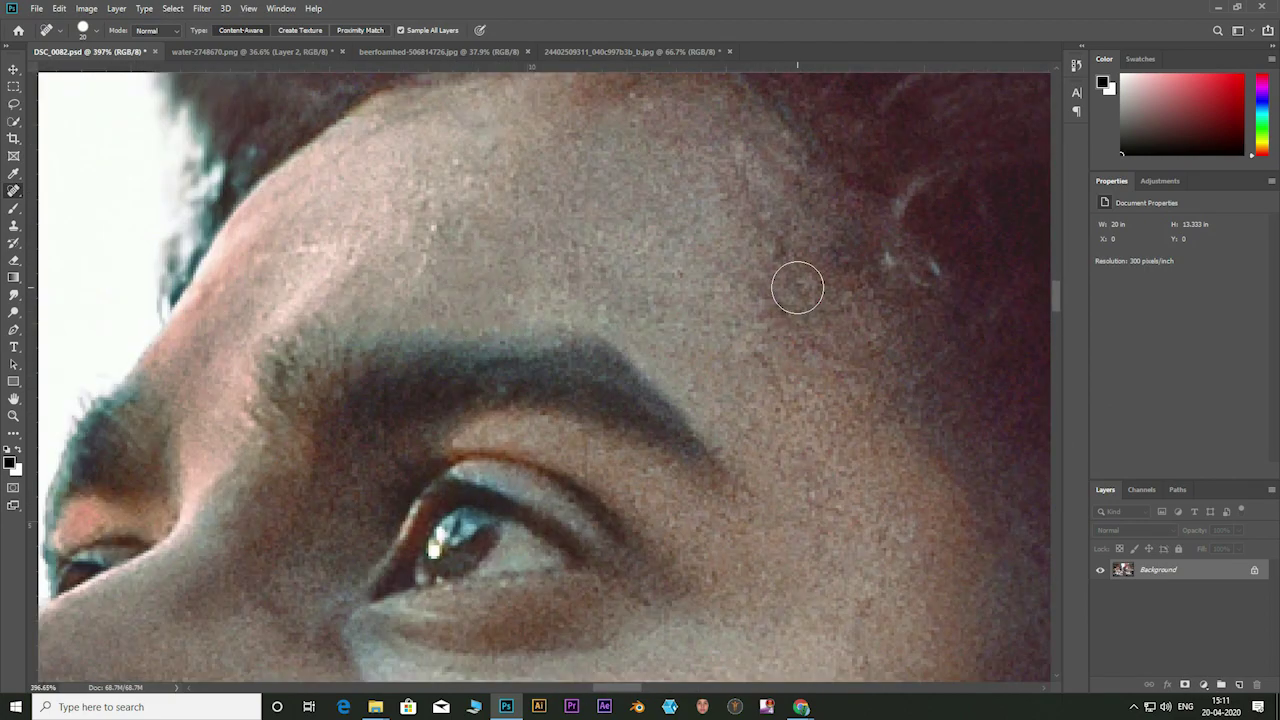
left_click(748, 354)
Step: Add an empty Layer 1 above the Background layer
scroll(748, 354, "down", 8)
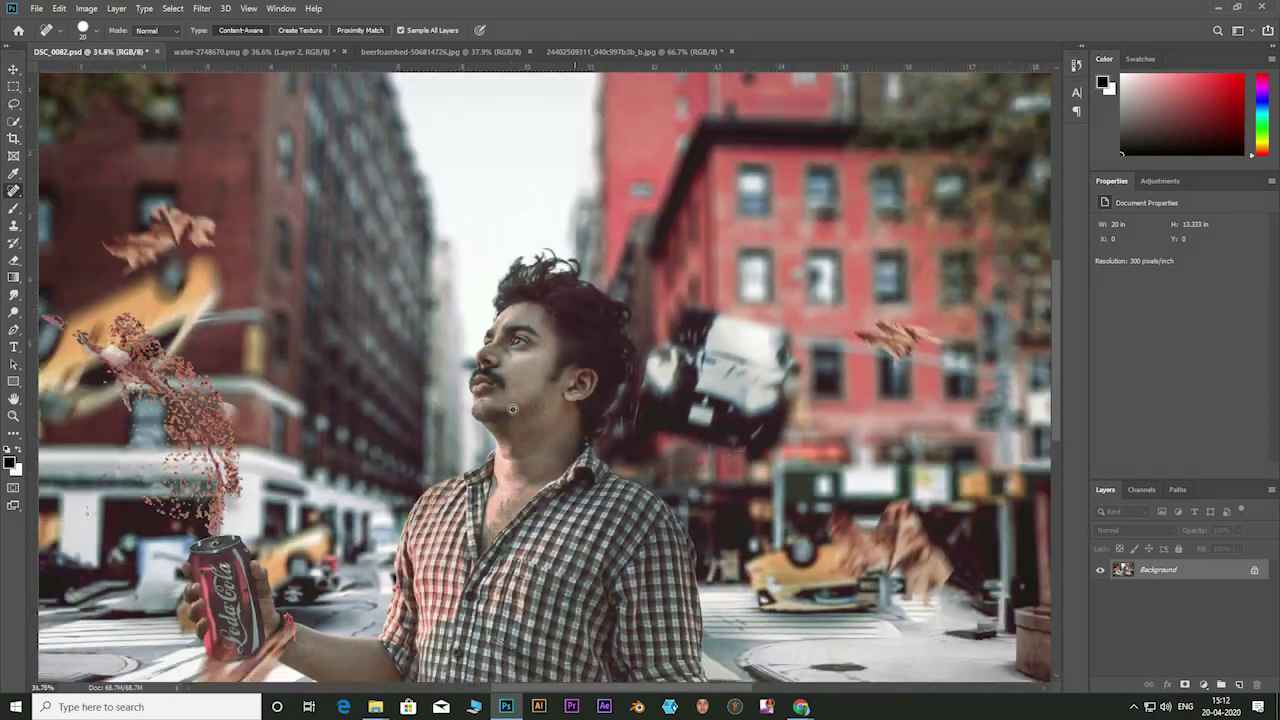
scroll(512, 408, "down", 2)
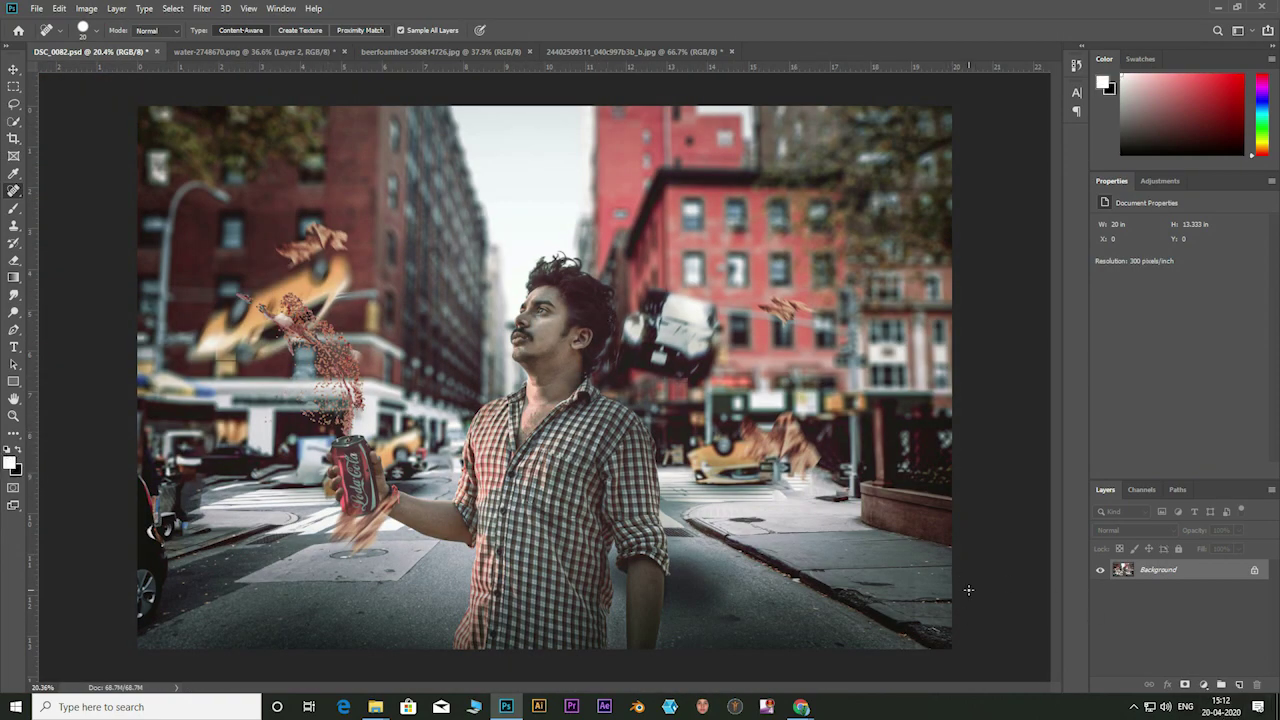
left_click(1240, 686)
scroll(560, 290, "up", 2)
Step: Paint a white glow over the man's face with a large soft brush on Layer 1
scroll(560, 290, "up", 3)
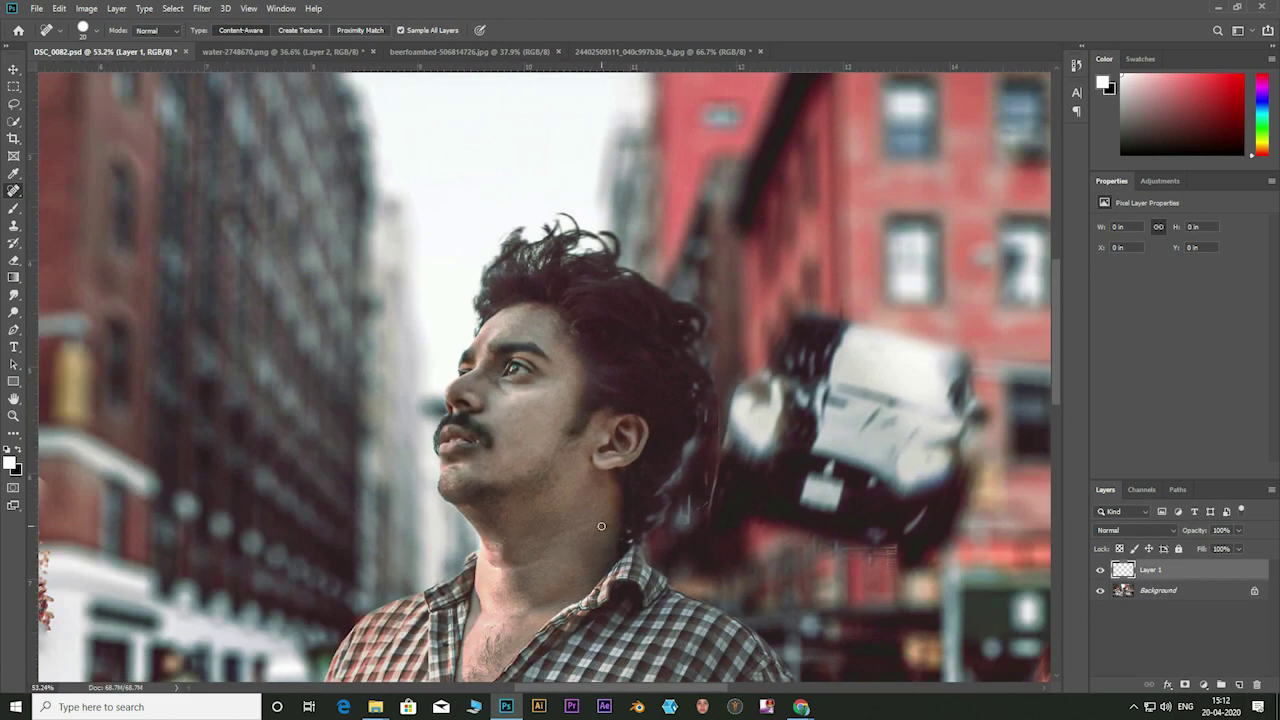
key("bracketright")
key("bracketright")
key("bracketright")
left_click(515, 445)
left_click(530, 438)
key("b")
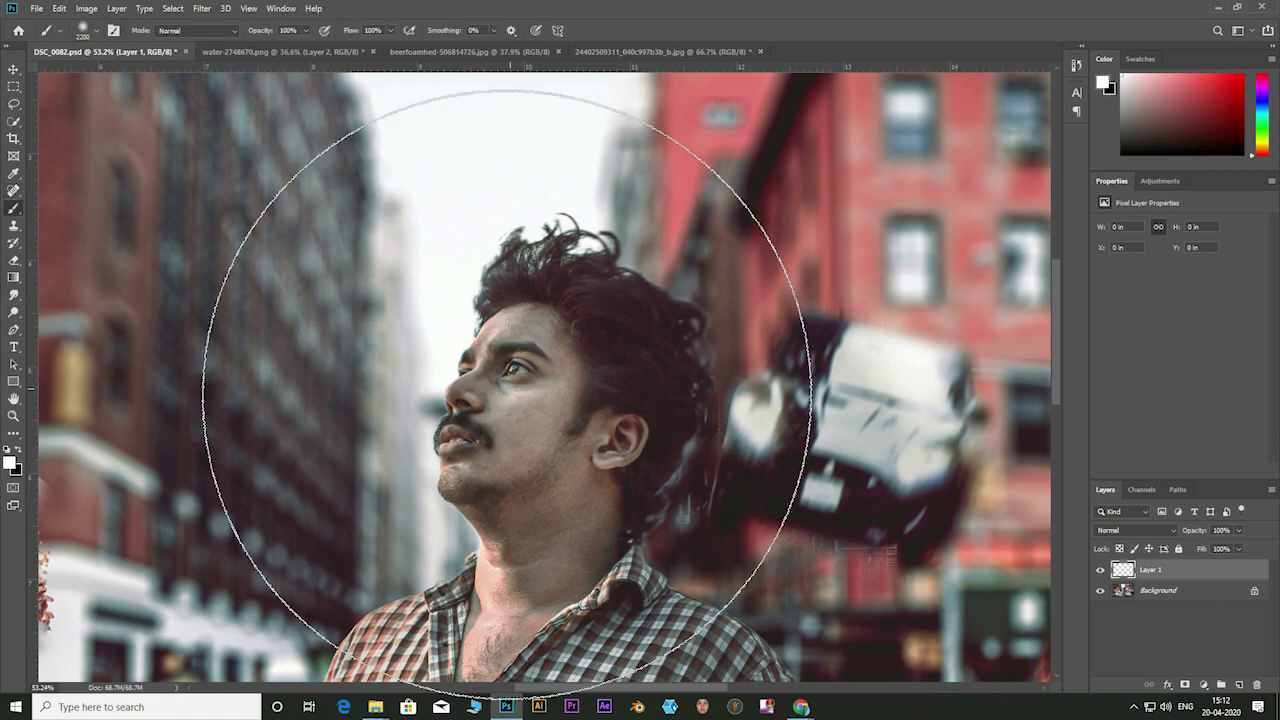
left_click(502, 404)
scroll(502, 404, "down", 5)
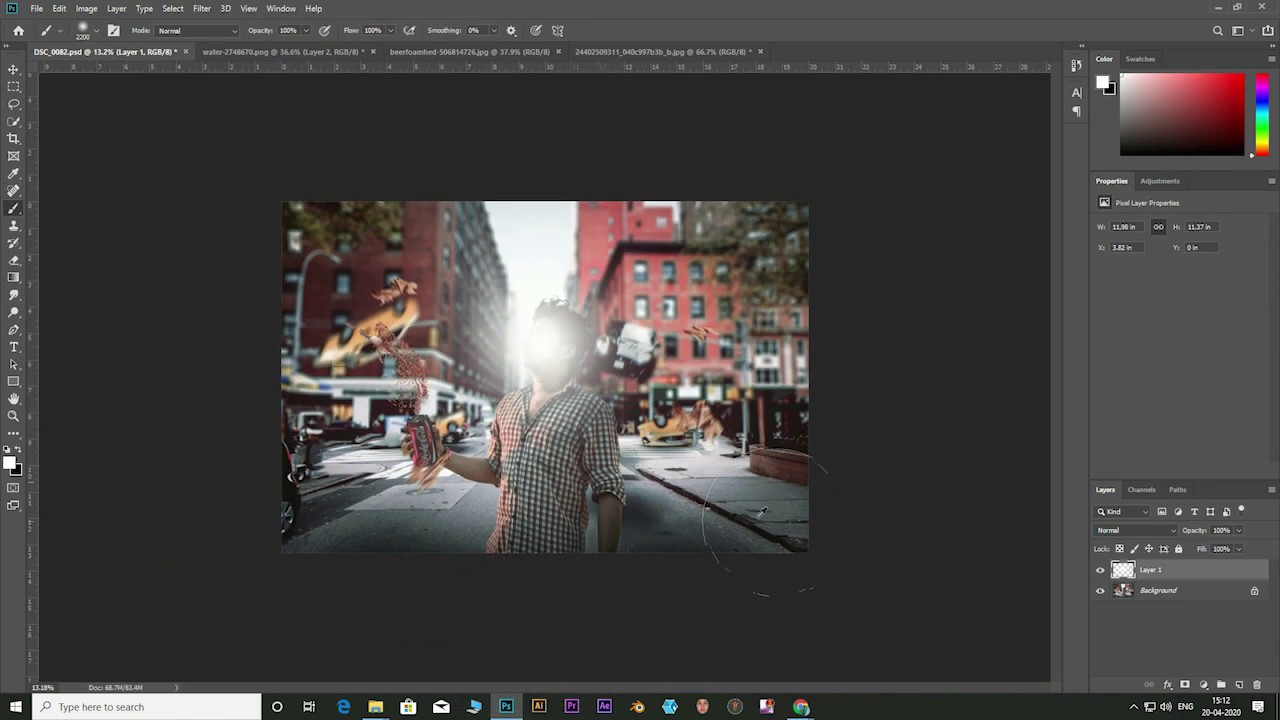
Step: Blend the glow layer in Soft Light at 73% opacity, adding more glow toward the right
left_click(1170, 531)
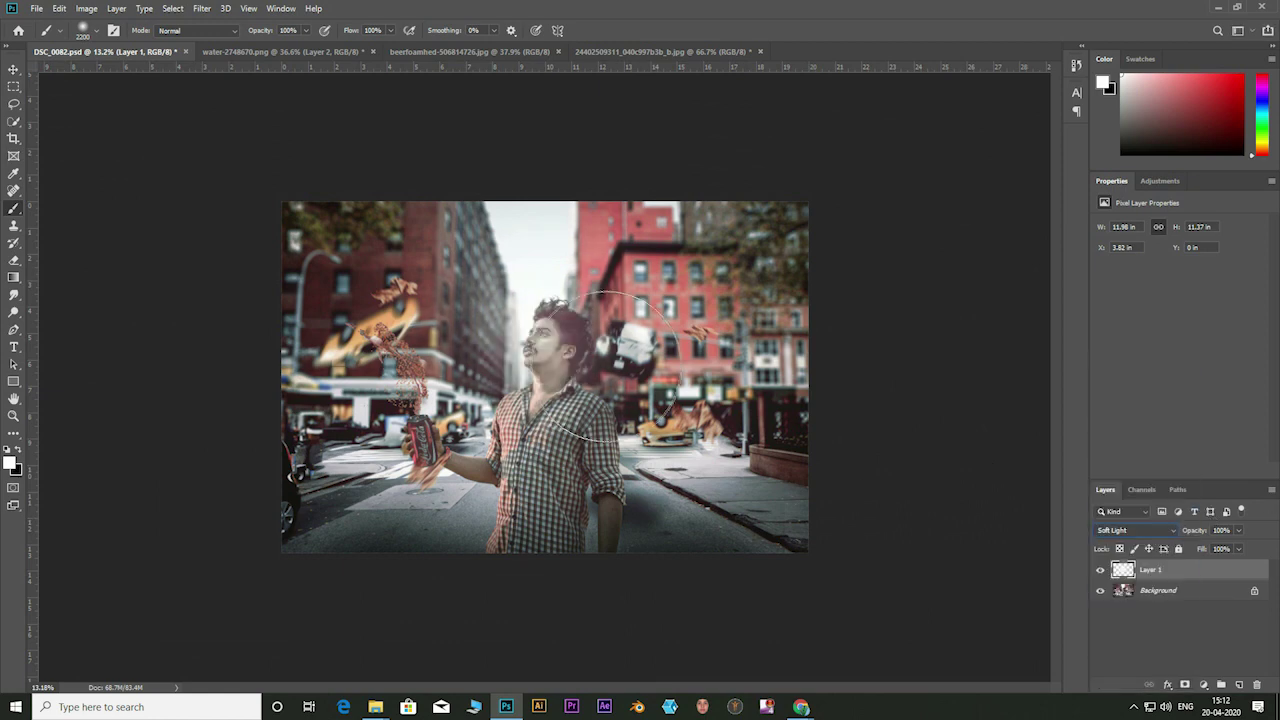
left_click(1130, 532)
left_click(914, 340)
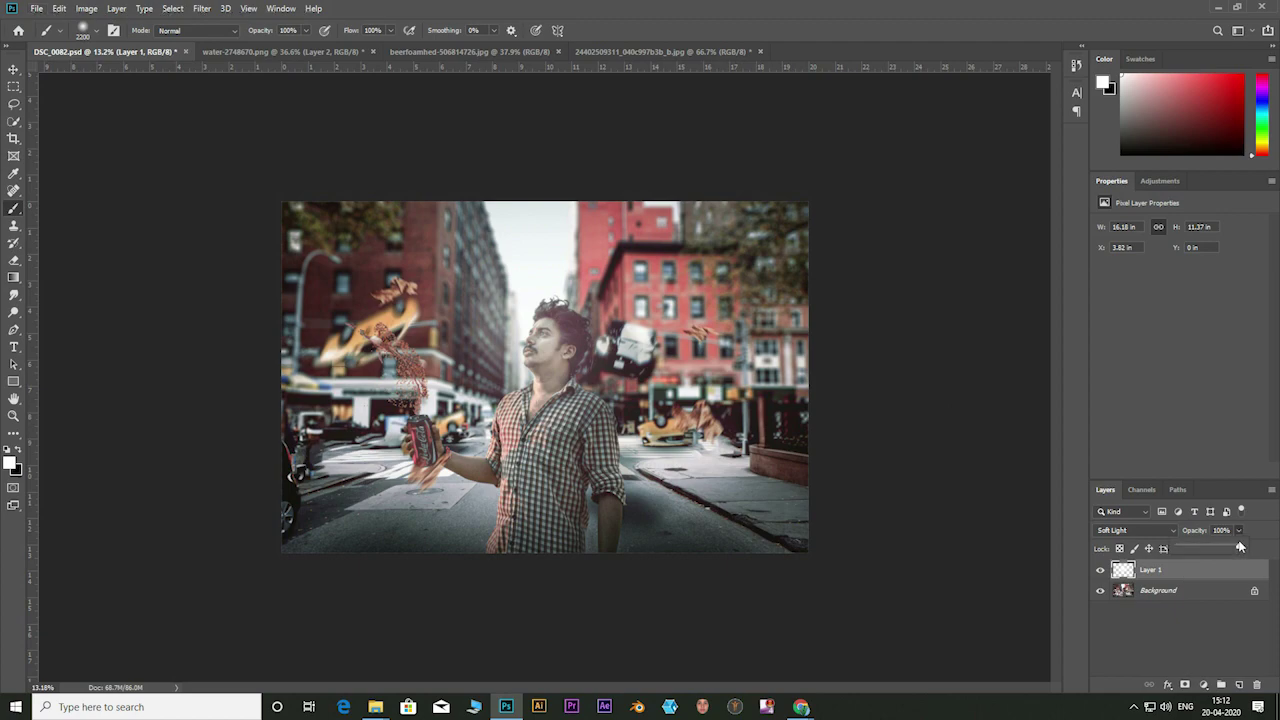
left_click_drag(1240, 547, 1222, 547)
scroll(527, 227, "up", 3)
scroll(527, 227, "up", 2)
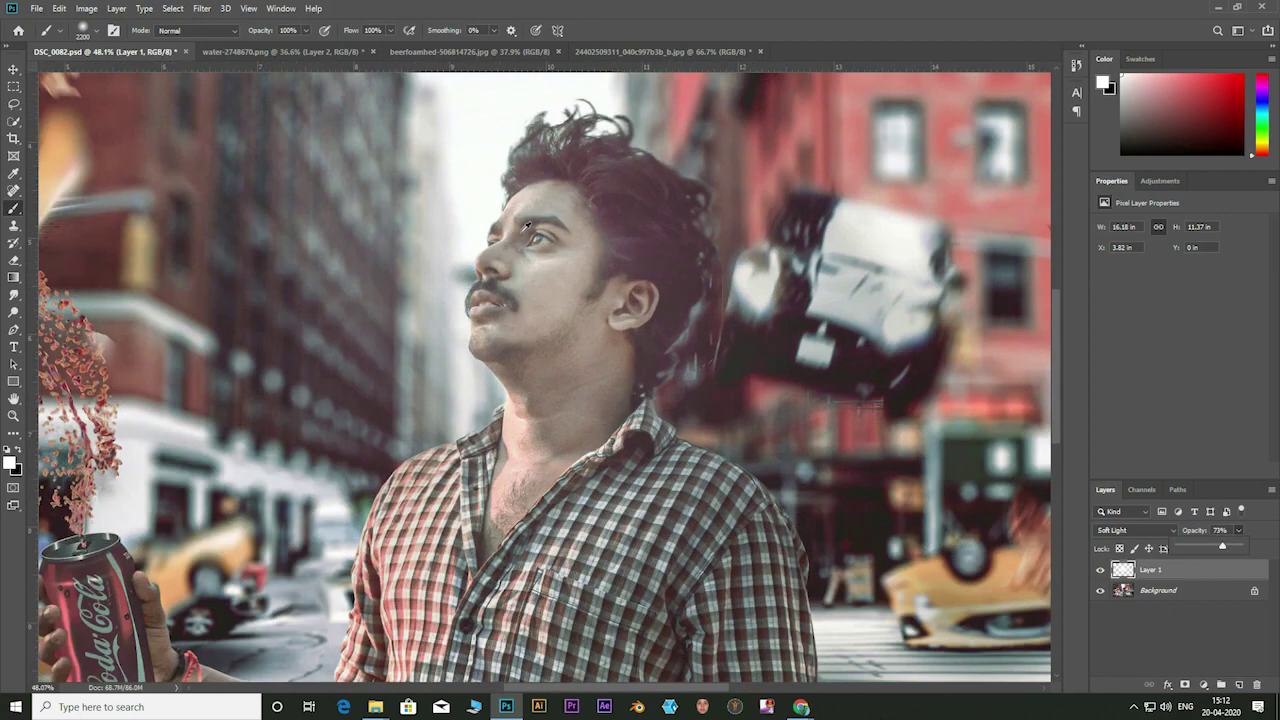
scroll(527, 227, "down", 5)
scroll(498, 418, "up", 1)
Step: Scale the glow layer up about 152% and reposition it to cover the whole picture
key("ctrl+t")
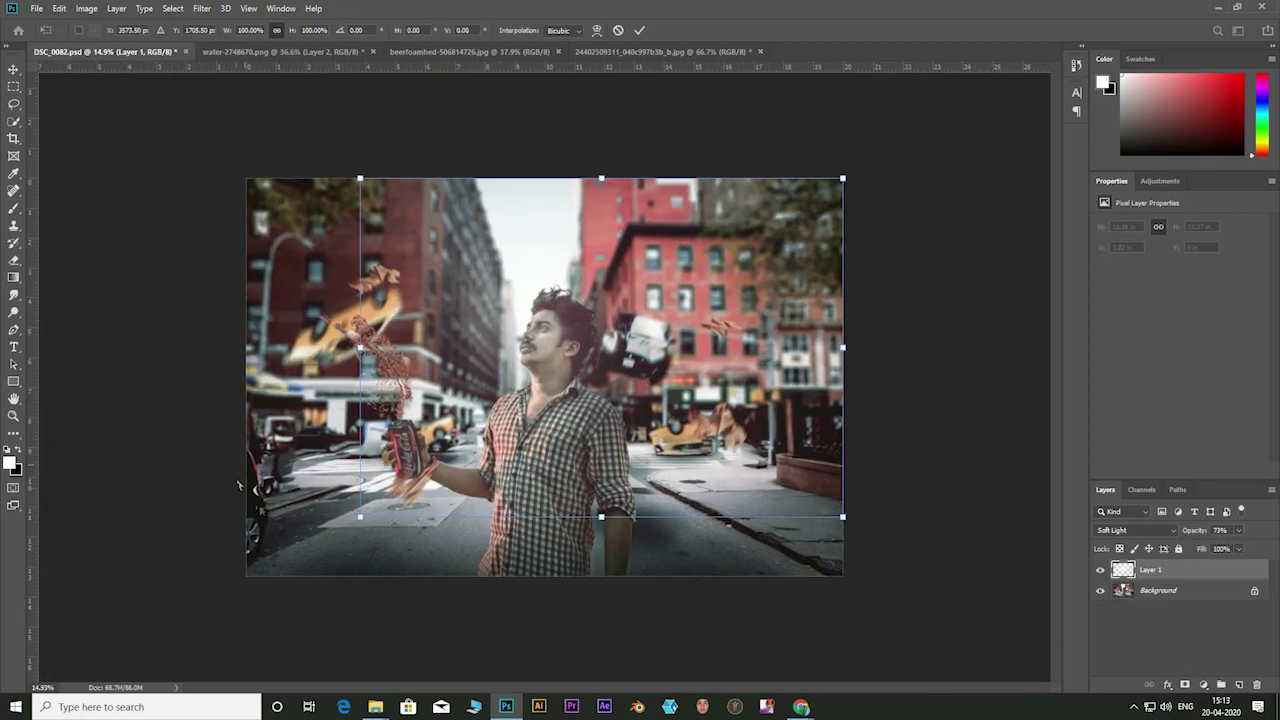
left_click_drag(361, 519, 109, 689)
left_click_drag(567, 501, 670, 443)
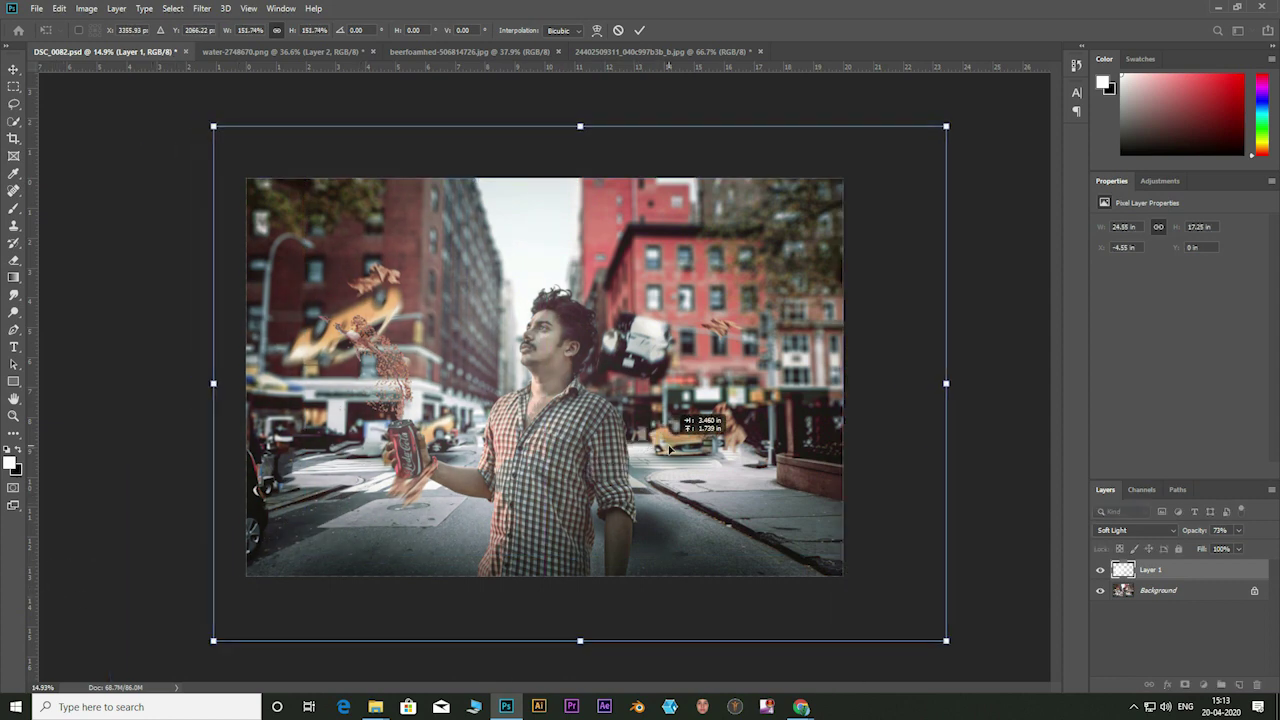
left_click(639, 30)
Step: Lower the glow layer's Fill to soften the effect
key("b")
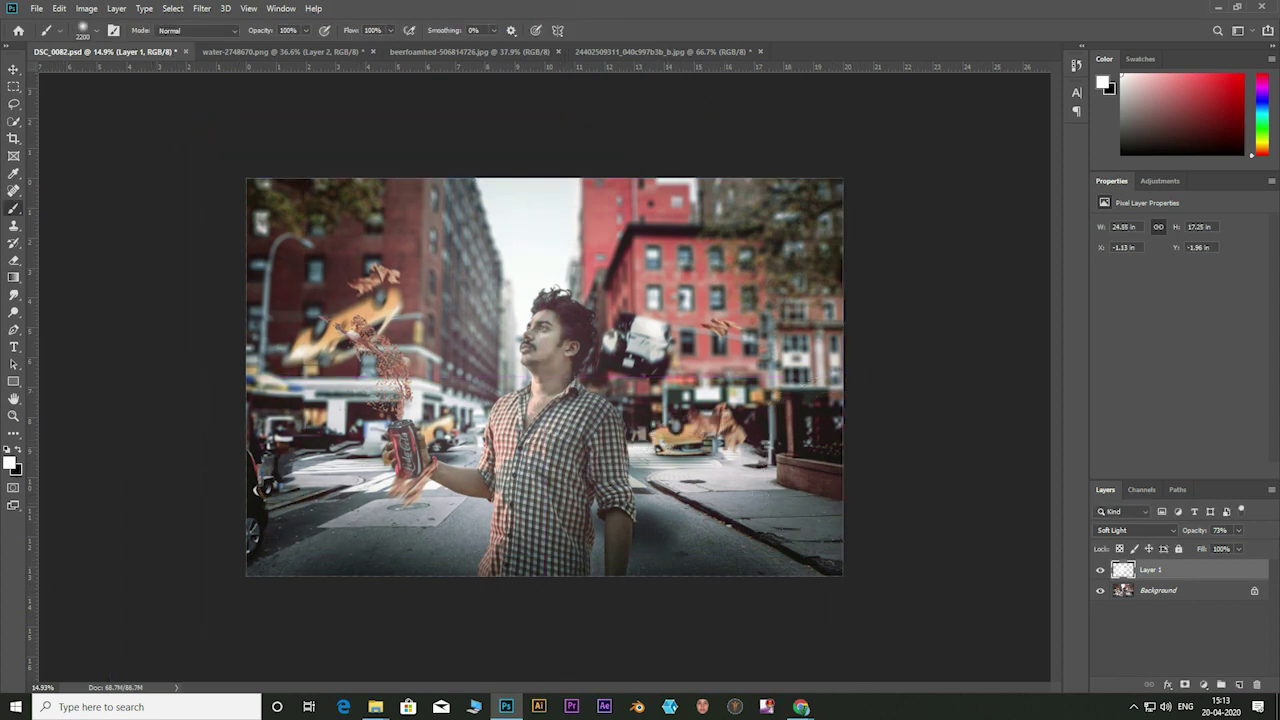
left_click_drag(1240, 552, 1227, 583)
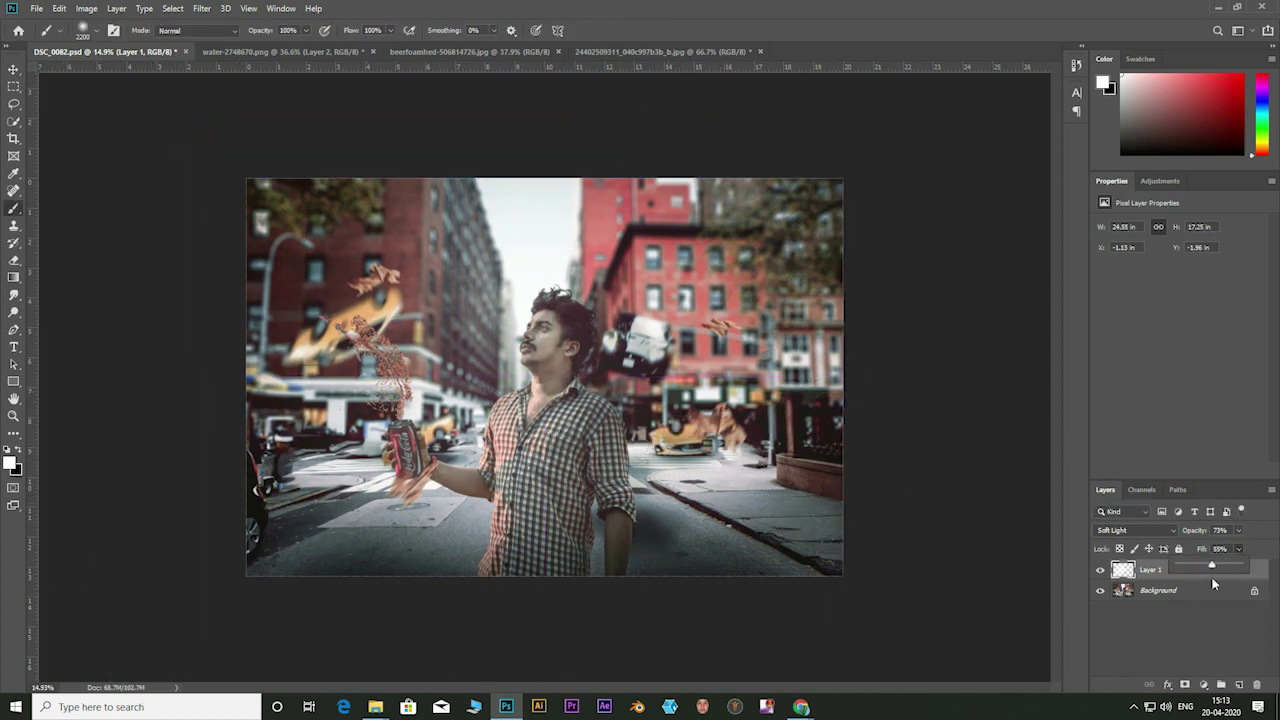
left_click(1189, 668)
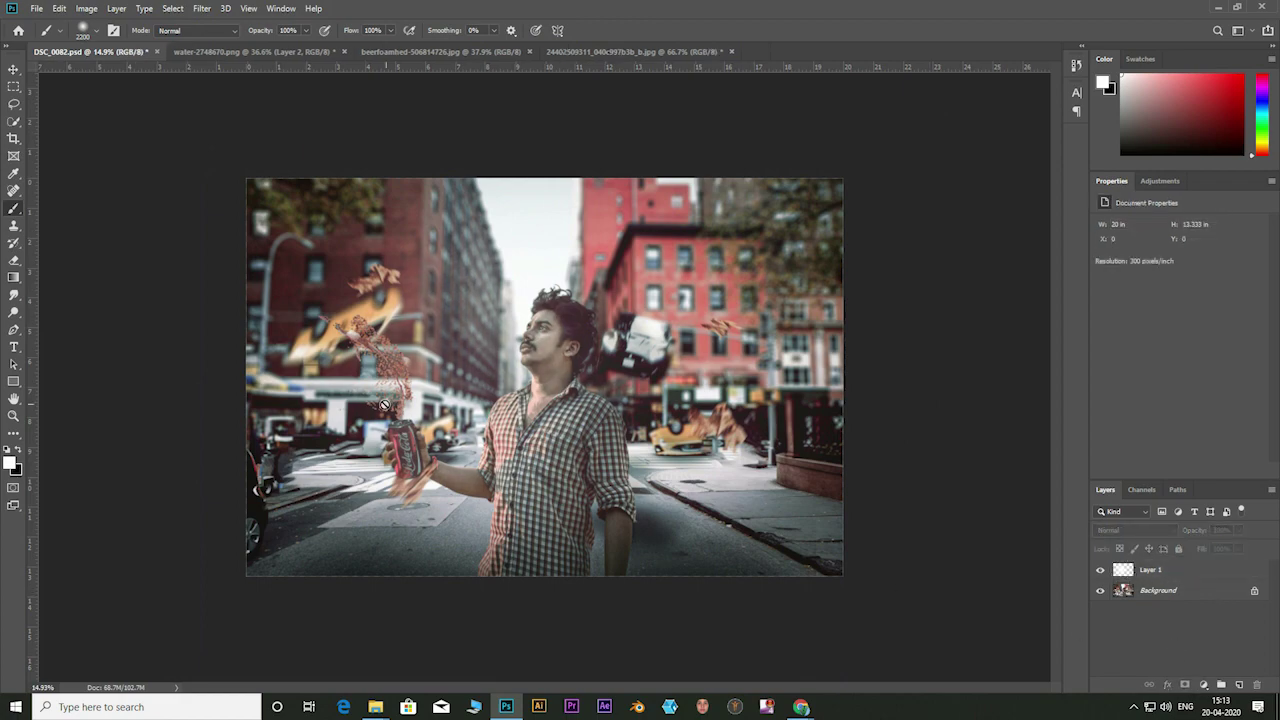